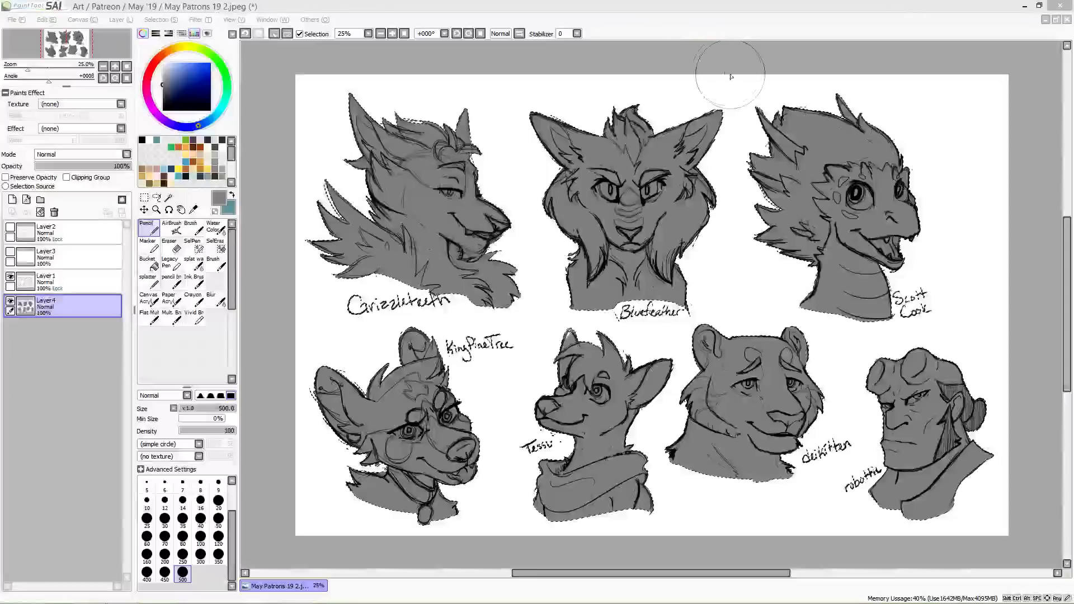
left_click(709, 8)
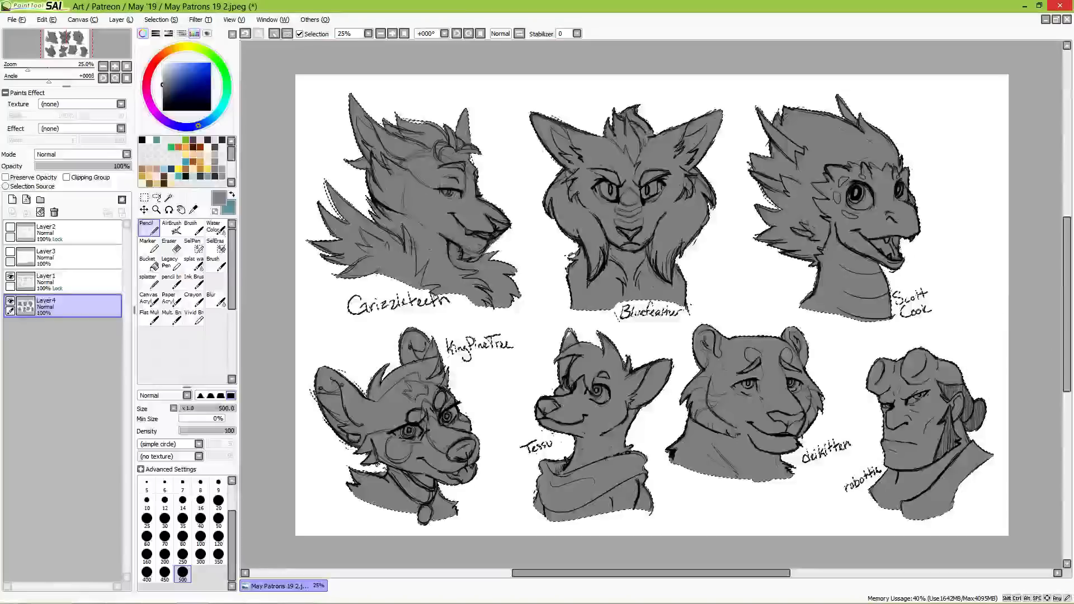
mouse_move(236, 597)
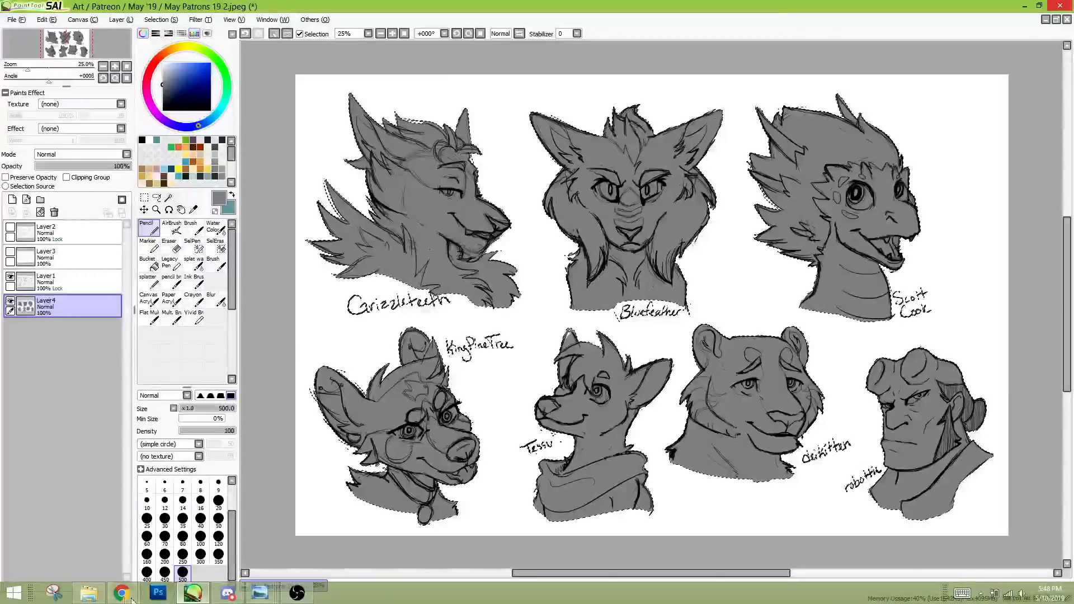
left_click(89, 594)
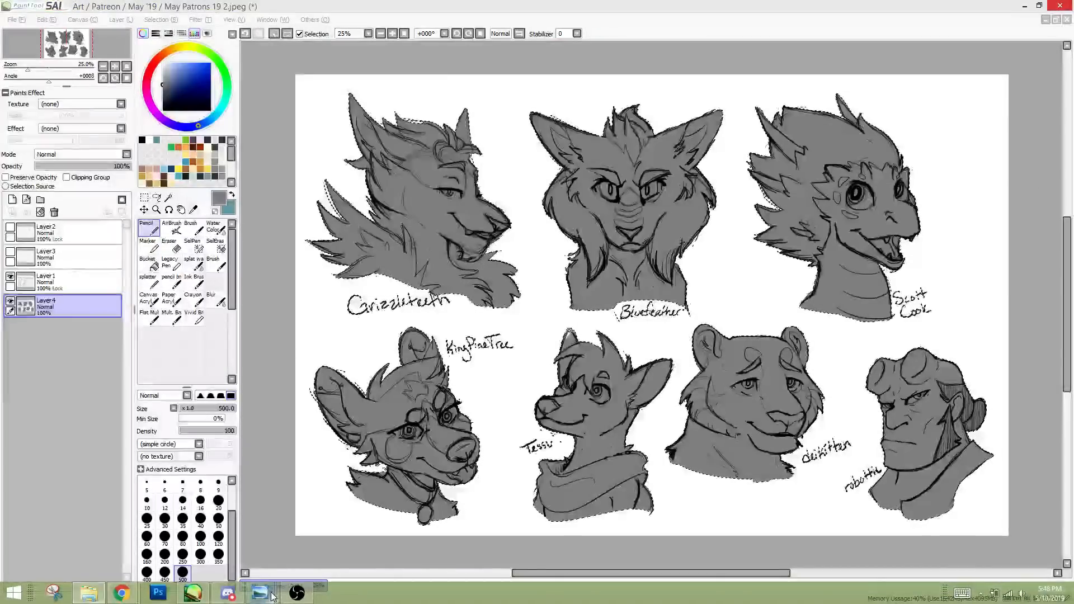
mouse_move(273, 597)
left_click(102, 546)
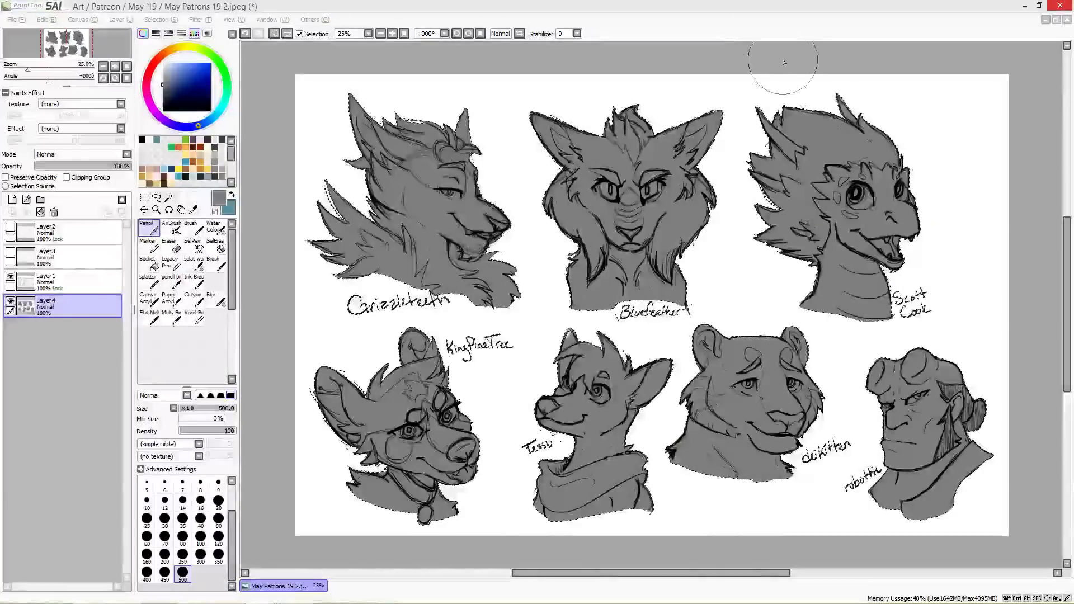
Step: Open the reference image dillonstreamSM.png from the May '19 folder
left_click(14, 19)
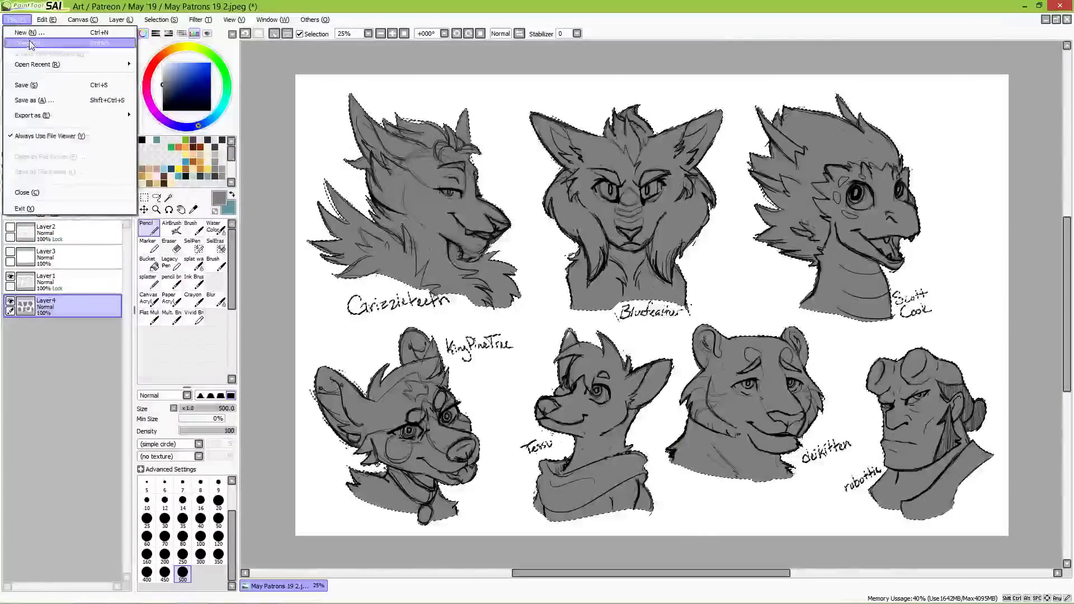
left_click(30, 44)
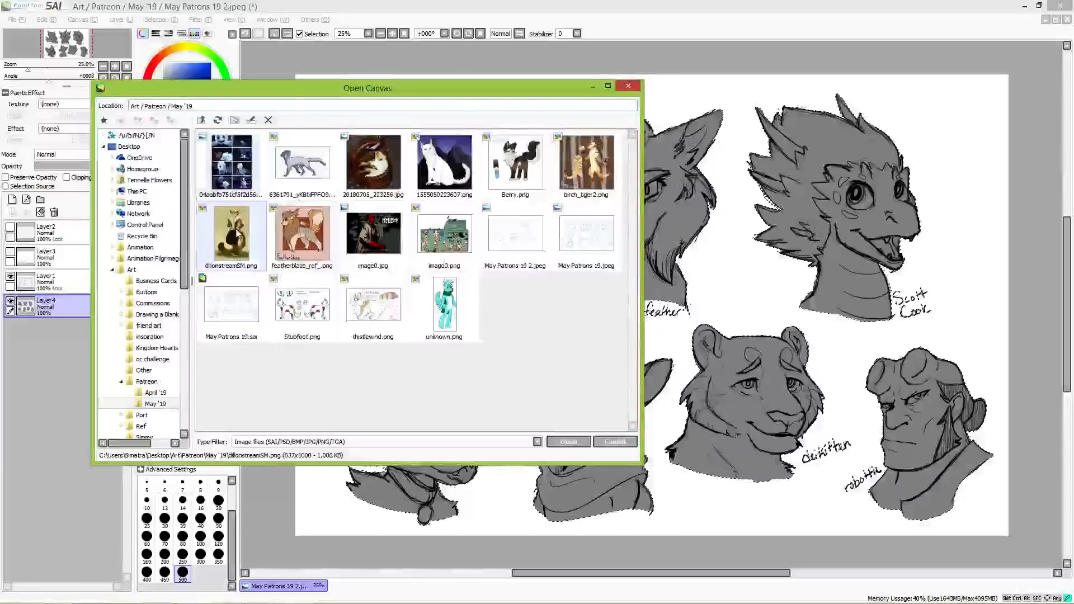
double_click(238, 234)
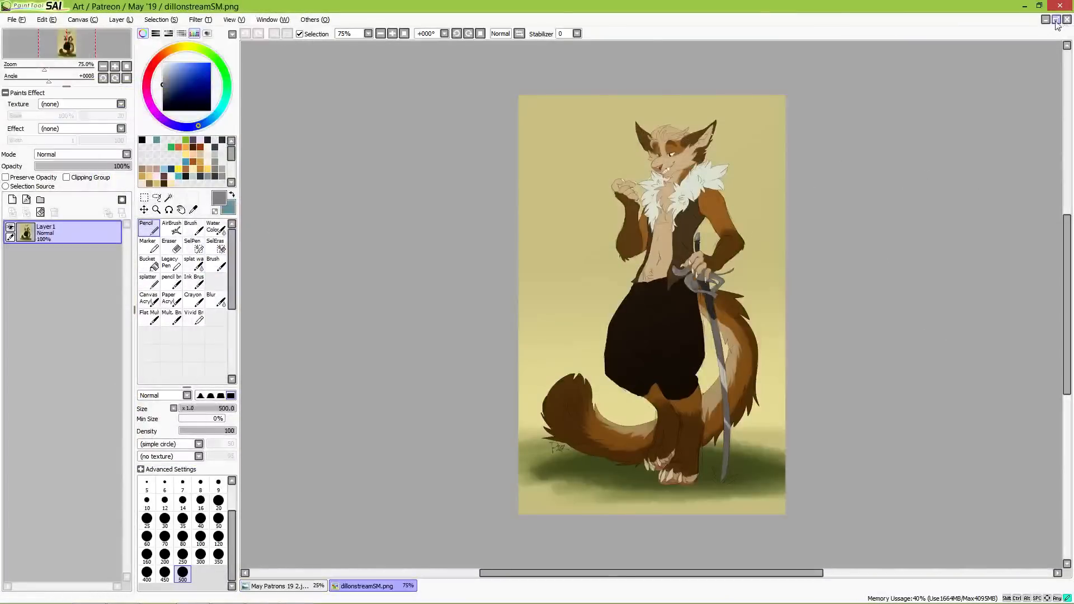
Step: Arrange the canvases as floating windows, with the reference image beside the sketch sheet and the sketch window widened up to it
left_click(1057, 20)
left_click_drag(323, 56, 849, 71)
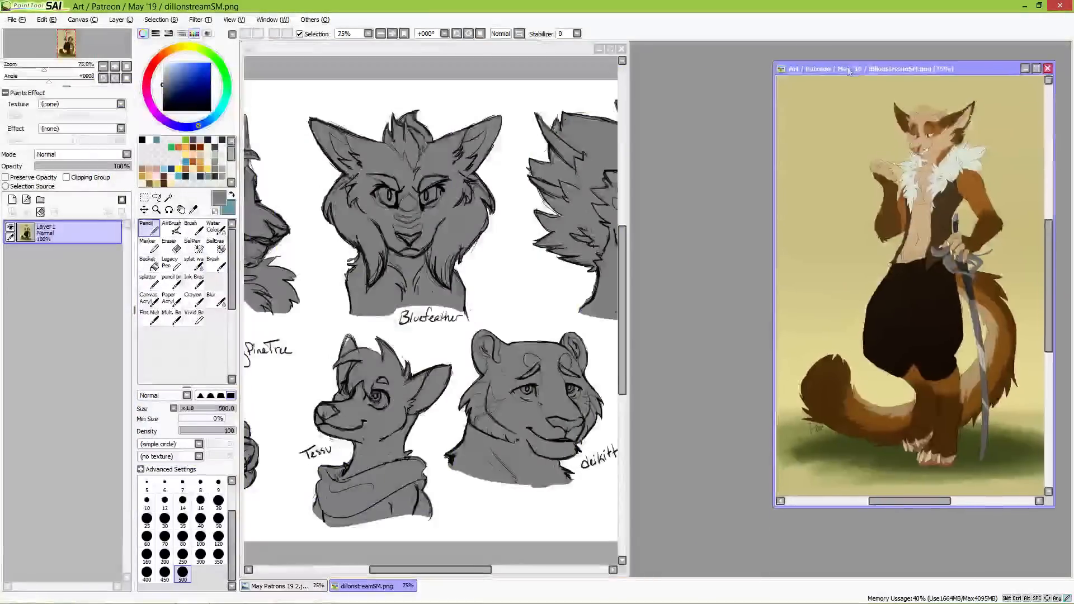
mouse_move(325, 219)
left_mouse_down()
mouse_move(470, 219)
mouse_move(569, 237)
mouse_move(552, 237)
left_mouse_up()
scroll(561, 257, "up", 1)
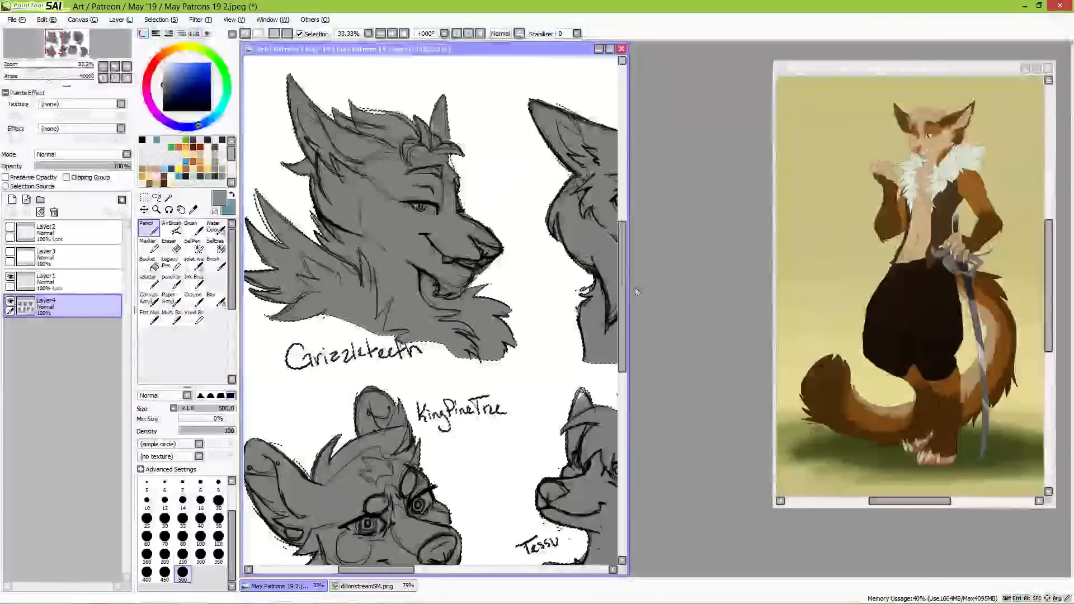
left_click_drag(629, 303, 758, 302)
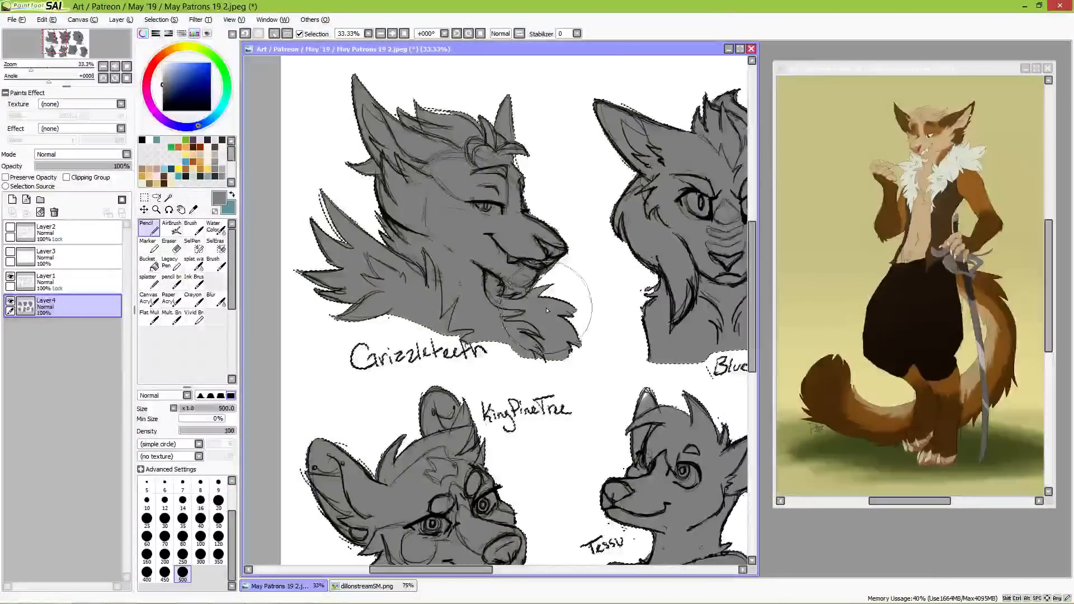
Step: Sample the orange-brown fur on the reference character's upper arm as the painting colour
scroll(512, 256, "up", 1)
left_click_drag(512, 256, 581, 356)
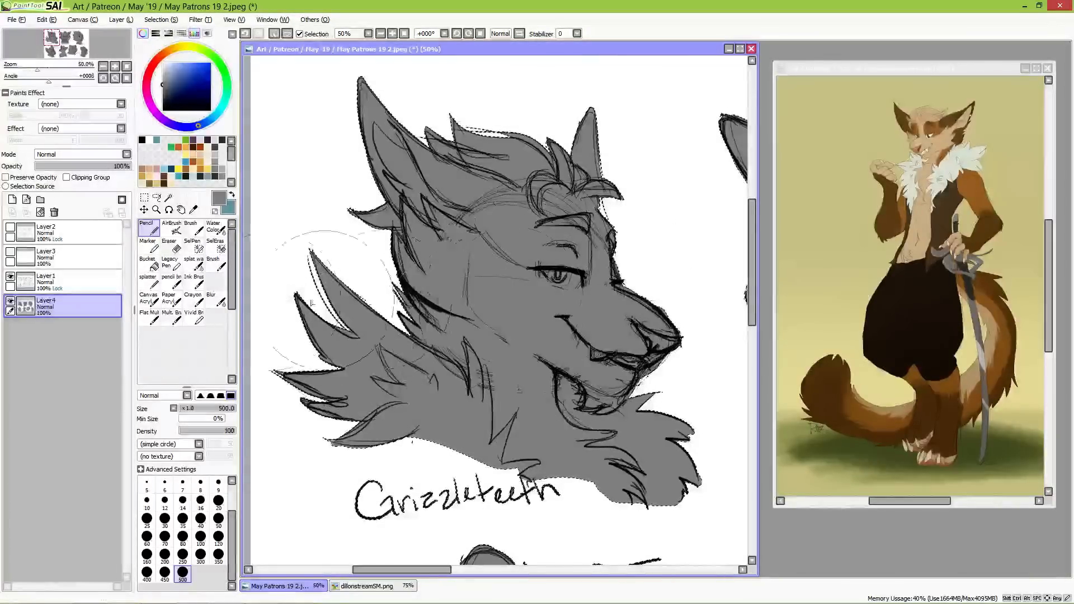
left_click(193, 209)
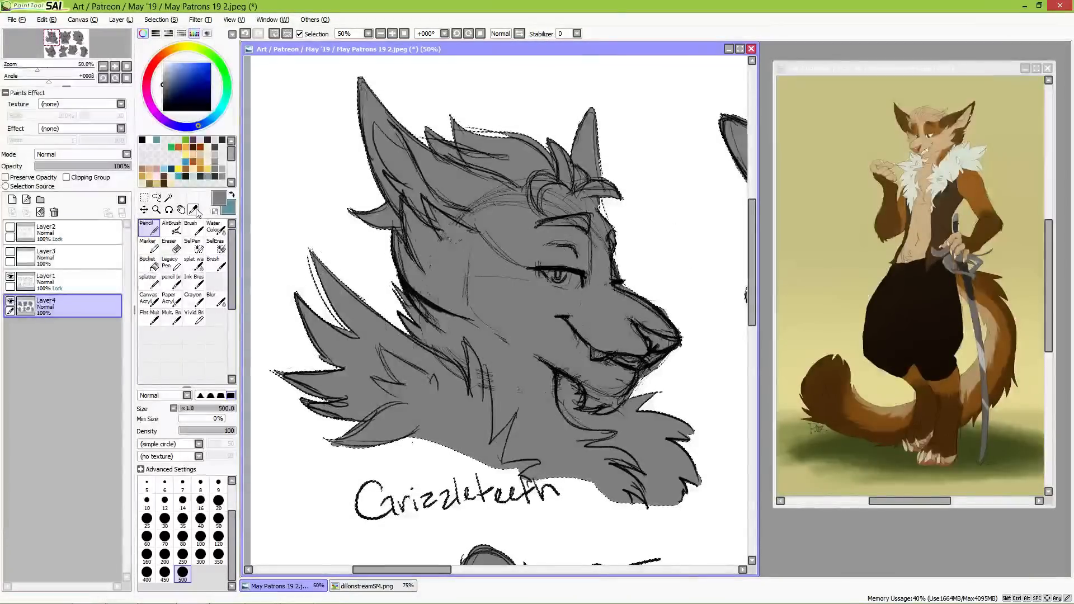
left_click(975, 191)
left_click(970, 182)
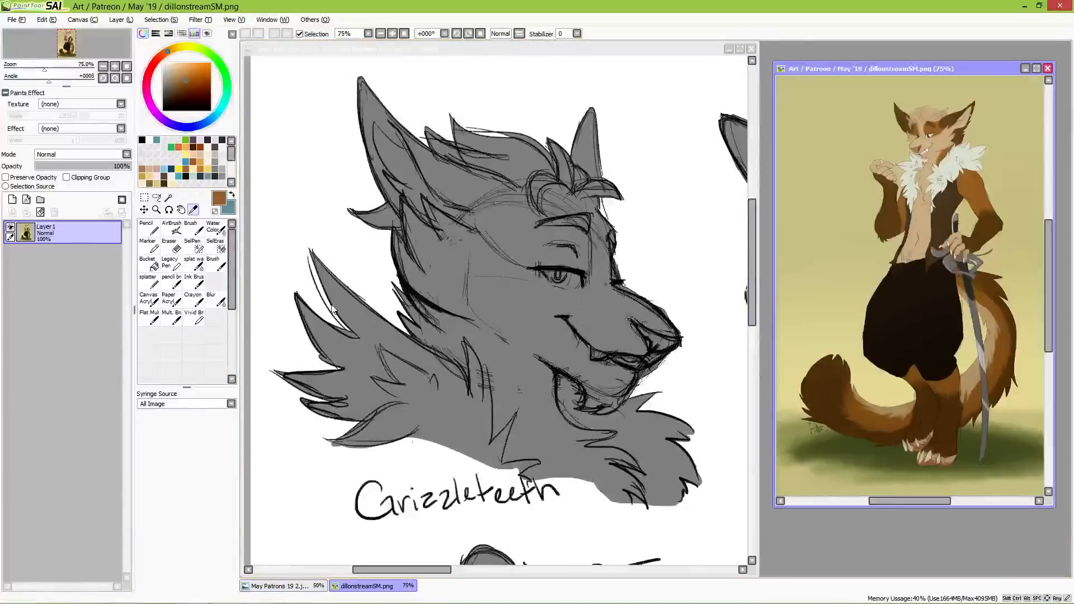
Step: Prepare Layer4 of the sketch sheet for painting: Pencil at size 50, selection cleared and Preserve Opacity enabled
left_click(153, 232)
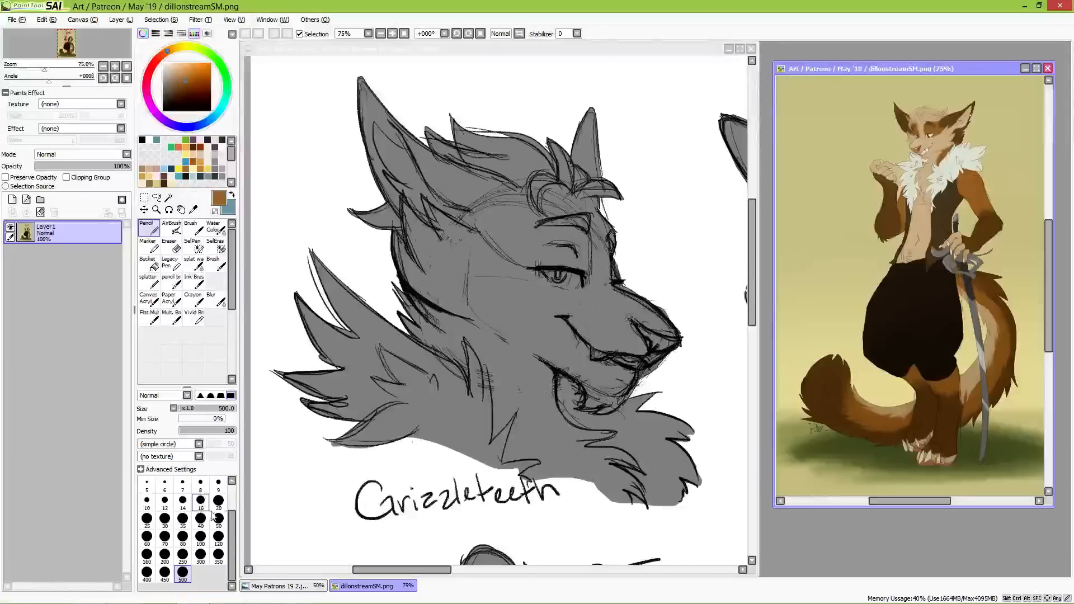
left_click(360, 49)
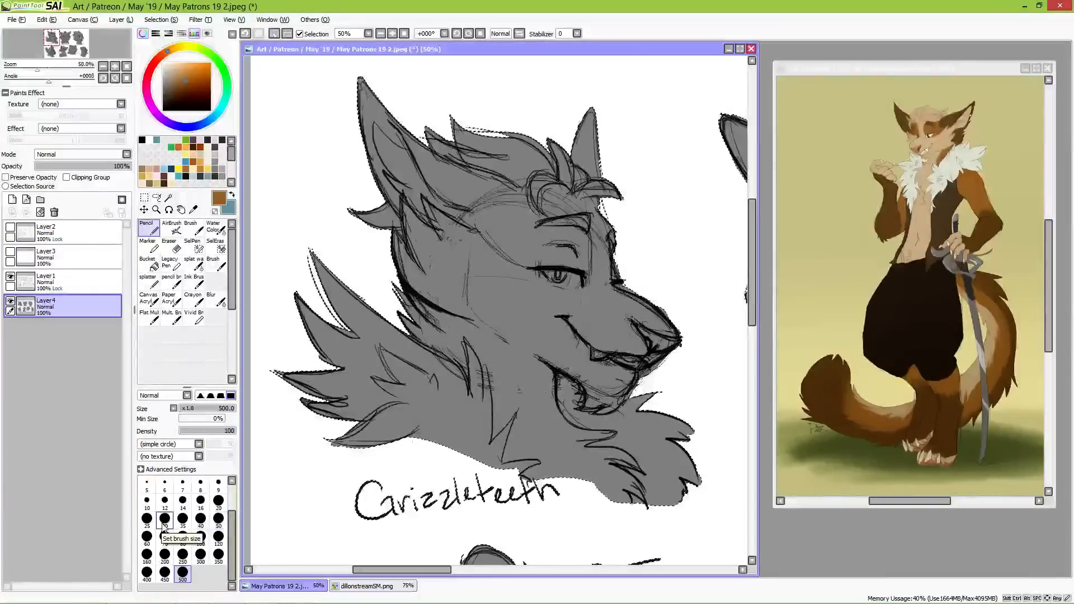
left_click(147, 521)
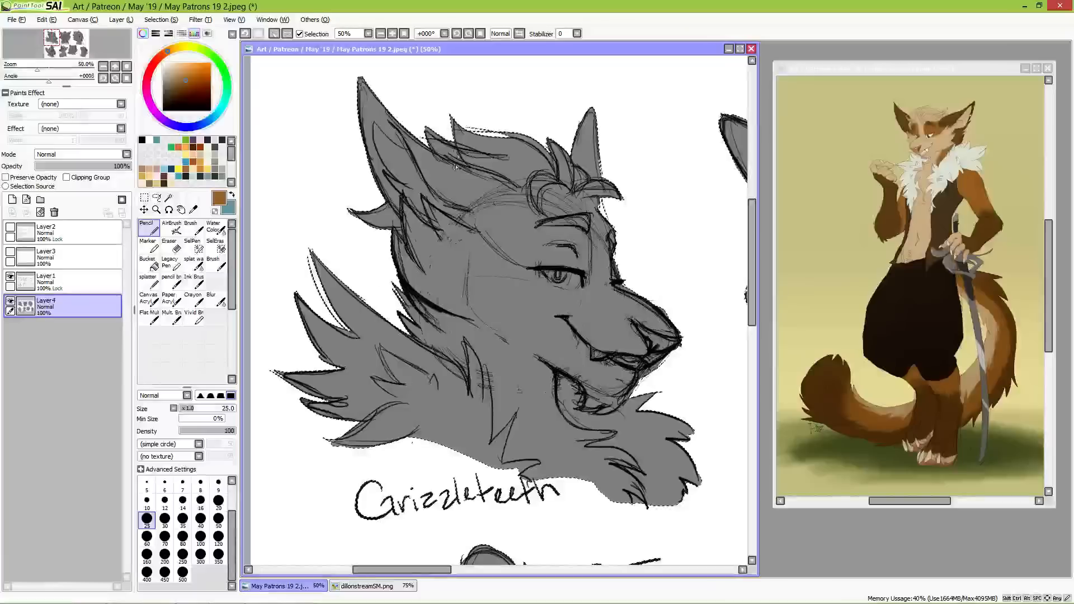
left_click(224, 519)
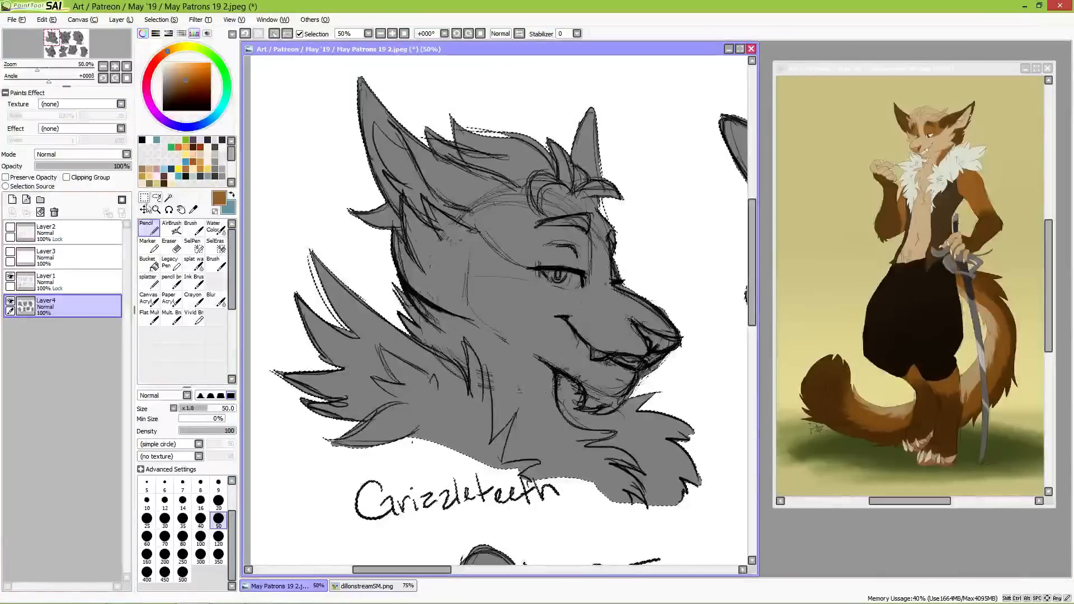
left_click(145, 208)
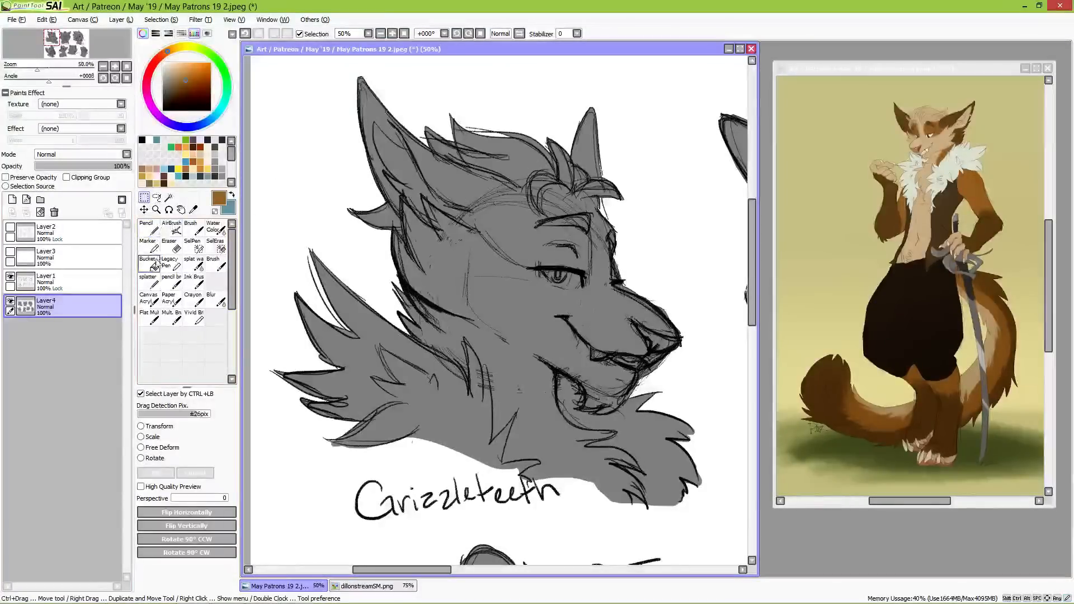
left_click(153, 230)
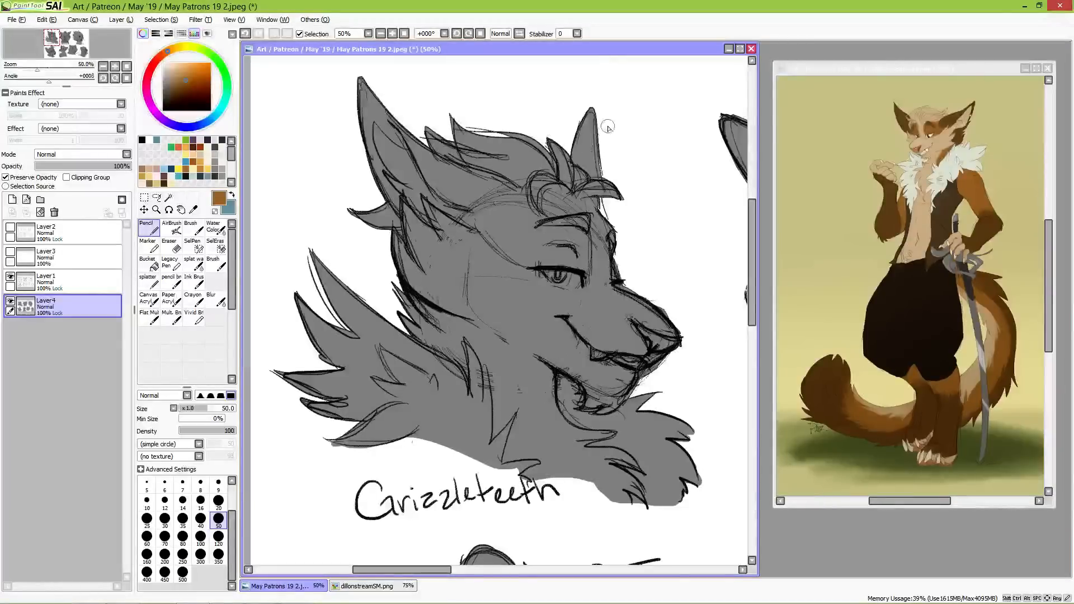
Step: Paint the whole first canine bust orange-brown, starting at the far ear and covering the rest with a size 350 brush
left_click_drag(587, 107, 612, 182)
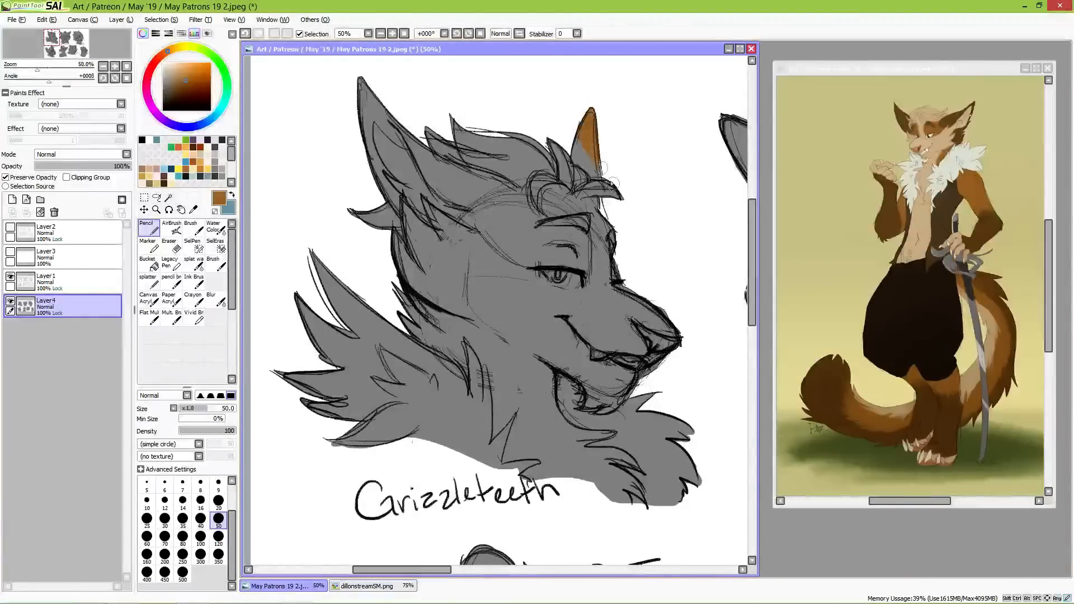
left_click(218, 554)
mouse_move(375, 106)
left_mouse_down()
mouse_move(347, 130)
mouse_move(389, 221)
mouse_move(480, 253)
mouse_move(508, 173)
mouse_move(531, 184)
mouse_move(607, 290)
mouse_move(692, 489)
mouse_move(658, 491)
mouse_move(589, 464)
mouse_move(533, 419)
mouse_move(481, 410)
mouse_move(386, 327)
mouse_move(325, 290)
mouse_move(280, 310)
left_mouse_up()
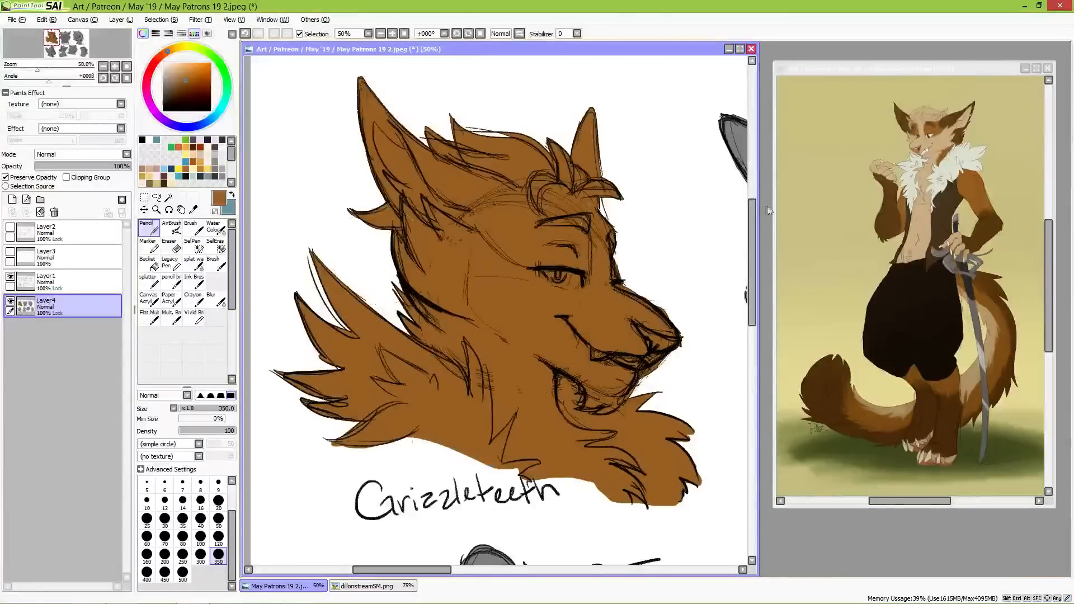
Step: Sample the dark brown of the reference character's ear as the painting colour
key("ctrl+plus")
key("ctrl+plus")
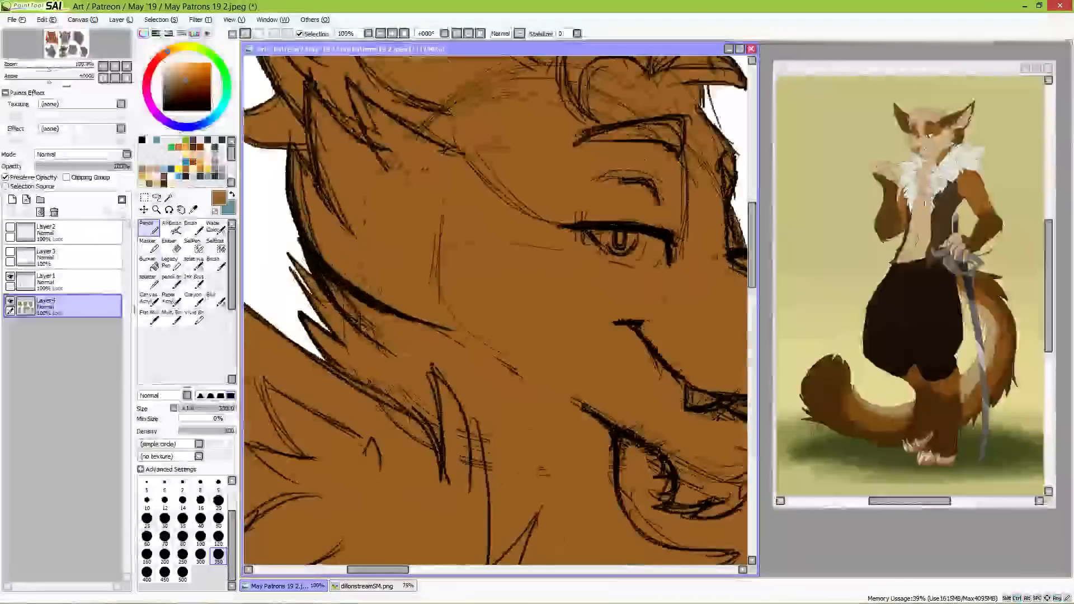
key("ctrl+0")
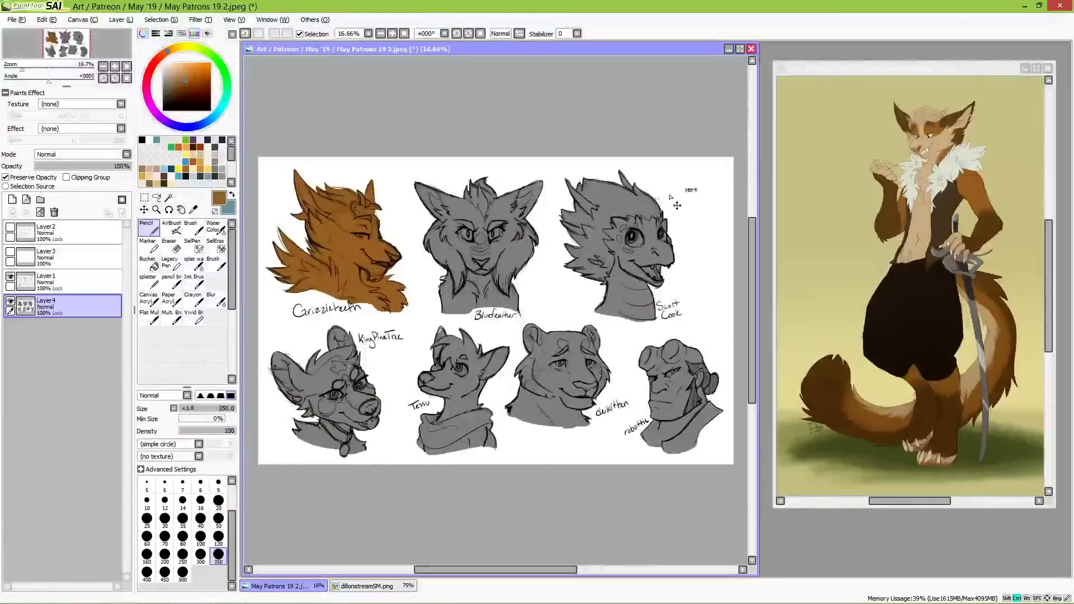
scroll(351, 246, "up", 2)
scroll(351, 246, "up", 1)
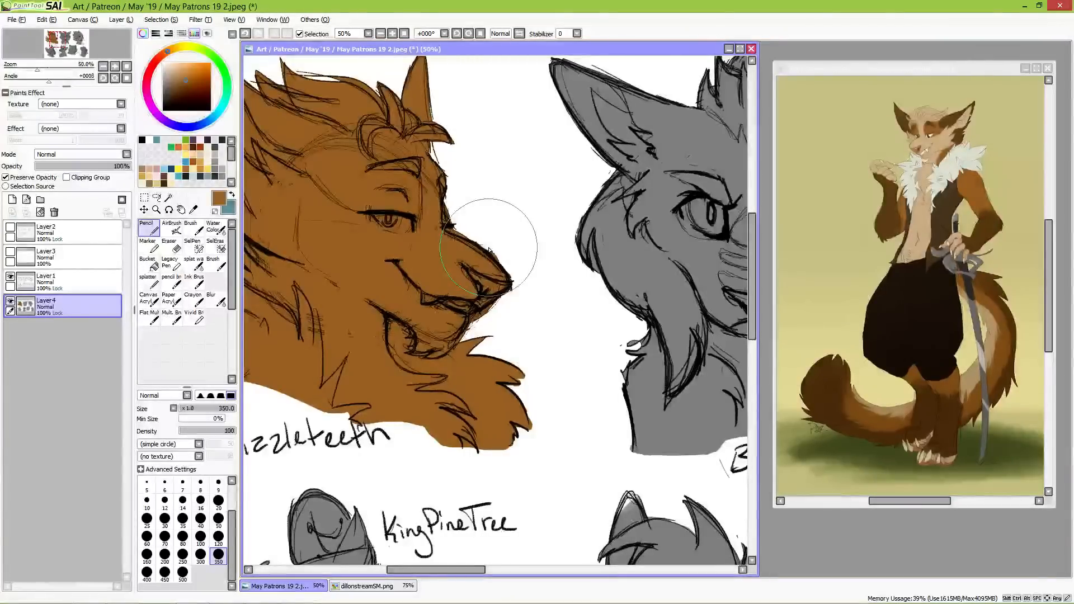
left_click_drag(456, 286, 598, 342)
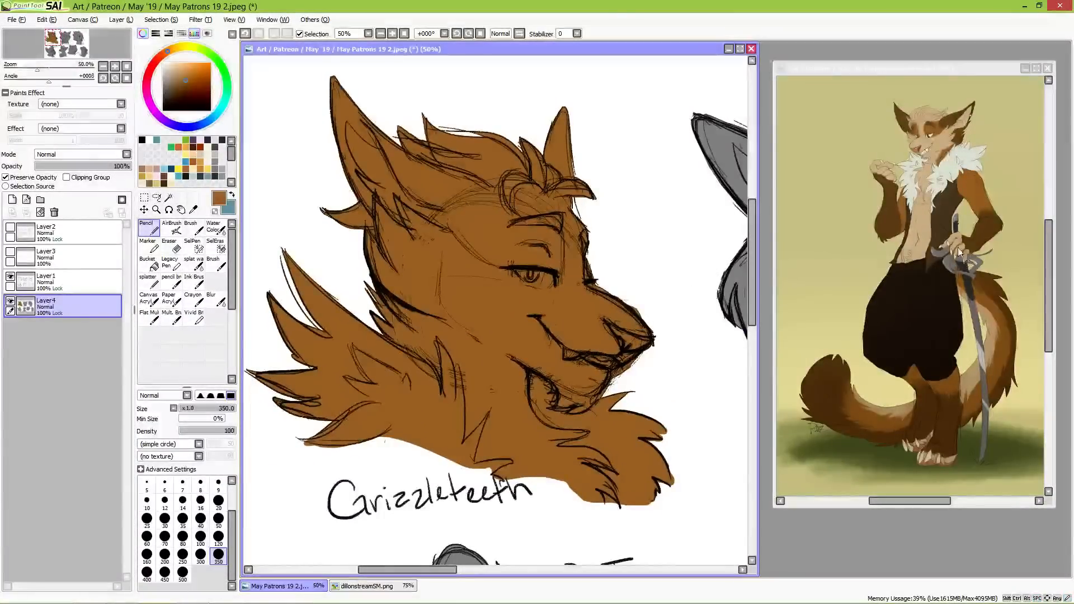
left_click(945, 92)
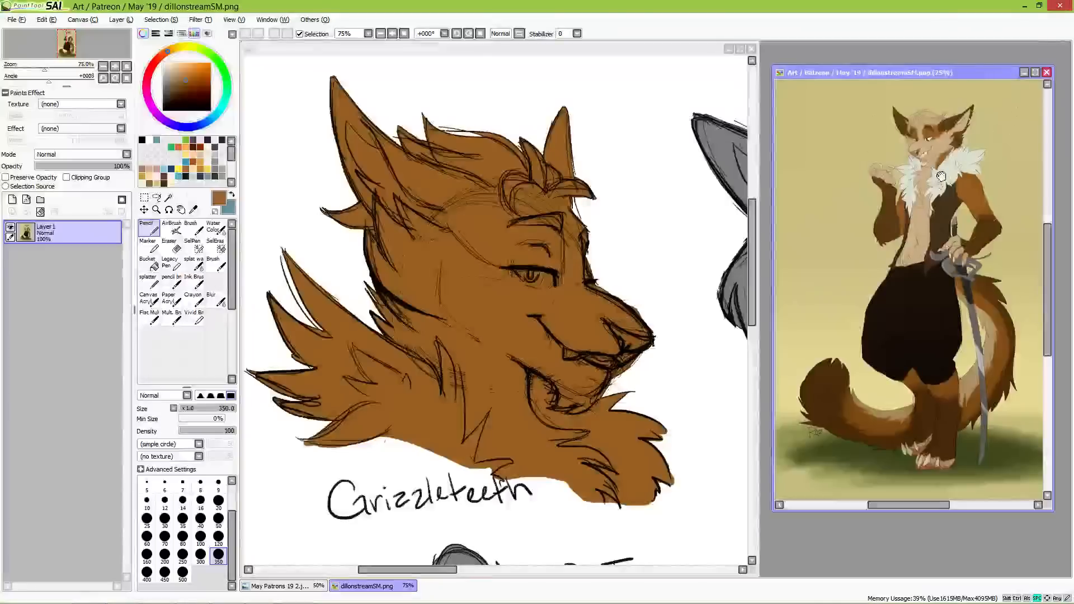
scroll(927, 250, "up", 2)
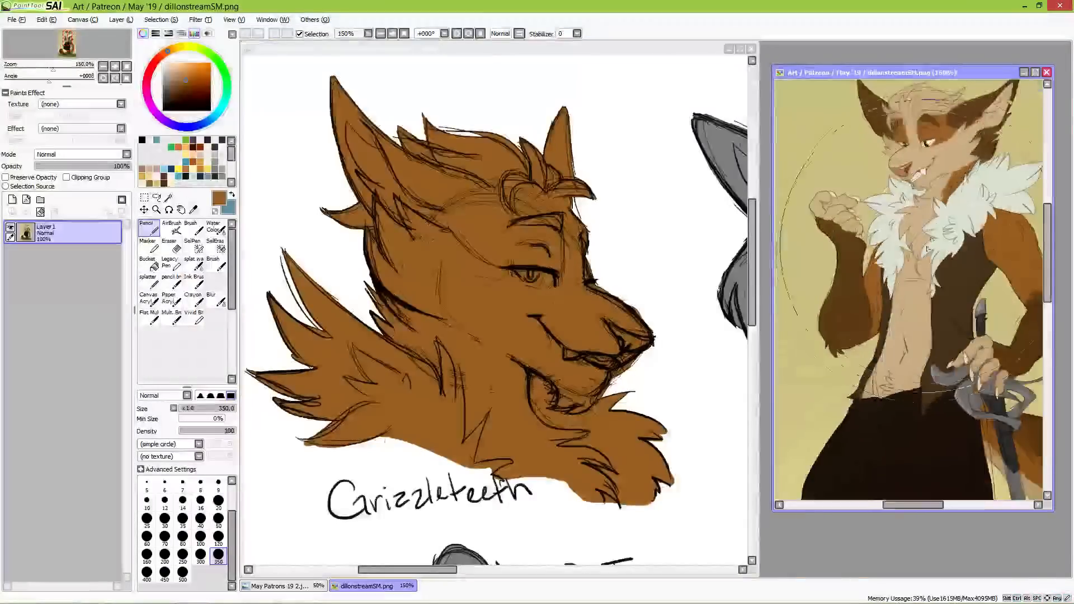
left_click_drag(928, 249, 909, 316)
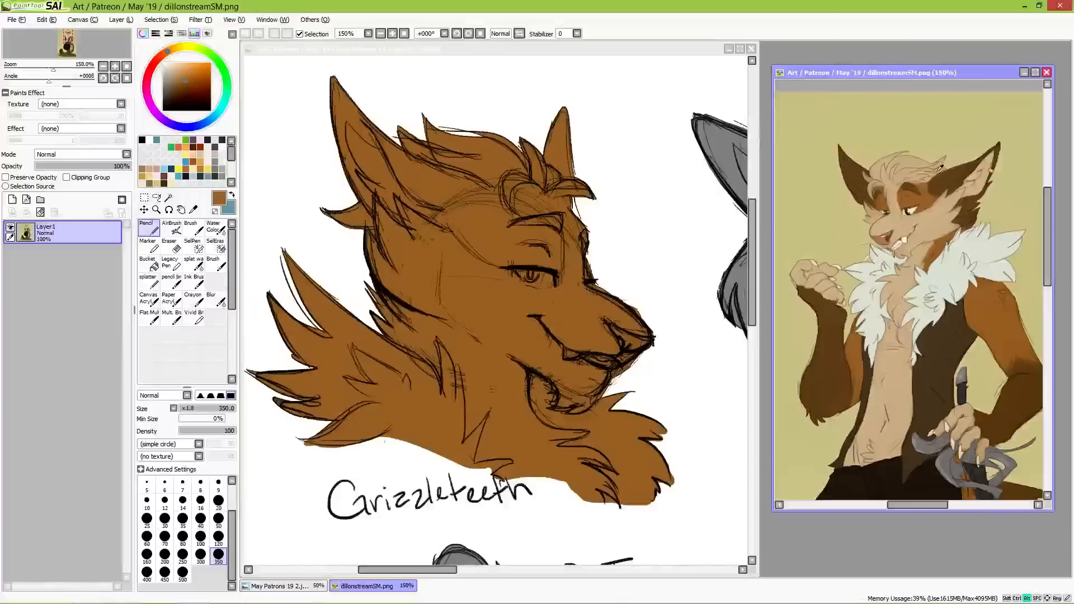
left_click(941, 166, "alt")
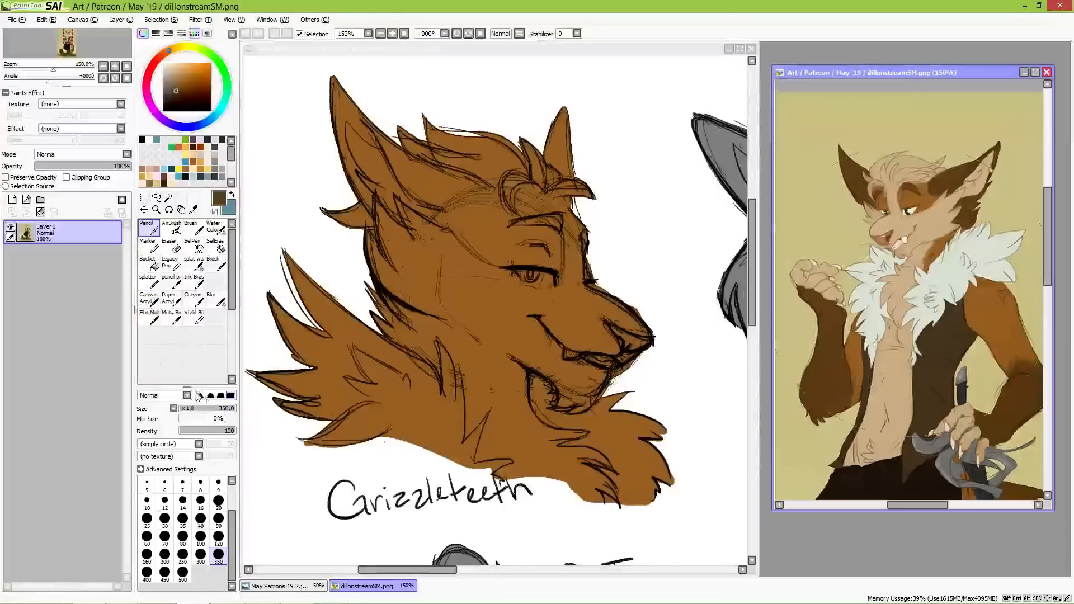
Step: Paint both ears of the canine bust and the fur at the near ear's base dark brown with a size 50 Pencil
left_click(275, 336)
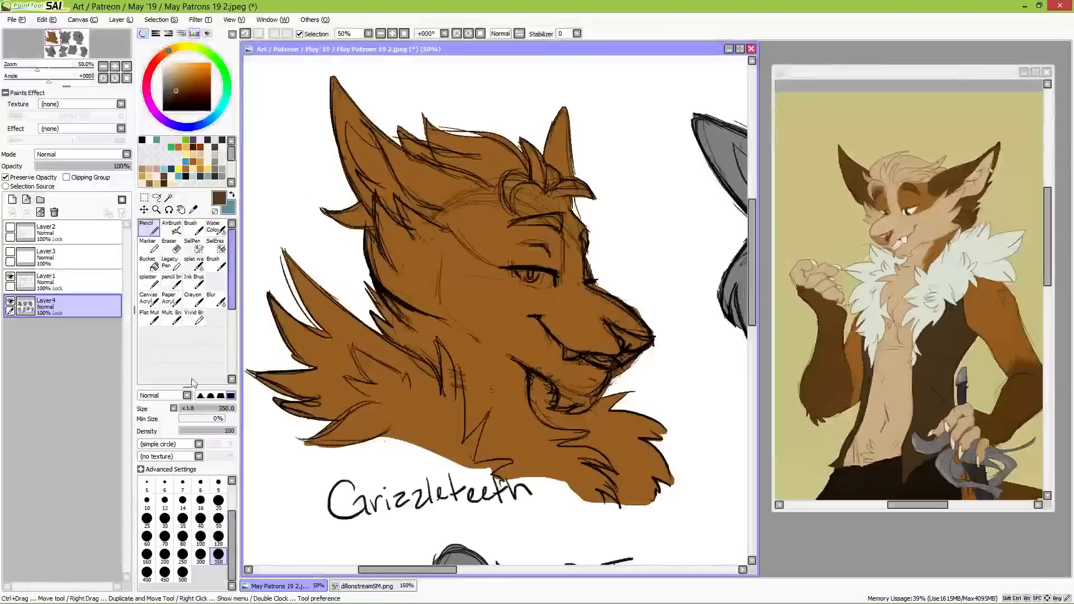
left_click(218, 519)
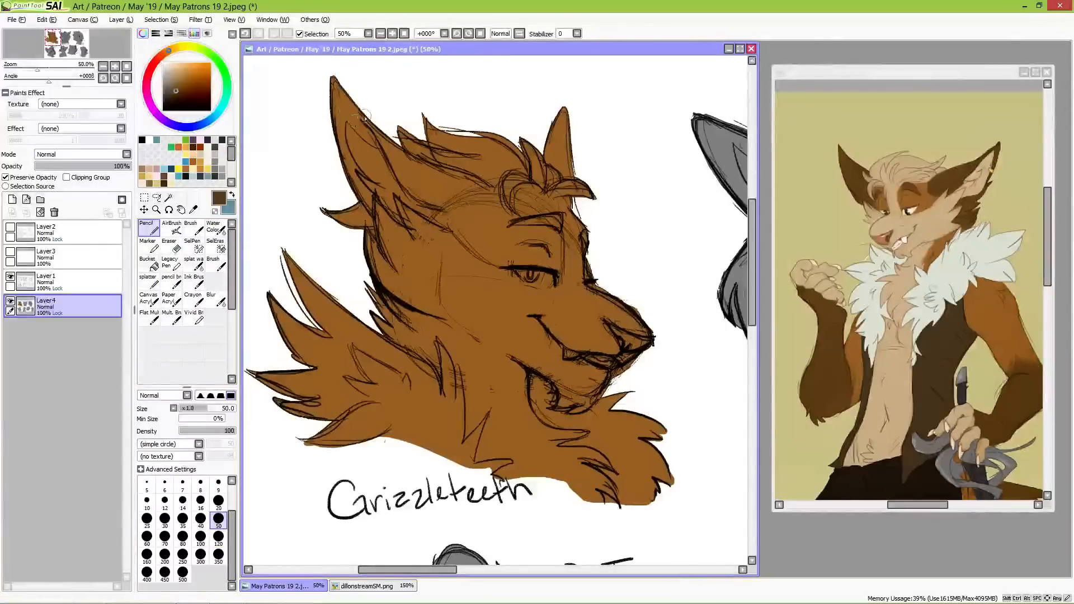
mouse_move(564, 112)
left_mouse_down()
mouse_move(562, 144)
mouse_move(552, 155)
mouse_move(553, 129)
mouse_move(586, 193)
mouse_move(552, 180)
mouse_move(574, 203)
mouse_move(558, 191)
mouse_move(546, 152)
left_mouse_up()
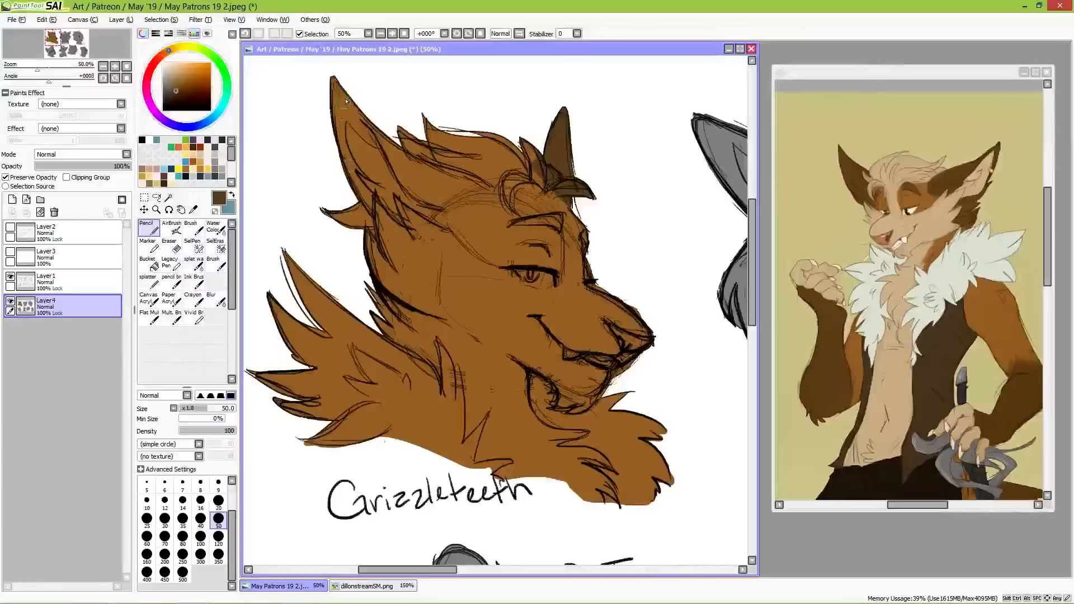
mouse_move(328, 124)
left_mouse_down()
mouse_move(356, 94)
mouse_move(363, 100)
mouse_move(337, 176)
mouse_move(379, 125)
mouse_move(363, 155)
mouse_move(368, 210)
mouse_move(386, 156)
mouse_move(376, 131)
mouse_move(413, 172)
mouse_move(389, 153)
left_mouse_up()
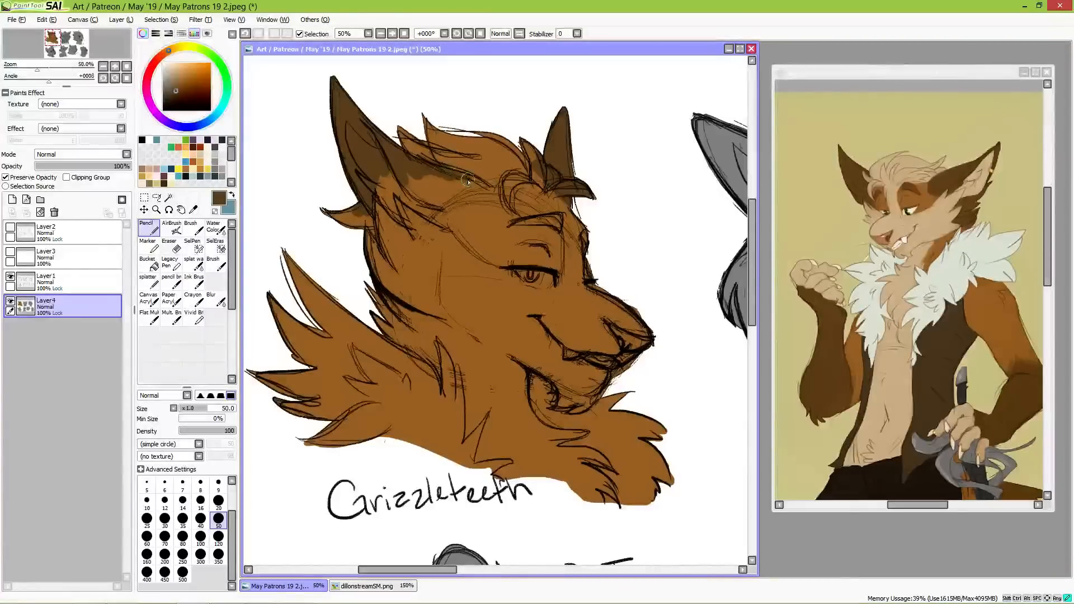
mouse_move(481, 186)
left_mouse_down()
mouse_move(401, 189)
mouse_move(409, 180)
mouse_move(452, 194)
mouse_move(439, 193)
left_mouse_up()
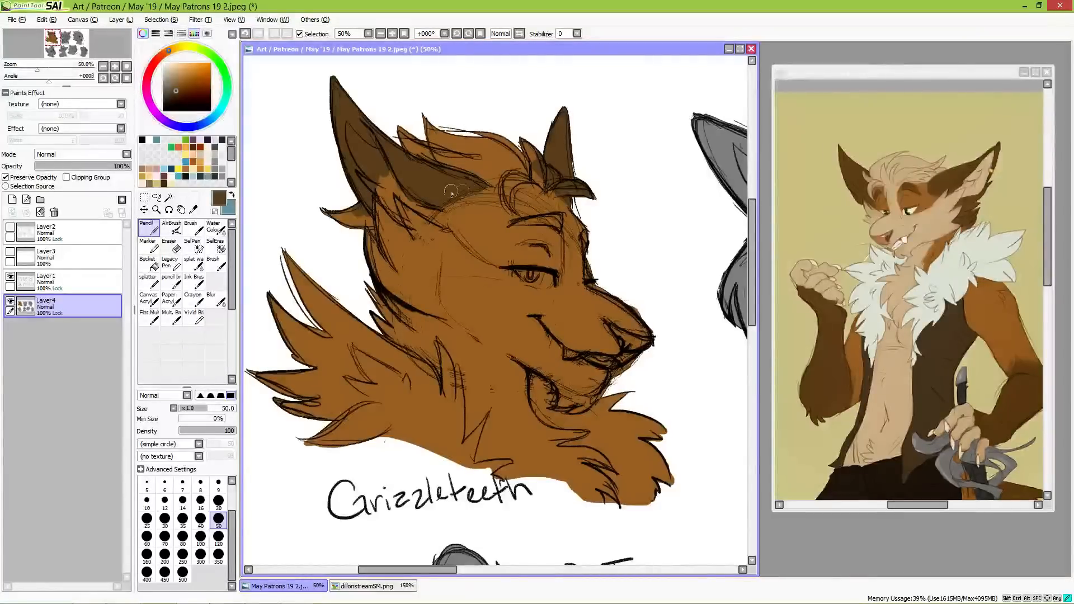
left_click_drag(441, 205, 484, 190)
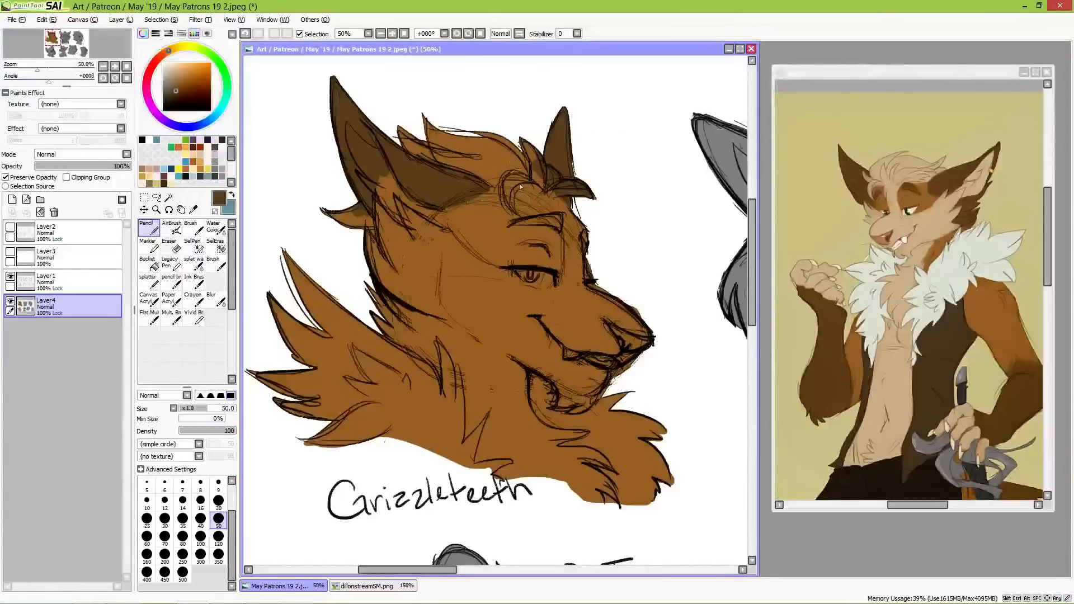
Step: Paint the canine bust's eyebrow and the fur at the back of its neck dark brown with the size 50 Pencil
mouse_move(517, 224)
left_mouse_down()
mouse_move(556, 220)
mouse_move(597, 246)
left_mouse_up()
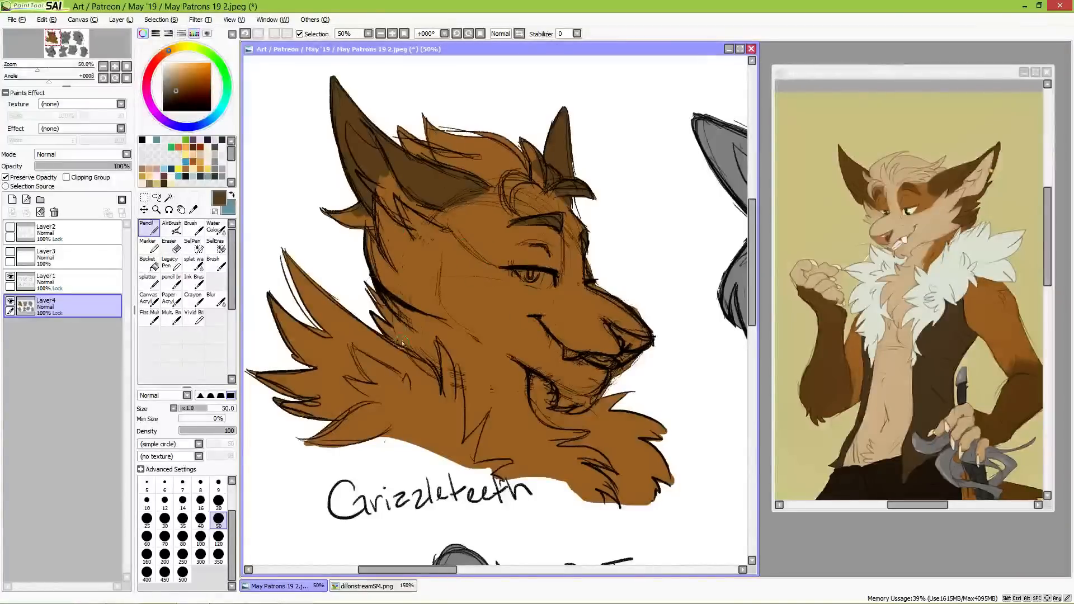
mouse_move(362, 284)
left_mouse_down()
mouse_move(401, 337)
mouse_move(367, 310)
mouse_move(404, 345)
left_mouse_up()
mouse_move(378, 303)
left_mouse_down()
mouse_move(414, 350)
mouse_move(402, 329)
left_mouse_up()
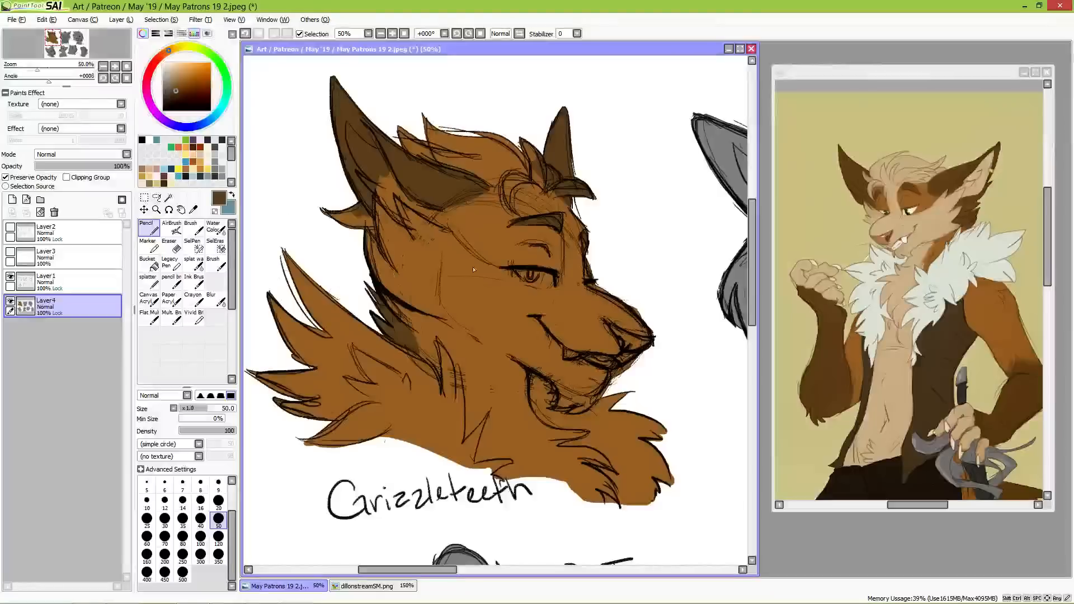
Step: Sample the light tan of the reference character's cheek and paint the near ear's inside and the fur tufts below it
key("alt")
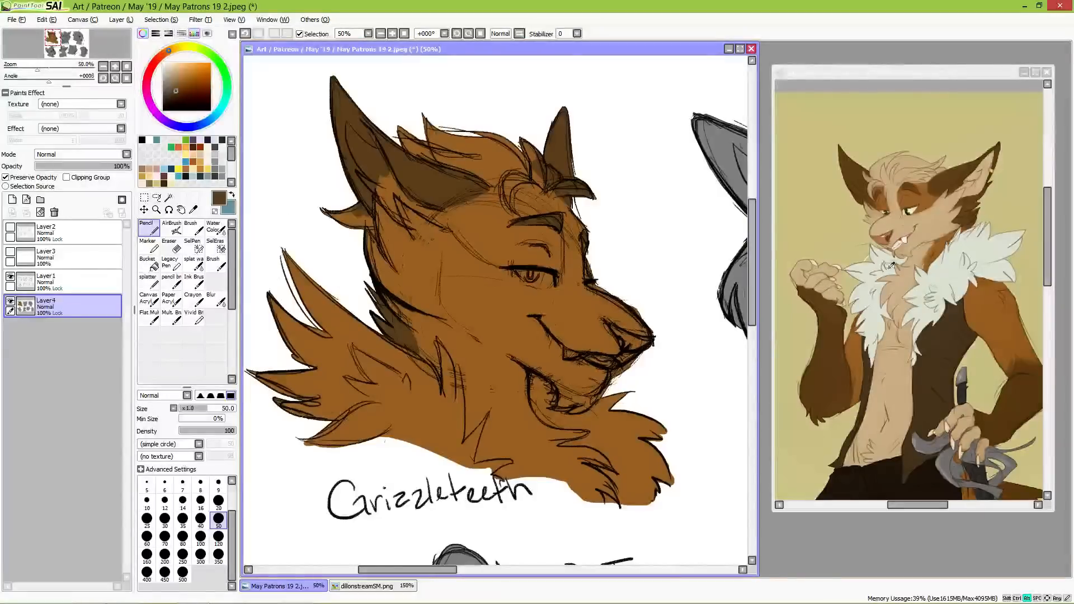
left_click(930, 227, "alt")
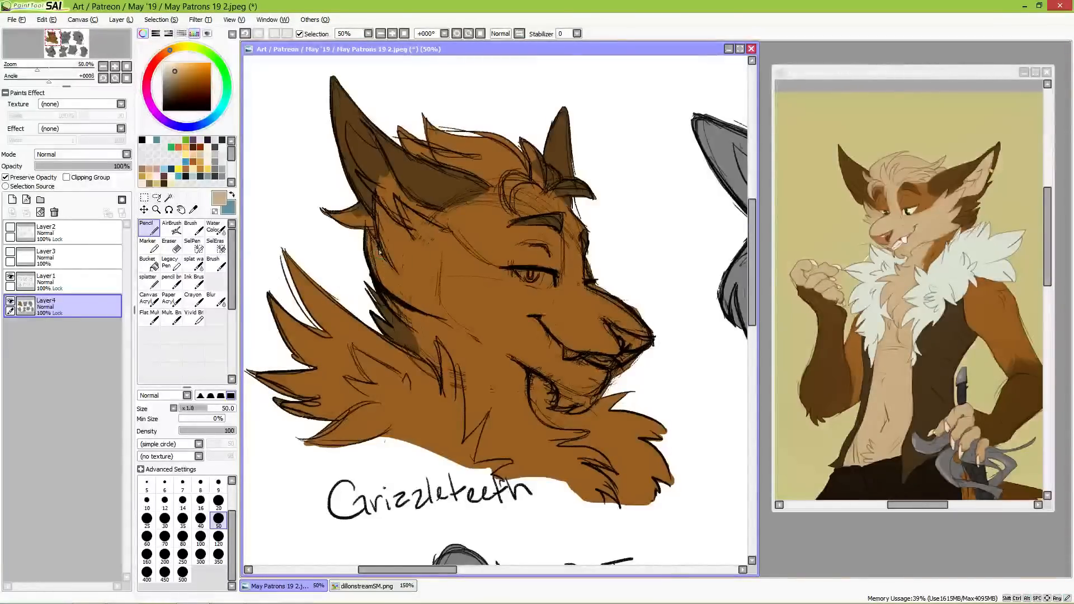
mouse_move(336, 221)
left_mouse_down()
mouse_move(336, 198)
mouse_move(378, 240)
mouse_move(346, 194)
mouse_move(385, 236)
left_mouse_up()
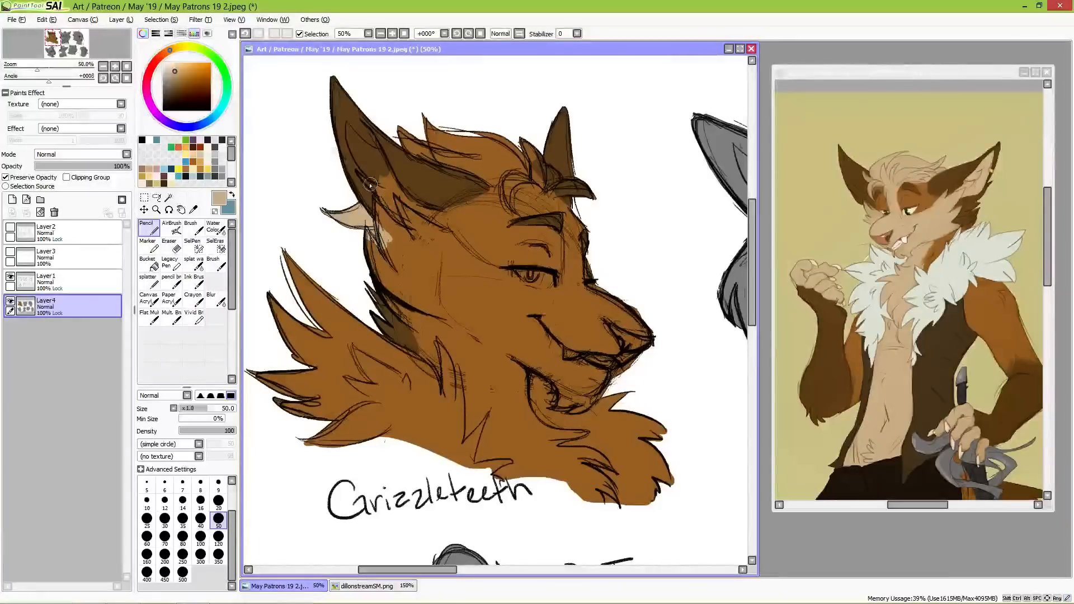
mouse_move(360, 175)
left_mouse_down()
mouse_move(407, 208)
mouse_move(372, 191)
mouse_move(406, 222)
mouse_move(382, 201)
mouse_move(401, 230)
mouse_move(377, 200)
mouse_move(395, 246)
left_mouse_up()
mouse_move(382, 195)
left_mouse_down()
mouse_move(351, 142)
mouse_move(357, 162)
mouse_move(347, 124)
mouse_move(370, 161)
mouse_move(348, 126)
mouse_move(381, 151)
left_mouse_up()
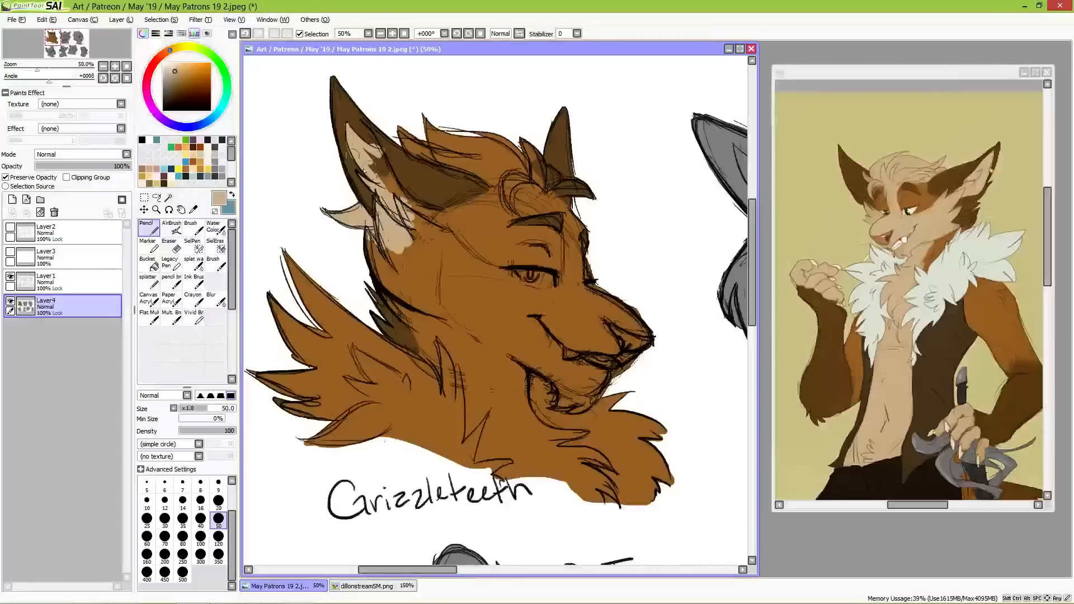
Step: Finish the near ear's inside and paint the canine's cheek and side of the face tan, up to the lower eyelid
left_click_drag(414, 197, 424, 197)
key("ctrl+z")
mouse_move(370, 154)
left_mouse_down()
mouse_move(402, 197)
mouse_move(371, 163)
mouse_move(403, 218)
mouse_move(428, 235)
mouse_move(403, 203)
mouse_move(438, 217)
mouse_move(400, 198)
mouse_move(442, 220)
mouse_move(436, 237)
mouse_move(396, 245)
mouse_move(412, 221)
mouse_move(436, 248)
mouse_move(441, 214)
mouse_move(459, 243)
mouse_move(440, 220)
mouse_move(448, 255)
mouse_move(412, 221)
mouse_move(411, 268)
mouse_move(371, 240)
mouse_move(396, 289)
mouse_move(364, 245)
mouse_move(373, 265)
mouse_move(436, 309)
mouse_move(398, 285)
mouse_move(371, 241)
mouse_move(395, 238)
mouse_move(417, 260)
mouse_move(415, 239)
mouse_move(404, 270)
mouse_move(418, 292)
mouse_move(483, 322)
mouse_move(459, 307)
mouse_move(450, 249)
mouse_move(433, 313)
mouse_move(463, 367)
mouse_move(456, 327)
mouse_move(463, 367)
mouse_move(487, 335)
mouse_move(481, 291)
mouse_move(462, 274)
mouse_move(492, 280)
mouse_move(445, 238)
left_mouse_up()
mouse_move(492, 272)
left_mouse_down()
mouse_move(518, 286)
mouse_move(472, 268)
mouse_move(522, 282)
mouse_move(499, 292)
mouse_move(513, 307)
mouse_move(496, 305)
mouse_move(509, 337)
mouse_move(527, 288)
mouse_move(537, 347)
mouse_move(560, 340)
mouse_move(555, 314)
mouse_move(530, 296)
mouse_move(564, 258)
left_mouse_up()
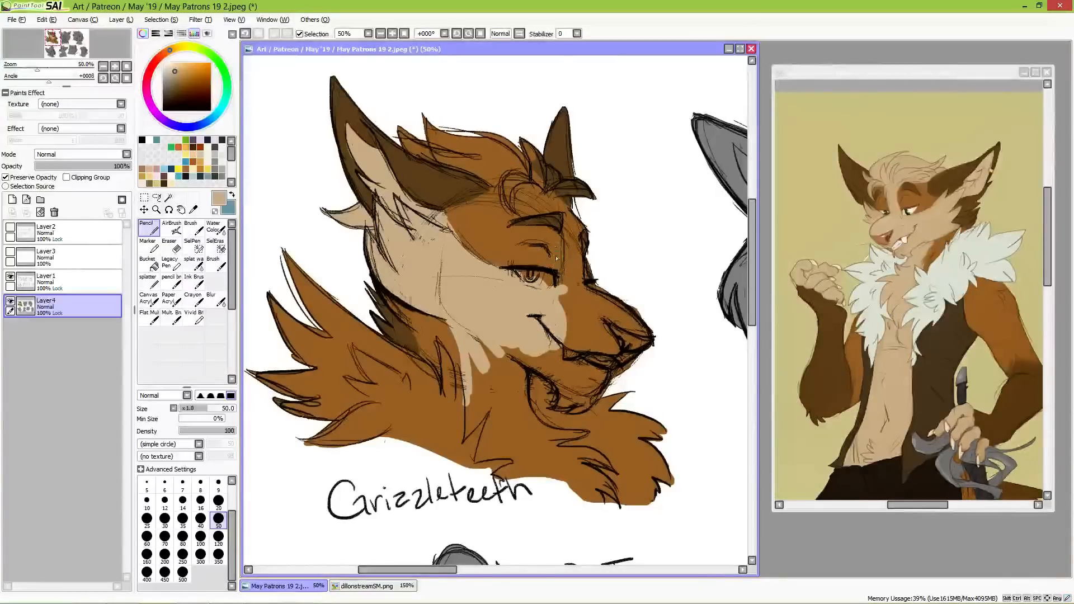
Step: Paint the canine's hair, the stripe down the forehead and the upper muzzle tan, keeping Pencil and Preserve Opacity active
mouse_move(409, 142)
left_mouse_down()
mouse_move(467, 162)
mouse_move(420, 153)
mouse_move(477, 171)
mouse_move(451, 164)
mouse_move(467, 165)
mouse_move(438, 122)
mouse_move(508, 125)
mouse_move(539, 175)
mouse_move(536, 159)
mouse_move(543, 179)
mouse_move(539, 170)
mouse_move(553, 174)
mouse_move(544, 170)
mouse_move(556, 184)
mouse_move(545, 193)
mouse_move(596, 196)
mouse_move(547, 194)
mouse_move(504, 166)
mouse_move(512, 209)
mouse_move(508, 184)
mouse_move(507, 194)
mouse_move(525, 179)
mouse_move(507, 200)
mouse_move(529, 179)
mouse_move(517, 183)
mouse_move(556, 196)
mouse_move(513, 181)
mouse_move(575, 205)
mouse_move(513, 194)
mouse_move(537, 184)
mouse_move(554, 193)
mouse_move(533, 190)
mouse_move(572, 222)
mouse_move(549, 197)
mouse_move(572, 251)
mouse_move(572, 234)
mouse_move(562, 224)
mouse_move(569, 257)
left_mouse_up()
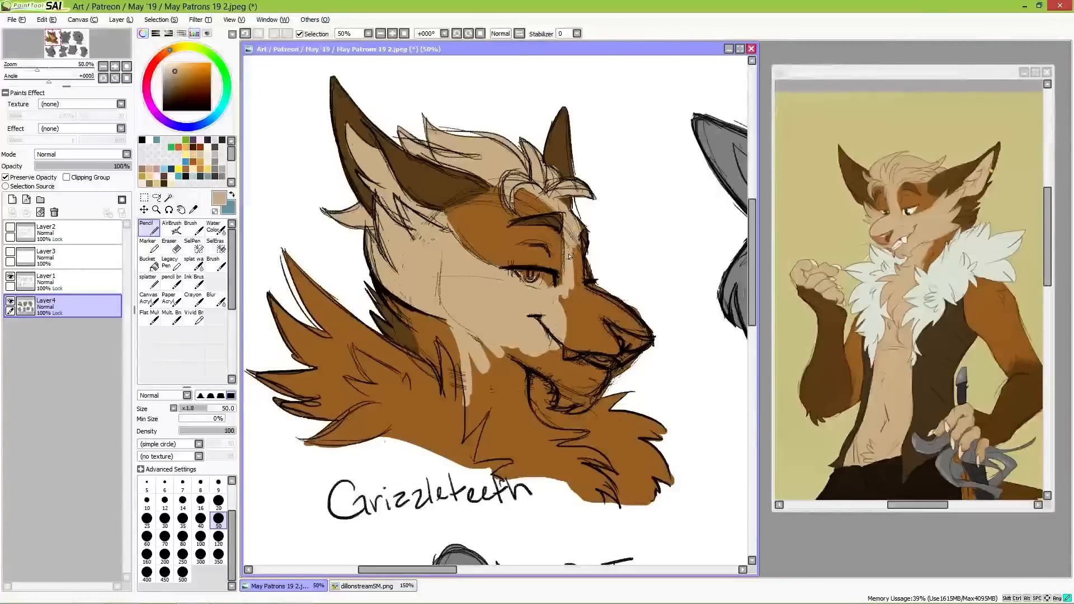
mouse_move(558, 301)
left_mouse_down()
mouse_move(575, 232)
mouse_move(579, 302)
mouse_move(593, 312)
mouse_move(578, 284)
mouse_move(604, 314)
mouse_move(600, 307)
mouse_move(617, 307)
mouse_move(585, 301)
mouse_move(582, 293)
mouse_move(654, 340)
mouse_move(617, 325)
mouse_move(620, 337)
mouse_move(630, 340)
mouse_move(592, 309)
mouse_move(628, 347)
mouse_move(615, 362)
mouse_move(603, 337)
left_mouse_up()
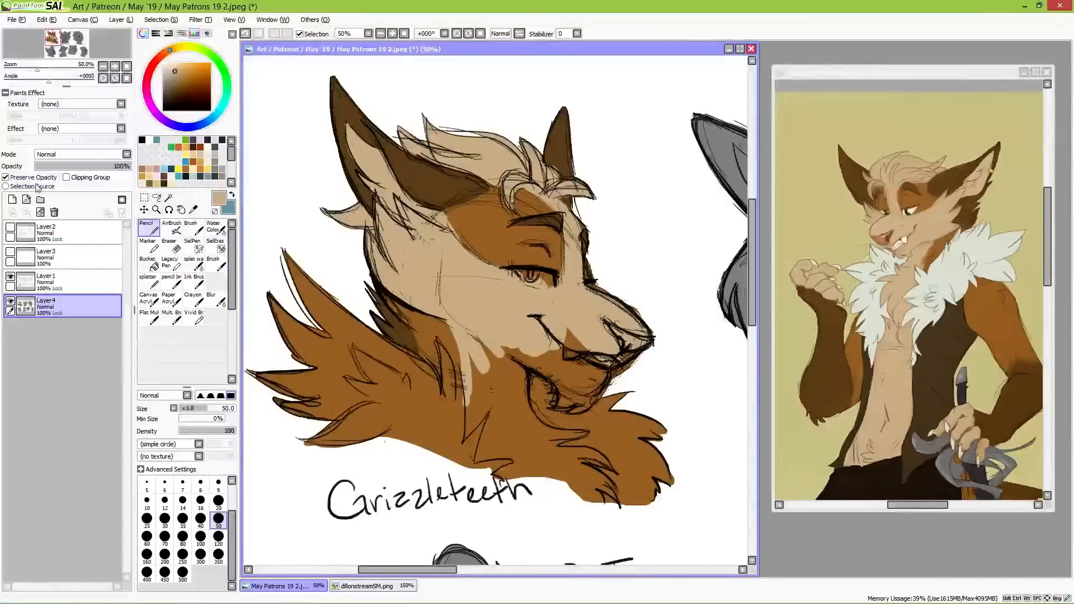
key("e")
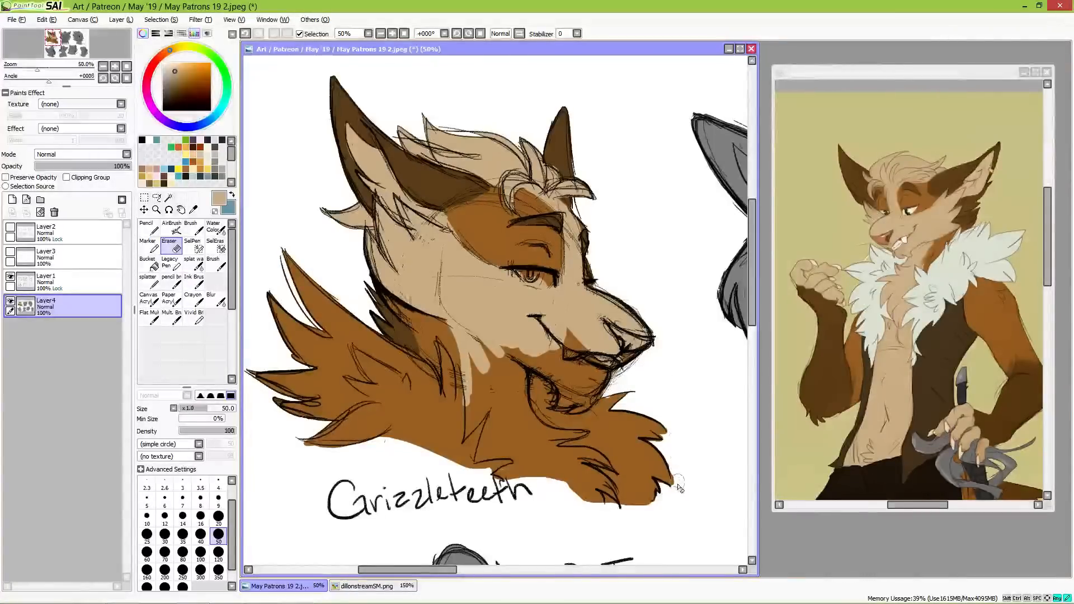
key("n")
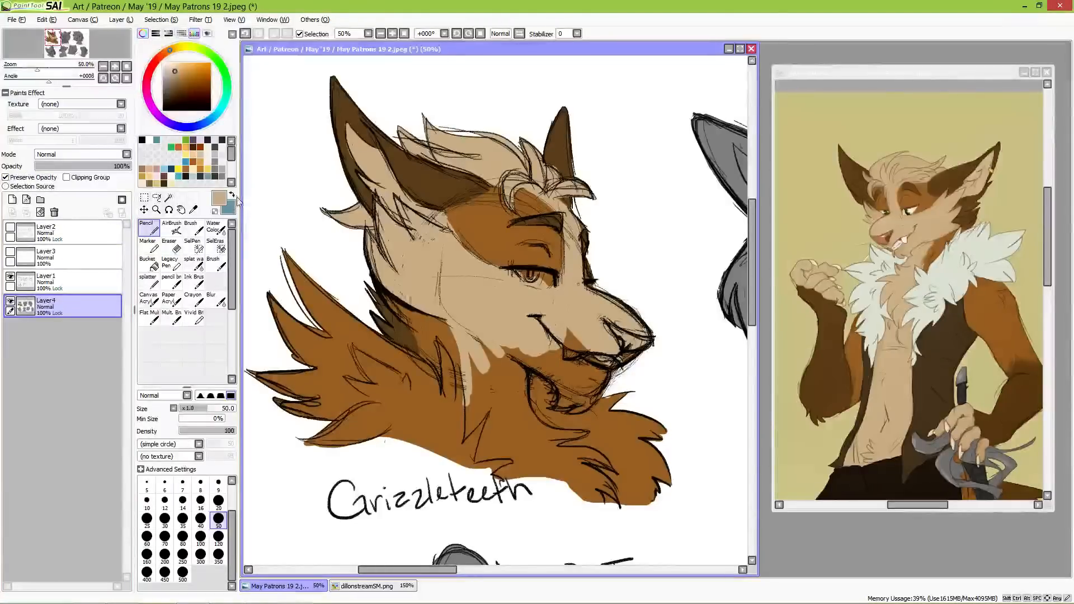
Step: Paint the chin tan and the neck and chest at size 80, and touch up the brow patch with its own orange-brown
mouse_move(571, 338)
left_mouse_down()
mouse_move(574, 389)
mouse_move(601, 351)
mouse_move(585, 390)
mouse_move(609, 374)
mouse_move(583, 416)
left_mouse_up()
mouse_move(602, 380)
left_mouse_down()
mouse_move(587, 370)
mouse_move(568, 397)
mouse_move(549, 386)
mouse_move(558, 404)
left_mouse_up()
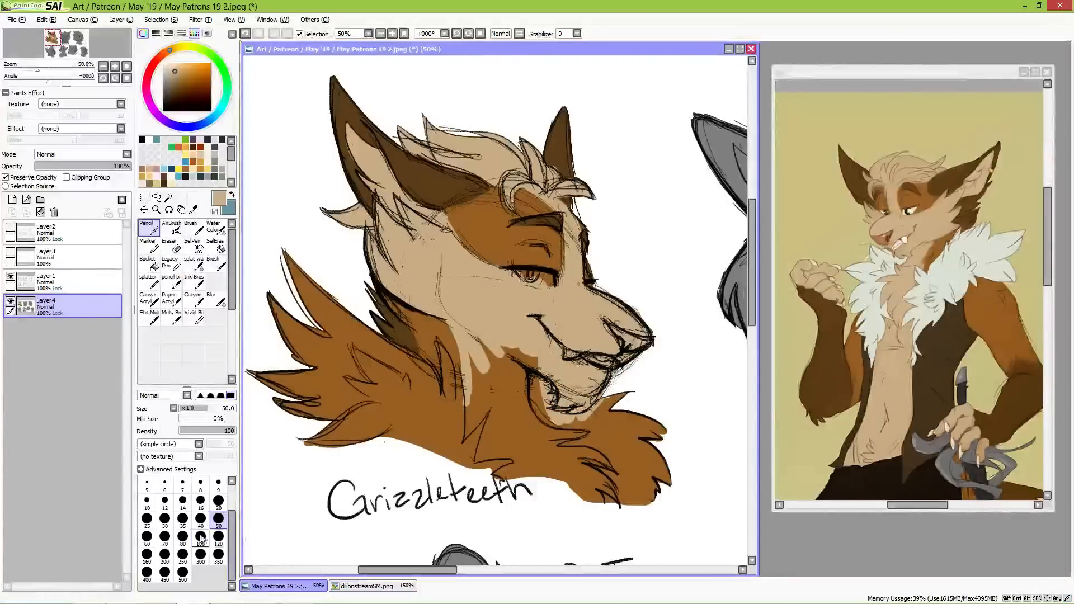
left_click(182, 537)
mouse_move(476, 344)
left_mouse_down()
mouse_move(489, 399)
mouse_move(463, 448)
mouse_move(482, 440)
mouse_move(485, 362)
mouse_move(498, 399)
mouse_move(517, 395)
mouse_move(538, 449)
mouse_move(494, 469)
mouse_move(488, 457)
mouse_move(506, 461)
mouse_move(511, 423)
mouse_move(529, 402)
mouse_move(592, 444)
mouse_move(618, 489)
mouse_move(582, 463)
left_mouse_up()
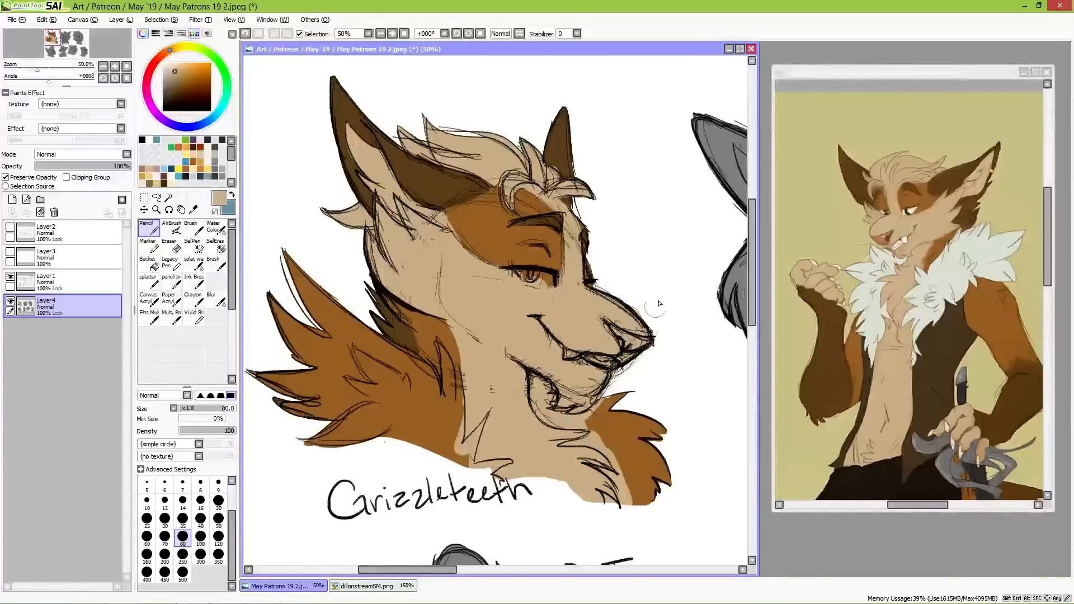
left_click(502, 246, "alt")
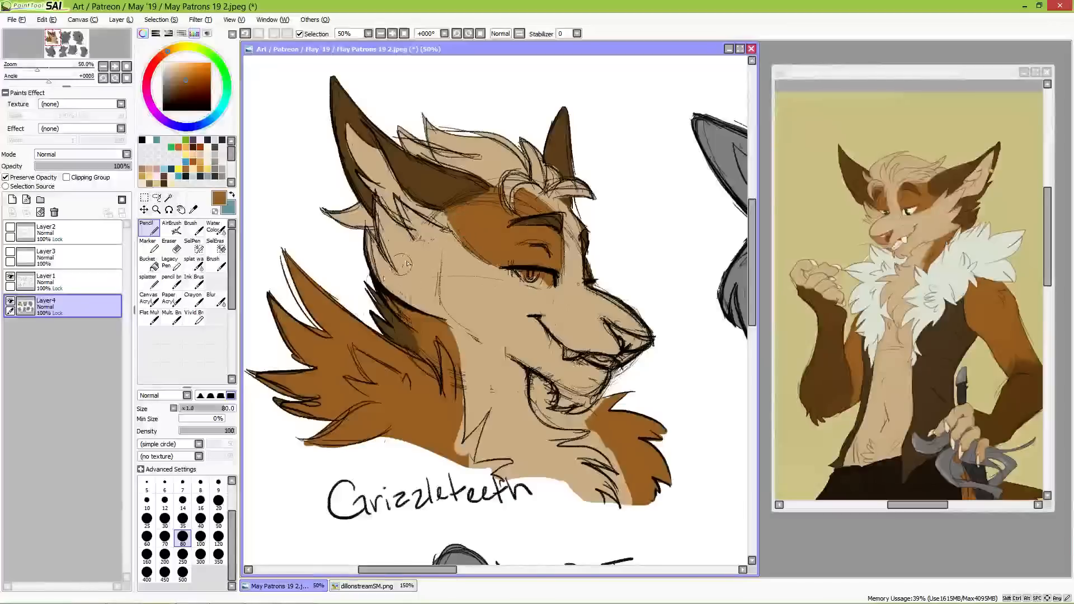
mouse_move(455, 213)
left_mouse_down()
mouse_move(468, 240)
mouse_move(451, 219)
mouse_move(467, 239)
mouse_move(454, 224)
mouse_move(485, 202)
left_mouse_up()
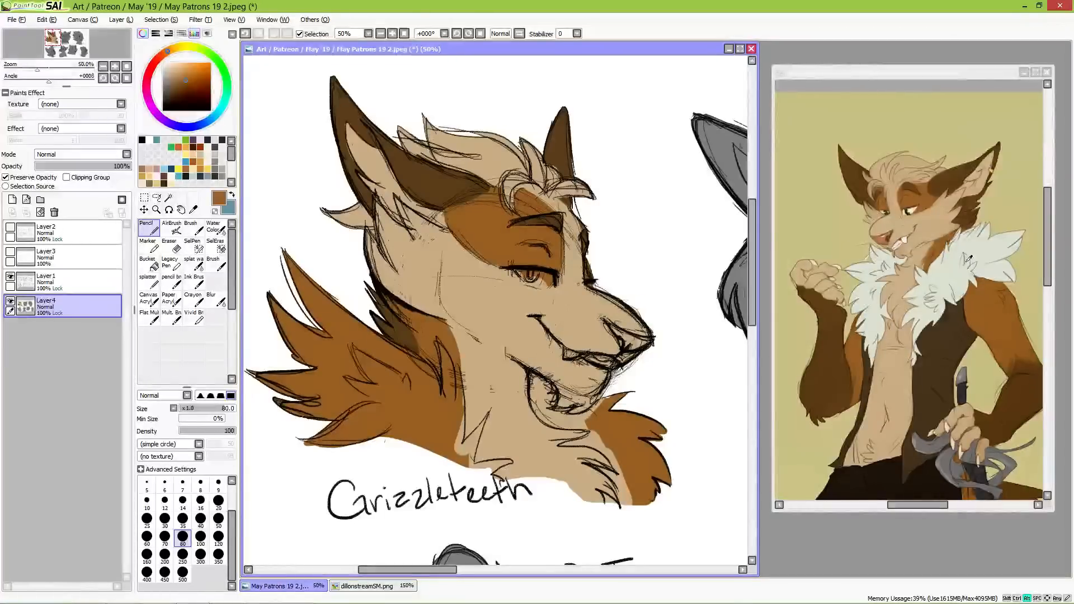
Step: Sample the off-white of the reference's fur collar and paint the collar behind the canine's neck with it
left_click(952, 271, "alt")
left_click_drag(275, 309, 282, 392)
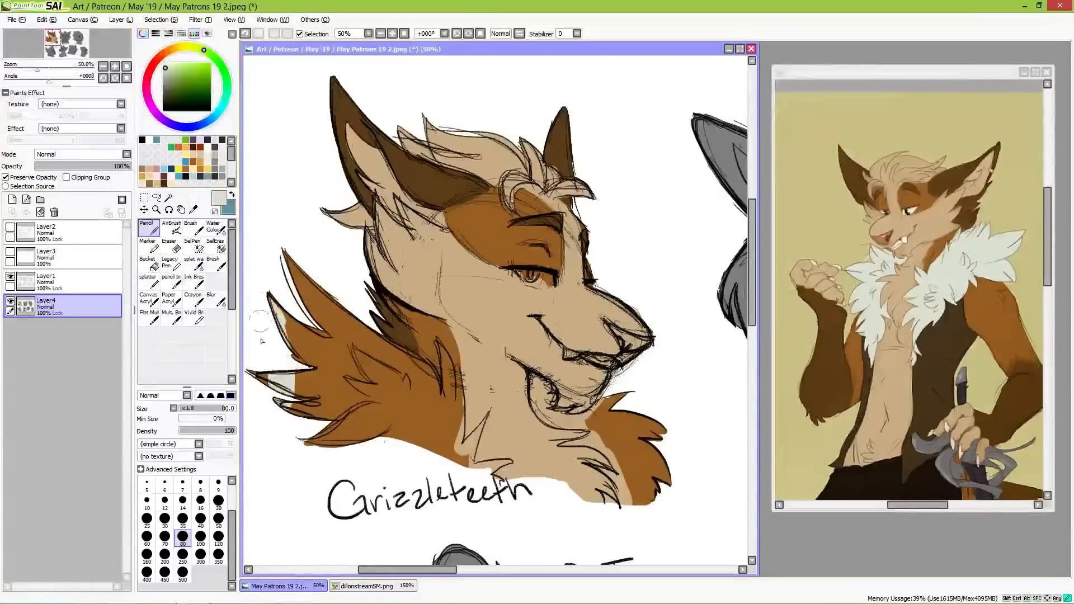
mouse_move(260, 341)
left_mouse_down()
mouse_move(268, 274)
mouse_move(287, 290)
mouse_move(285, 258)
mouse_move(318, 324)
mouse_move(380, 397)
mouse_move(400, 405)
mouse_move(402, 396)
mouse_move(328, 297)
mouse_move(404, 375)
mouse_move(413, 371)
mouse_move(386, 359)
mouse_move(424, 376)
mouse_move(376, 346)
mouse_move(424, 371)
mouse_move(412, 365)
mouse_move(435, 398)
mouse_move(410, 382)
mouse_move(352, 436)
mouse_move(324, 425)
mouse_move(374, 432)
mouse_move(419, 397)
mouse_move(385, 405)
mouse_move(422, 397)
mouse_move(406, 428)
mouse_move(444, 464)
mouse_move(451, 381)
mouse_move(457, 466)
mouse_move(482, 426)
mouse_move(463, 456)
mouse_move(477, 441)
mouse_move(469, 475)
mouse_move(468, 463)
mouse_move(470, 474)
mouse_move(499, 467)
mouse_move(464, 474)
mouse_move(491, 469)
left_mouse_up()
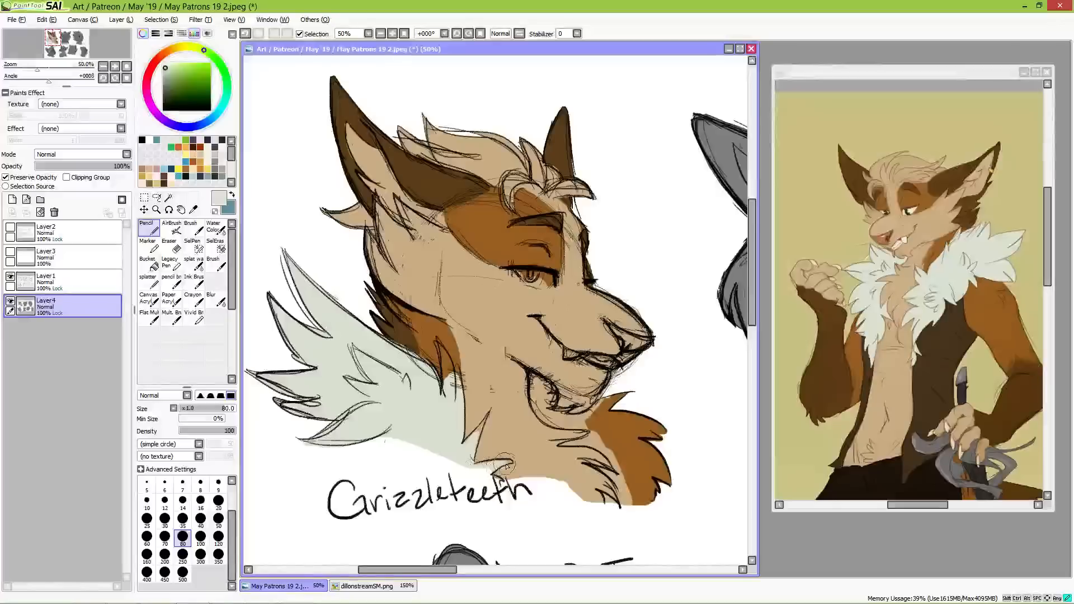
Step: Refine the collar's edge along the neck with a size 50 Pencil and paint the collar fur at the front off-white
left_click(219, 519)
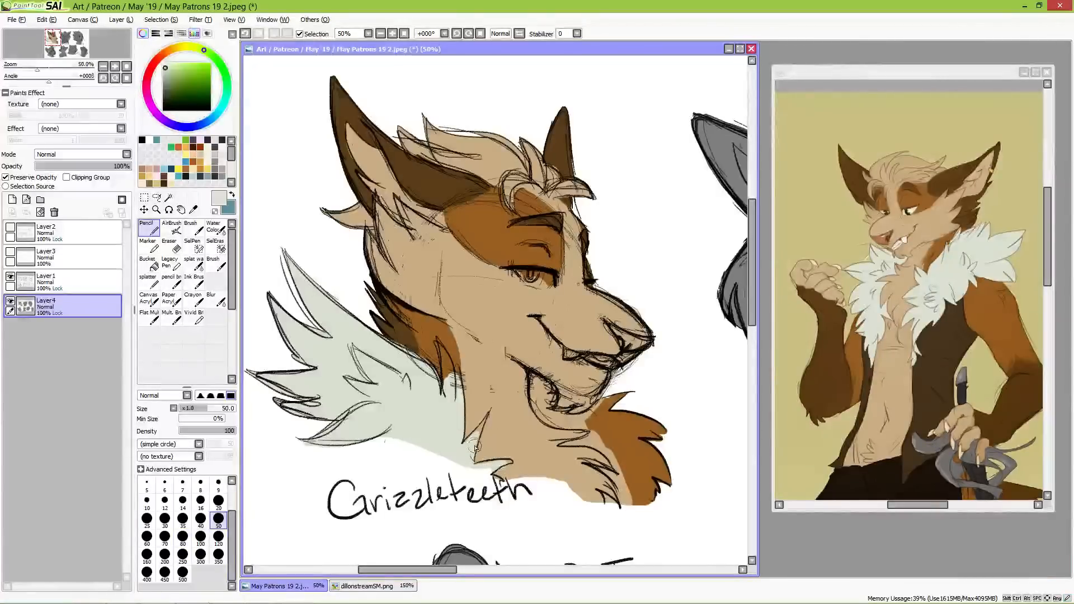
left_click_drag(463, 450, 481, 431)
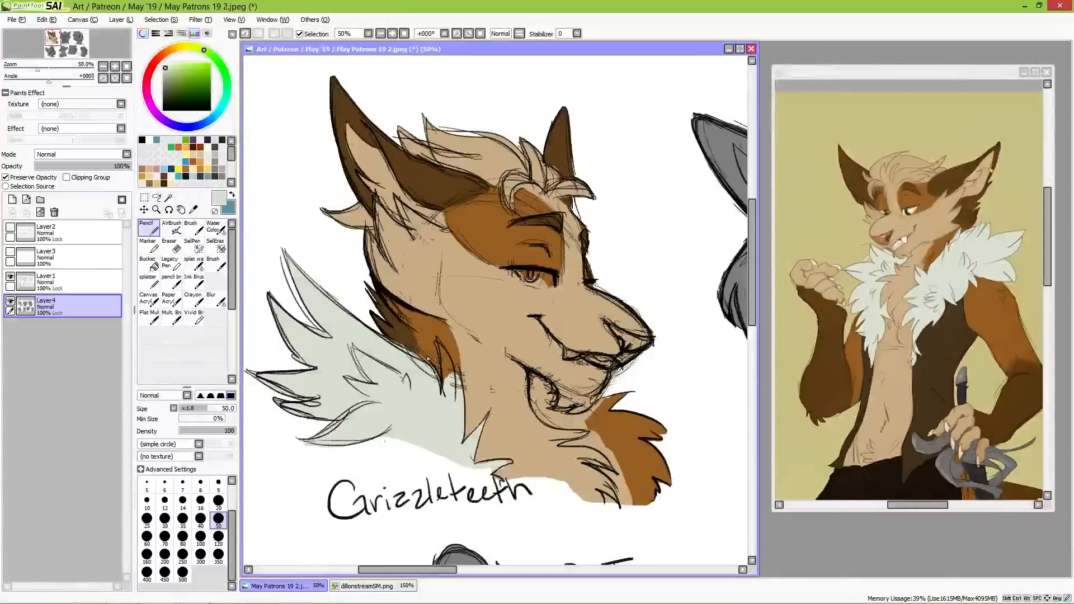
mouse_move(440, 383)
left_mouse_down()
mouse_move(444, 395)
mouse_move(438, 347)
left_mouse_up()
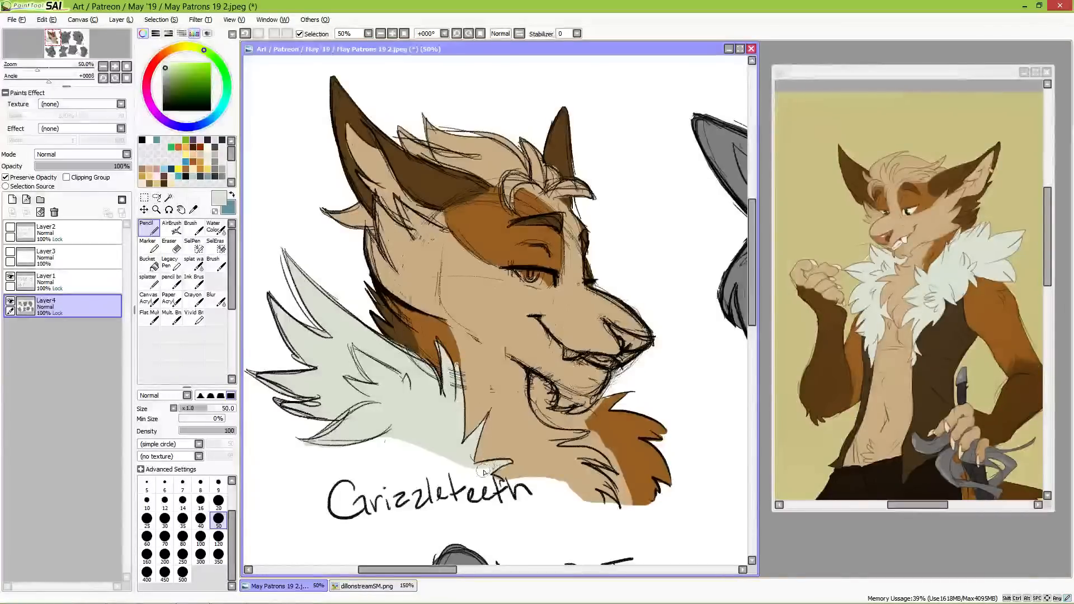
mouse_move(529, 391)
left_mouse_down()
mouse_move(550, 398)
mouse_move(543, 386)
mouse_move(537, 406)
mouse_move(537, 386)
mouse_move(555, 424)
mouse_move(551, 395)
mouse_move(545, 412)
mouse_move(573, 424)
mouse_move(560, 424)
mouse_move(616, 403)
mouse_move(611, 416)
mouse_move(574, 425)
mouse_move(630, 423)
mouse_move(676, 438)
mouse_move(671, 455)
mouse_move(618, 429)
mouse_move(616, 439)
mouse_move(586, 429)
mouse_move(602, 441)
mouse_move(562, 446)
mouse_move(600, 435)
mouse_move(586, 442)
mouse_move(633, 466)
mouse_move(610, 445)
mouse_move(618, 445)
mouse_move(671, 476)
mouse_move(645, 469)
mouse_move(646, 495)
mouse_move(605, 441)
mouse_move(631, 489)
mouse_move(602, 442)
mouse_move(631, 489)
mouse_move(596, 468)
mouse_move(629, 498)
mouse_move(649, 481)
mouse_move(662, 486)
mouse_move(603, 497)
mouse_move(628, 492)
left_mouse_up()
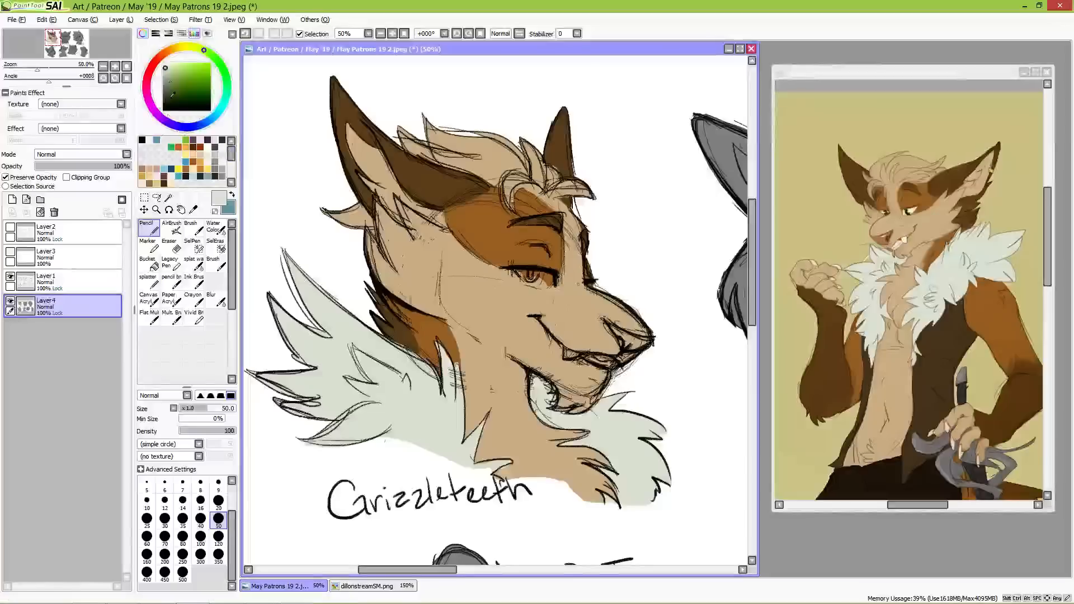
Step: Paint the canine's eye and teeth pure white, and its nose in the reddish brown sampled from the reference's nose
left_click(163, 63)
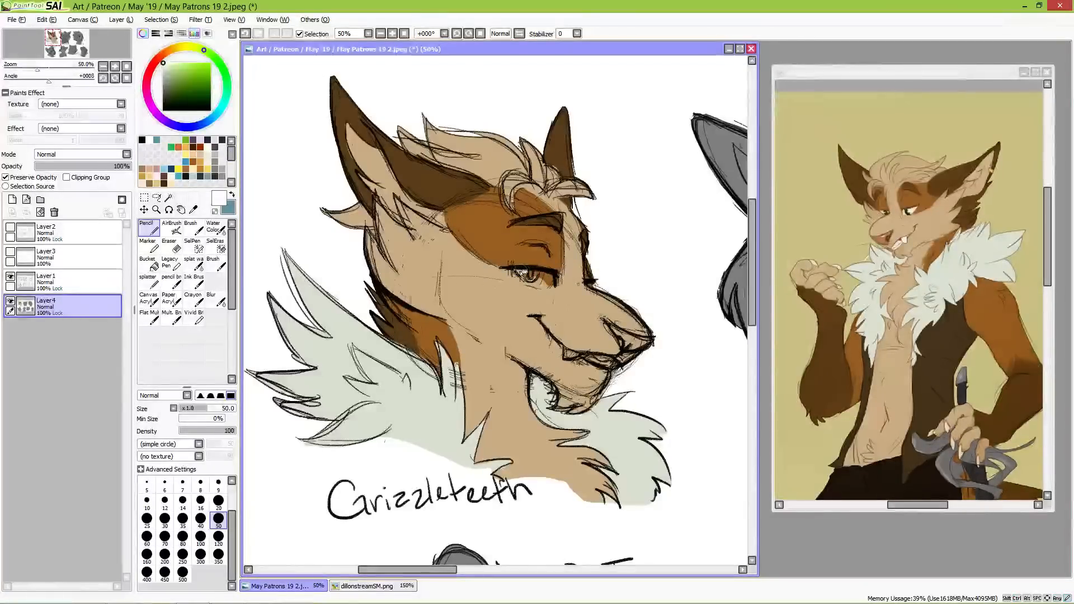
left_click_drag(519, 271, 551, 285)
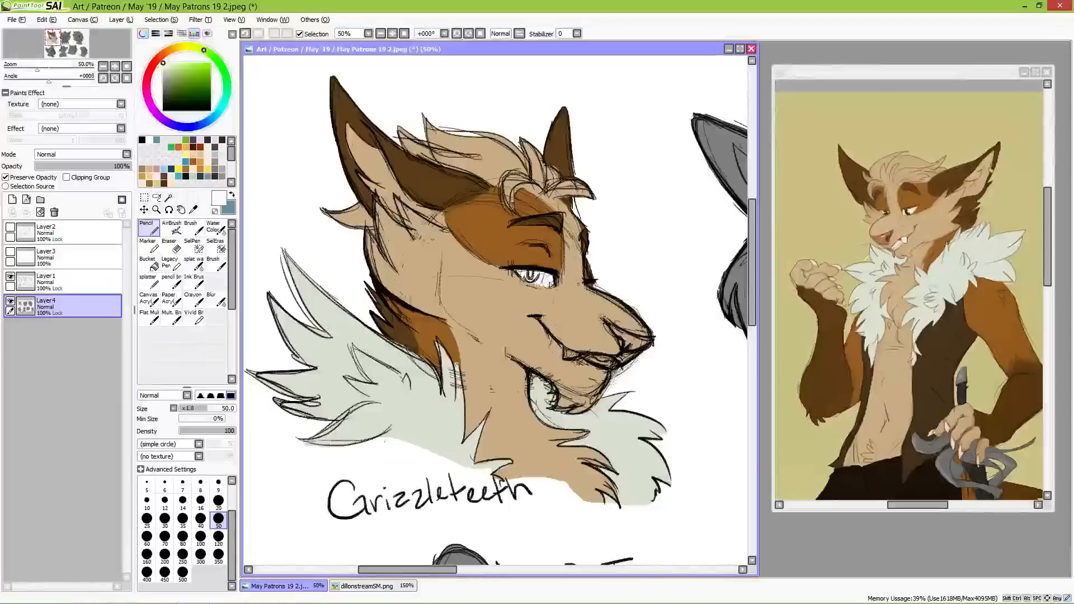
mouse_move(565, 350)
left_mouse_down()
mouse_move(614, 366)
mouse_move(601, 363)
left_mouse_up()
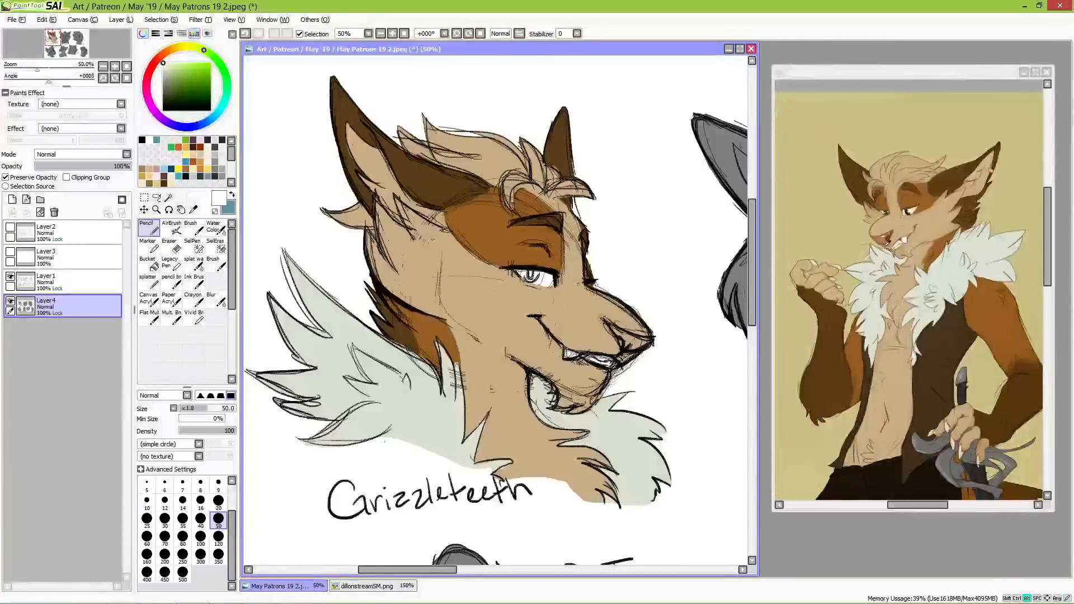
left_click(884, 238, "alt")
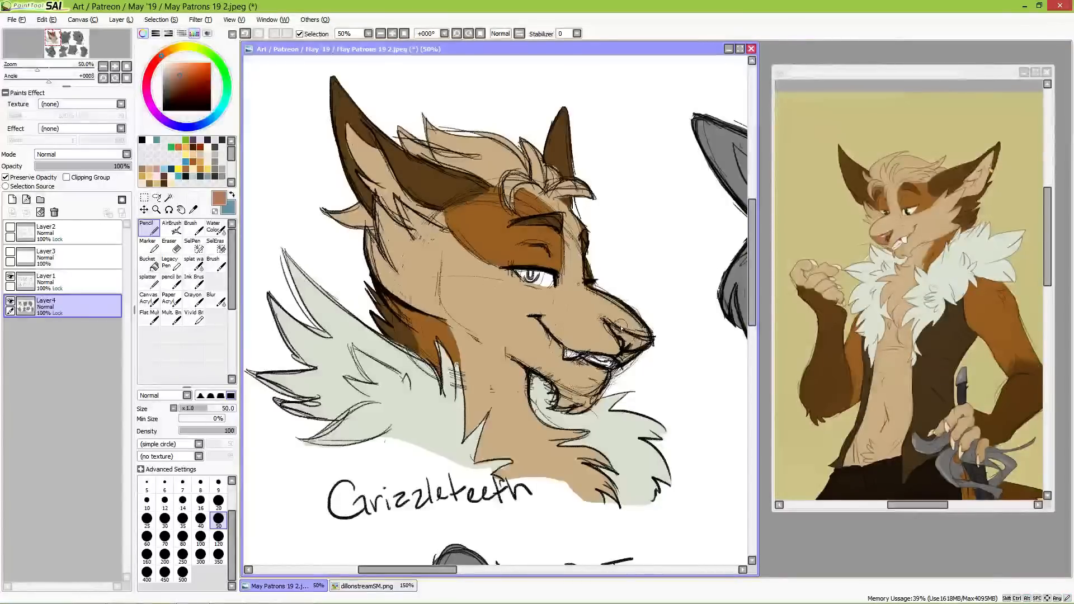
left_click_drag(612, 324, 639, 343)
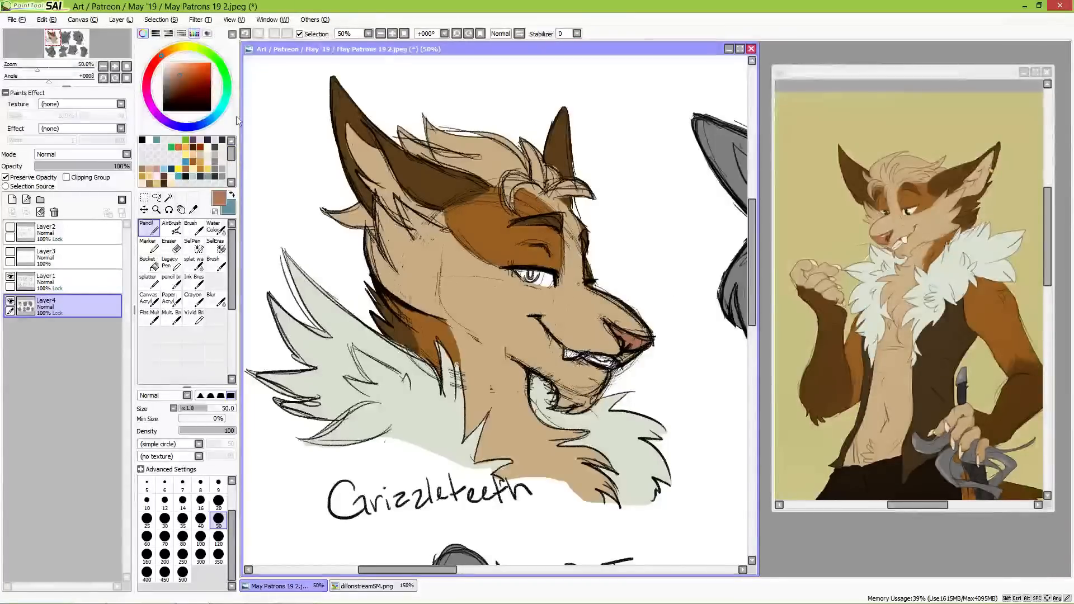
Step: Enlarge the reference image to 400%, paint the canine's iris in the dark green sampled from its eye, and set the colour to white
left_click(918, 91)
scroll(914, 210, "up", 4)
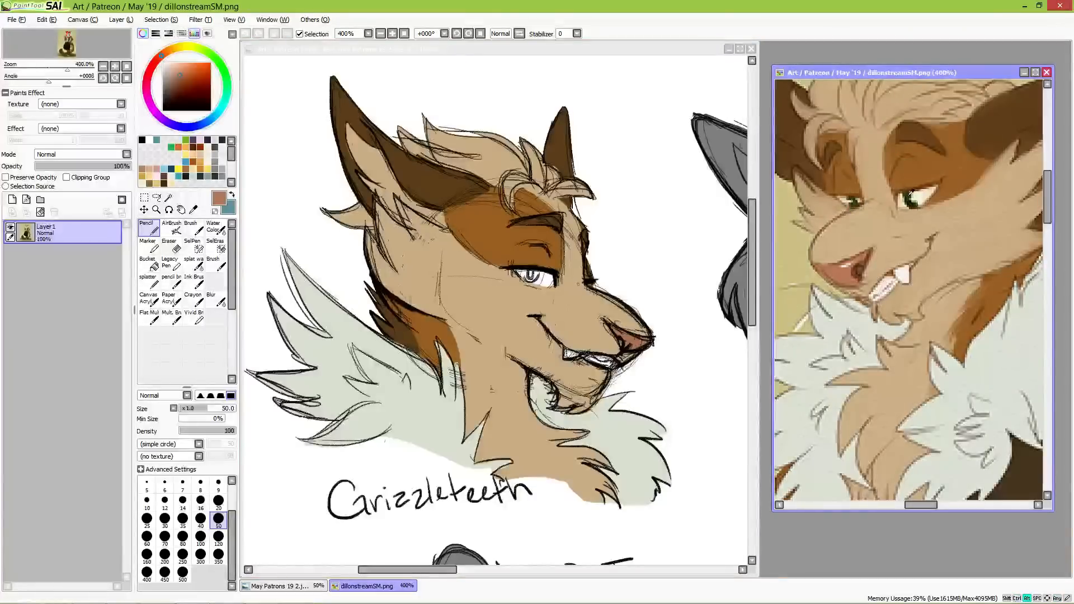
left_click(910, 194, "alt")
left_click(530, 275)
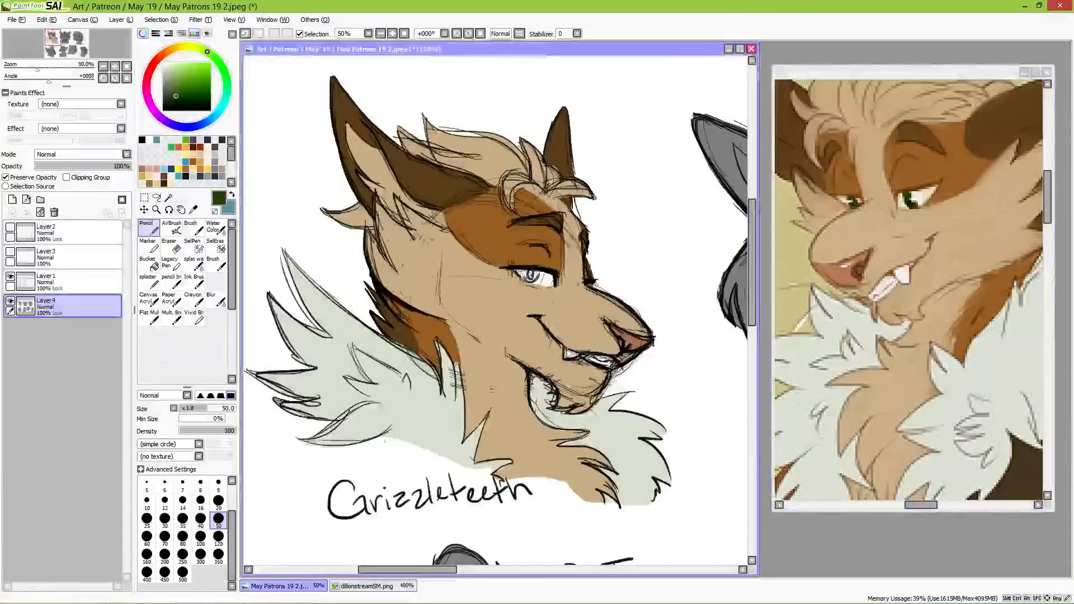
left_click_drag(529, 275, 531, 275)
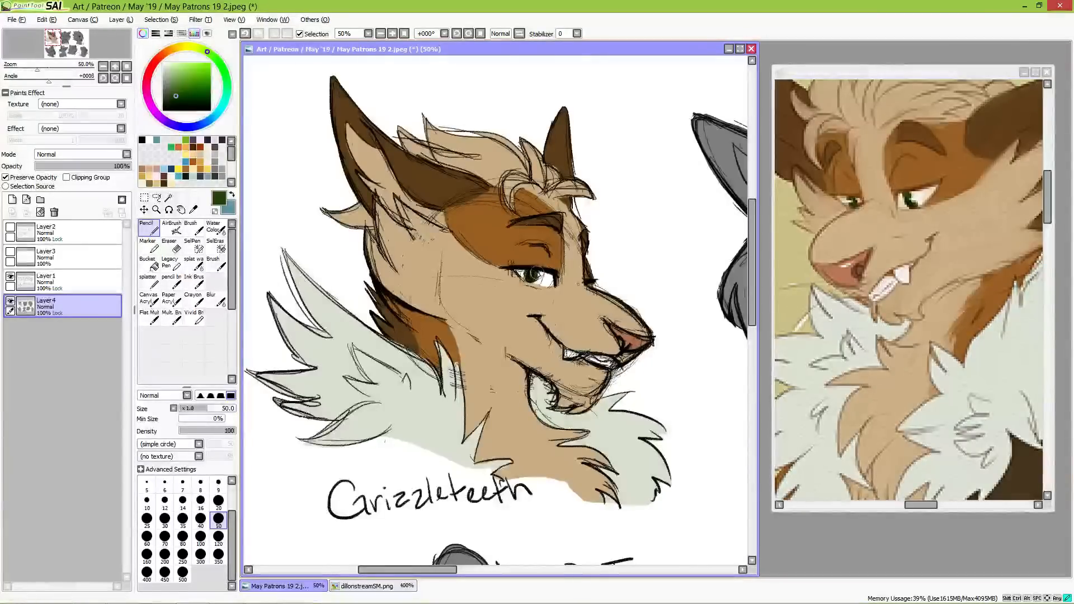
left_click(163, 62)
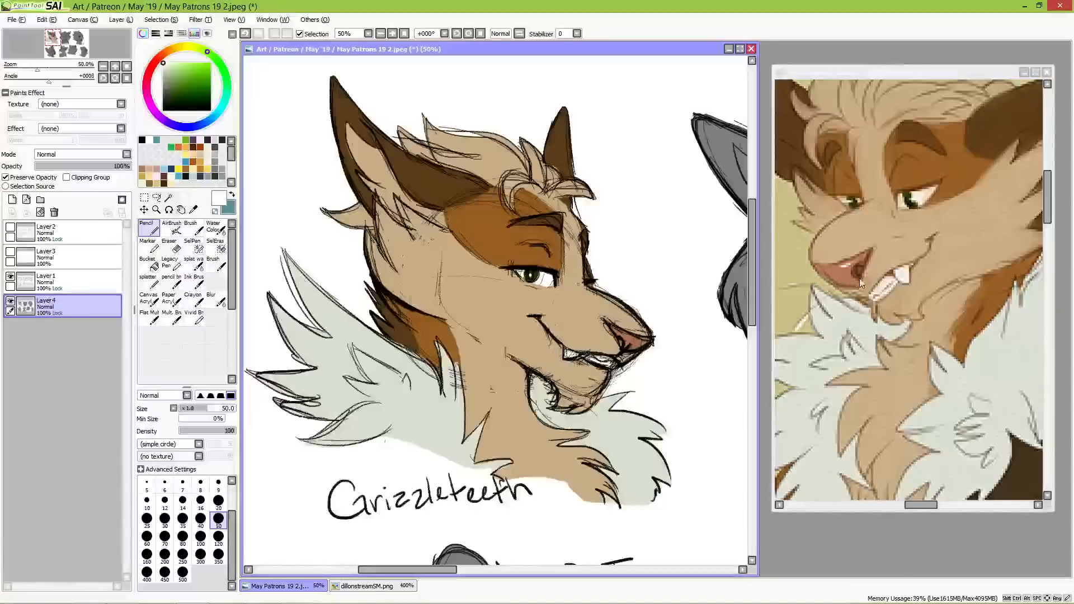
Step: Sample the darker reddish brown of the reference's nostril and paint the canine bust's nostril with it
key("alt")
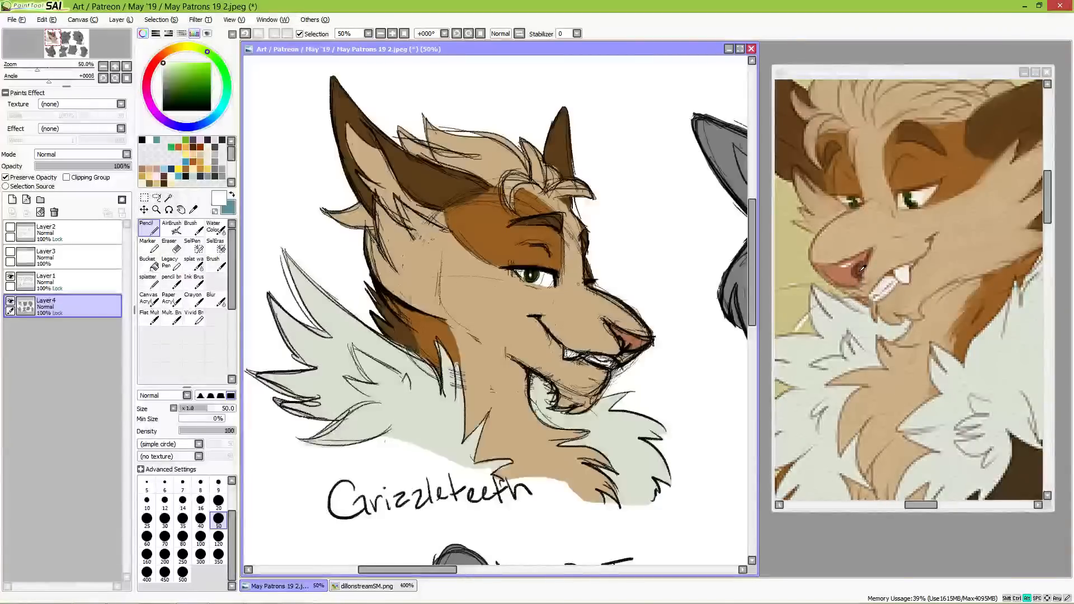
left_click(861, 268, "alt")
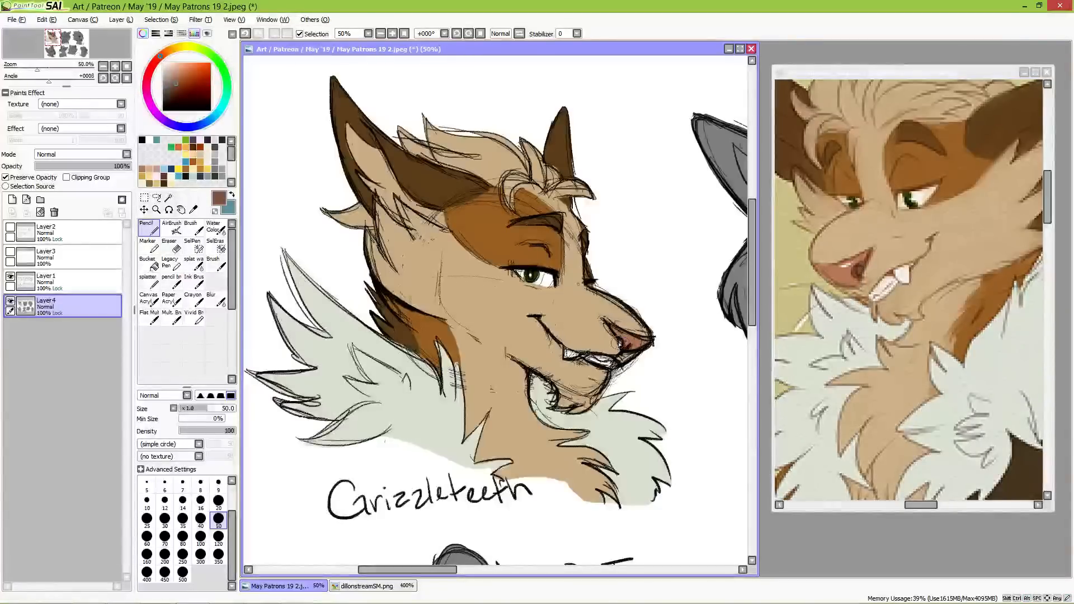
left_click_drag(618, 339, 624, 346)
Step: Bring the grey front-facing bust beside the coloured canine into view at 33.33% zoom
key("space")
mouse_move(715, 367)
left_mouse_down()
mouse_move(652, 353)
mouse_move(681, 319)
mouse_move(660, 344)
mouse_move(674, 363)
left_mouse_up()
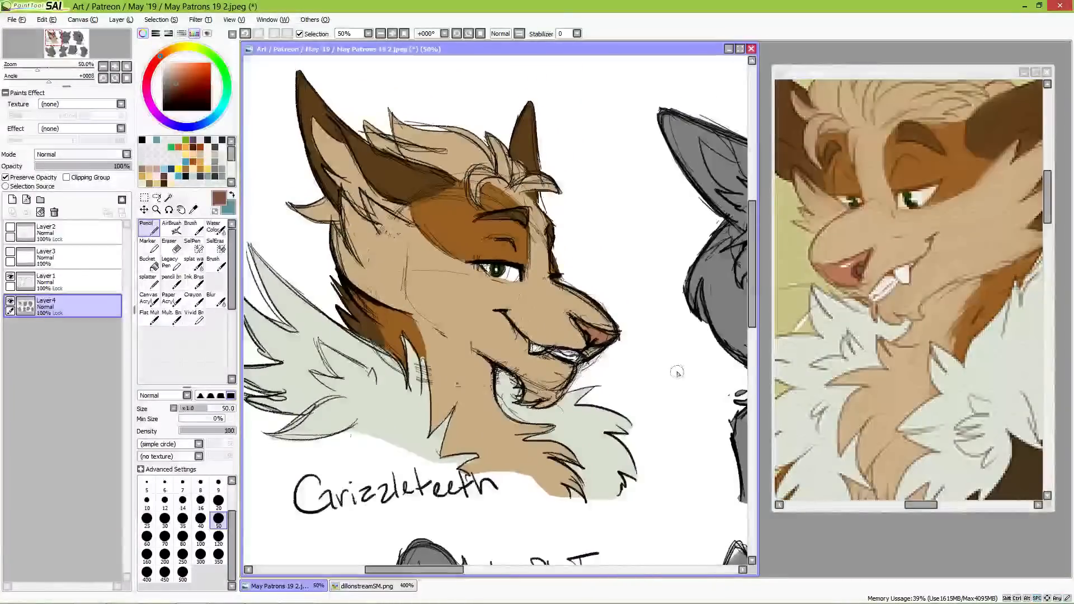
scroll(652, 317, "down", 1)
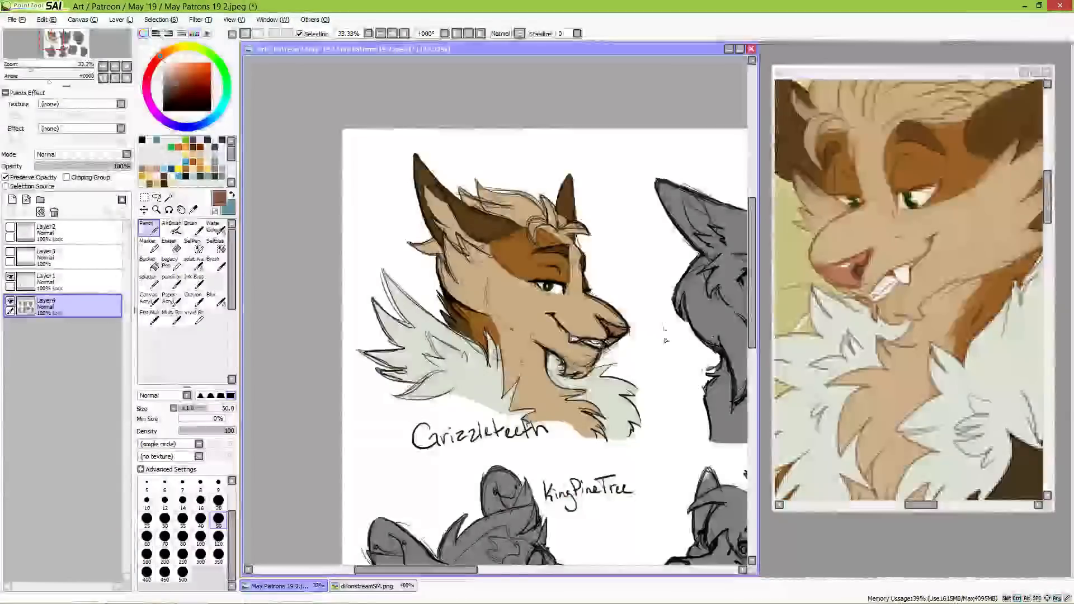
mouse_move(666, 340)
left_mouse_down()
mouse_move(533, 303)
mouse_move(542, 383)
mouse_move(521, 364)
left_mouse_up()
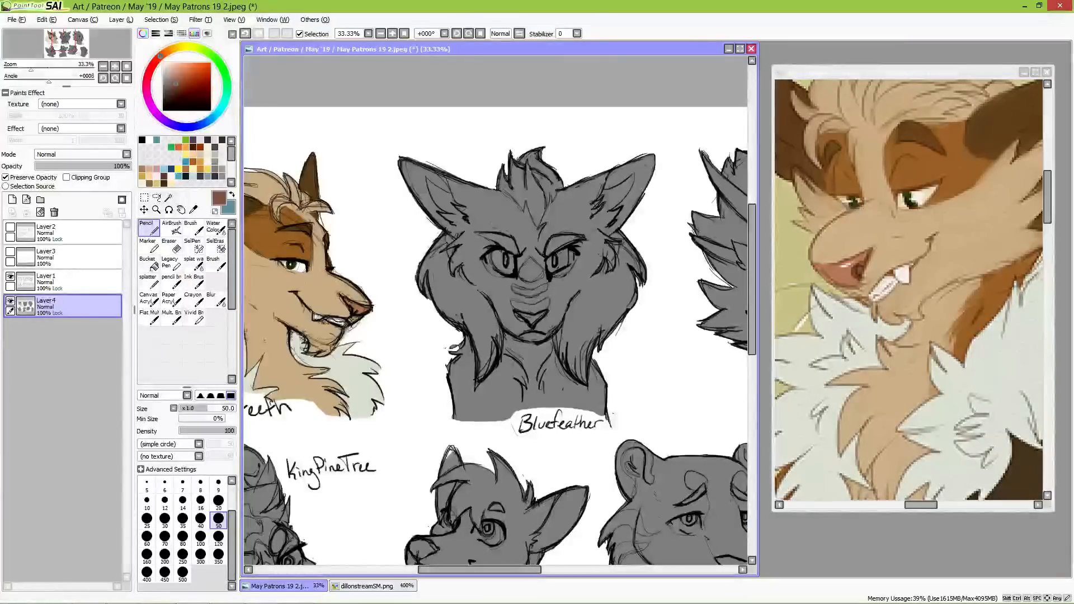
Step: Replace the open reference with 6361791_yKBtilFPFO9rSth.png, place it beside the sketch canvas, and frame the cat's head at 150% zoom
left_click(1047, 72)
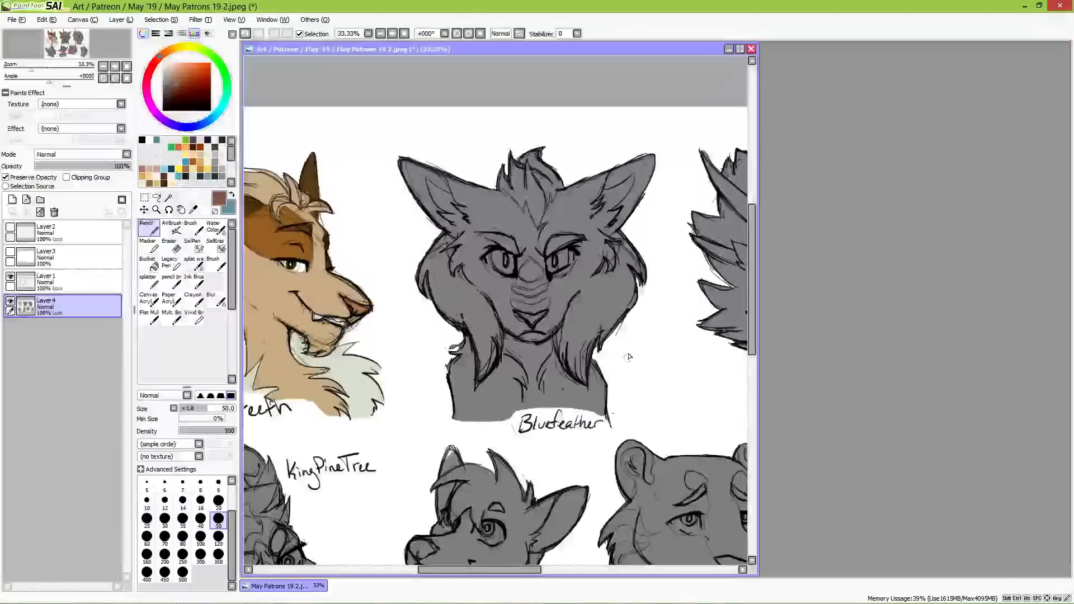
mouse_move(199, 599)
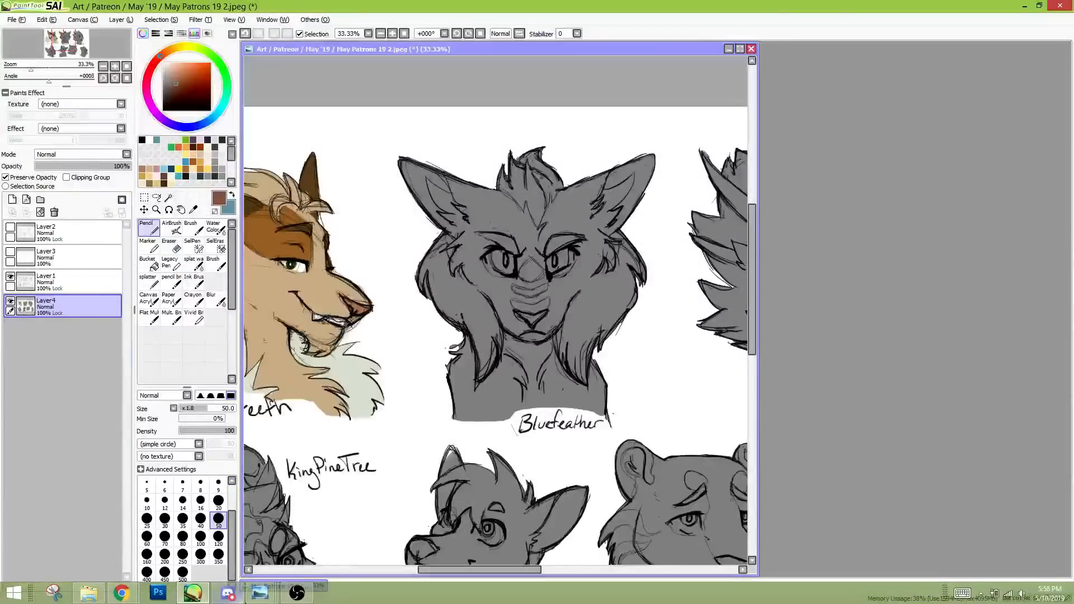
left_click(17, 22)
left_click(27, 49)
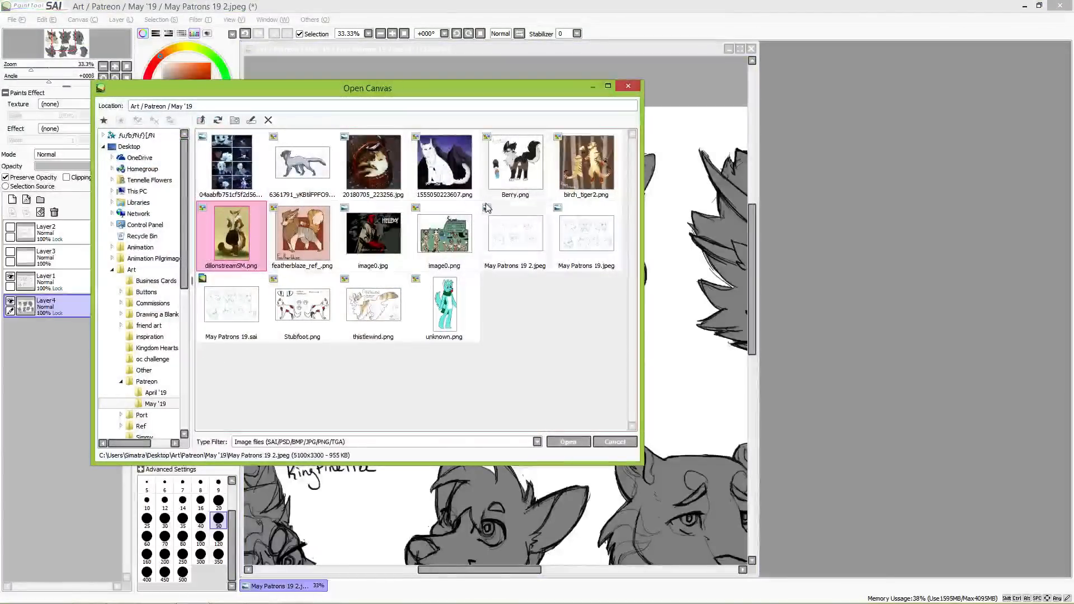
double_click(327, 164)
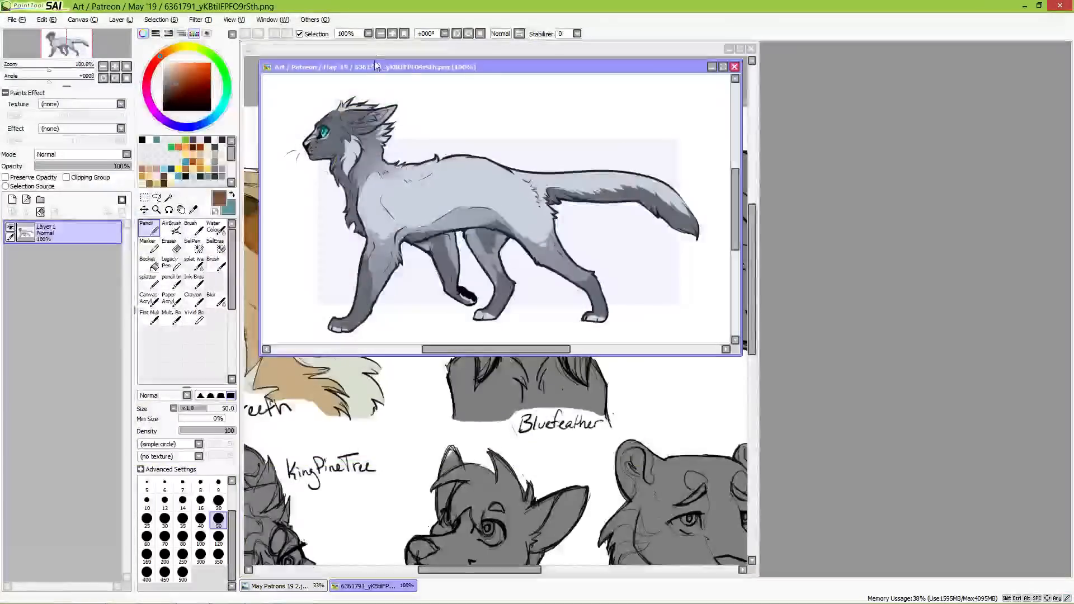
mouse_move(376, 66)
left_mouse_down()
mouse_move(816, 111)
mouse_move(907, 125)
mouse_move(928, 144)
left_mouse_up()
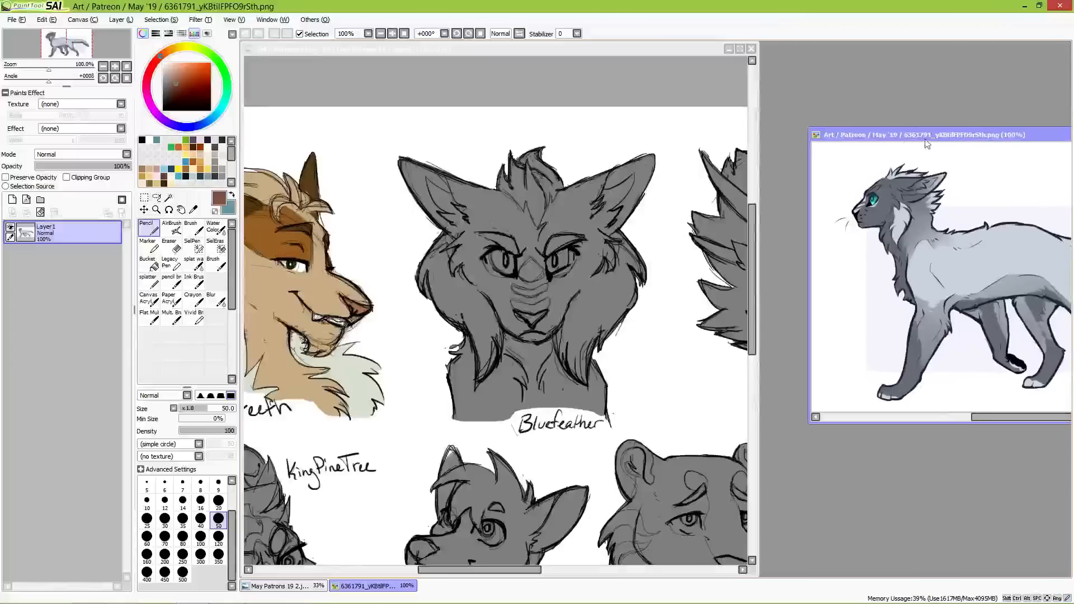
scroll(910, 256, "up", 1)
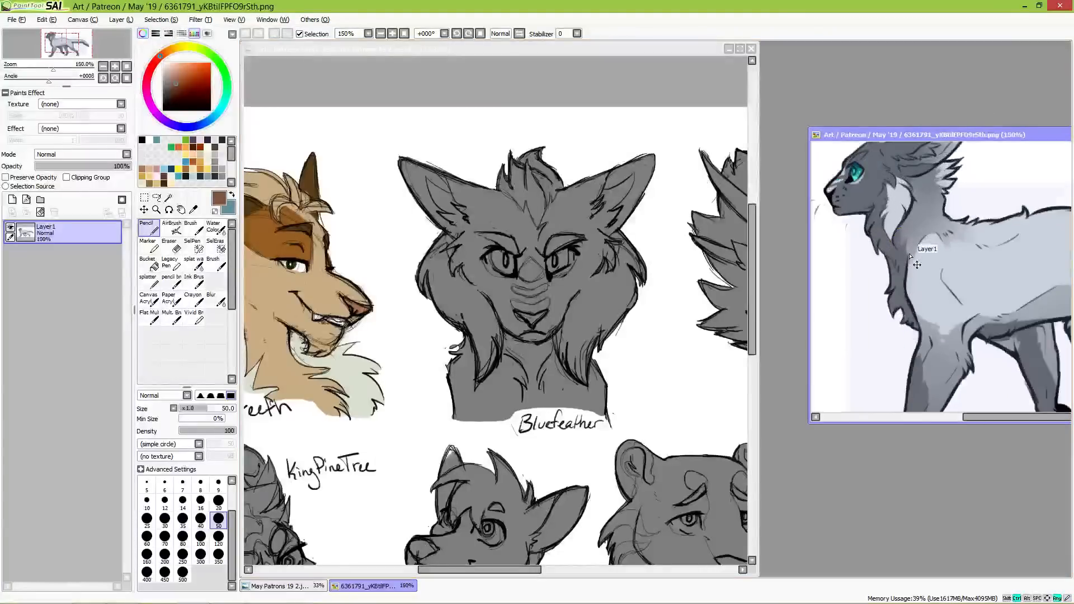
left_click_drag(891, 199, 941, 255)
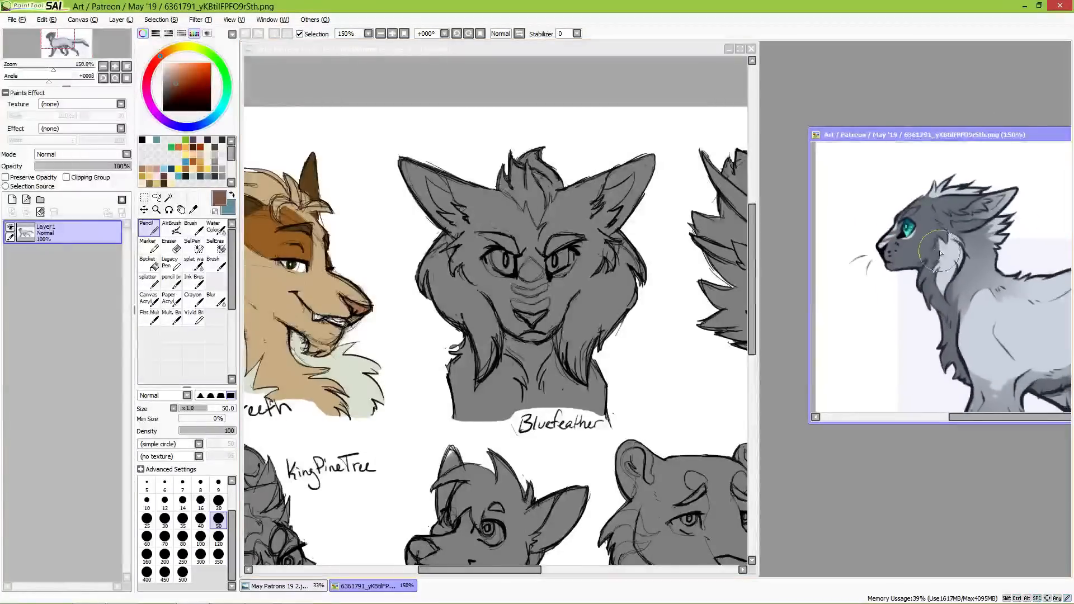
Step: Sample the dark blue-grey of the reference cat's cheek and paint the whole front-facing bust with it using the Pencil at size 120
left_click(920, 247, "alt")
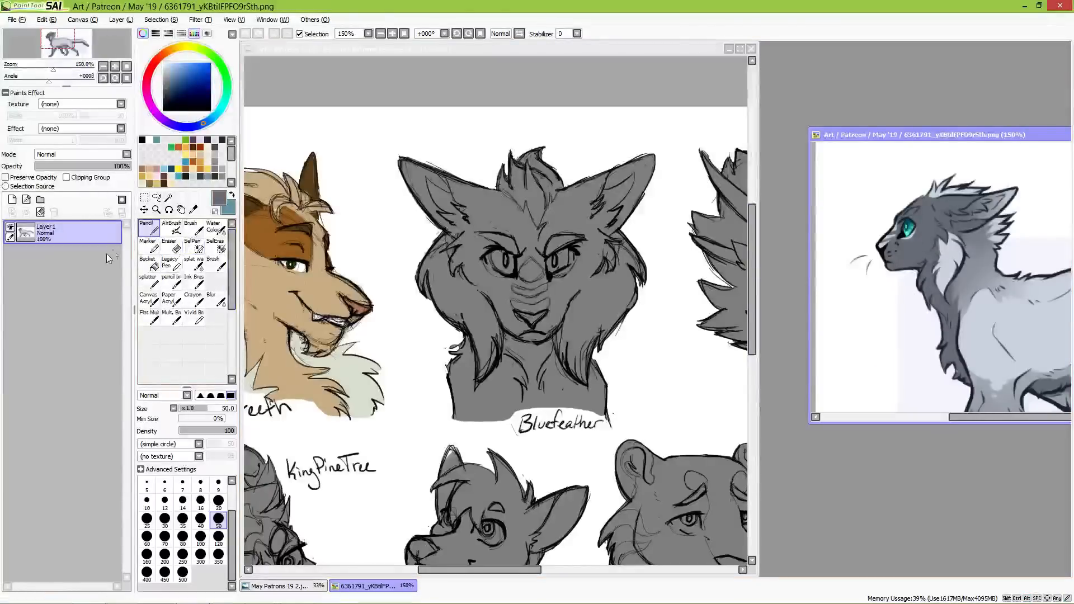
left_click(381, 59)
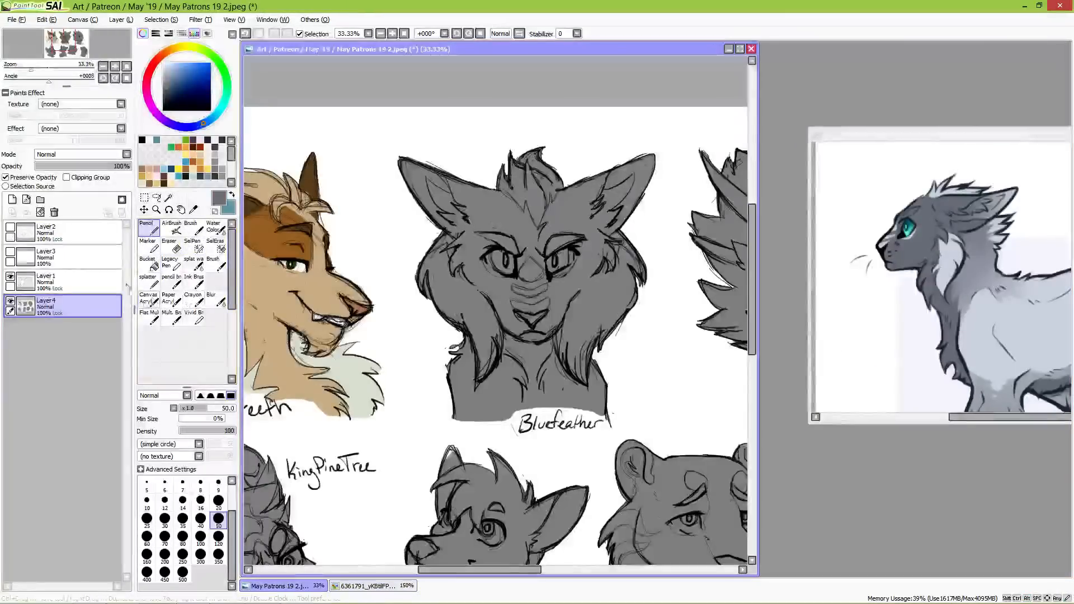
left_click(219, 536)
mouse_move(464, 207)
left_mouse_down()
mouse_move(415, 146)
mouse_move(408, 213)
mouse_move(435, 259)
mouse_move(450, 249)
mouse_move(461, 272)
mouse_move(469, 200)
left_mouse_up()
mouse_move(483, 167)
left_mouse_down()
mouse_move(508, 248)
mouse_move(540, 310)
mouse_move(583, 273)
mouse_move(592, 202)
mouse_move(620, 160)
mouse_move(651, 145)
mouse_move(644, 232)
left_mouse_up()
mouse_move(604, 305)
left_mouse_down()
mouse_move(580, 343)
mouse_move(559, 309)
mouse_move(536, 327)
mouse_move(528, 301)
mouse_move(520, 313)
mouse_move(474, 272)
mouse_move(433, 265)
mouse_move(428, 273)
mouse_move(455, 275)
mouse_move(488, 348)
mouse_move(465, 416)
mouse_move(479, 424)
mouse_move(485, 401)
mouse_move(487, 433)
left_mouse_up()
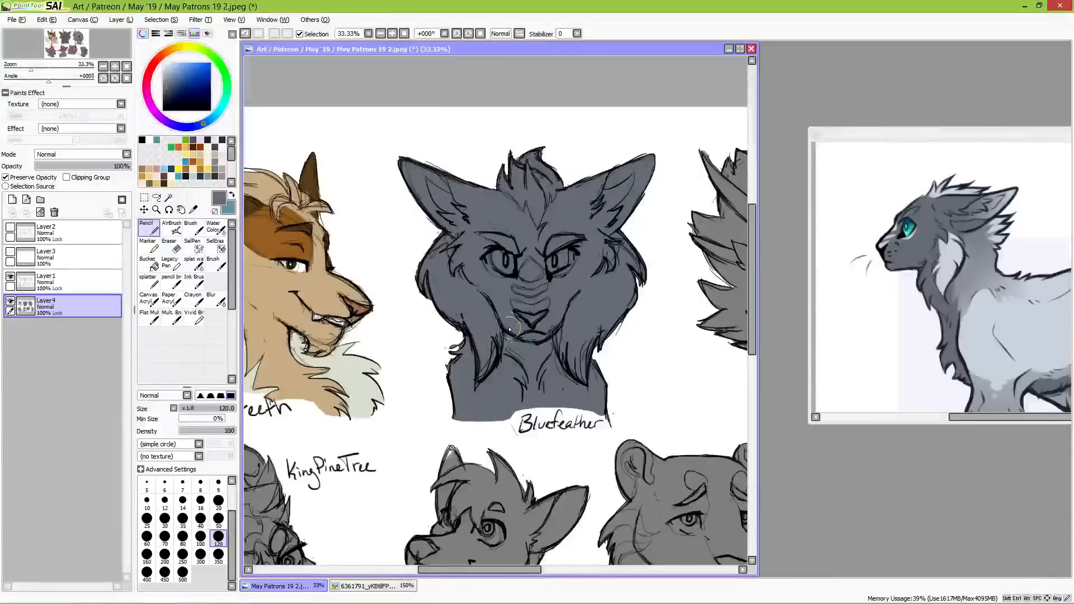
Step: Paint the bust's forehead hair tuft in the light grey sampled from the reference's cheek fur, refining its lower point with a size 30 Pencil
key("alt")
left_click(952, 250, "alt")
mouse_move(551, 168)
left_mouse_down()
mouse_move(510, 153)
mouse_move(519, 190)
mouse_move(496, 171)
mouse_move(528, 152)
mouse_move(546, 158)
mouse_move(548, 191)
mouse_move(558, 181)
mouse_move(531, 199)
left_mouse_up()
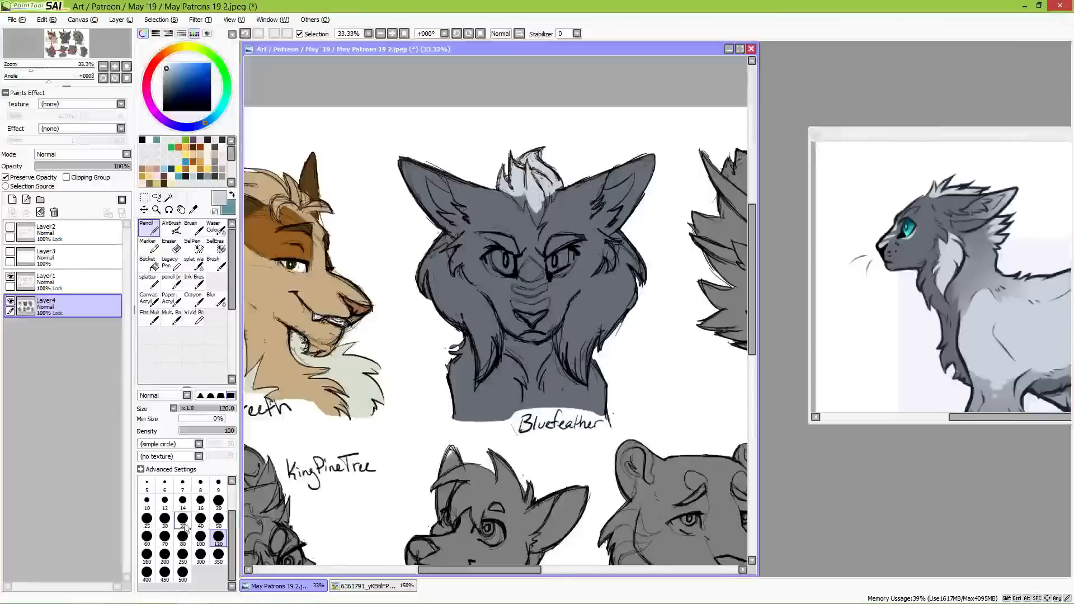
left_click(165, 518)
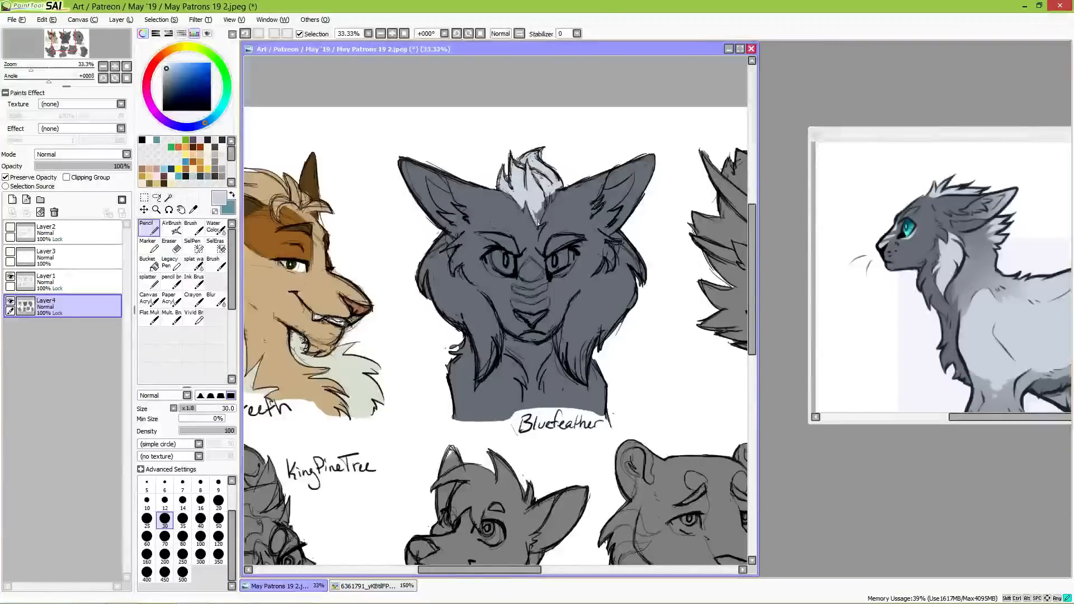
mouse_move(537, 223)
left_mouse_down()
mouse_move(556, 183)
mouse_move(552, 198)
mouse_move(566, 187)
left_mouse_up()
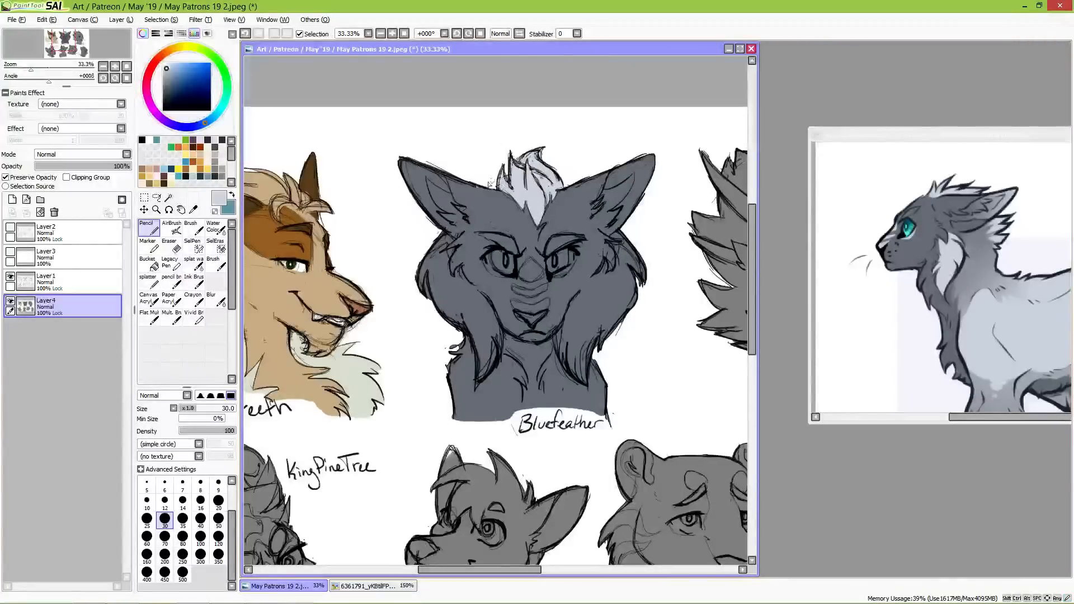
Step: Paint the muzzle stripes, nose bridge patch and under-eye markings light grey with the Pencil at size 40
key("bracketright")
key("bracketright")
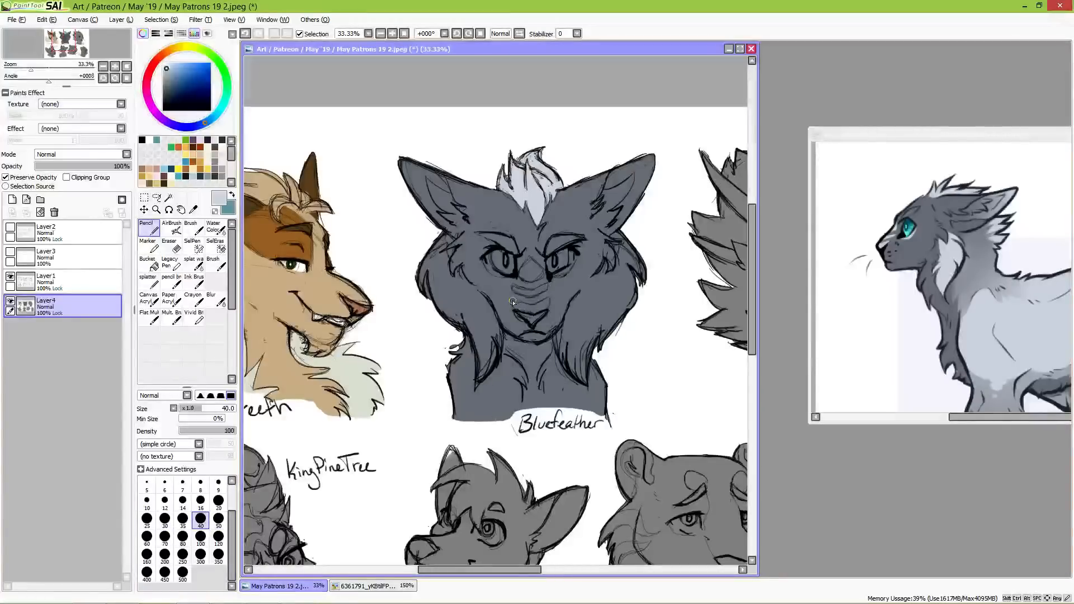
left_click_drag(514, 307, 546, 314)
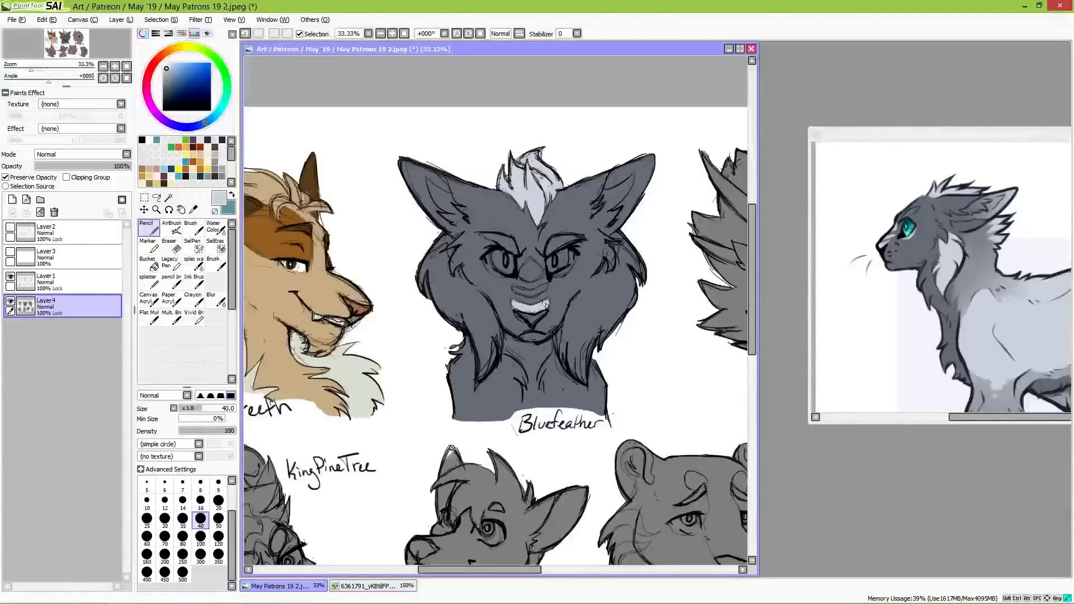
left_click_drag(514, 290, 545, 288)
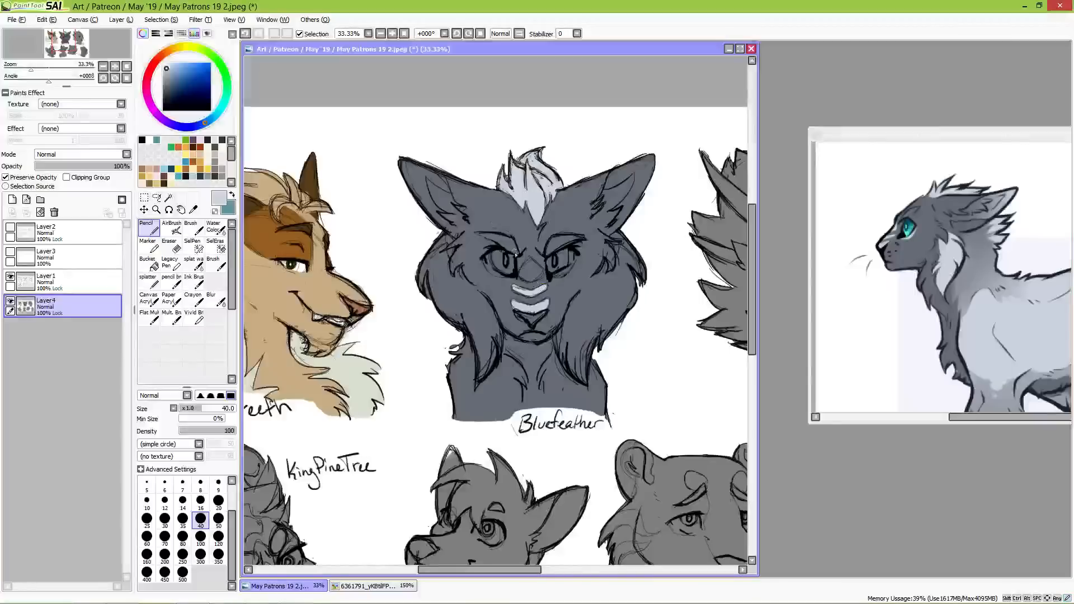
mouse_move(520, 276)
left_mouse_down()
mouse_move(530, 260)
mouse_move(541, 270)
mouse_move(526, 276)
mouse_move(540, 272)
mouse_move(487, 260)
mouse_move(506, 276)
mouse_move(560, 273)
mouse_move(576, 256)
left_mouse_up()
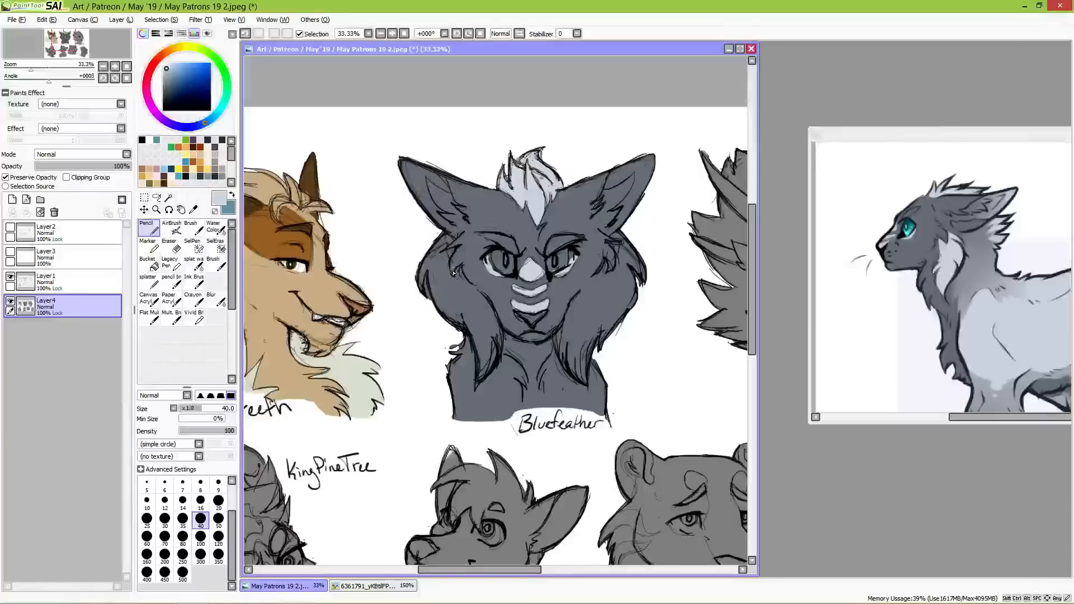
mouse_move(431, 252)
left_mouse_down()
mouse_move(452, 244)
mouse_move(429, 259)
mouse_move(429, 249)
mouse_move(436, 285)
left_mouse_up()
key("ctrl+z")
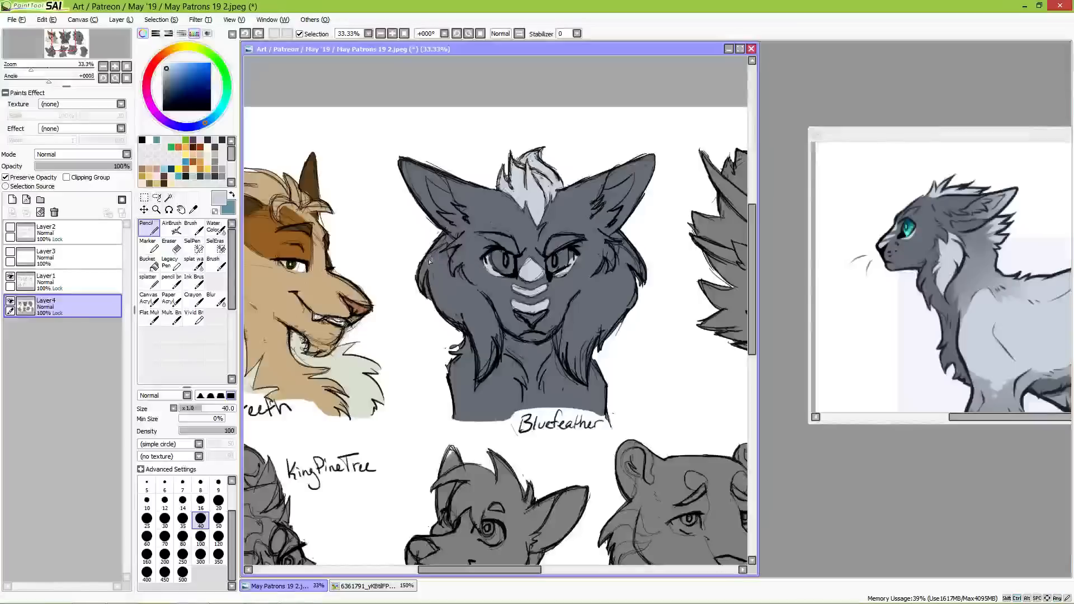
mouse_move(431, 256)
left_mouse_down()
mouse_move(442, 247)
mouse_move(424, 287)
mouse_move(431, 263)
left_mouse_up()
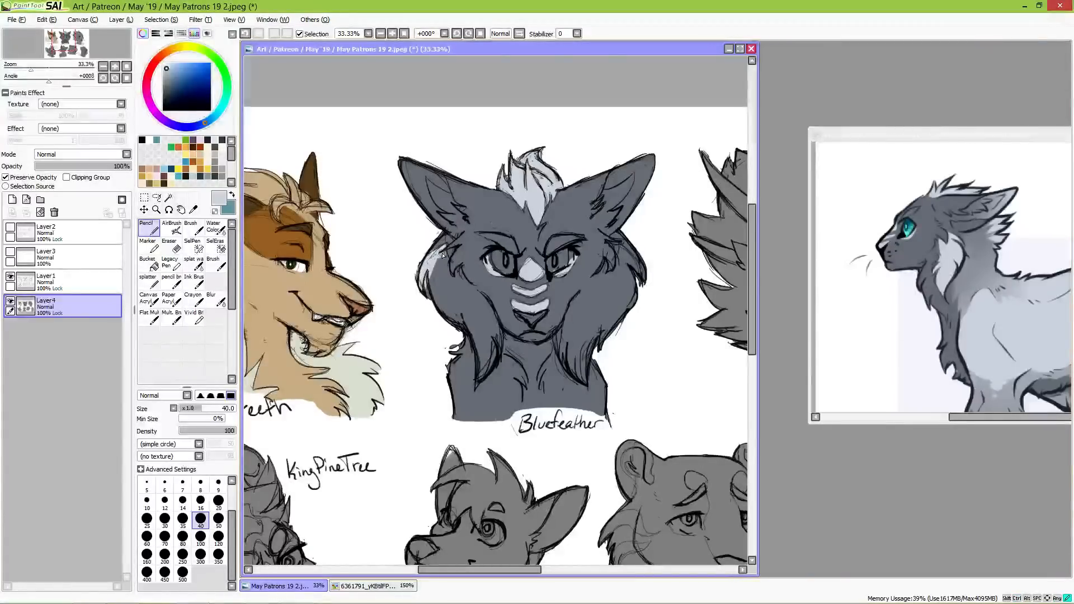
key("ctrl+z")
Step: Fill the long cheek fur on both sides of the bust's face with the light grey
mouse_move(437, 262)
left_mouse_down()
mouse_move(428, 294)
mouse_move(429, 269)
mouse_move(439, 308)
mouse_move(445, 262)
mouse_move(466, 280)
mouse_move(453, 322)
mouse_move(448, 313)
mouse_move(473, 330)
mouse_move(463, 306)
mouse_move(476, 316)
mouse_move(475, 288)
mouse_move(492, 320)
mouse_move(485, 305)
left_mouse_up()
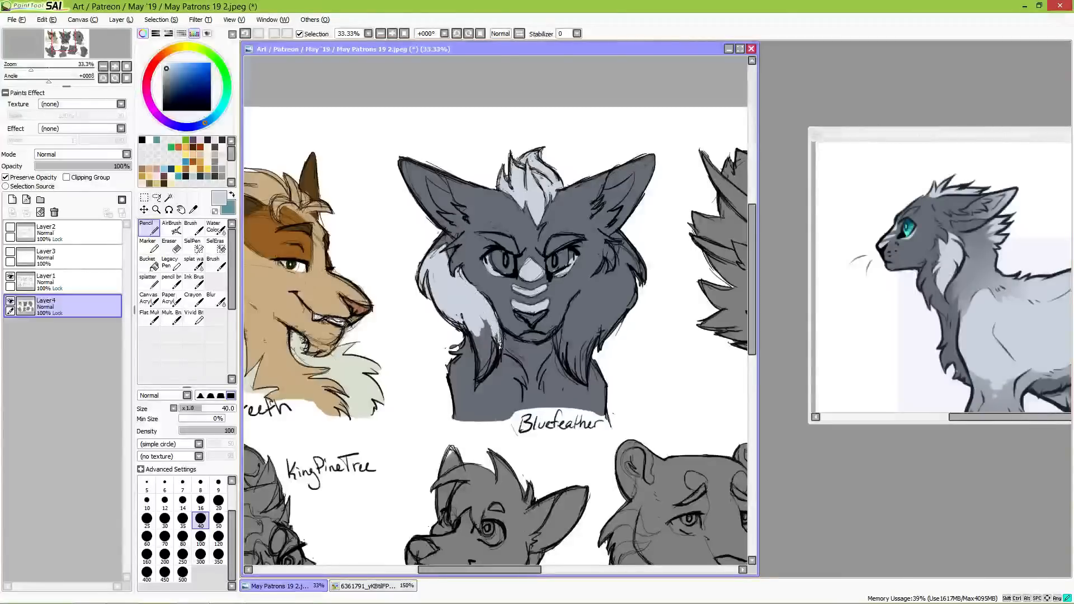
mouse_move(500, 346)
left_mouse_down()
mouse_move(470, 324)
mouse_move(495, 353)
left_mouse_up()
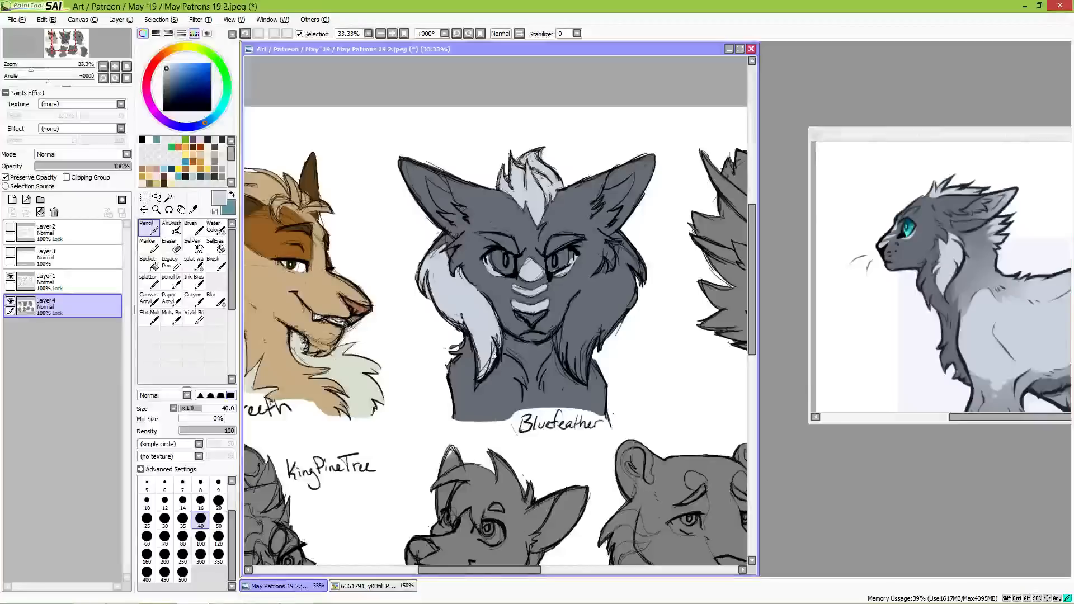
mouse_move(569, 305)
left_mouse_down()
mouse_move(569, 348)
mouse_move(561, 339)
mouse_move(584, 383)
mouse_move(594, 323)
mouse_move(585, 350)
mouse_move(576, 302)
mouse_move(603, 269)
mouse_move(594, 288)
mouse_move(610, 335)
mouse_move(585, 358)
mouse_move(609, 317)
mouse_move(607, 347)
mouse_move(637, 291)
mouse_move(641, 274)
mouse_move(624, 291)
mouse_move(630, 276)
mouse_move(616, 274)
mouse_move(627, 252)
mouse_move(634, 265)
mouse_move(621, 256)
mouse_move(642, 256)
mouse_move(636, 267)
left_mouse_up()
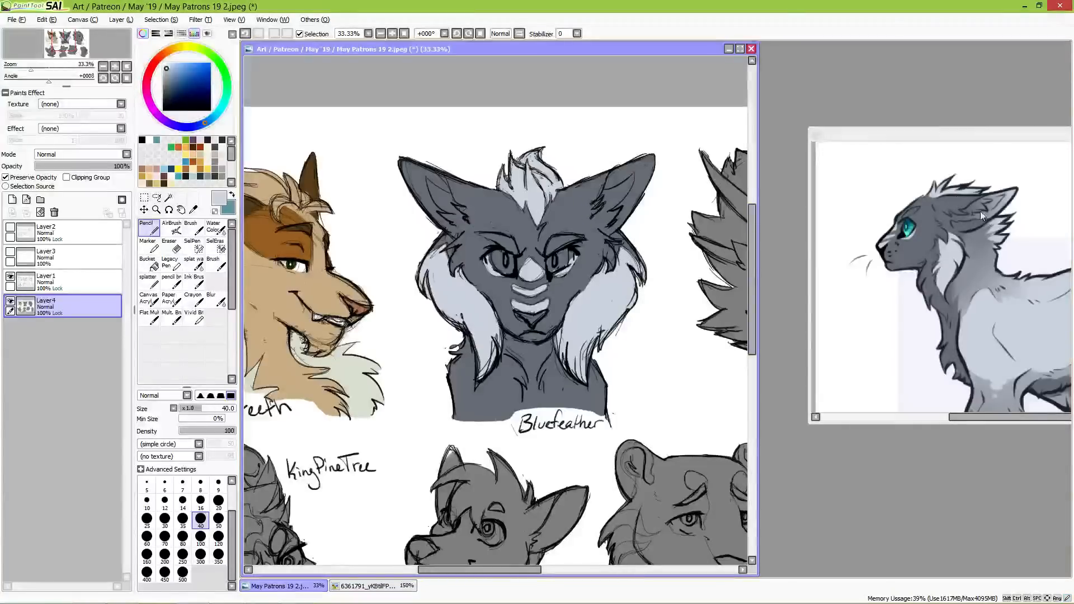
Step: Softly lighten both ears with the Brush at size 120 in the light grey sampled from the reference's ear, and set the size to 50
left_click(981, 248, "alt")
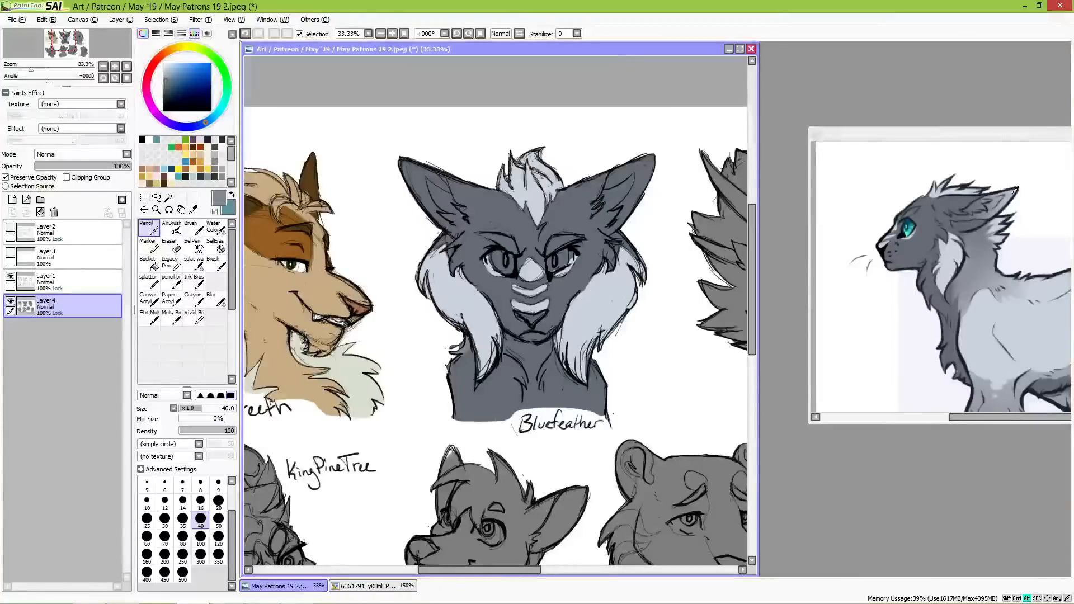
left_click(1013, 191, "alt")
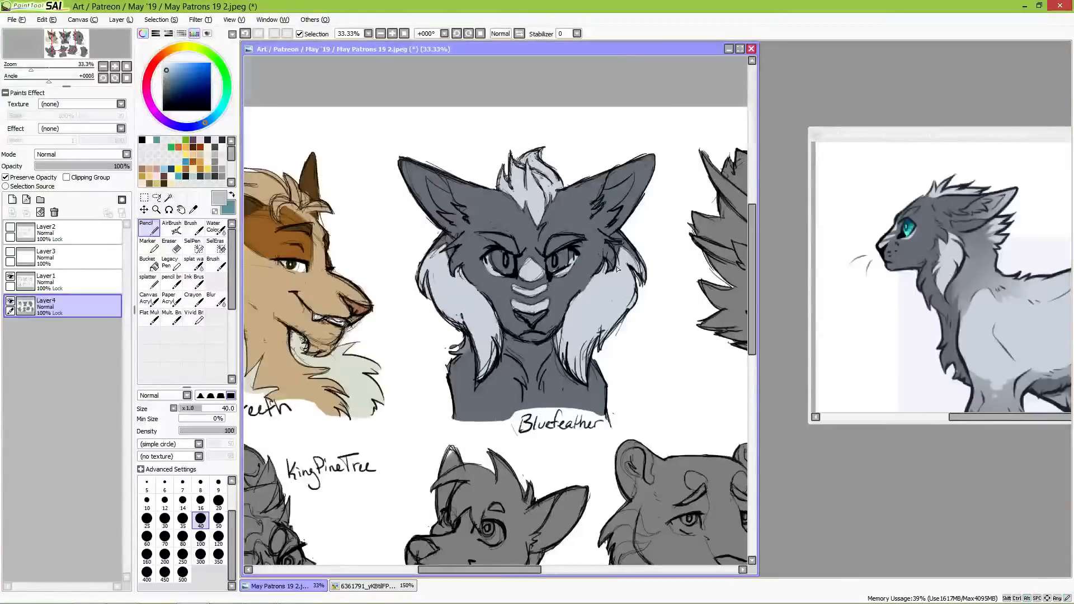
left_click(192, 228)
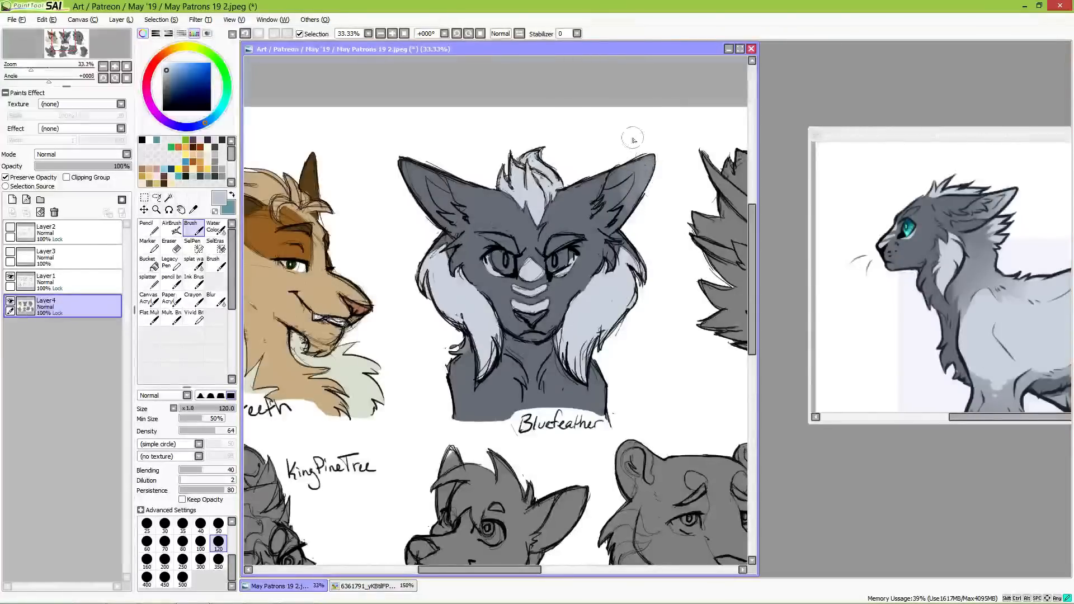
mouse_move(438, 178)
left_mouse_down()
mouse_move(397, 161)
mouse_move(416, 155)
mouse_move(421, 211)
mouse_move(419, 159)
mouse_move(437, 167)
mouse_move(429, 219)
mouse_move(425, 184)
mouse_move(445, 167)
mouse_move(439, 189)
left_mouse_up()
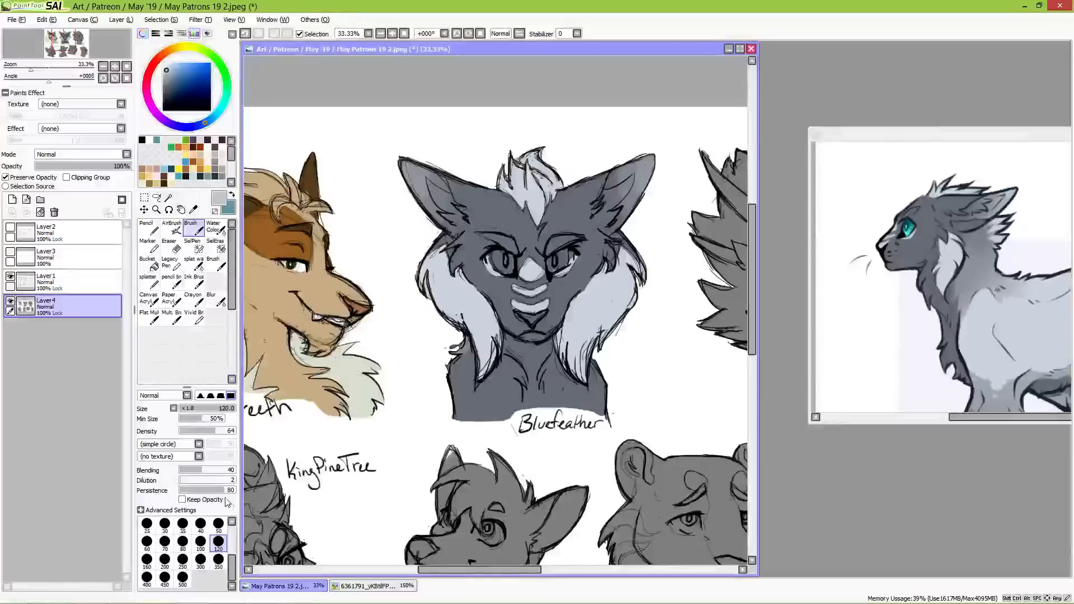
left_click(218, 524)
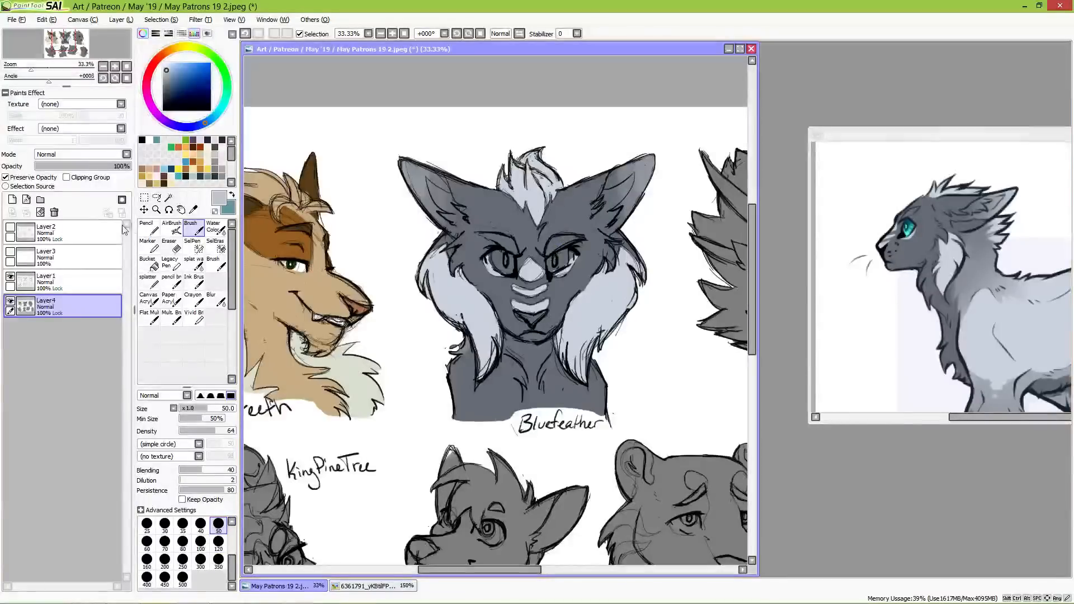
Step: Paint the markings above both eyes light grey with the size 40 Pencil, and the nose in the near-black sampled from the reference's nose
key("n")
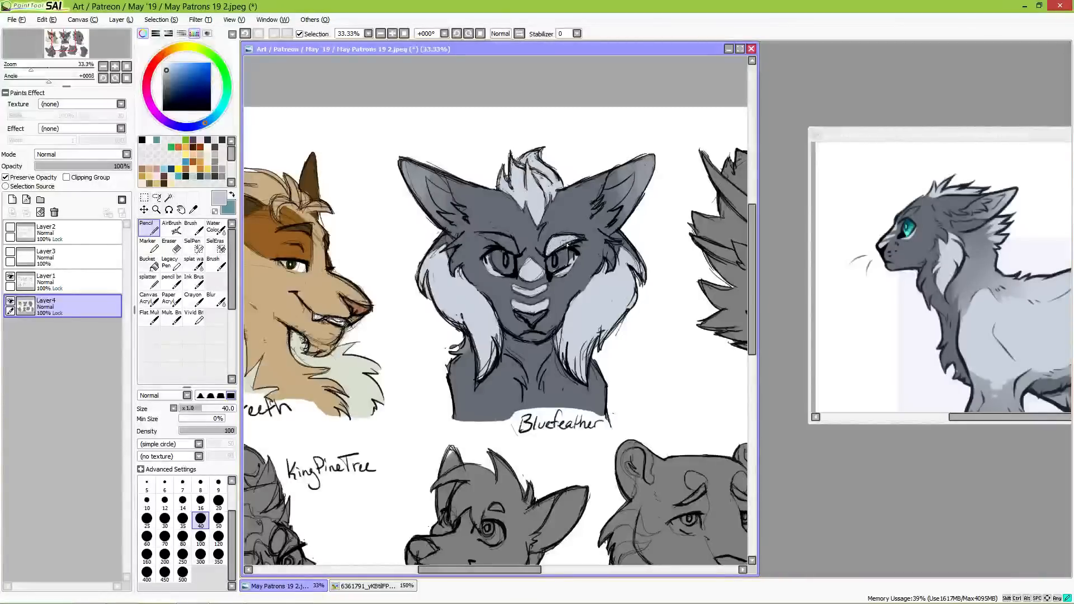
mouse_move(483, 236)
left_mouse_down()
mouse_move(512, 249)
mouse_move(506, 241)
left_mouse_up()
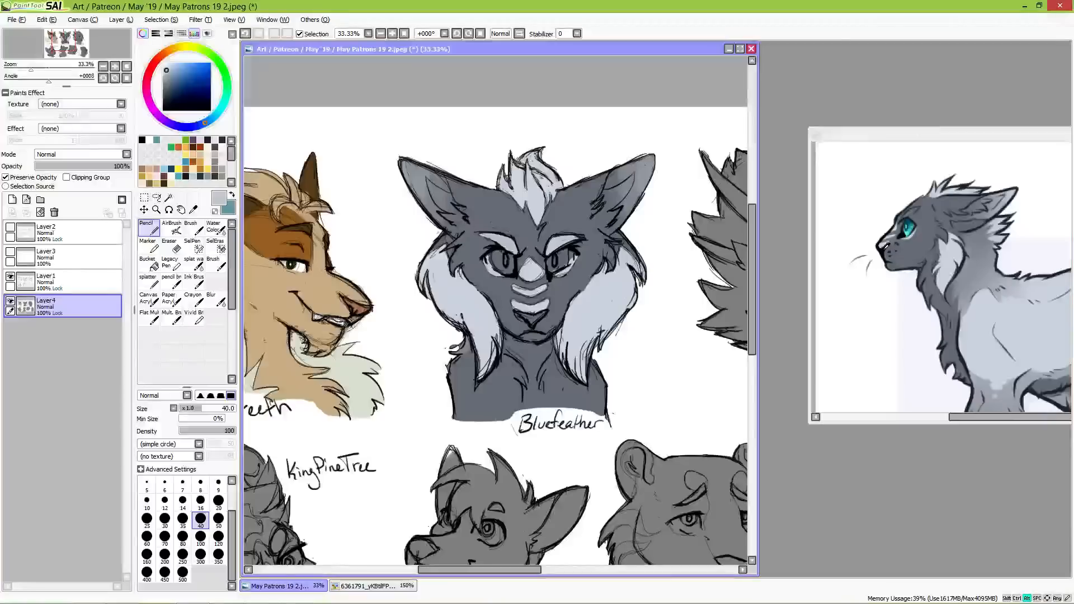
left_click(887, 247, "alt")
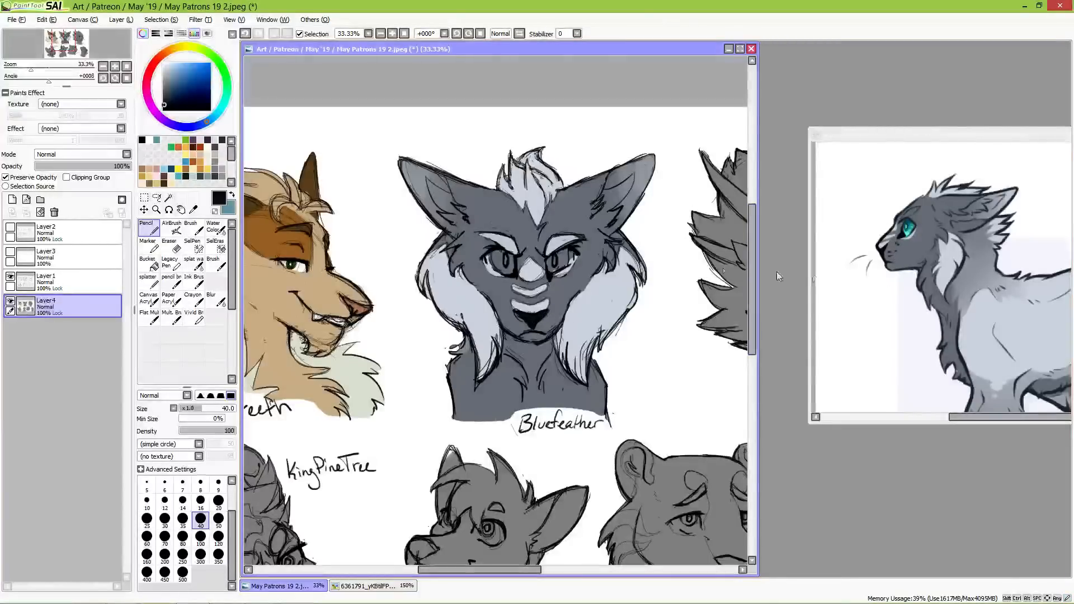
Step: Paint the outer areas of both eyes mint green and the irises dark teal, sampling both colours from the reference's eye
scroll(632, 275, "up", 2)
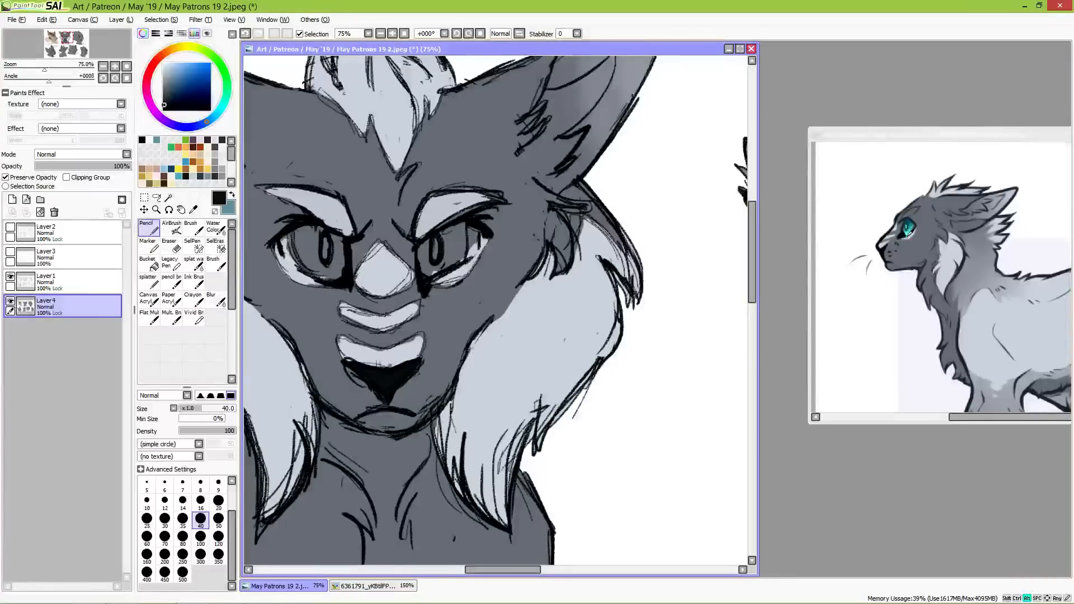
left_click(909, 230, "alt")
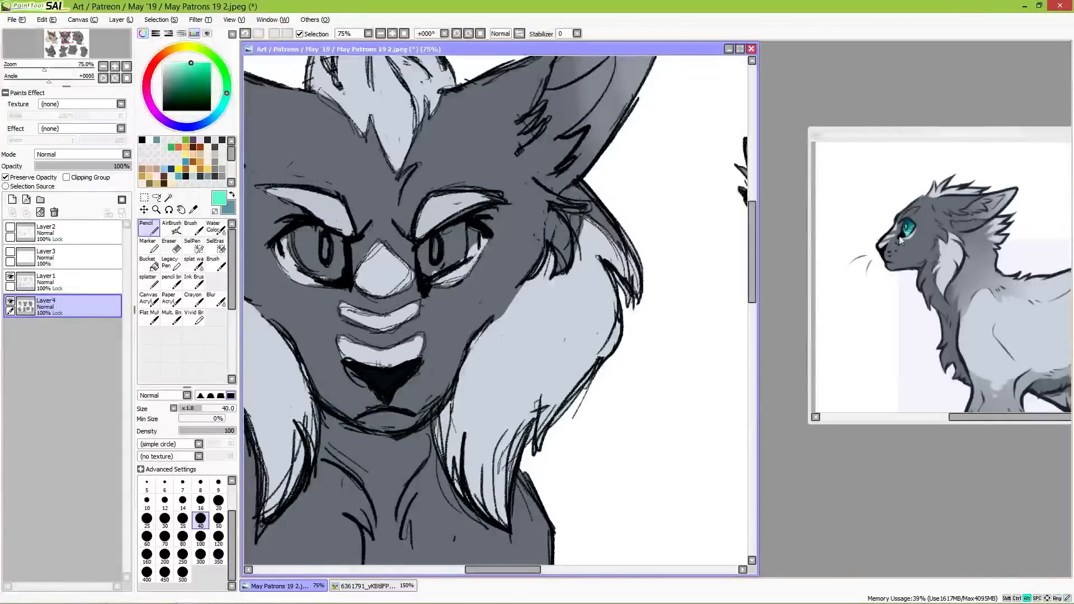
mouse_move(469, 231)
left_mouse_down()
mouse_move(474, 251)
mouse_move(467, 247)
left_mouse_up()
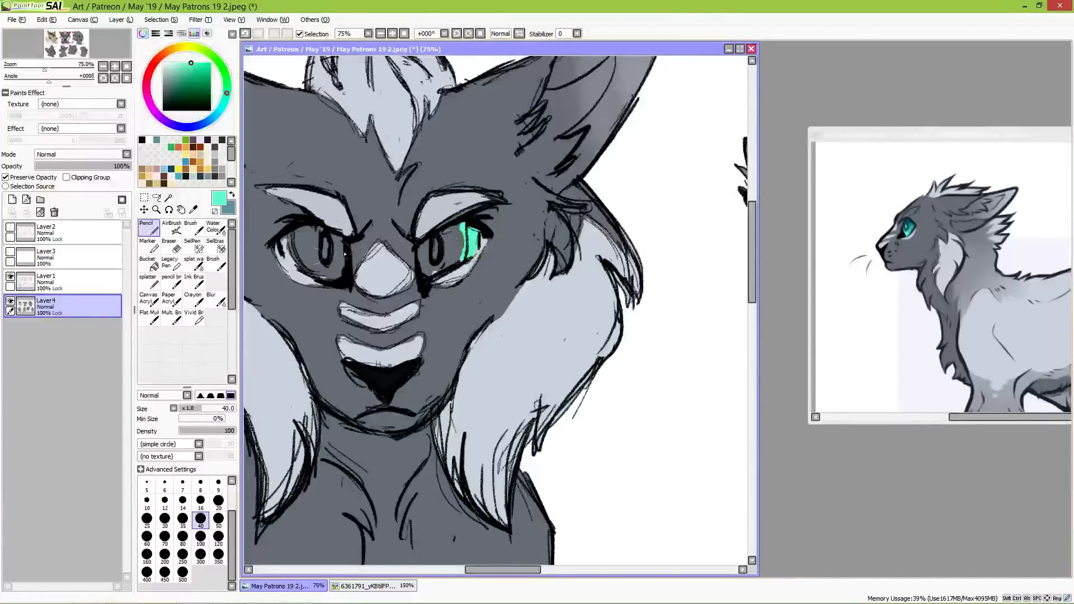
mouse_move(292, 239)
left_mouse_down()
mouse_move(287, 252)
mouse_move(298, 261)
mouse_move(289, 242)
mouse_move(304, 263)
left_mouse_up()
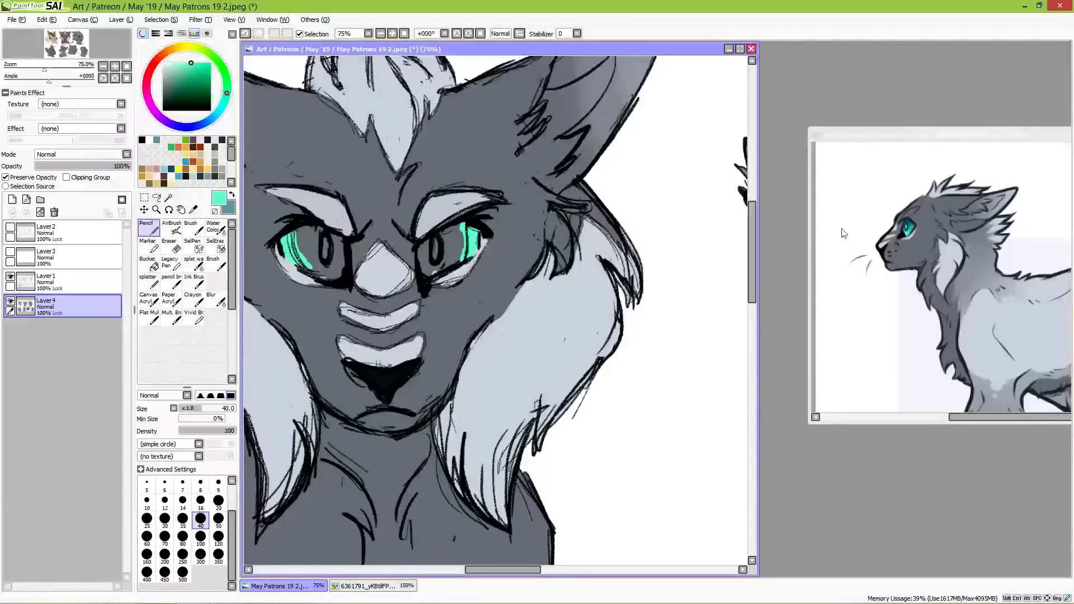
left_click(913, 222, "alt")
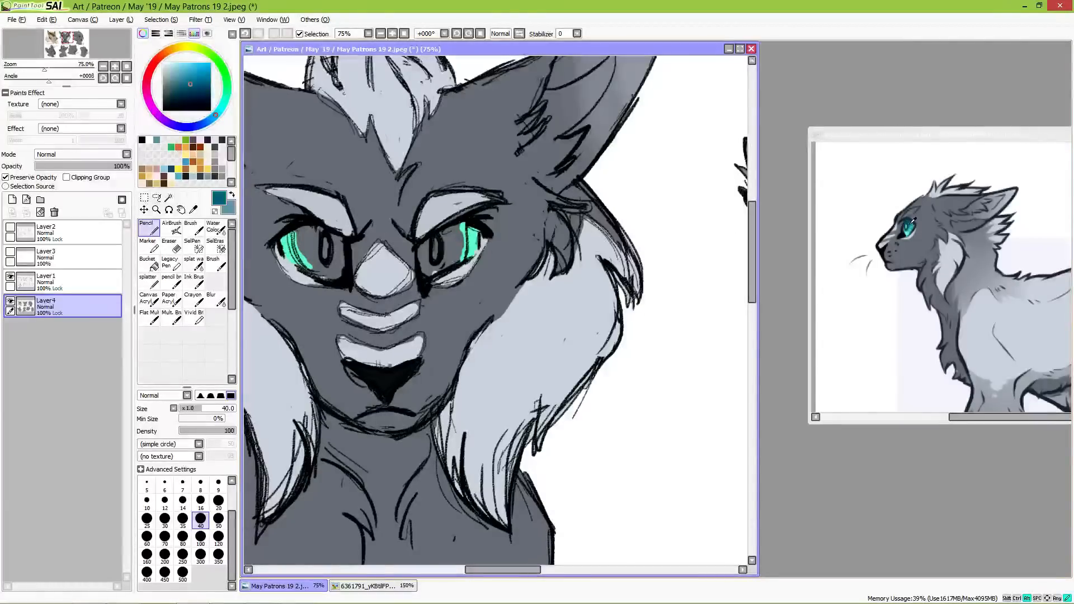
mouse_move(305, 265)
left_mouse_down()
mouse_move(313, 264)
mouse_move(296, 235)
mouse_move(318, 260)
mouse_move(303, 234)
mouse_move(338, 244)
mouse_move(332, 274)
left_mouse_up()
mouse_move(453, 246)
left_mouse_down()
mouse_move(424, 250)
mouse_move(459, 228)
mouse_move(454, 255)
mouse_move(463, 225)
mouse_move(458, 258)
mouse_move(429, 264)
mouse_move(455, 259)
left_mouse_up()
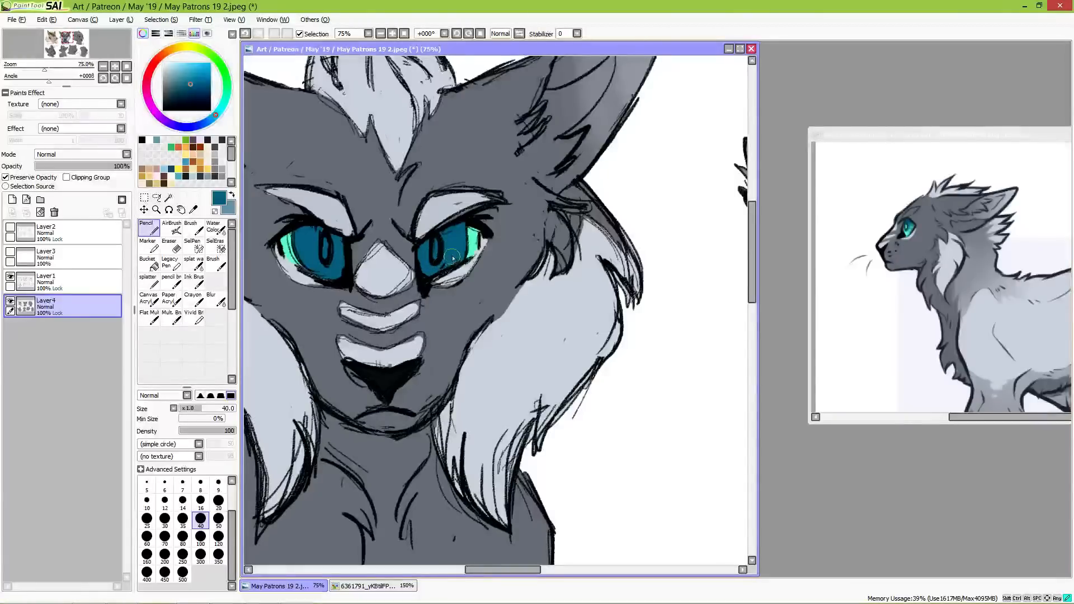
Step: Fill the slit pupils of both eyes with white using the size 40 Pencil
left_click_drag(170, 69, 151, 51)
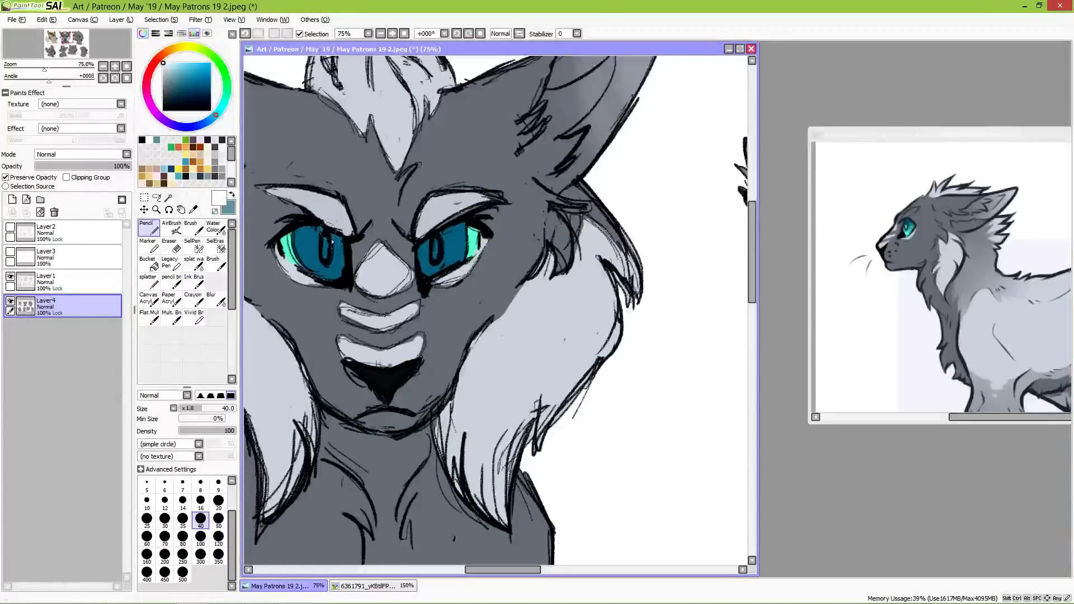
left_click_drag(326, 254, 327, 256)
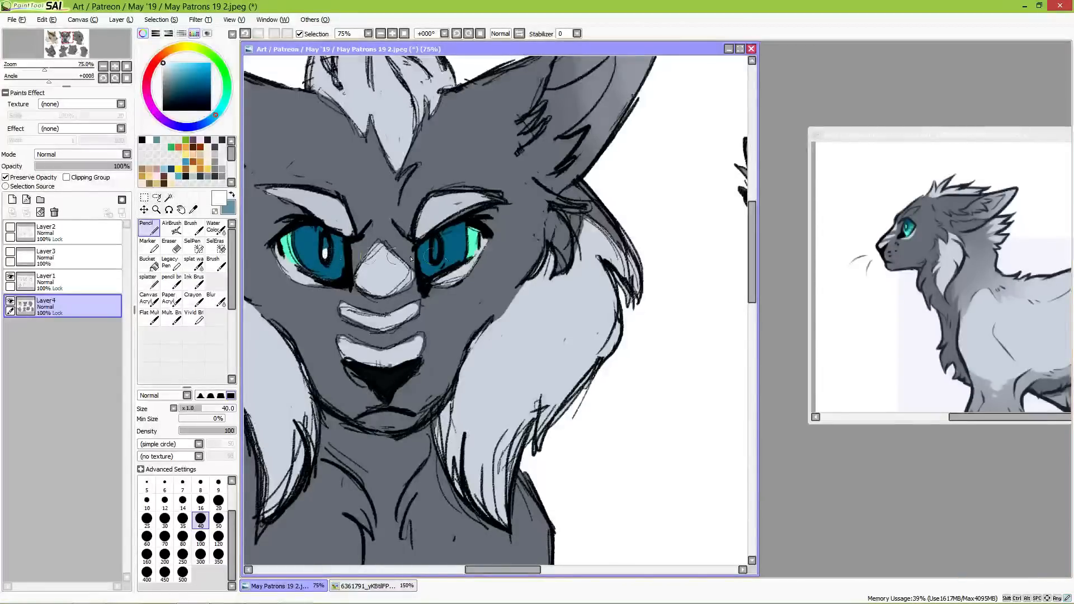
left_click_drag(437, 255, 436, 253)
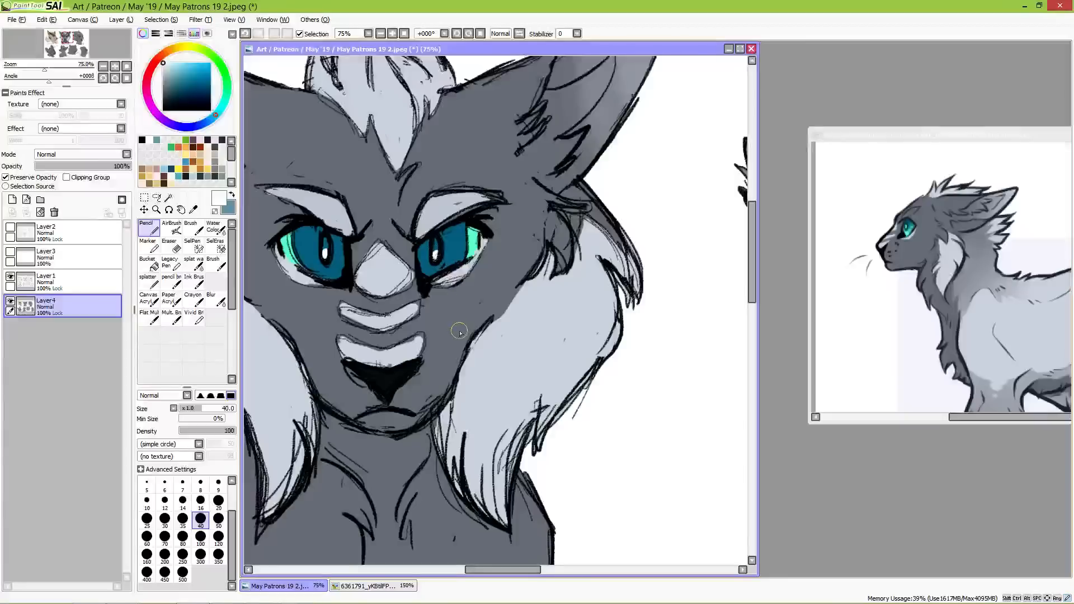
Step: Touch up the nose edge with its own near-black and the muzzle stripes with the light grey sampled from them
left_click(193, 209)
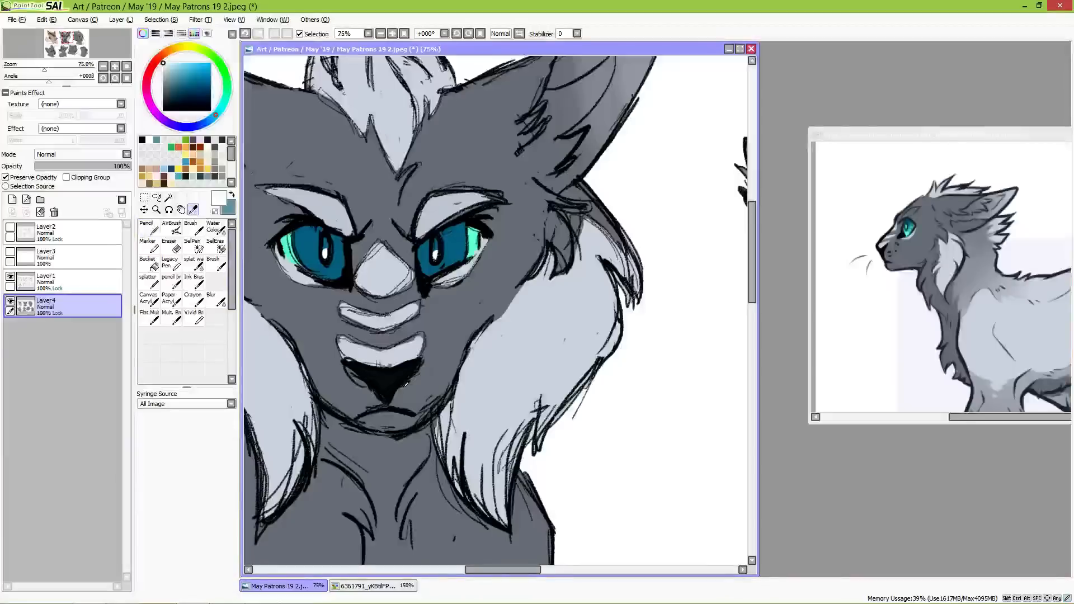
left_click(390, 383)
key("n")
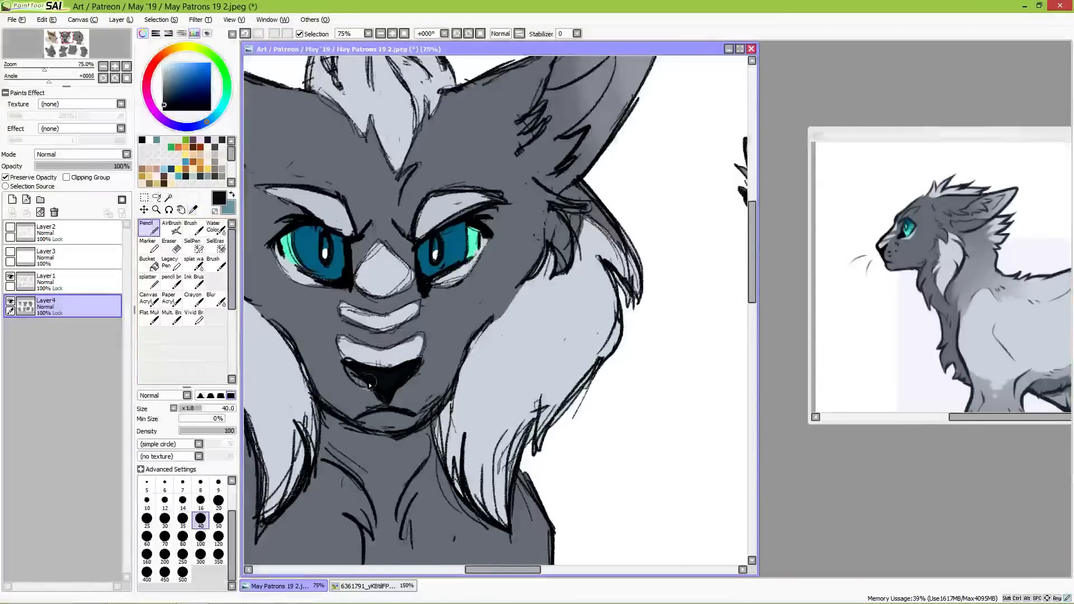
left_click_drag(345, 361, 372, 379)
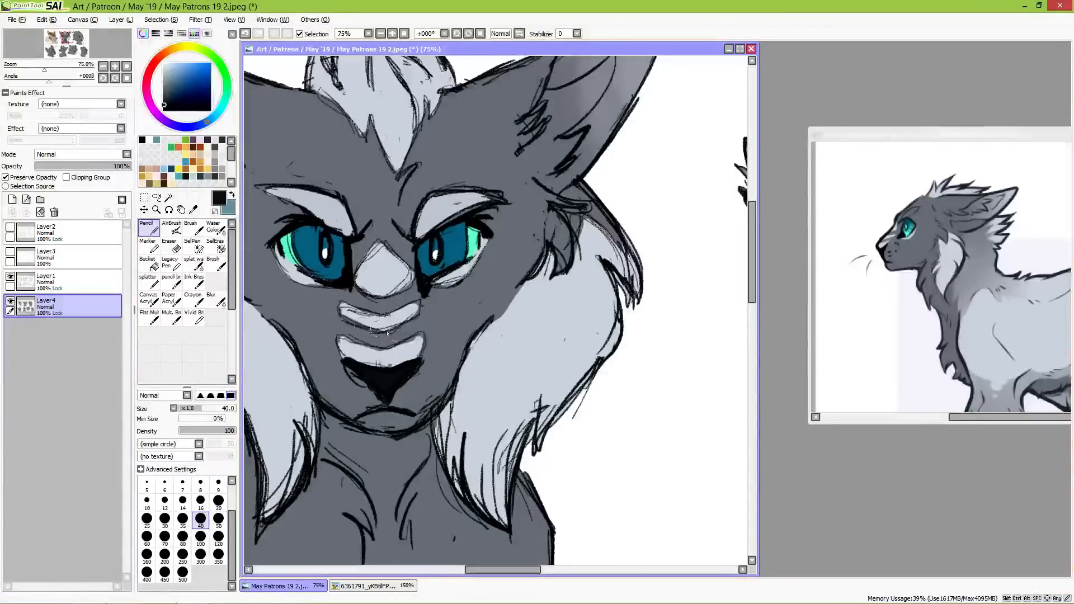
left_click(407, 349, "alt")
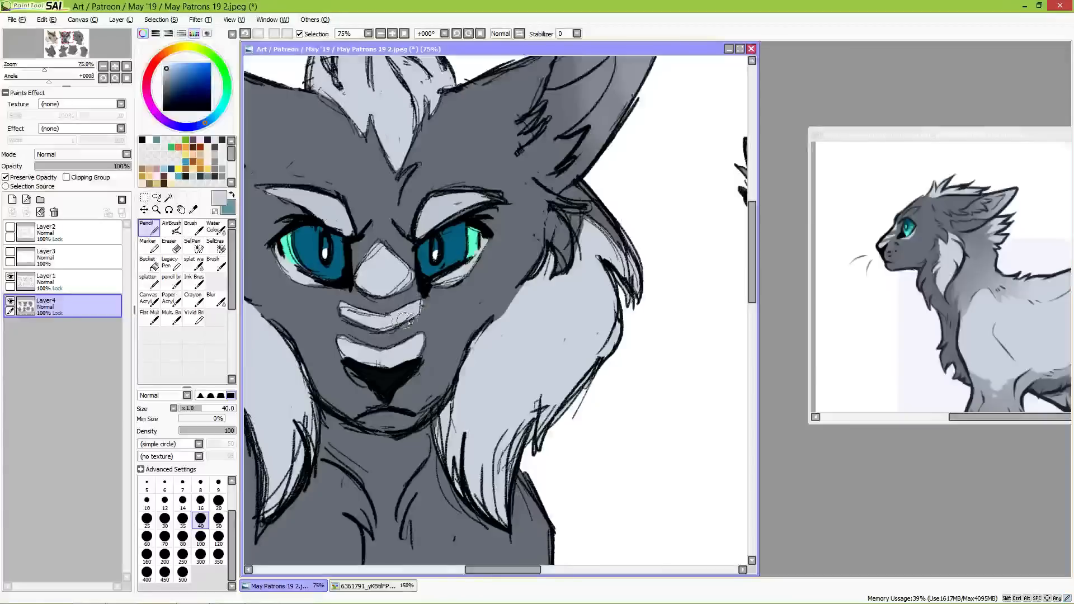
left_click_drag(380, 335, 486, 384)
Step: Clean up the inner area of the bust's ear with the dark grey sampled from its fur
key("alt")
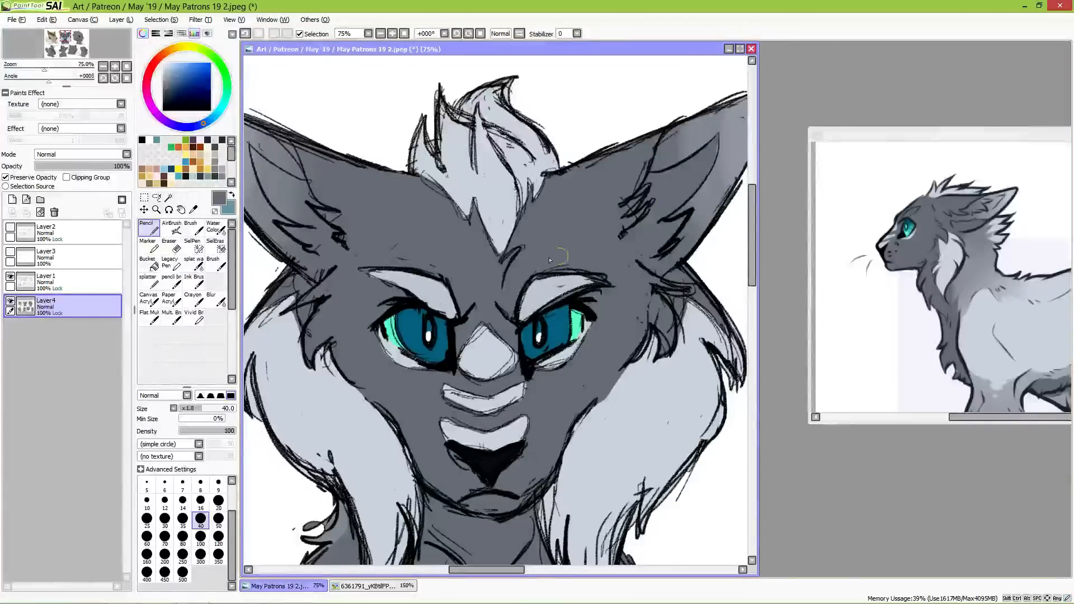
left_click_drag(482, 257, 630, 290)
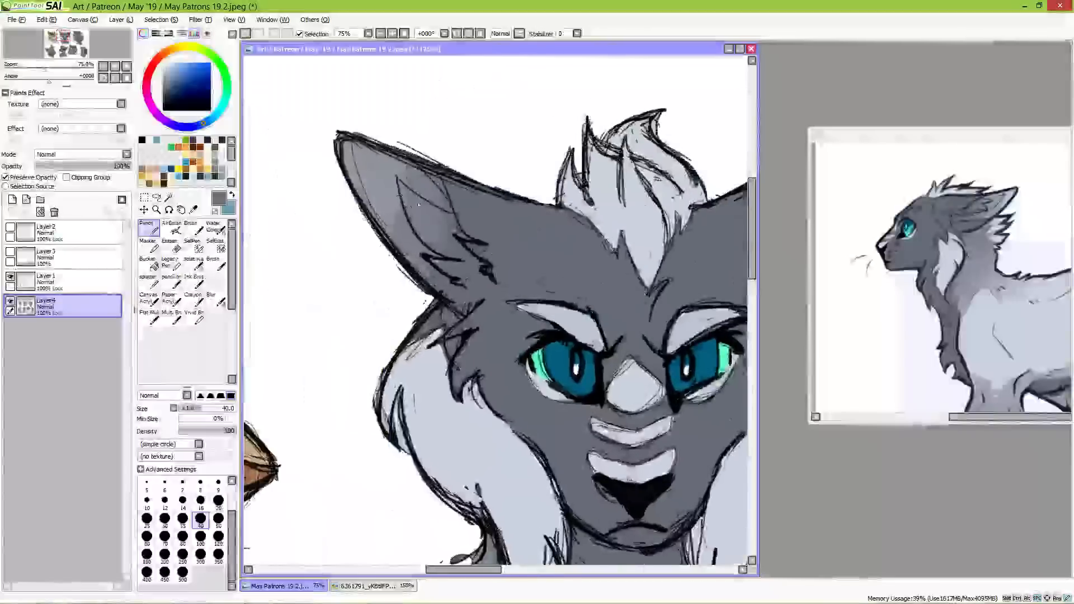
left_click_drag(398, 179, 452, 227)
mouse_move(404, 190)
left_mouse_down()
mouse_move(447, 249)
mouse_move(426, 232)
mouse_move(461, 246)
left_mouse_up()
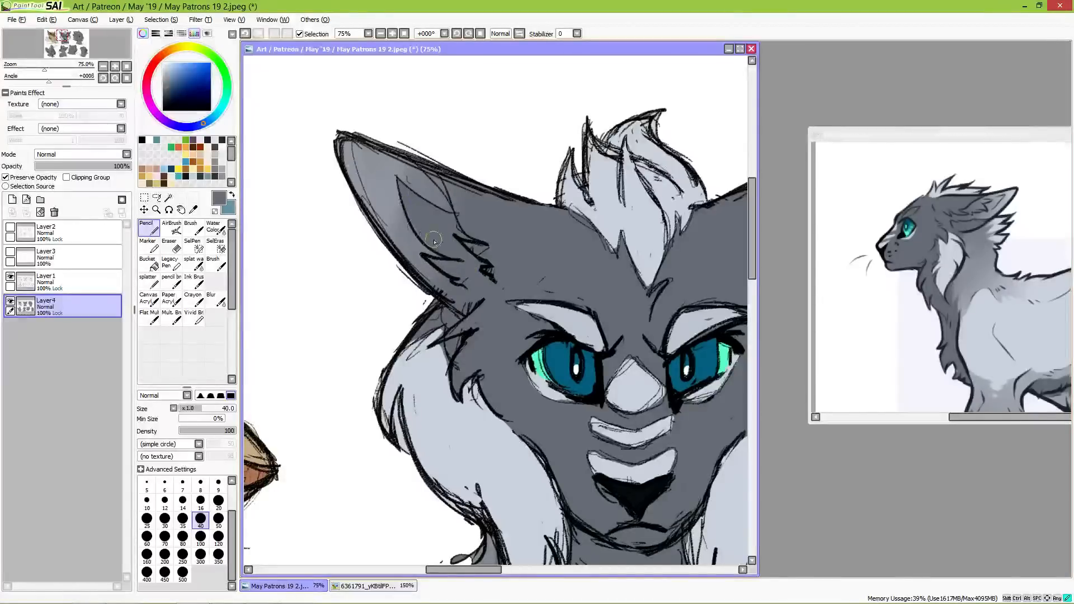
left_click_drag(557, 283, 501, 304)
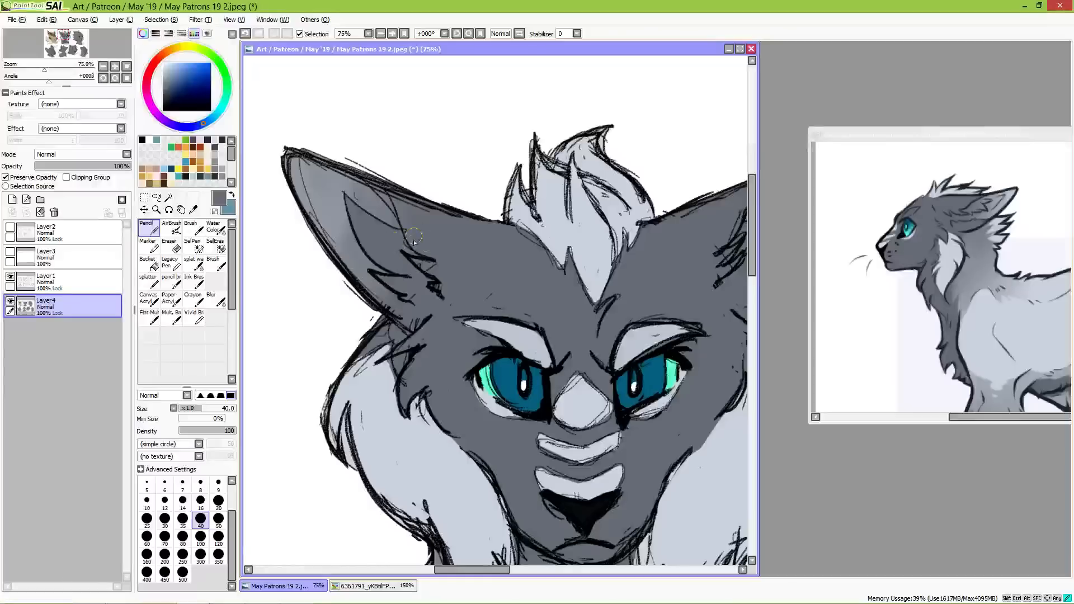
left_click_drag(464, 270, 394, 306)
left_click_drag(463, 326, 500, 320)
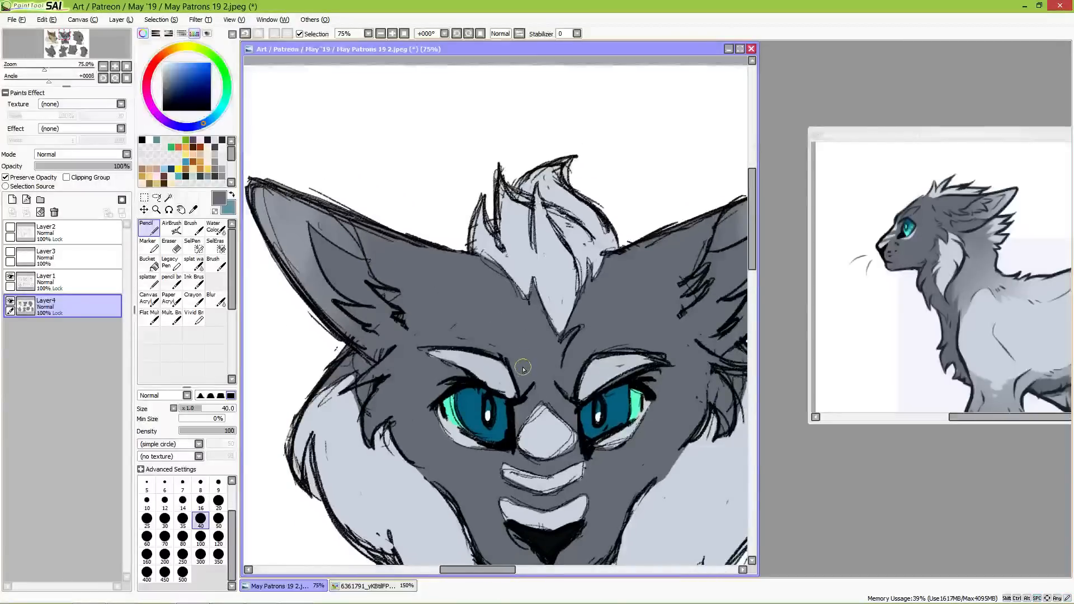
Step: Bring the feathered dragon bust into view and close the grey canine's reference image
scroll(505, 384, "down", 2)
left_click_drag(570, 476, 598, 288)
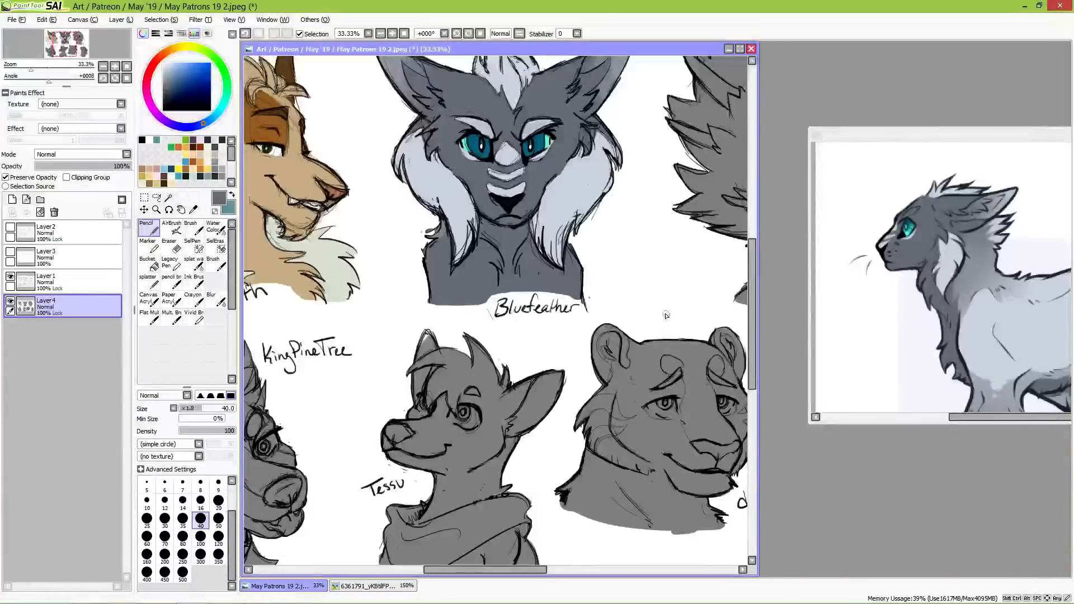
left_click_drag(683, 315, 619, 302)
mouse_move(652, 355)
left_mouse_down()
mouse_move(650, 300)
mouse_move(660, 415)
left_mouse_up()
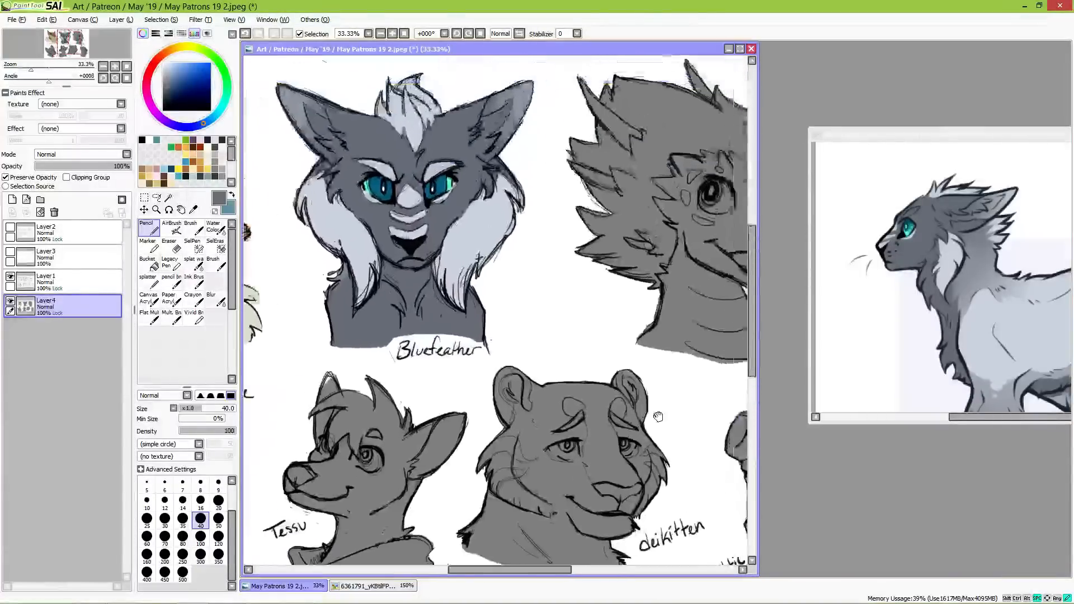
left_click_drag(728, 400, 602, 450)
left_click_drag(611, 401, 592, 413)
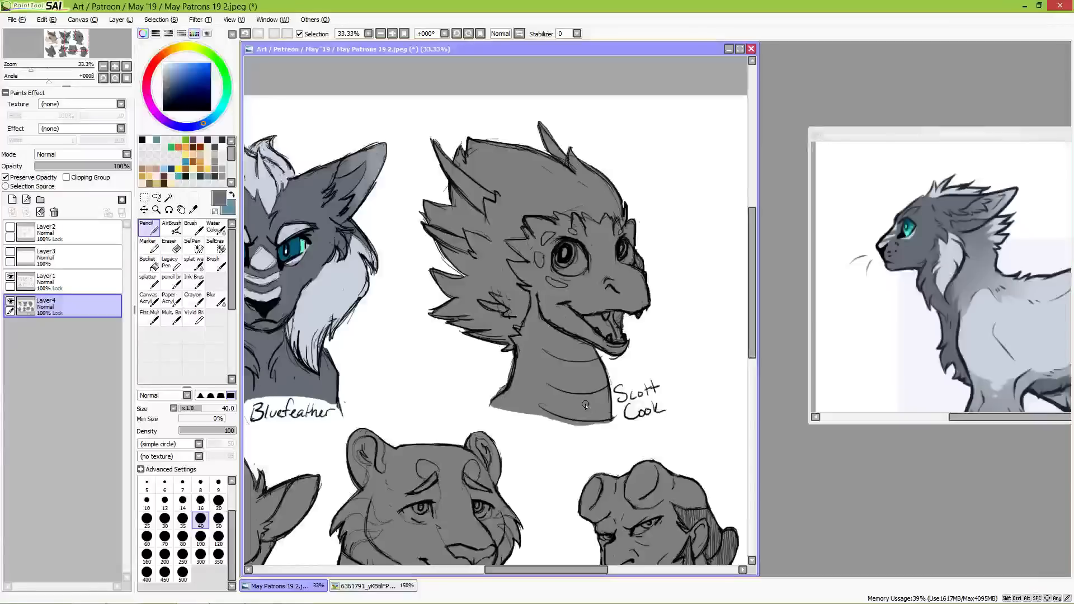
left_click(970, 140)
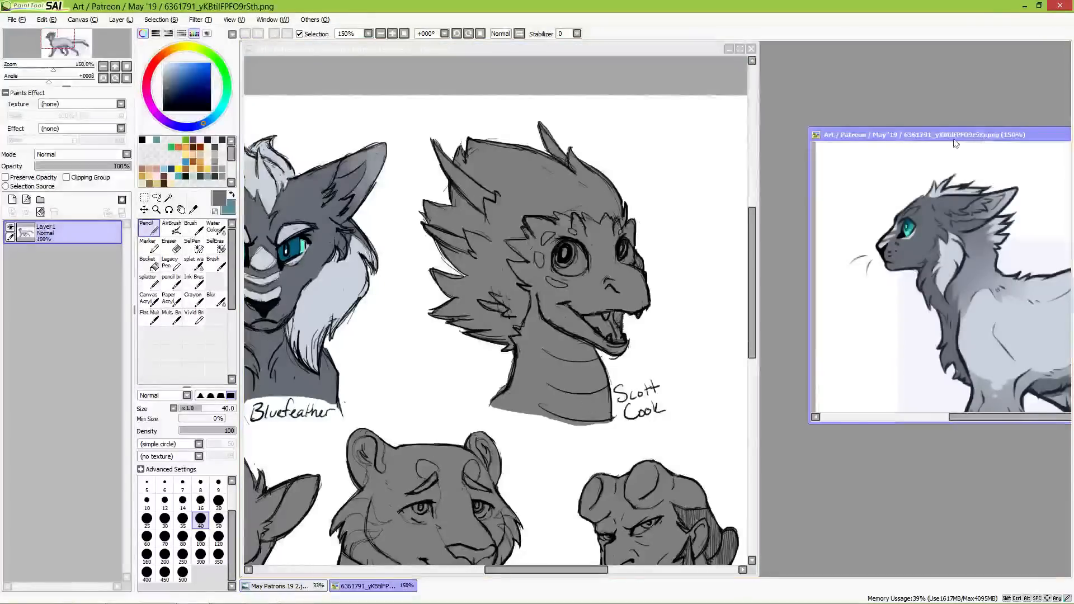
left_click_drag(970, 140, 462, 113)
left_click(765, 111)
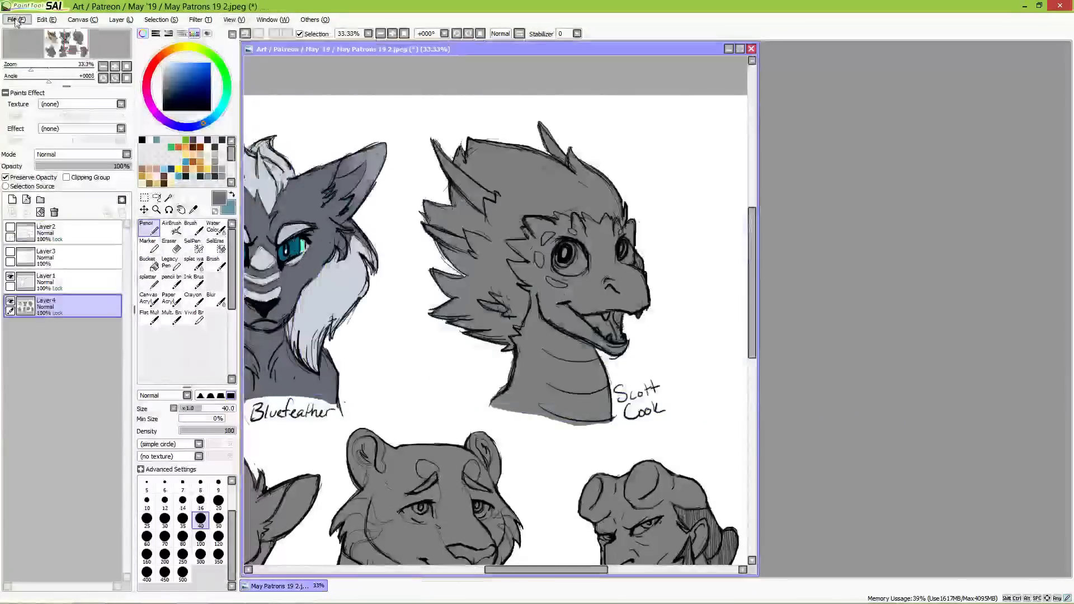
Step: Open the white-and-blue dragon collage, the JPG beginning 04aabfb751cf5f2d56, and place it beside the sketch canvas
left_click(16, 20)
left_click(26, 43)
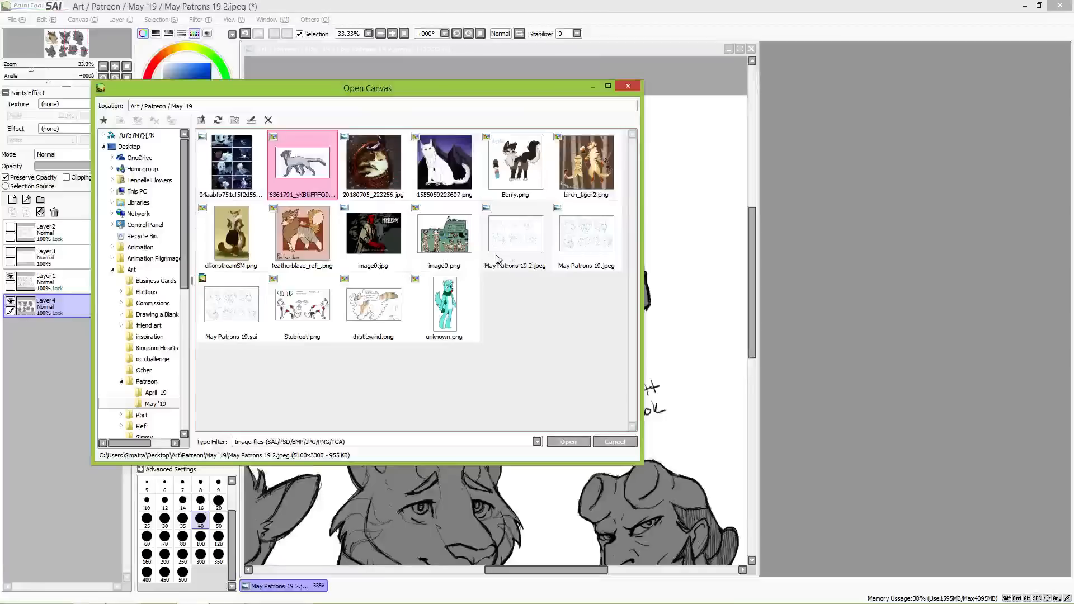
double_click(231, 162)
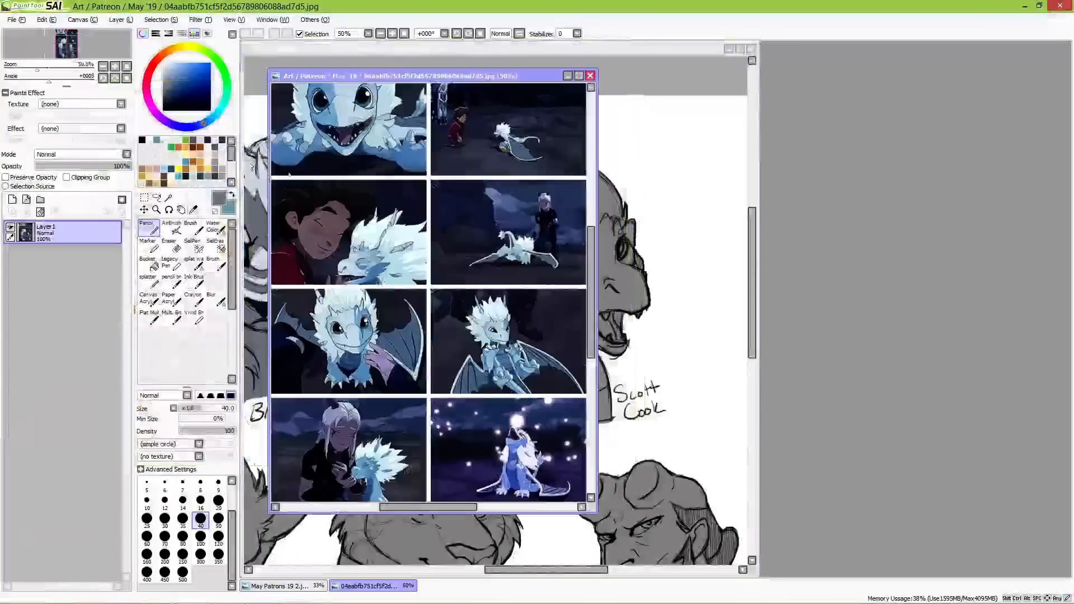
mouse_move(435, 77)
left_mouse_down()
mouse_move(917, 147)
mouse_move(928, 85)
left_mouse_up()
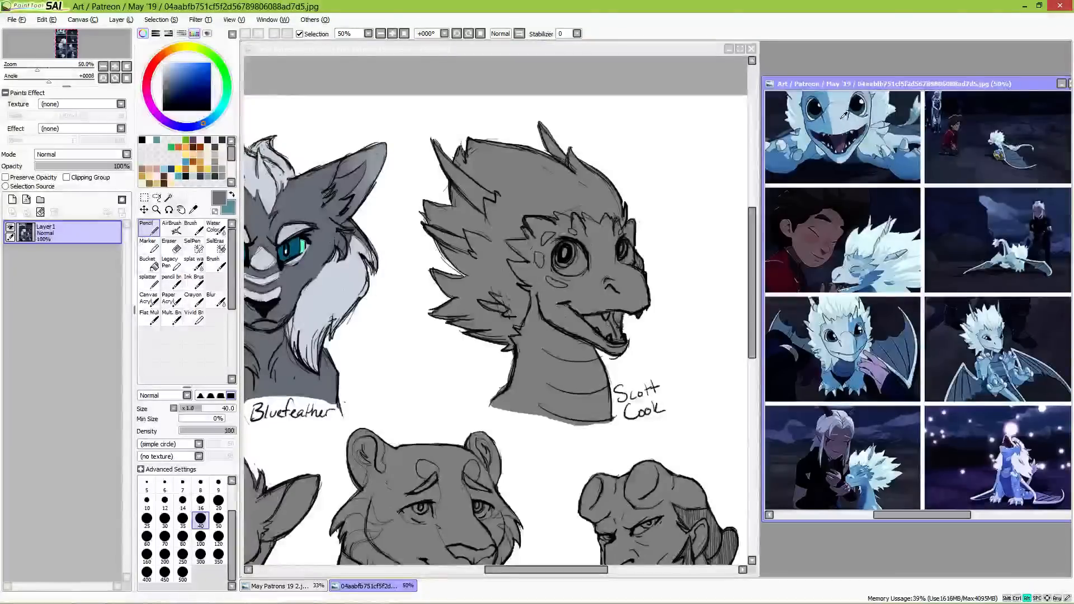
Step: Fill the whole dragon bust with the pale blue sampled from the reference dragon's face, using the Pencil at size 120
left_click(844, 116, "alt")
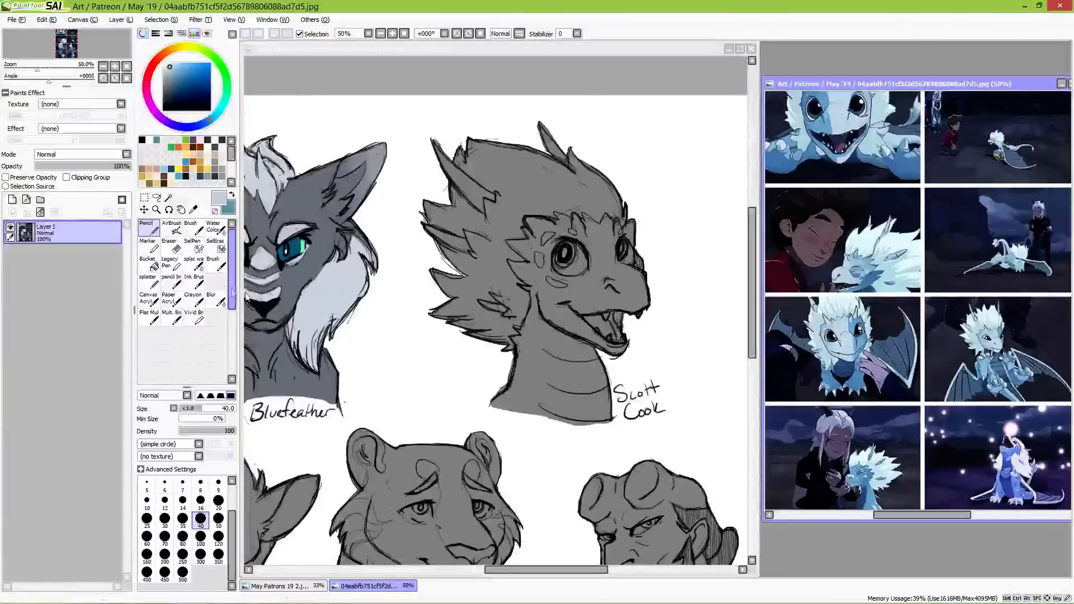
left_click(447, 84)
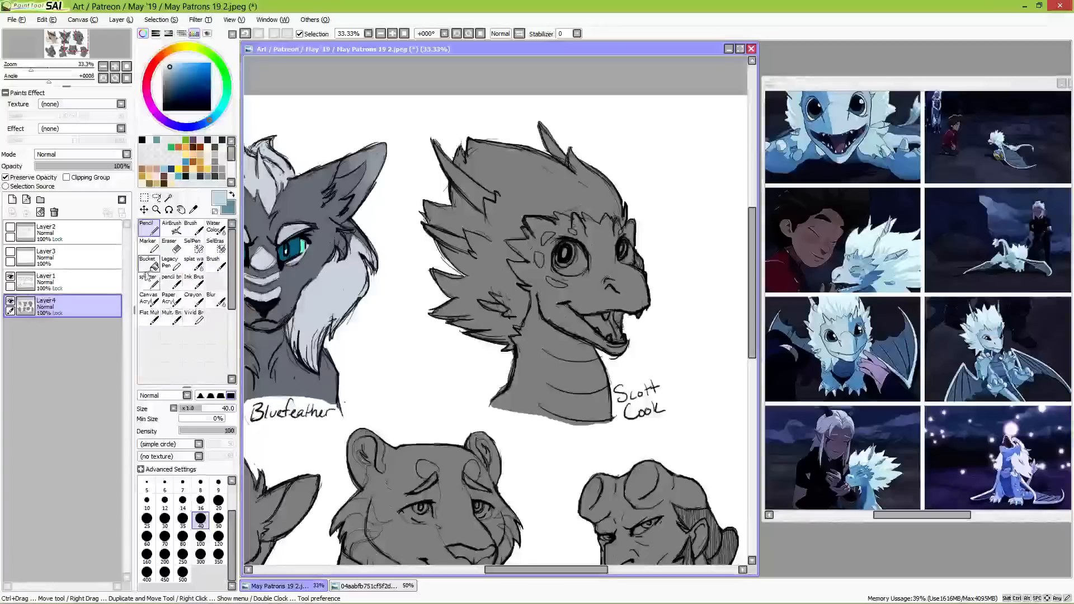
left_click(218, 536)
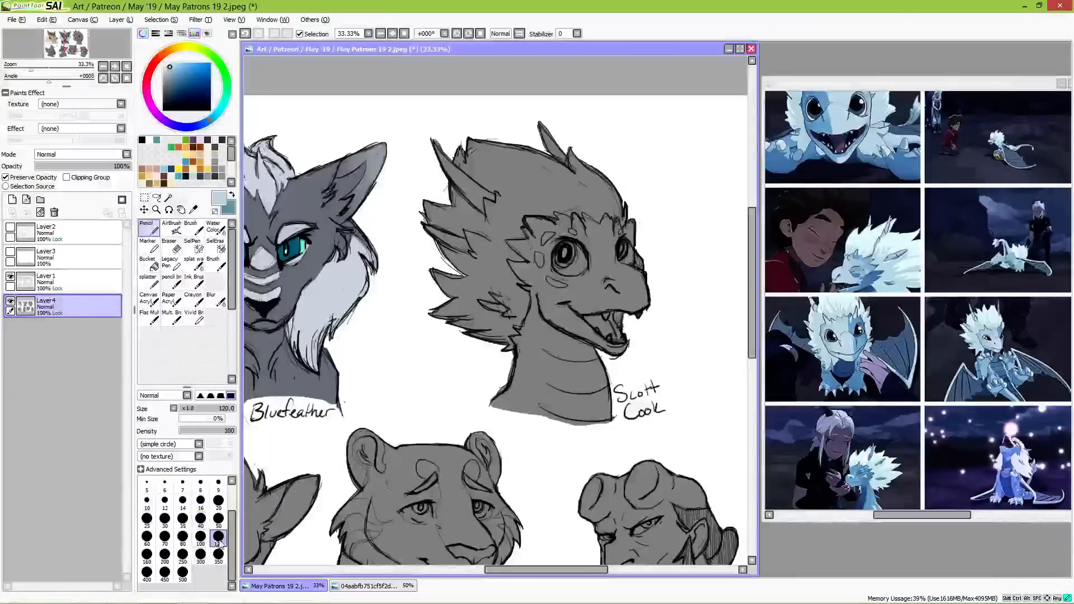
mouse_move(495, 188)
left_mouse_down()
mouse_move(457, 211)
mouse_move(446, 181)
mouse_move(436, 260)
mouse_move(428, 221)
mouse_move(434, 264)
mouse_move(433, 186)
mouse_move(468, 142)
mouse_move(479, 174)
mouse_move(495, 136)
mouse_move(501, 233)
mouse_move(515, 234)
mouse_move(540, 320)
mouse_move(551, 298)
mouse_move(557, 311)
mouse_move(570, 301)
mouse_move(573, 329)
mouse_move(586, 335)
mouse_move(583, 308)
mouse_move(598, 326)
mouse_move(600, 259)
mouse_move(614, 303)
mouse_move(619, 272)
mouse_move(648, 305)
left_mouse_up()
mouse_move(605, 348)
left_mouse_down()
mouse_move(589, 332)
mouse_move(581, 355)
mouse_move(573, 352)
mouse_move(583, 411)
mouse_move(572, 435)
mouse_move(510, 397)
mouse_move(487, 350)
left_mouse_up()
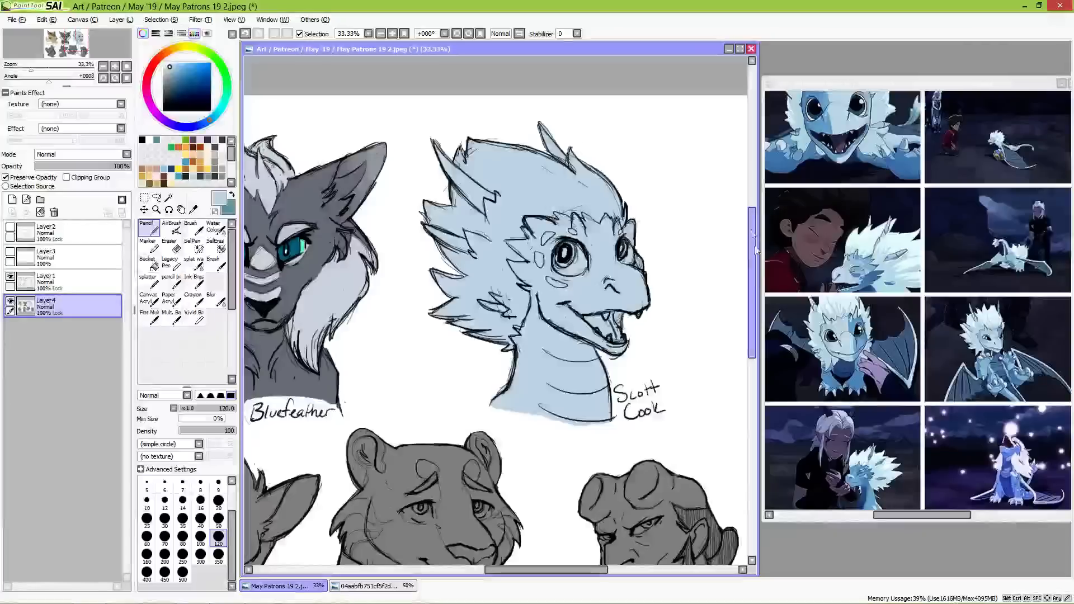
Step: Paint the dragon's feathery mane and crest in the very pale cyan sampled from the reference dragon's head feathers
left_click(841, 301, "alt")
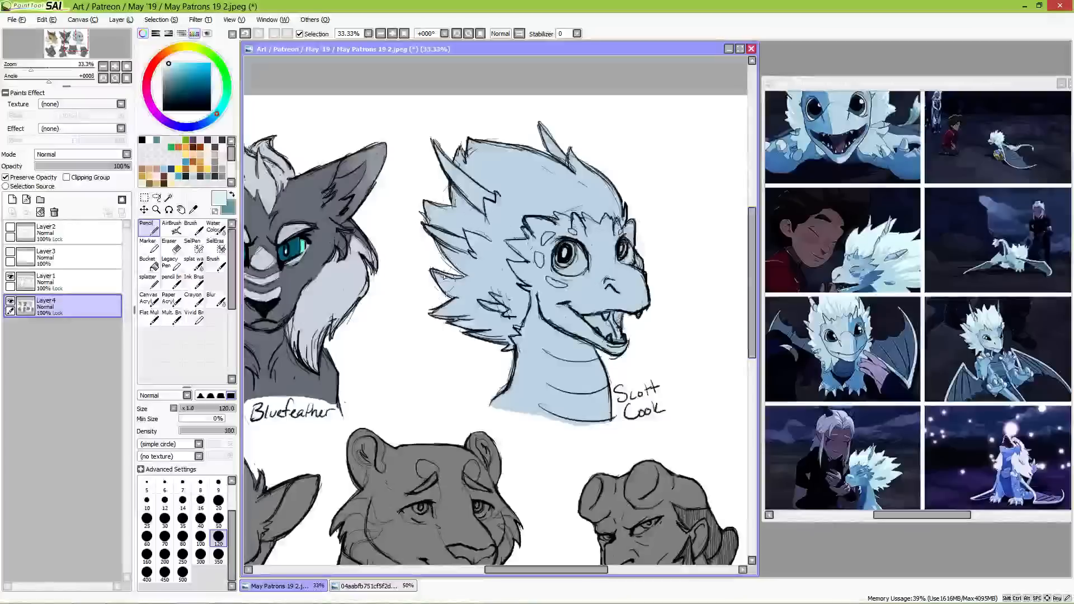
left_click_drag(427, 214, 459, 326)
mouse_move(425, 196)
left_mouse_down()
mouse_move(455, 263)
mouse_move(465, 146)
mouse_move(485, 139)
mouse_move(520, 190)
mouse_move(545, 135)
mouse_move(559, 168)
mouse_move(477, 267)
mouse_move(507, 302)
mouse_move(521, 299)
mouse_move(482, 336)
mouse_move(503, 347)
mouse_move(512, 291)
mouse_move(502, 249)
mouse_move(514, 255)
mouse_move(495, 230)
mouse_move(512, 229)
mouse_move(515, 196)
mouse_move(579, 168)
mouse_move(599, 179)
mouse_move(593, 193)
mouse_move(559, 190)
mouse_move(521, 207)
mouse_move(571, 199)
mouse_move(630, 208)
mouse_move(562, 202)
mouse_move(576, 193)
mouse_move(640, 259)
mouse_move(612, 225)
left_mouse_up()
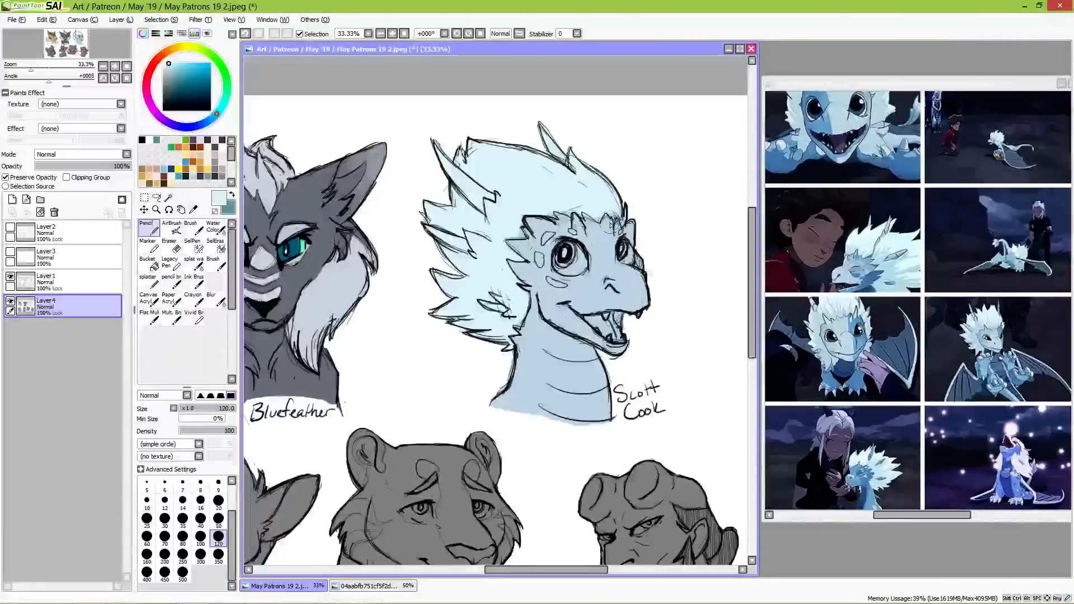
Step: Refine the pale cyan mane's edge along the dragon's face and neck with the Pencil at size 50
scroll(611, 225, "up", 3)
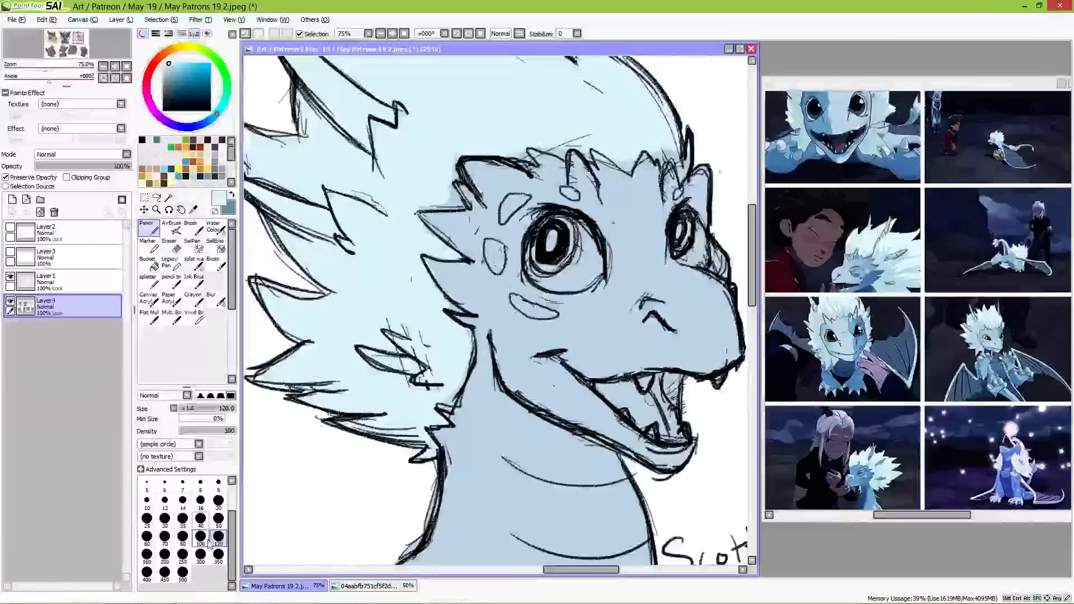
left_click(218, 519)
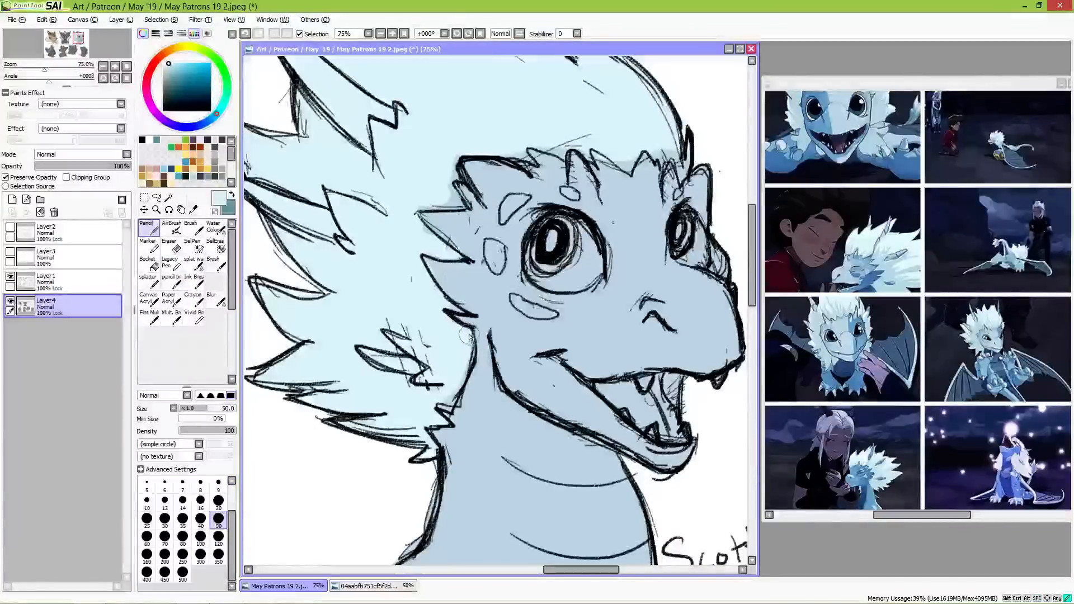
left_click_drag(455, 385, 444, 427)
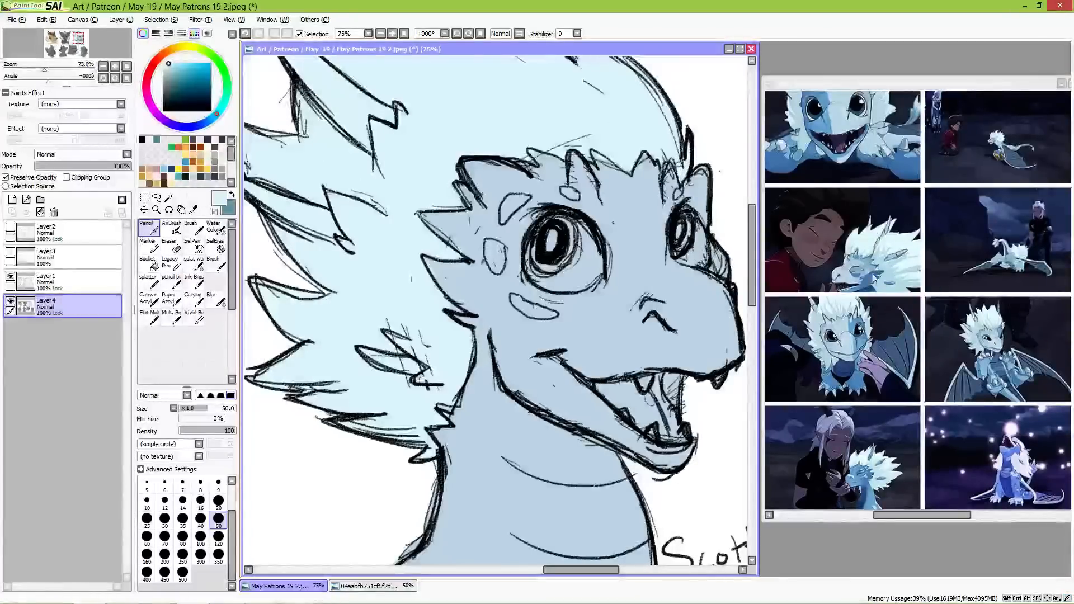
Step: Sample a slightly darker cyan from the reference dragon's feathers and shade the lower mane behind the jaw with it
key("alt")
left_click(890, 263, "alt")
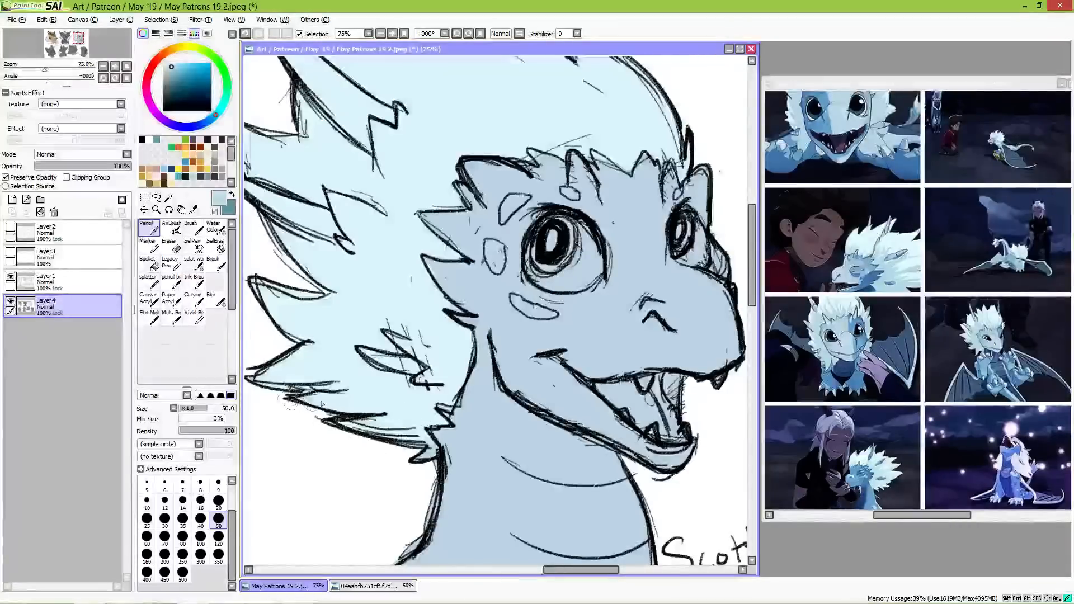
left_click_drag(323, 404, 428, 414)
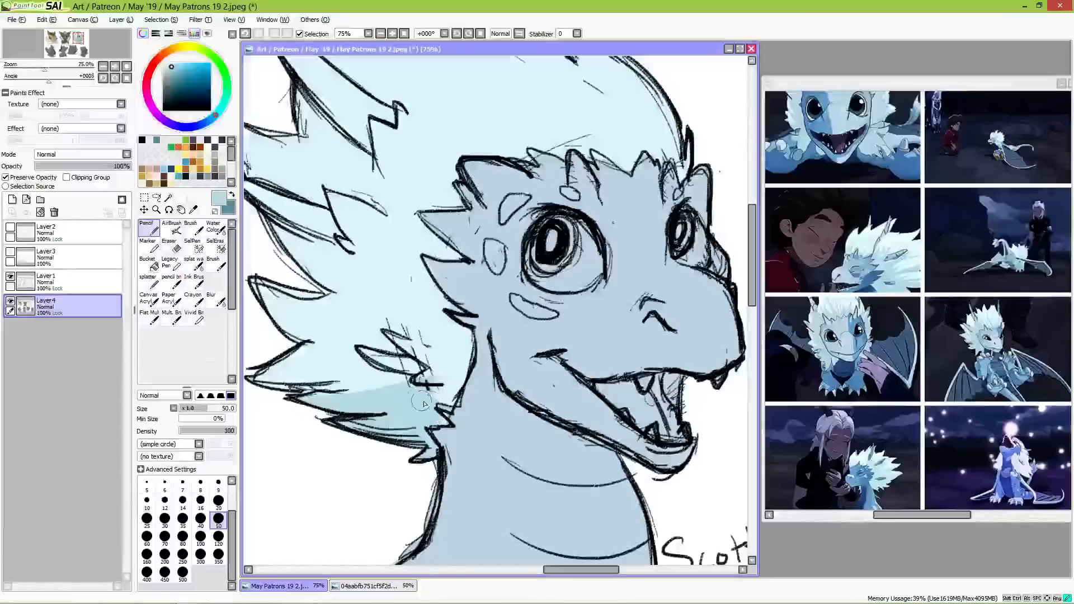
mouse_move(432, 395)
left_mouse_down()
mouse_move(445, 376)
mouse_move(430, 361)
left_mouse_up()
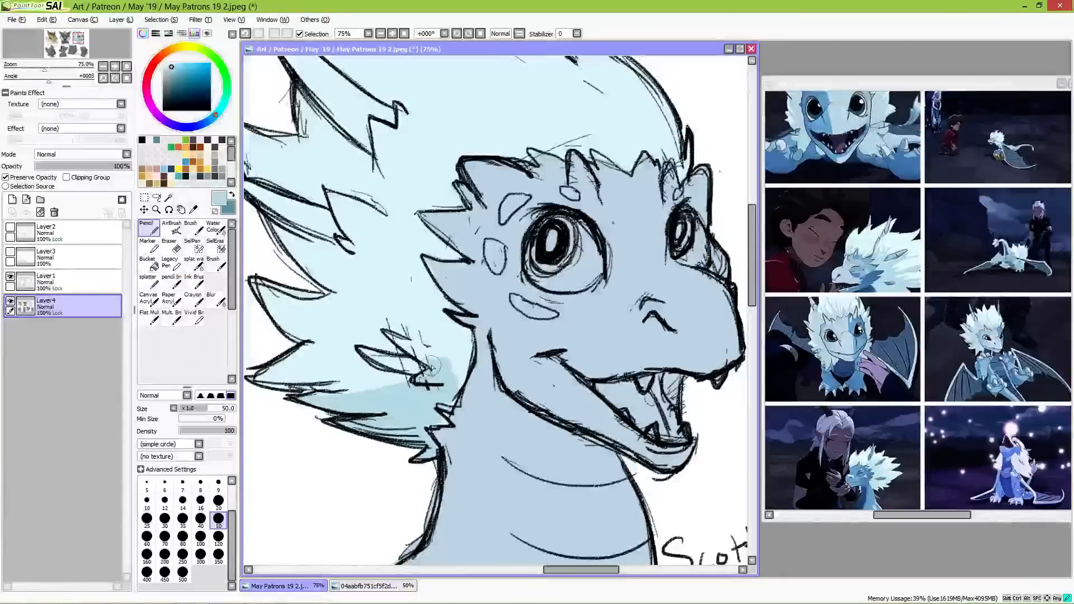
mouse_move(438, 356)
left_mouse_down()
mouse_move(456, 364)
mouse_move(464, 335)
mouse_move(442, 330)
mouse_move(456, 317)
left_mouse_up()
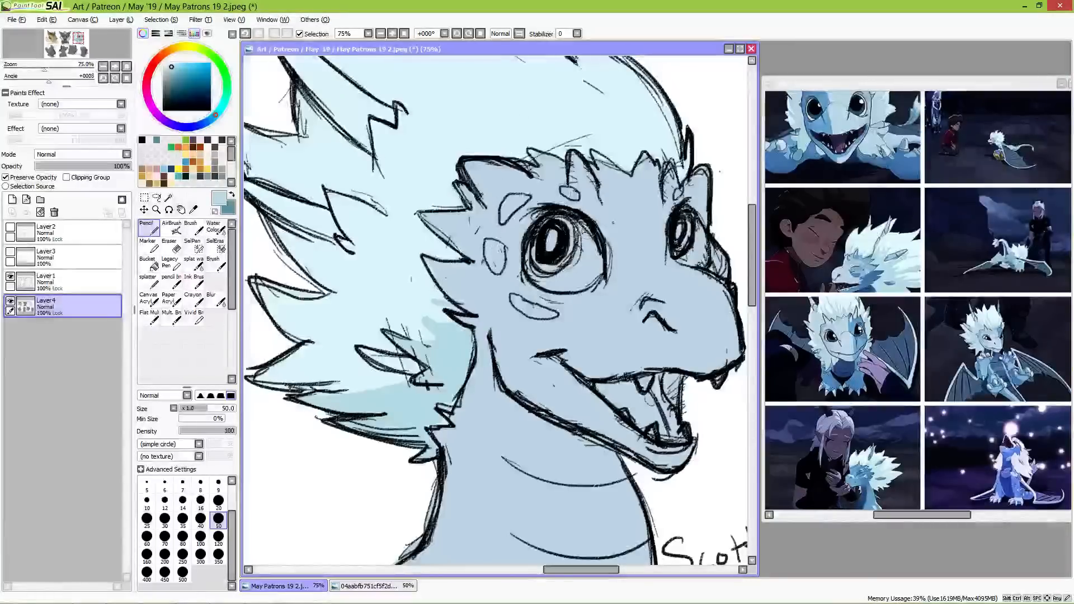
Step: Paint darker cyan feather-shaped shading into the crest just above the dragon's brow spikes
left_click_drag(582, 230, 477, 302)
mouse_move(431, 169)
left_mouse_down()
mouse_move(503, 220)
mouse_move(423, 172)
mouse_move(478, 209)
left_mouse_up()
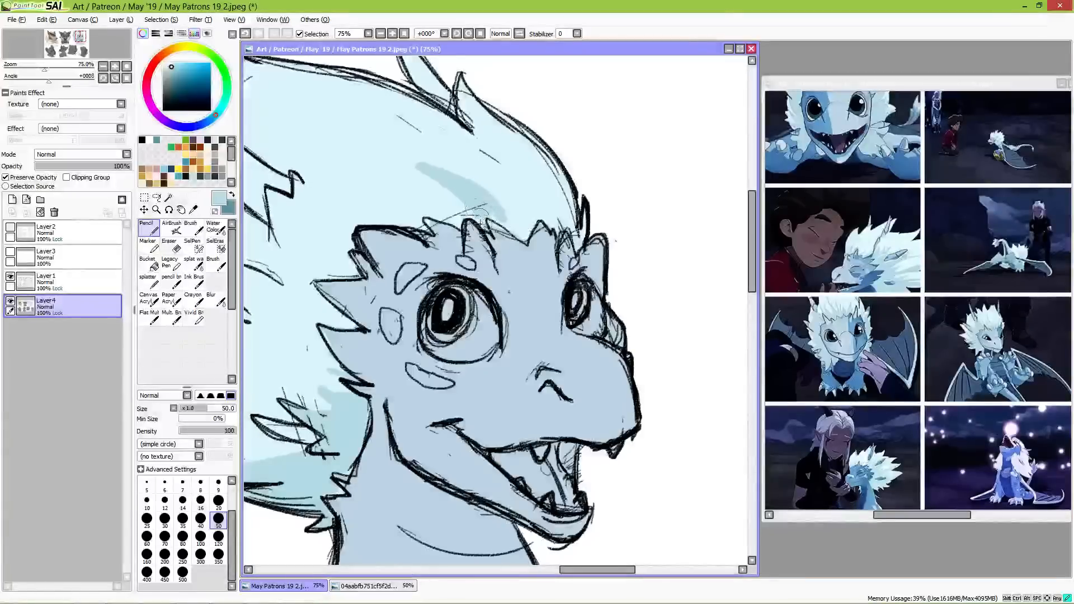
left_click_drag(497, 174, 517, 211)
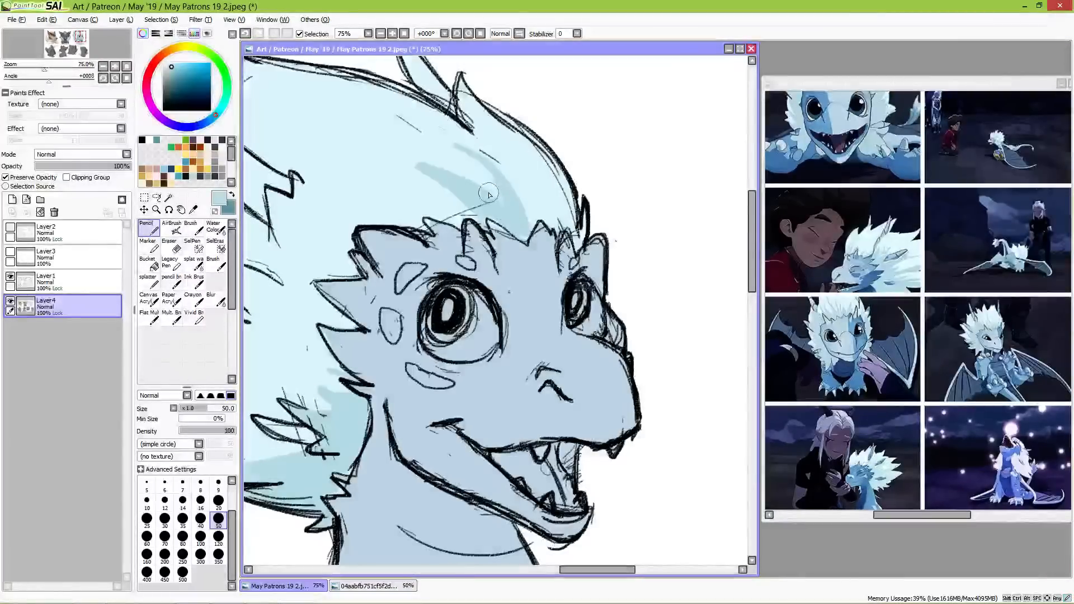
left_click_drag(526, 225, 532, 175)
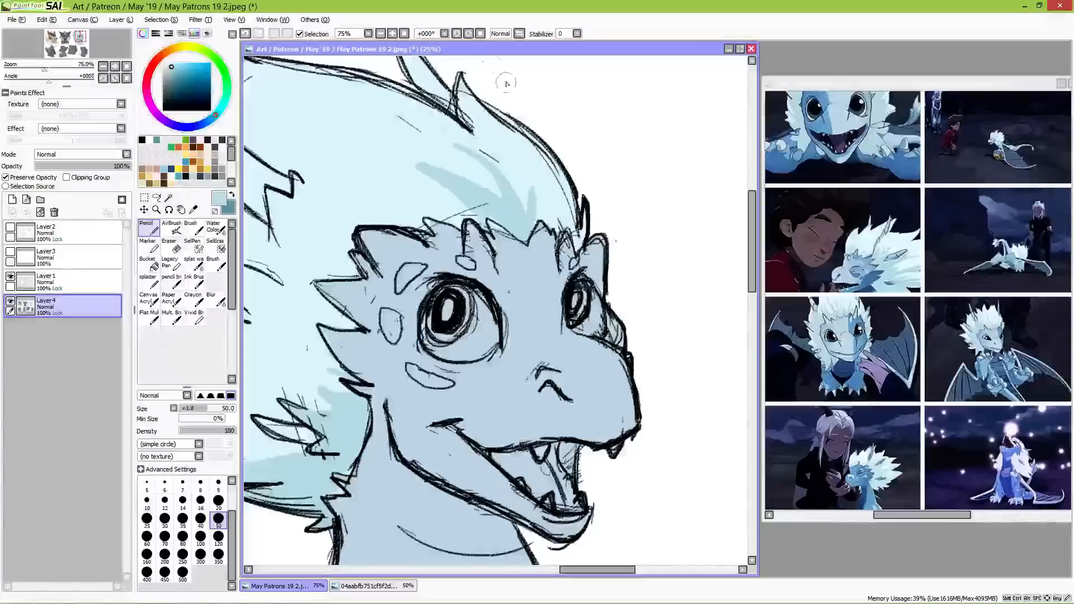
mouse_move(541, 220)
left_mouse_down()
mouse_move(539, 185)
mouse_move(558, 210)
mouse_move(540, 199)
mouse_move(536, 216)
mouse_move(520, 164)
mouse_move(551, 211)
mouse_move(520, 166)
mouse_move(541, 213)
left_mouse_up()
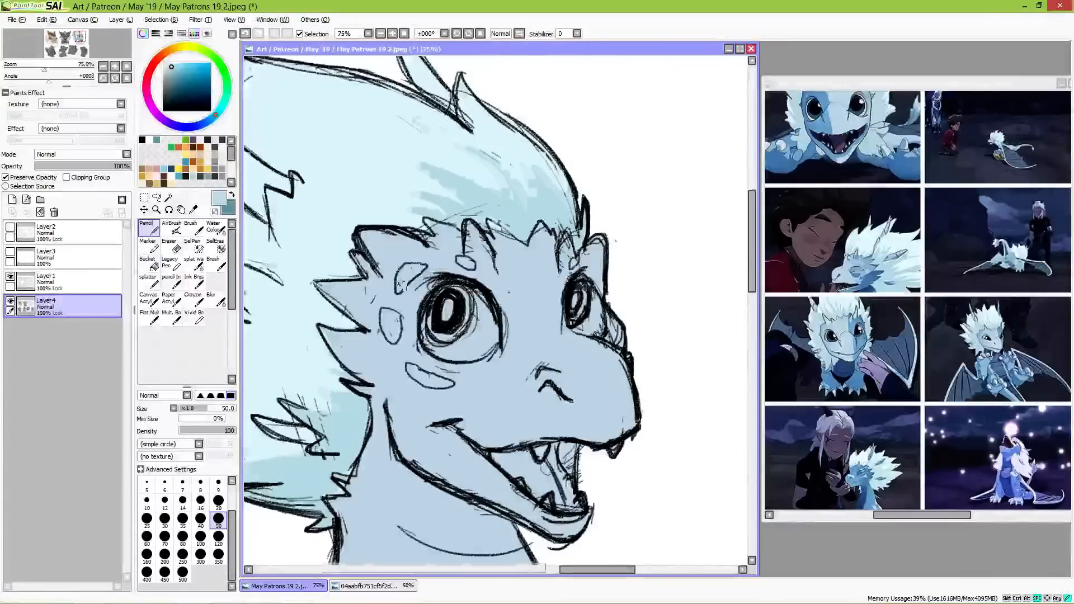
Step: Extend the darker cyan shading through the mane behind the horn and along the spikes at the back of the face
left_click_drag(399, 285, 611, 315)
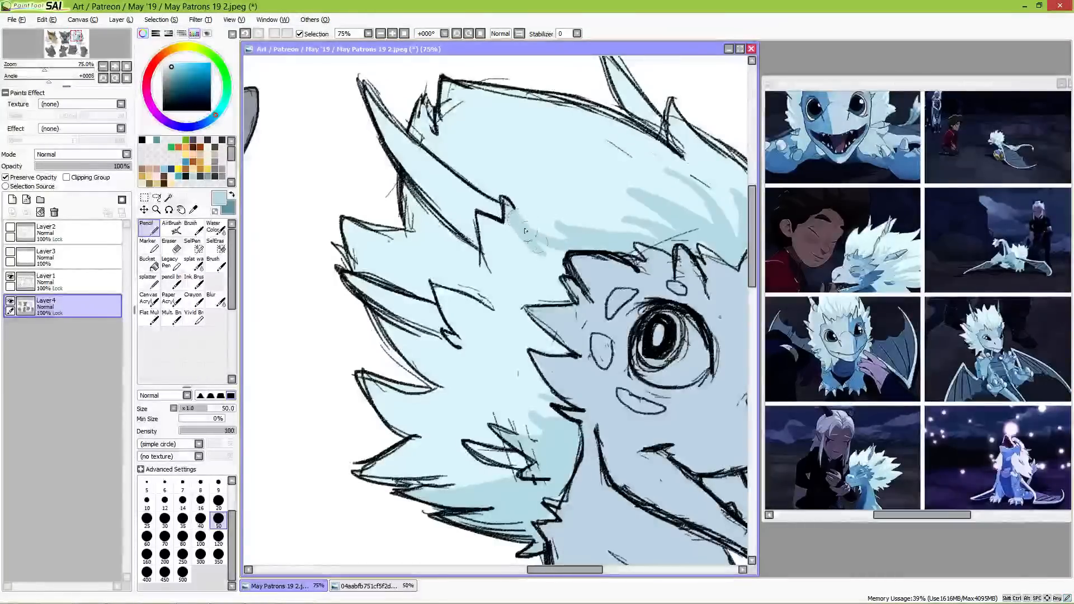
mouse_move(526, 231)
left_mouse_down()
mouse_move(555, 266)
mouse_move(526, 235)
mouse_move(574, 248)
mouse_move(569, 240)
mouse_move(519, 254)
mouse_move(561, 286)
mouse_move(564, 277)
mouse_move(550, 292)
mouse_move(517, 277)
mouse_move(554, 294)
mouse_move(547, 273)
mouse_move(560, 294)
mouse_move(513, 293)
mouse_move(548, 299)
mouse_move(515, 309)
mouse_move(557, 341)
left_mouse_up()
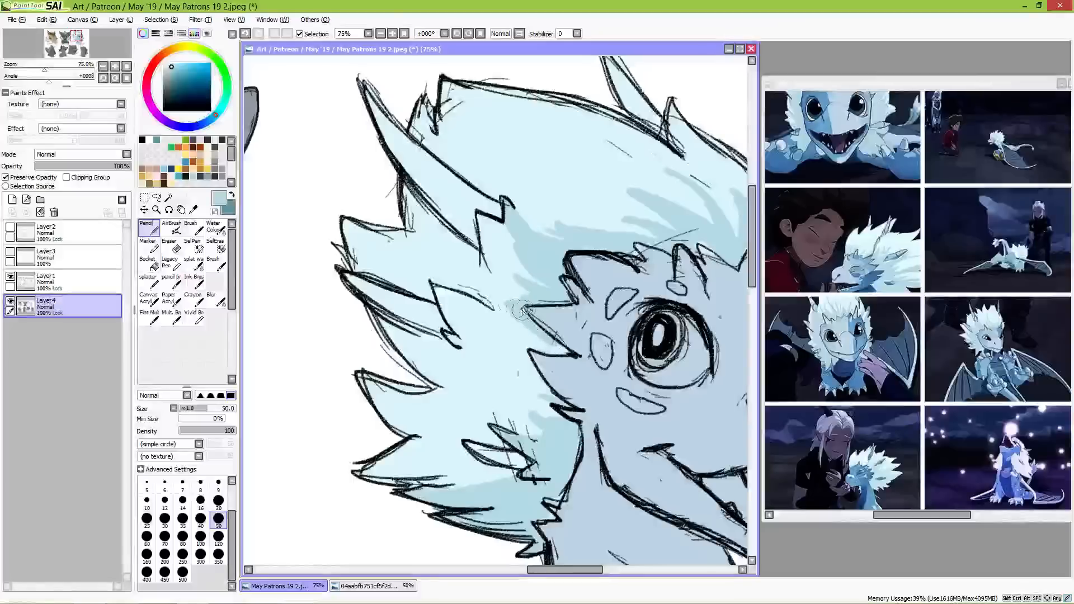
mouse_move(520, 310)
left_mouse_down()
mouse_move(459, 267)
mouse_move(541, 333)
mouse_move(464, 273)
mouse_move(506, 299)
mouse_move(528, 297)
mouse_move(463, 269)
left_mouse_up()
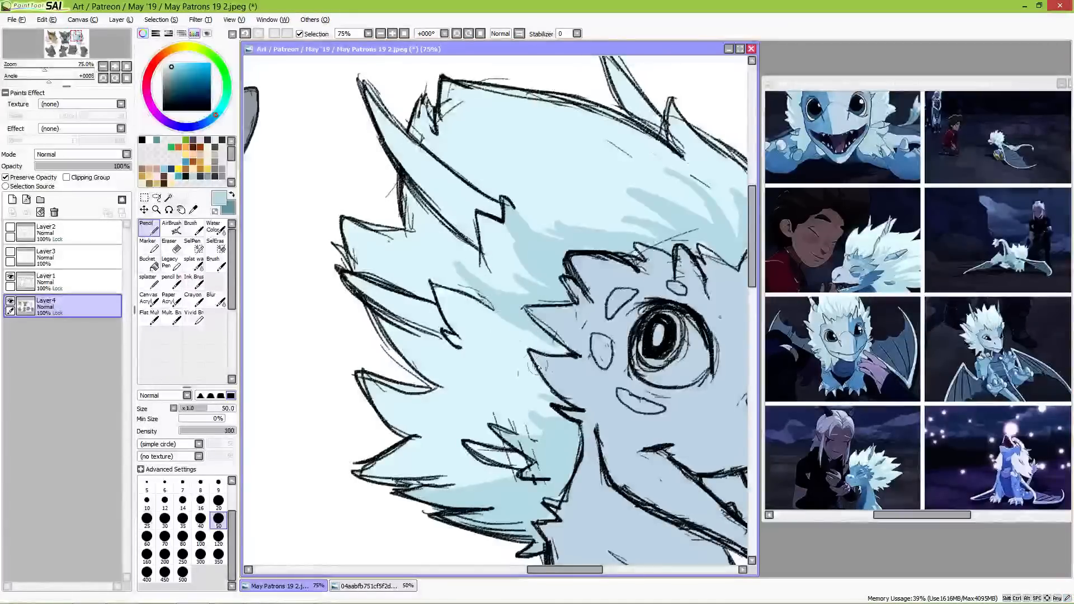
mouse_move(551, 343)
left_mouse_down()
mouse_move(527, 349)
mouse_move(554, 350)
mouse_move(539, 374)
left_mouse_up()
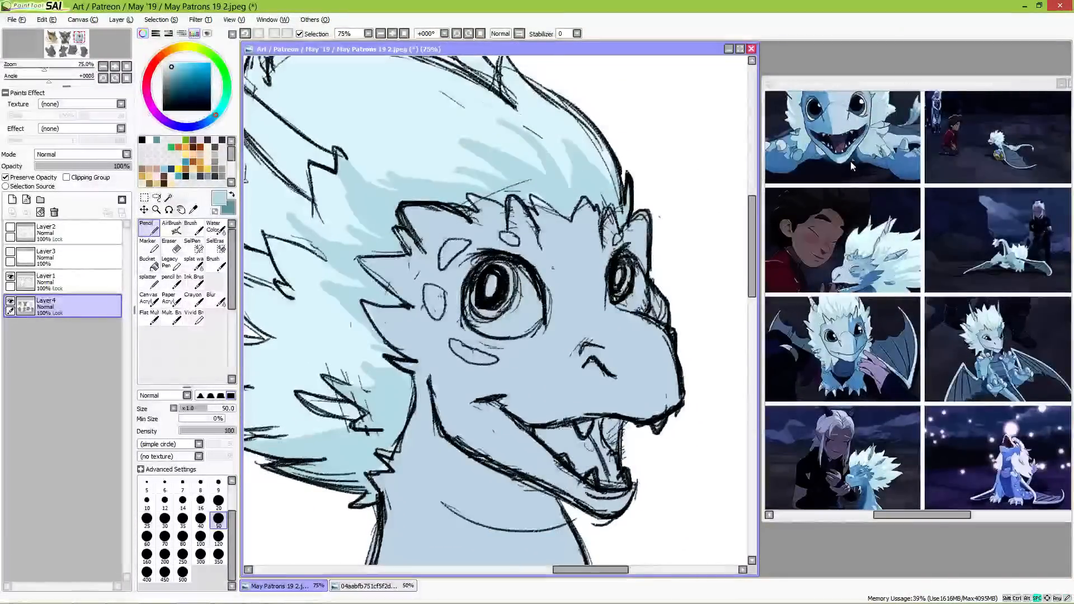
Step: Check the reference dragon's feathers and sharpen the crest and mane shading into pointed tufts with the very pale cyan
left_click(853, 212)
left_click_drag(854, 215, 863, 281)
left_click_drag(871, 358, 857, 270)
left_click(431, 105, "alt")
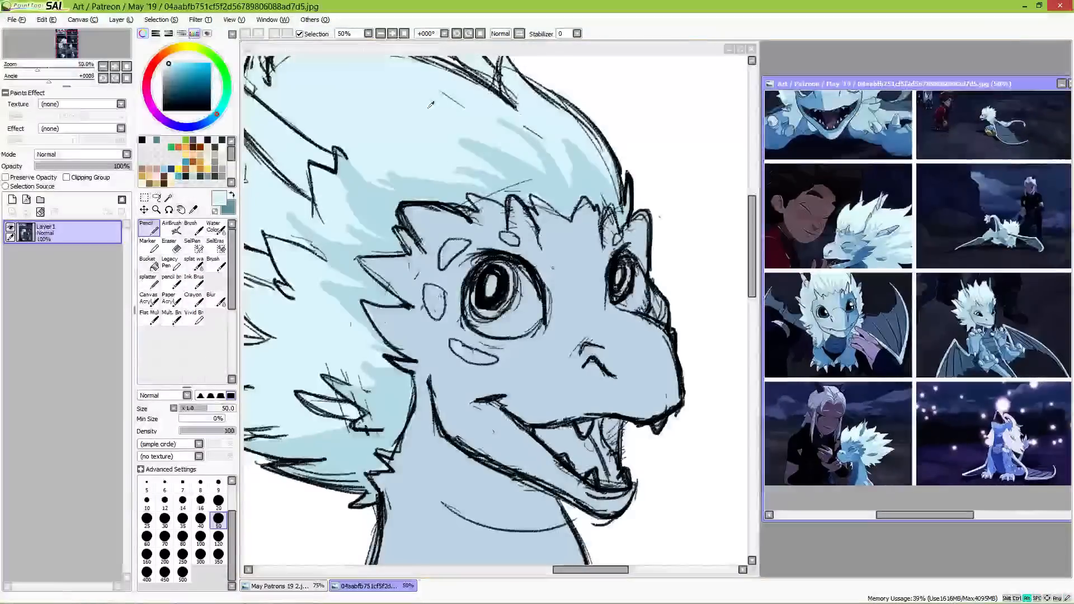
left_click(470, 161)
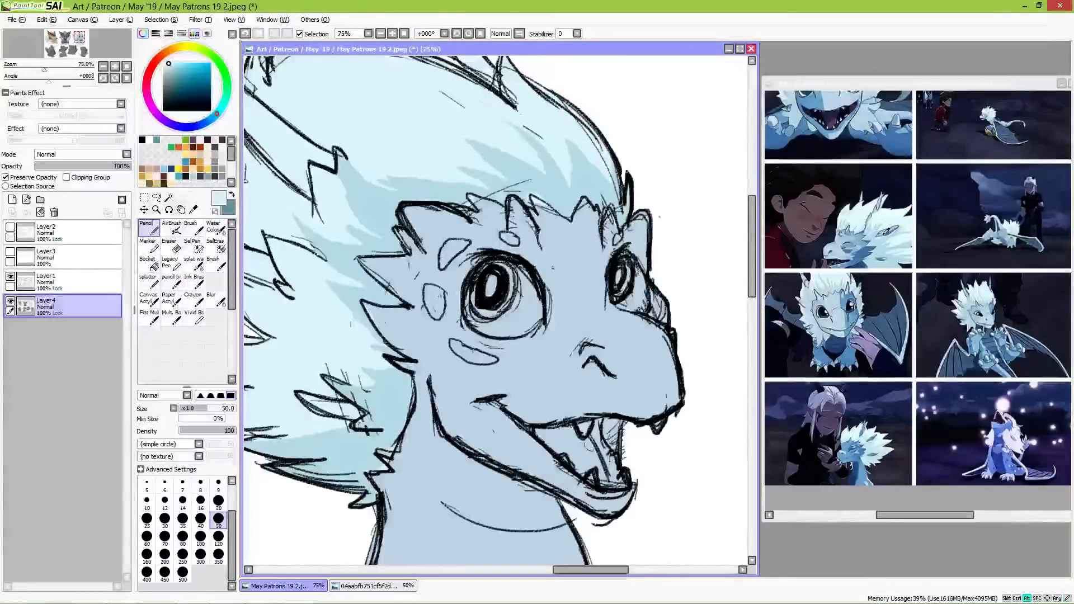
Step: Sample a greyish blue from the reference dragon's head and colour the two horns and the smaller spikes in the mane with it
left_click(887, 229, "alt")
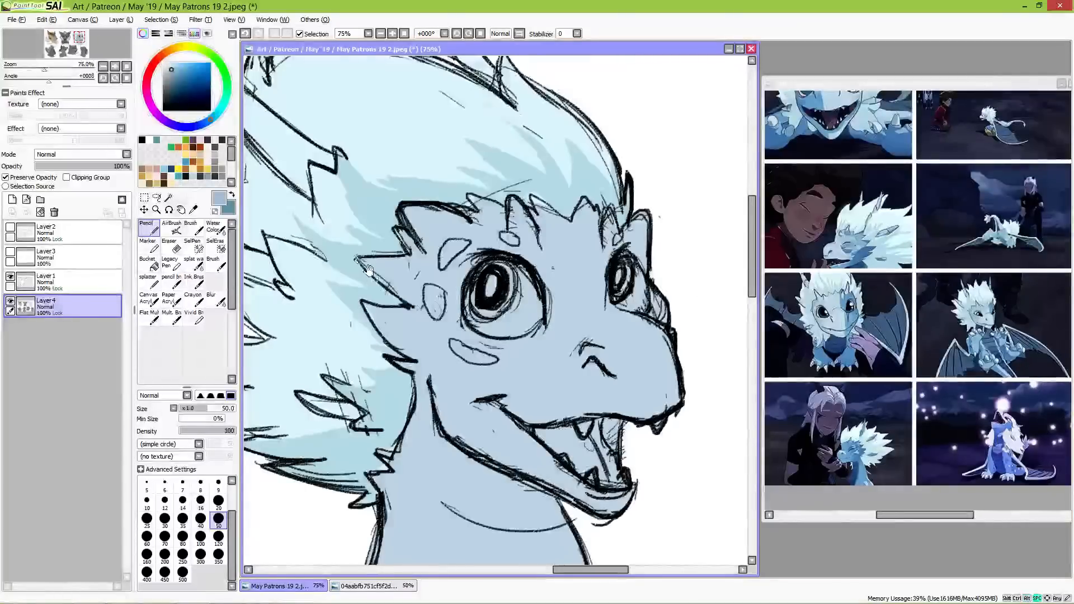
left_click_drag(320, 108, 475, 241)
mouse_move(589, 124)
left_mouse_down()
mouse_move(607, 165)
mouse_move(636, 198)
mouse_move(606, 179)
mouse_move(645, 205)
mouse_move(617, 186)
left_mouse_up()
mouse_move(352, 171)
left_mouse_down()
mouse_move(428, 269)
mouse_move(387, 236)
mouse_move(463, 325)
mouse_move(401, 248)
mouse_move(449, 289)
mouse_move(416, 252)
mouse_move(467, 286)
mouse_move(449, 277)
mouse_move(458, 319)
mouse_move(460, 296)
mouse_move(481, 298)
mouse_move(445, 267)
mouse_move(486, 290)
mouse_move(465, 325)
left_mouse_up()
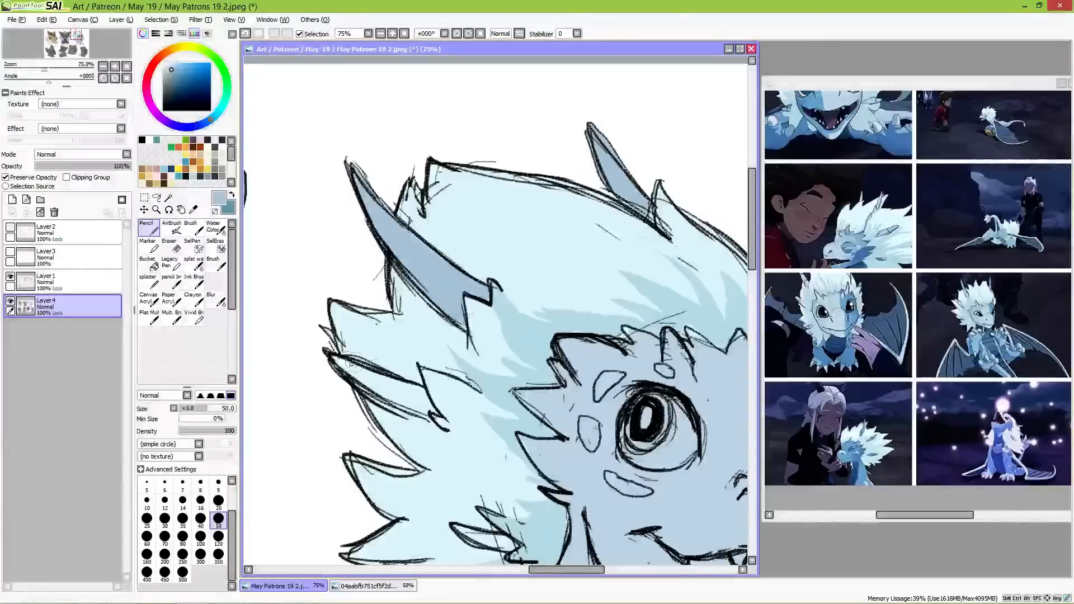
mouse_move(350, 364)
left_mouse_down()
mouse_move(386, 393)
mouse_move(339, 360)
mouse_move(435, 402)
mouse_move(418, 393)
mouse_move(435, 408)
mouse_move(409, 406)
mouse_move(445, 393)
mouse_move(397, 390)
mouse_move(423, 411)
left_mouse_up()
right_click(401, 395)
key("ctrl+z")
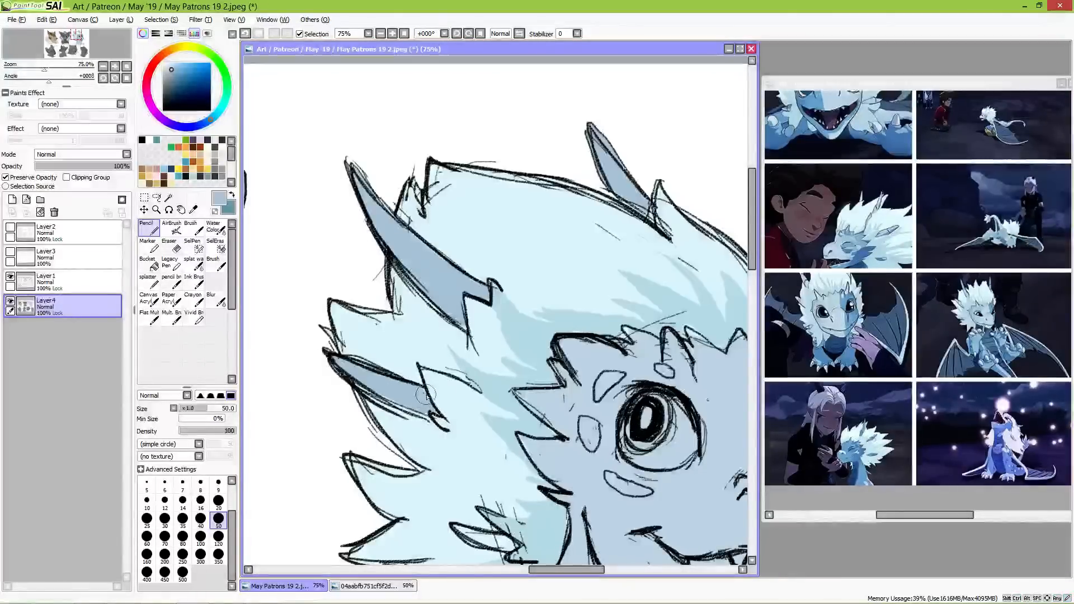
left_click_drag(484, 473, 443, 351)
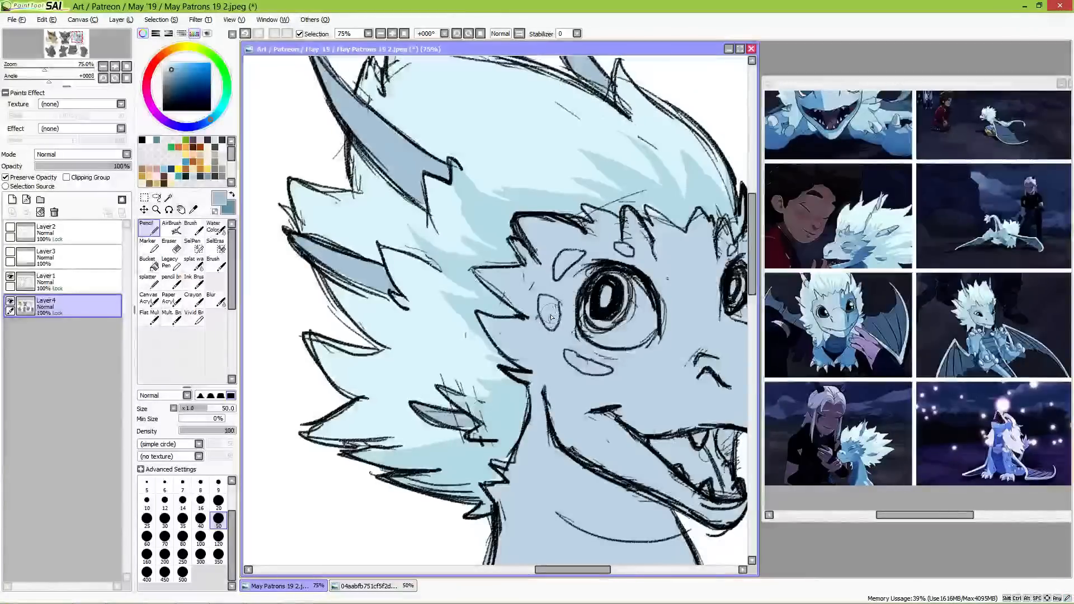
Step: Fill the small oval scale markings around the dragon's eyes with a slightly darker greyish blue
left_click_drag(550, 308, 551, 305)
left_click_drag(566, 263, 625, 253)
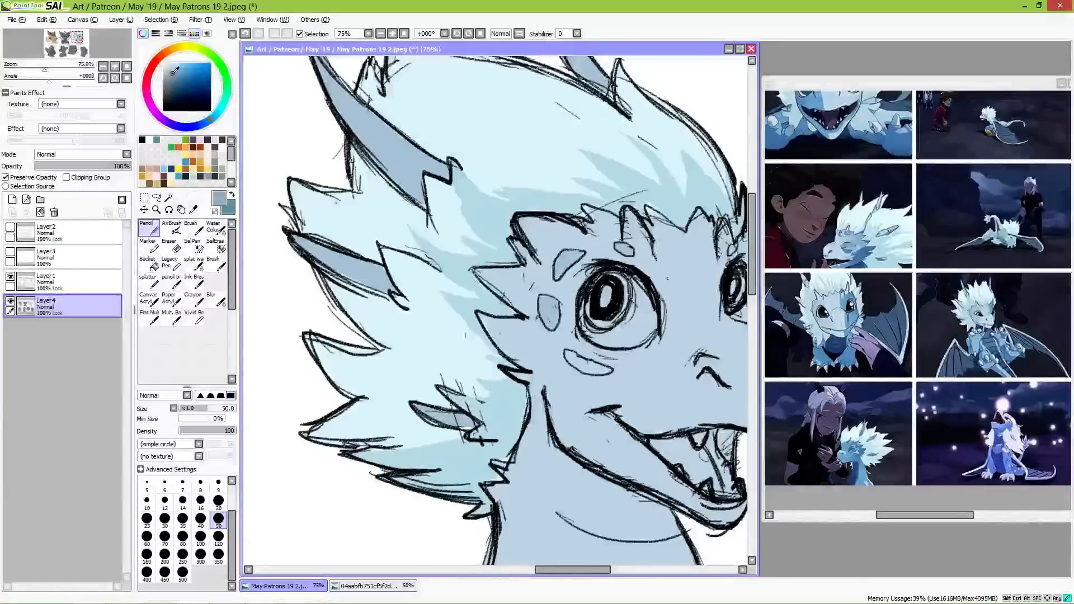
mouse_move(549, 310)
left_mouse_down()
mouse_move(580, 364)
mouse_move(569, 357)
mouse_move(606, 359)
left_mouse_up()
mouse_move(561, 271)
left_mouse_down()
mouse_move(581, 250)
mouse_move(561, 268)
left_mouse_up()
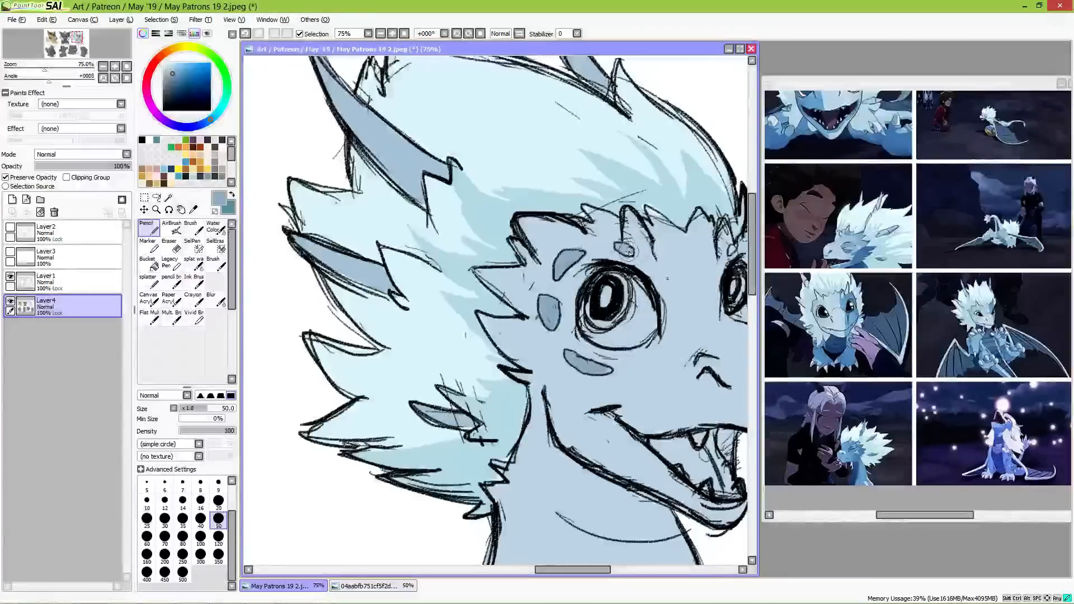
left_click_drag(659, 270, 534, 279)
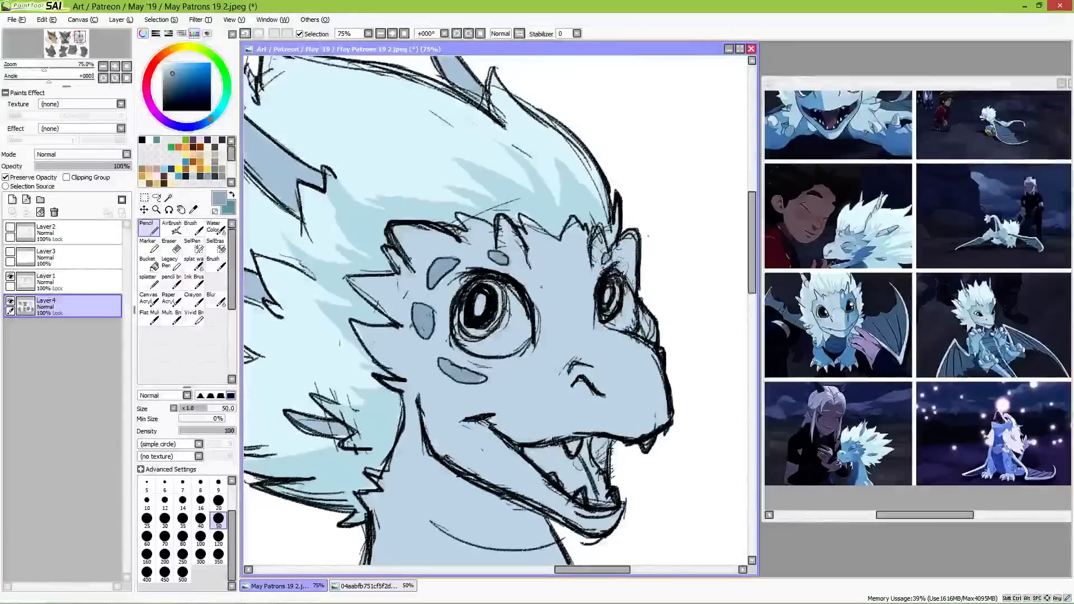
mouse_move(647, 317)
left_mouse_down()
mouse_move(637, 264)
mouse_move(622, 259)
mouse_move(644, 250)
mouse_move(626, 265)
left_mouse_up()
key("ctrl+z")
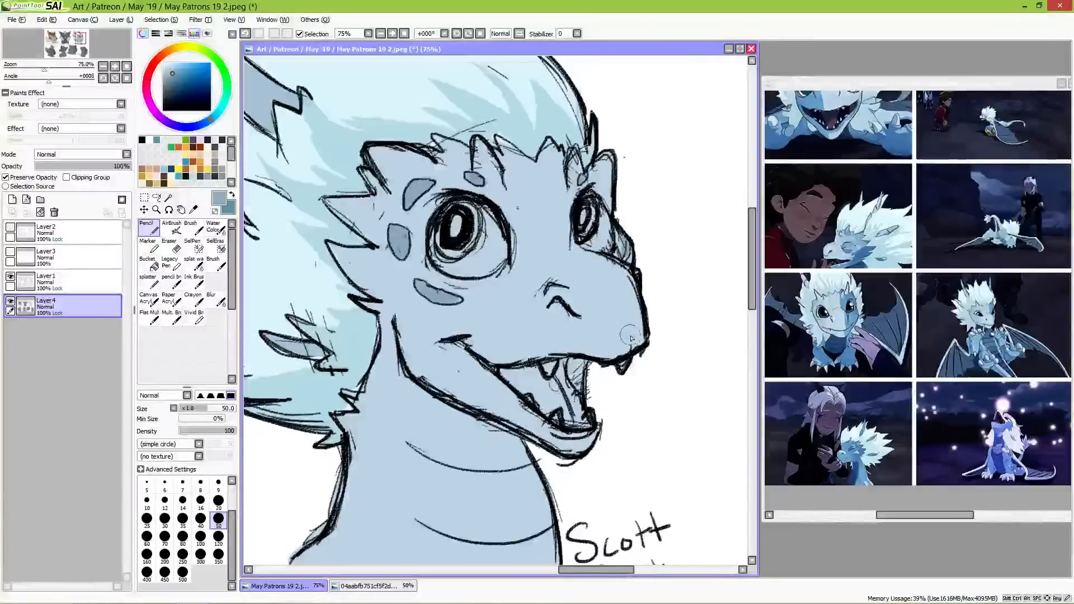
Step: Sample the deep blue from the reference dragon's underside and fill the banded plates on the front of the neck with it
left_click_drag(687, 220, 666, 312)
left_click_drag(643, 437, 673, 273)
left_click_drag(673, 318, 673, 348)
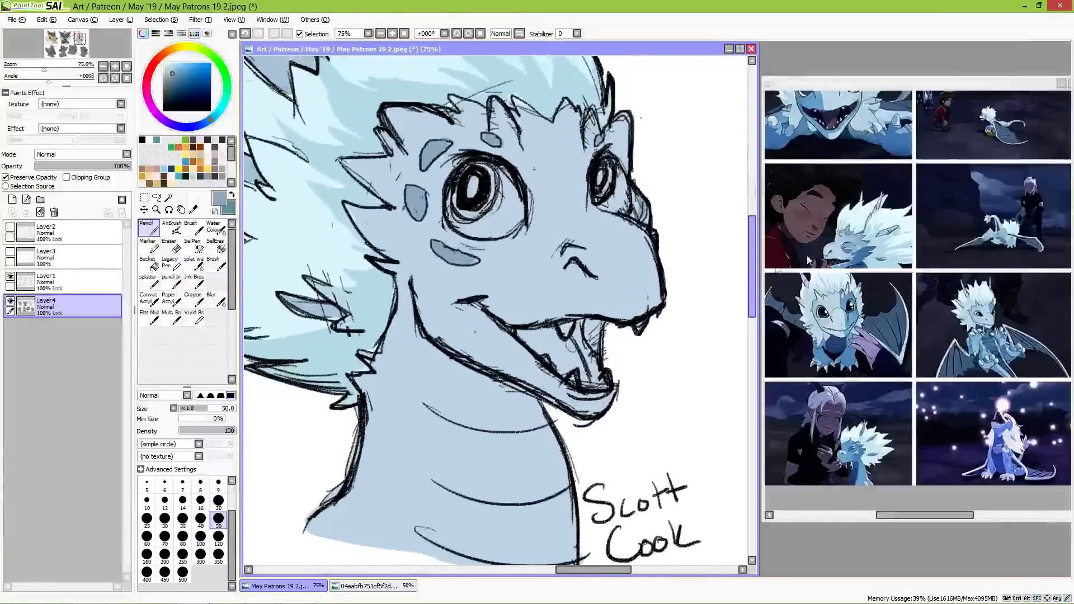
left_click(992, 336, "alt")
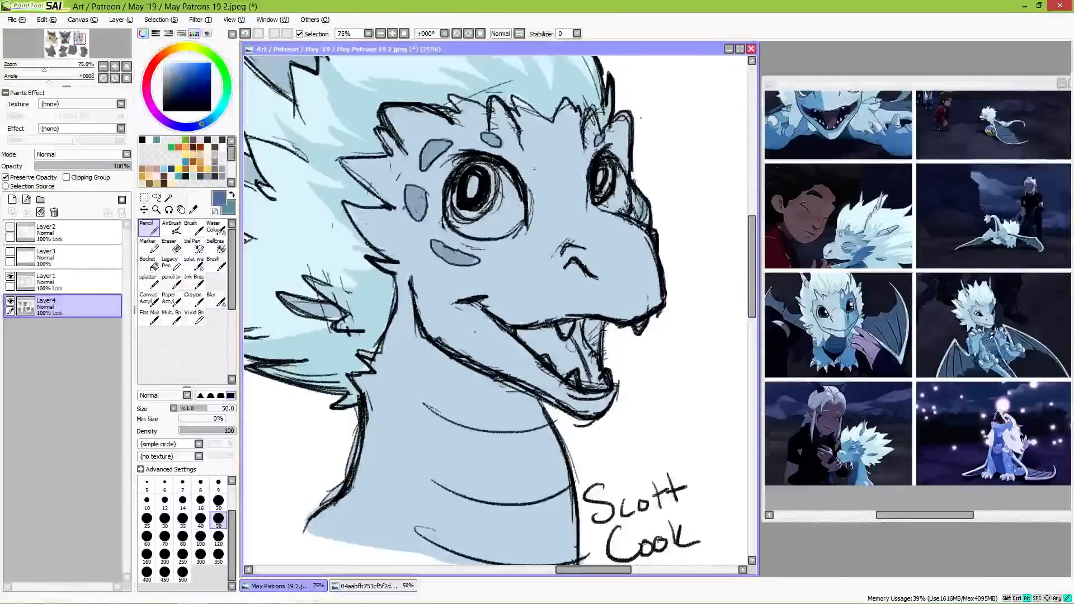
mouse_move(500, 388)
left_mouse_down()
mouse_move(533, 403)
mouse_move(467, 381)
mouse_move(449, 437)
mouse_move(453, 561)
left_mouse_up()
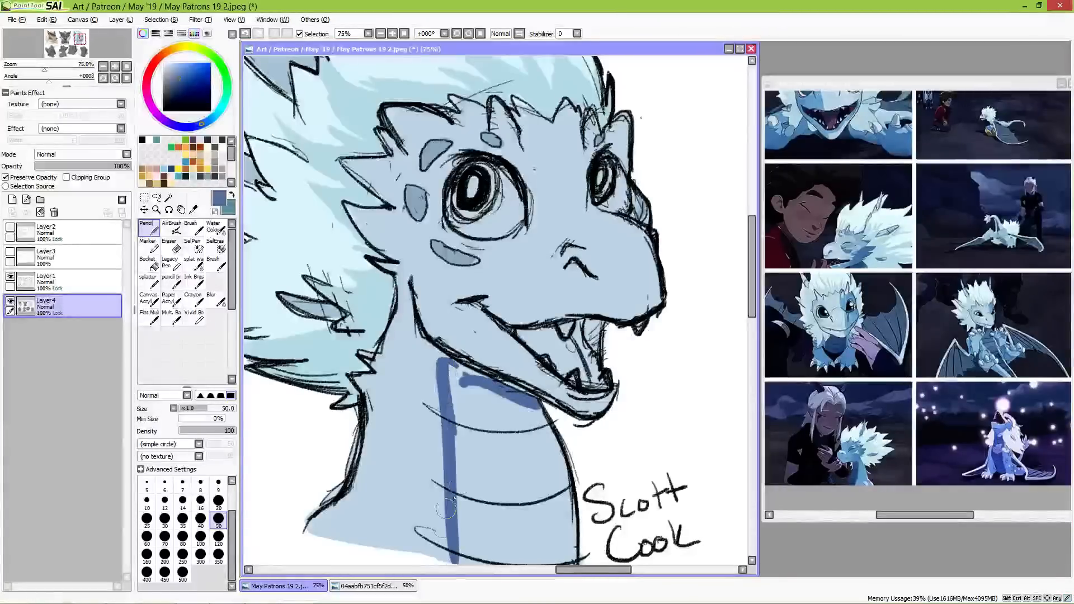
scroll(520, 422, "down", 2)
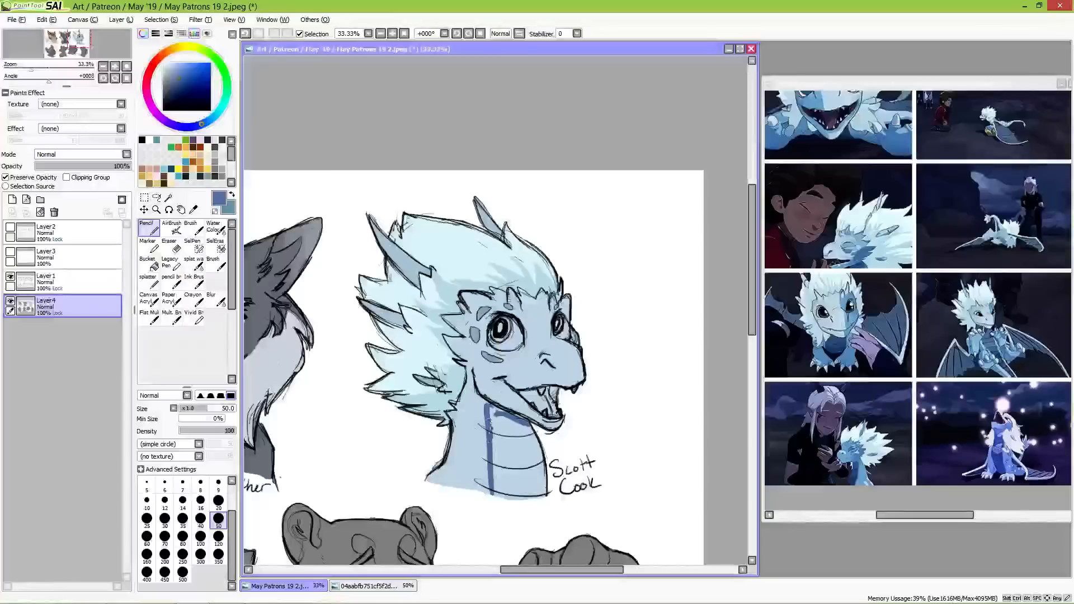
mouse_move(489, 424)
left_mouse_down()
mouse_move(463, 511)
mouse_move(498, 474)
mouse_move(491, 450)
mouse_move(491, 469)
mouse_move(503, 454)
mouse_move(502, 504)
mouse_move(519, 451)
mouse_move(526, 499)
mouse_move(540, 465)
left_mouse_up()
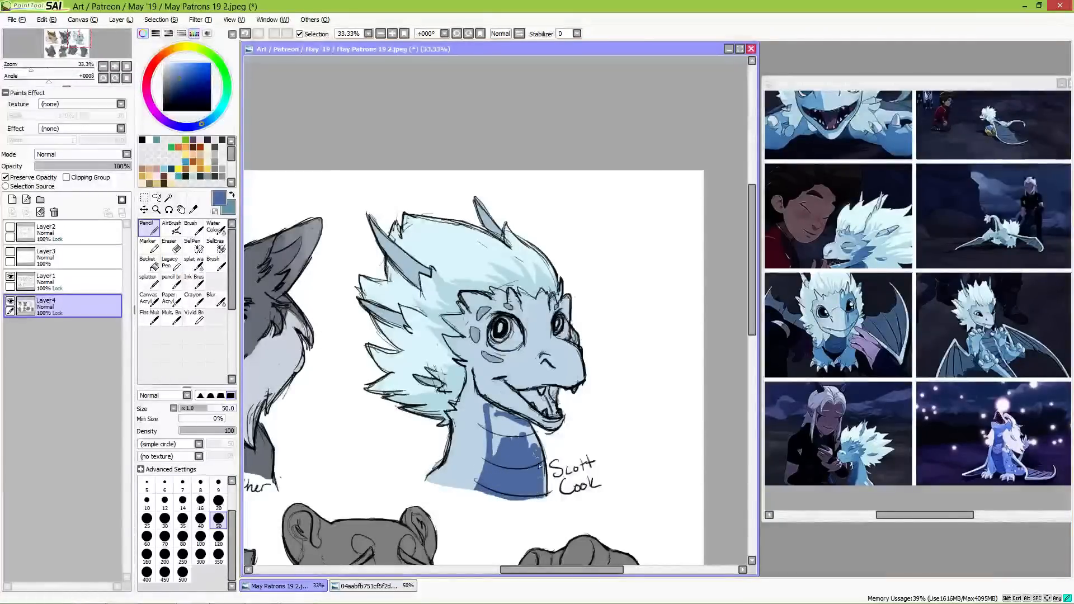
mouse_move(496, 416)
left_mouse_down()
mouse_move(530, 429)
mouse_move(518, 423)
mouse_move(534, 444)
mouse_move(513, 418)
mouse_move(500, 448)
left_mouse_up()
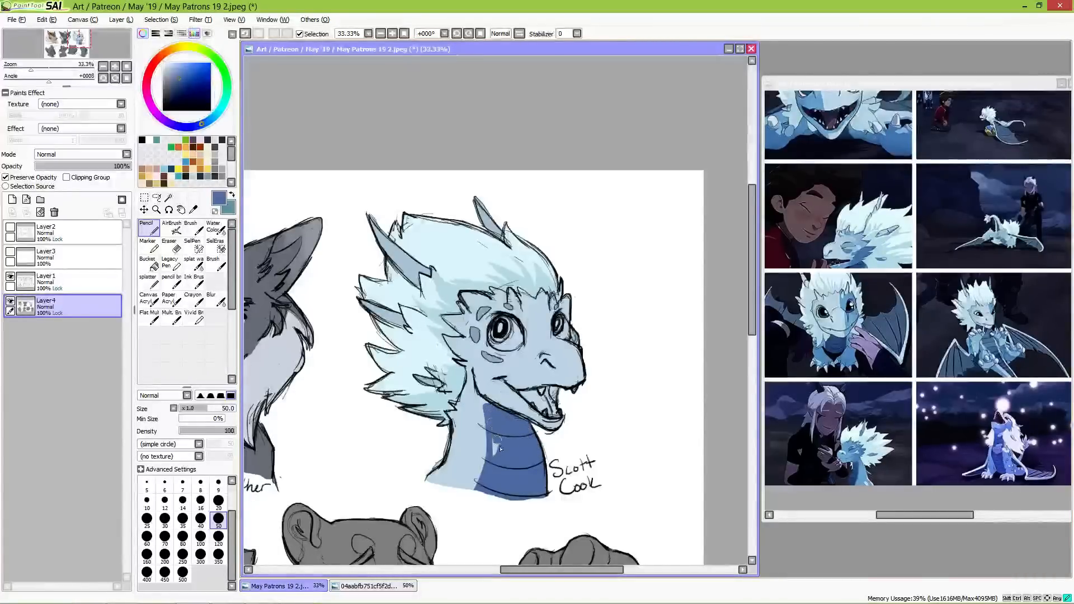
left_click_drag(490, 412, 487, 407)
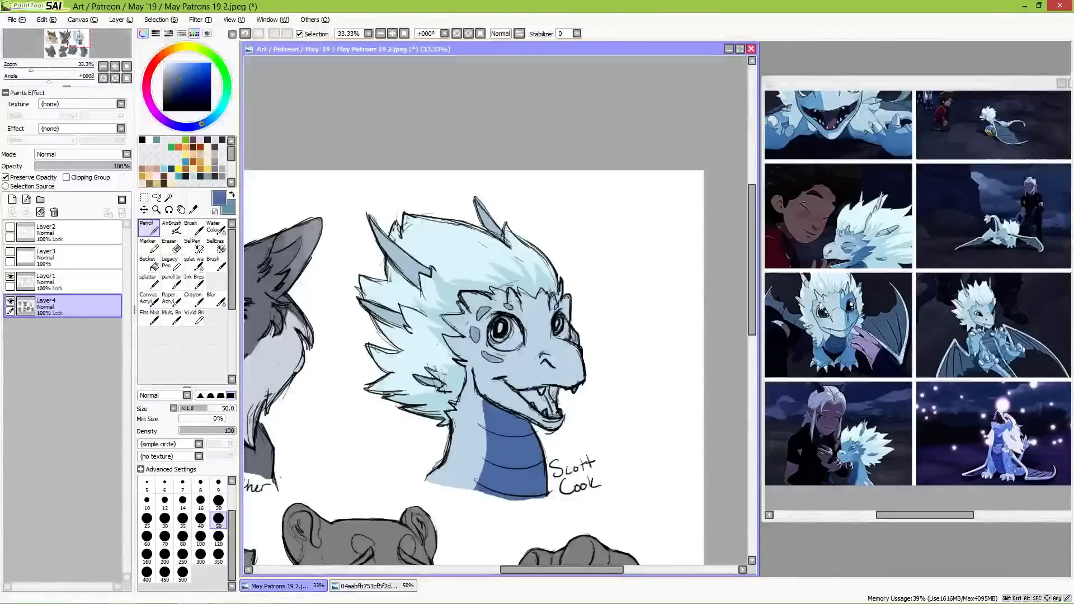
Step: Sample a dark teal blue from the reference collage and colour the irises of both of the dragon's eyes
left_click(829, 171)
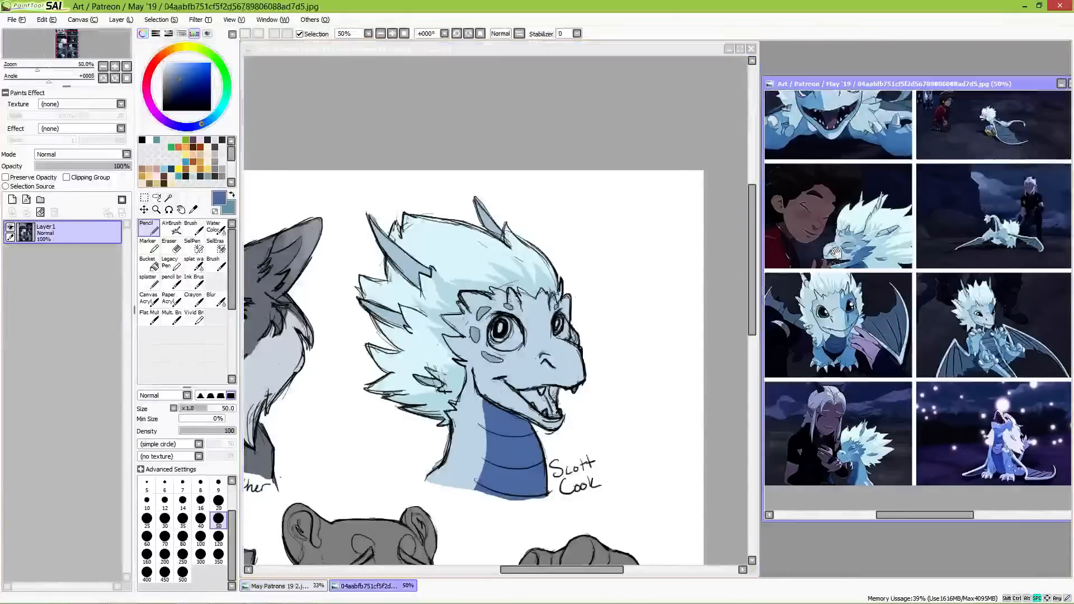
key("alt")
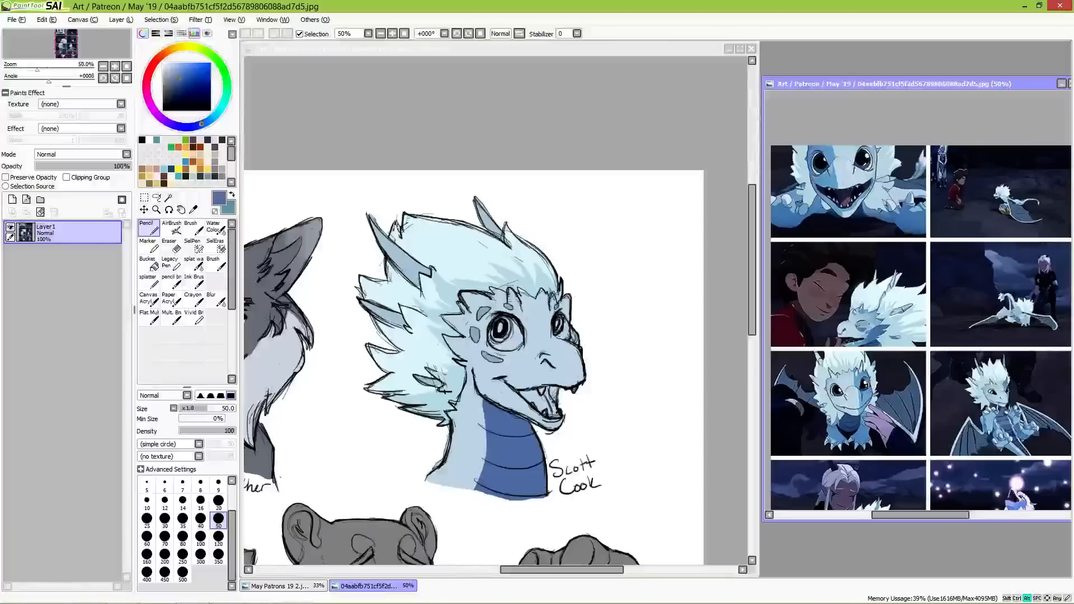
left_click(508, 332, "alt")
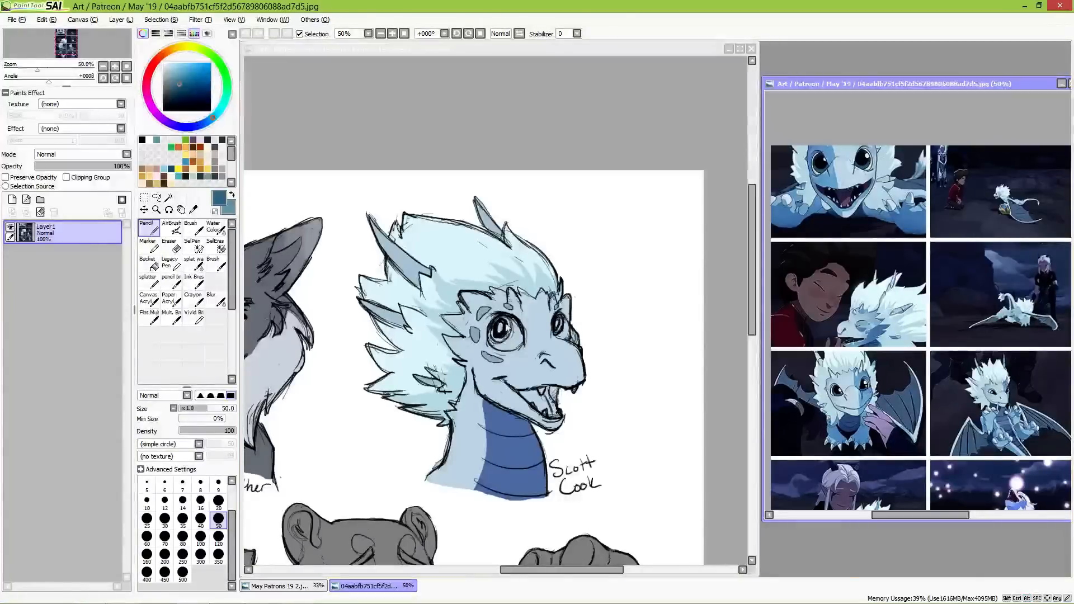
left_click(502, 328)
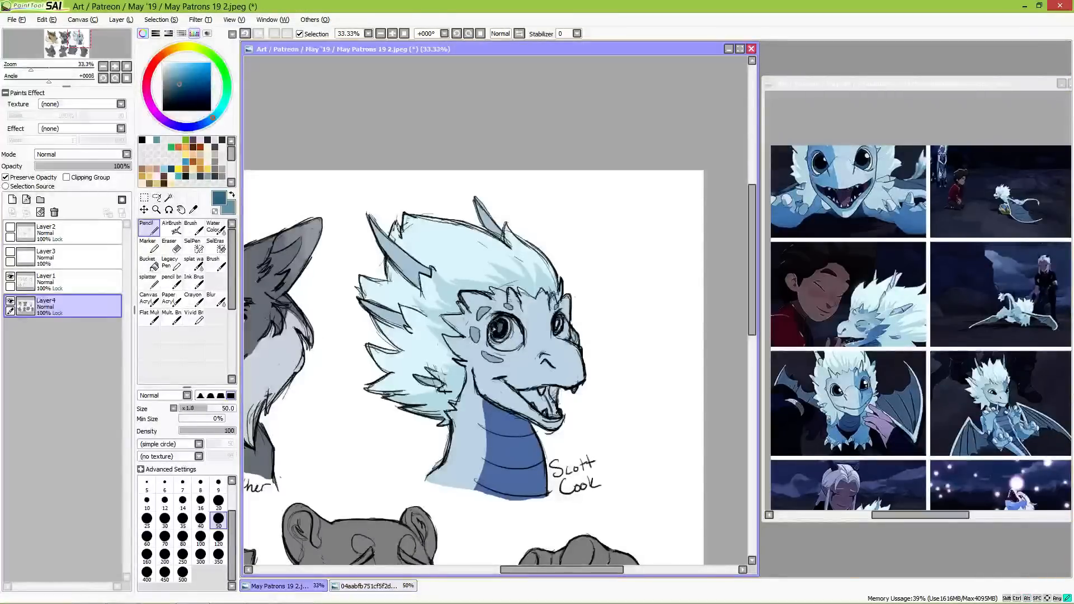
left_click_drag(499, 334, 503, 322)
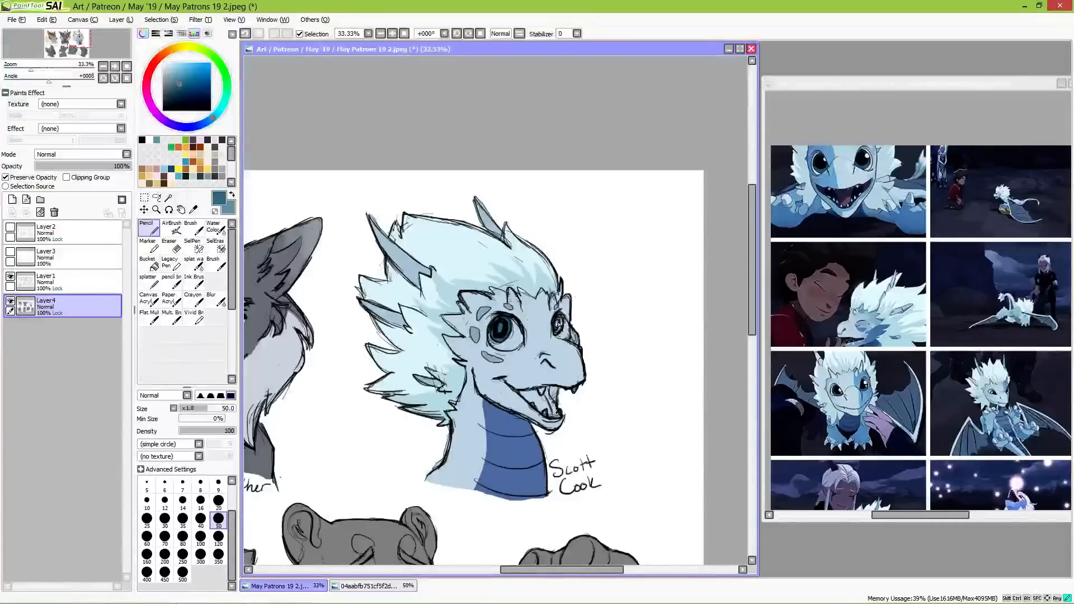
left_click_drag(561, 330, 560, 327)
Step: Paint near-white highlights in the dragon's pupils and fill the whites around its irises with near-white
left_click(163, 63)
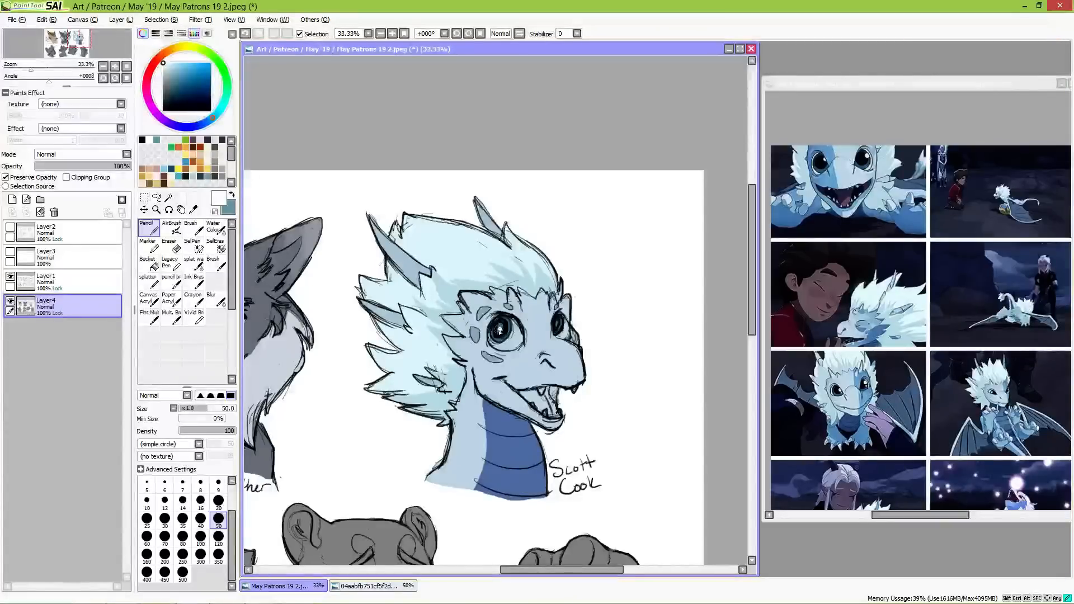
left_click(558, 324)
key("alt")
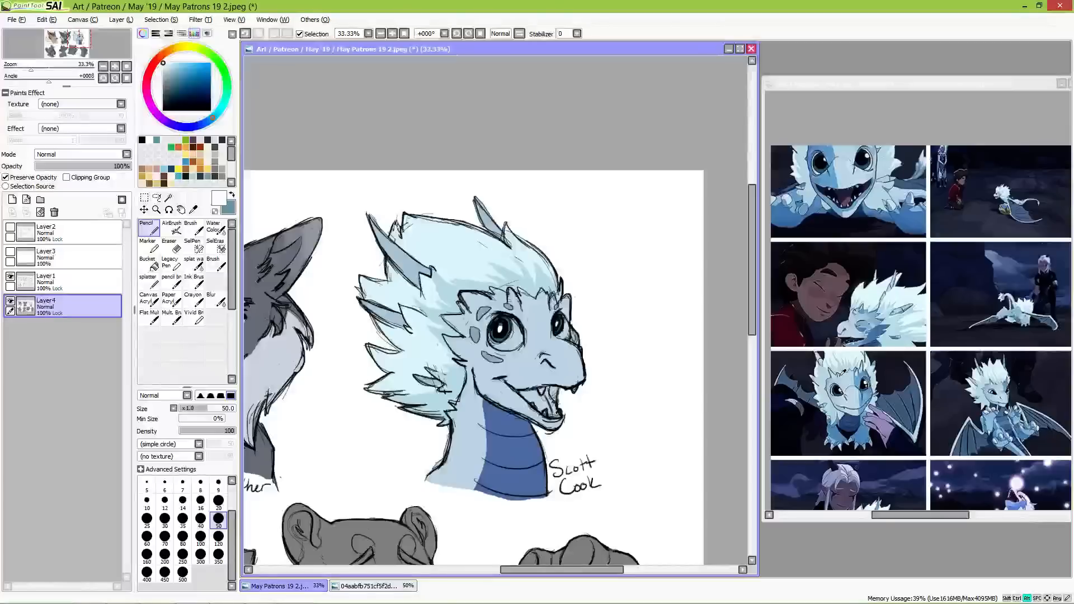
left_click(842, 372, "alt")
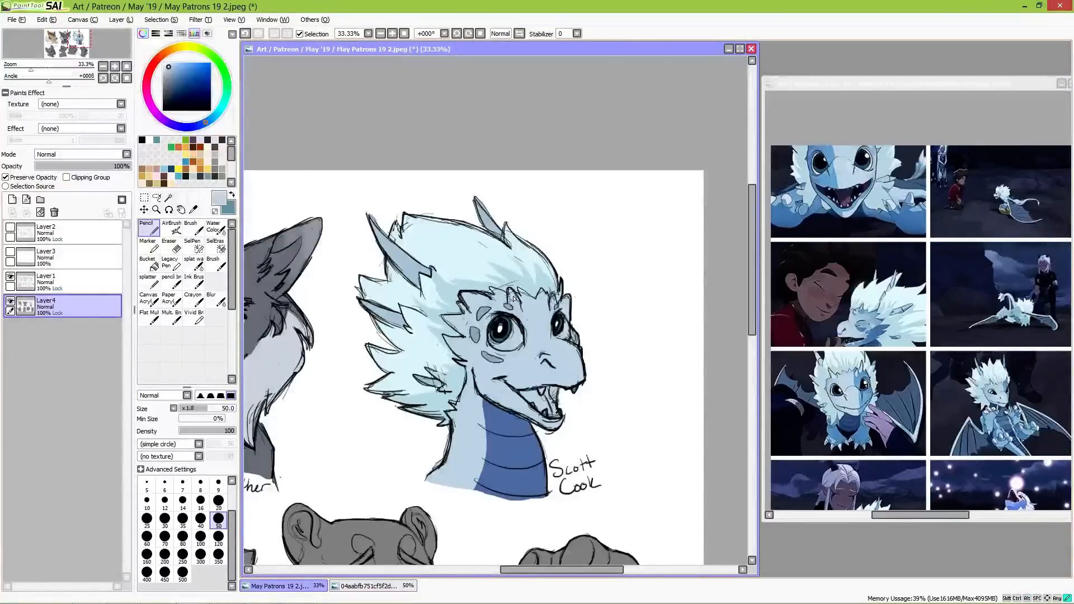
left_click(166, 64)
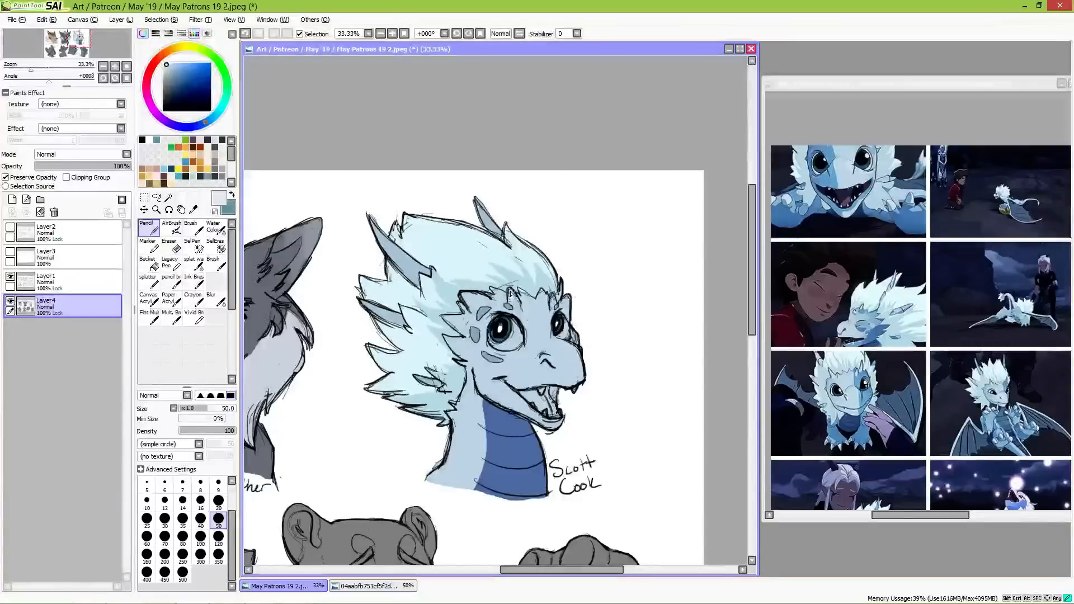
left_click(164, 64)
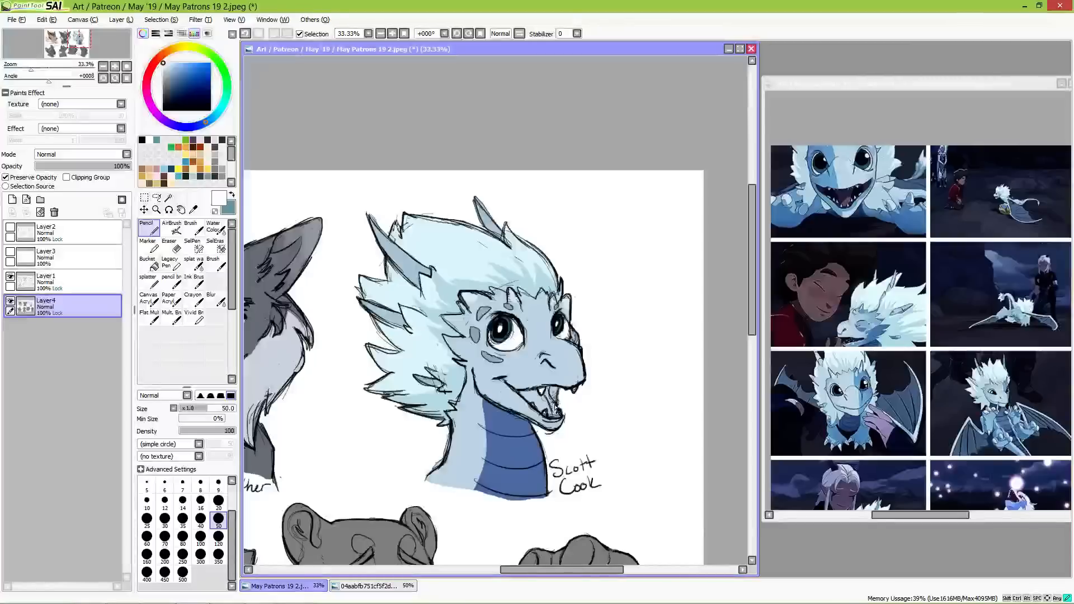
Step: Sample muted maroon tones from the reference dragon's open mouth and fill the tongue and darker mouth interior with them
left_click(849, 202, "alt")
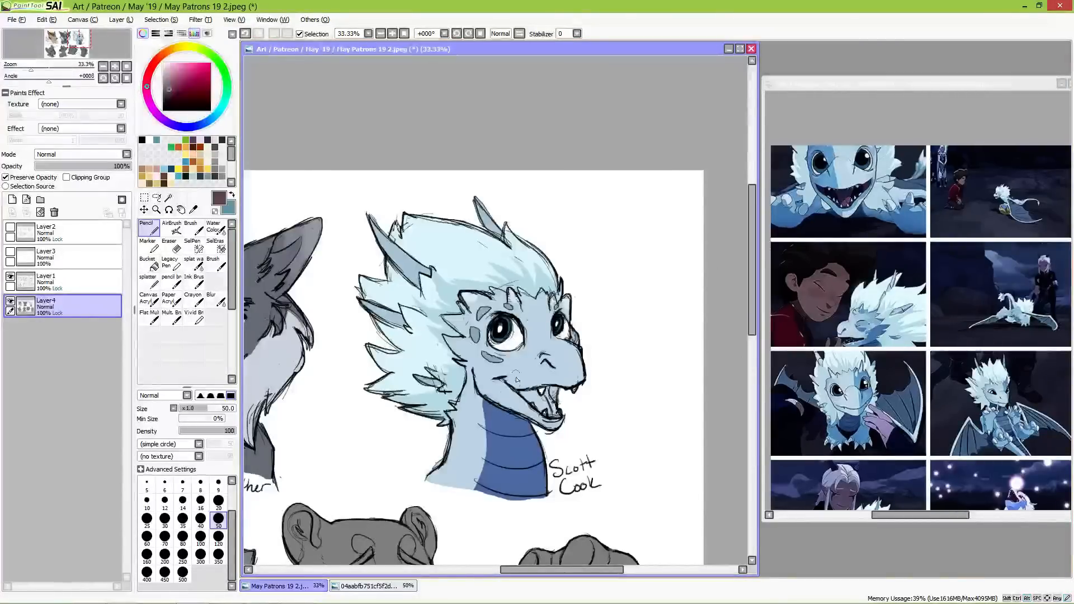
left_click_drag(526, 392, 551, 413)
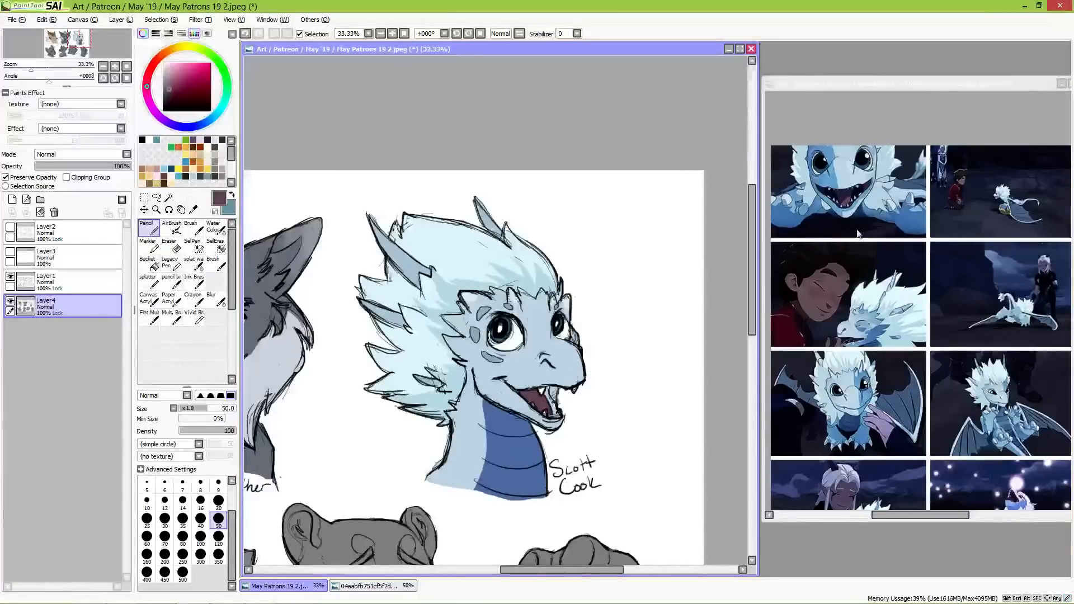
left_click(873, 185, "alt")
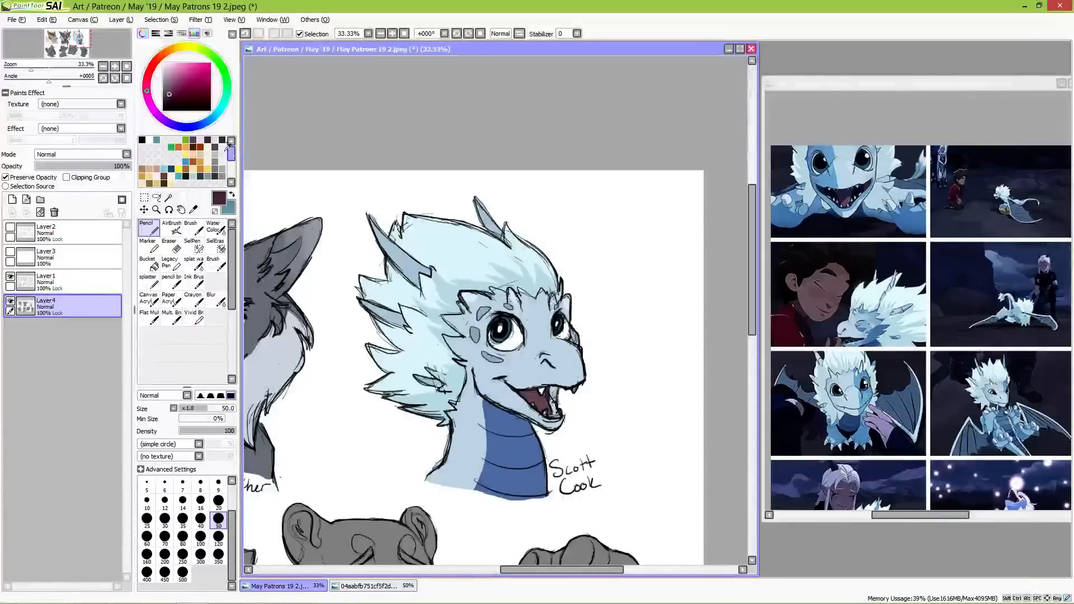
left_click(553, 396, "alt")
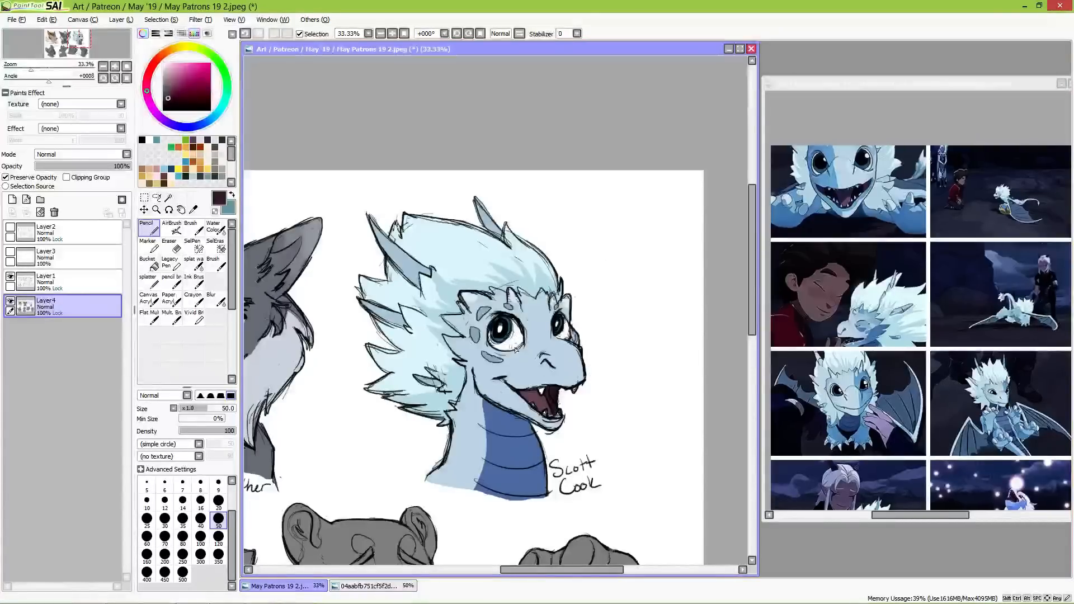
Step: Close the dragon reference collage and bring the uncoloured round-eared dog bust into working position
left_click_drag(494, 466, 631, 306)
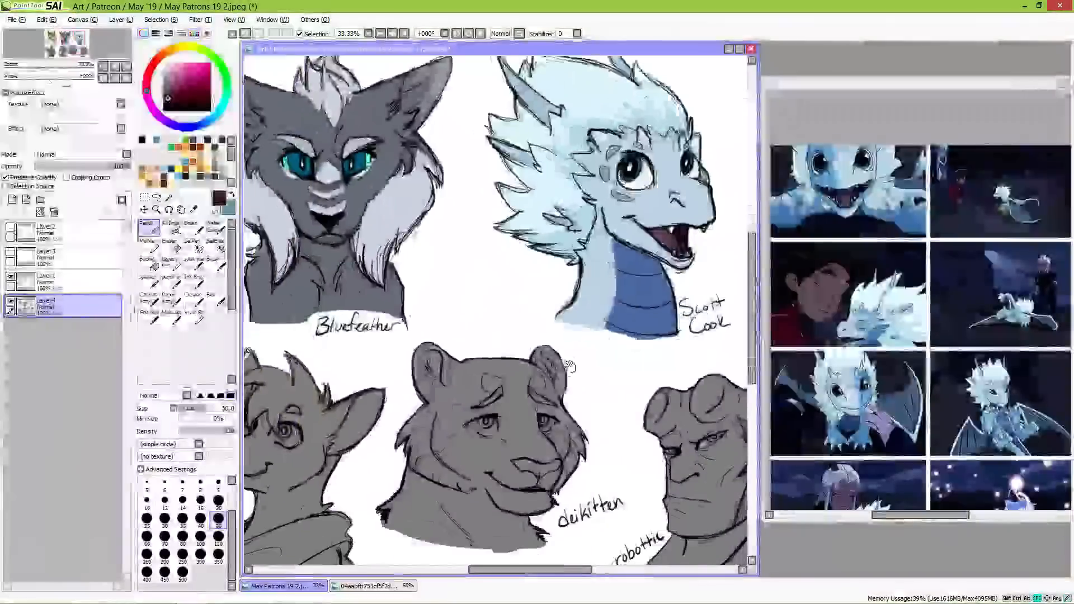
mouse_move(572, 371)
left_mouse_down()
mouse_move(582, 394)
mouse_move(542, 395)
mouse_move(578, 379)
left_mouse_up()
mouse_move(506, 395)
left_mouse_down()
mouse_move(625, 381)
mouse_move(371, 478)
left_mouse_up()
left_click_drag(476, 450, 513, 438)
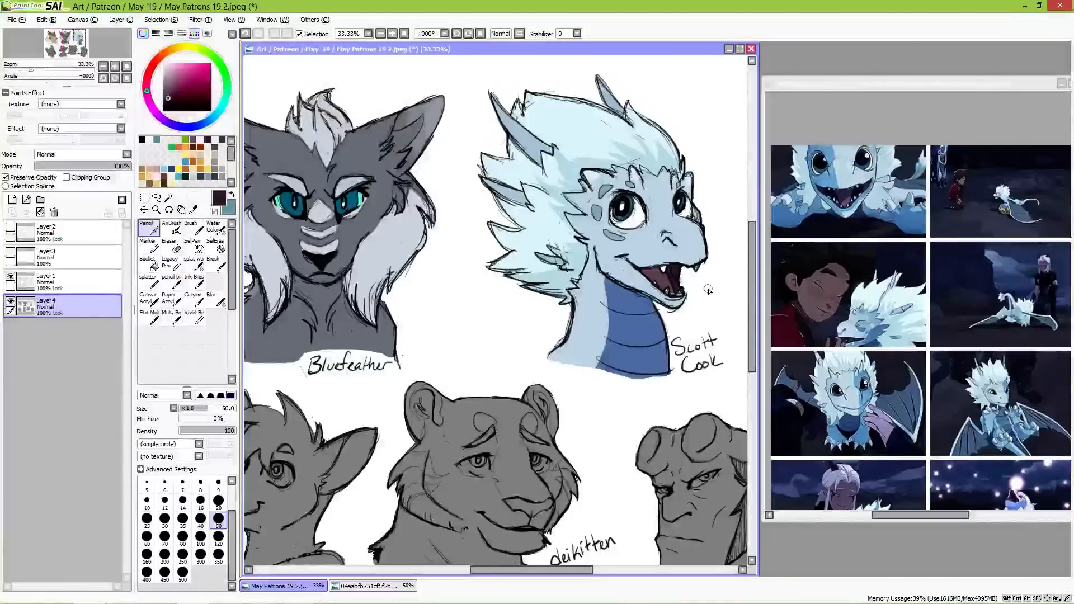
key("space")
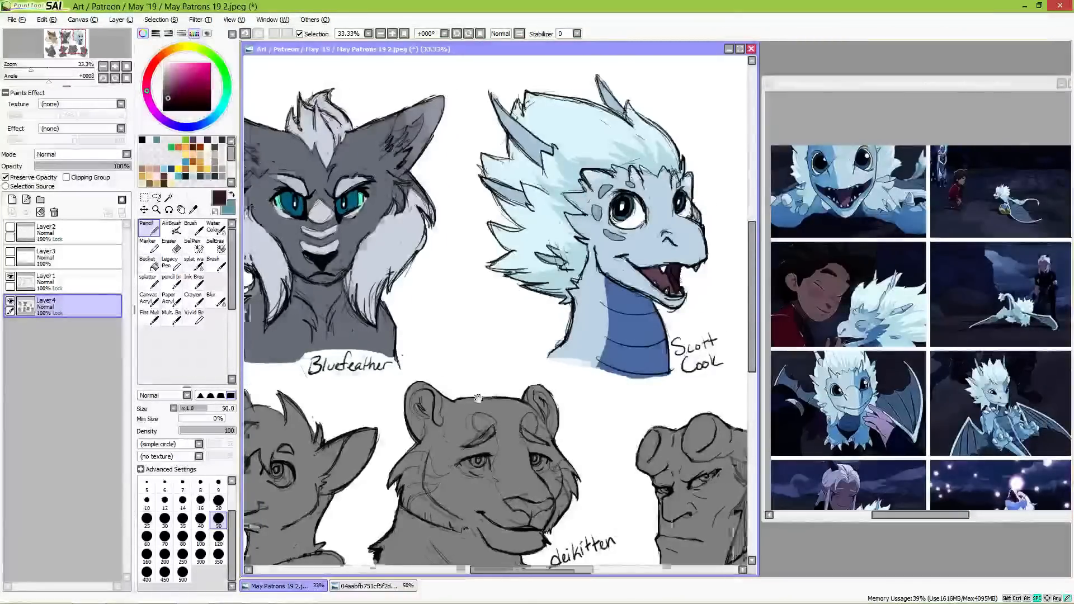
left_click_drag(478, 398, 608, 333)
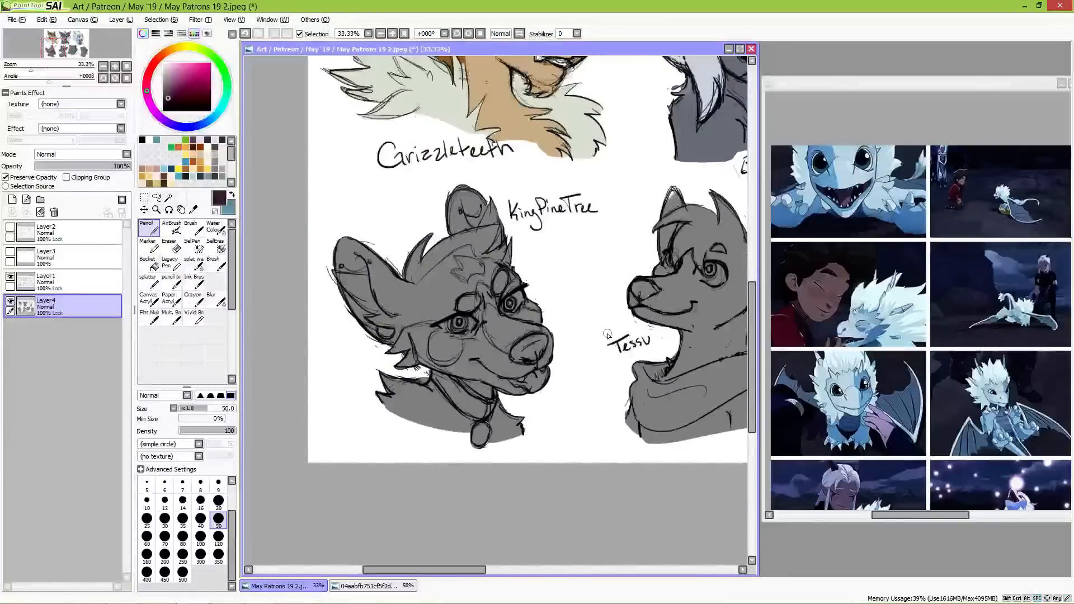
left_click_drag(955, 98, 816, 105)
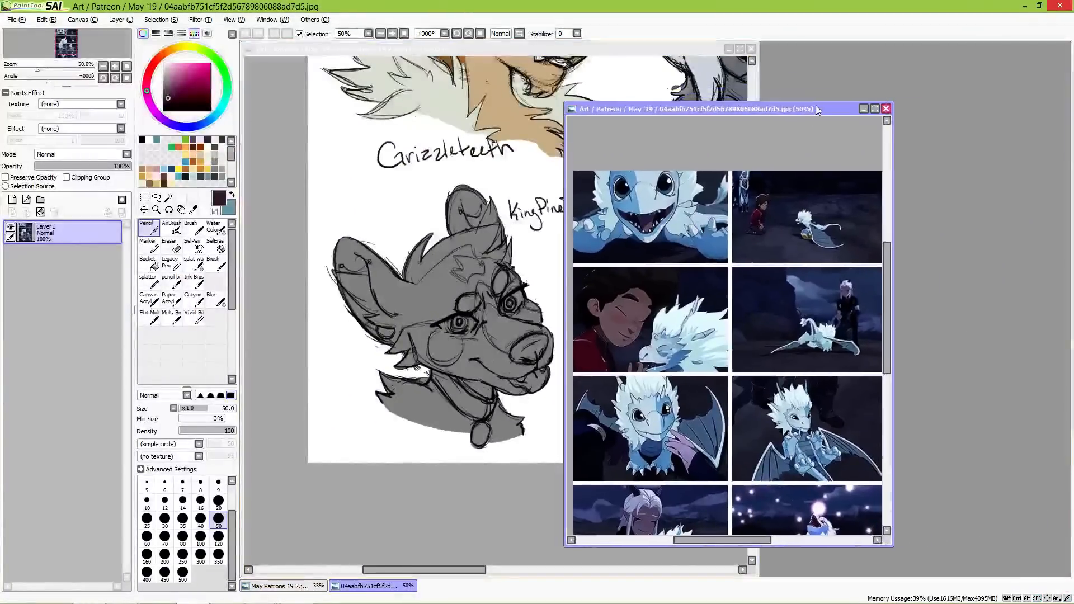
left_click(886, 109)
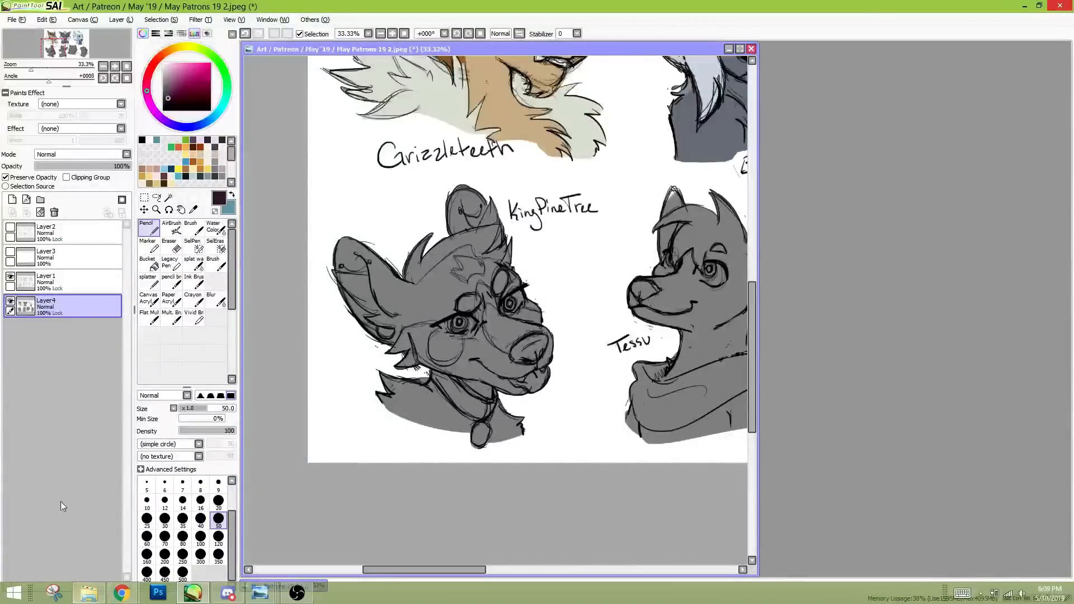
Step: Open image0.png from the May '19 folder and place it beside the canvas, enlarged to 200% on the spotted dog character
left_click(12, 19)
left_click(26, 45)
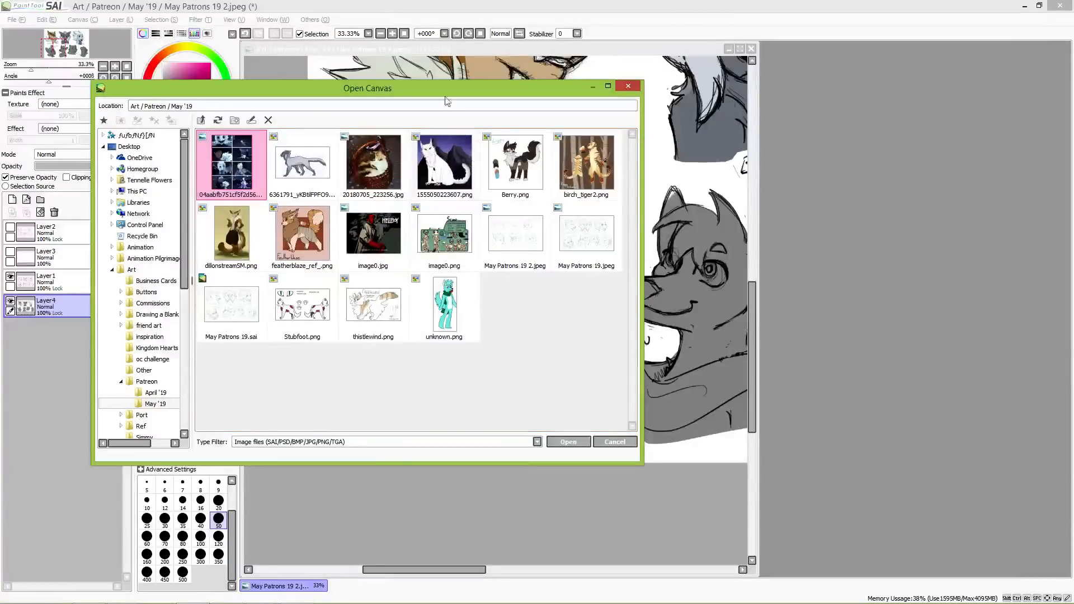
left_click_drag(443, 87, 762, 78)
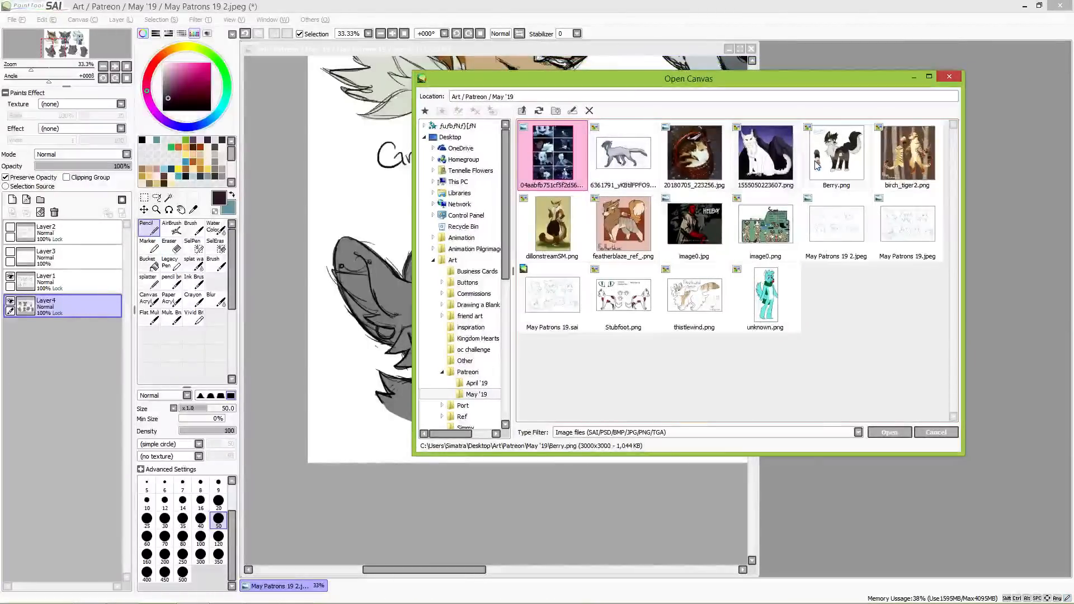
double_click(764, 221)
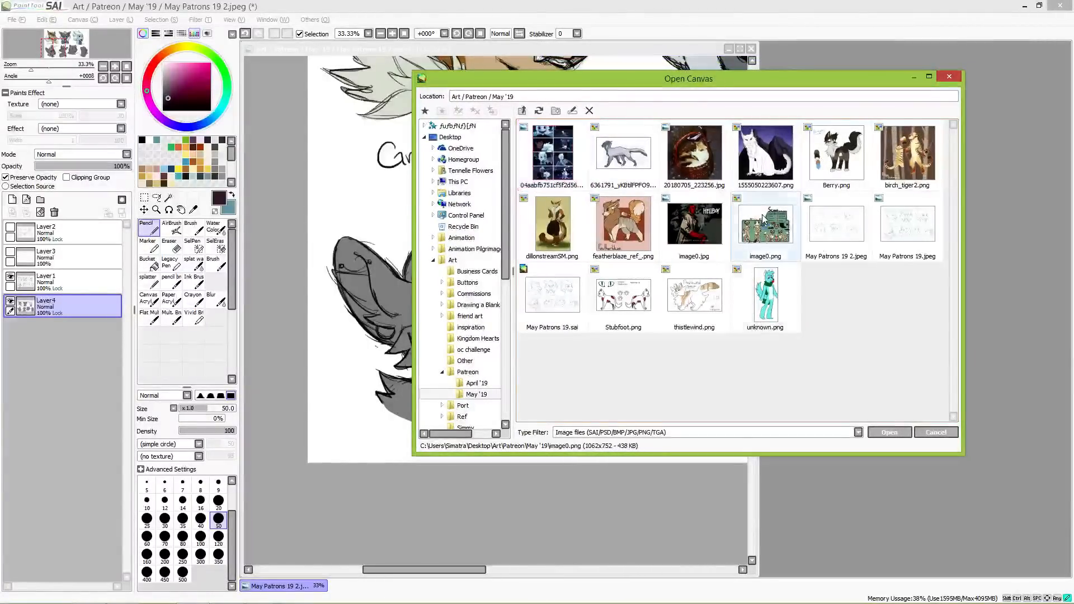
mouse_move(434, 85)
left_mouse_down()
mouse_move(565, 98)
mouse_move(829, 45)
left_mouse_up()
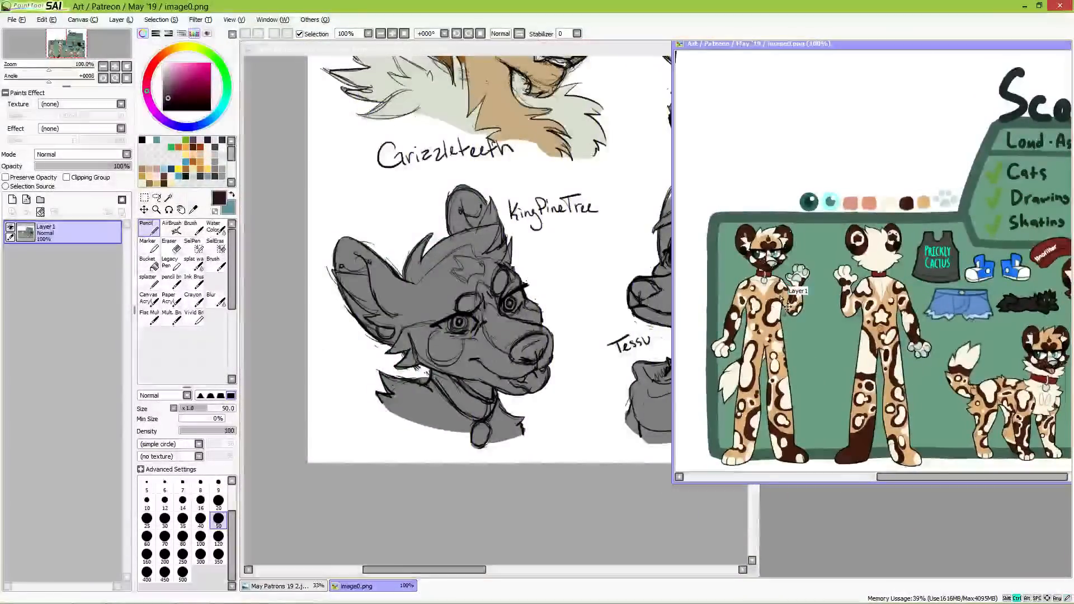
scroll(791, 327, "up", 1)
scroll(792, 328, "up", 1)
left_click_drag(806, 207, 959, 266)
scroll(959, 266, "down", 1)
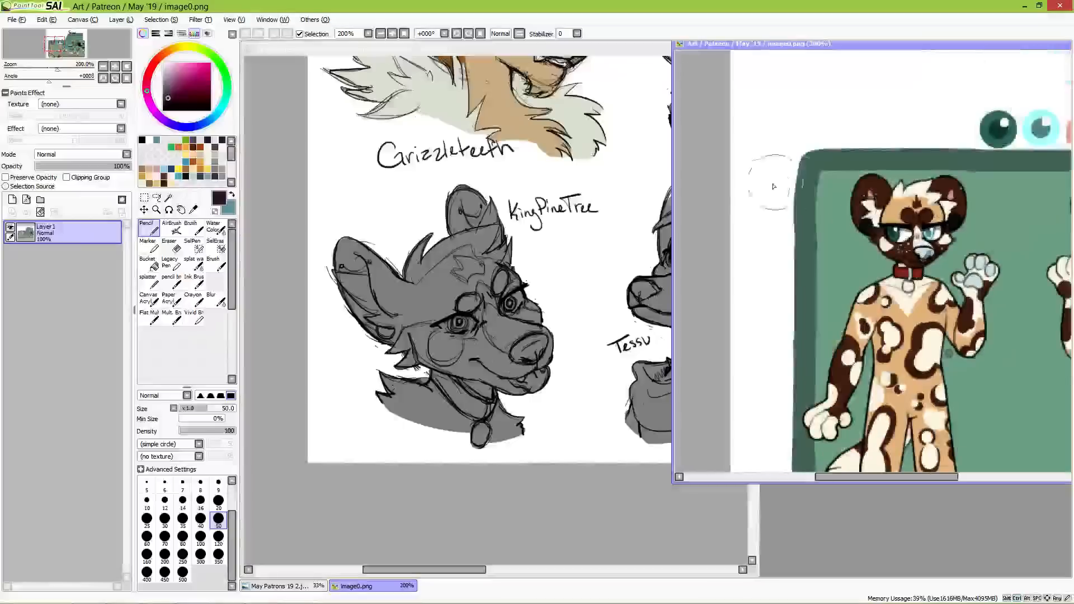
Step: Sample the light tan from the reference dog's fur and fill the entire round-eared dog bust at brush size 500
left_click(589, 54)
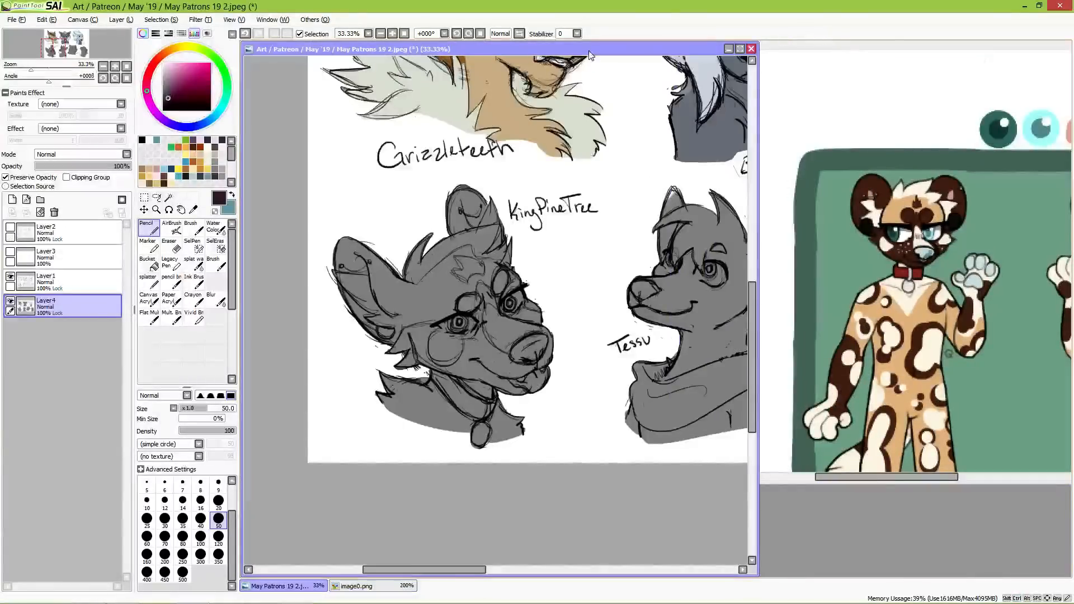
right_click(895, 208)
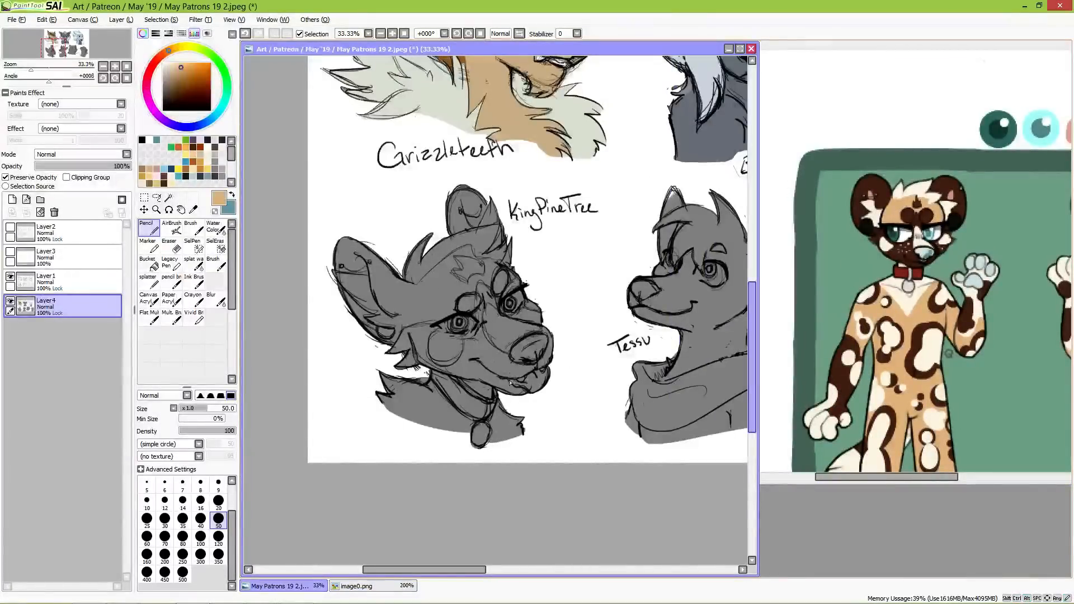
left_click(183, 573)
mouse_move(363, 263)
left_mouse_down()
mouse_move(420, 302)
mouse_move(440, 253)
mouse_move(506, 240)
mouse_move(537, 358)
mouse_move(420, 456)
mouse_move(523, 431)
mouse_move(476, 369)
left_mouse_up()
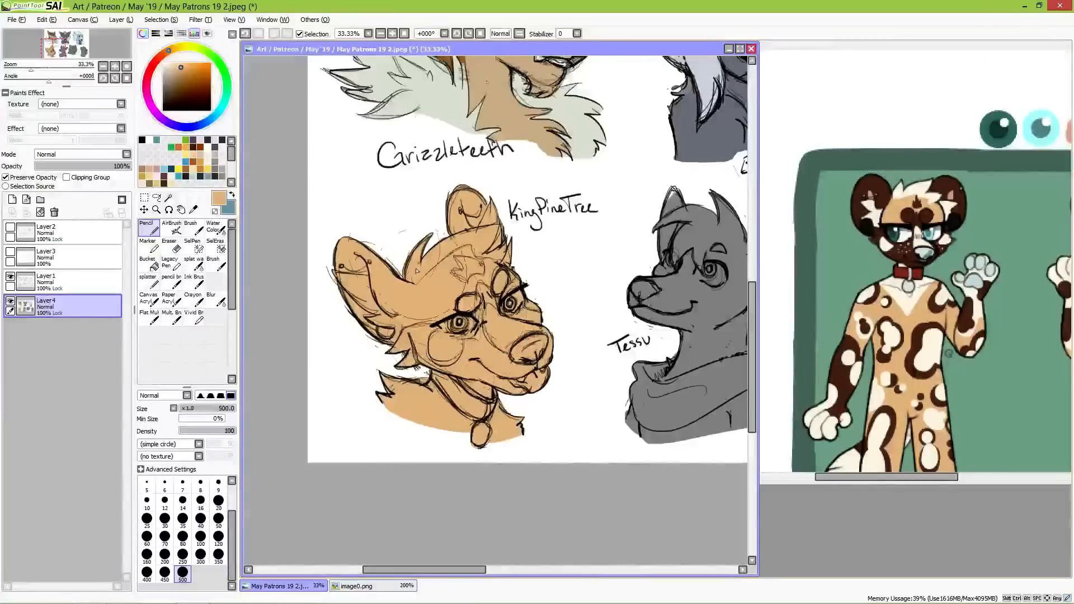
Step: Sample the dark brown from the reference dog's ear and fill both ears and the tuft beside the far ear at brush size 120
key("alt")
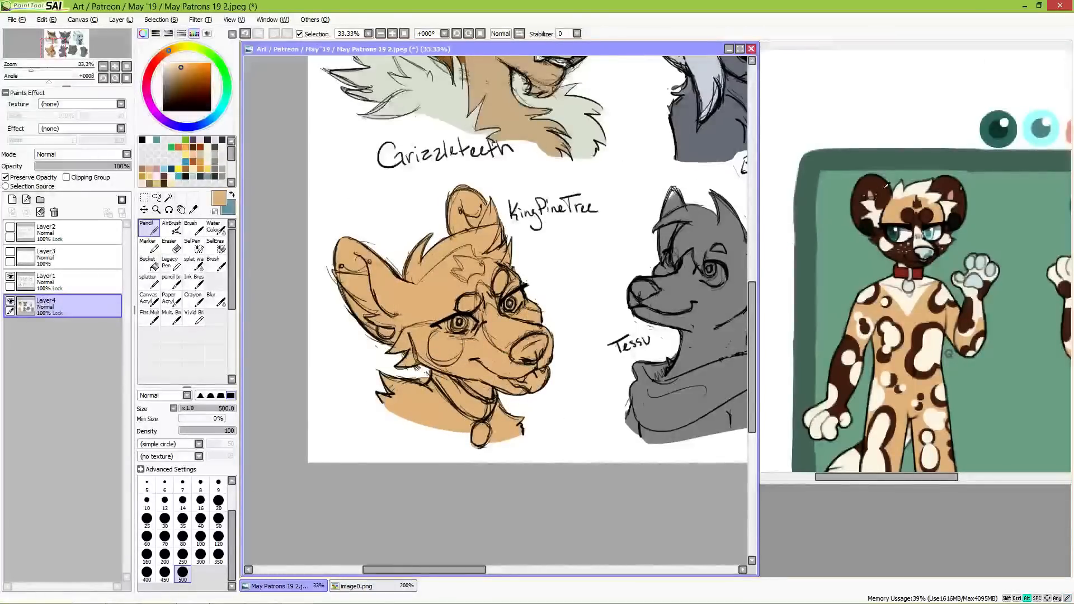
left_click(887, 186, "alt")
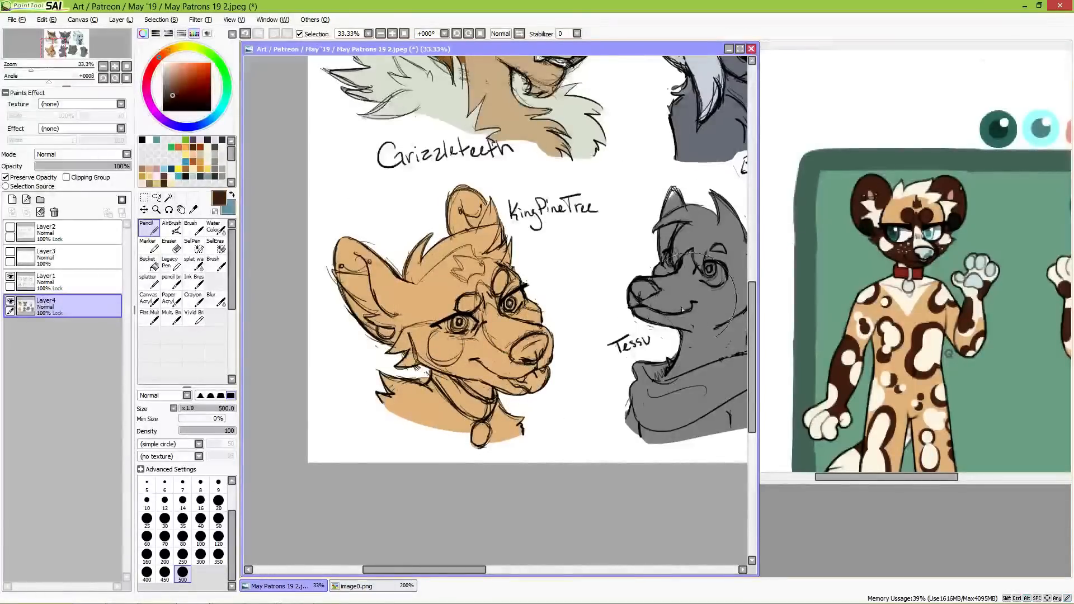
left_click(219, 520)
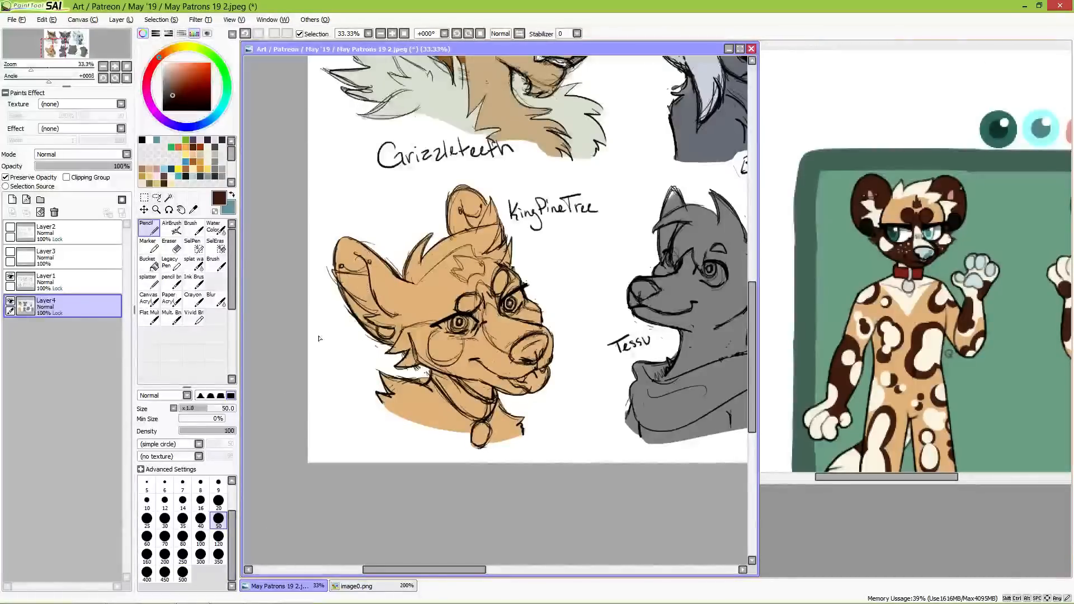
left_click(218, 536)
mouse_move(338, 235)
left_mouse_down()
mouse_move(348, 277)
mouse_move(363, 340)
mouse_move(373, 332)
mouse_move(373, 345)
mouse_move(390, 299)
mouse_move(394, 310)
mouse_move(390, 281)
mouse_move(402, 295)
mouse_move(382, 347)
mouse_move(398, 312)
mouse_move(389, 279)
left_mouse_up()
mouse_move(484, 193)
left_mouse_down()
mouse_move(455, 220)
mouse_move(444, 215)
mouse_move(442, 228)
mouse_move(487, 218)
mouse_move(475, 222)
mouse_move(475, 198)
mouse_move(504, 212)
mouse_move(508, 235)
mouse_move(505, 224)
mouse_move(489, 251)
mouse_move(504, 221)
left_mouse_up()
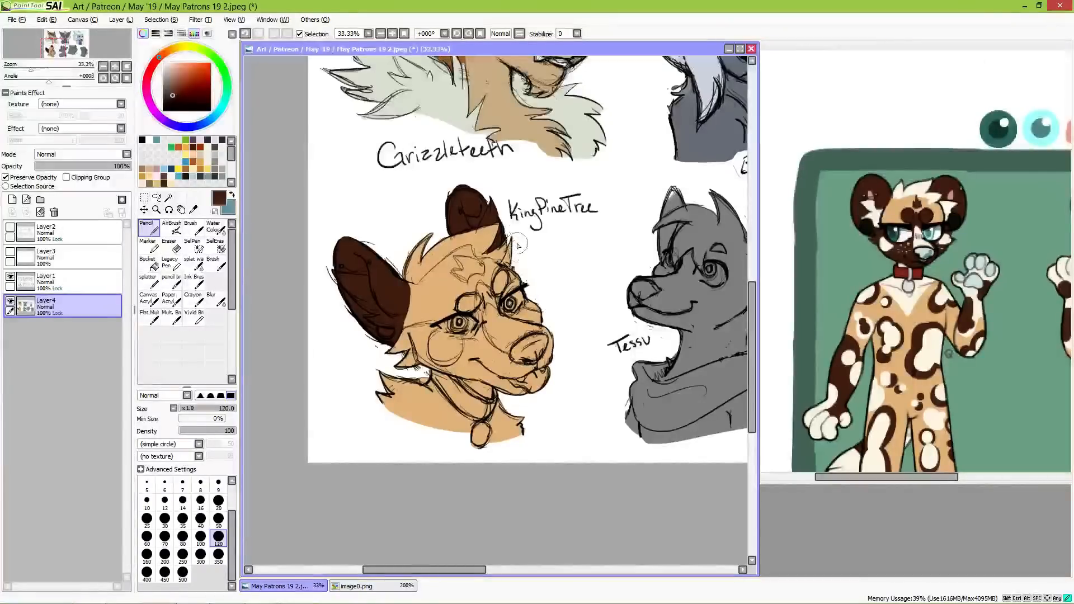
mouse_move(517, 243)
left_mouse_down()
mouse_move(506, 263)
mouse_move(519, 269)
left_mouse_up()
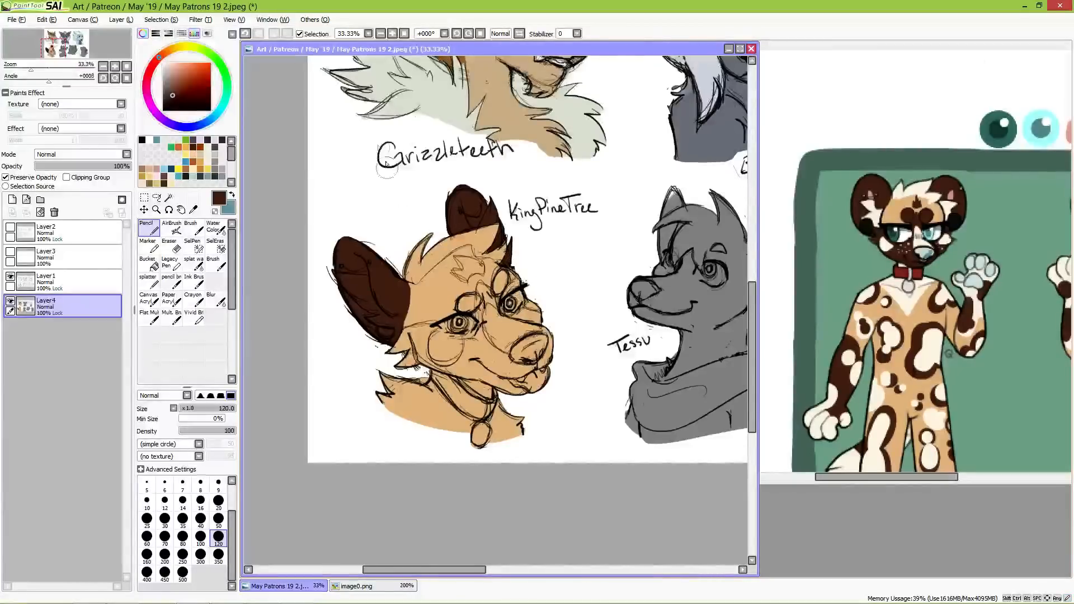
Step: Fill both eyebrow spots with dark brown, and paint the jagged forehead marking with the same colour at brush size 35
left_click_drag(473, 305, 473, 303)
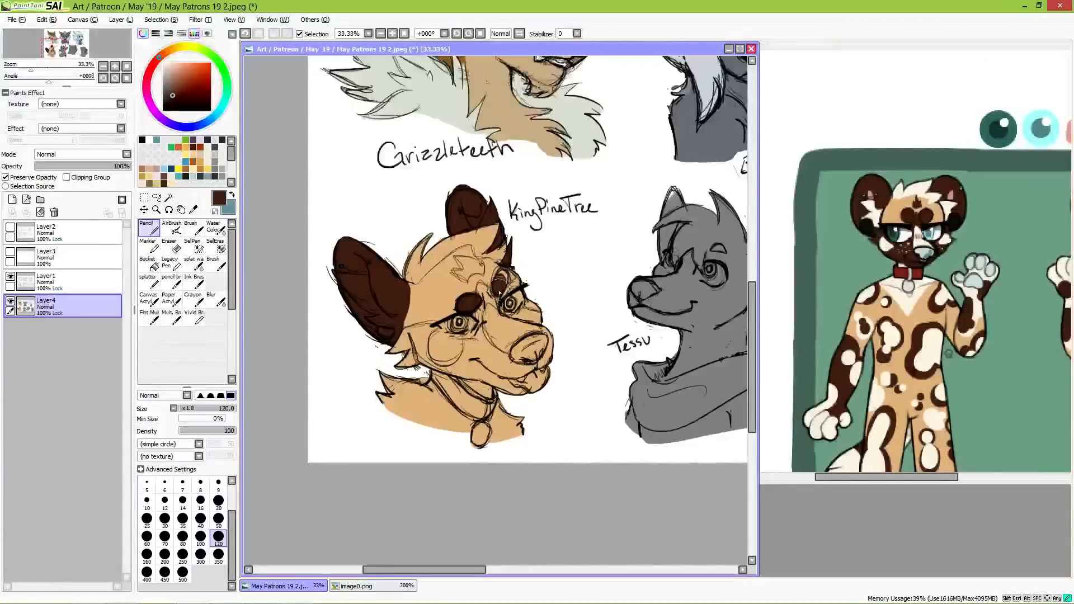
left_click_drag(498, 280, 499, 288)
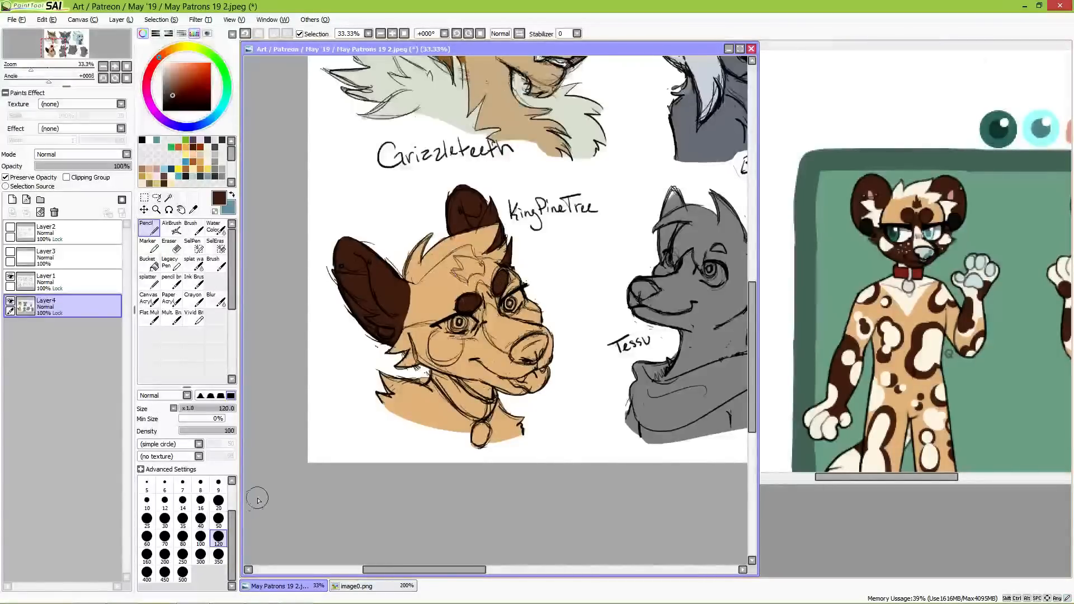
left_click(183, 518)
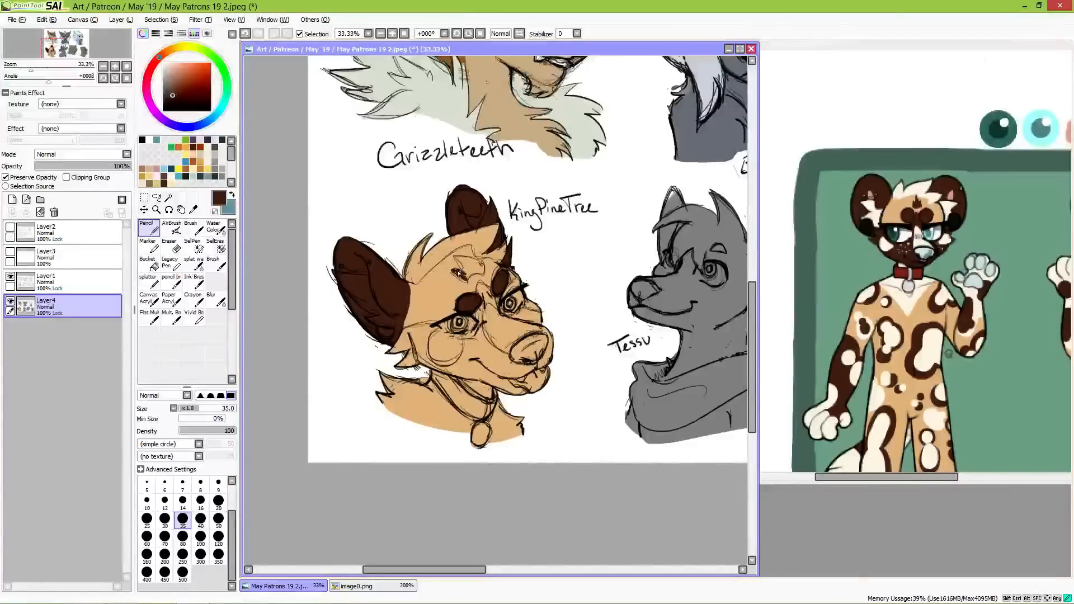
mouse_move(459, 263)
left_mouse_down()
mouse_move(467, 280)
mouse_move(463, 259)
mouse_move(481, 274)
mouse_move(469, 278)
left_mouse_up()
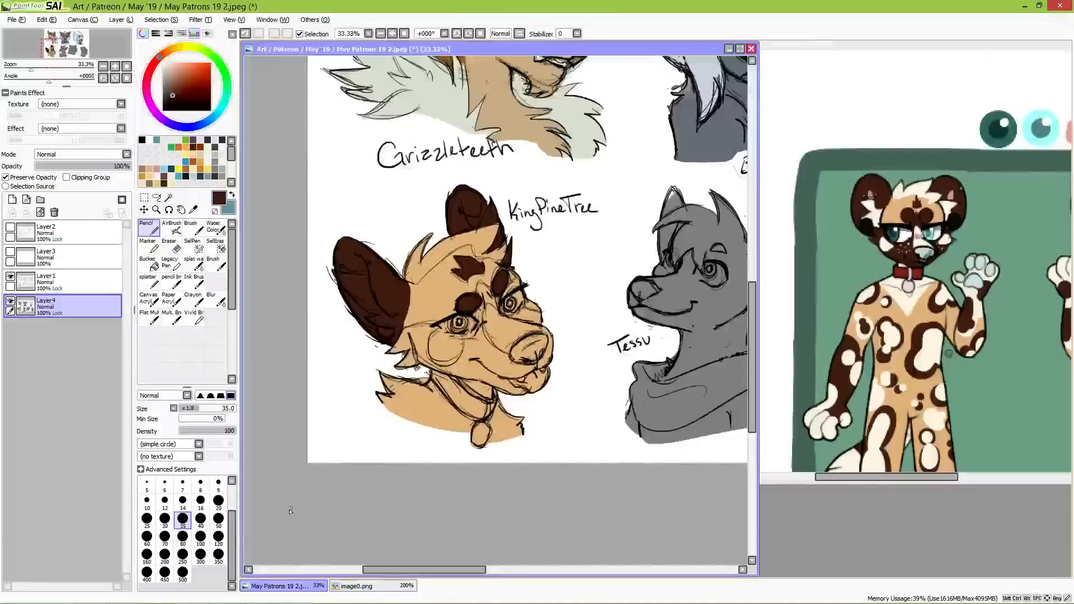
Step: Fill the round-eared dog's lower face, cheeks and muzzle with dark brown, edging at brush size 50 and filling at size 120
left_click(219, 519)
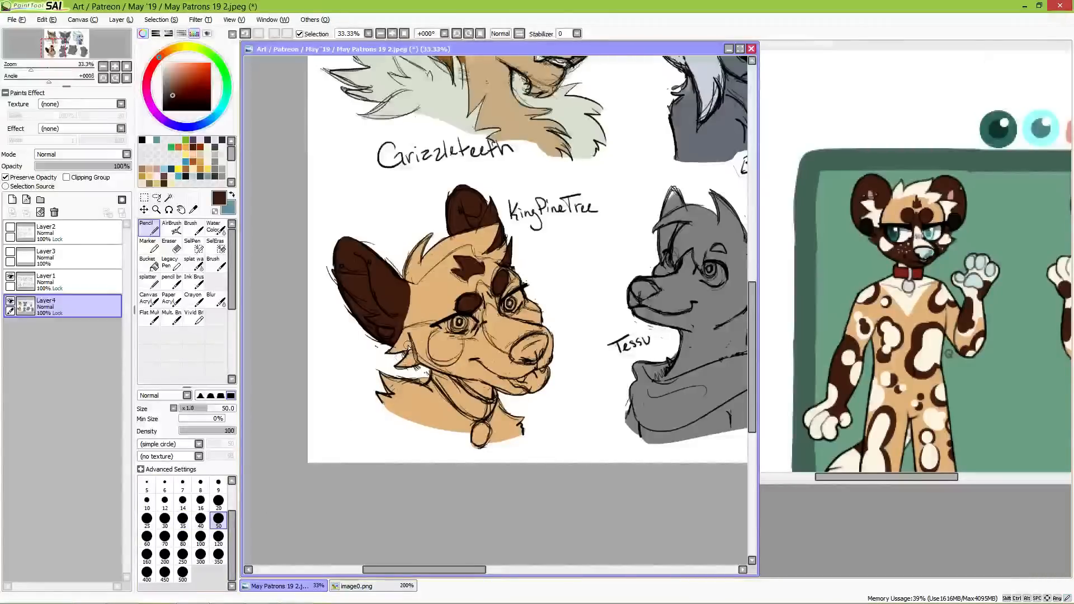
mouse_move(392, 353)
left_mouse_down()
mouse_move(439, 329)
mouse_move(401, 359)
mouse_move(418, 367)
mouse_move(435, 326)
mouse_move(439, 352)
mouse_move(409, 363)
mouse_move(525, 391)
mouse_move(464, 367)
left_mouse_up()
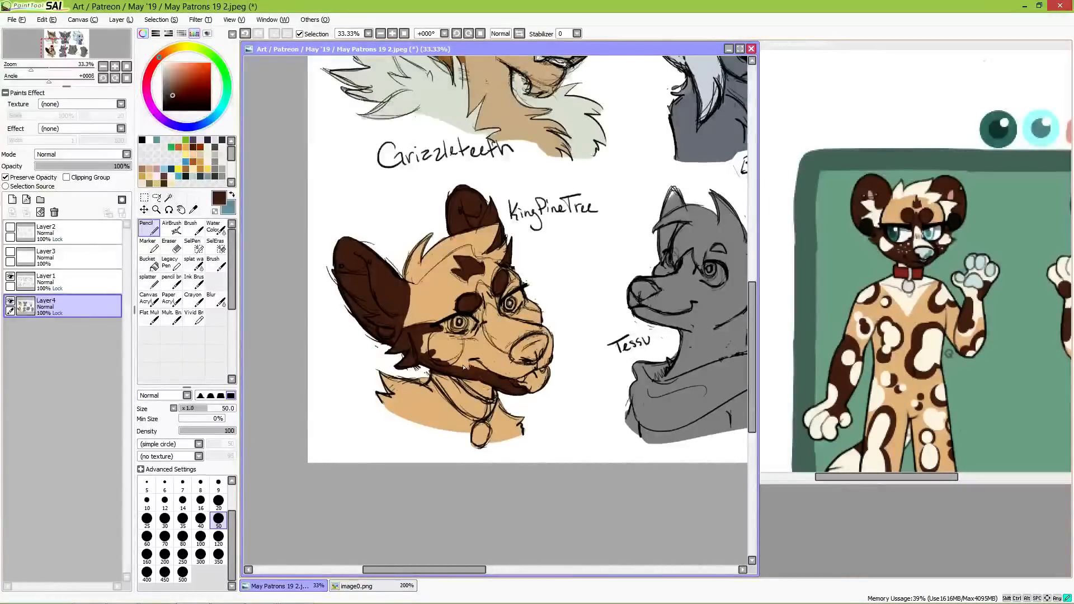
left_click(200, 518)
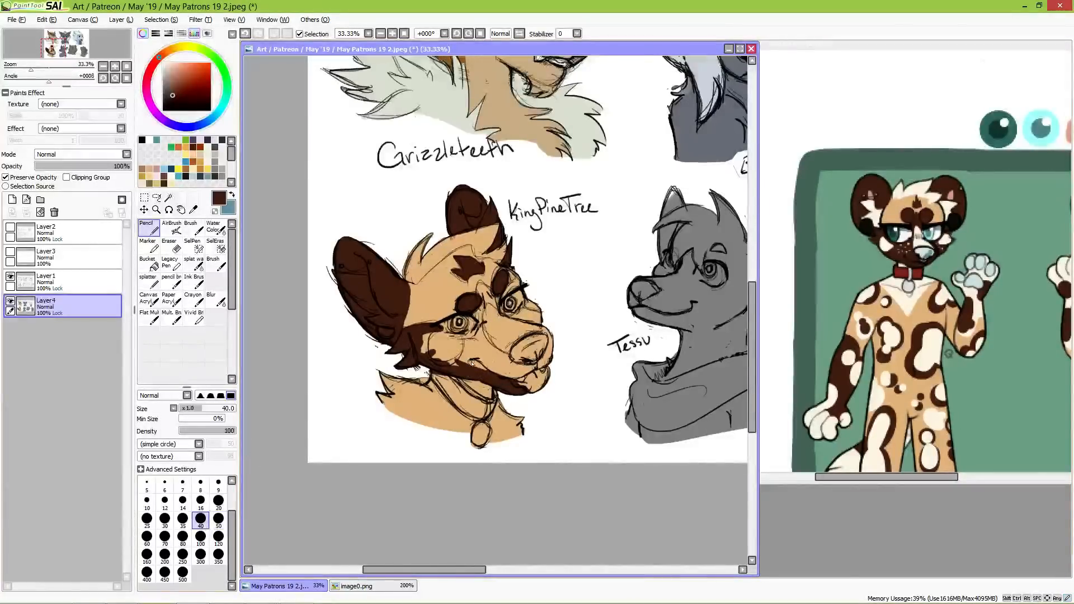
left_click(218, 536)
mouse_move(431, 342)
left_mouse_down()
mouse_move(476, 332)
mouse_move(484, 363)
mouse_move(532, 382)
mouse_move(523, 339)
mouse_move(542, 315)
mouse_move(503, 346)
mouse_move(486, 341)
mouse_move(497, 331)
mouse_move(487, 311)
mouse_move(477, 323)
mouse_move(480, 288)
mouse_move(478, 299)
mouse_move(482, 288)
mouse_move(524, 318)
left_mouse_up()
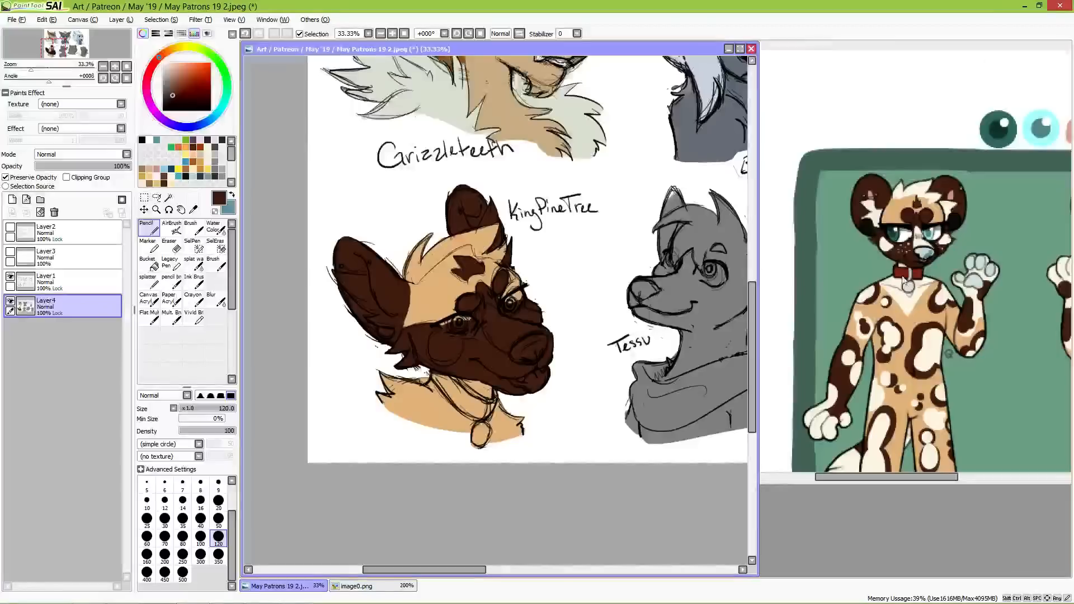
Step: Sample cream from the reference dog's hair and paint the head tuft, inner ear, both cheek spots and the muzzle bridge with it
left_click(917, 185, "alt")
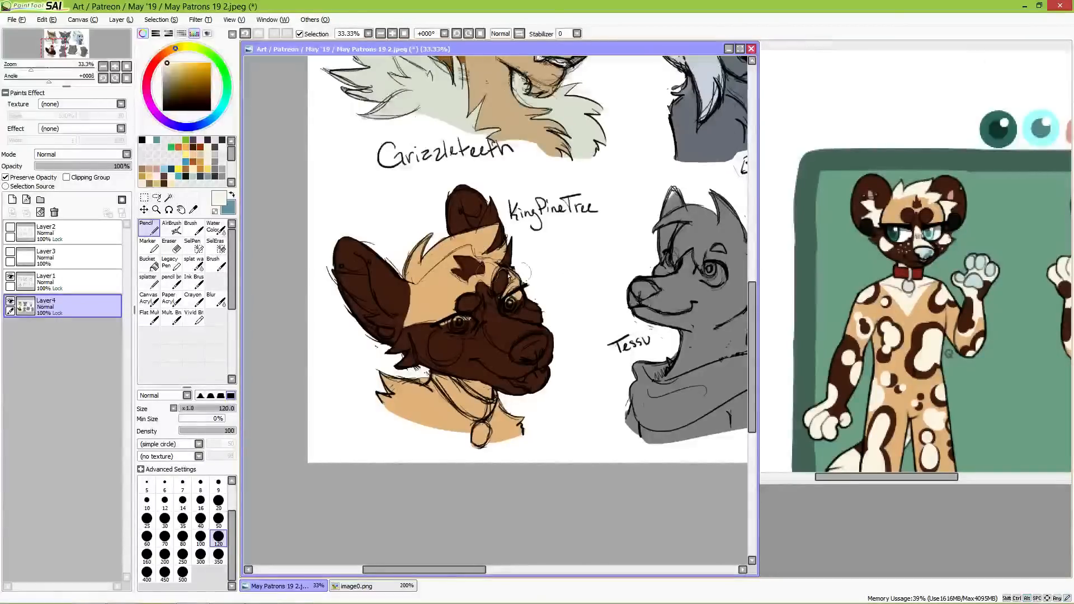
mouse_move(425, 288)
left_mouse_down()
mouse_move(419, 239)
mouse_move(409, 267)
mouse_move(417, 279)
mouse_move(429, 228)
mouse_move(418, 273)
mouse_move(497, 225)
mouse_move(462, 241)
mouse_move(483, 235)
mouse_move(478, 252)
mouse_move(494, 232)
mouse_move(480, 257)
mouse_move(507, 244)
mouse_move(498, 259)
mouse_move(512, 216)
mouse_move(478, 226)
mouse_move(487, 202)
mouse_move(506, 226)
mouse_move(494, 198)
mouse_move(485, 226)
mouse_move(495, 225)
mouse_move(490, 244)
mouse_move(495, 225)
mouse_move(491, 244)
mouse_move(513, 263)
left_mouse_up()
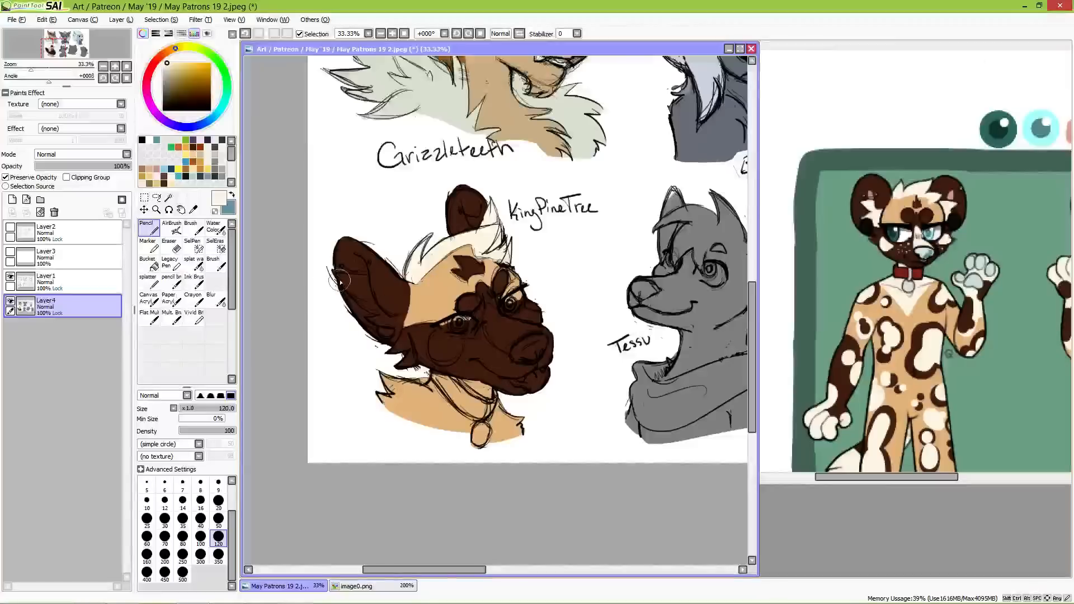
mouse_move(331, 272)
left_mouse_down()
mouse_move(365, 285)
mouse_move(342, 280)
mouse_move(373, 308)
mouse_move(367, 280)
mouse_move(376, 311)
mouse_move(359, 295)
mouse_move(391, 321)
mouse_move(370, 317)
mouse_move(381, 324)
mouse_move(408, 300)
left_mouse_up()
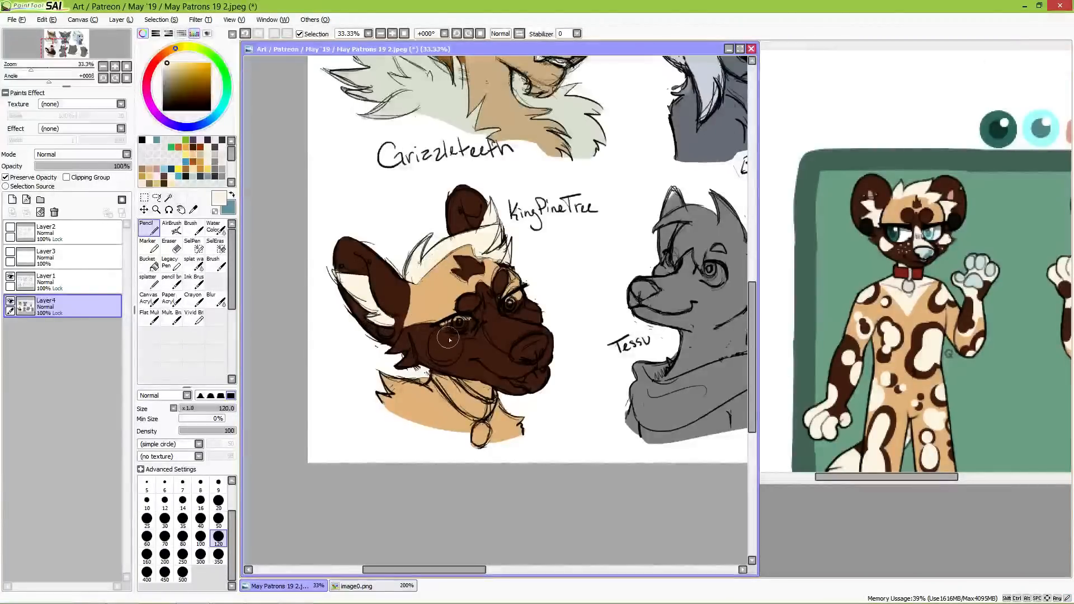
mouse_move(447, 336)
left_mouse_down()
mouse_move(438, 357)
mouse_move(455, 342)
left_mouse_up()
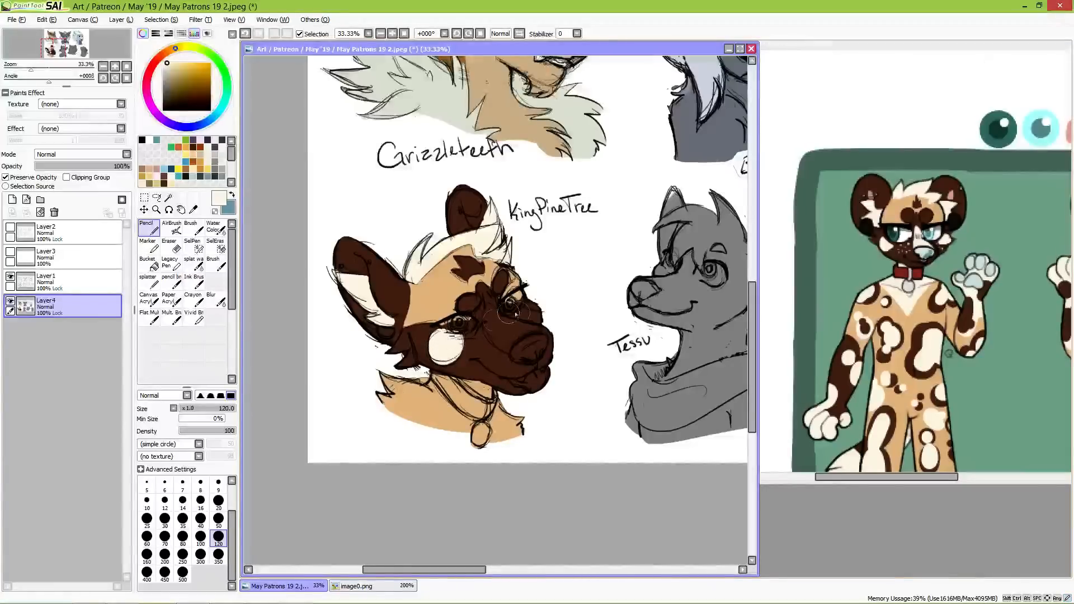
left_click_drag(528, 304, 535, 303)
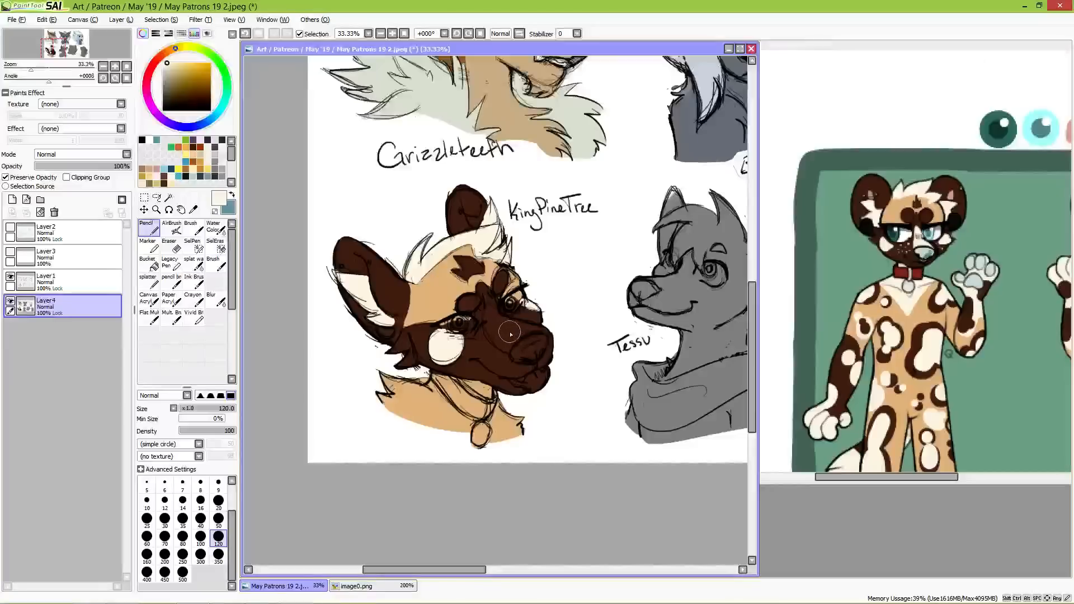
mouse_move(491, 317)
left_mouse_down()
mouse_move(536, 336)
mouse_move(496, 328)
mouse_move(512, 343)
mouse_move(492, 326)
mouse_move(526, 342)
left_mouse_up()
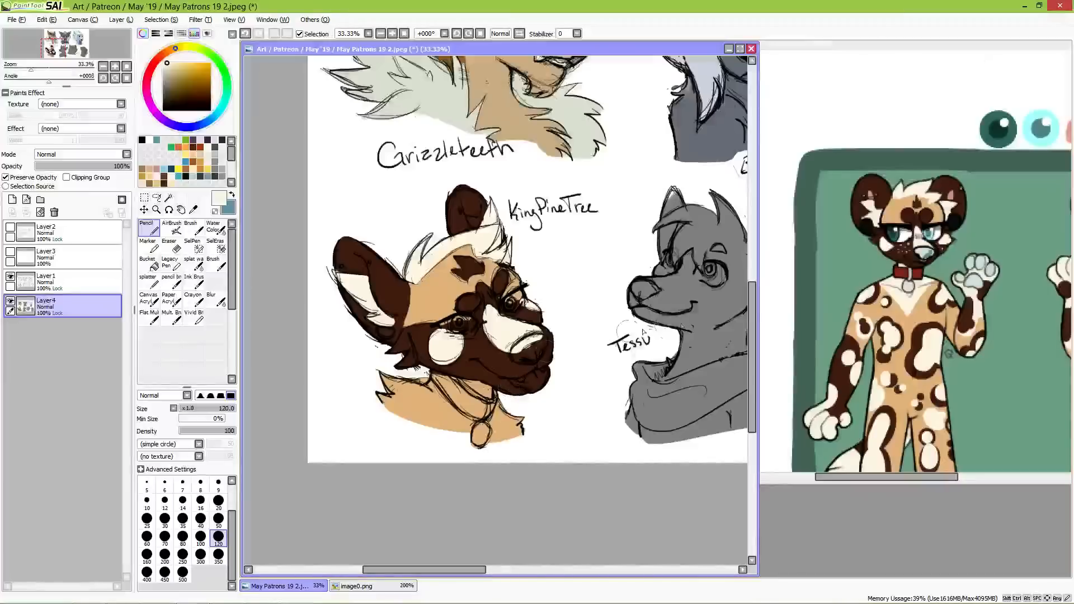
Step: Fill the dog's neck and chest with cream, and paint the collar with red sampled from the reference collar
left_click(900, 273, "alt")
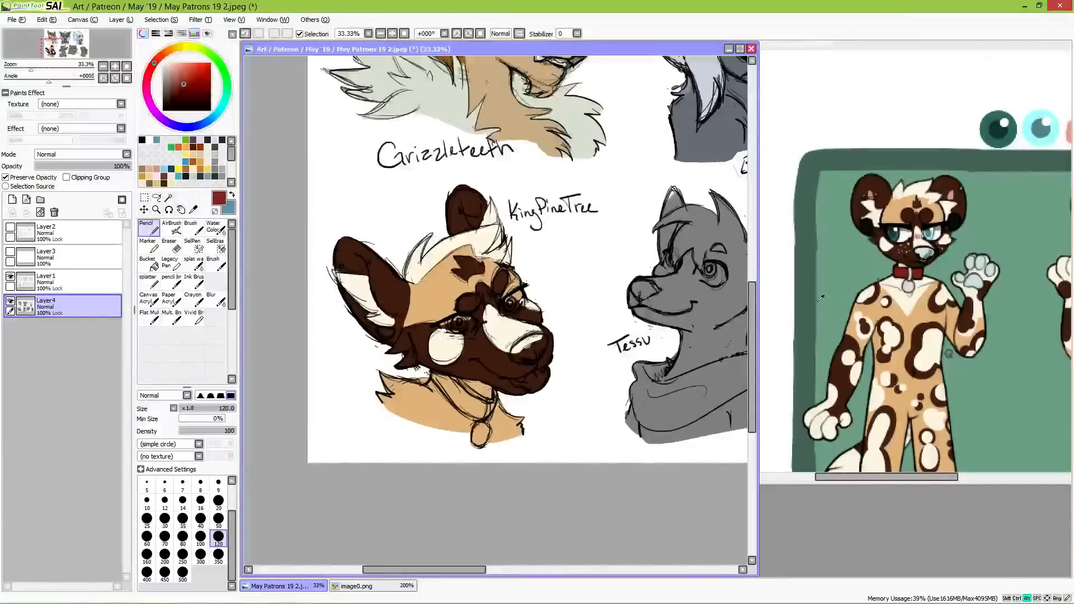
mouse_move(440, 396)
left_mouse_down()
mouse_move(429, 376)
mouse_move(461, 395)
left_mouse_up()
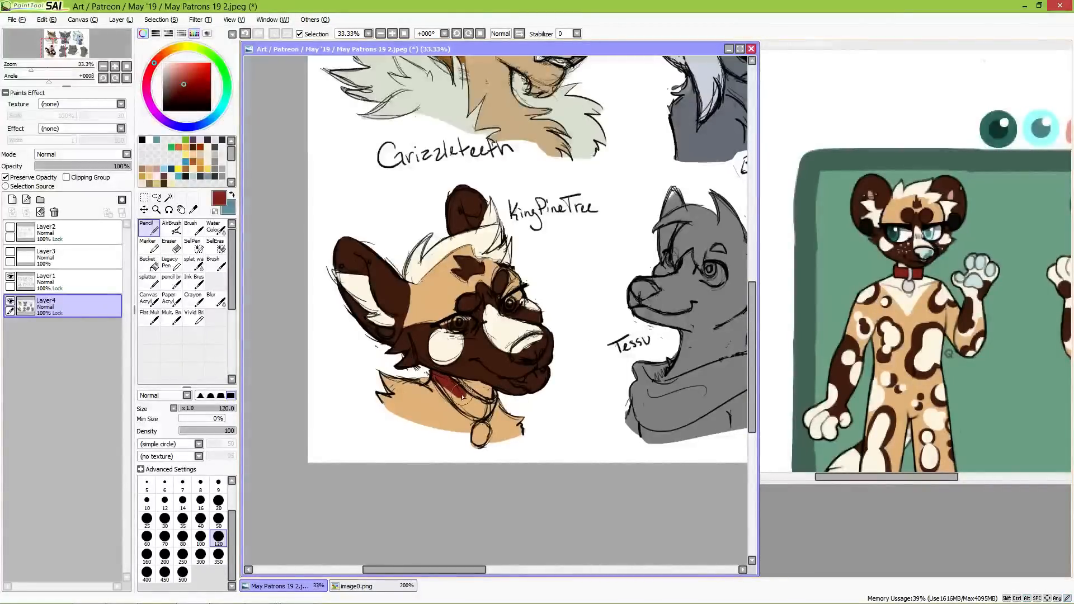
left_click(417, 413, "alt")
mouse_move(396, 404)
left_mouse_down()
mouse_move(422, 370)
mouse_move(531, 368)
mouse_move(519, 342)
mouse_move(382, 422)
mouse_move(373, 385)
mouse_move(435, 407)
mouse_move(405, 386)
mouse_move(484, 394)
mouse_move(468, 392)
mouse_move(518, 423)
mouse_move(471, 443)
mouse_move(447, 425)
left_mouse_up()
left_click(507, 344, "alt")
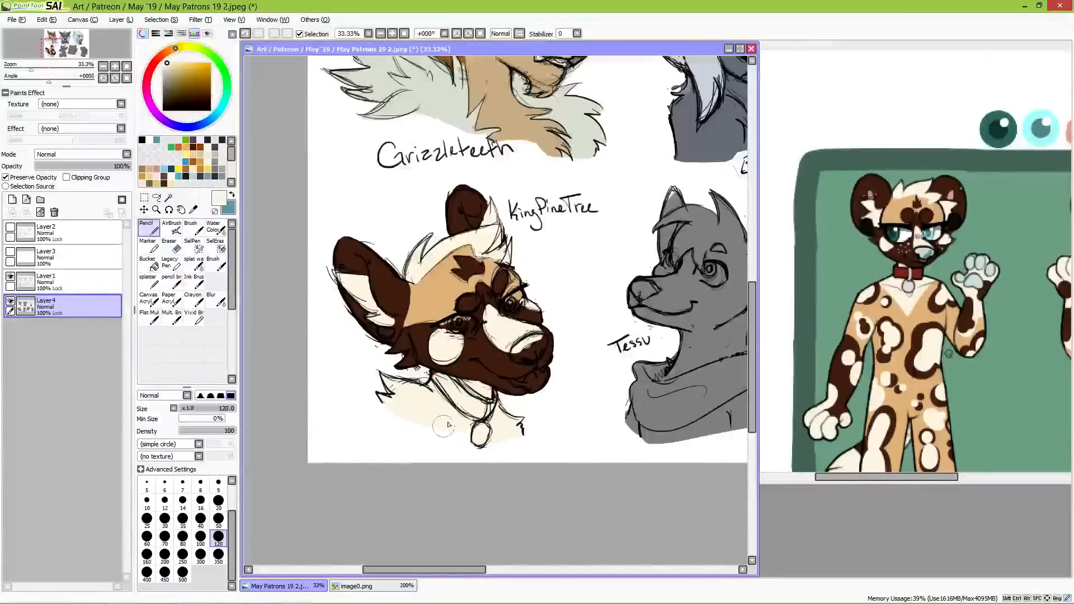
left_click(909, 273, "alt")
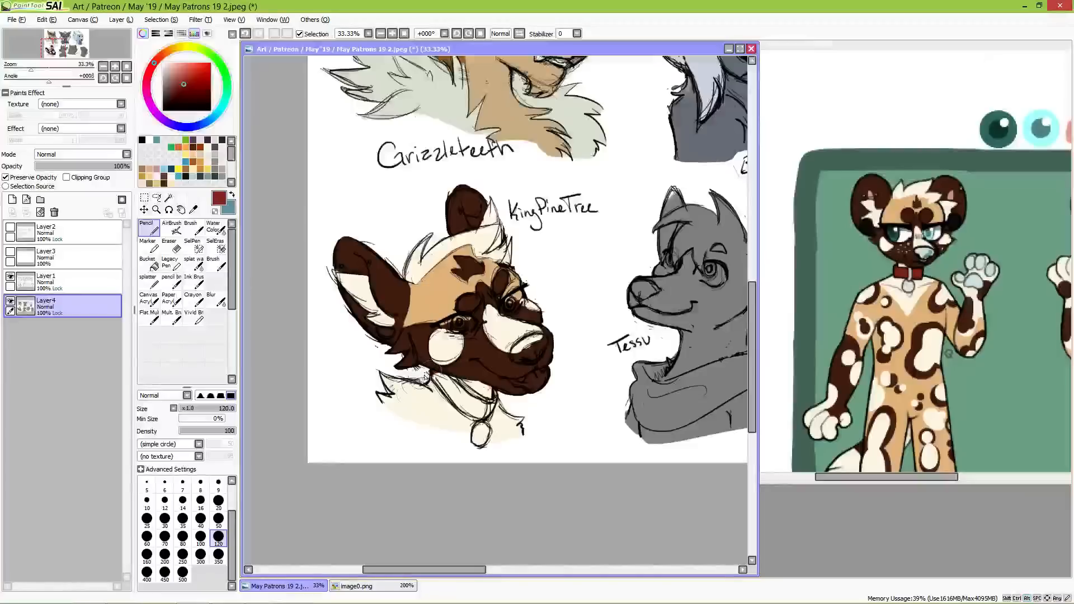
mouse_move(425, 377)
left_mouse_down()
mouse_move(453, 384)
mouse_move(476, 414)
mouse_move(447, 391)
mouse_move(481, 417)
mouse_move(459, 386)
mouse_move(490, 402)
left_mouse_up()
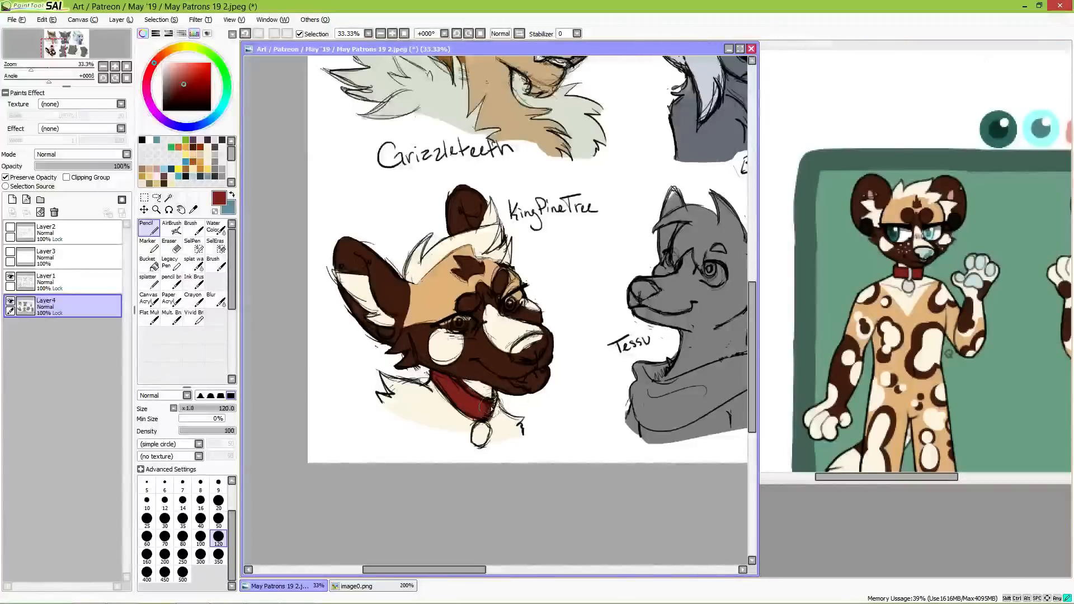
Step: Paint the collar tag light grey and the nose pale blue at brush size 50, sampling both colours from the reference dog
left_click(218, 519)
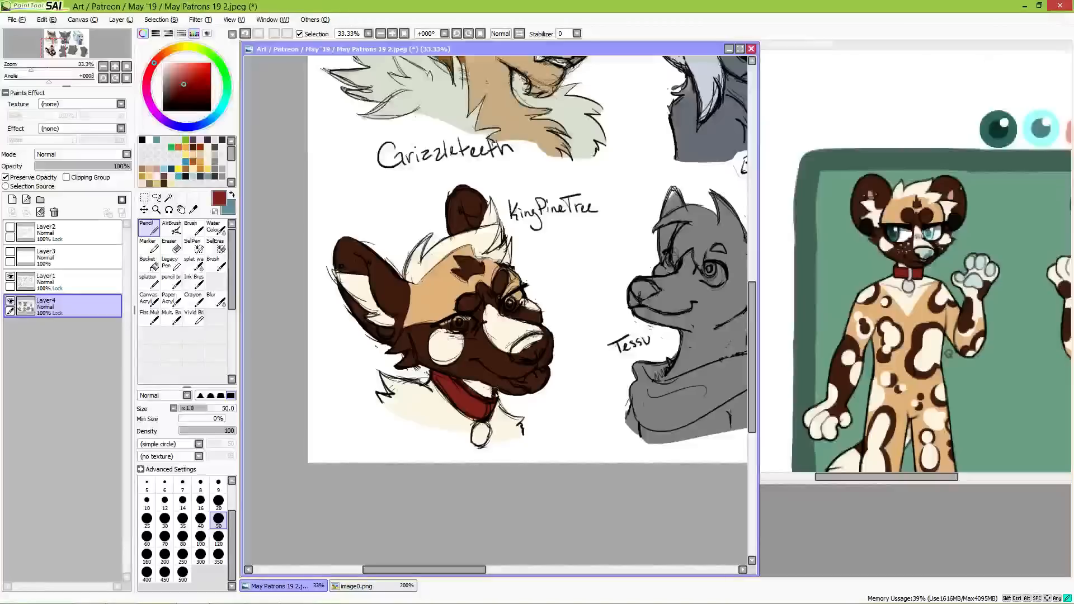
left_click(909, 287, "alt")
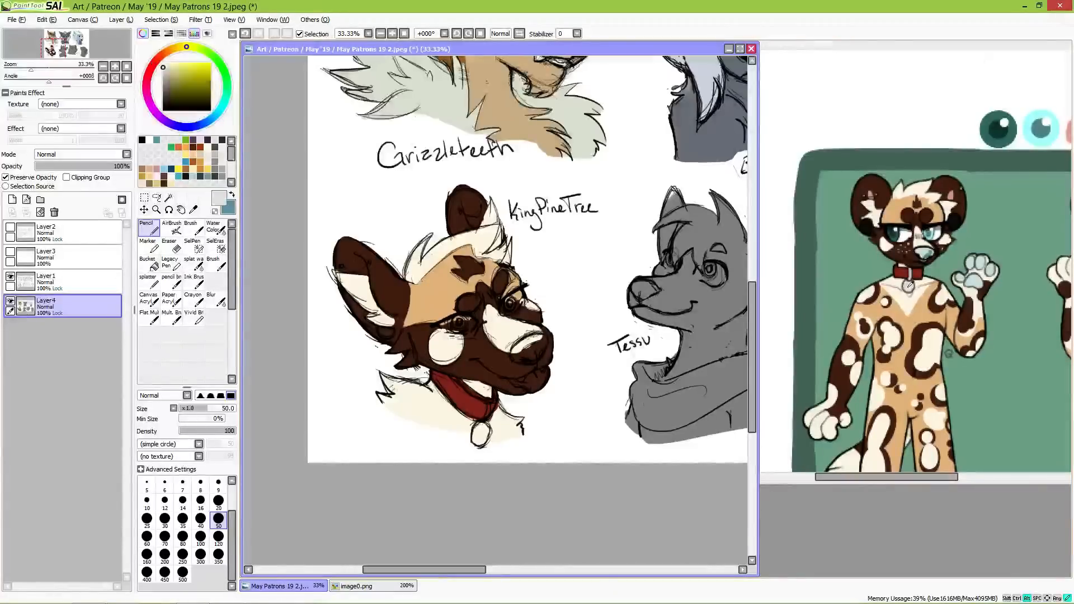
left_click_drag(482, 429, 477, 442)
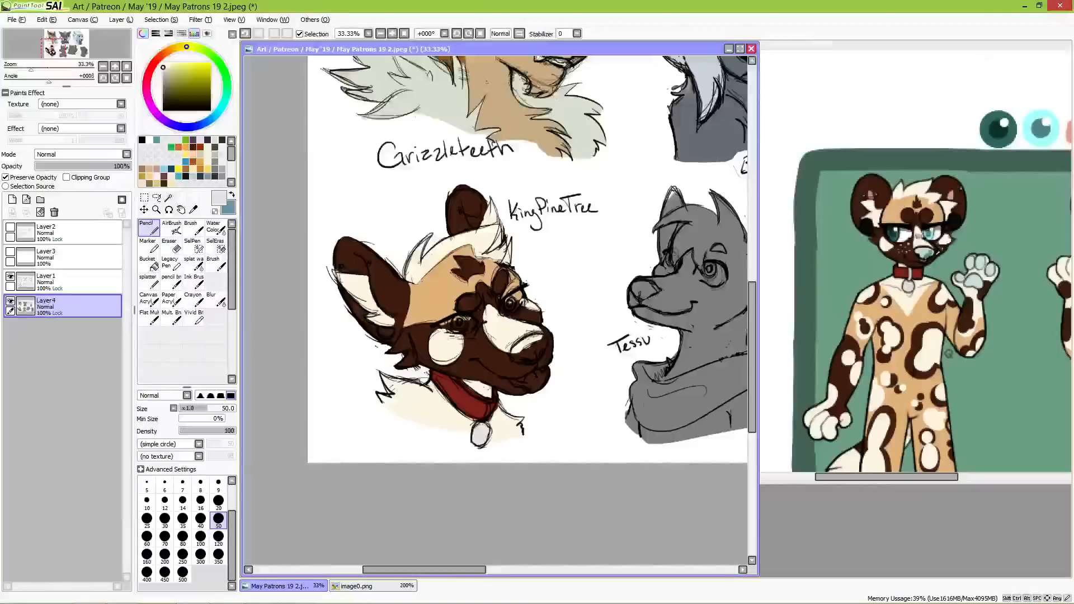
left_click(929, 249, "alt")
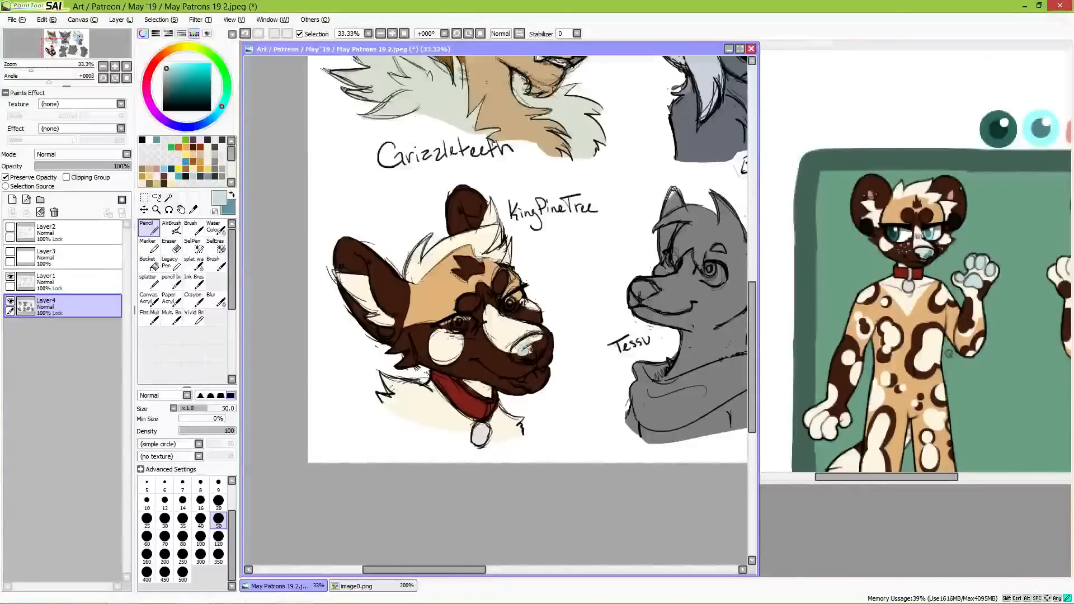
mouse_move(516, 354)
left_mouse_down()
mouse_move(532, 340)
mouse_move(526, 358)
mouse_move(543, 350)
left_mouse_up()
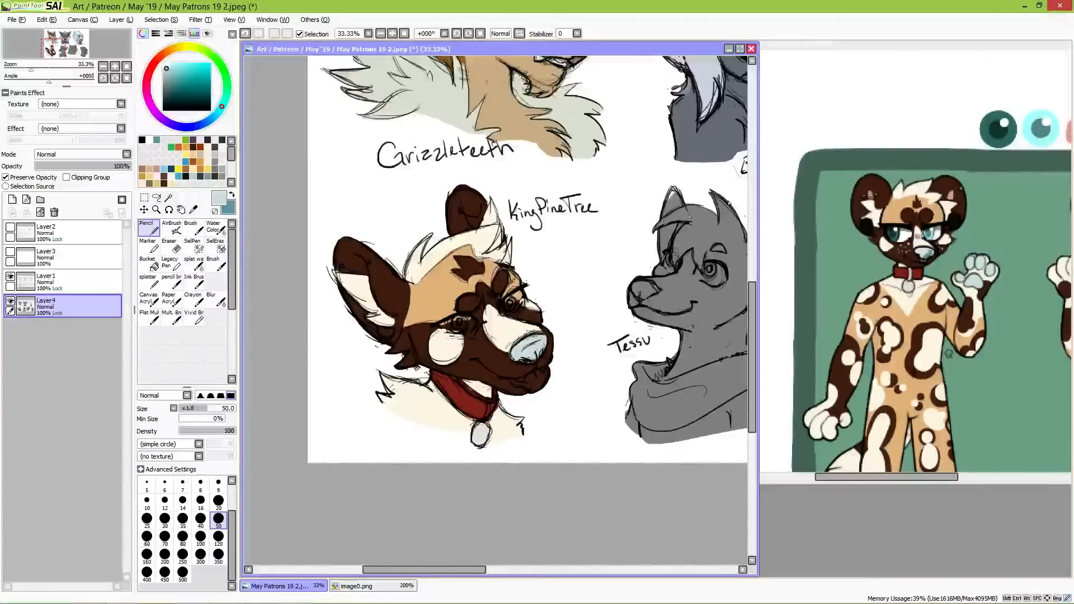
Step: Fill the whites of both eyes and paint the irises dark teal, using colours sampled from the reference dog's eyes
left_click(912, 237, "alt")
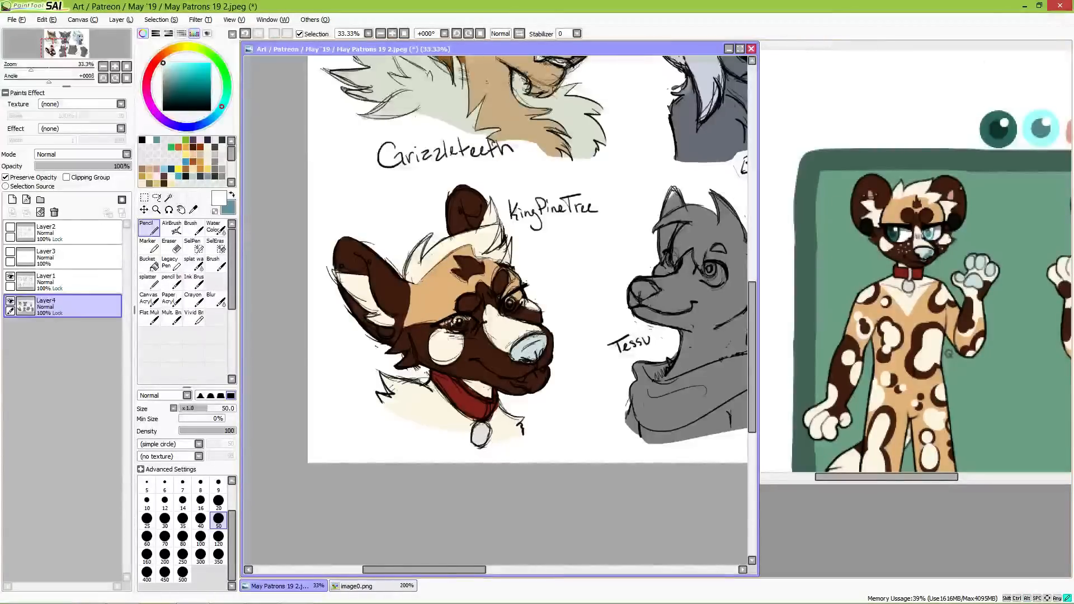
left_click_drag(452, 325, 462, 323)
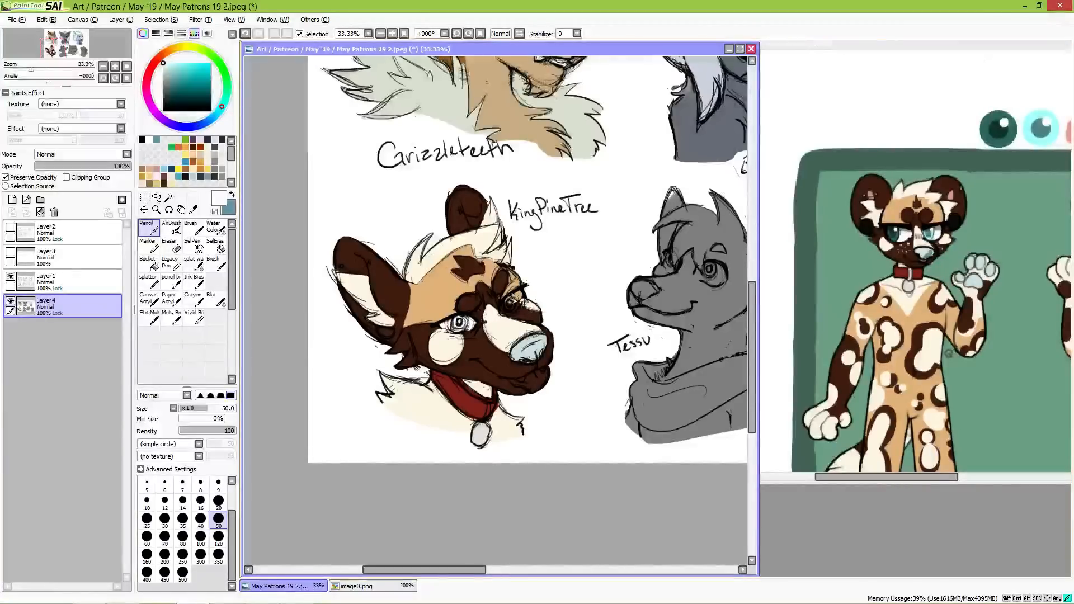
mouse_move(519, 297)
left_mouse_down()
mouse_move(509, 305)
mouse_move(519, 297)
left_mouse_up()
left_click(897, 236, "alt")
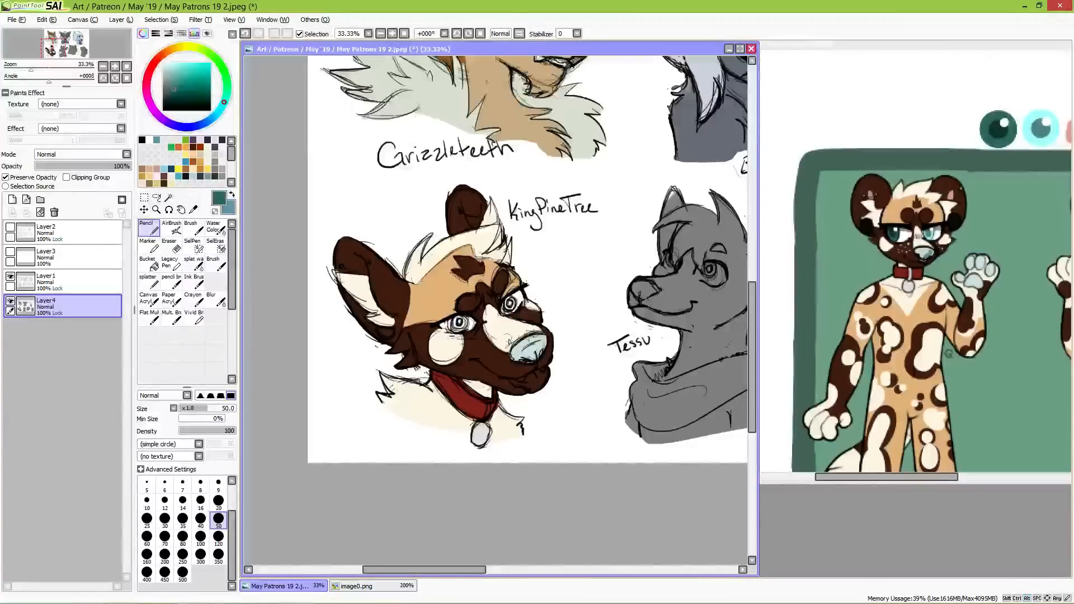
left_click_drag(462, 322, 460, 324)
left_click_drag(512, 302, 509, 302)
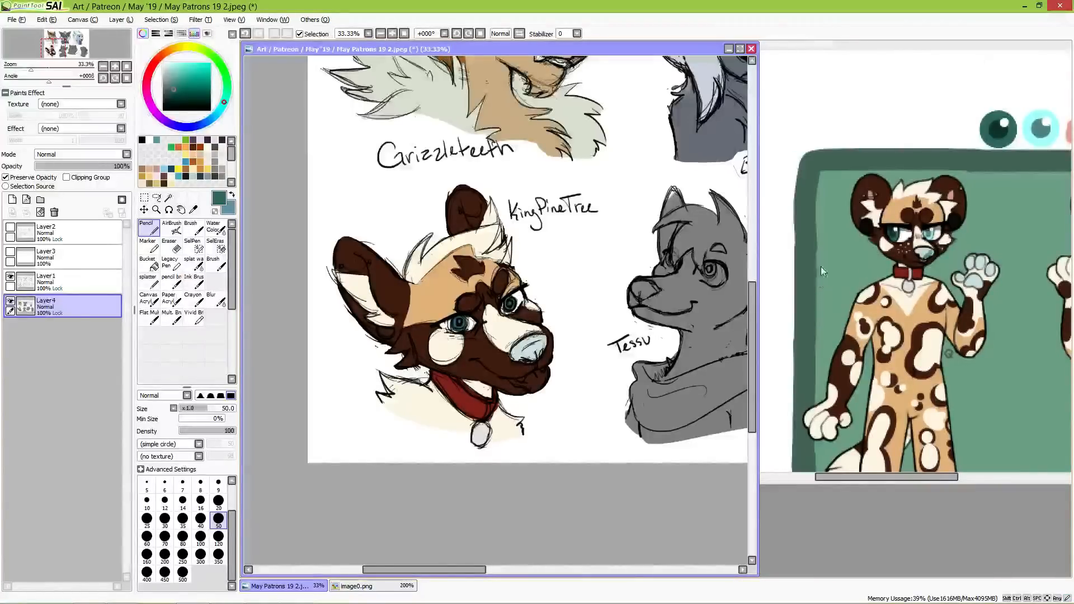
Step: Draw the ear rings on both ears in grey sampled from the reference, and paint the dog's teeth white
left_click(869, 222, "alt")
left_click(871, 193, "alt")
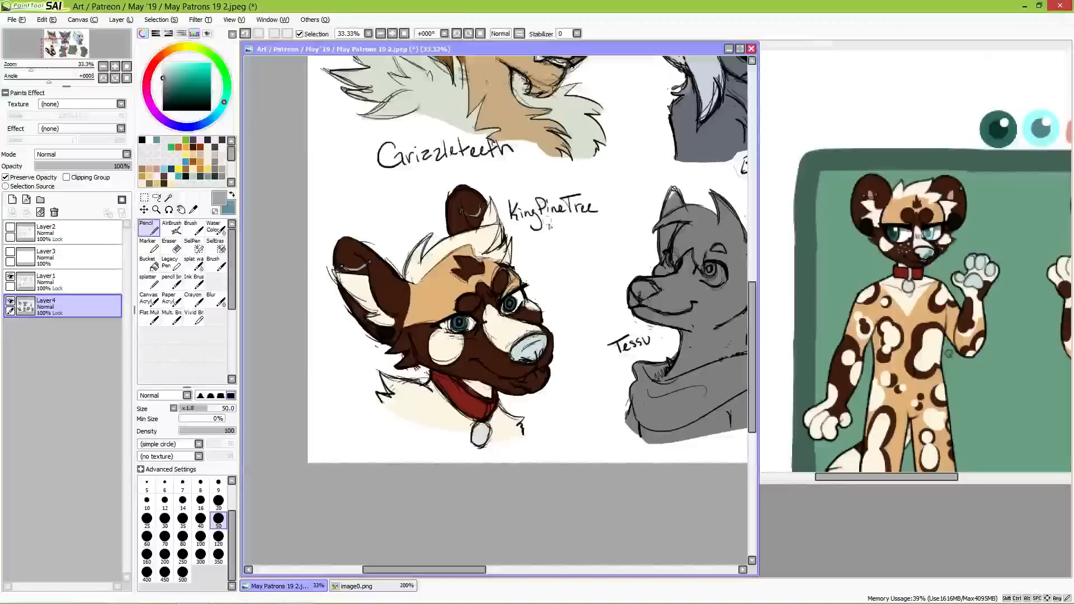
left_click_drag(168, 75, 152, 47)
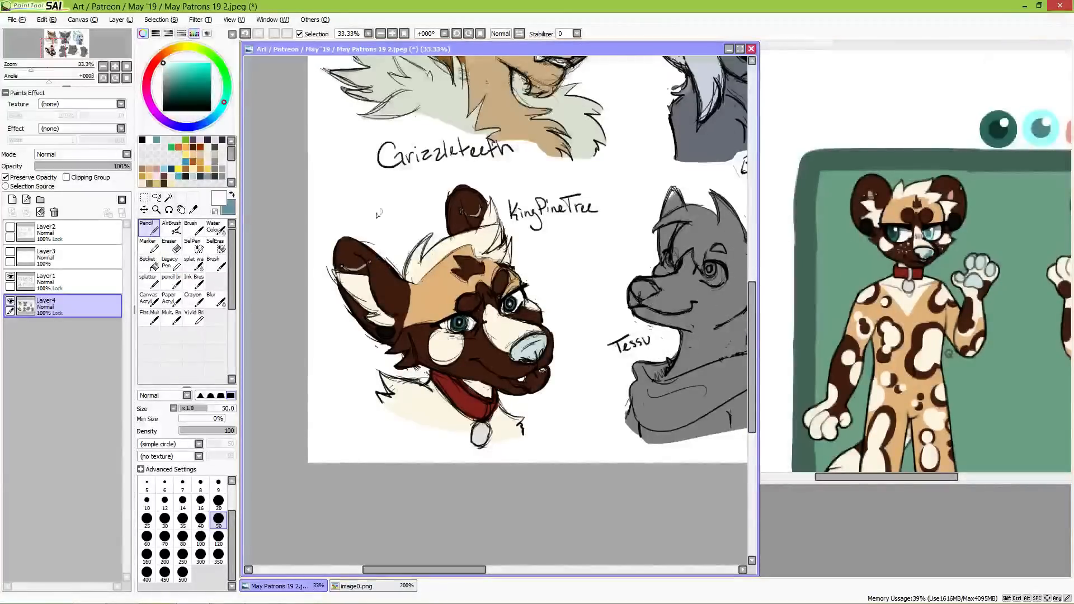
Step: Sample the reddish brown from the Grizzleteeth bust's nose and fill the round-eared dog's tongue with it
left_click_drag(597, 184, 580, 260)
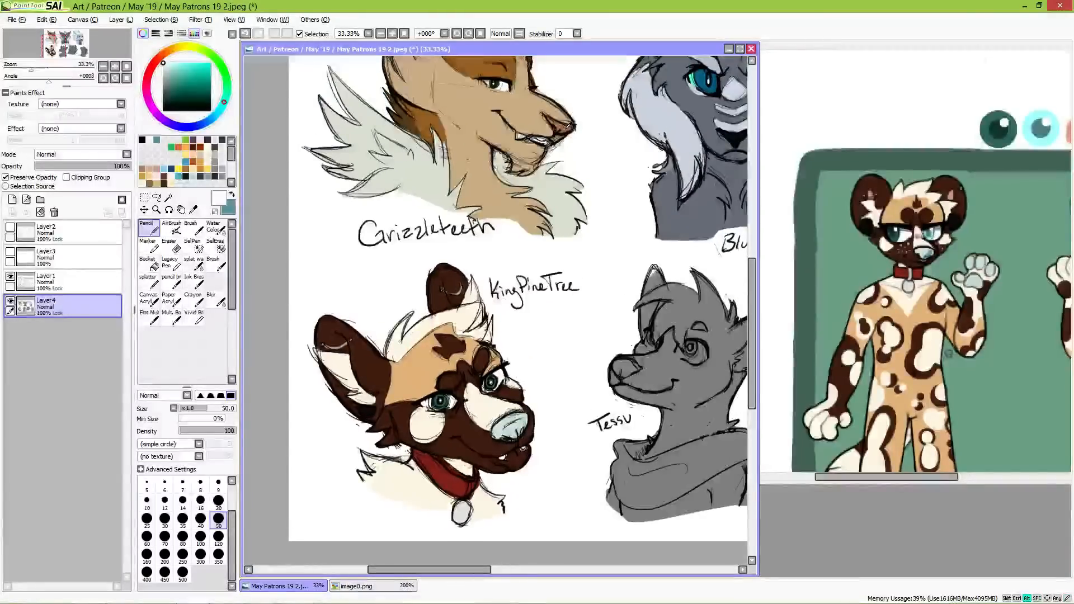
left_click(569, 125, "alt")
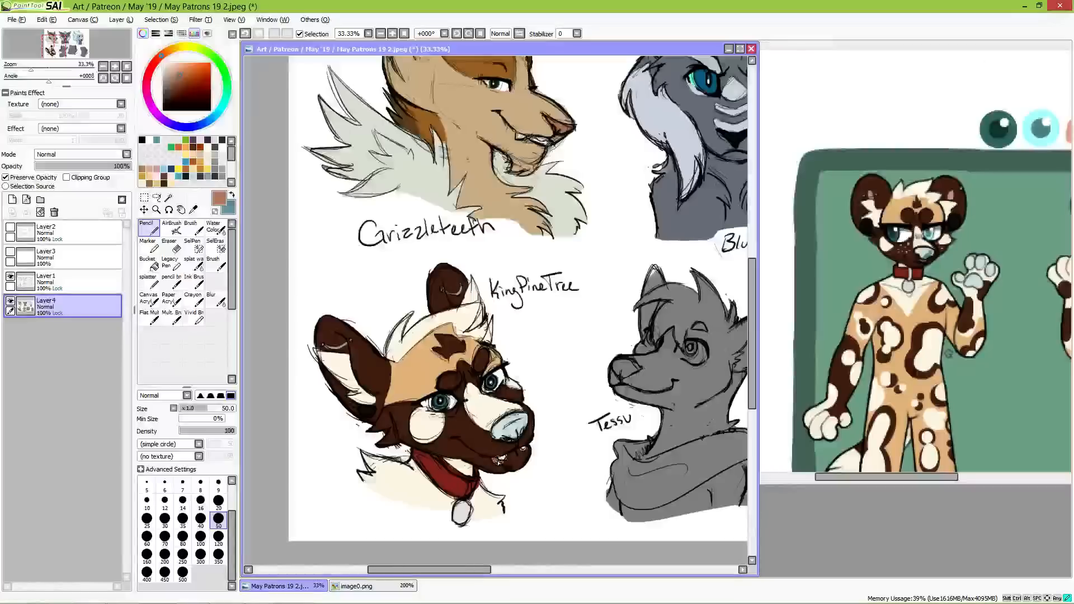
left_click_drag(496, 463, 519, 458)
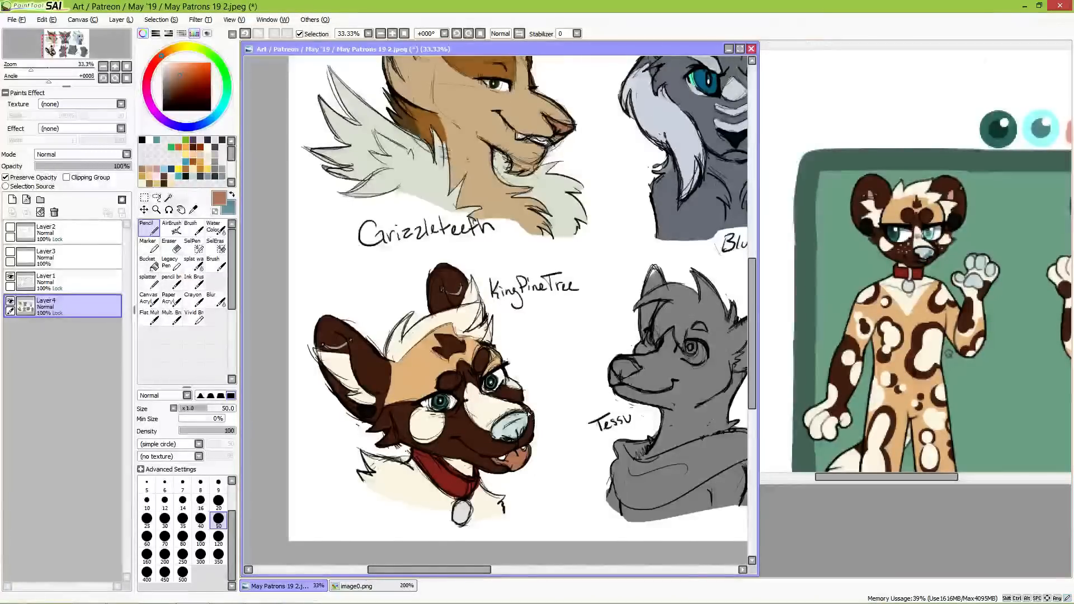
Step: Dot cream freckles on the dark brown muzzle beside the dog's near cheek spot
left_click_drag(582, 400, 535, 281)
left_click_drag(571, 357, 573, 384)
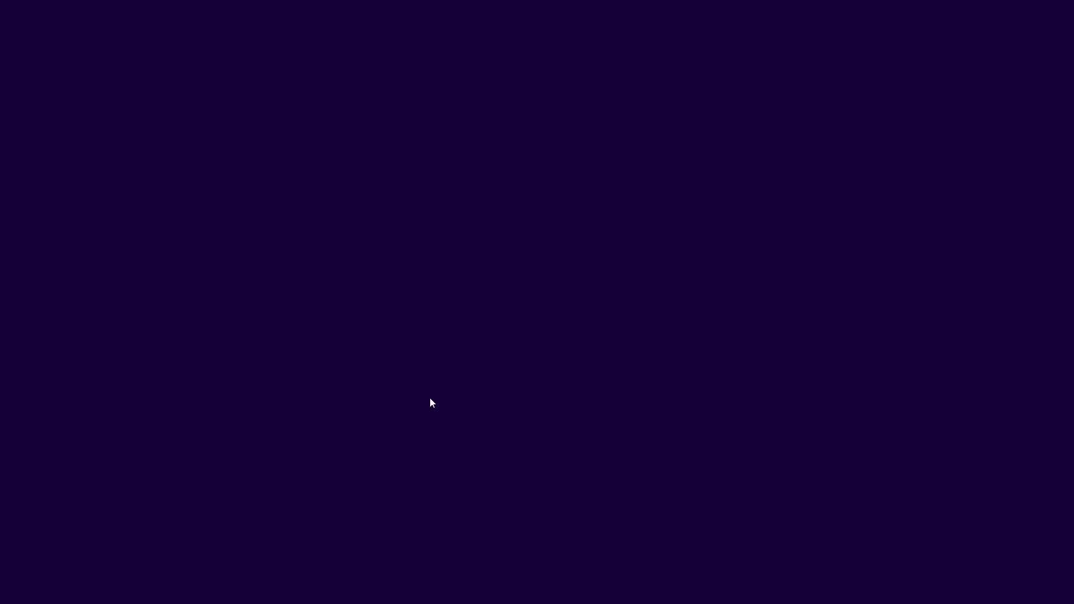
key("super")
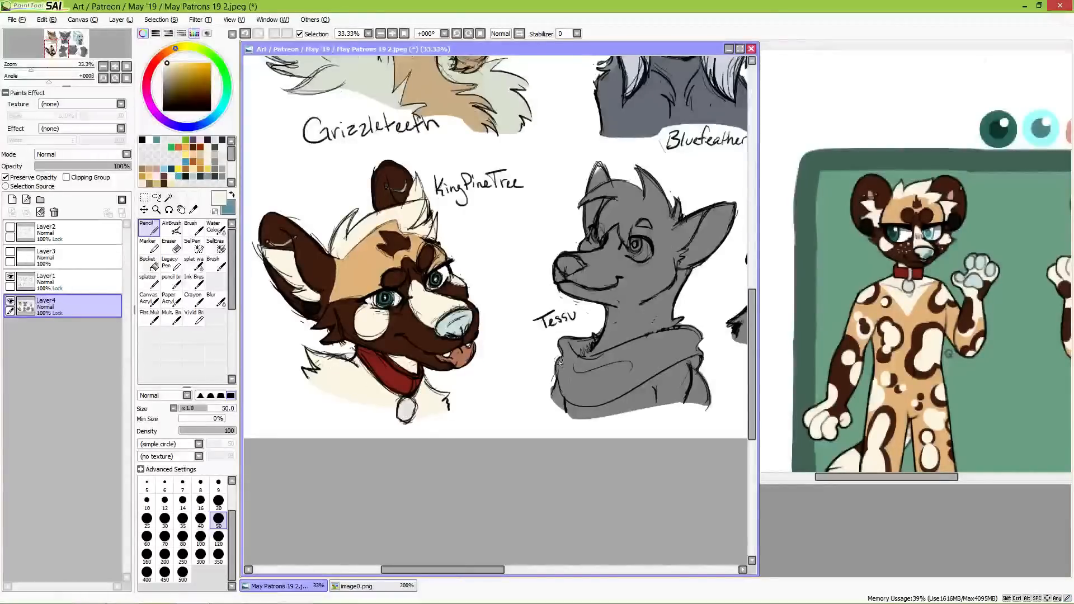
left_click_drag(562, 385, 589, 385)
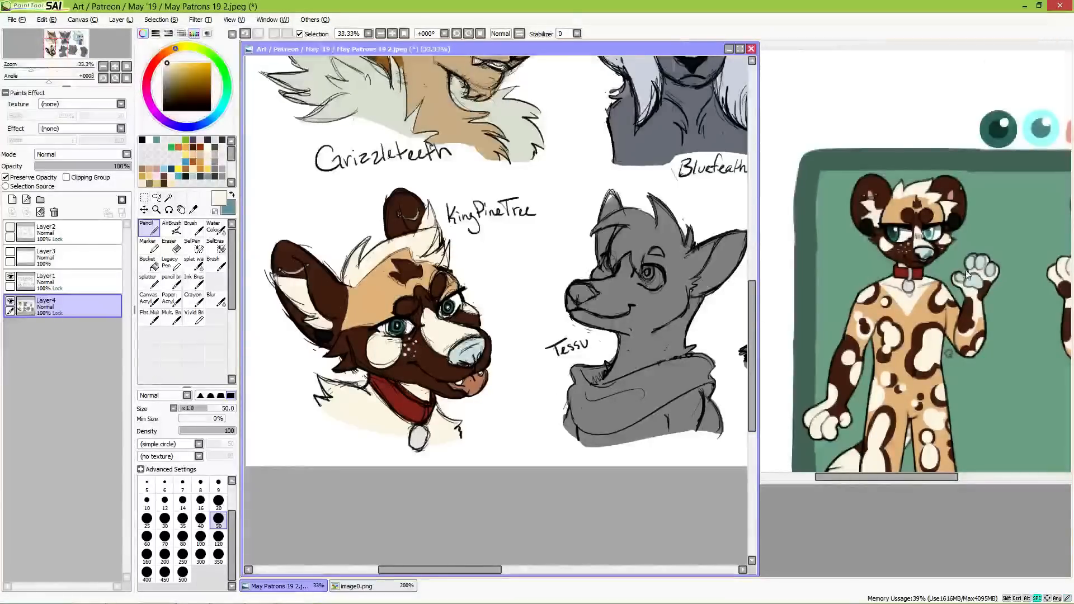
Step: Widen the image0.png reference window and examine the spotted dog's markings in the sheet's other views
left_click(770, 331)
left_click_drag(770, 330, 752, 430)
left_click_drag(1024, 248, 897, 360)
left_click_drag(997, 365, 918, 89)
left_click_drag(902, 246, 964, 119)
left_click_drag(682, 193, 1025, 291)
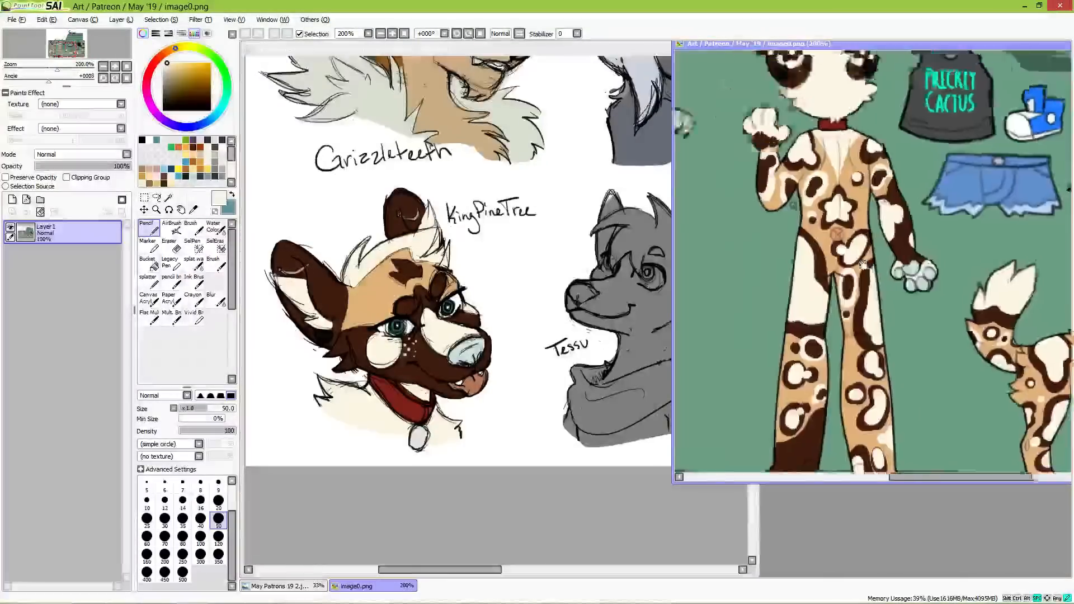
left_click_drag(746, 168, 984, 294)
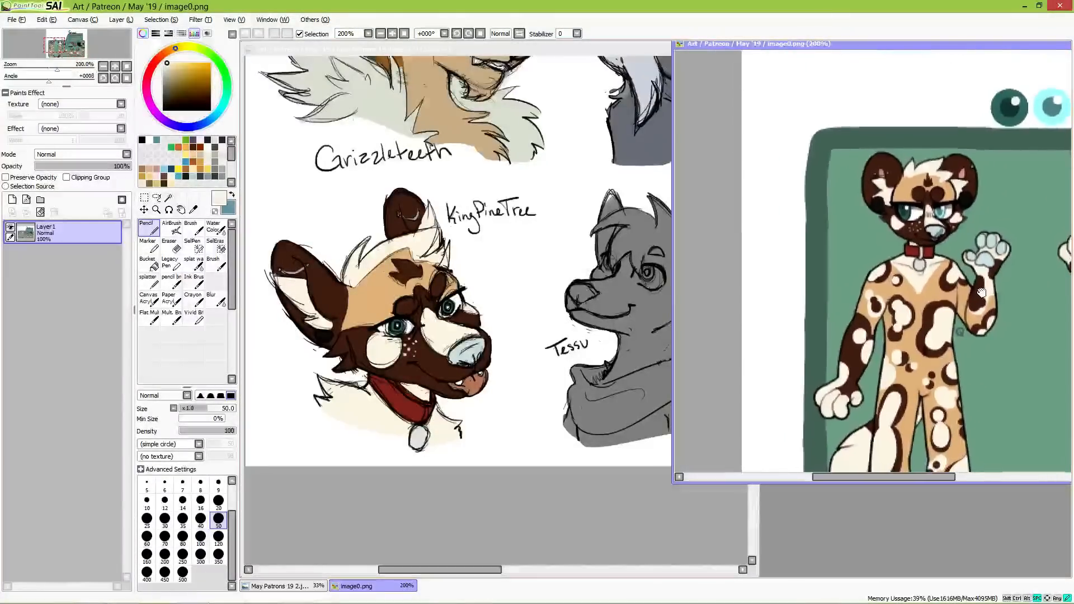
Step: Dot cream freckles on the far side of the round-eared dog's muzzle and sample the grey of the Tessu bust
left_click(462, 329)
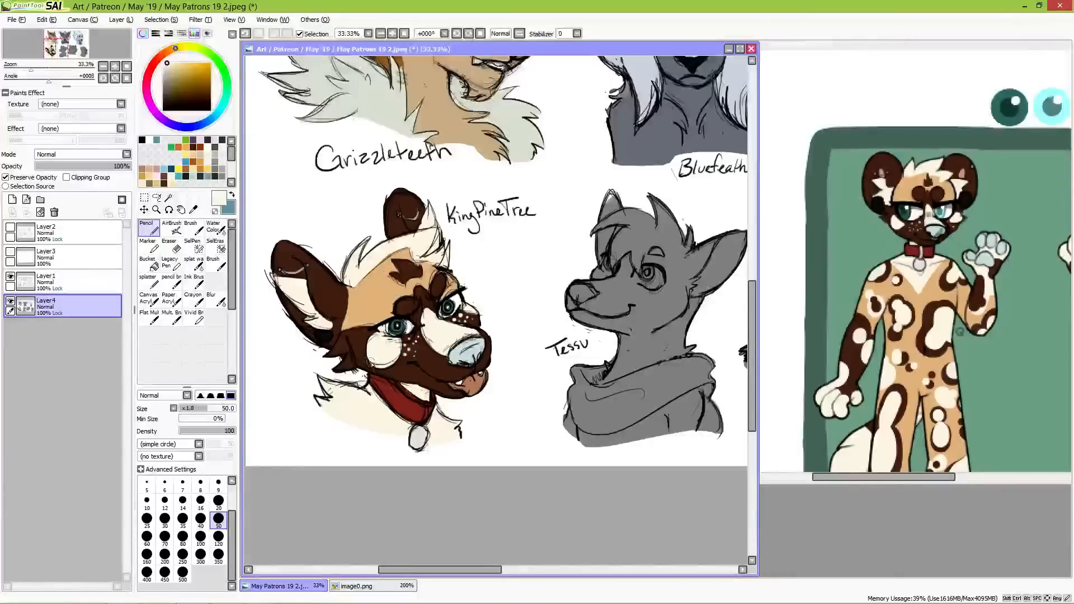
mouse_move(692, 368)
left_mouse_down()
mouse_move(536, 338)
mouse_move(598, 354)
mouse_move(475, 352)
mouse_move(480, 319)
left_mouse_up()
right_click(476, 187)
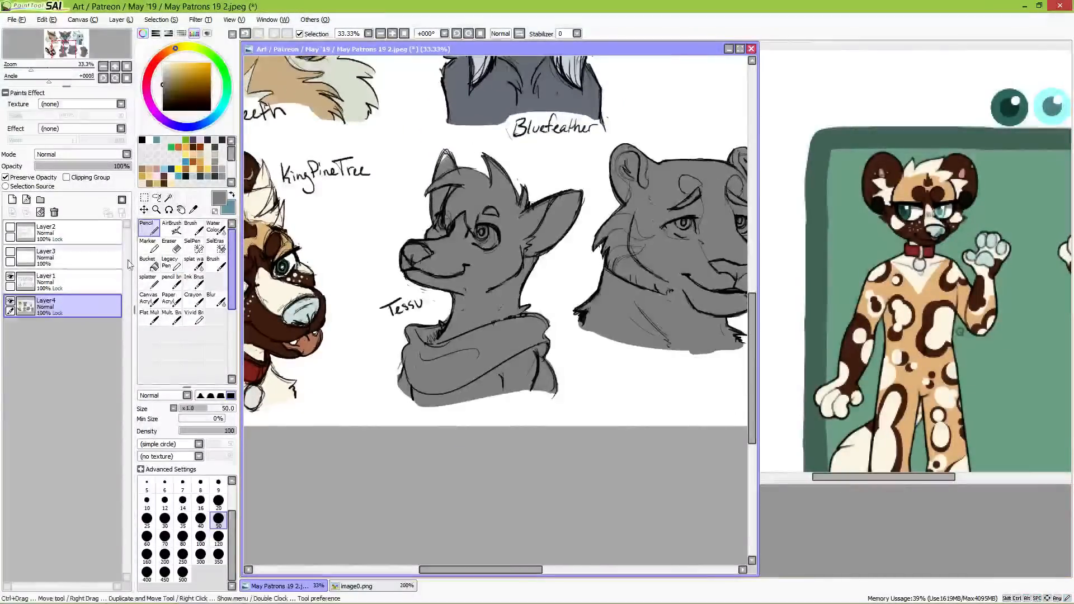
left_click(34, 177)
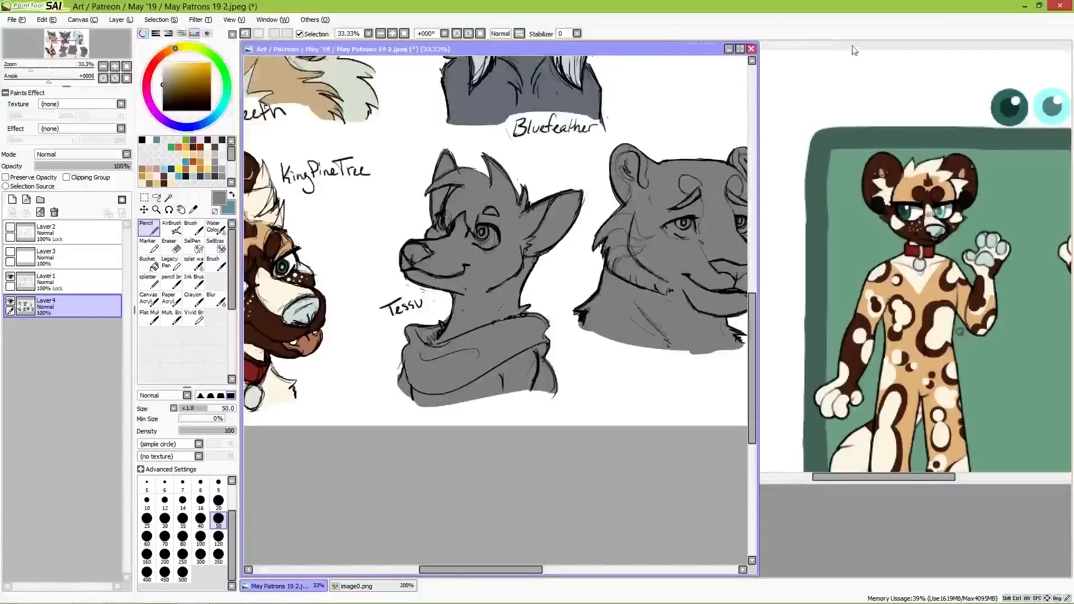
Step: Close the image0.png reference, open unknown.png from the May '19 folder, and place it beside the sketch canvas
left_click_drag(898, 47, 395, 105)
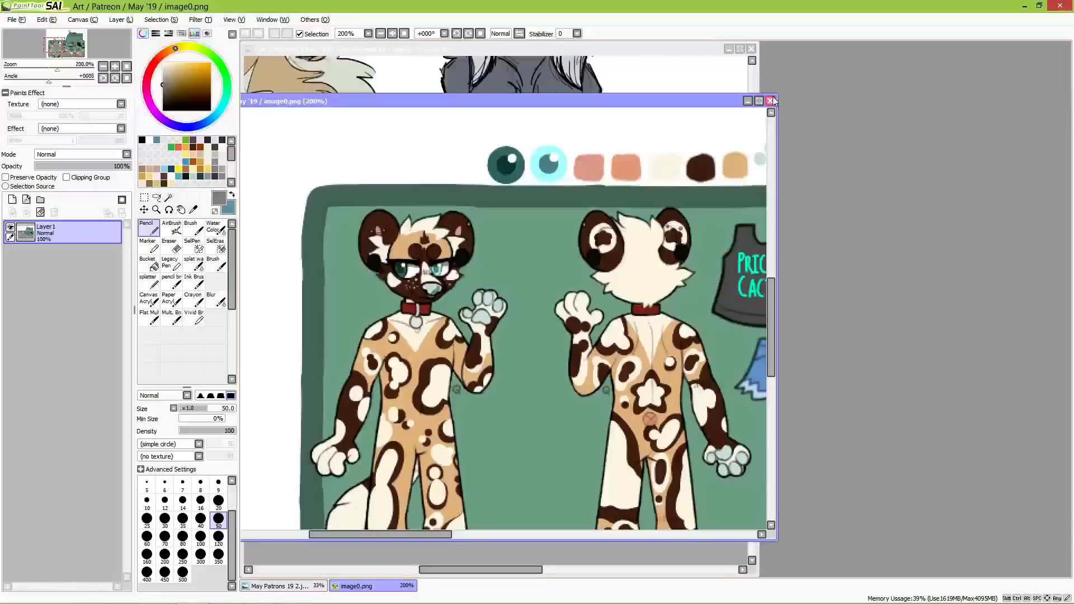
left_click(770, 100)
left_click(16, 20)
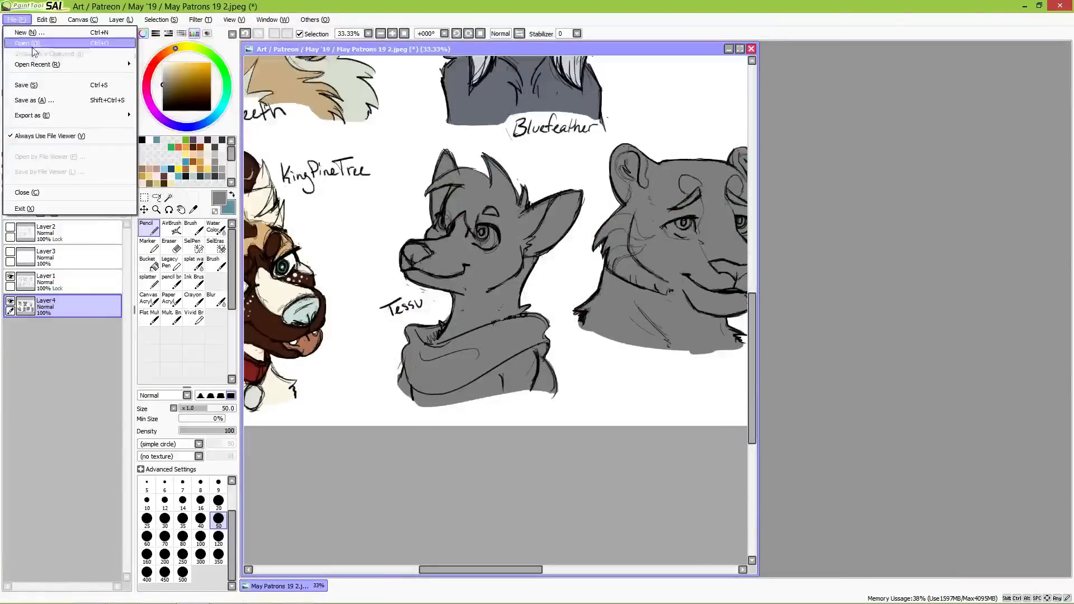
left_click(22, 37)
double_click(766, 295)
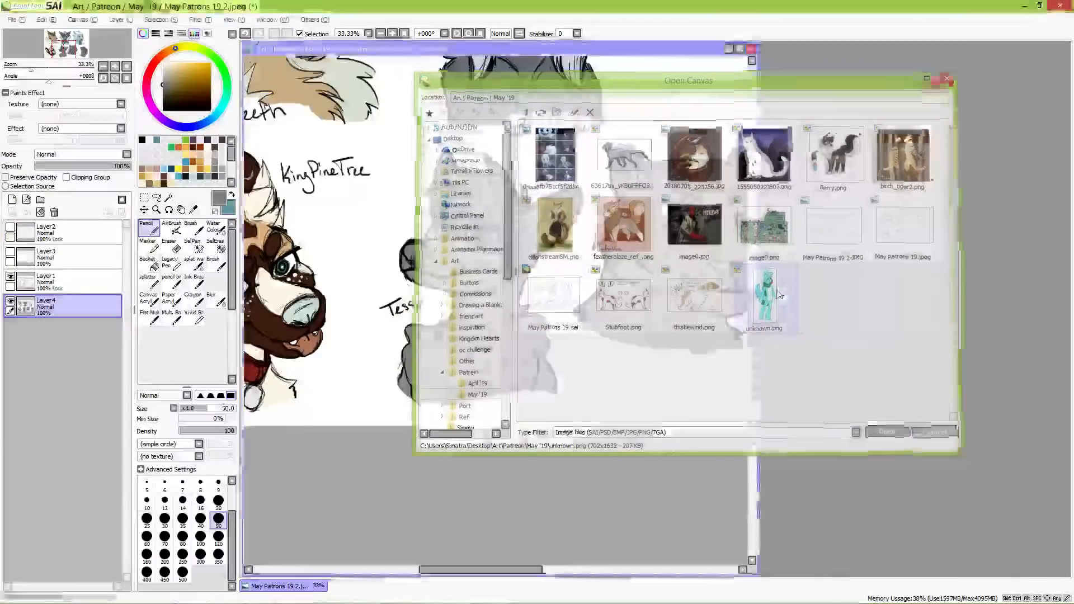
left_click_drag(392, 49, 949, 73)
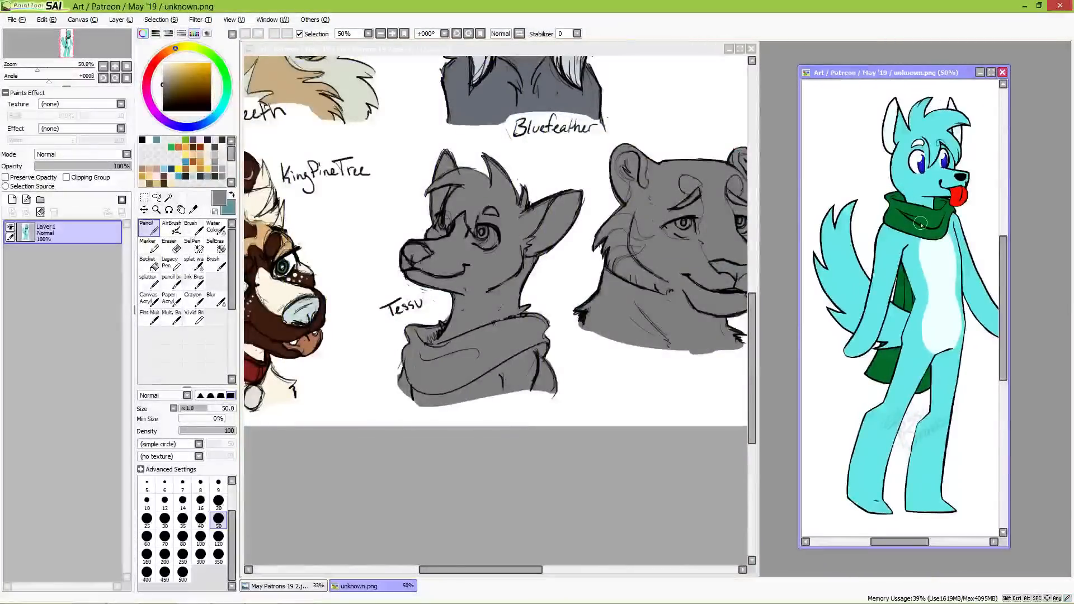
Step: Sample the turquoise fur from the reference and cover the whole Tessu bust with it on Layer4, using a size 500 brush
left_click(485, 248)
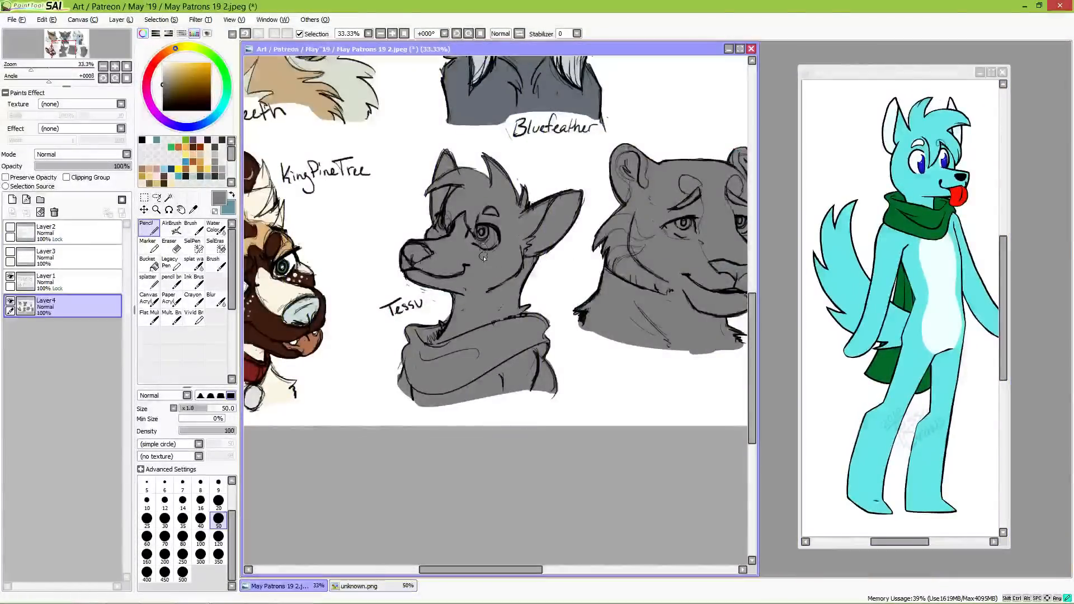
left_click(6, 177)
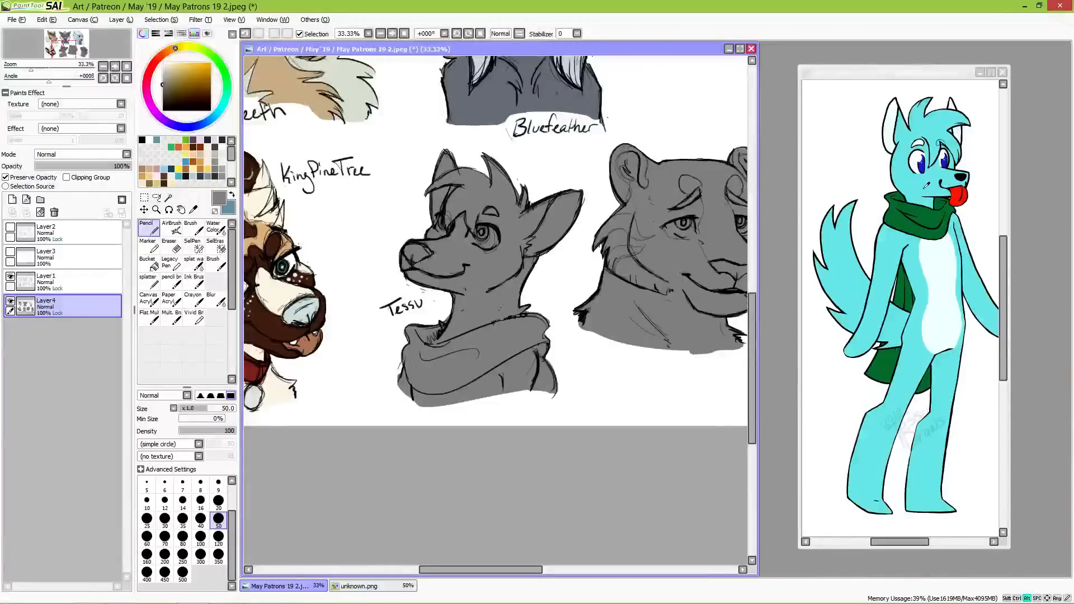
left_click(905, 197, "alt")
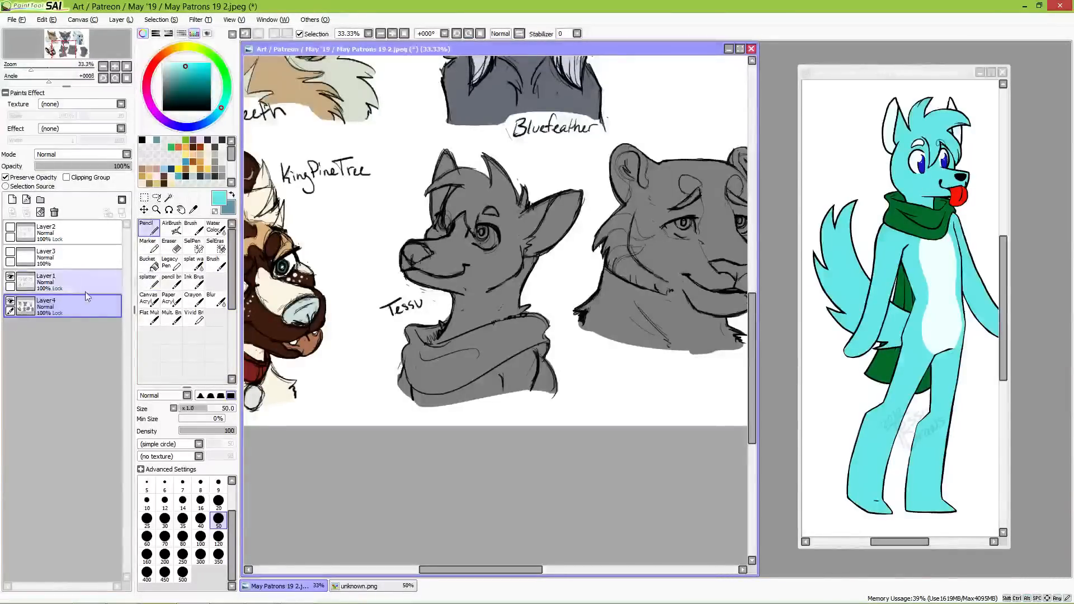
left_click(183, 573)
mouse_move(429, 269)
left_mouse_down()
mouse_move(450, 235)
mouse_move(442, 185)
mouse_move(504, 252)
mouse_move(560, 224)
mouse_move(565, 185)
mouse_move(475, 273)
mouse_move(437, 370)
mouse_move(511, 406)
mouse_move(627, 341)
left_mouse_up()
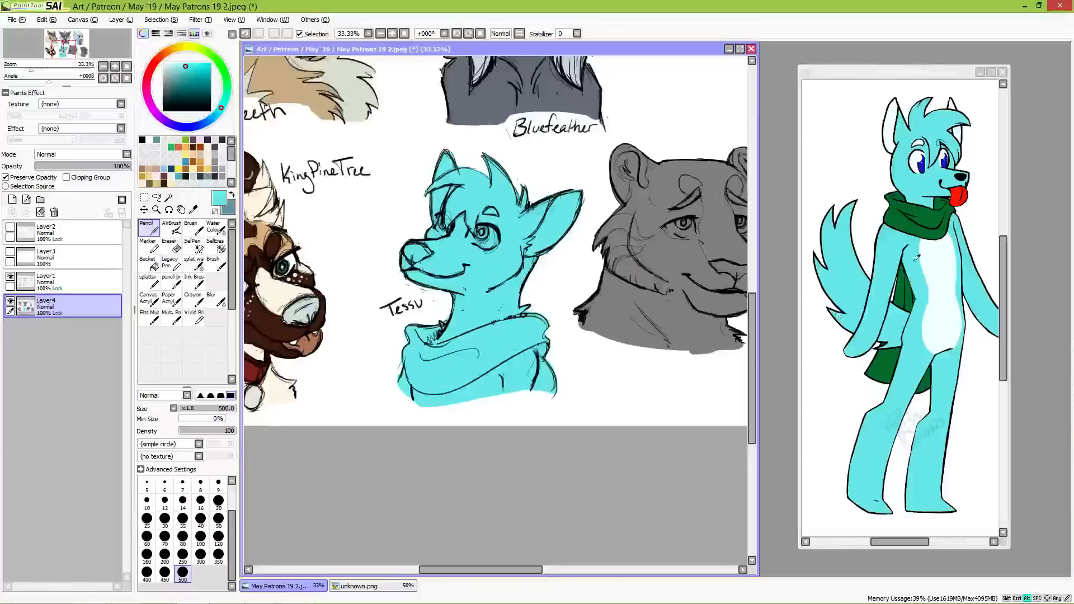
Step: Sample the dark green from the reference's scarf and fill Tessu's scarf with it at brush size 120
left_click(902, 218, "alt")
key("bracketleft")
key("bracketleft")
key("bracketleft")
key("bracketleft")
key("bracketleft")
key("bracketleft")
key("bracketleft")
key("bracketleft")
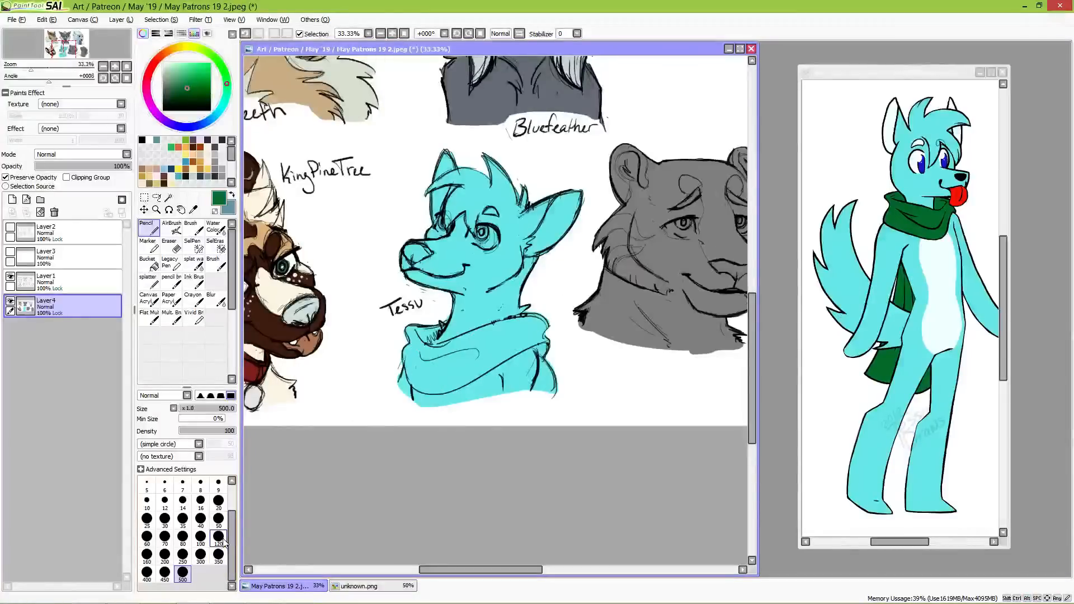
mouse_move(418, 323)
left_mouse_down()
mouse_move(442, 322)
mouse_move(419, 357)
mouse_move(420, 334)
mouse_move(397, 384)
mouse_move(417, 365)
mouse_move(410, 352)
mouse_move(418, 381)
mouse_move(418, 370)
mouse_move(430, 378)
mouse_move(412, 345)
mouse_move(446, 357)
mouse_move(433, 355)
mouse_move(458, 351)
mouse_move(433, 352)
mouse_move(542, 322)
mouse_move(554, 391)
left_mouse_up()
key("ctrl+z")
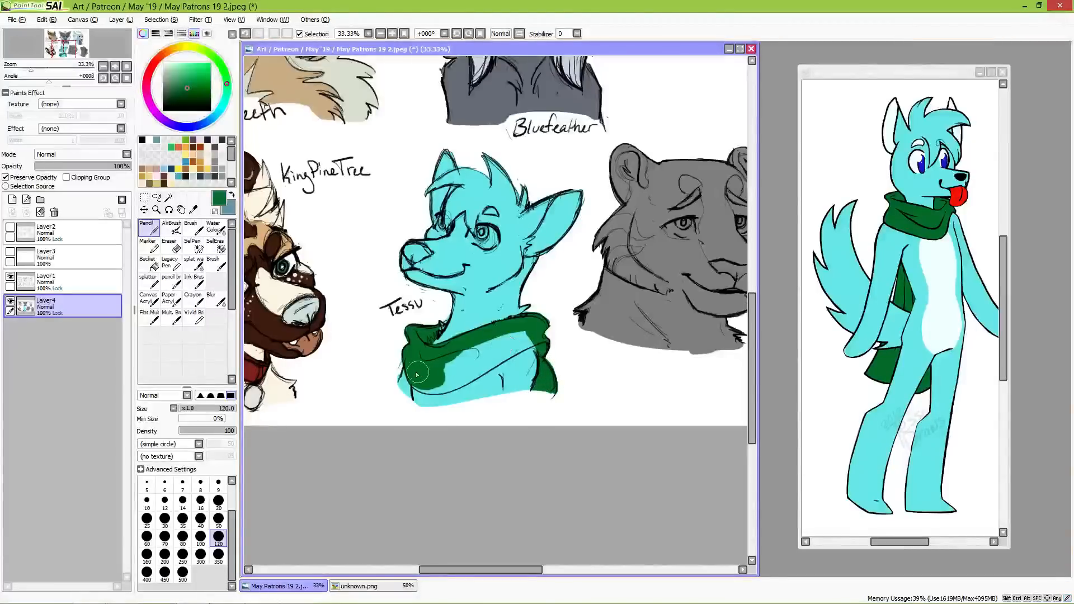
mouse_move(418, 372)
left_mouse_down()
mouse_move(428, 382)
mouse_move(508, 345)
mouse_move(453, 385)
mouse_move(538, 326)
left_mouse_up()
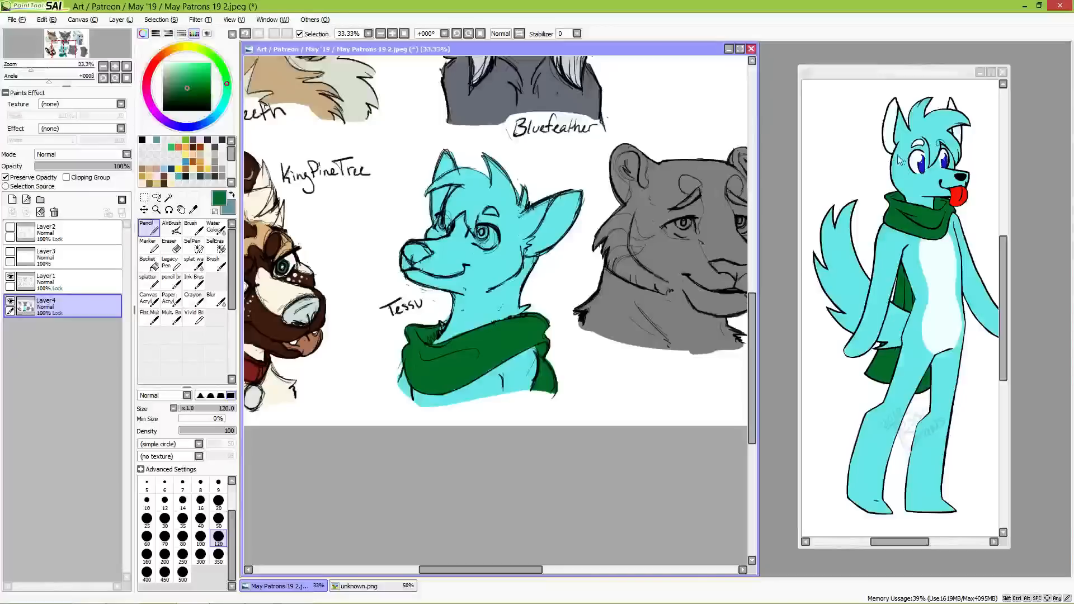
Step: Paint the whites of Tessu's eyes with white sampled from the reference, and fill the nose with a very dark reddish brown
right_click(915, 158)
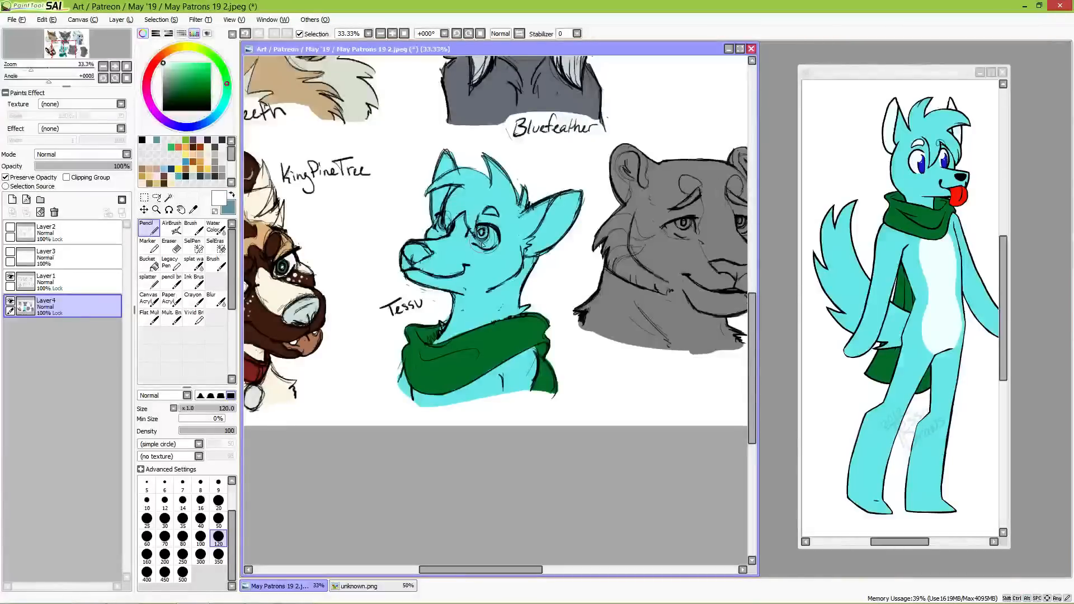
mouse_move(469, 239)
left_mouse_down()
mouse_move(495, 237)
mouse_move(437, 221)
mouse_move(444, 231)
left_mouse_up()
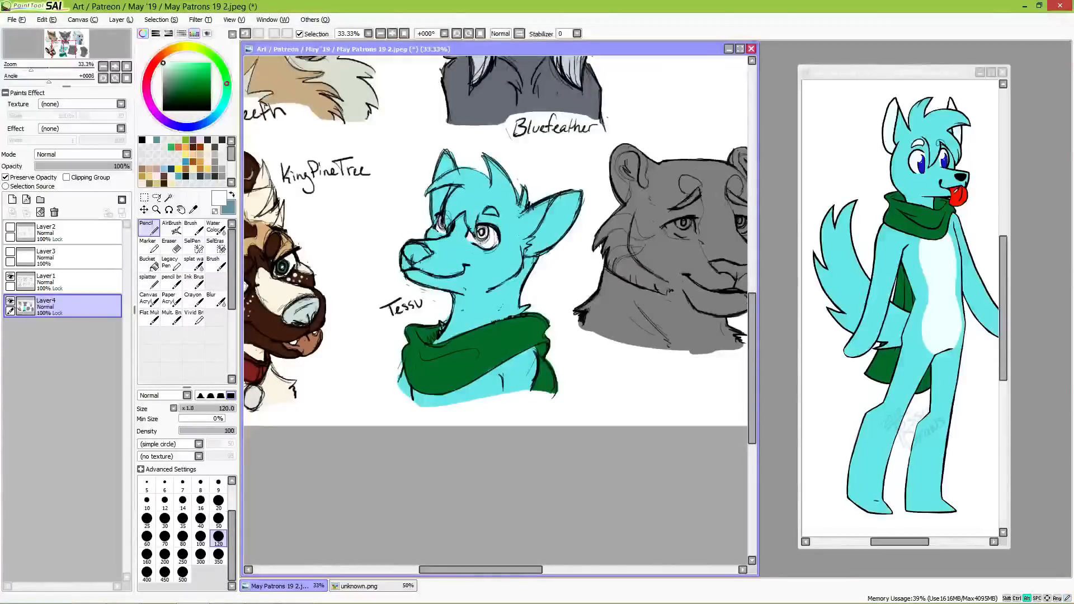
left_click(960, 192, "alt")
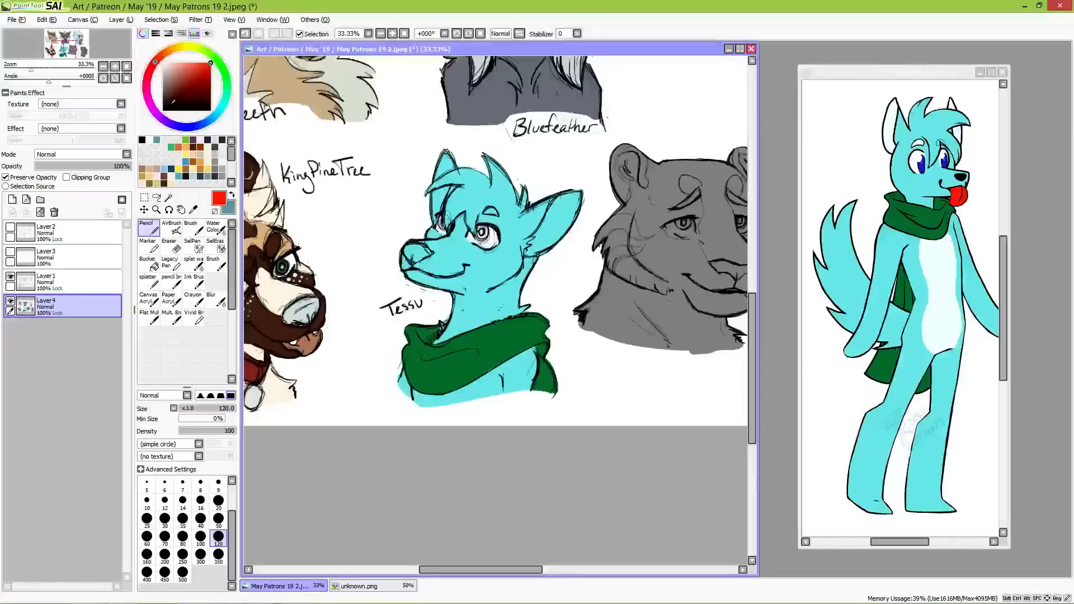
left_click(169, 100)
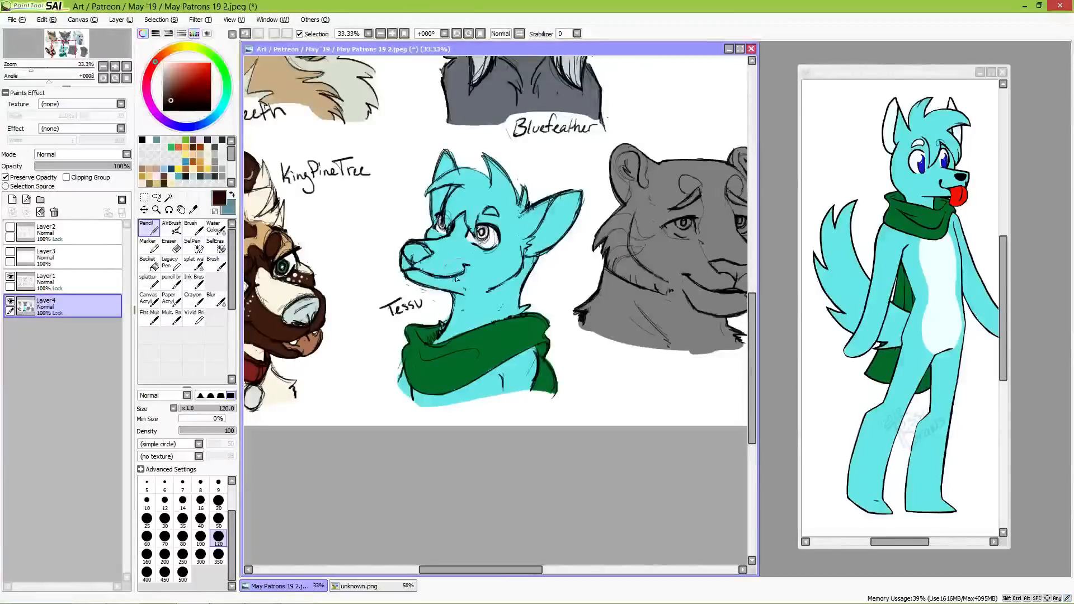
left_click_drag(411, 255, 430, 254)
left_click(167, 99)
Step: Sample the pale bluish white from the reference's ear and paint Tessu's inner ears and near eyebrow at brush size 50
left_click(889, 127, "alt")
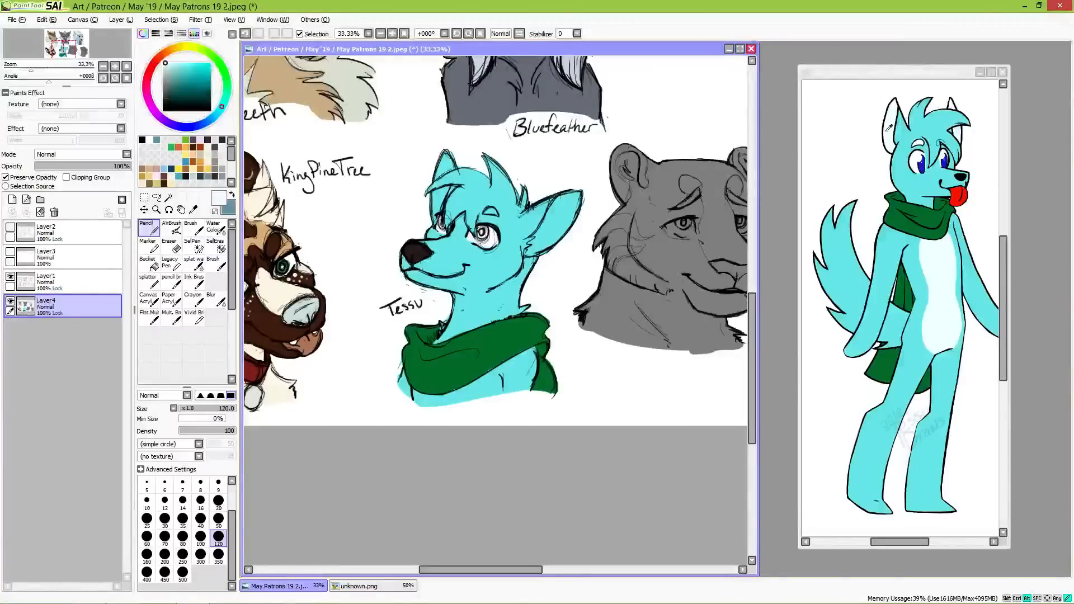
left_click(218, 519)
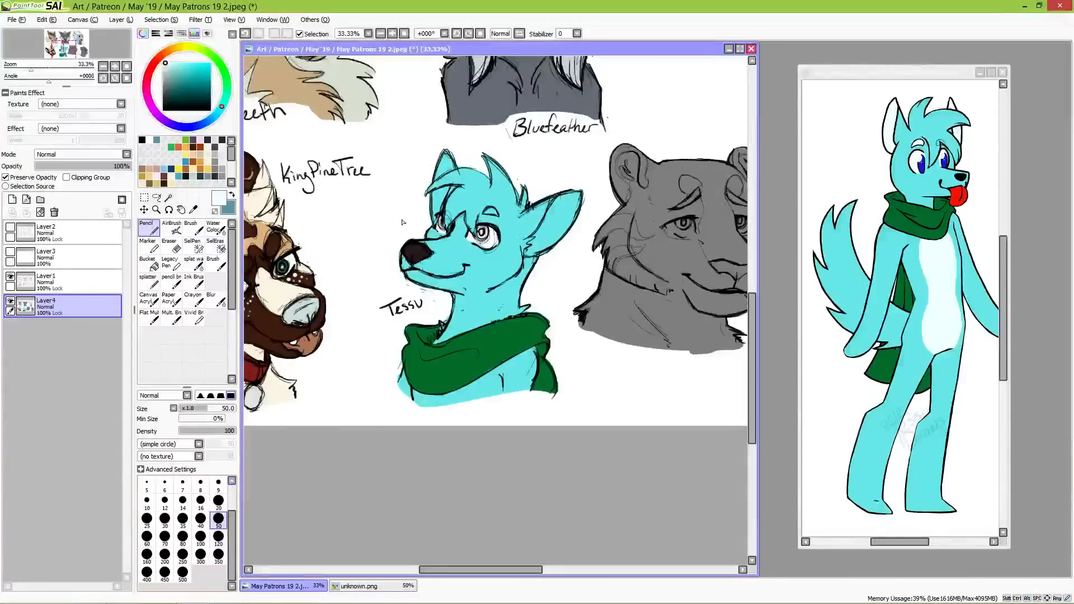
left_click_drag(434, 197, 433, 208)
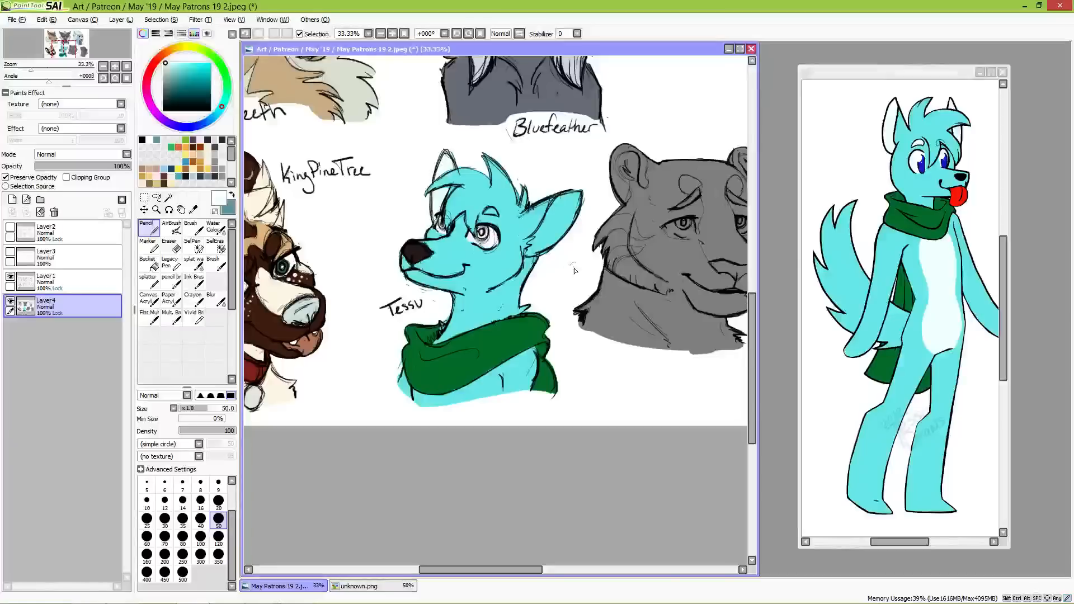
mouse_move(527, 253)
left_mouse_down()
mouse_move(547, 245)
mouse_move(536, 235)
mouse_move(560, 207)
mouse_move(543, 240)
mouse_move(573, 207)
mouse_move(576, 221)
left_mouse_up()
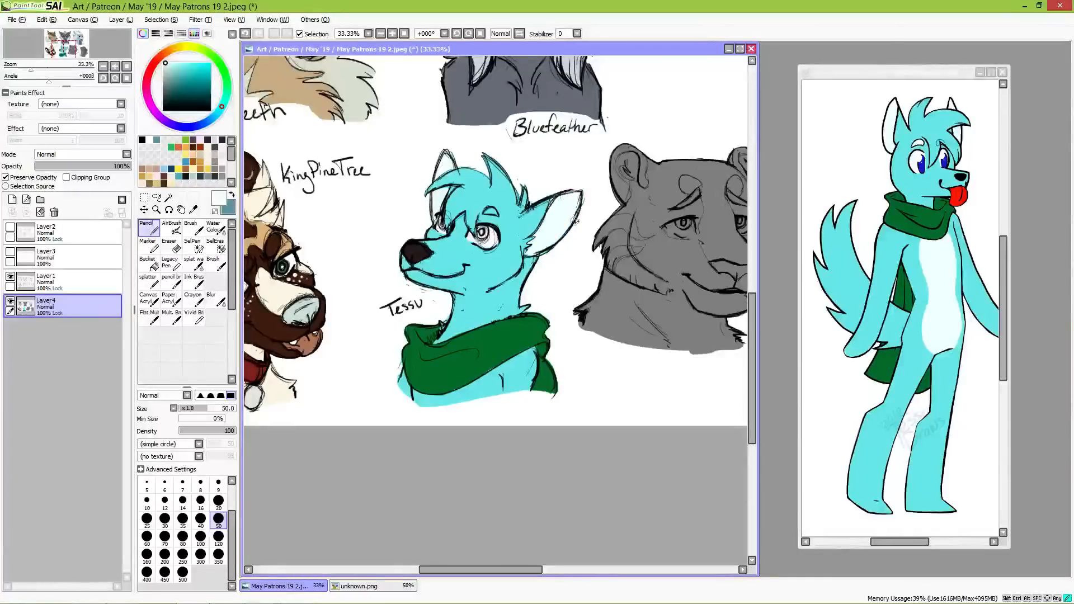
left_click_drag(487, 212, 493, 212)
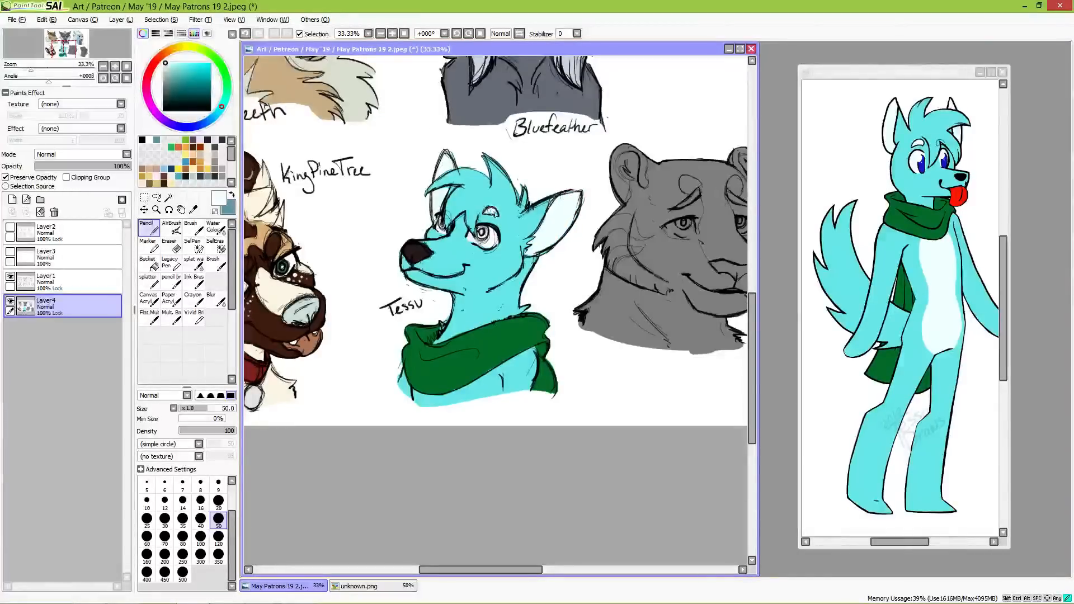
Step: Colour Tessu's irises with the deep blue sampled from the reference's eye and add white highlights
left_click(924, 168, "alt")
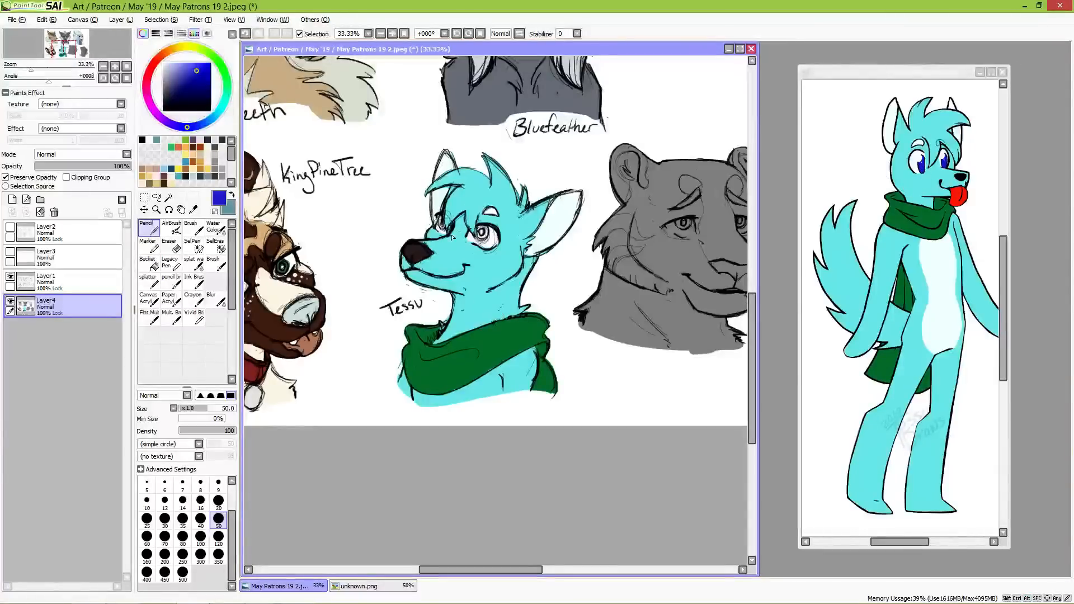
left_click_drag(481, 239, 482, 231)
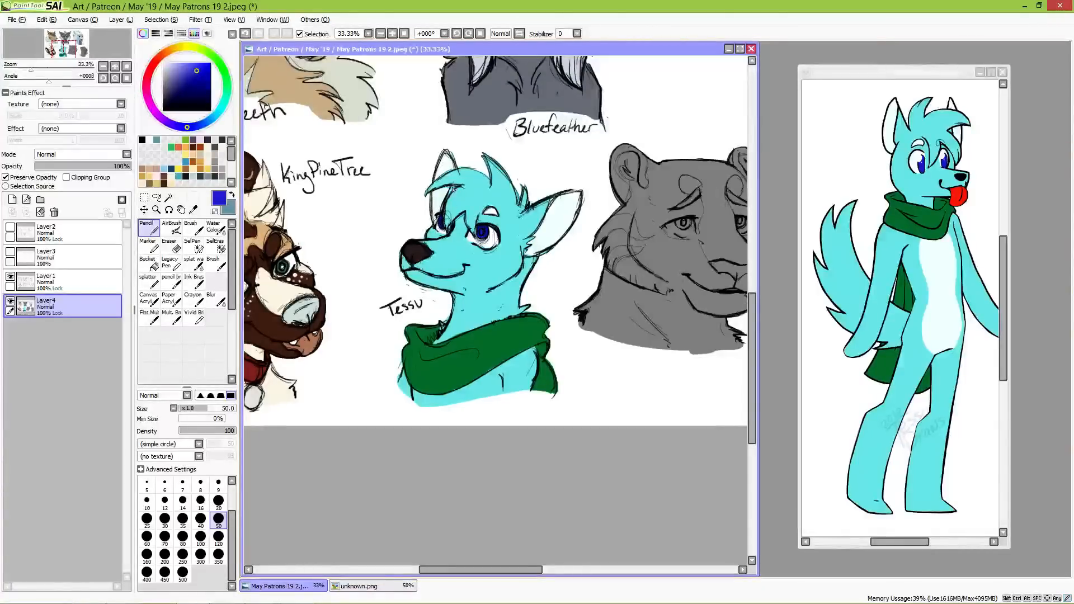
left_click_drag(177, 67, 163, 62)
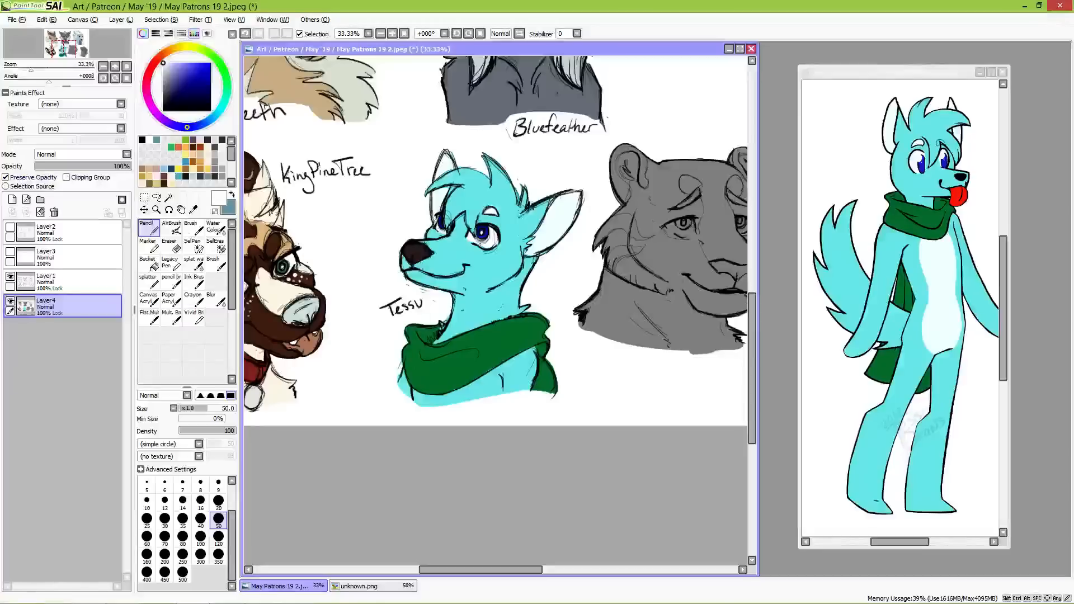
Step: Make Layer1, the sketch line layer, active
left_click(67, 283)
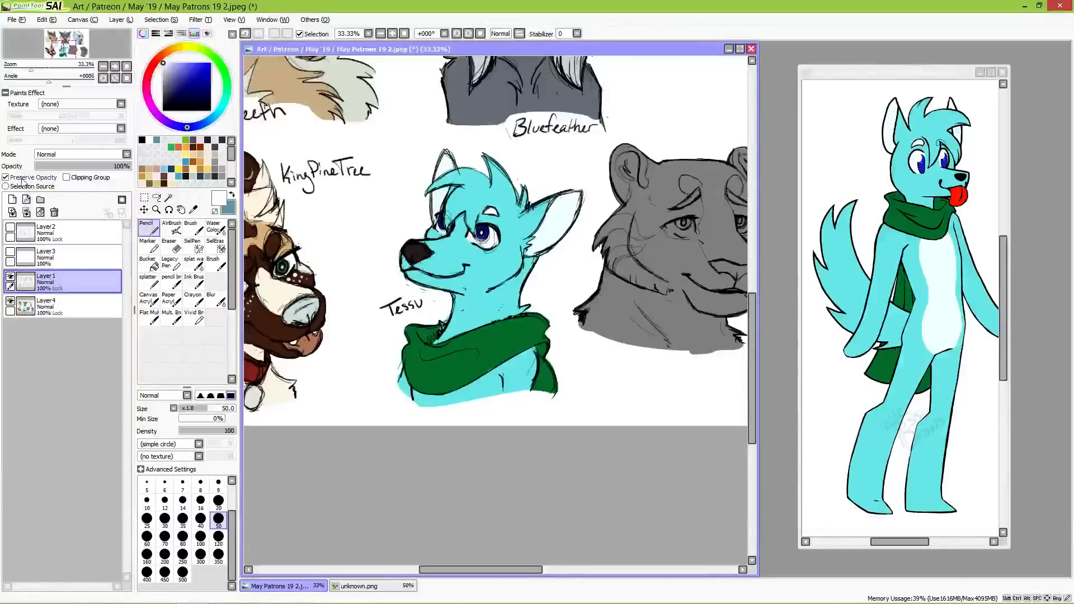
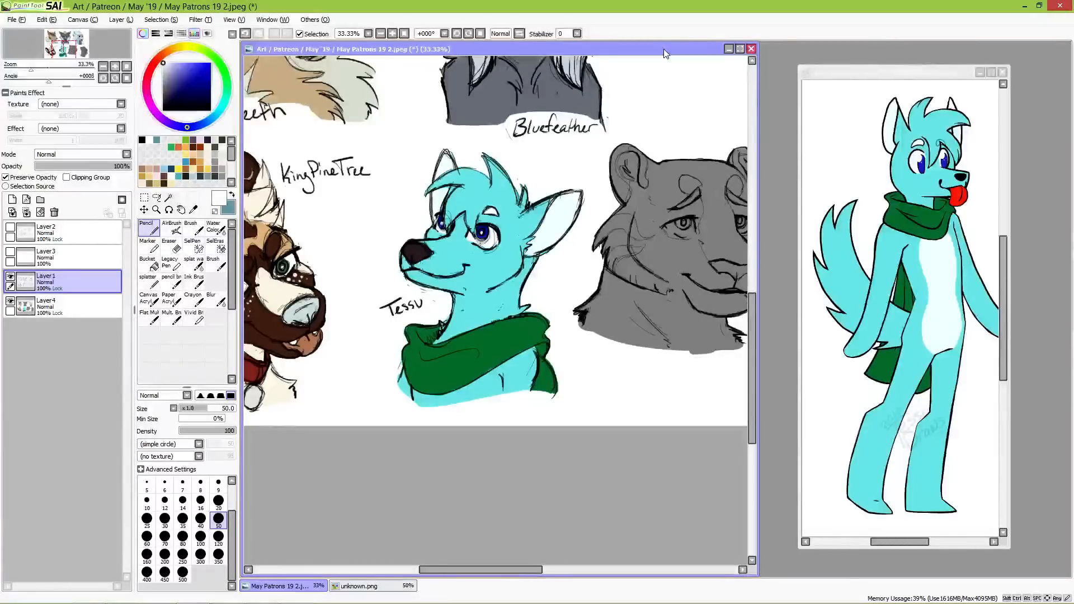
Step: Replace the finished canine reference with birch_tiger2.png and place its window beside the canvas, with the grey big-cat bust in view
key("space")
left_click_drag(698, 230, 472, 257)
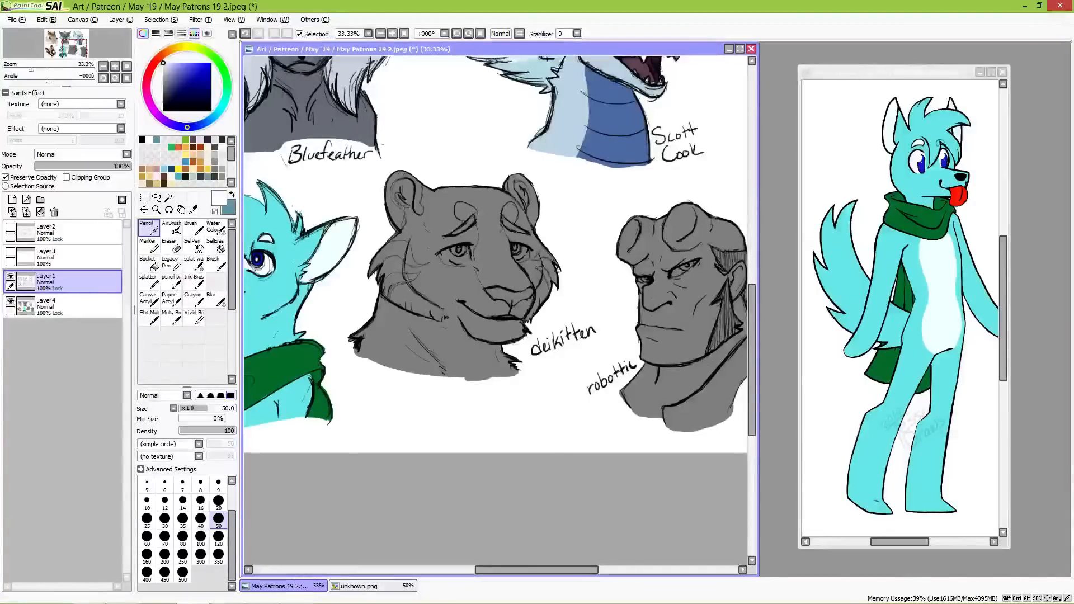
left_click(1004, 74)
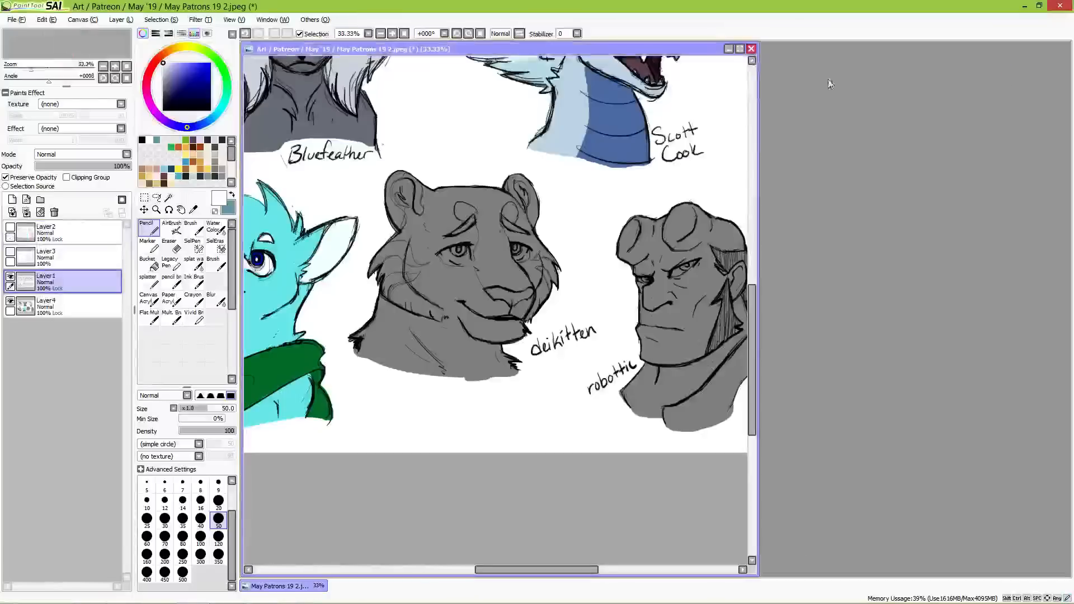
left_click(23, 20)
left_click(31, 43)
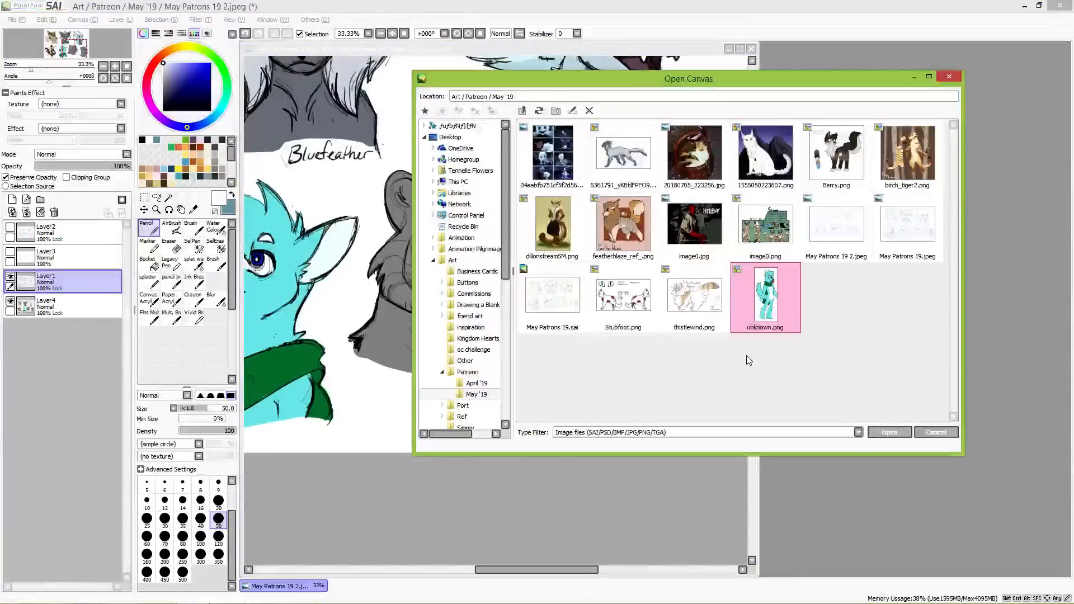
double_click(905, 146)
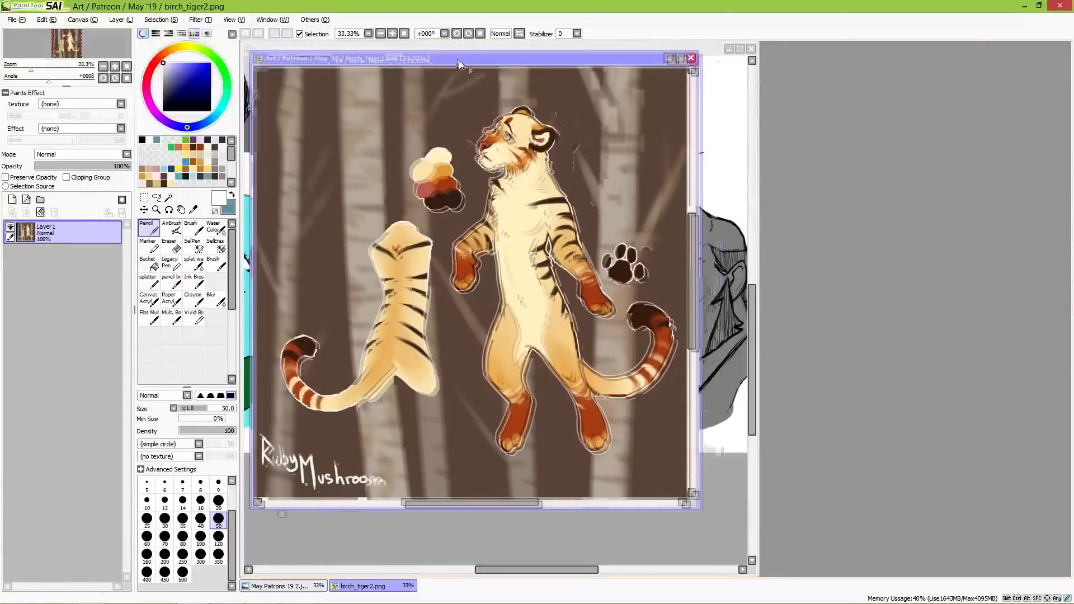
mouse_move(449, 57)
left_mouse_down()
mouse_move(852, 116)
mouse_move(858, 99)
left_mouse_up()
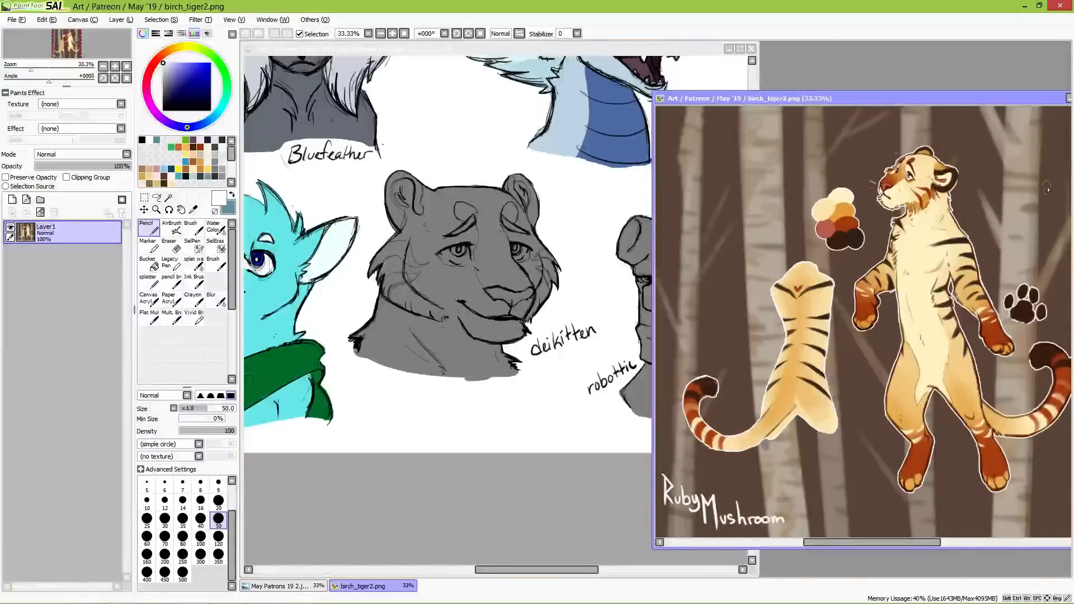
Step: Sample the cream from the reference tiger's head and fill the whole big-cat bust on Layer4 at brush size 350
scroll(919, 230, "up", 2)
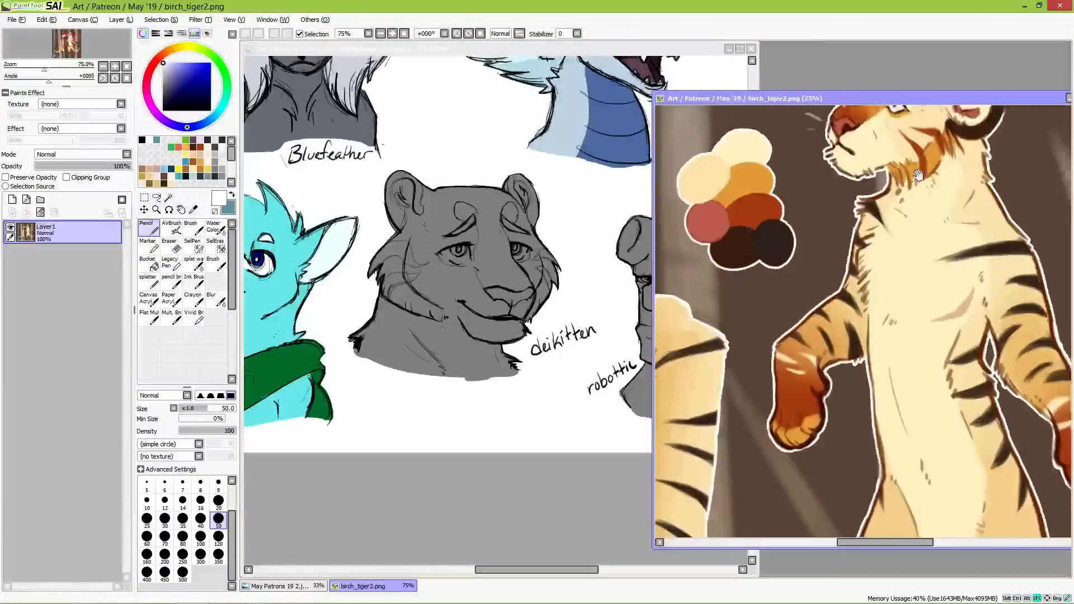
scroll(926, 258, "up", 1)
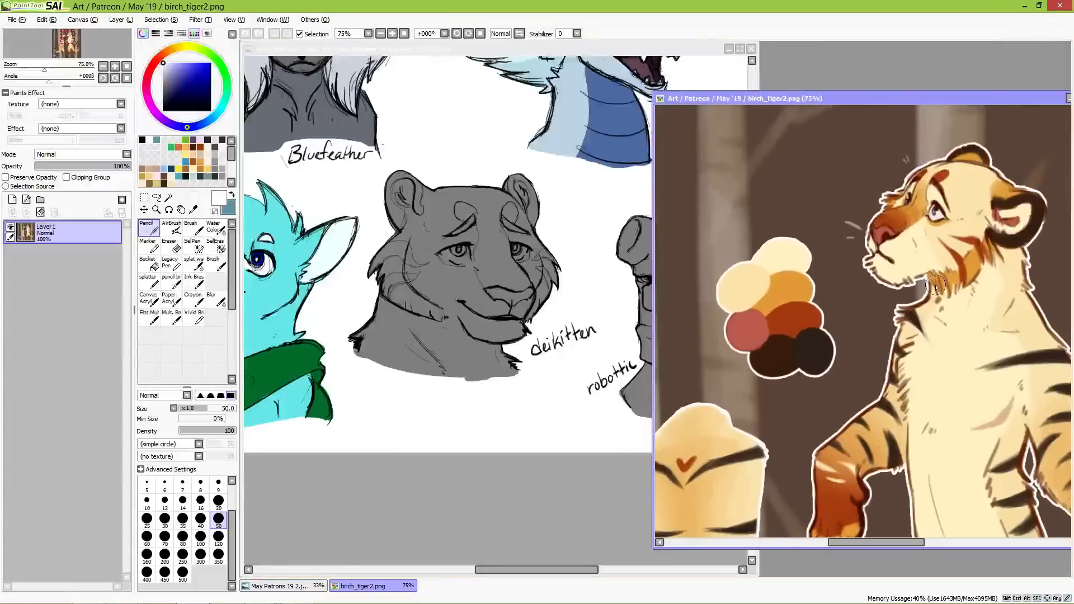
left_click(972, 201, "alt")
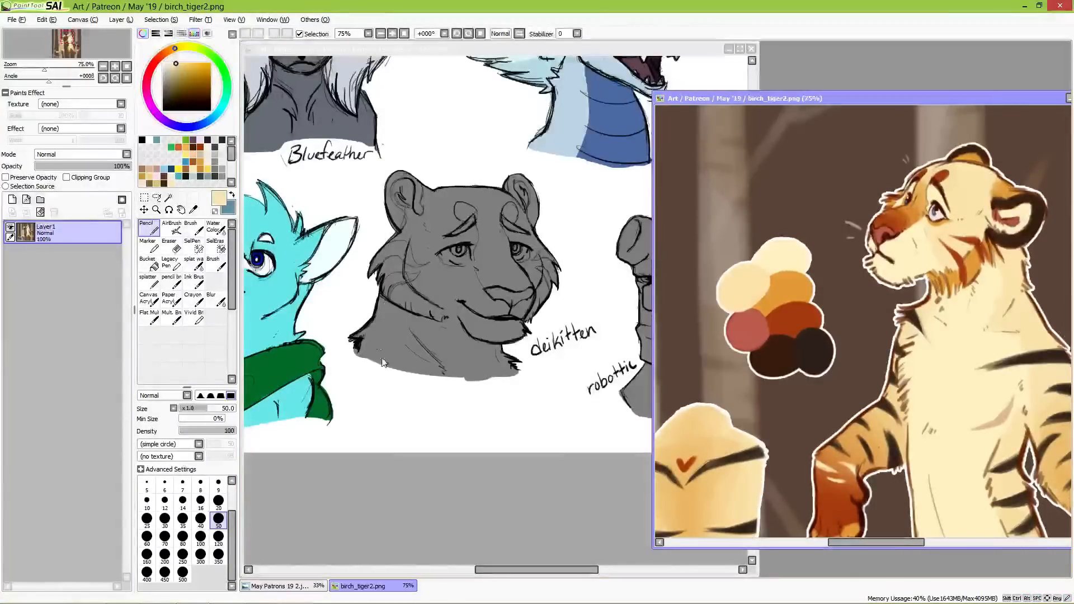
left_click(442, 49)
left_click(105, 304)
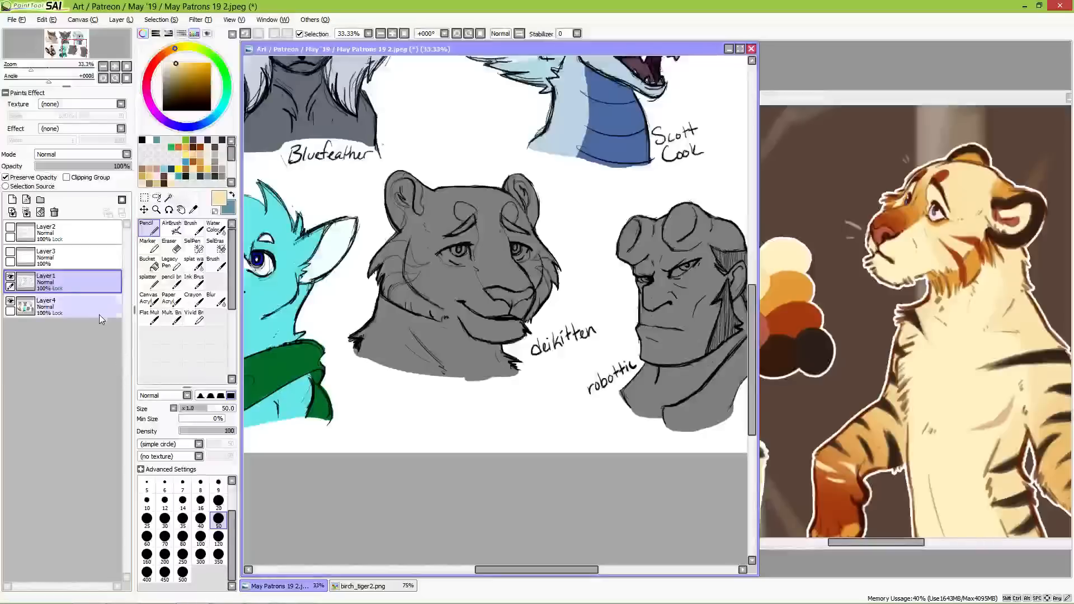
left_click(218, 556)
mouse_move(405, 196)
left_mouse_down()
mouse_move(442, 246)
mouse_move(503, 269)
mouse_move(539, 246)
mouse_move(521, 314)
mouse_move(481, 347)
mouse_move(461, 298)
mouse_move(403, 262)
mouse_move(380, 336)
mouse_move(393, 361)
mouse_move(498, 358)
mouse_move(517, 369)
mouse_move(497, 360)
mouse_move(517, 358)
left_mouse_up()
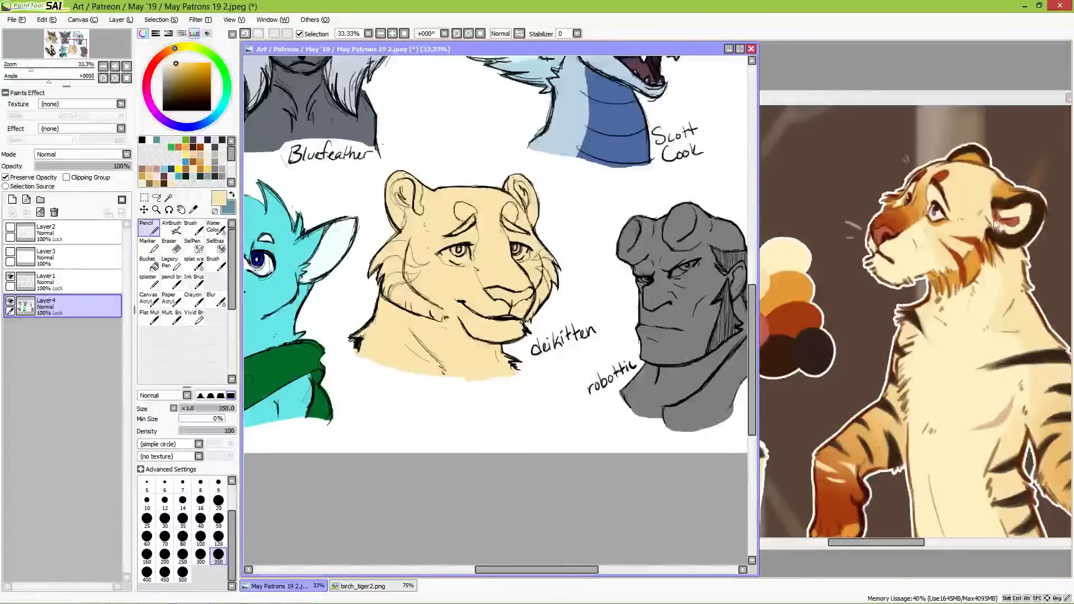
Step: Sample the orange from the reference tiger's ear and paint the inner base of both ears at brush size 50
left_click(1002, 190, "alt")
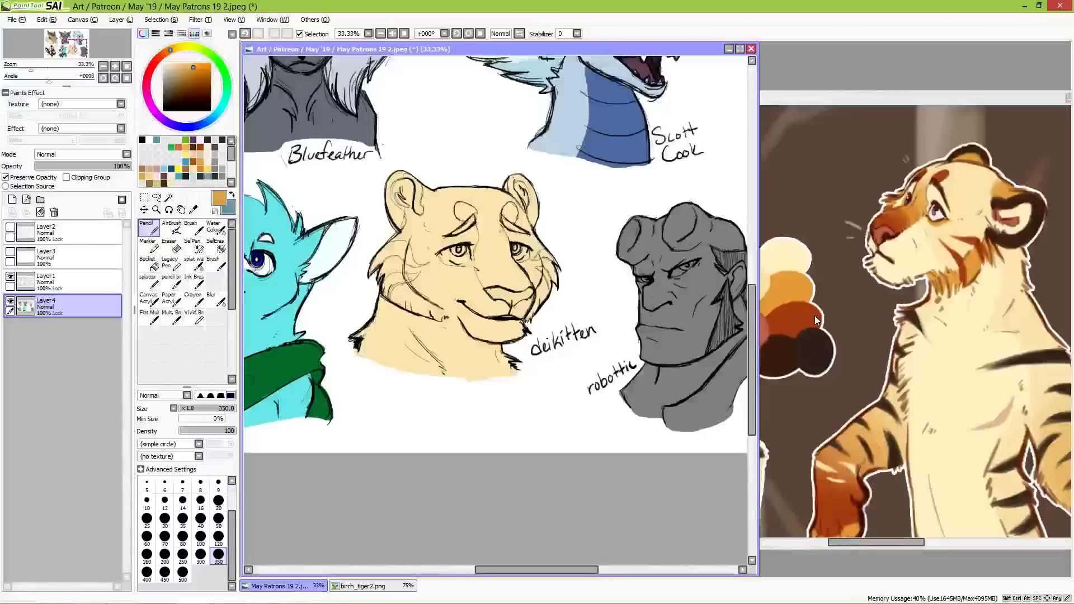
left_click(218, 518)
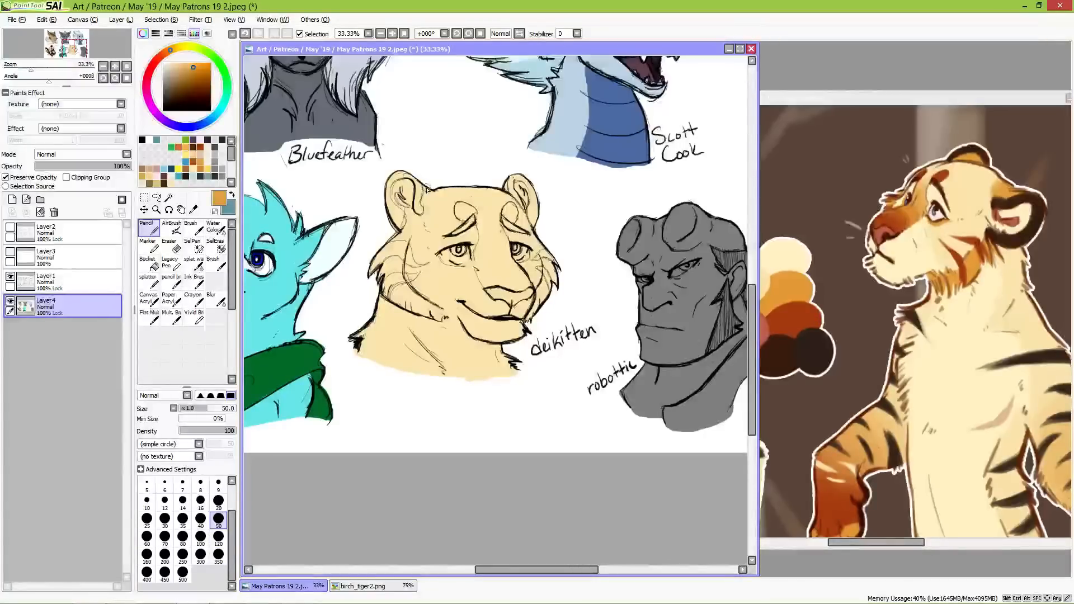
mouse_move(425, 189)
left_mouse_down()
mouse_move(424, 207)
mouse_move(435, 189)
mouse_move(424, 207)
left_mouse_up()
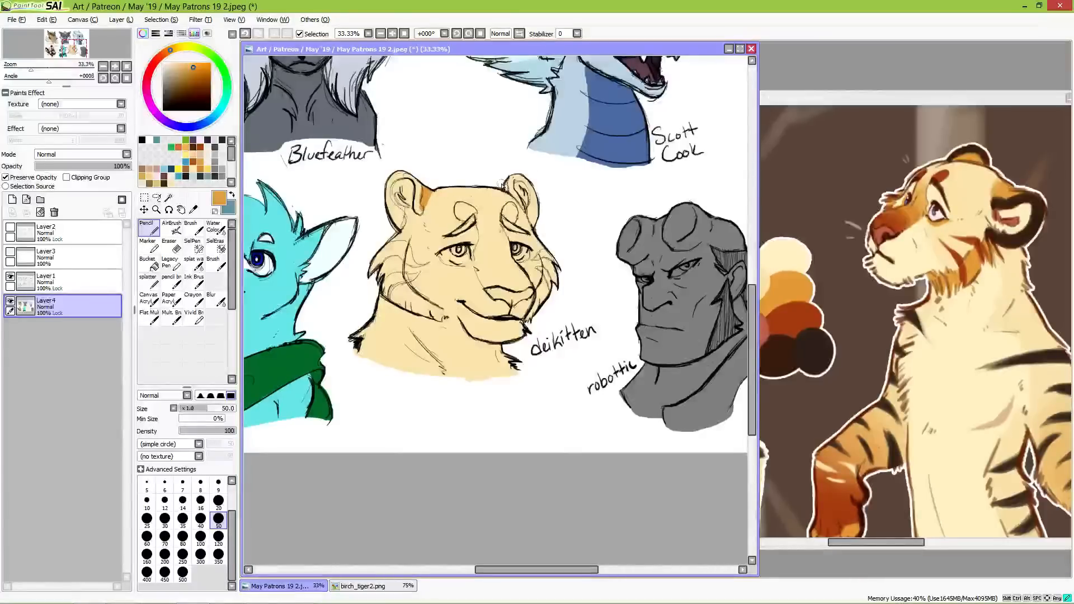
mouse_move(507, 191)
left_mouse_down()
mouse_move(510, 167)
mouse_move(489, 157)
mouse_move(510, 192)
left_mouse_up()
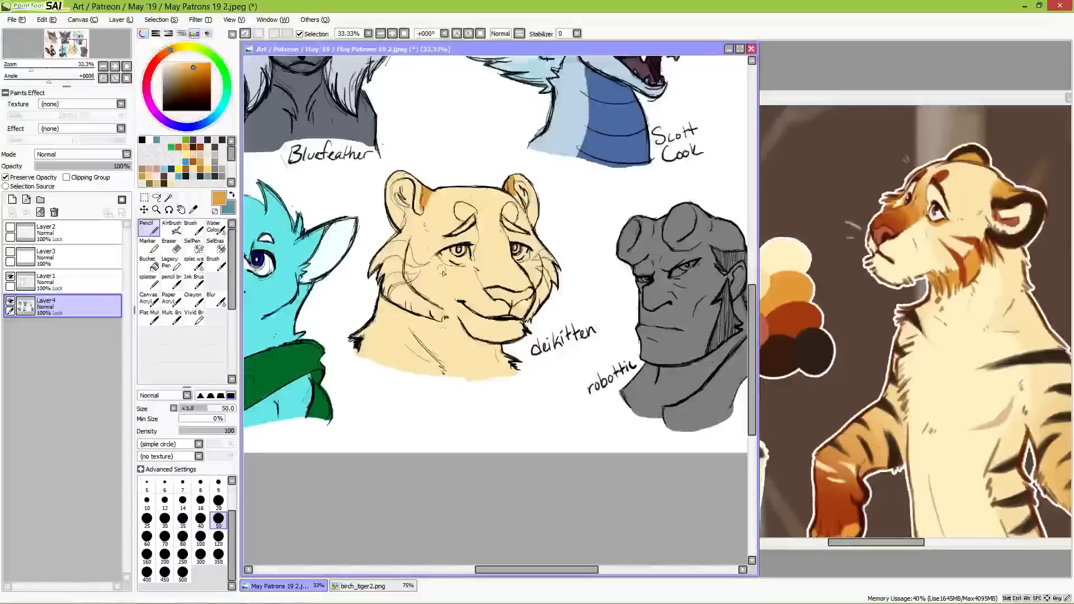
Step: Paint the bridge of the tiger bust's muzzle orange and blend its upper end into the forehead with the Water Color tool at size 120
mouse_move(477, 262)
left_mouse_down()
mouse_move(487, 285)
mouse_move(484, 242)
left_mouse_up()
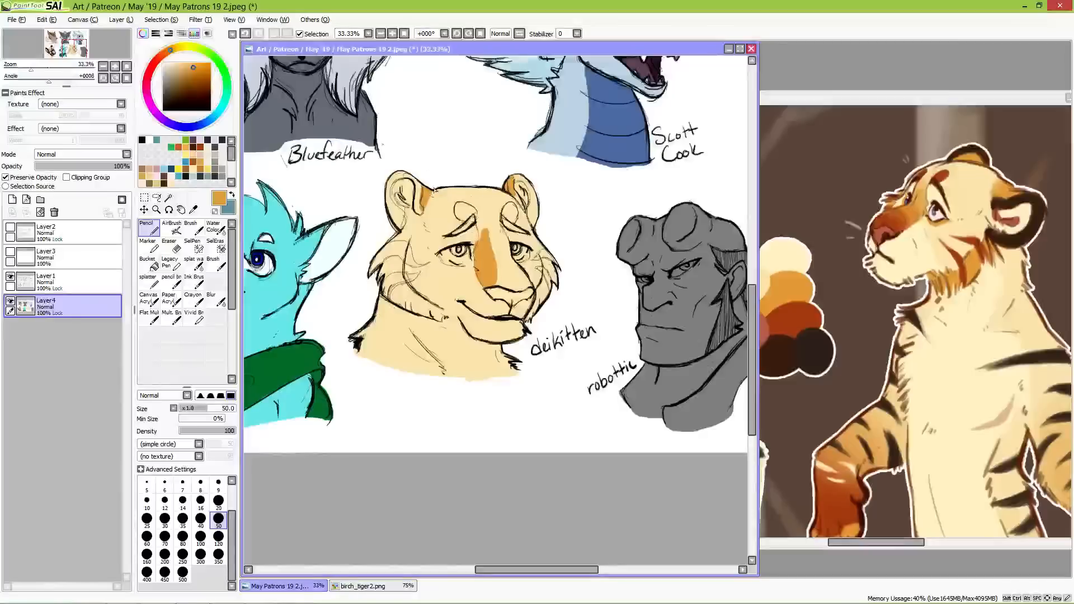
key("ctrl+z")
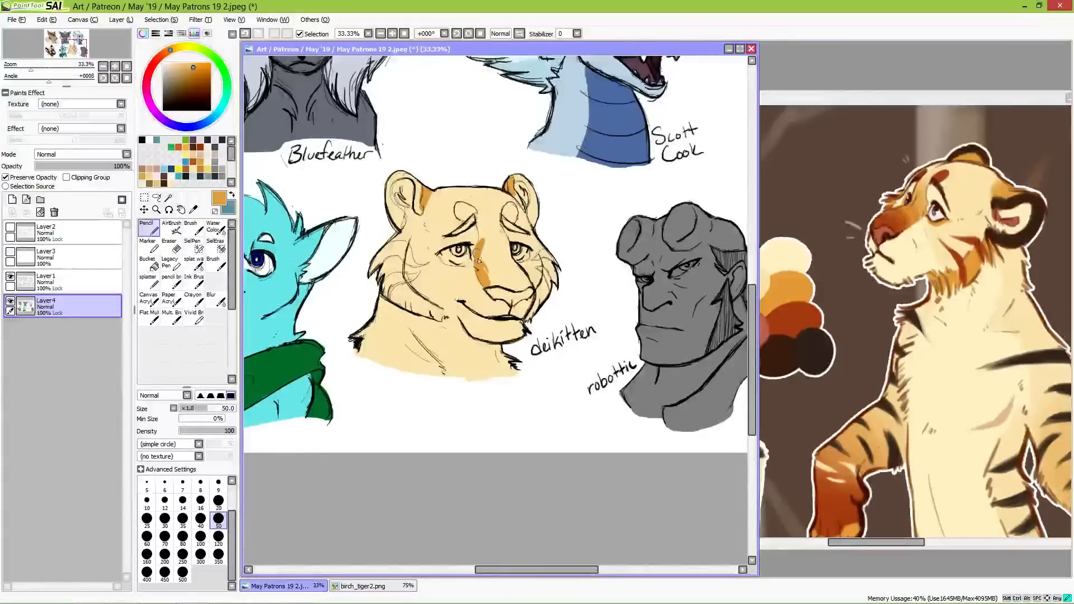
mouse_move(481, 244)
left_mouse_down()
mouse_move(496, 286)
mouse_move(510, 267)
mouse_move(527, 289)
mouse_move(492, 255)
left_mouse_up()
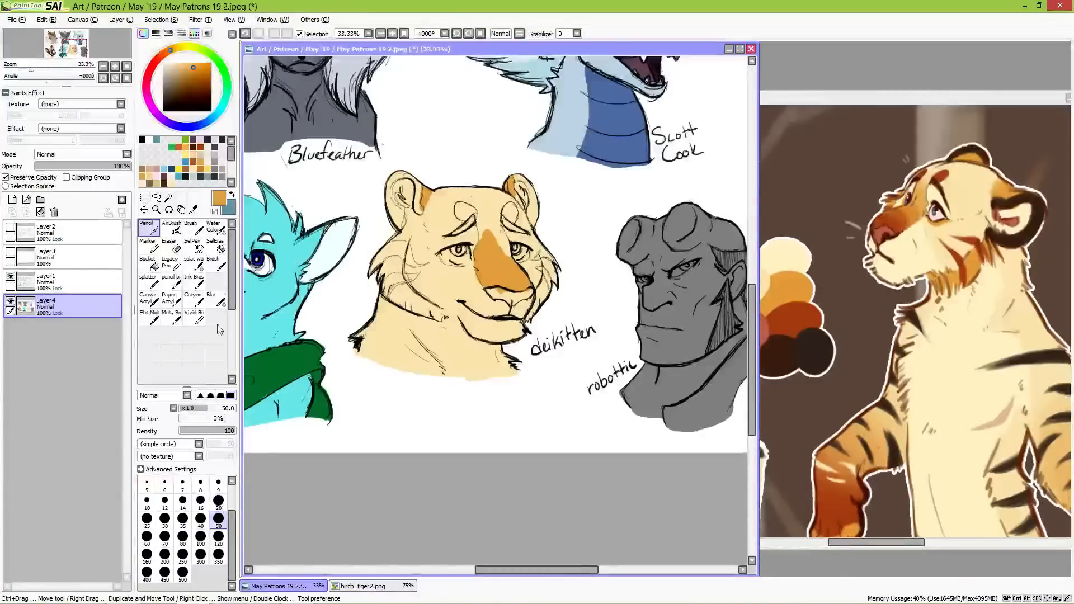
left_click(215, 226)
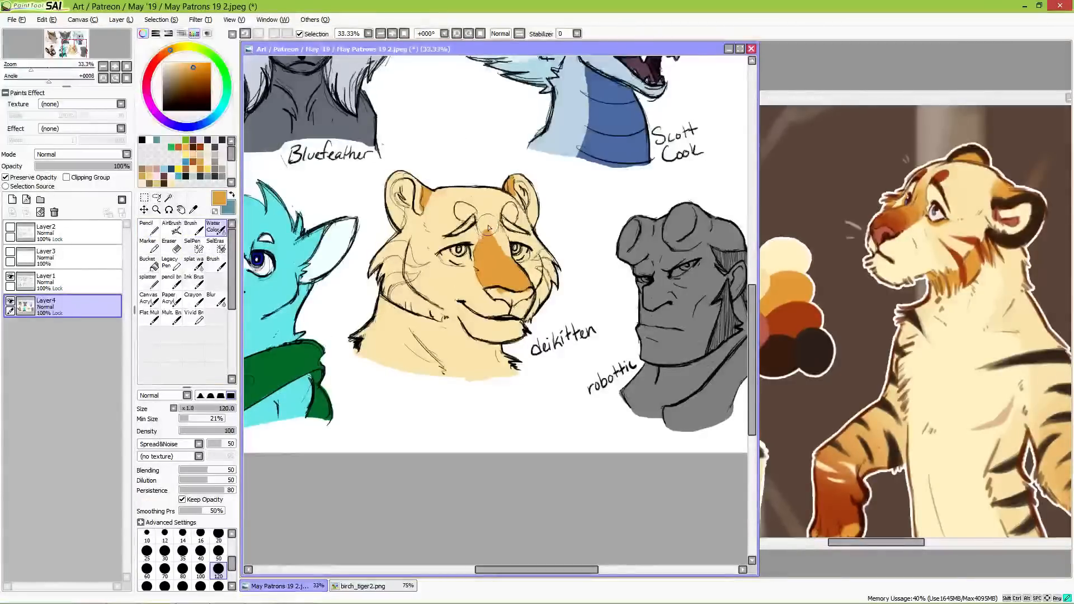
left_click_drag(487, 233, 493, 259)
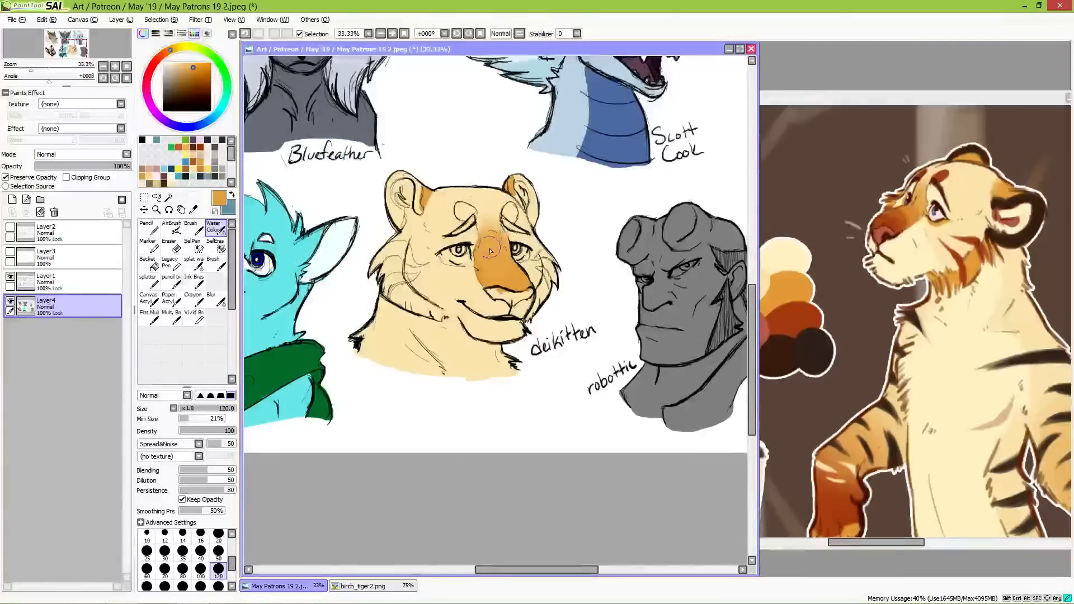
mouse_move(498, 275)
left_mouse_down()
mouse_move(489, 225)
mouse_move(505, 241)
mouse_move(494, 227)
mouse_move(496, 242)
mouse_move(487, 208)
left_mouse_up()
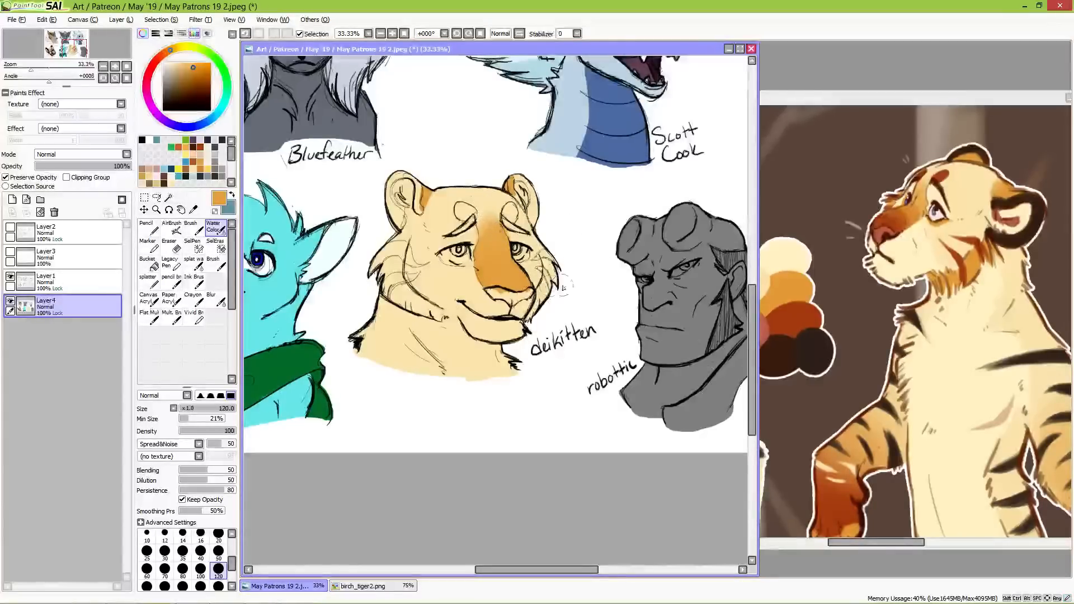
Step: Sample the rust red from the reference's palette and paint the end of the tiger bust's muzzle, using the Pencil at size 120
left_click(811, 308, "alt")
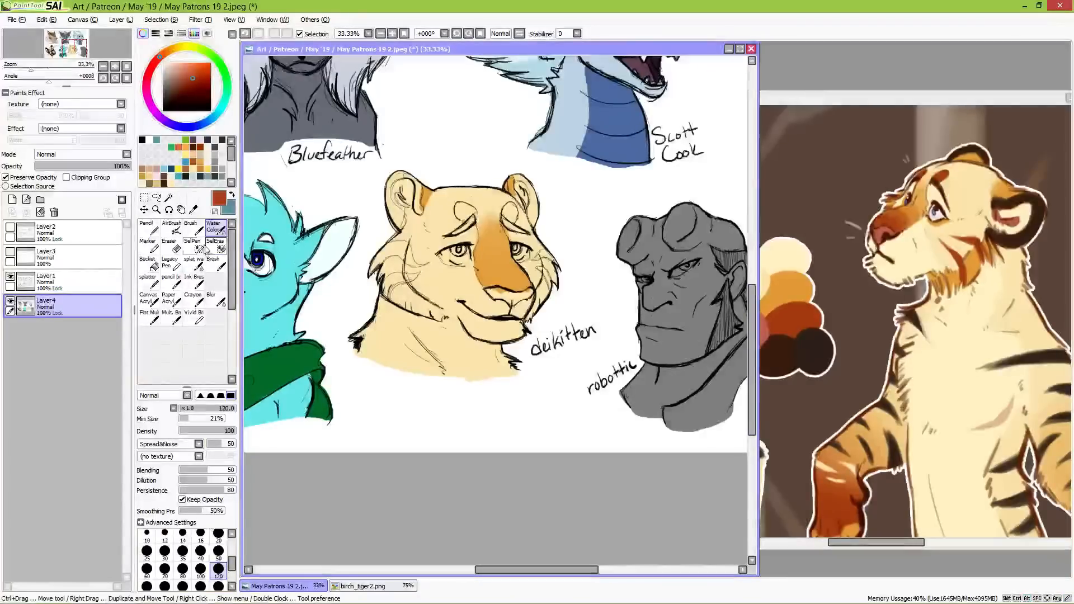
left_click(191, 227)
left_click_drag(500, 282, 501, 278)
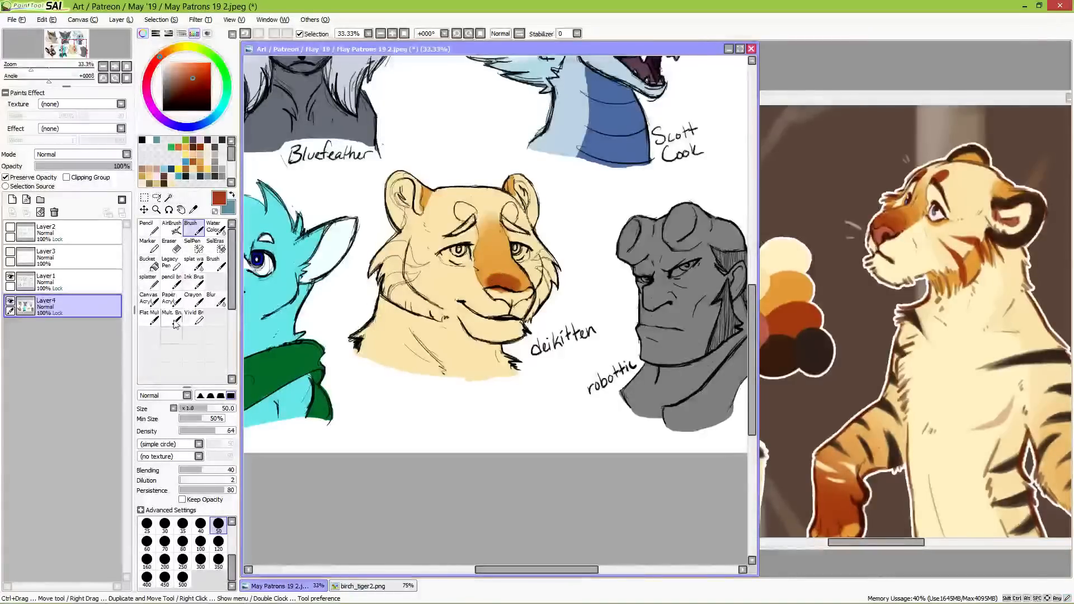
key("n")
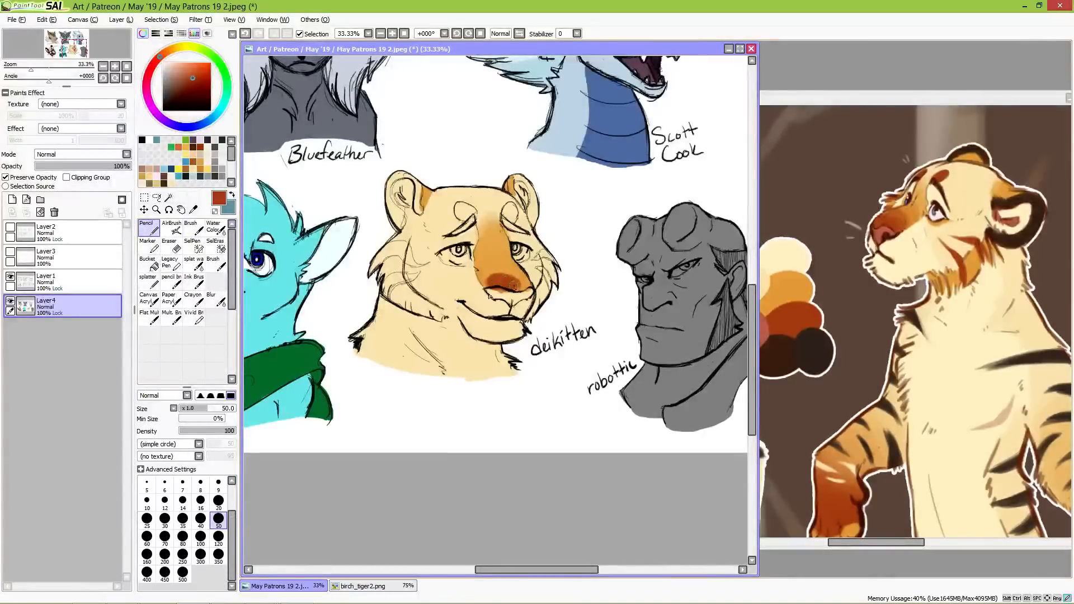
left_click(218, 536)
mouse_move(502, 283)
left_mouse_down()
mouse_move(515, 288)
mouse_move(515, 273)
mouse_move(524, 282)
mouse_move(506, 283)
left_mouse_up()
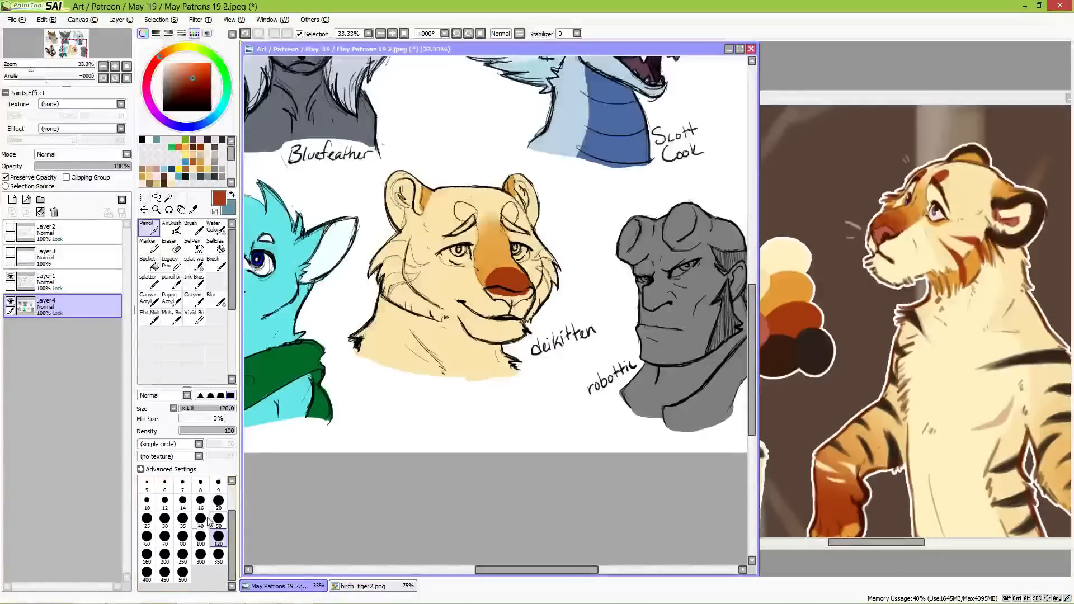
Step: Extend the rust red up the muzzle bridge with the Brush at size 50 and blend it with the Water Color tool at size 100
left_click(196, 233)
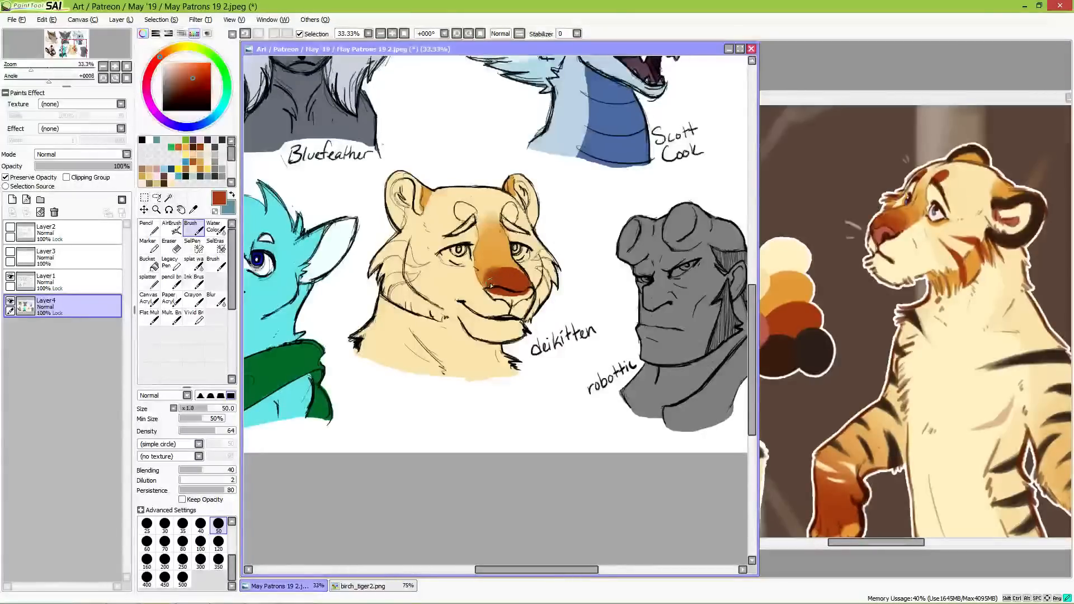
mouse_move(501, 266)
left_mouse_down()
mouse_move(523, 281)
mouse_move(490, 269)
mouse_move(520, 271)
mouse_move(502, 262)
mouse_move(483, 282)
mouse_move(494, 260)
left_mouse_up()
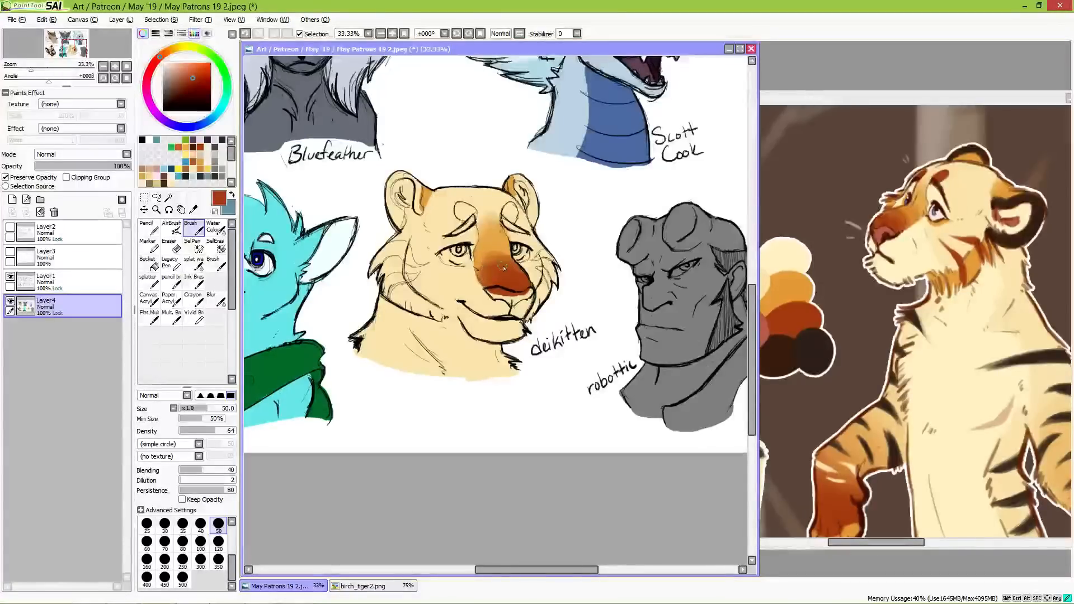
left_click(215, 228)
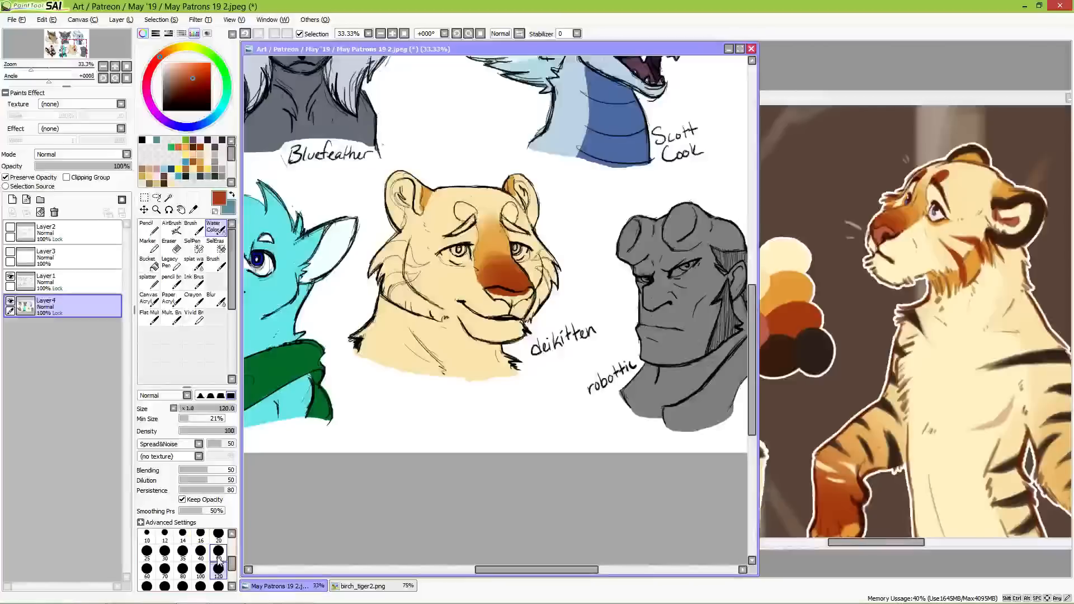
left_click(218, 535)
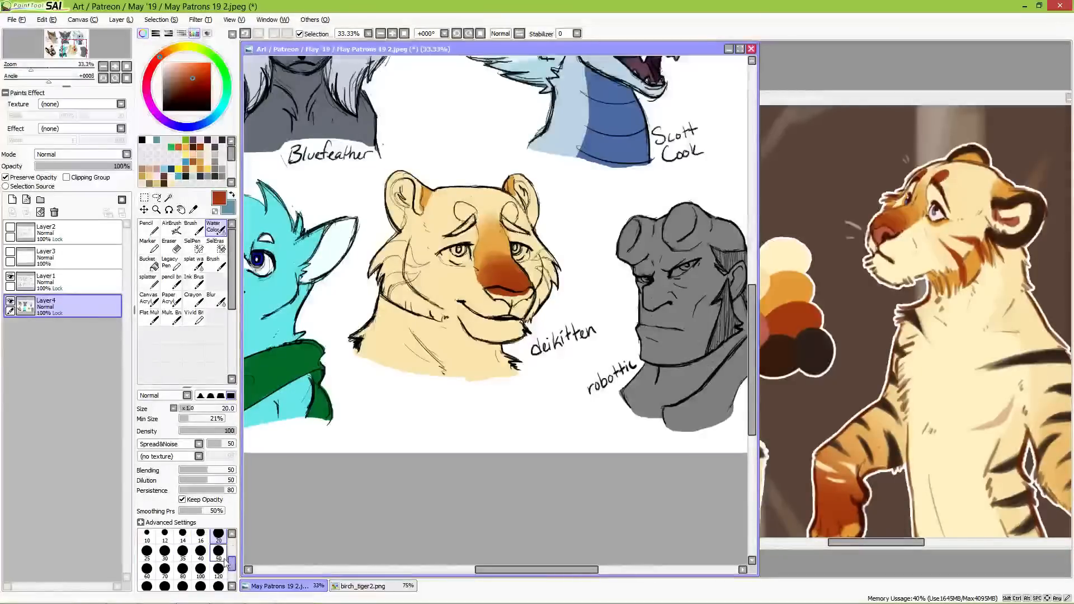
left_click(201, 569)
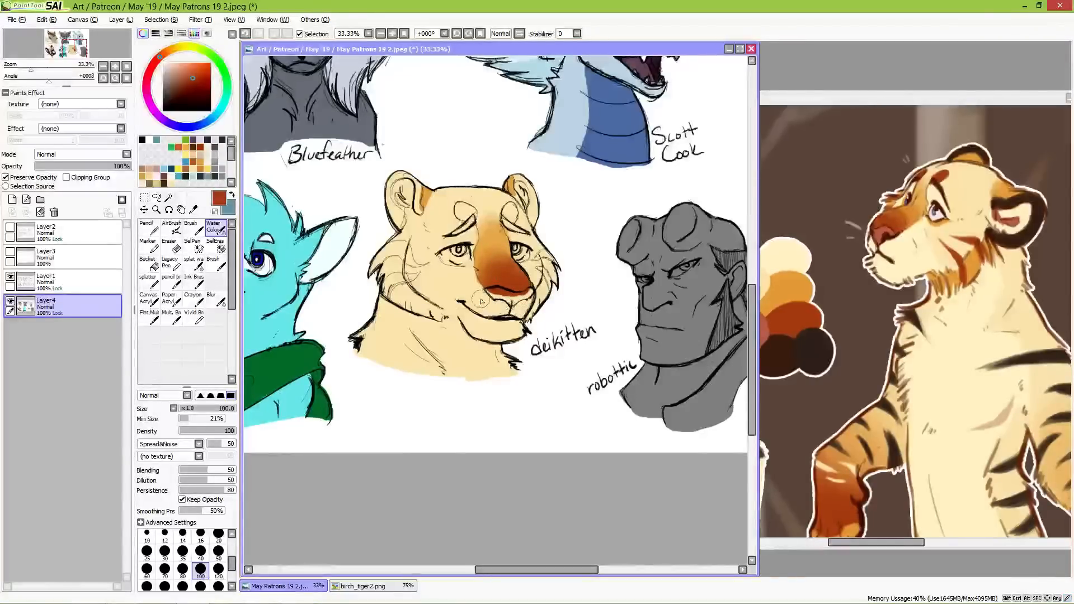
Step: Refine the muzzle gradient using the Brush, with orange sampled from the bridge and rust red from the reference's nose at size 120
left_click(500, 238, "alt")
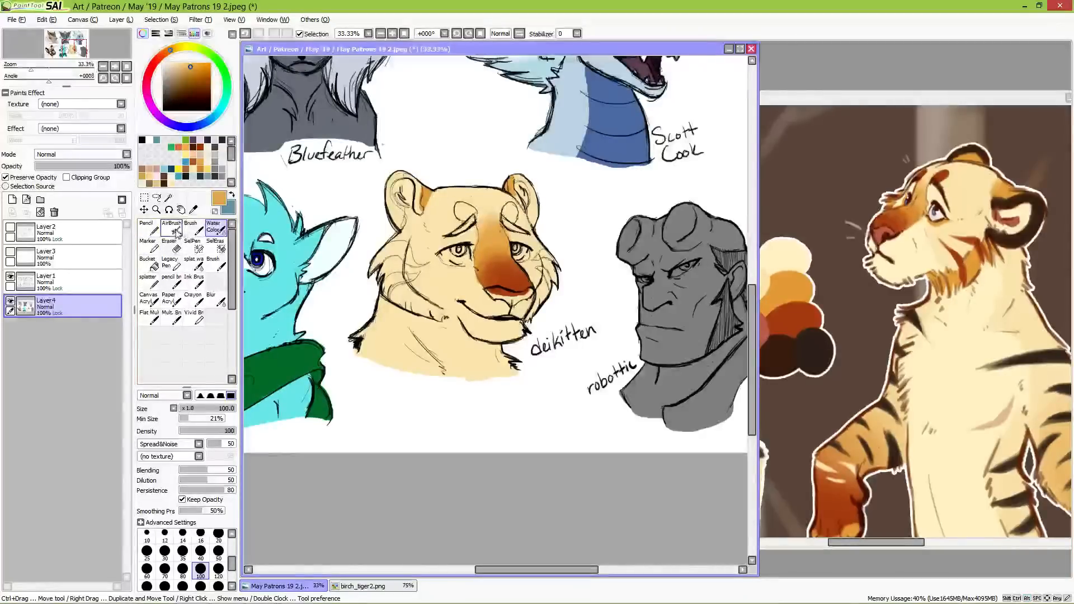
left_click(191, 226)
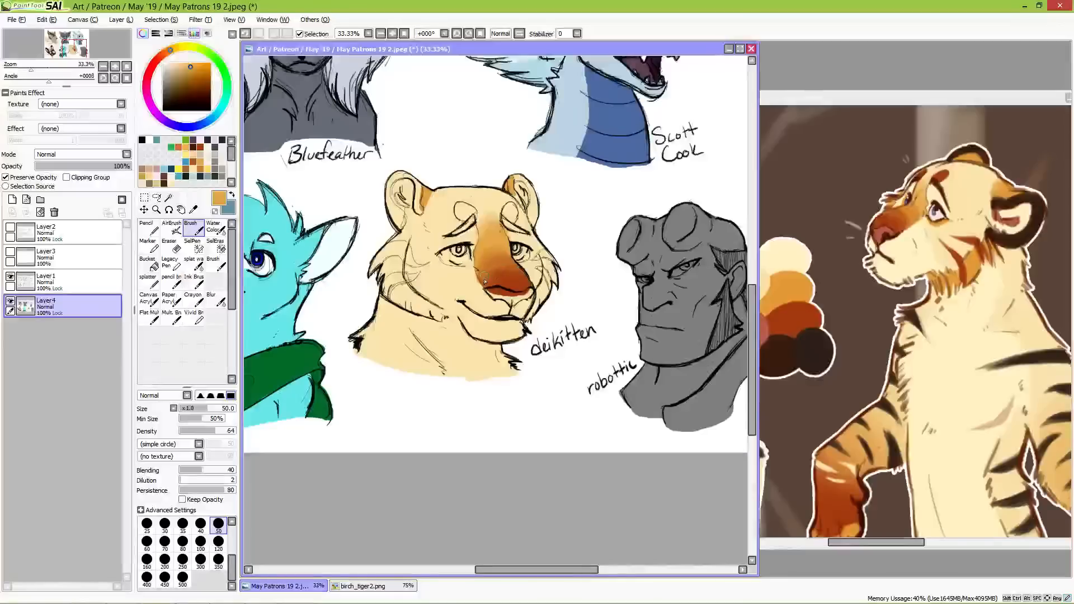
left_click(895, 225, "alt")
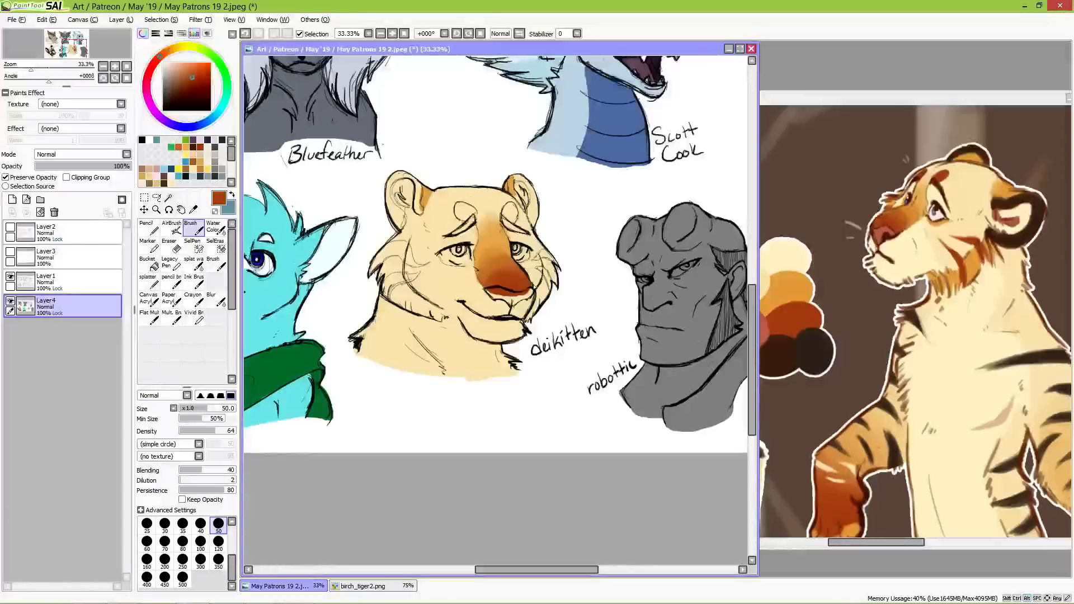
left_click(218, 543)
left_click_drag(510, 285, 501, 266)
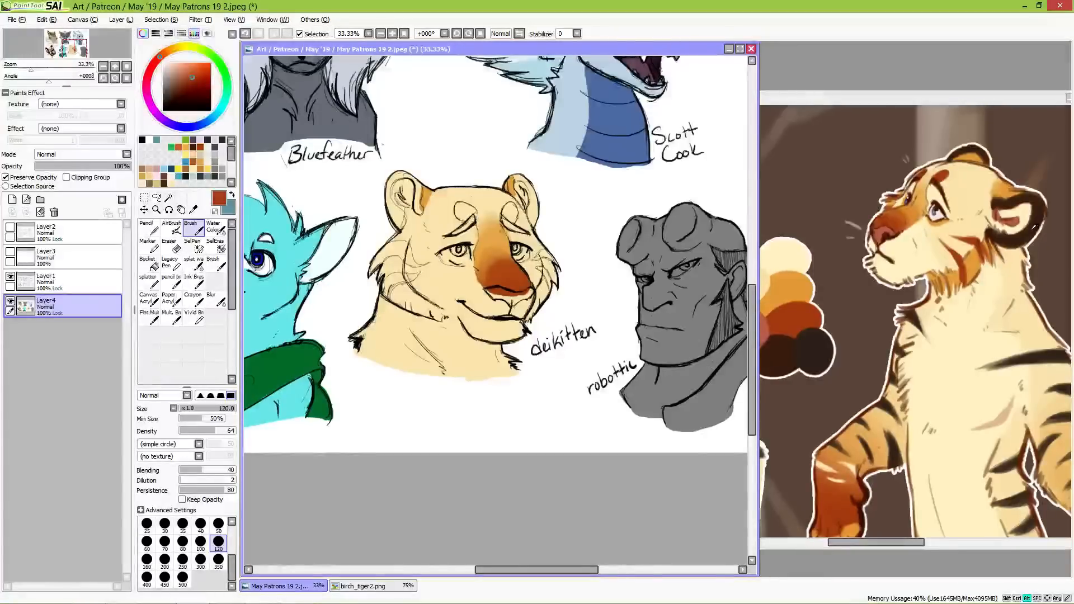
Step: Sample the dark brown from the reference's ear and paint the outer rim of the tiger bust's first ear with the Pencil at size 120
left_click(1033, 230, "alt")
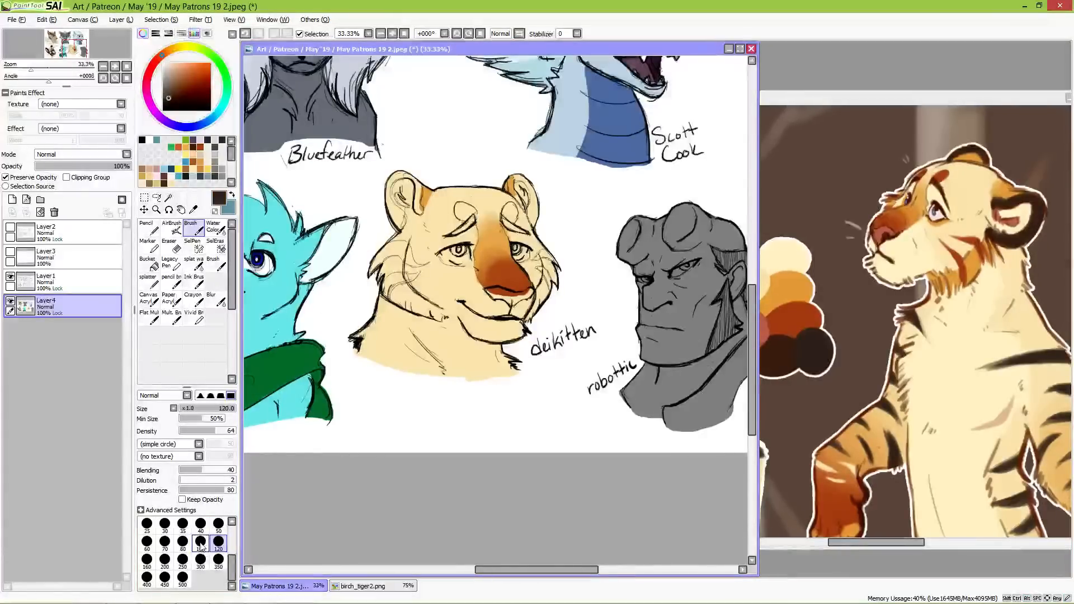
left_click(200, 526)
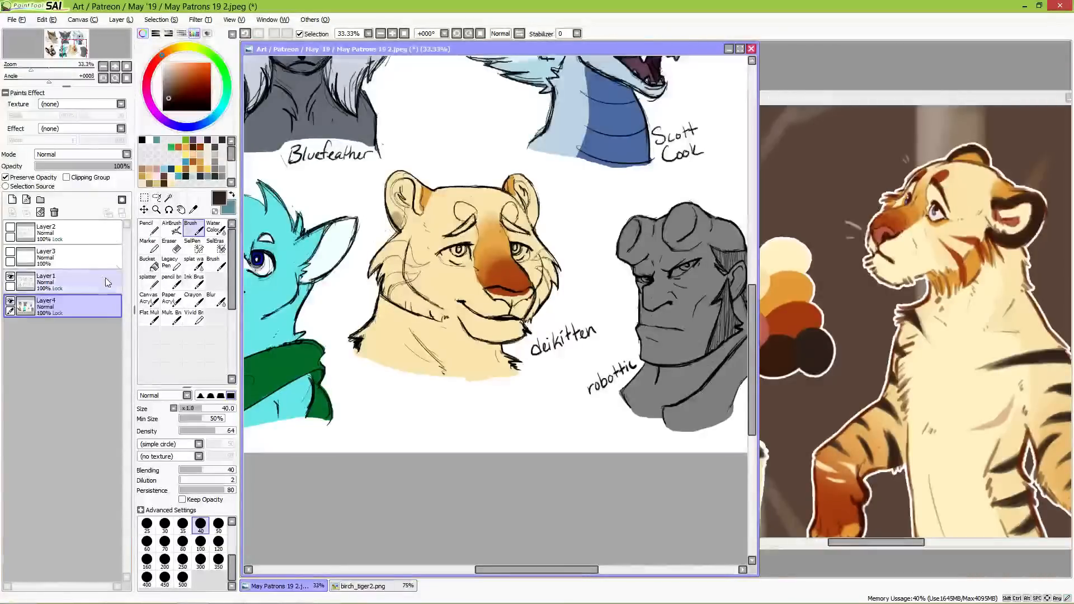
key("n")
mouse_move(390, 224)
left_mouse_down()
mouse_move(384, 199)
mouse_move(400, 219)
mouse_move(386, 186)
mouse_move(384, 198)
mouse_move(403, 174)
mouse_move(394, 177)
mouse_move(414, 176)
mouse_move(383, 187)
left_mouse_up()
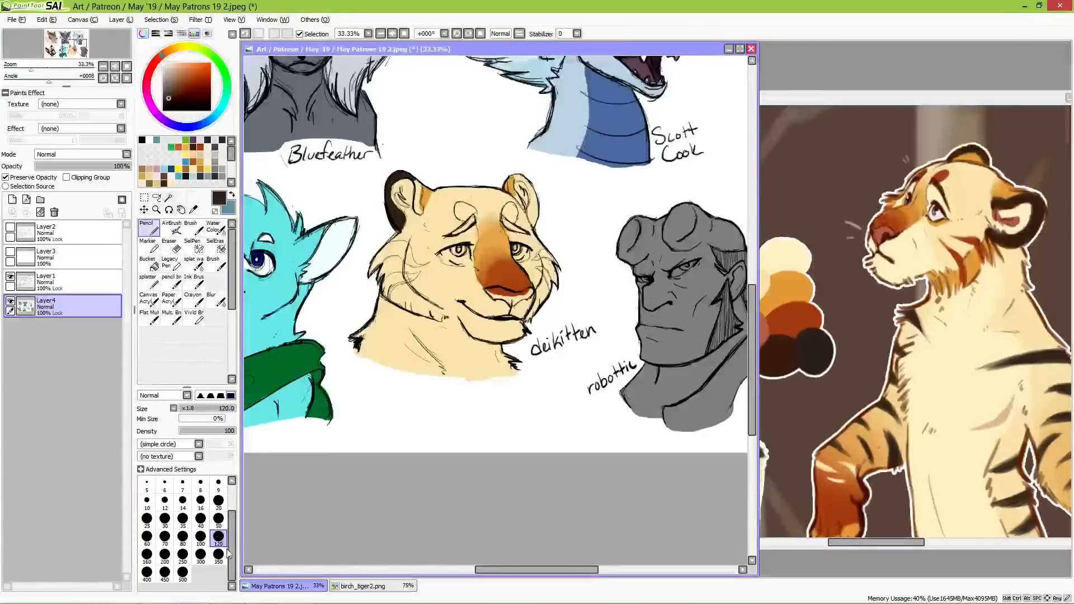
Step: Paint the first ear's inner edge, both eyebrows and the other ear's rim dark brown with the Pencil at size 50
left_click(218, 518)
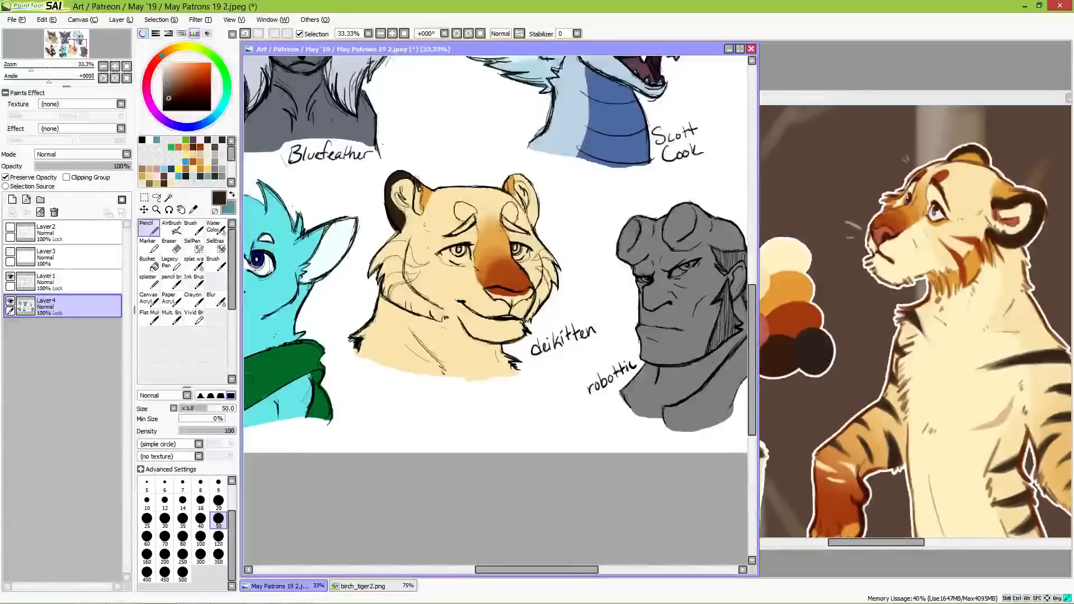
left_click_drag(420, 192, 417, 208)
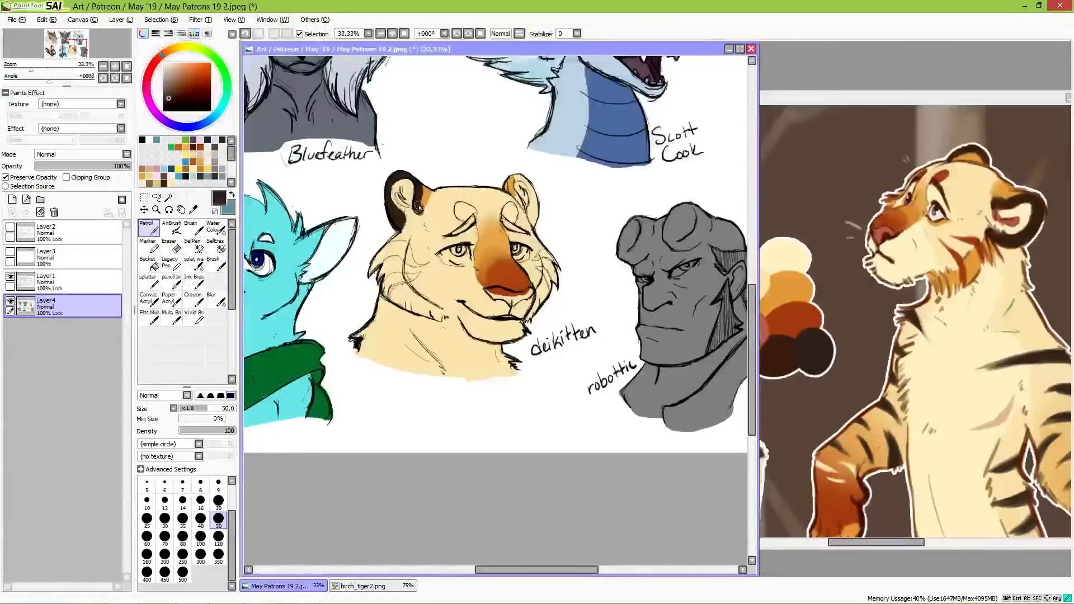
mouse_move(453, 235)
left_mouse_down()
mouse_move(476, 217)
mouse_move(527, 233)
left_mouse_up()
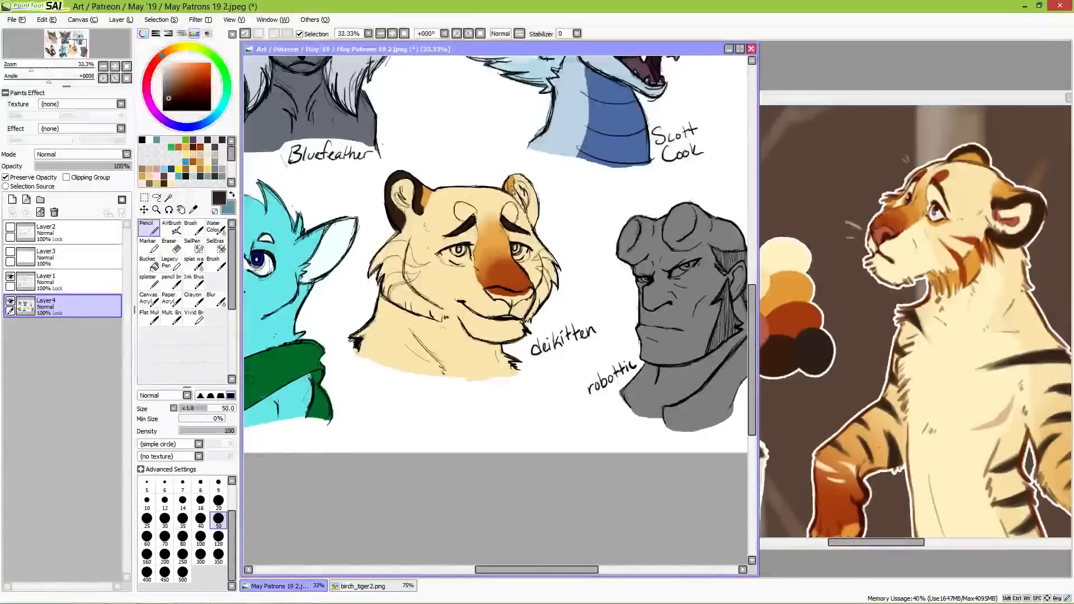
mouse_move(510, 189)
left_mouse_down()
mouse_move(513, 174)
mouse_move(514, 193)
mouse_move(522, 174)
mouse_move(514, 183)
mouse_move(533, 181)
mouse_move(519, 179)
mouse_move(538, 213)
left_mouse_up()
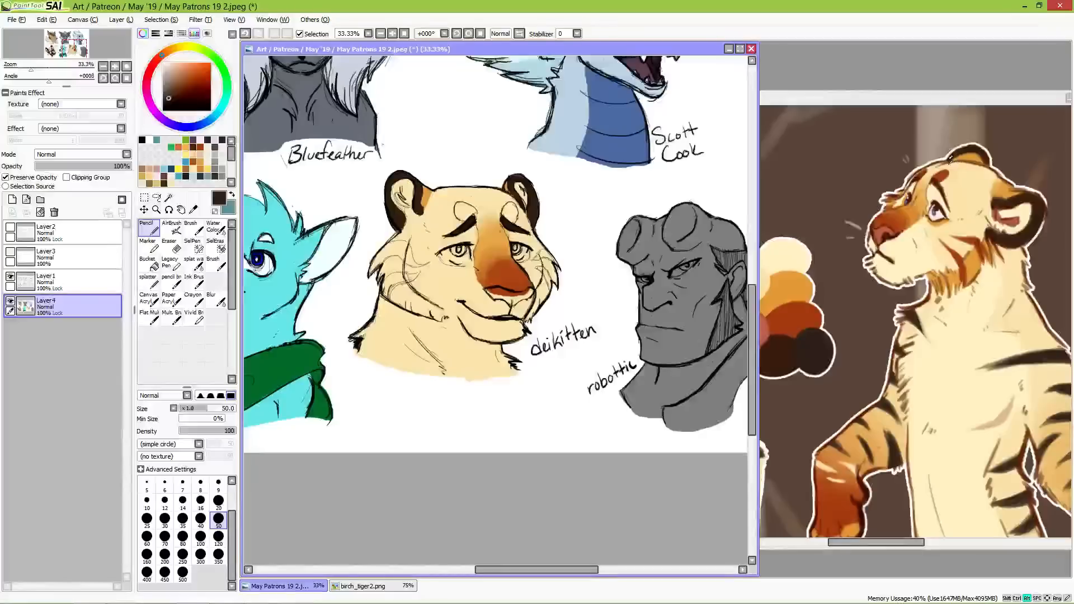
Step: Sample the rust red from the reference's brow marking and fill the two oval spots above the tiger bust's eyebrows
left_click(941, 177, "alt")
left_click_drag(463, 213, 473, 211)
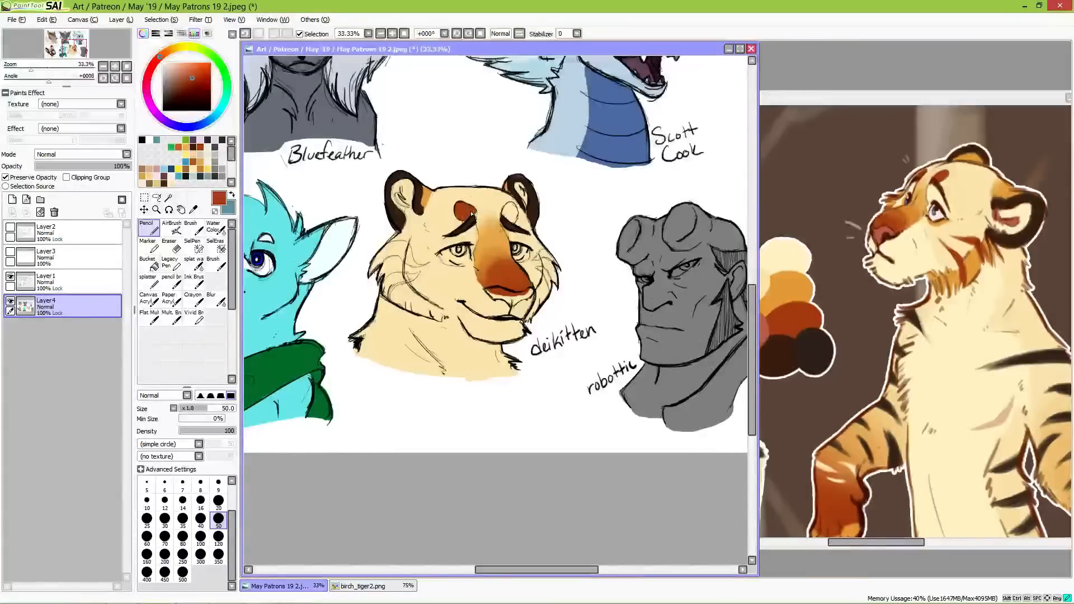
left_click_drag(469, 213, 516, 213)
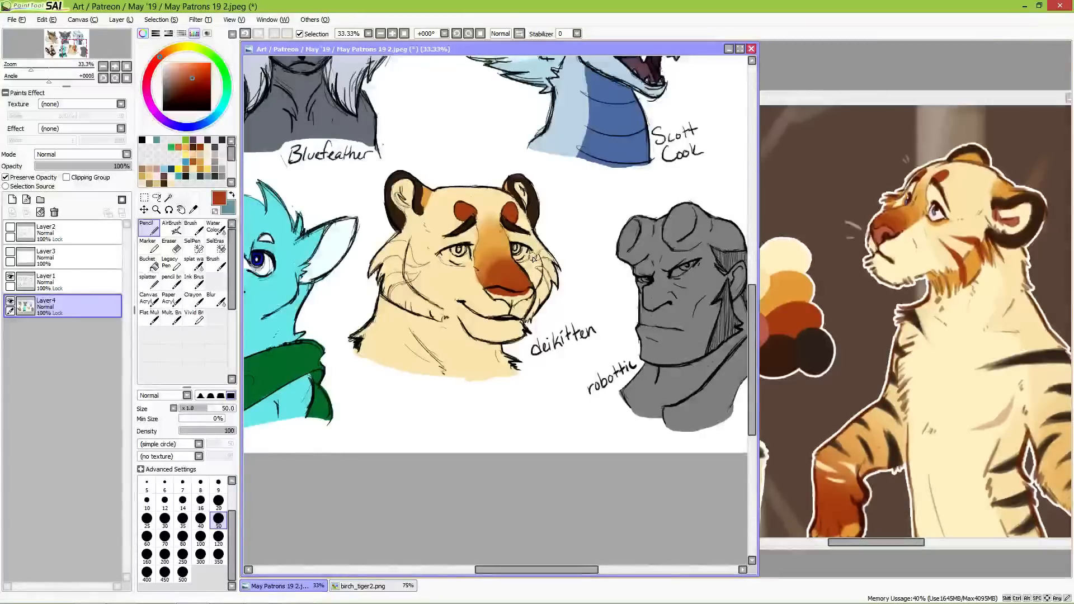
Step: Sample the orange from the reference's cheek fur and paint the cheek ruffs and jaw edge on both sides of the tiger bust's face
left_click(972, 262, "alt")
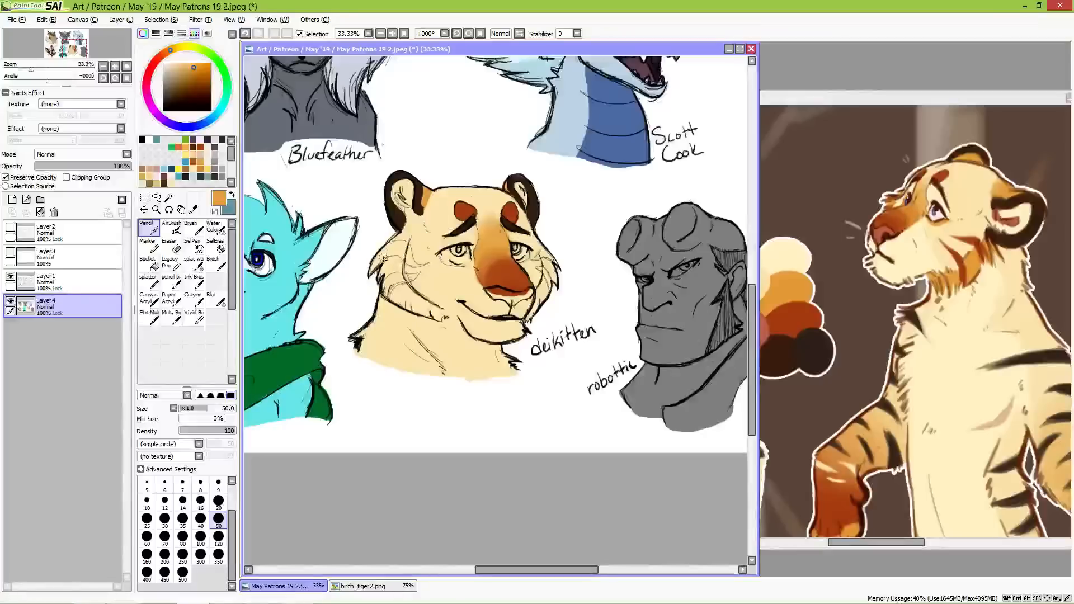
left_click_drag(387, 251, 369, 276)
mouse_move(400, 234)
left_mouse_down()
mouse_move(378, 258)
mouse_move(404, 240)
mouse_move(377, 279)
mouse_move(394, 286)
left_mouse_up()
mouse_move(408, 239)
left_mouse_down()
mouse_move(377, 289)
mouse_move(386, 301)
mouse_move(401, 287)
mouse_move(403, 303)
left_mouse_up()
left_click_drag(425, 289, 410, 306)
mouse_move(415, 289)
left_mouse_down()
mouse_move(387, 310)
mouse_move(401, 314)
left_mouse_up()
mouse_move(431, 302)
left_mouse_down()
mouse_move(402, 295)
mouse_move(454, 317)
left_mouse_up()
mouse_move(535, 313)
left_mouse_down()
mouse_move(528, 321)
mouse_move(552, 277)
mouse_move(543, 237)
left_mouse_up()
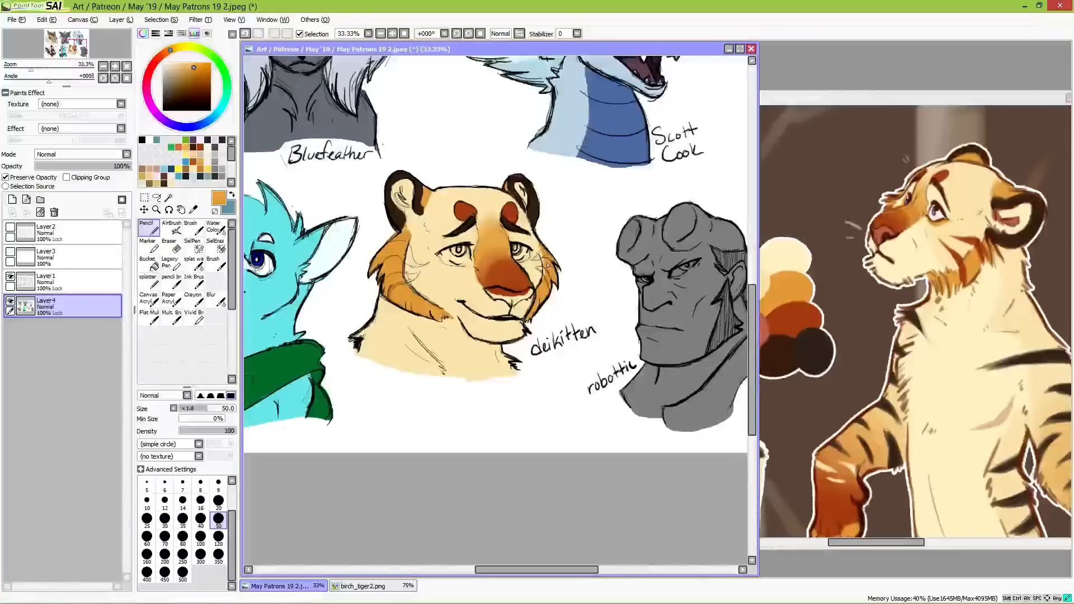
left_click_drag(542, 258, 541, 236)
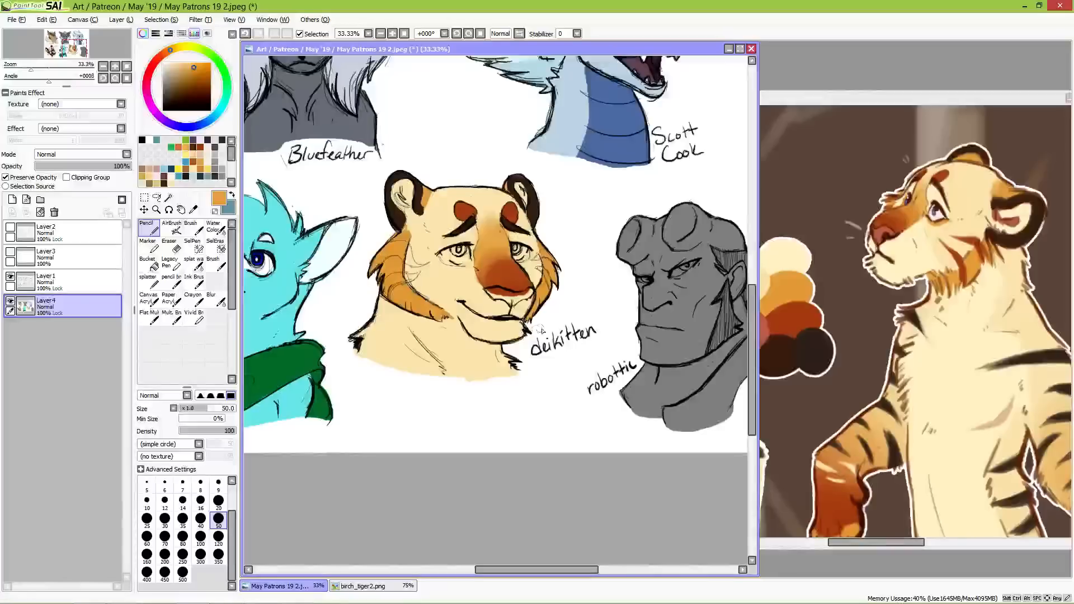
Step: Sample the pale cream from the reference's chin and lighten the tiger bust's muzzle, chin and chest with the Pencil at size 100
left_click(902, 267, "alt")
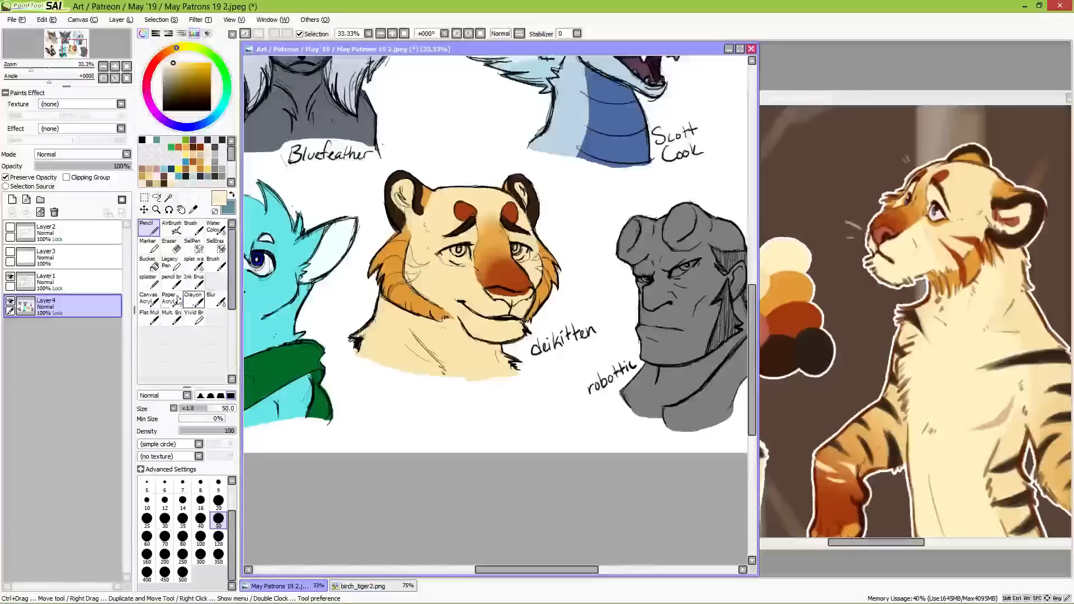
left_click(201, 536)
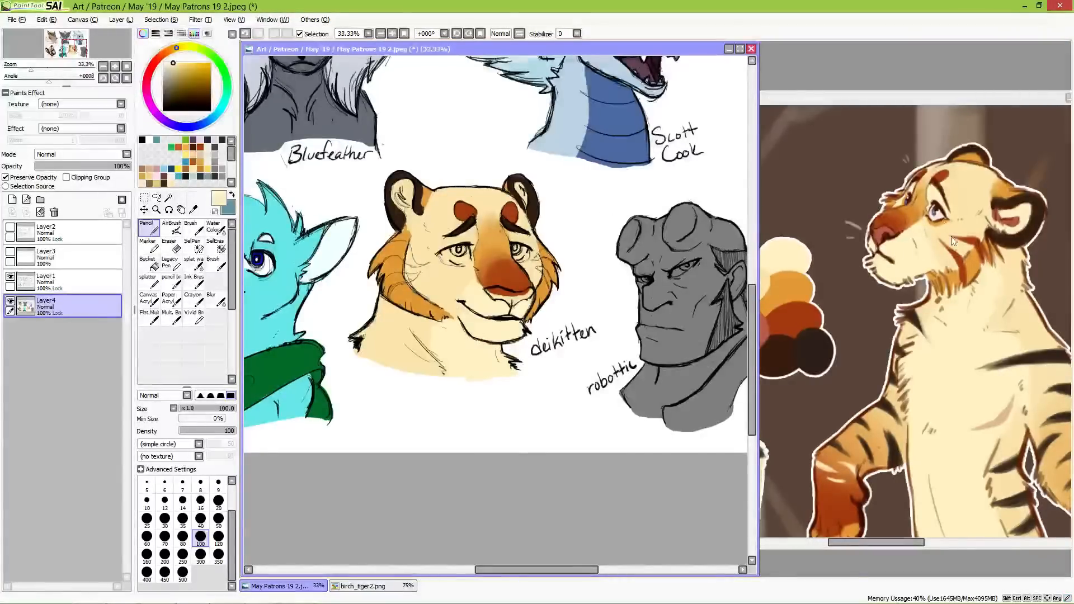
Step: Sample the rust red from the reference's brow marking and paint stripes across both of the tiger bust's cheeks with the Pencil at size 35
left_click(942, 175, "alt")
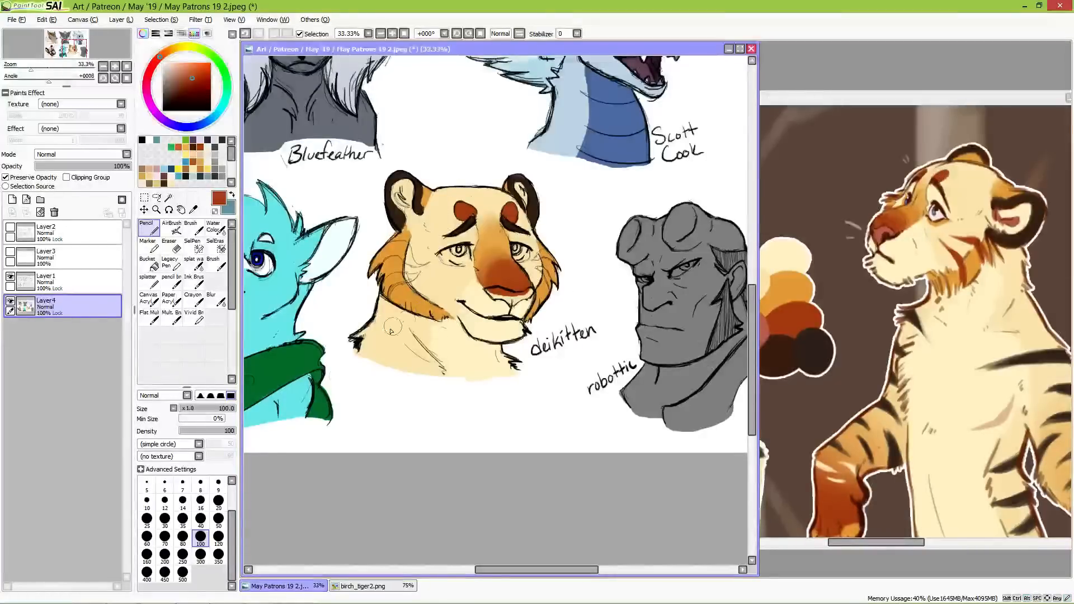
left_click(182, 518)
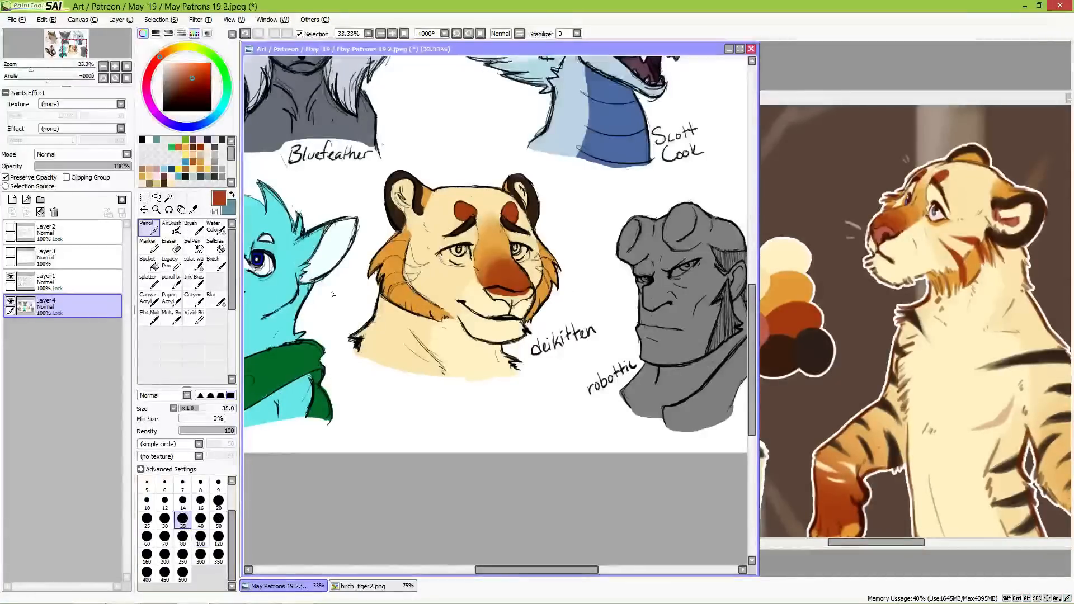
left_click_drag(385, 280, 416, 278)
key("ctrl+z")
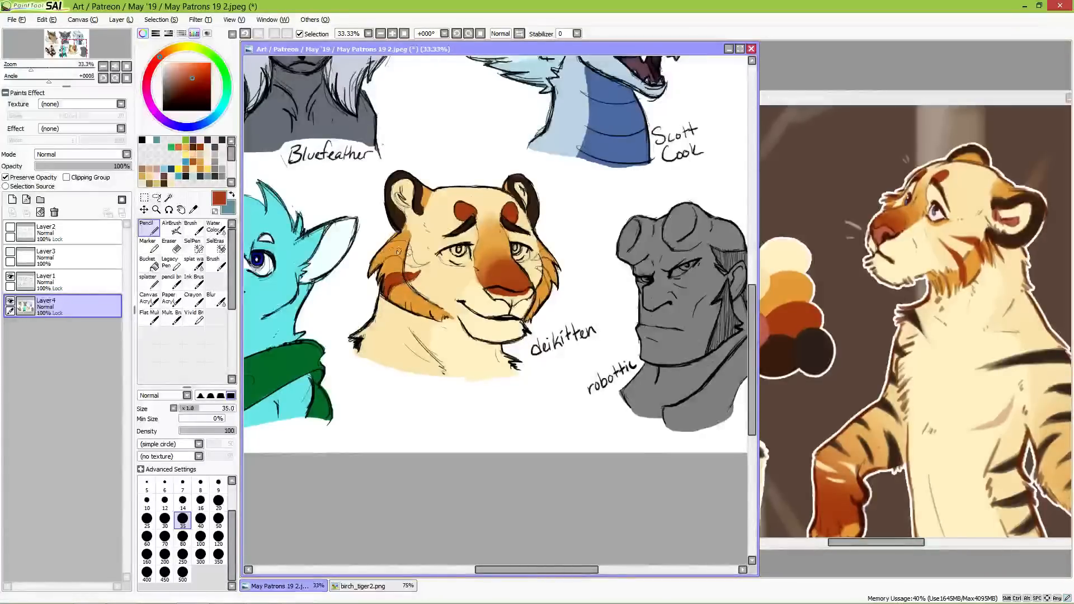
mouse_move(381, 255)
left_mouse_down()
mouse_move(371, 274)
mouse_move(401, 250)
left_mouse_up()
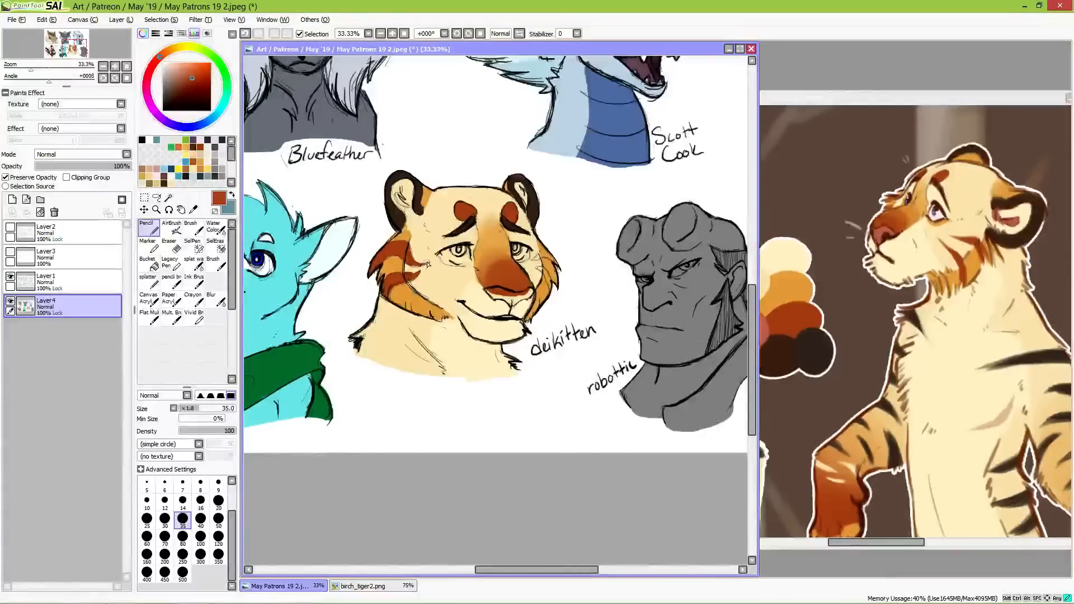
left_click_drag(414, 268, 423, 267)
left_click_drag(539, 269, 552, 287)
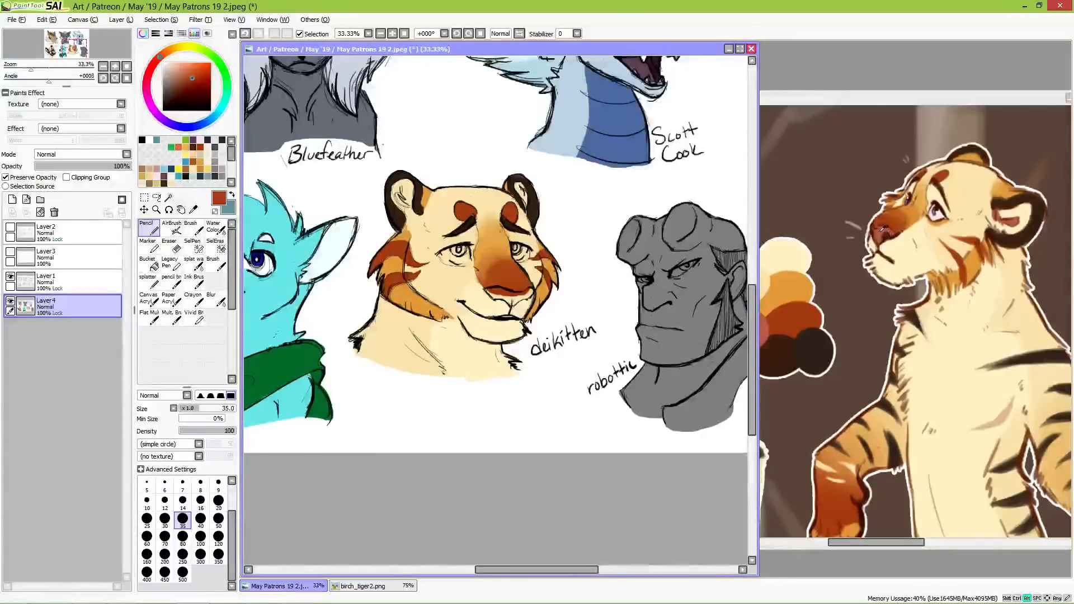
Step: Sample the pinkish red from the reference's nose and fill the tiger bust's nose with it
left_click(882, 231, "alt")
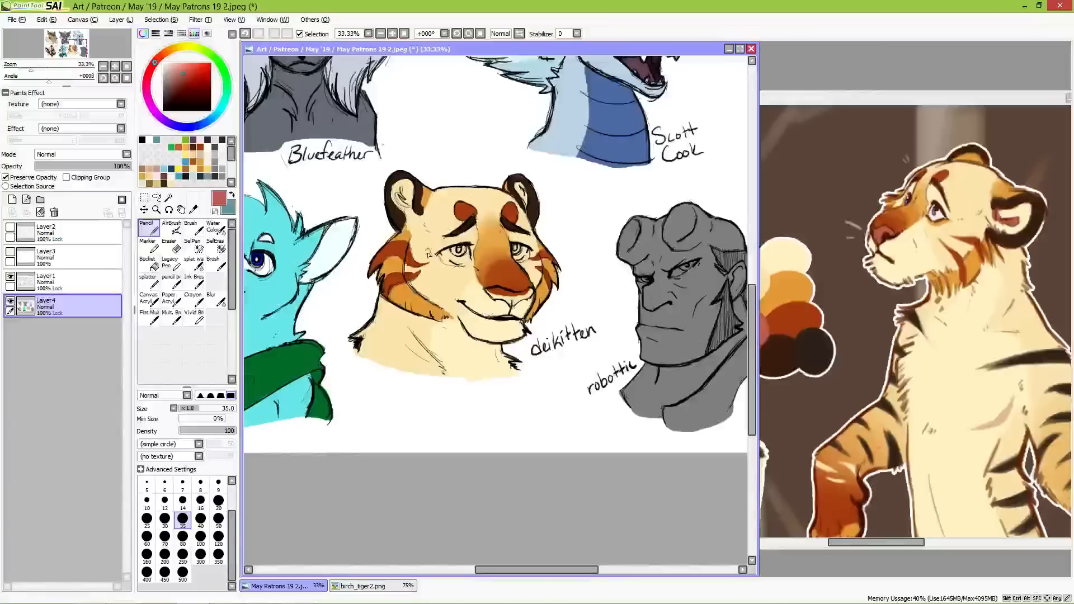
mouse_move(494, 295)
left_mouse_down()
mouse_move(516, 304)
mouse_move(532, 295)
left_mouse_up()
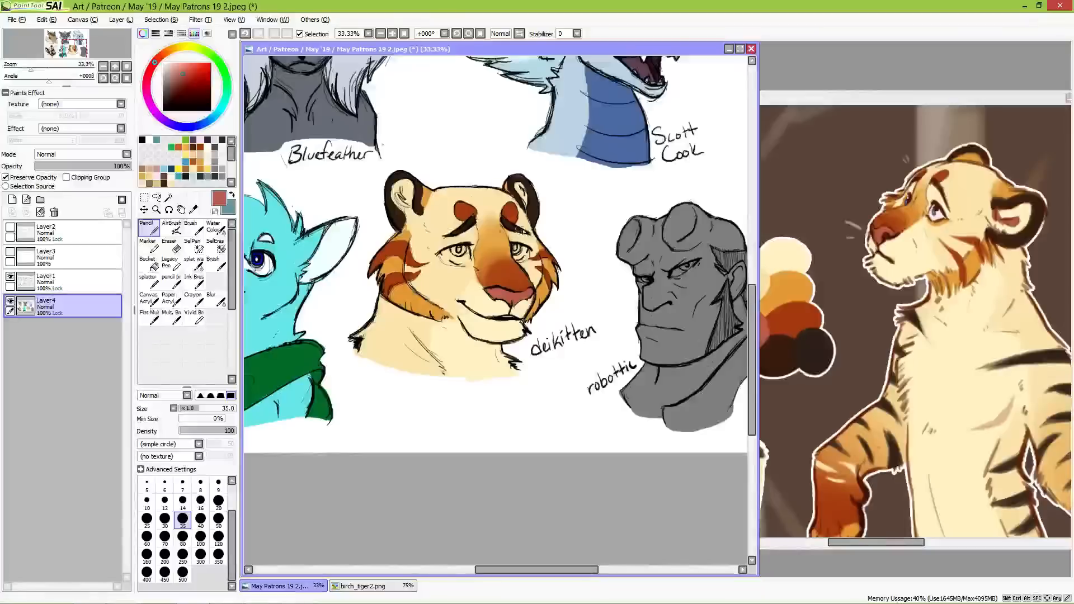
left_click(552, 276, "alt")
Step: Paint the tiger bust's eye whites pale grey and the irises blue, sampling both colours from the reference's eye
left_click(786, 354, "alt")
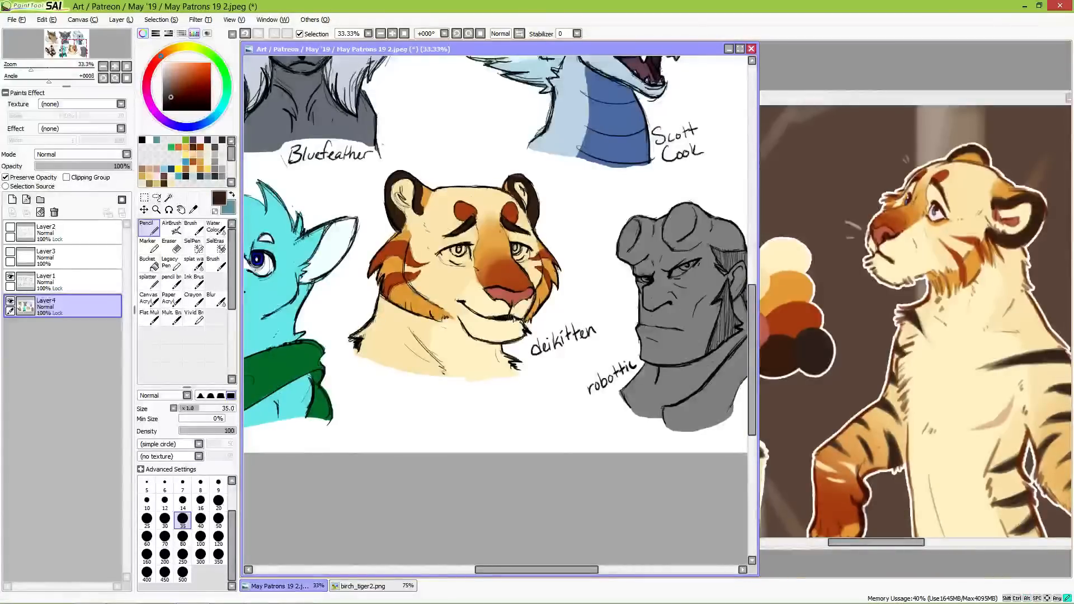
left_click(943, 211, "alt")
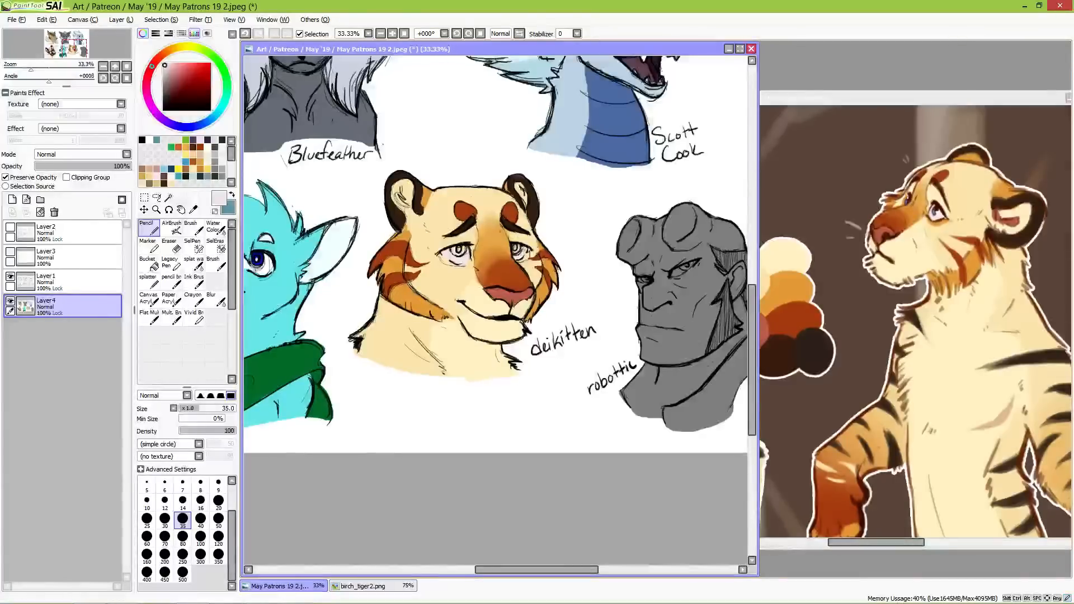
left_click(835, 294)
left_click_drag(873, 269, 811, 300)
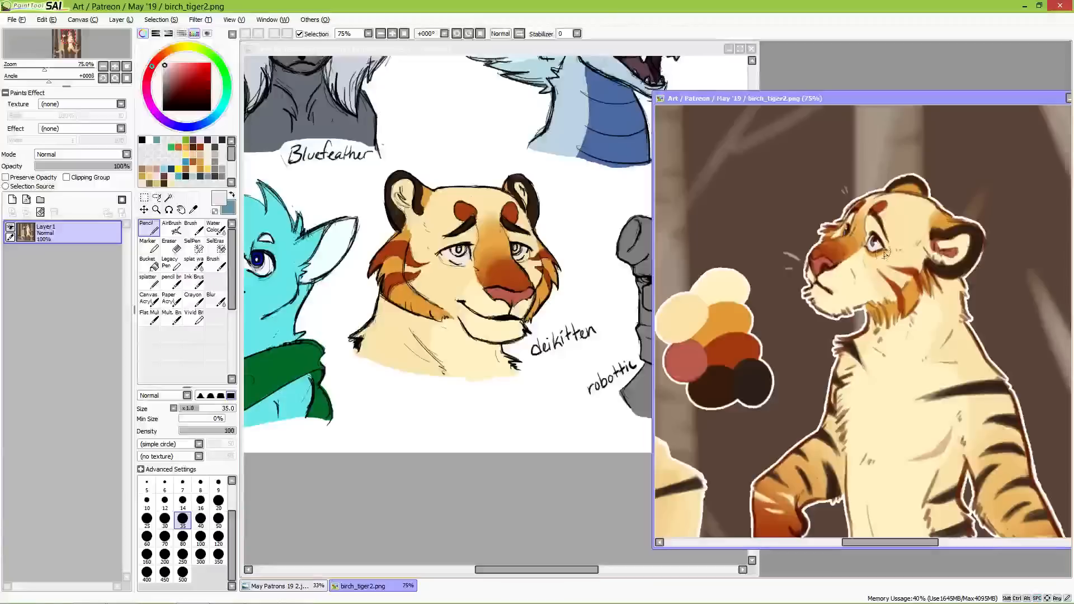
left_click(876, 242, "alt")
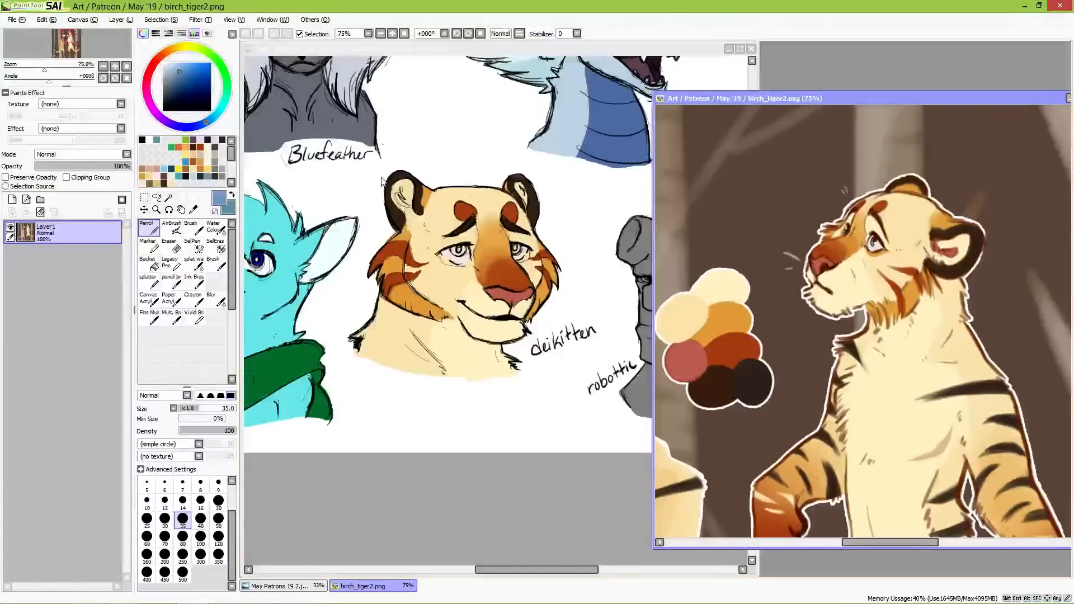
left_click(459, 254)
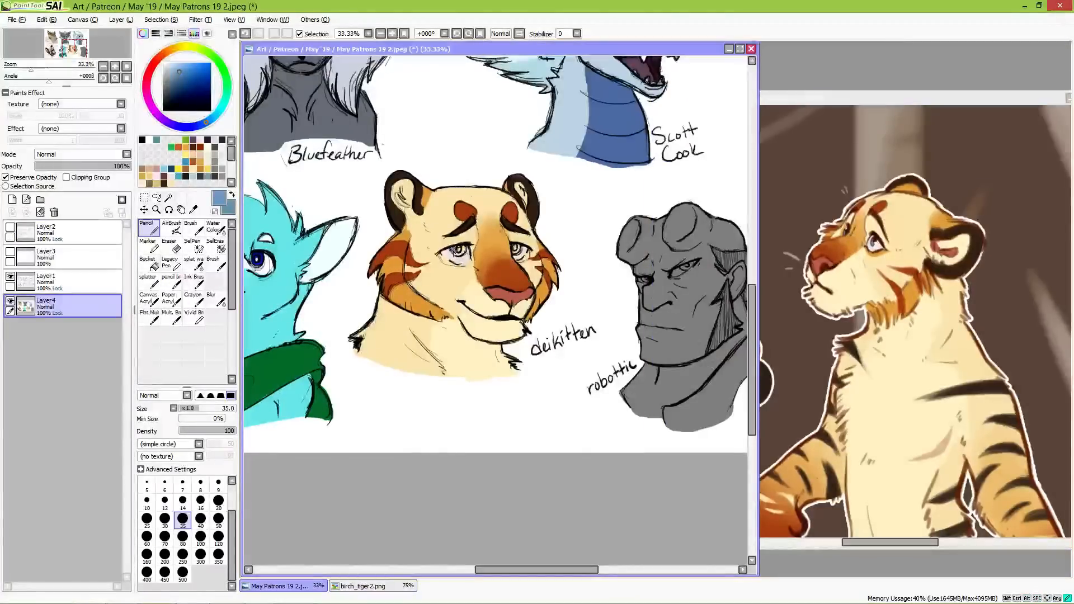
left_click_drag(463, 250, 516, 254)
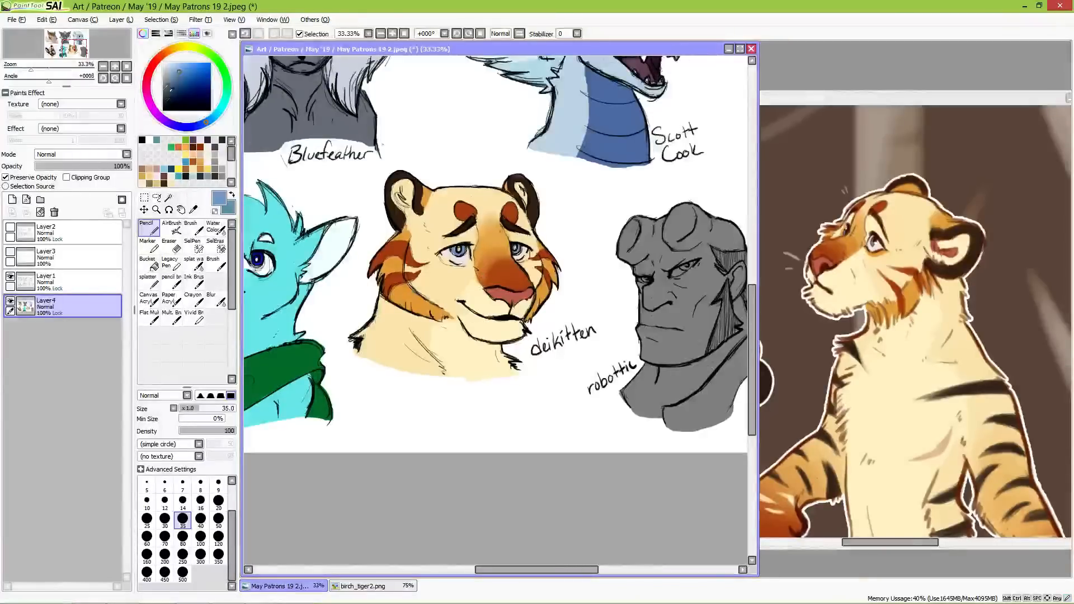
Step: Choose a near-white colour and dab a small highlight in each of the tiger bust's eyes
left_click_drag(168, 67, 161, 58)
left_click(458, 251)
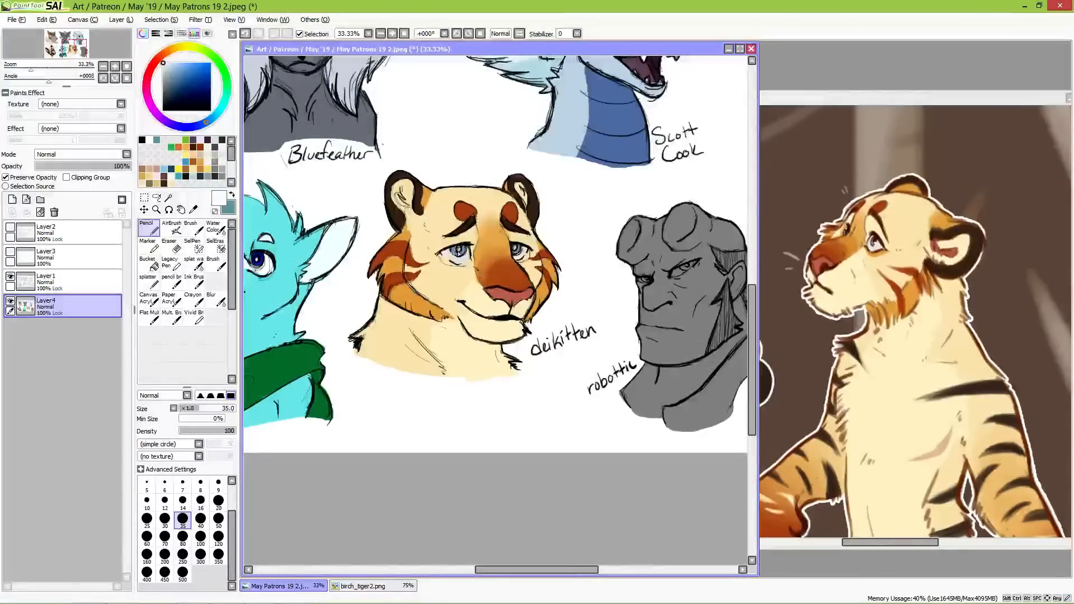
left_click(517, 250)
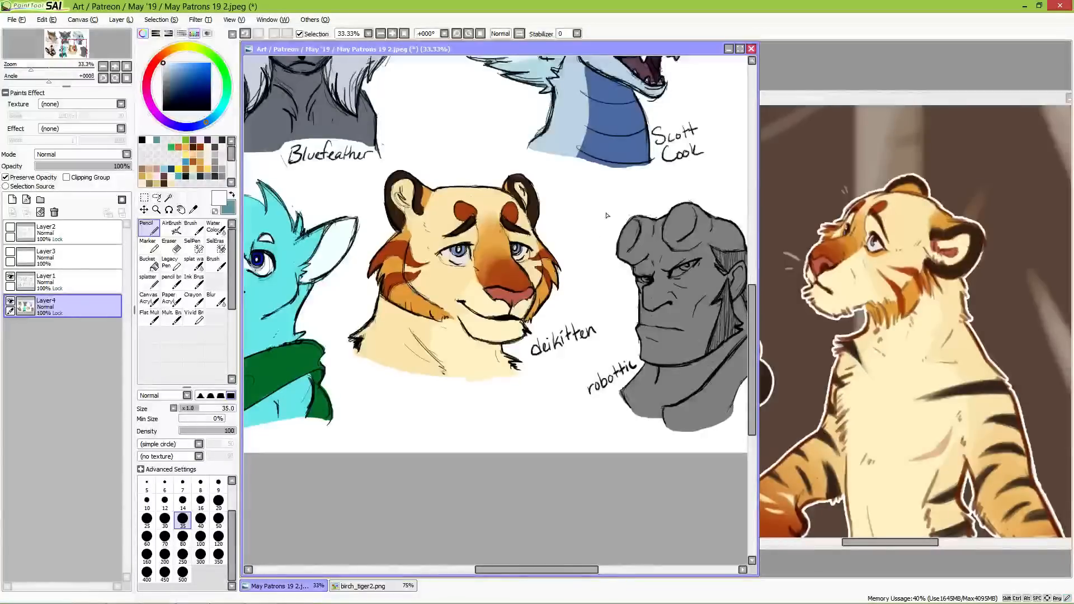
Step: Sample the light orange from the reference's face and add it around the tiger bust's eye
left_click_drag(717, 351, 704, 352)
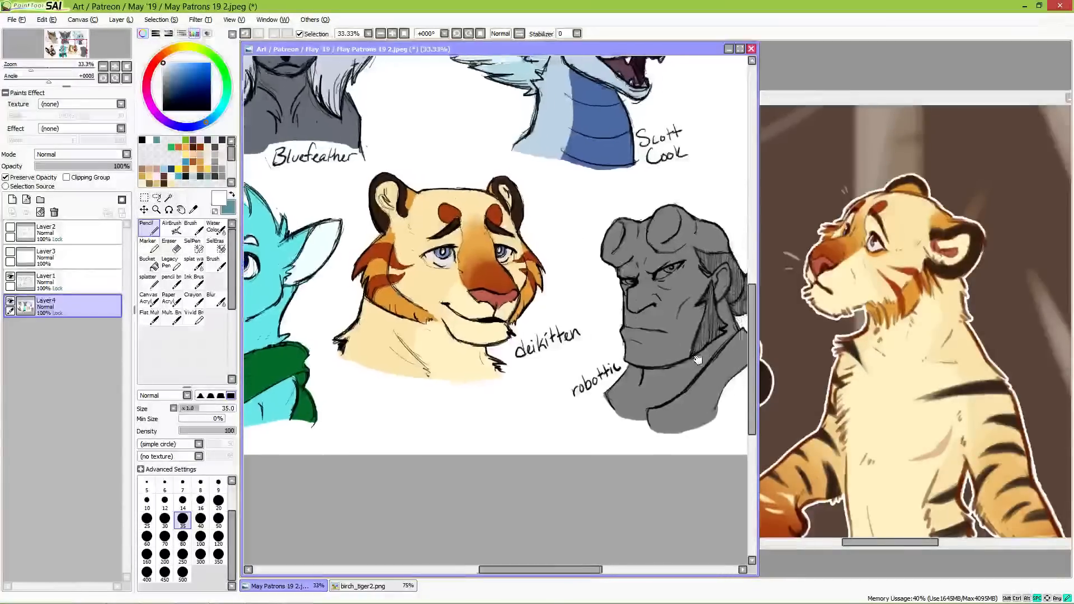
left_click(851, 227, "alt")
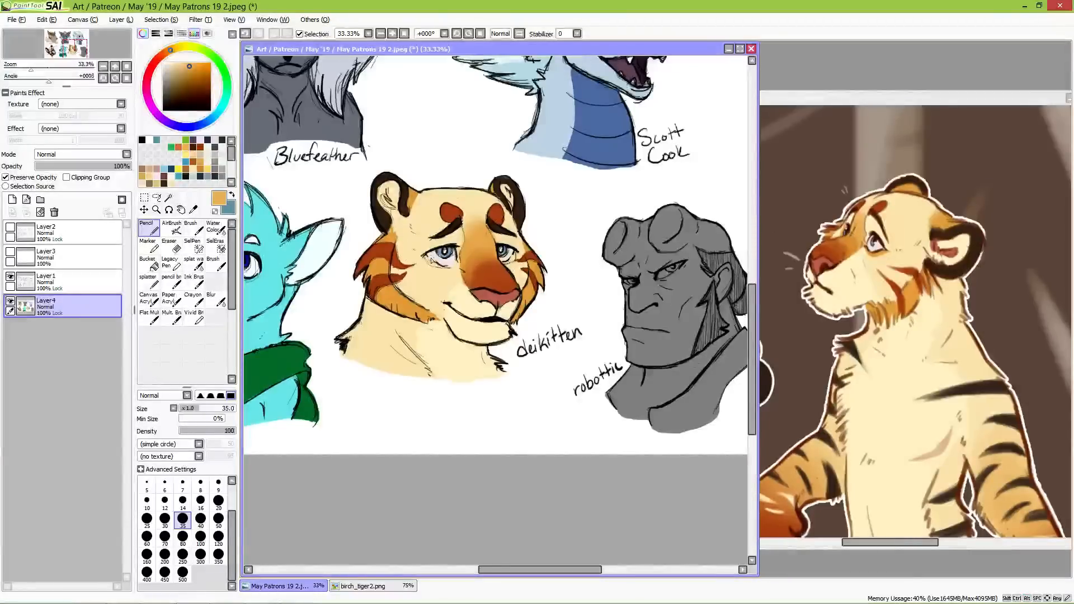
left_click_drag(426, 256, 458, 269)
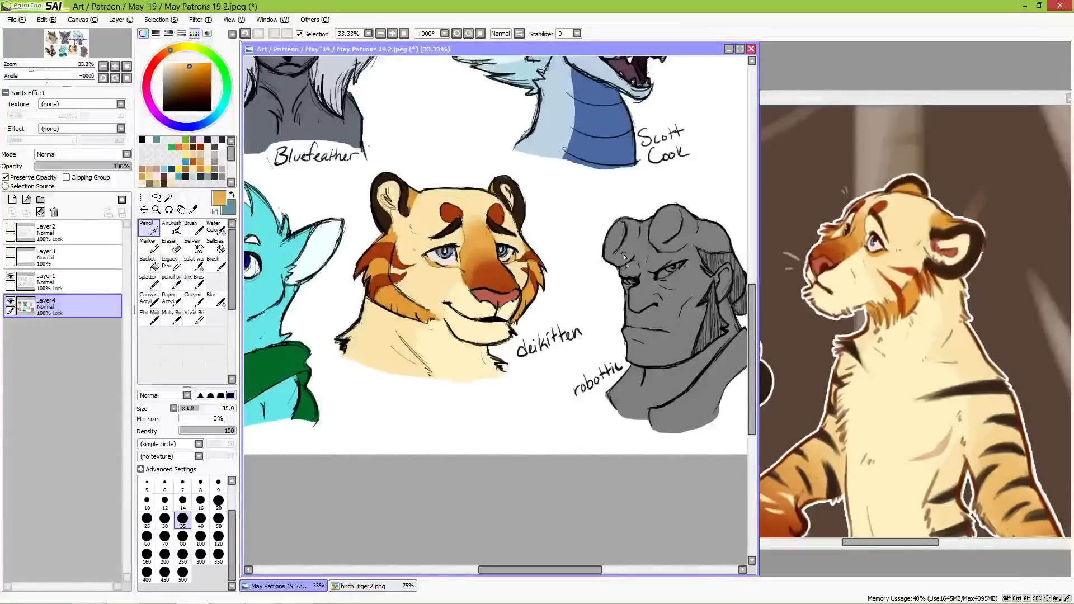
Step: Close the birch_tiger2.png tiger reference image
left_click(787, 358)
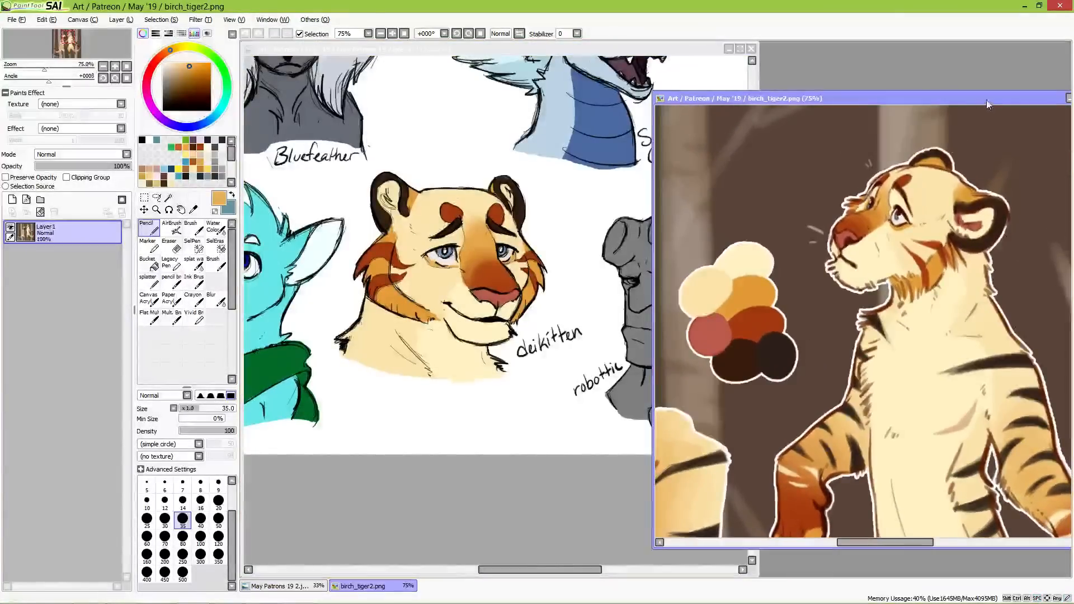
left_click_drag(957, 99, 757, 116)
left_click(893, 114)
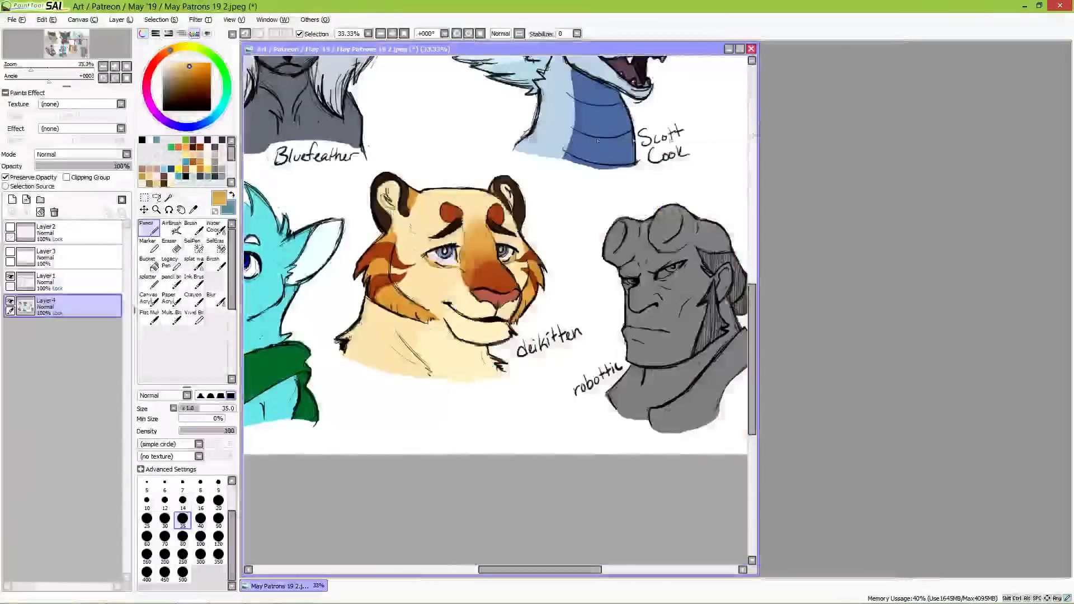
Step: Open the reference image image0.jpg from the May '19 folder and place it beside the sketch canvas
left_click(16, 20)
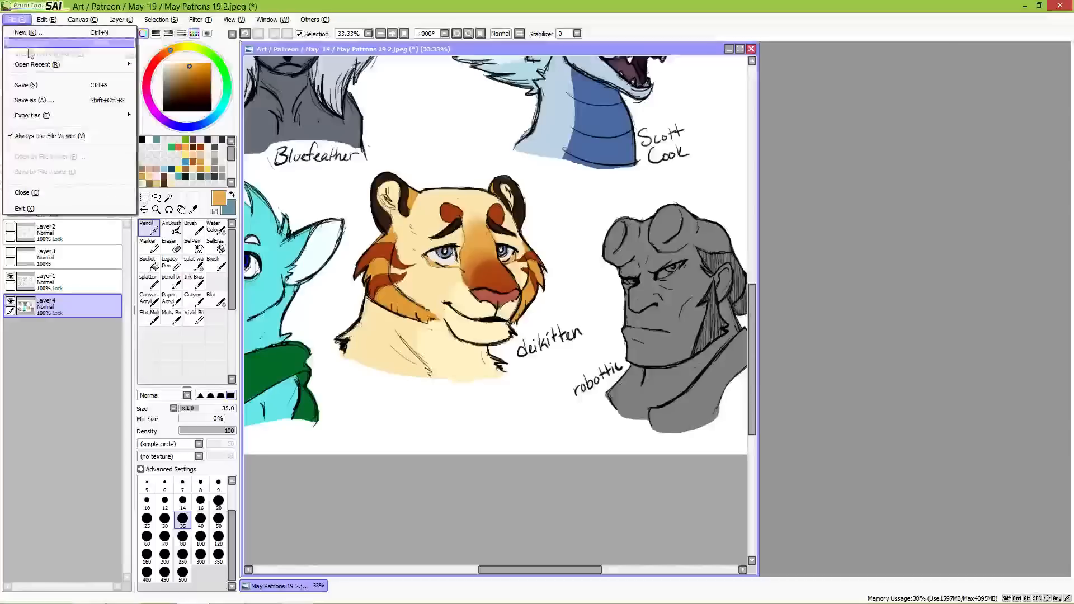
left_click(25, 42)
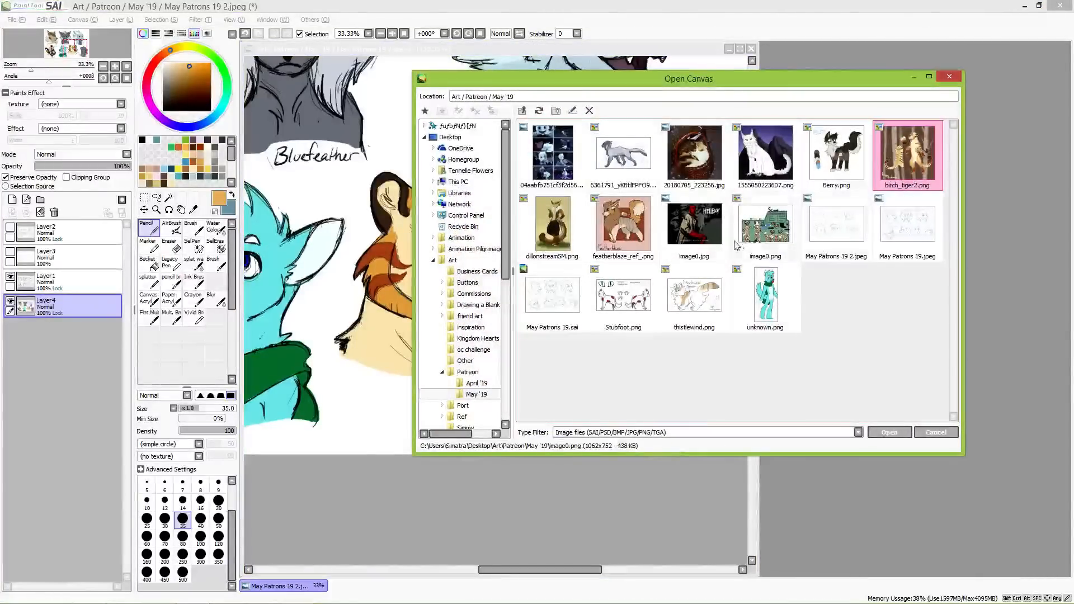
double_click(694, 224)
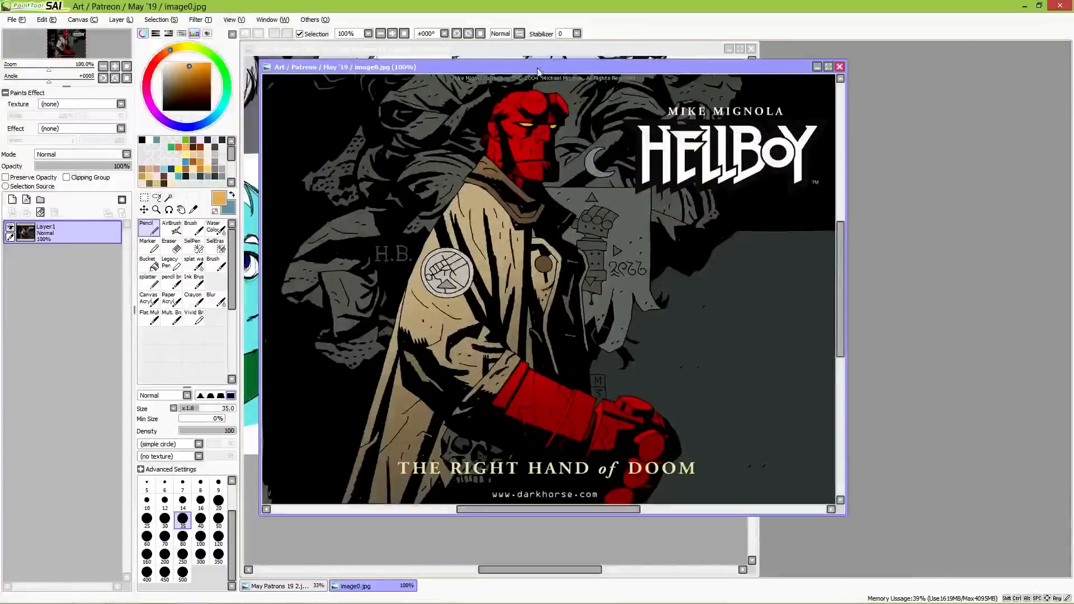
left_click_drag(550, 63, 954, 101)
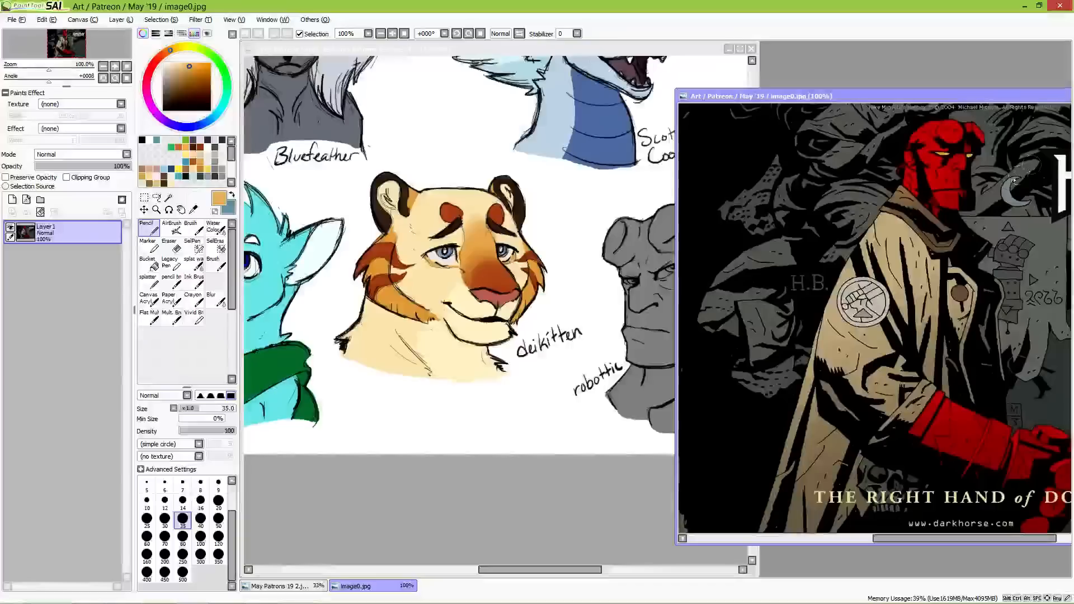
Step: Sample the bright red from Hellboy's head in the reference and fill the whole grey Hellboy bust with it using a size 120 pencil
left_click(947, 138, "alt")
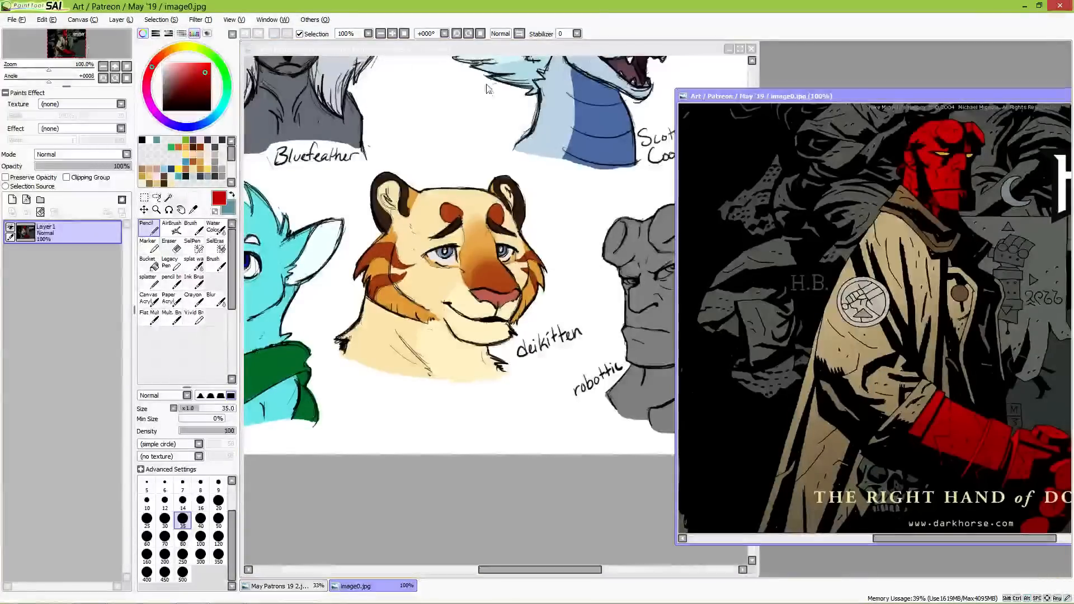
left_click(512, 50)
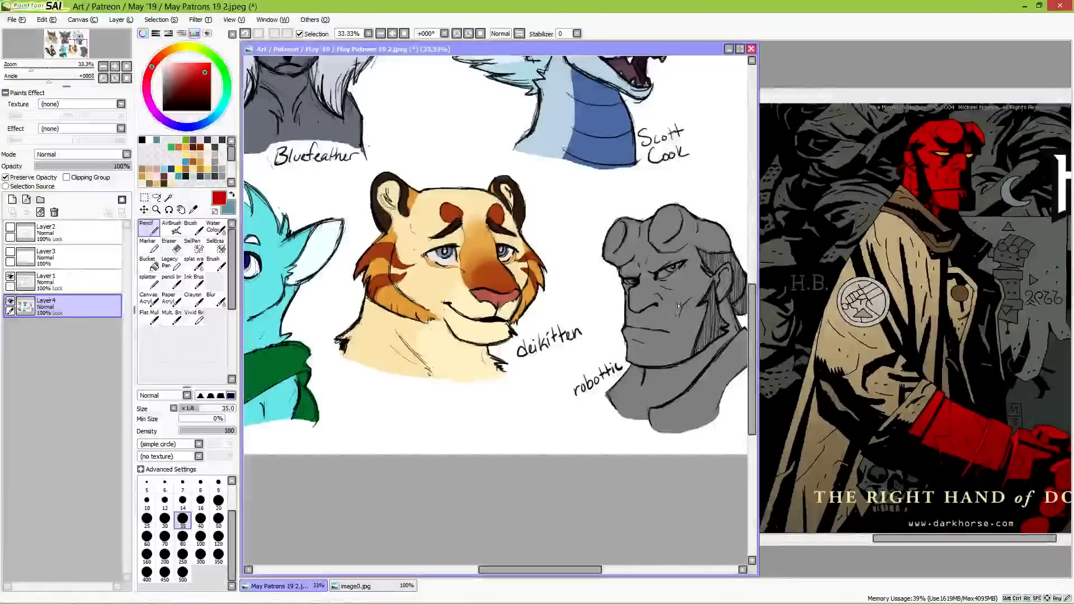
left_click_drag(667, 329, 554, 310)
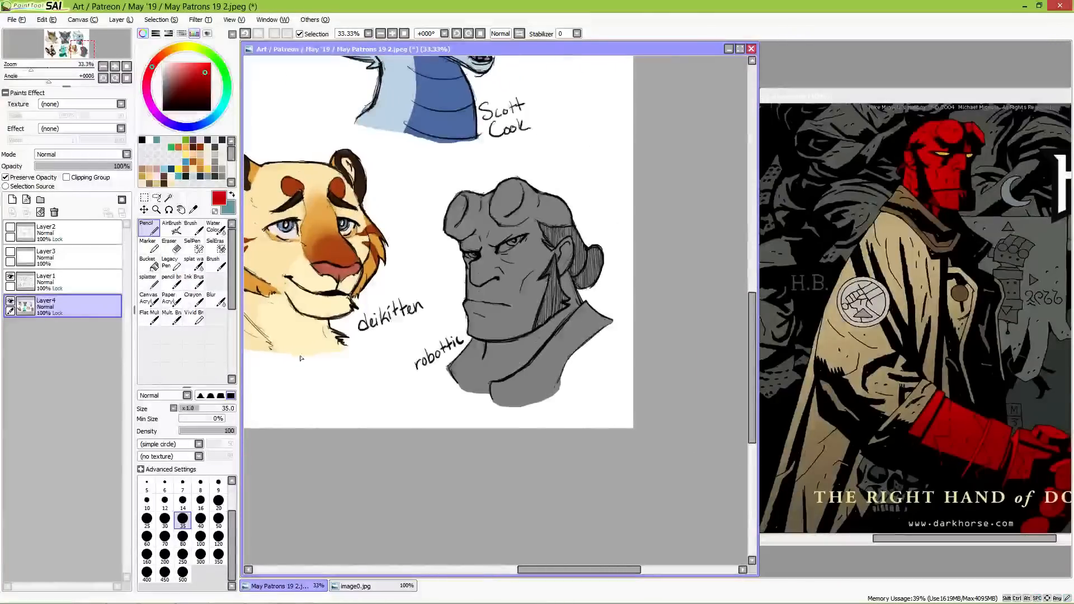
left_click(218, 536)
mouse_move(465, 234)
left_mouse_down()
mouse_move(470, 212)
mouse_move(448, 235)
mouse_move(475, 196)
mouse_move(517, 179)
mouse_move(531, 218)
mouse_move(565, 251)
mouse_move(548, 291)
mouse_move(535, 288)
left_mouse_up()
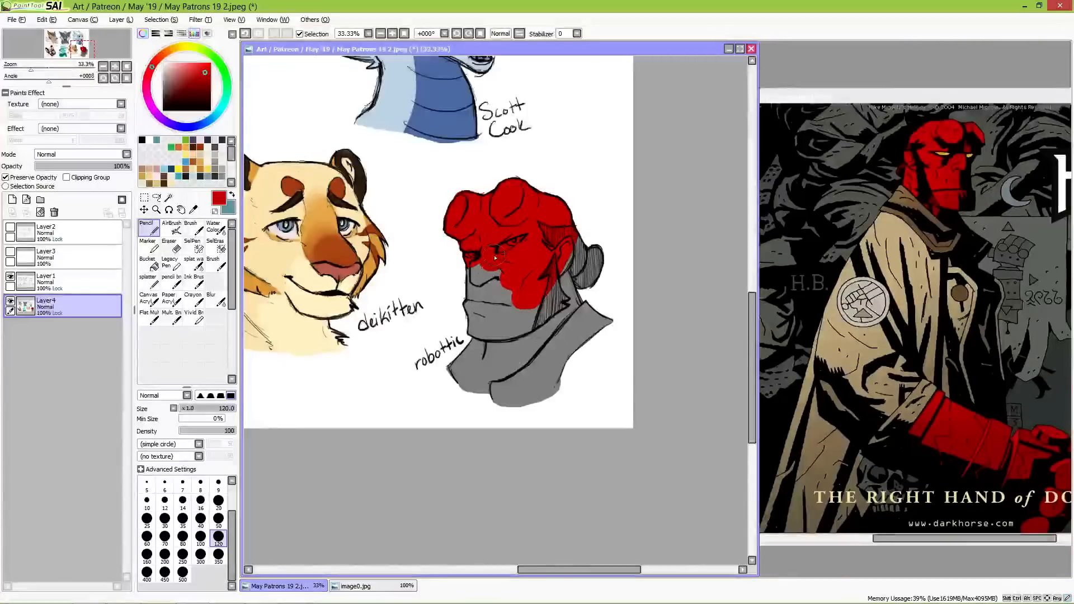
mouse_move(465, 267)
left_mouse_down()
mouse_move(470, 316)
mouse_move(487, 336)
mouse_move(472, 342)
mouse_move(464, 386)
mouse_move(503, 296)
mouse_move(537, 392)
mouse_move(614, 278)
mouse_move(510, 415)
left_mouse_up()
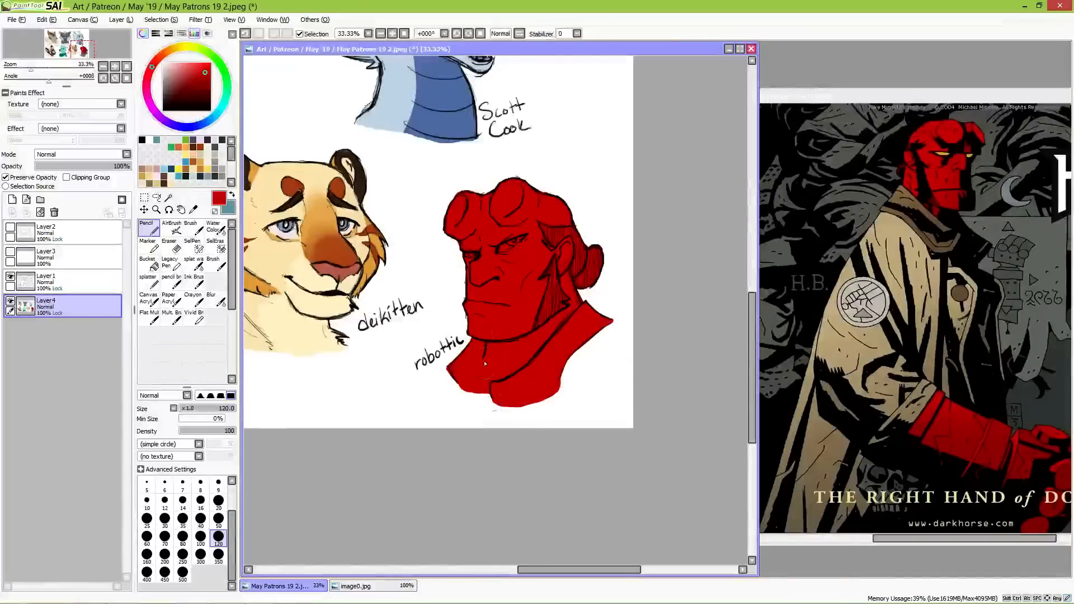
Step: Paint the Hellboy bust's hair bun, sideburn and temple hair near-black, refining with a size 50 pencil and touching up the edge in red
left_click_drag(174, 93, 166, 103)
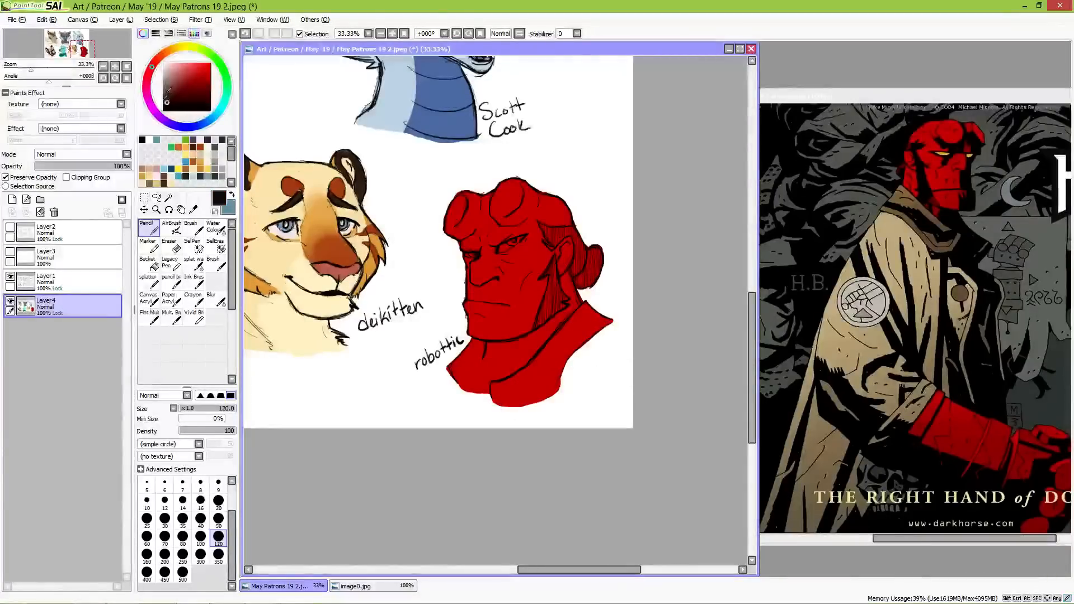
mouse_move(597, 257)
left_mouse_down()
mouse_move(590, 276)
mouse_move(589, 263)
mouse_move(580, 269)
left_mouse_up()
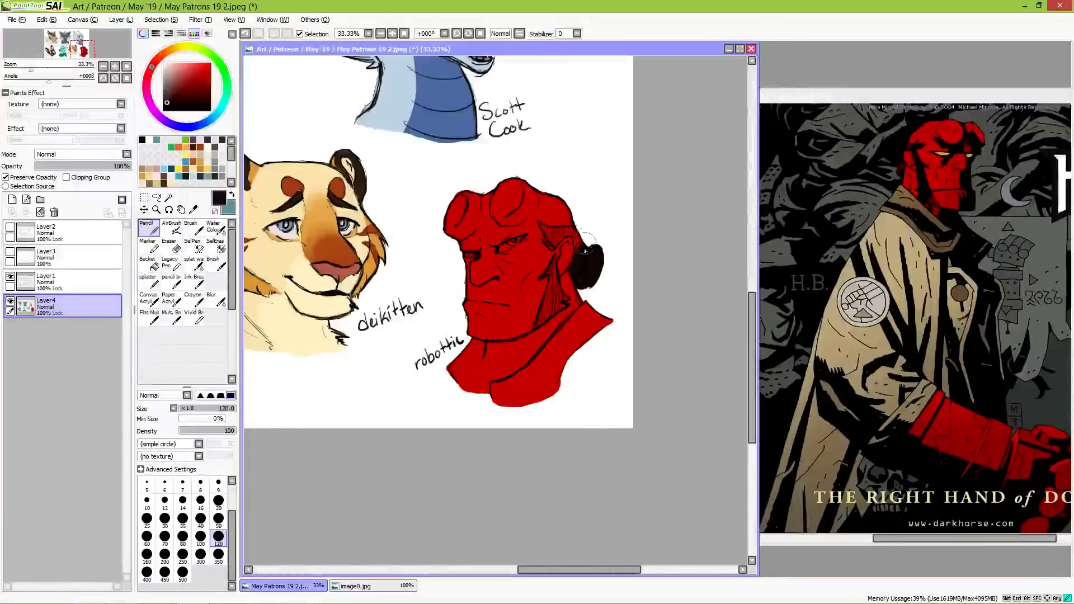
left_click(218, 526)
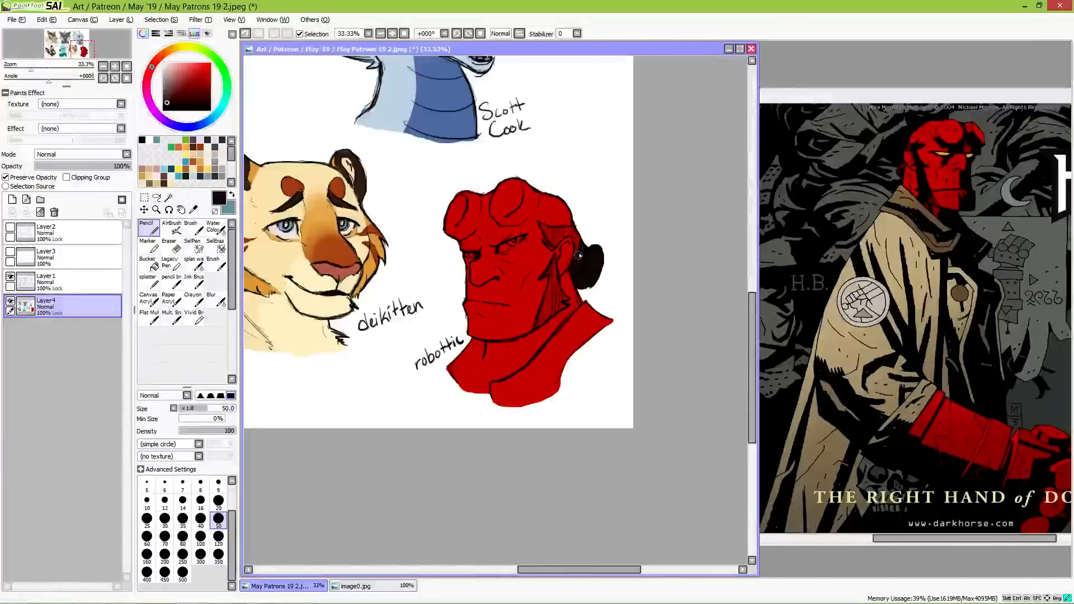
mouse_move(576, 260)
left_mouse_down()
mouse_move(580, 232)
mouse_move(578, 243)
left_mouse_up()
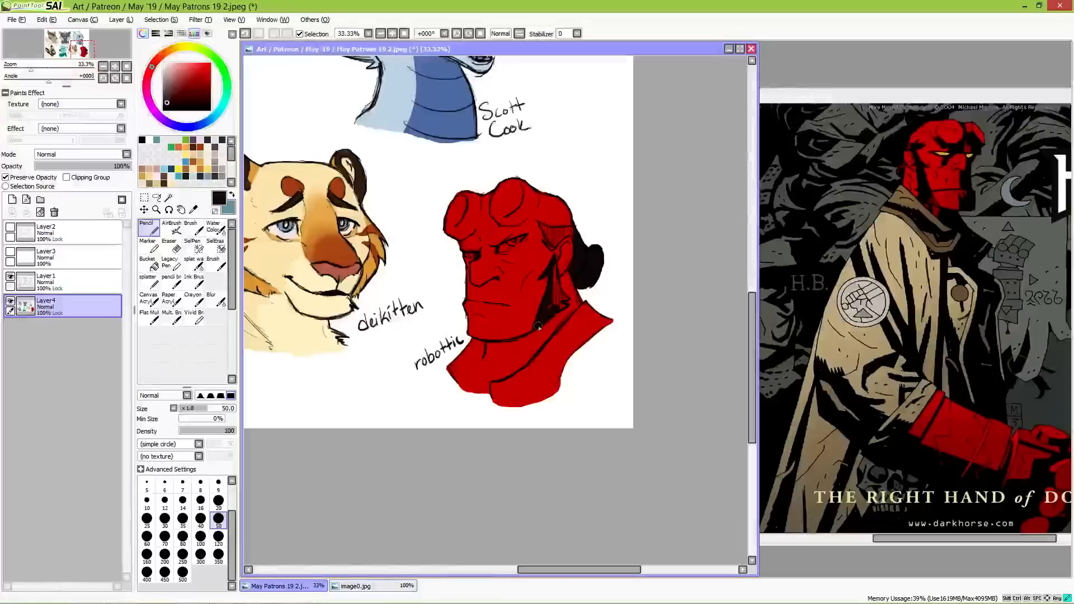
left_click_drag(549, 311, 551, 274)
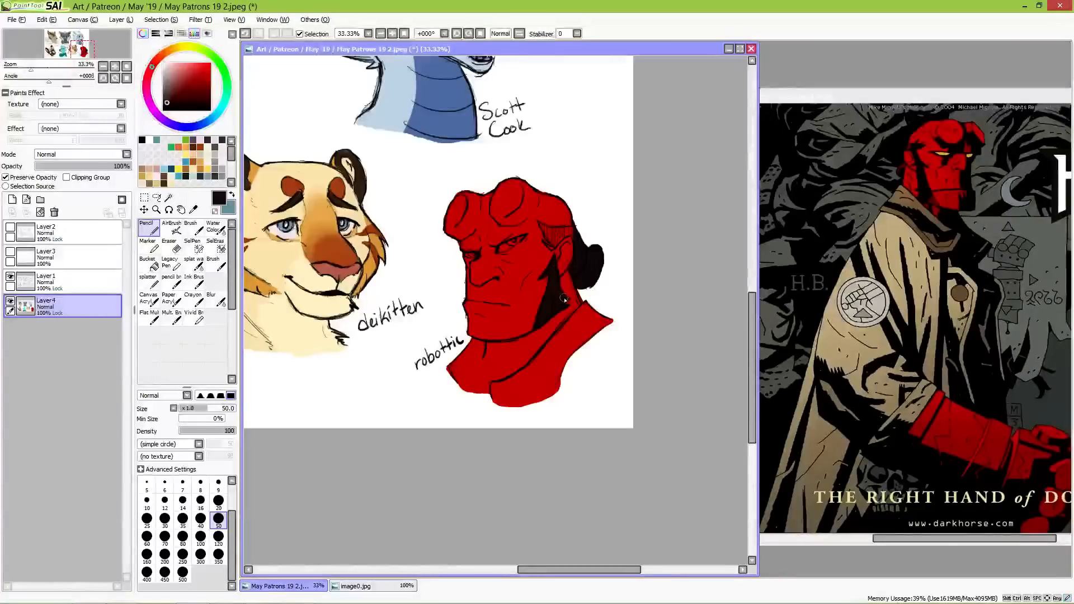
left_click_drag(540, 224, 561, 241)
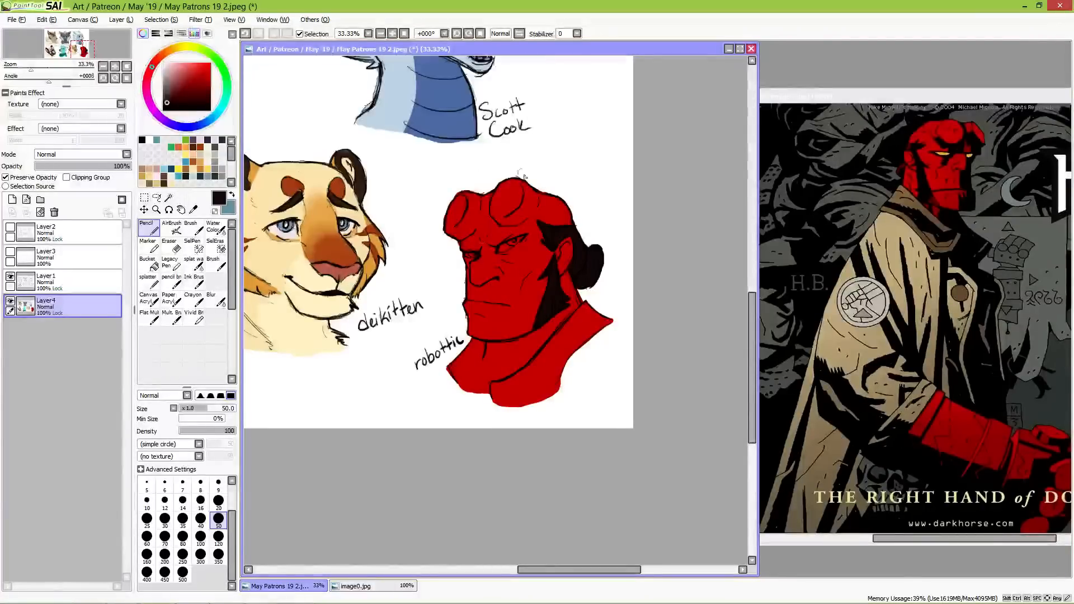
left_click(538, 237, "alt")
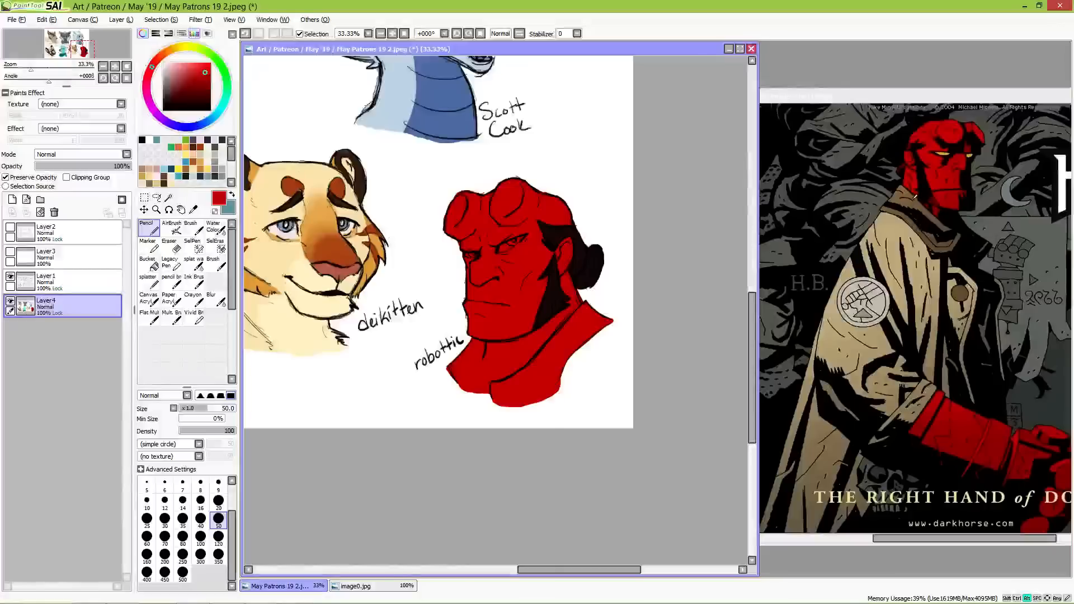
Step: Sample the dark brown from the reference's coat collar and paint both sides of the Hellboy bust's collar with it
left_click(915, 200, "alt")
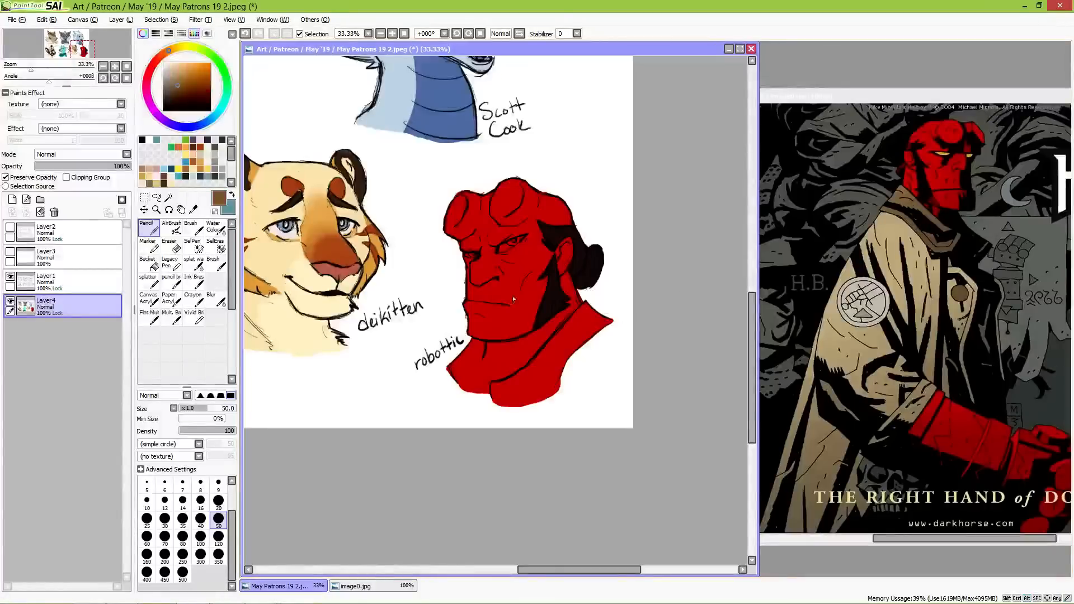
left_click(941, 241, "alt")
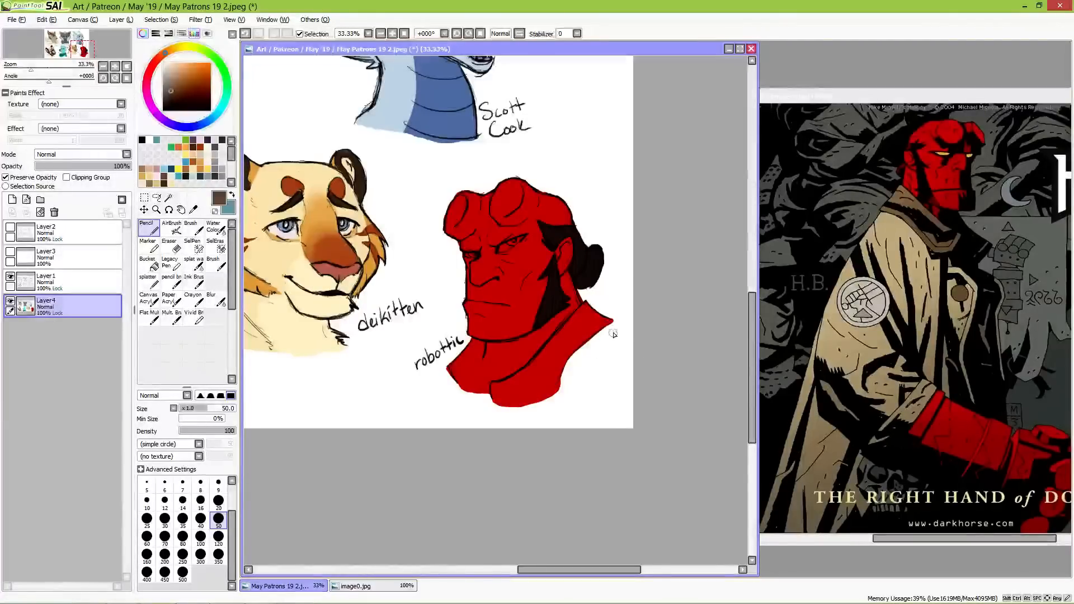
mouse_move(614, 333)
left_mouse_down()
mouse_move(585, 350)
mouse_move(582, 366)
mouse_move(598, 359)
mouse_move(563, 373)
mouse_move(593, 325)
mouse_move(590, 305)
mouse_move(536, 376)
left_mouse_up()
mouse_move(555, 341)
left_mouse_down()
mouse_move(512, 396)
mouse_move(526, 382)
mouse_move(493, 387)
mouse_move(531, 371)
mouse_move(528, 386)
mouse_move(544, 368)
mouse_move(561, 400)
left_mouse_up()
mouse_move(450, 367)
left_mouse_down()
mouse_move(471, 341)
mouse_move(481, 346)
mouse_move(476, 362)
mouse_move(483, 344)
mouse_move(461, 403)
mouse_move(486, 400)
mouse_move(470, 380)
mouse_move(470, 354)
mouse_move(473, 394)
mouse_move(473, 352)
left_mouse_up()
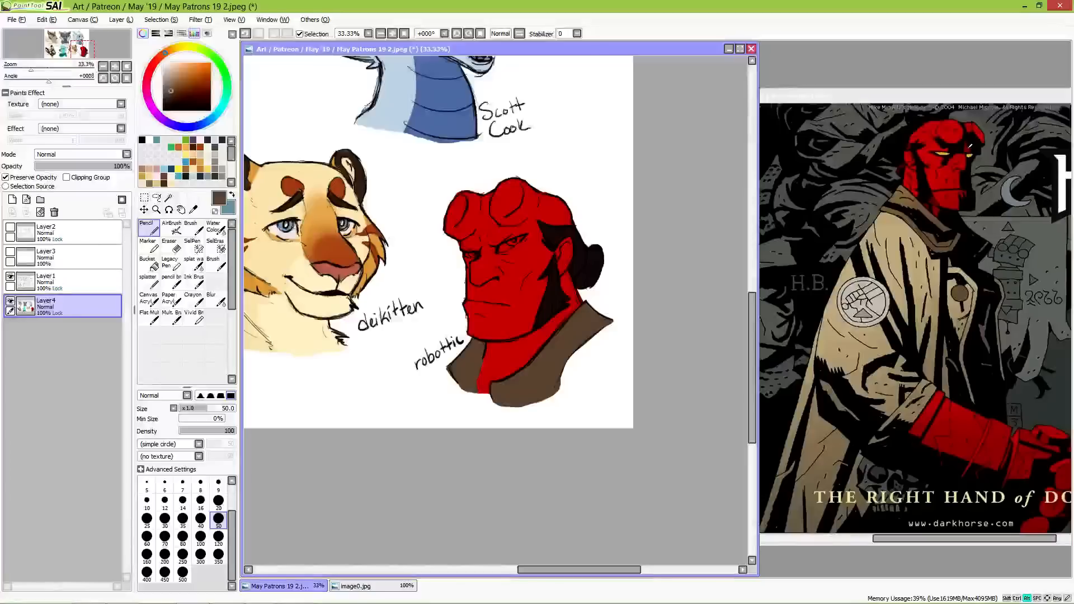
Step: Sample the dark red from the reference's head and shade the Hellboy bust's horns, face and neck with size 120 and 50 pencils
right_click(967, 145)
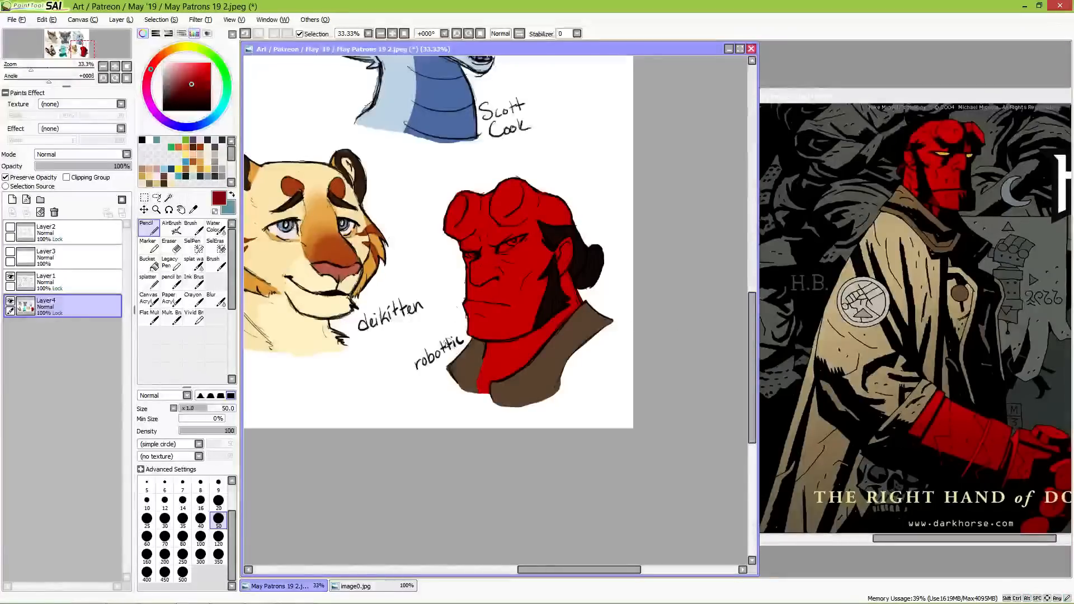
left_click(218, 537)
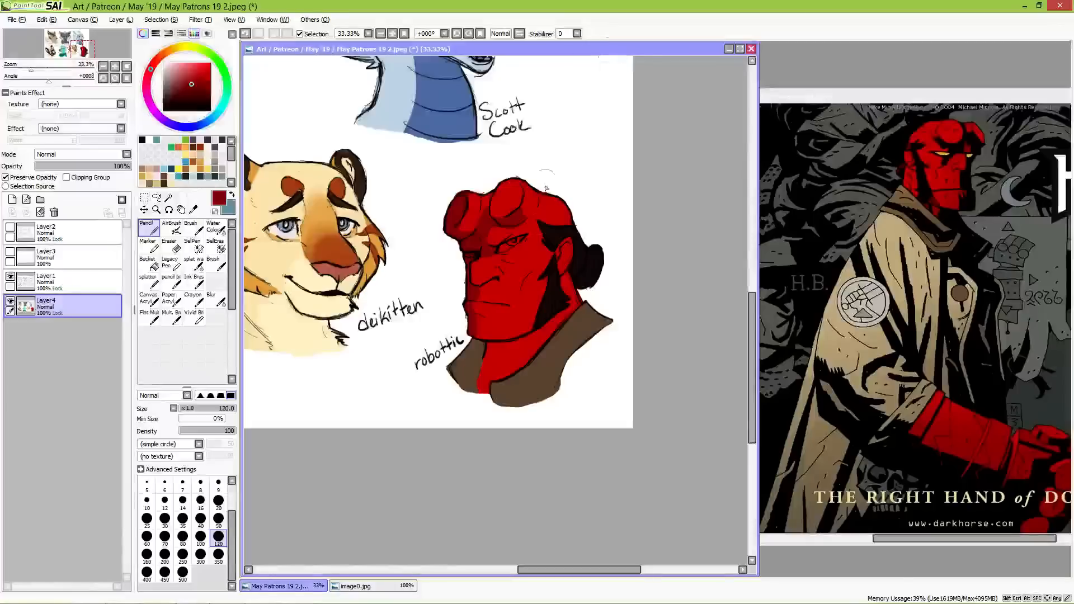
left_click(218, 518)
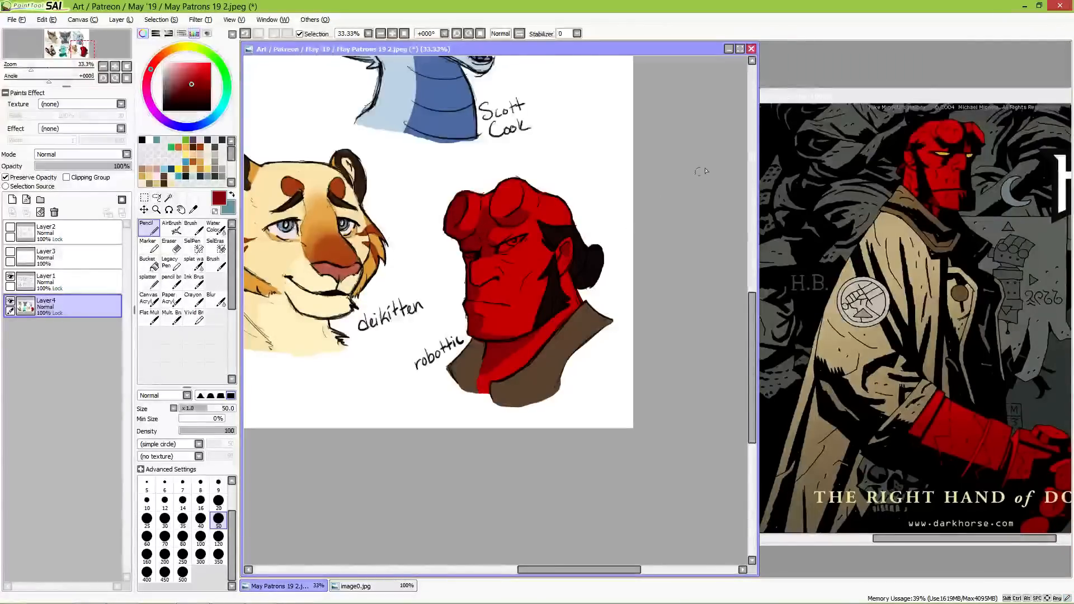
left_click(494, 271, "alt")
left_click(475, 294, "alt")
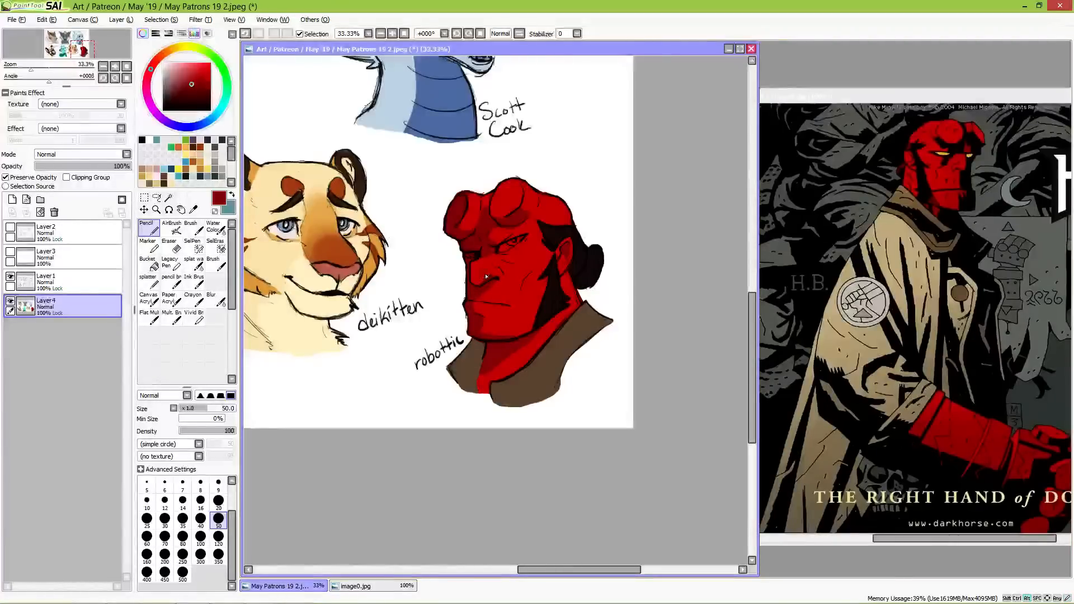
left_click(485, 281, "alt")
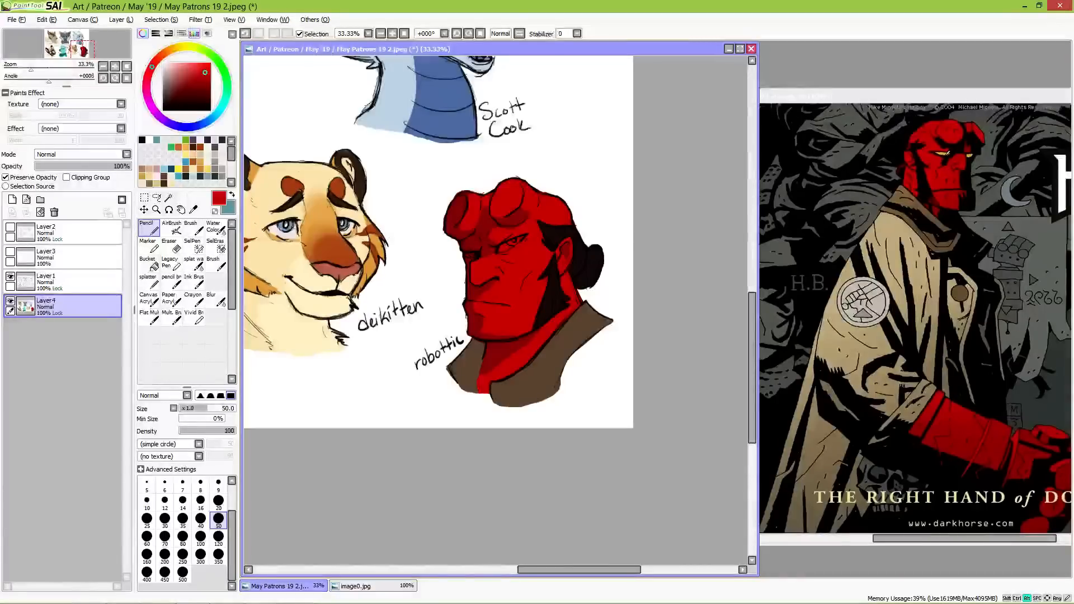
Step: Paint the Hellboy bust's irises golden yellow sampled from the reference's eye, and fill the eye whites with white
left_click(945, 151, "alt")
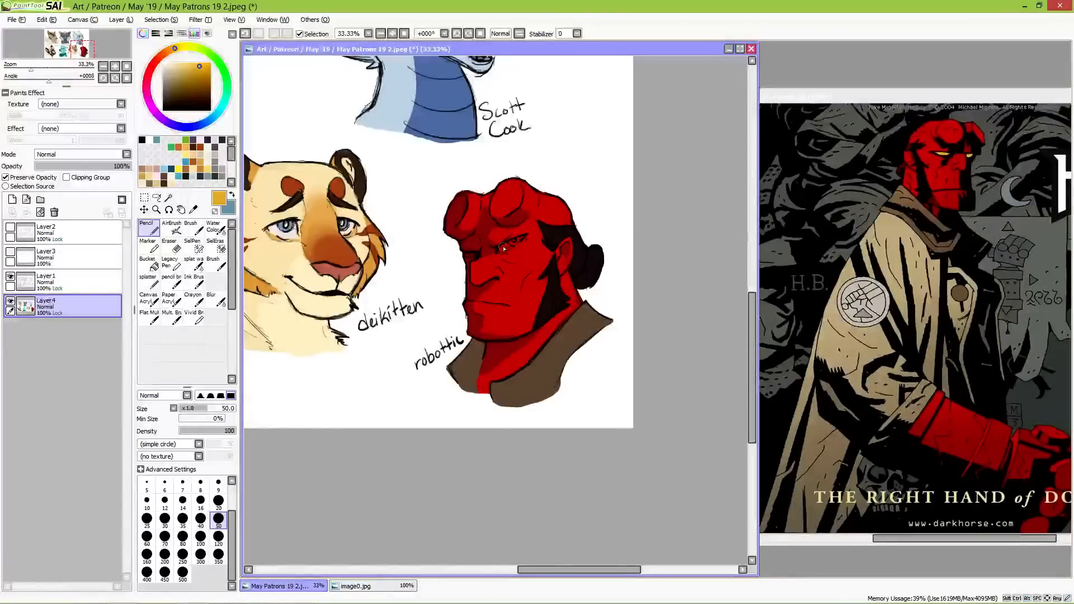
left_click_drag(509, 245, 512, 244)
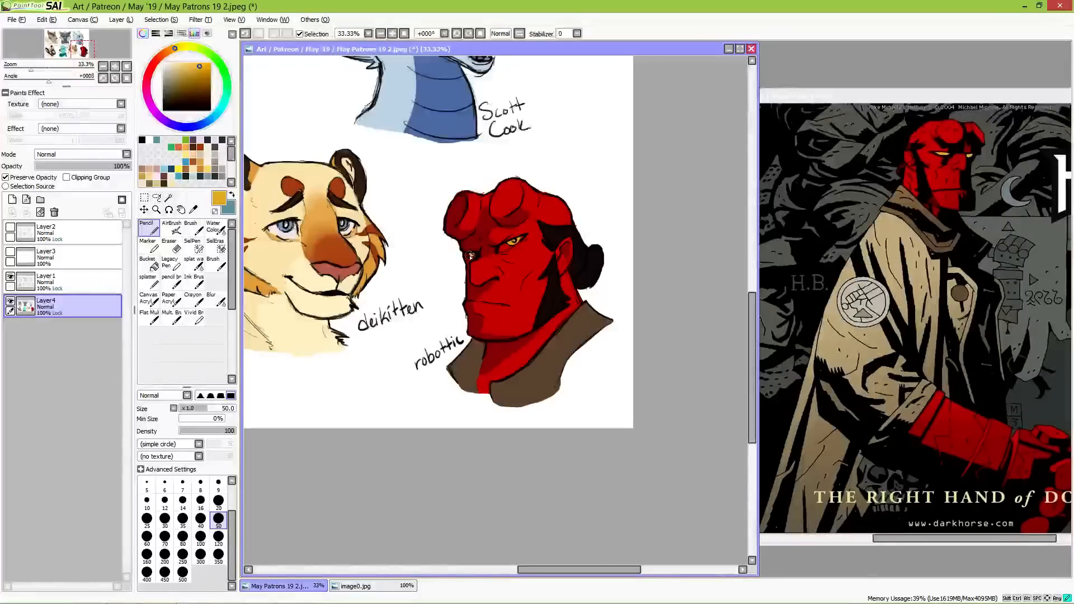
left_click_drag(475, 256, 476, 255)
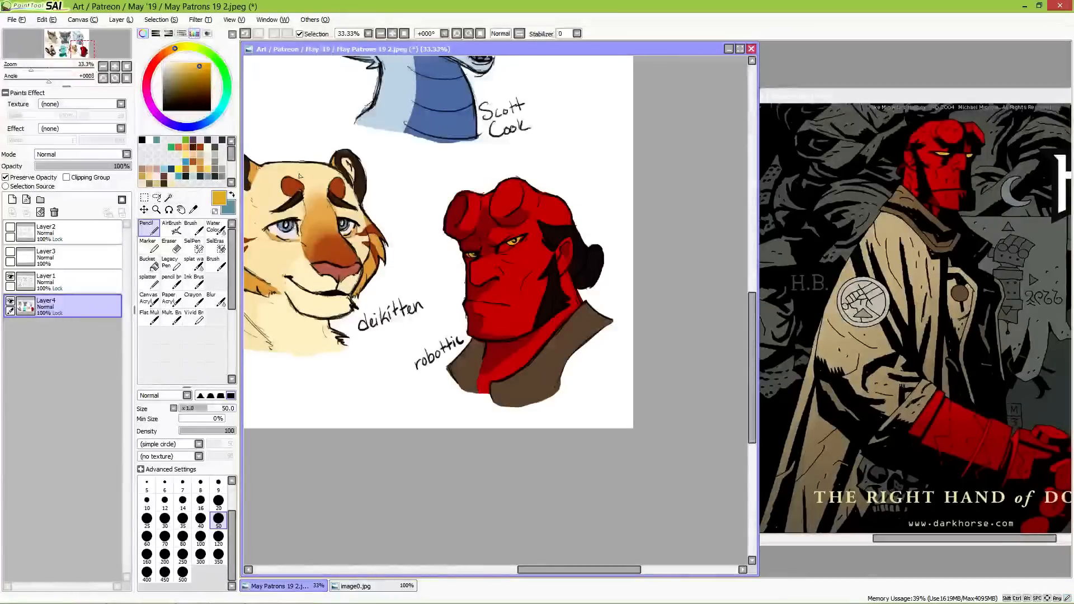
left_click(163, 62)
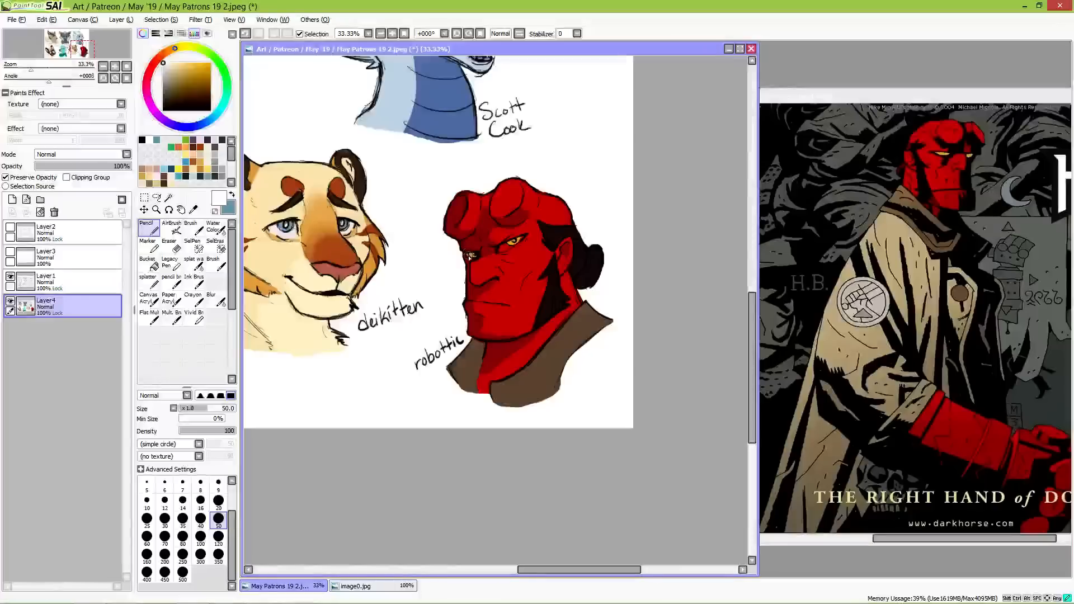
left_click_drag(468, 257, 520, 240)
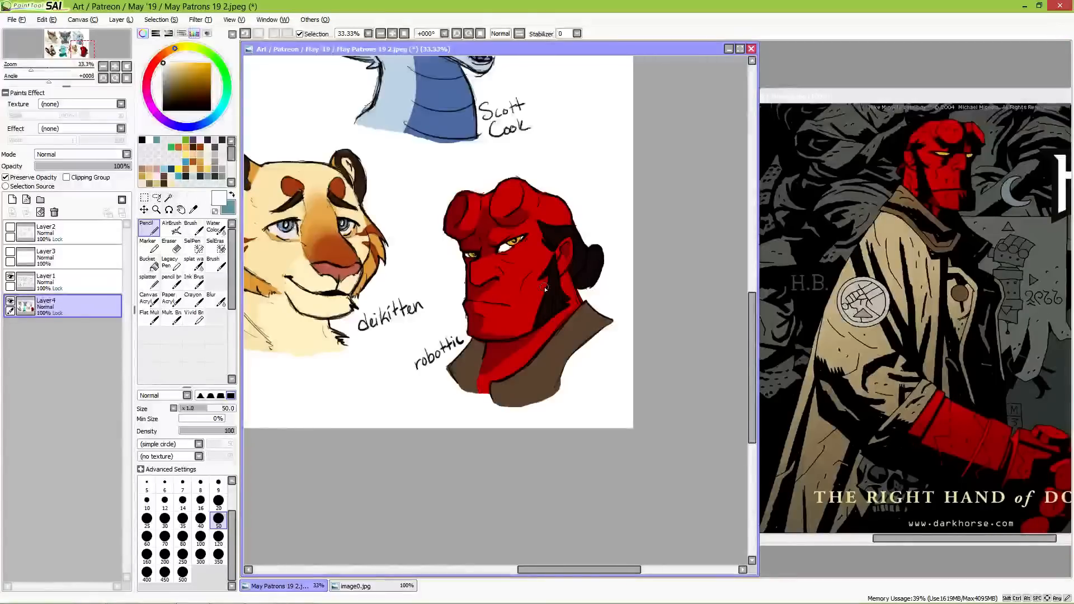
left_click(513, 308, "alt")
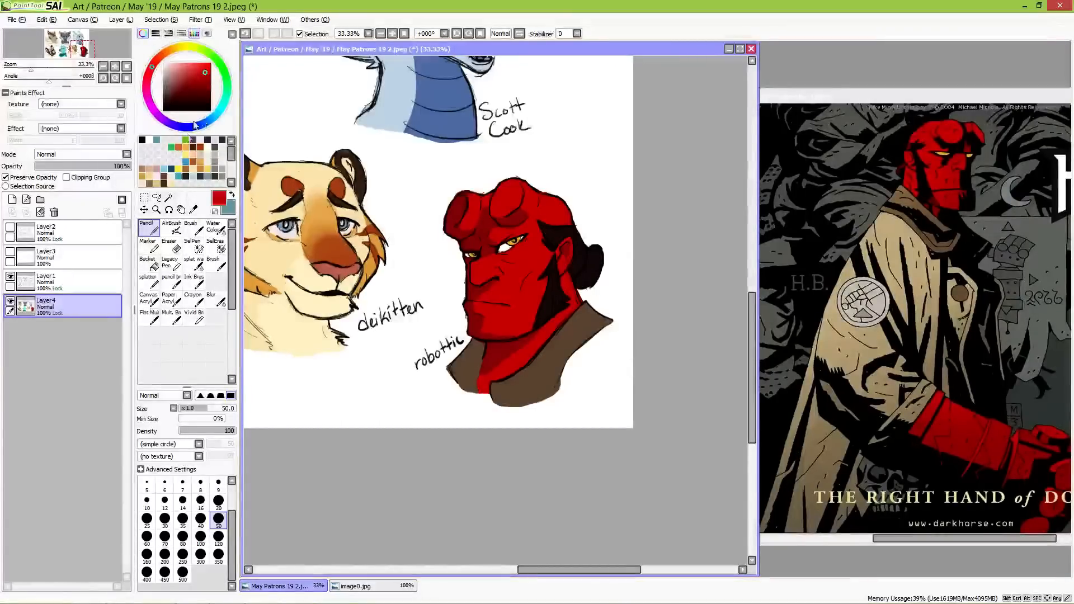
Step: Save the coloured sheet over the existing file May Patrons 19.sai in the May '19 folder
left_click(127, 67)
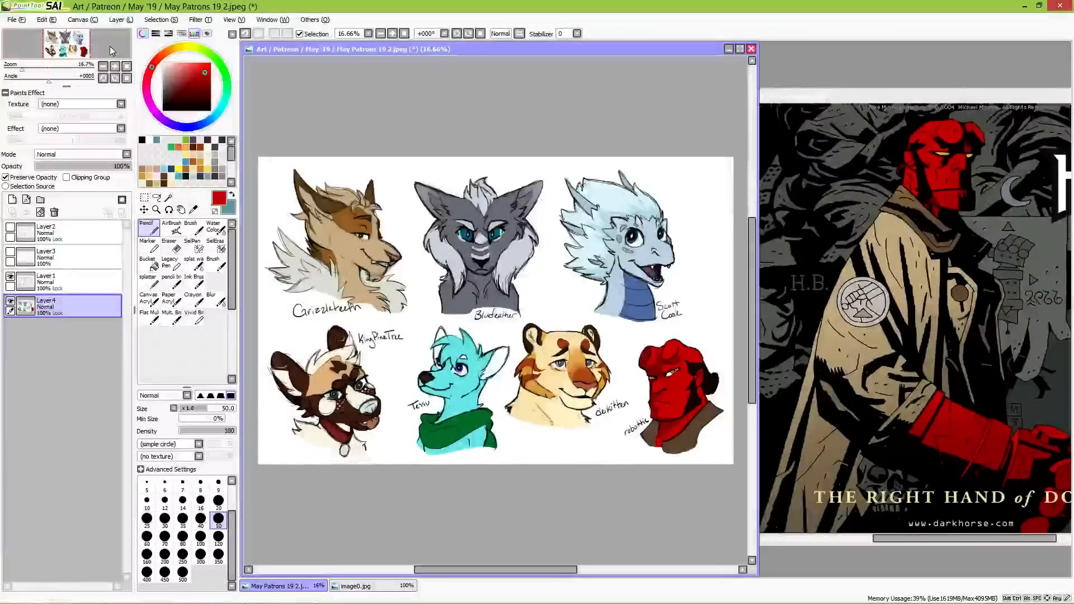
left_click(16, 19)
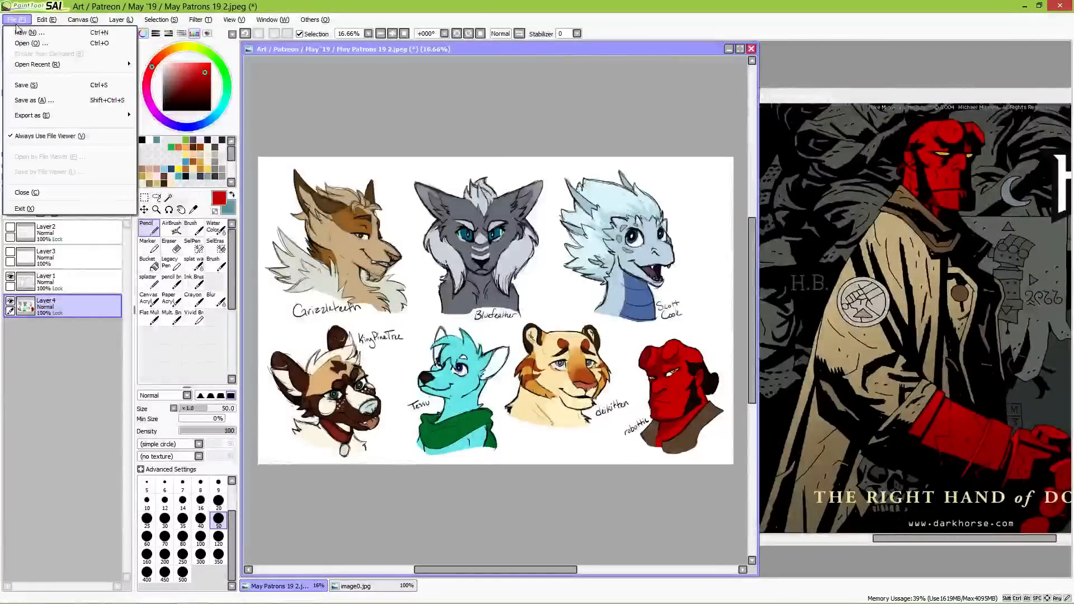
left_click(34, 100)
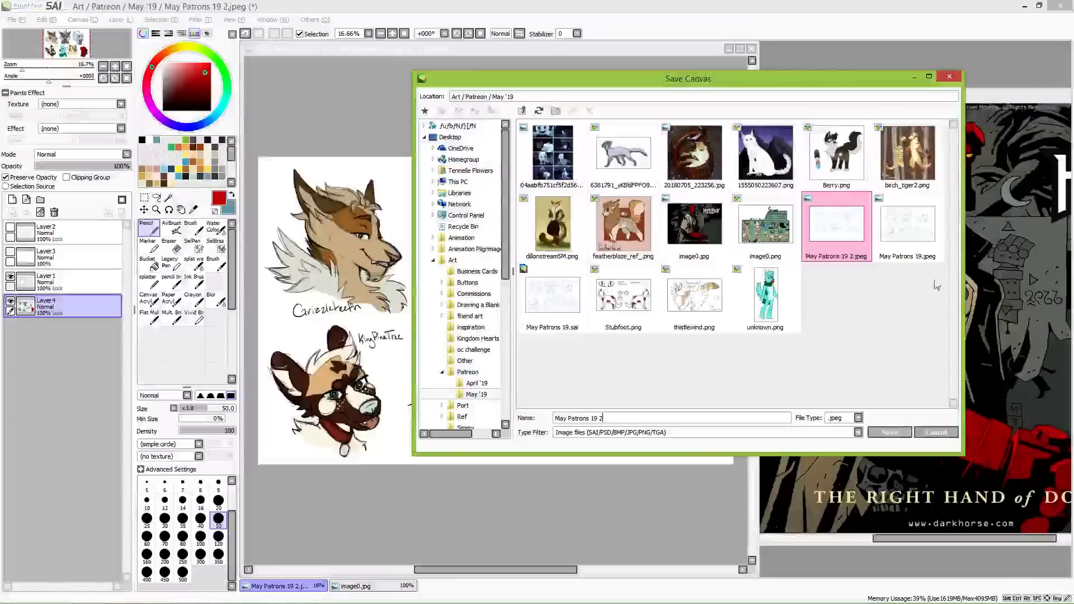
left_click(552, 294)
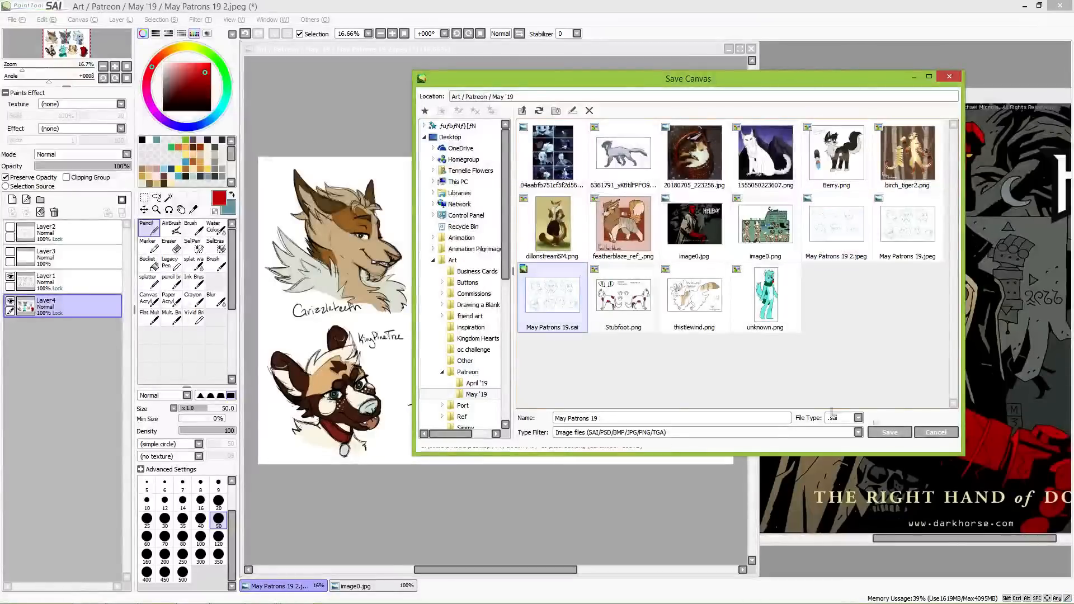
left_click(892, 433)
left_click(558, 351)
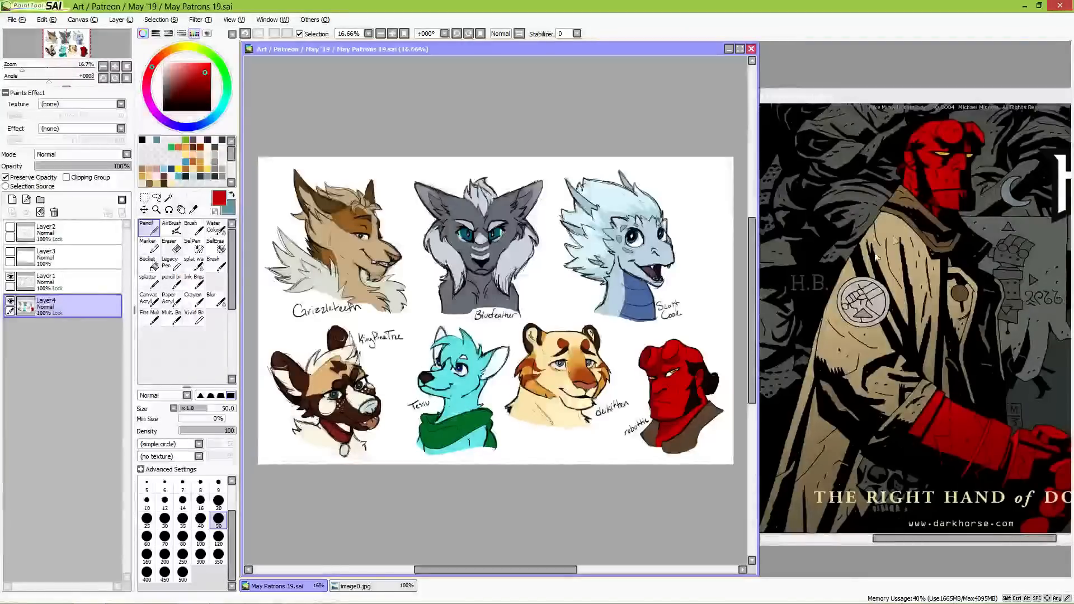
Step: Hide Layer1 and Layer4 with the finished busts, and show Layer3 and Layer2 with the second set of sketches
left_click_drag(758, 88, 774, 89)
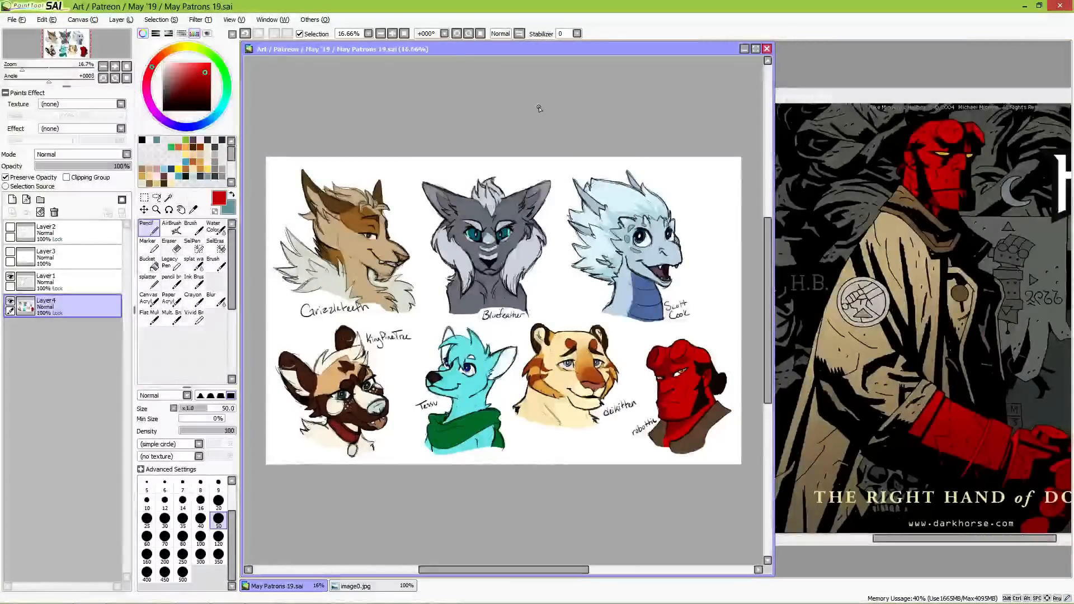
scroll(585, 334, "down", 2)
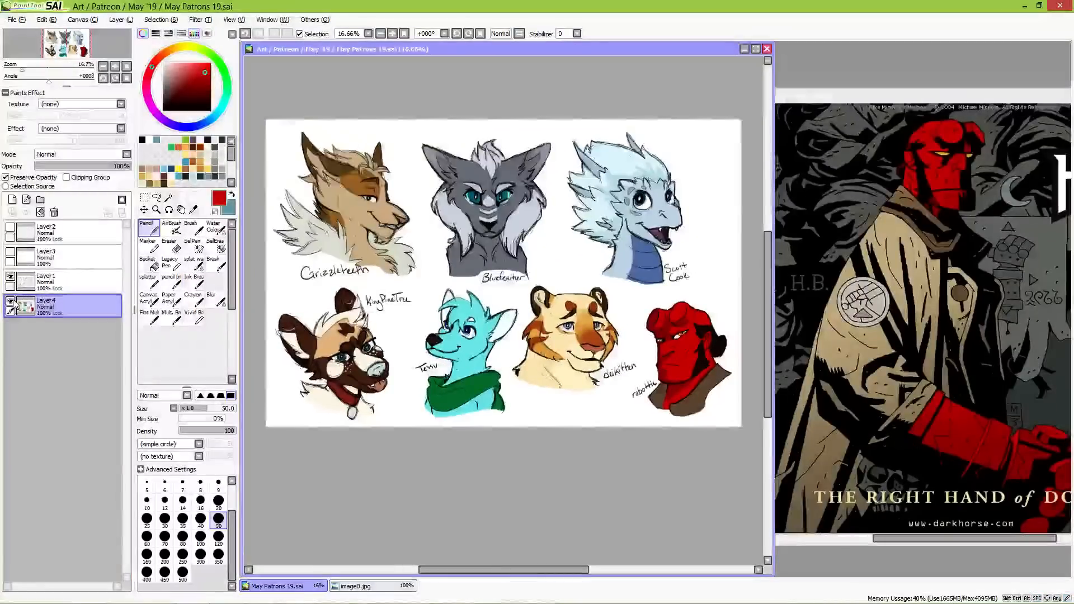
left_click_drag(13, 279, 10, 302)
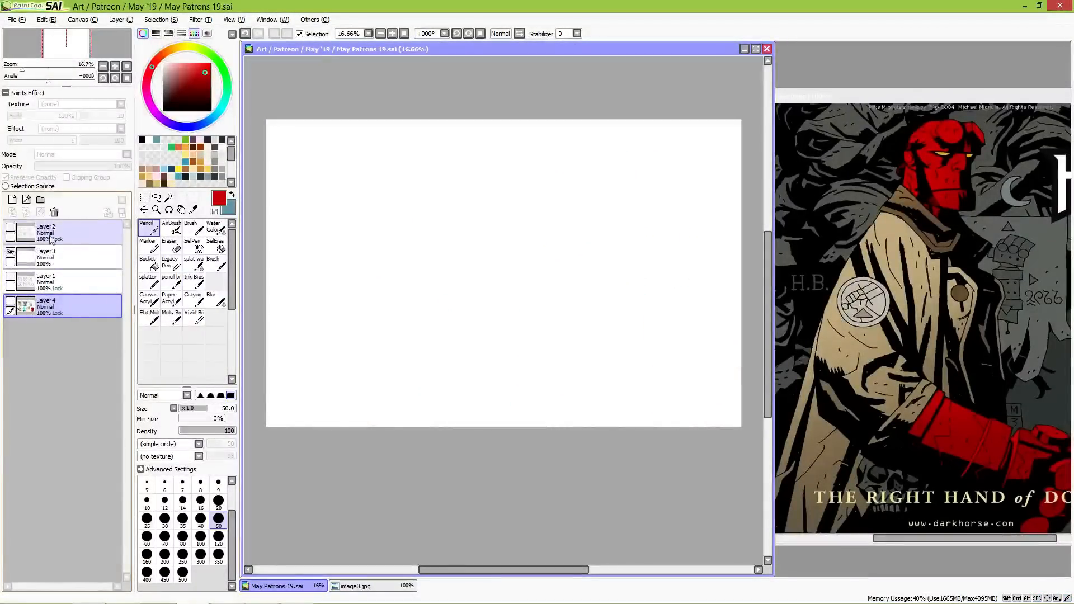
left_click(10, 229)
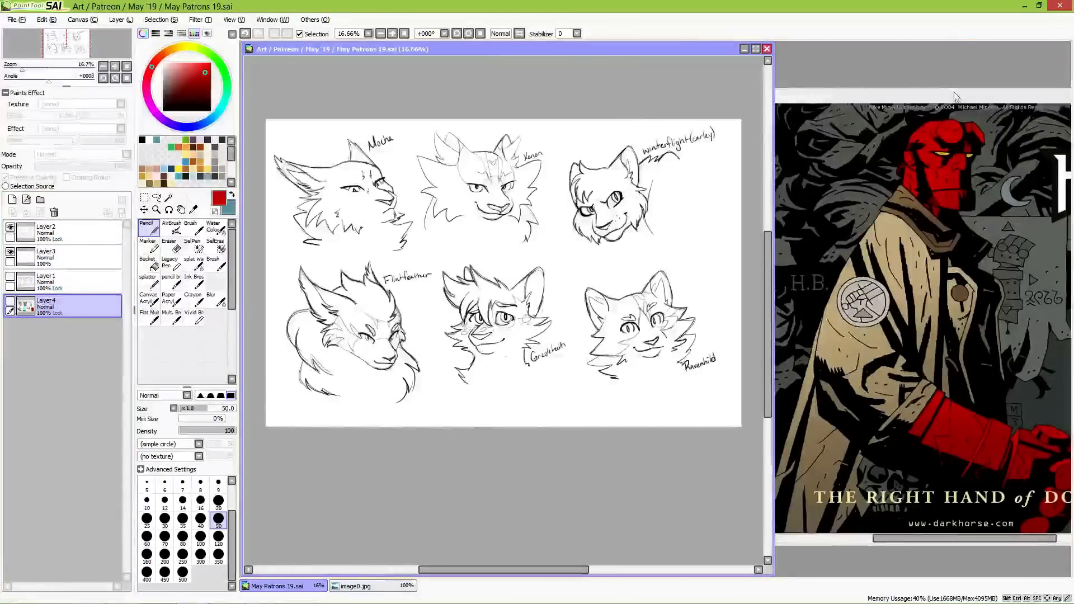
Step: Close the Hellboy reference, open 1555050223607.png as the new reference and place it beside the sketch canvas
left_click_drag(964, 93, 637, 84)
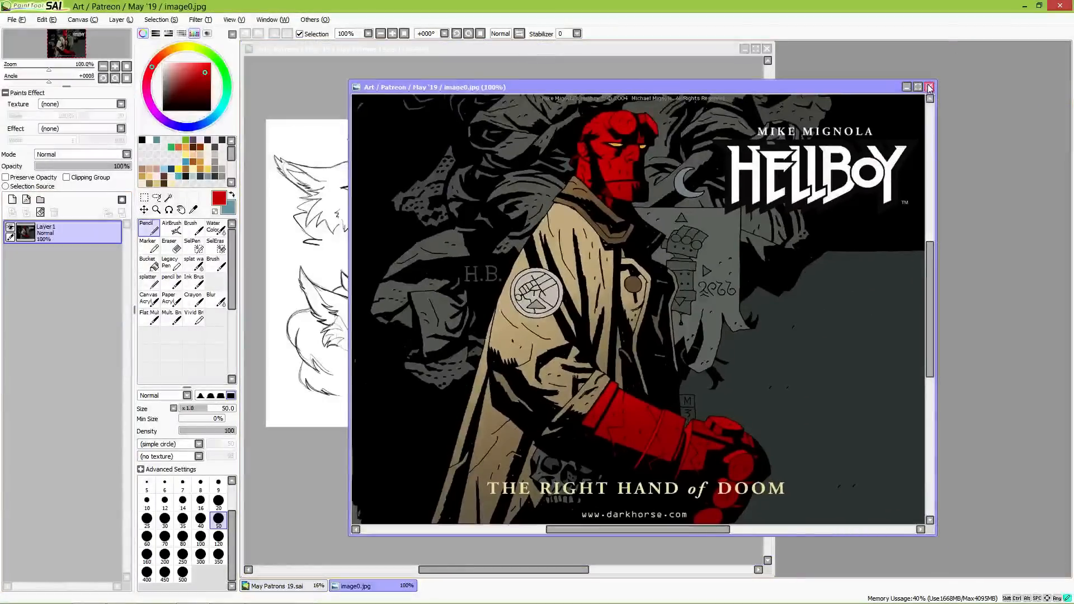
left_click(928, 86)
left_click(15, 19)
left_click(43, 54)
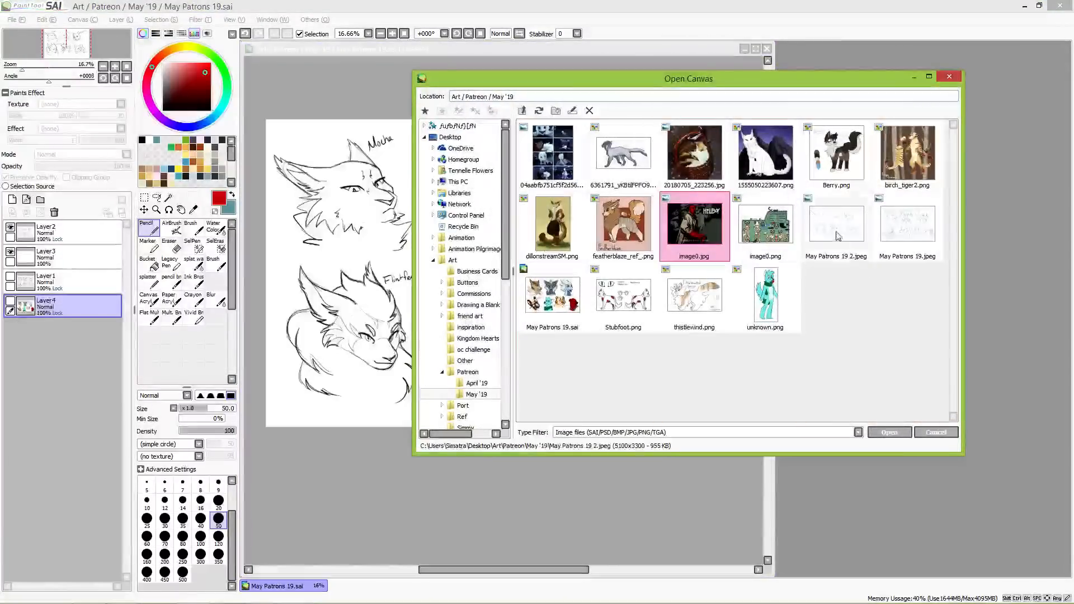
double_click(765, 153)
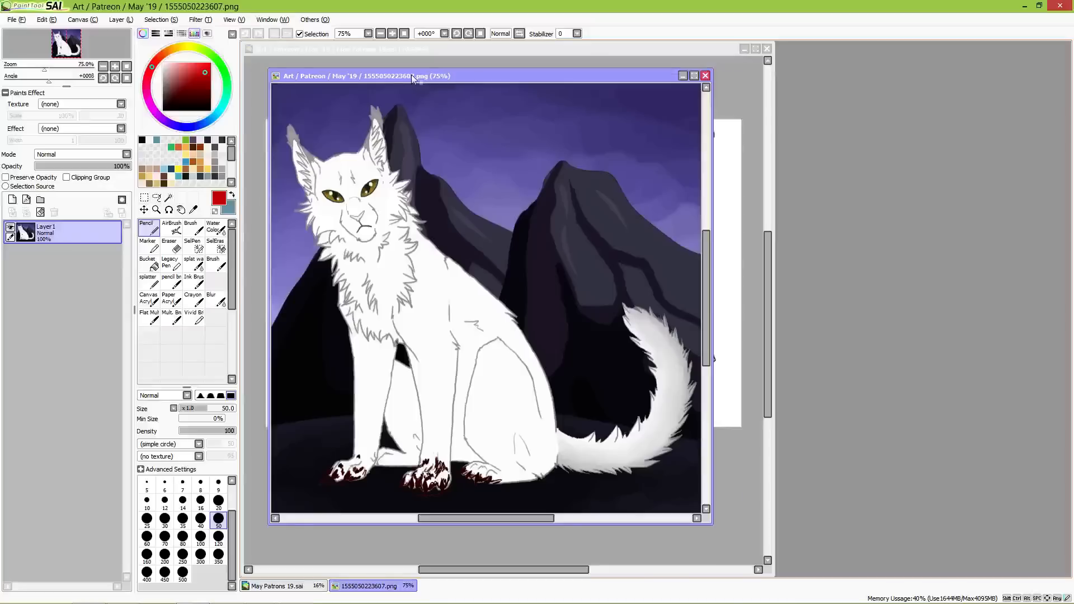
mouse_move(412, 75)
left_mouse_down()
mouse_move(863, 101)
mouse_move(918, 85)
left_mouse_up()
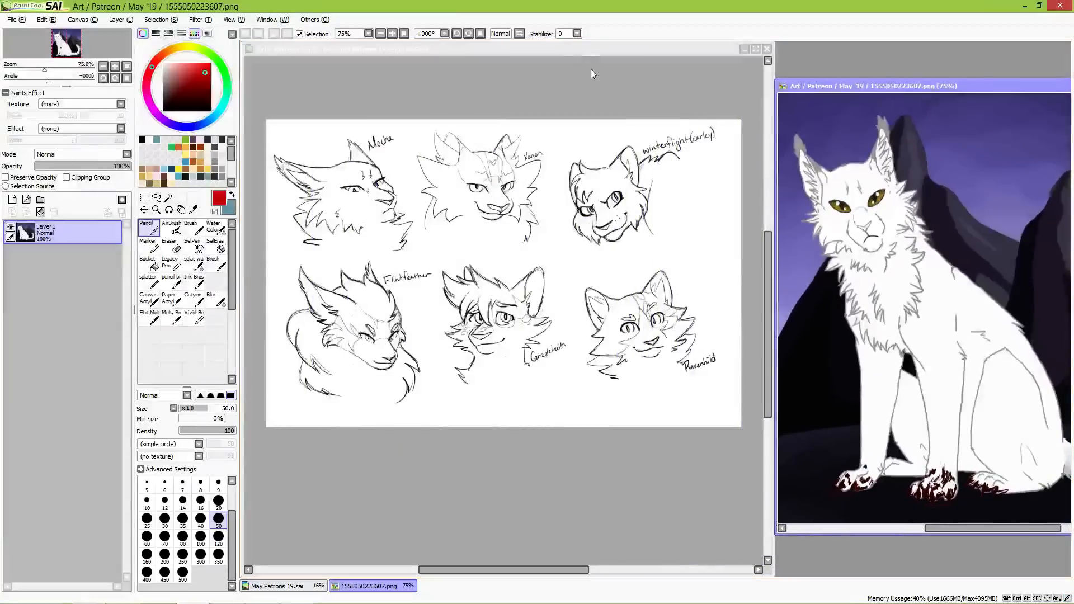
left_click(578, 50)
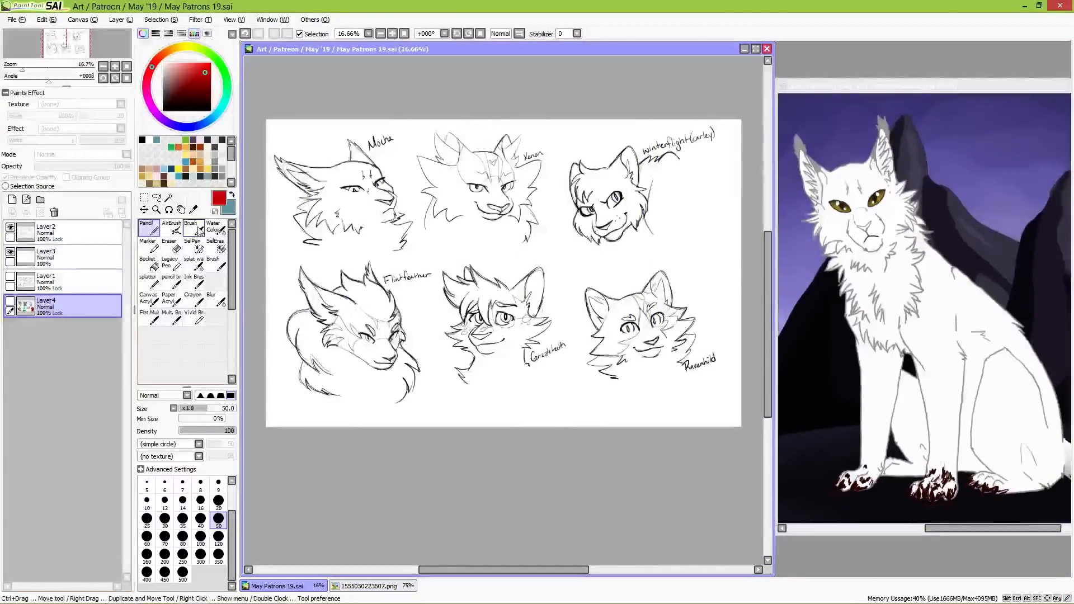
Step: On Layer3, outline the Mocha bust's chest and neck fur in mid grey with a size 70 pencil, cleaning stray edges with the eraser
left_click(106, 257)
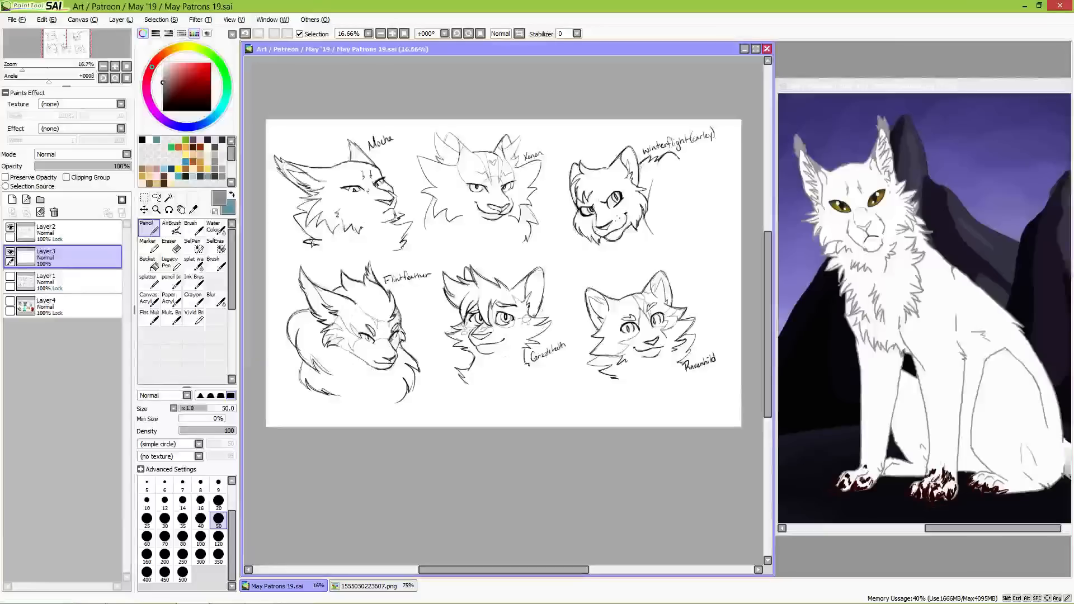
left_click(164, 536)
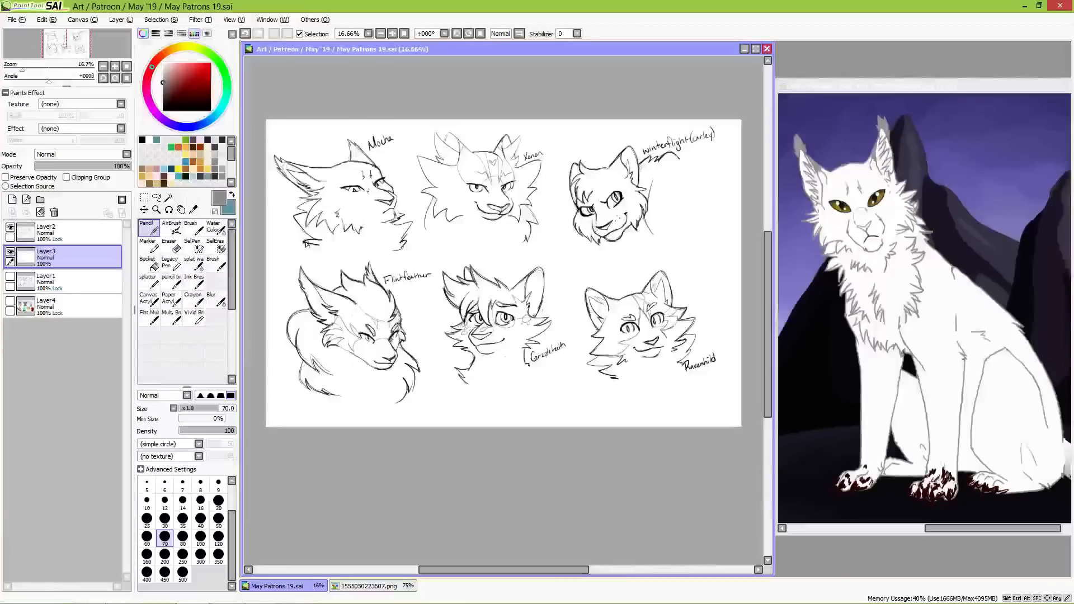
left_click_drag(306, 242, 393, 250)
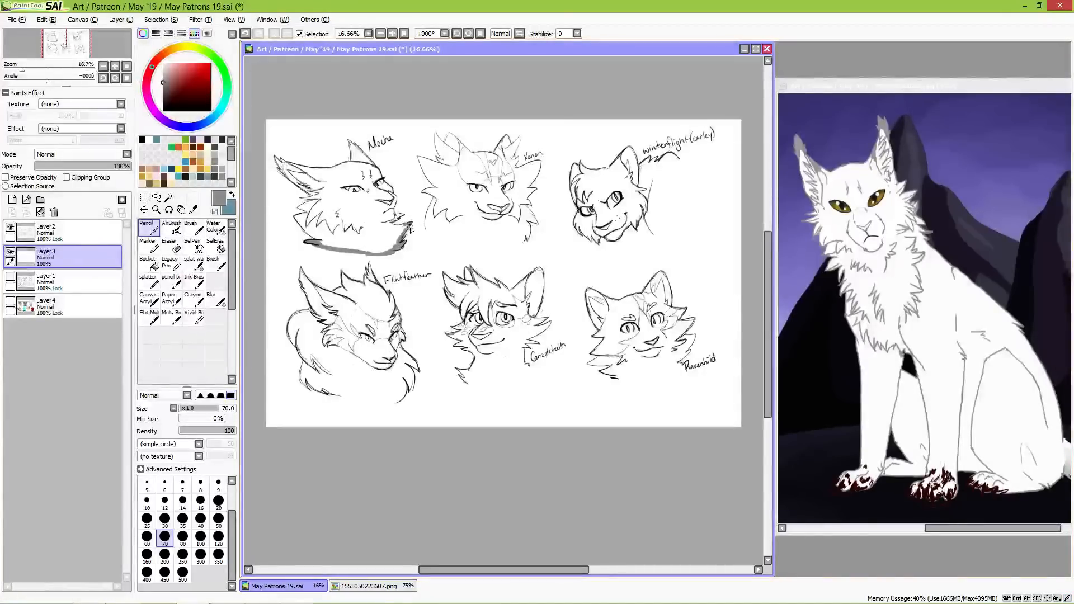
scroll(402, 211, "up", 3)
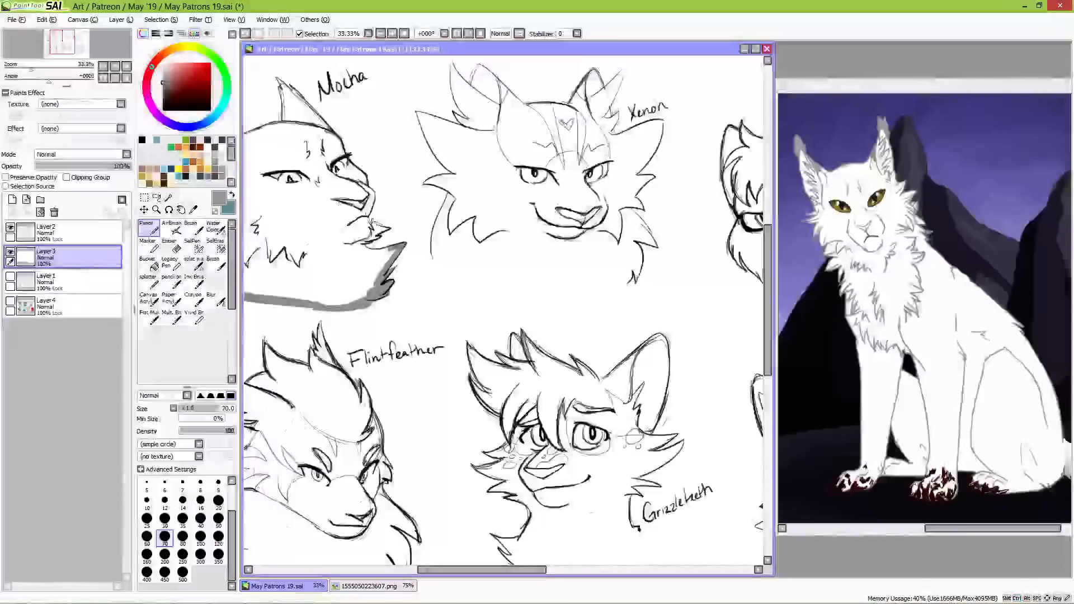
mouse_move(369, 225)
left_mouse_down()
mouse_move(387, 230)
mouse_move(365, 241)
mouse_move(384, 263)
mouse_move(396, 253)
mouse_move(387, 289)
mouse_move(453, 334)
mouse_move(551, 329)
left_mouse_up()
key("space")
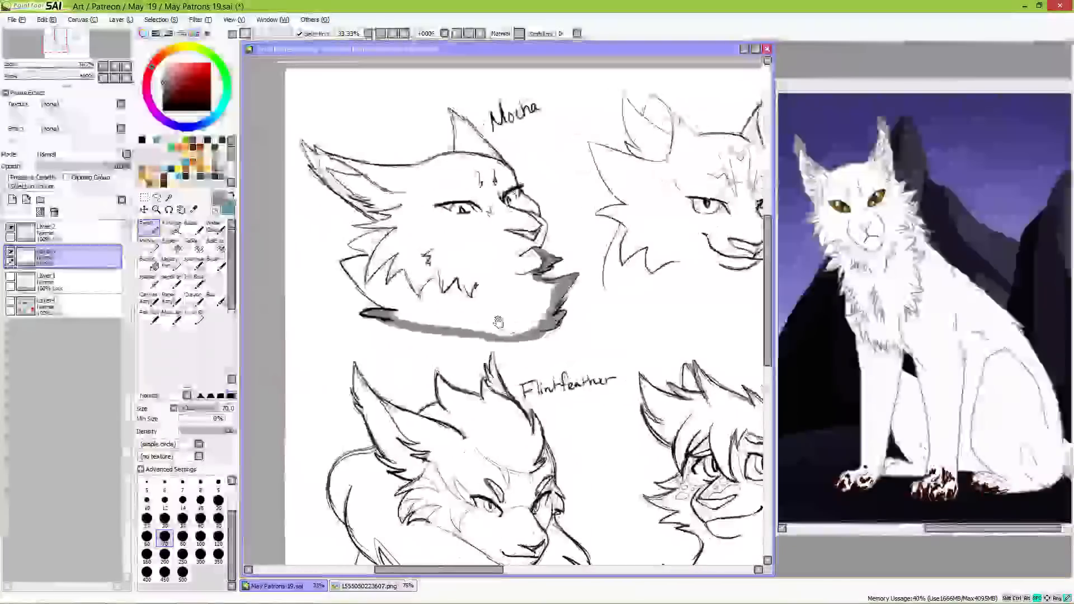
mouse_move(345, 265)
left_mouse_down()
mouse_move(391, 307)
mouse_move(345, 264)
mouse_move(375, 258)
mouse_move(349, 265)
mouse_move(374, 257)
mouse_move(351, 245)
mouse_move(366, 253)
mouse_move(351, 247)
mouse_move(390, 226)
mouse_move(346, 242)
left_mouse_up()
key("e")
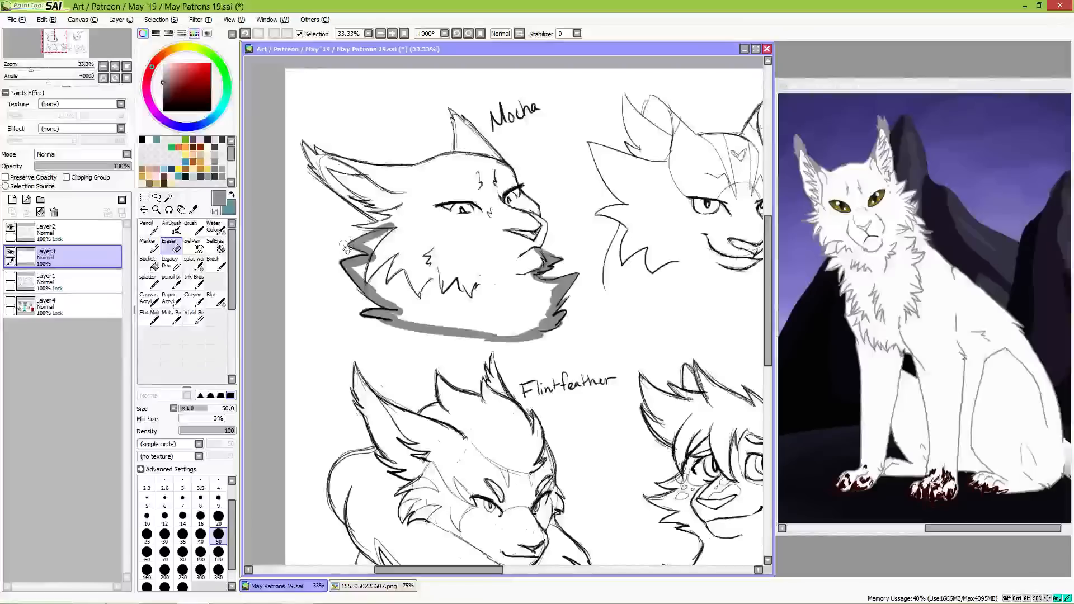
Step: Outline the Xenon bust's neck, chest and one outer cheek tuft in grey with the size 70 pencil
key("n")
left_click_drag(633, 292, 482, 308)
mouse_move(469, 239)
left_mouse_down()
mouse_move(452, 304)
mouse_move(609, 320)
mouse_move(593, 326)
mouse_move(636, 335)
mouse_move(626, 329)
mouse_move(646, 313)
mouse_move(641, 329)
mouse_move(657, 300)
left_mouse_up()
mouse_move(644, 255)
left_mouse_down()
mouse_move(674, 294)
mouse_move(647, 285)
mouse_move(658, 312)
mouse_move(658, 299)
left_mouse_up()
left_click_drag(678, 168, 657, 216)
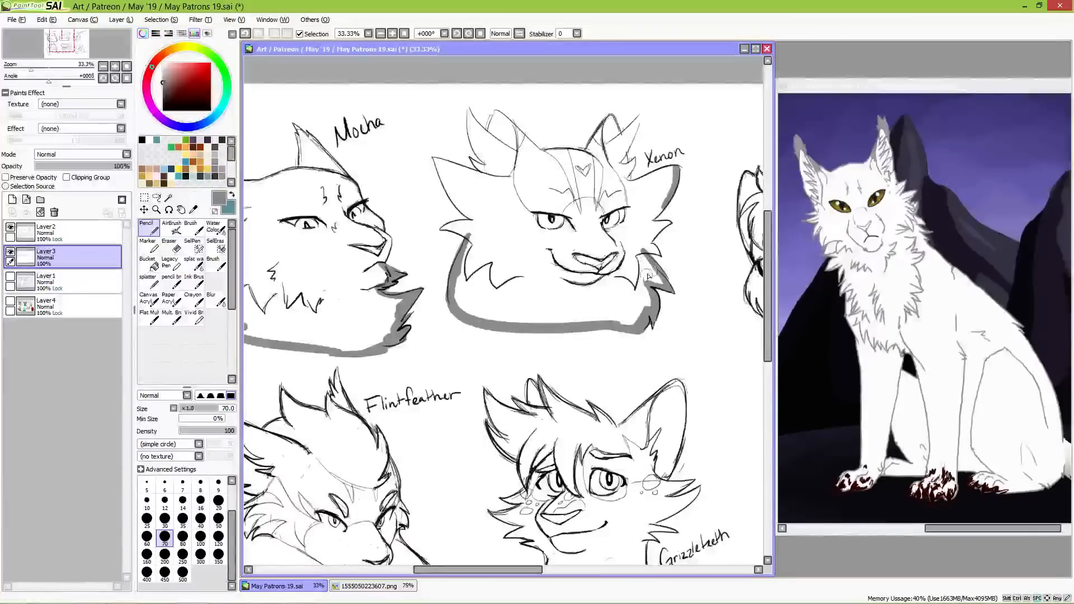
left_click_drag(672, 275, 605, 287)
Step: Trace the Xenon bust's ears, ear tufts and upper cheek fur in grey, trimming the overshoots with the eraser
left_click_drag(401, 119, 418, 177)
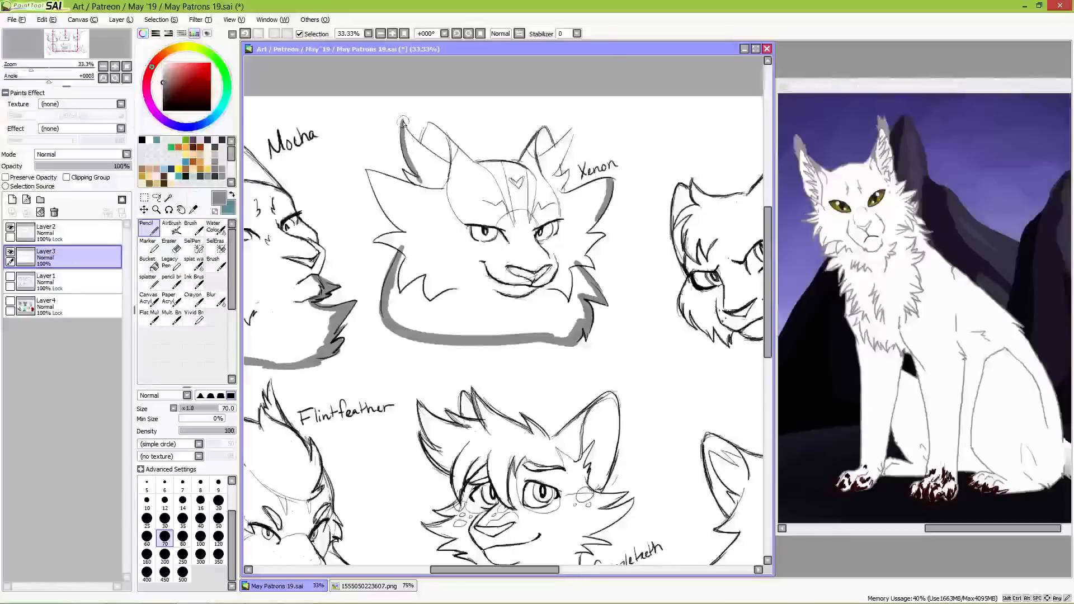
mouse_move(403, 121)
left_mouse_down()
mouse_move(423, 149)
mouse_move(429, 125)
mouse_move(485, 173)
left_mouse_up()
key("e")
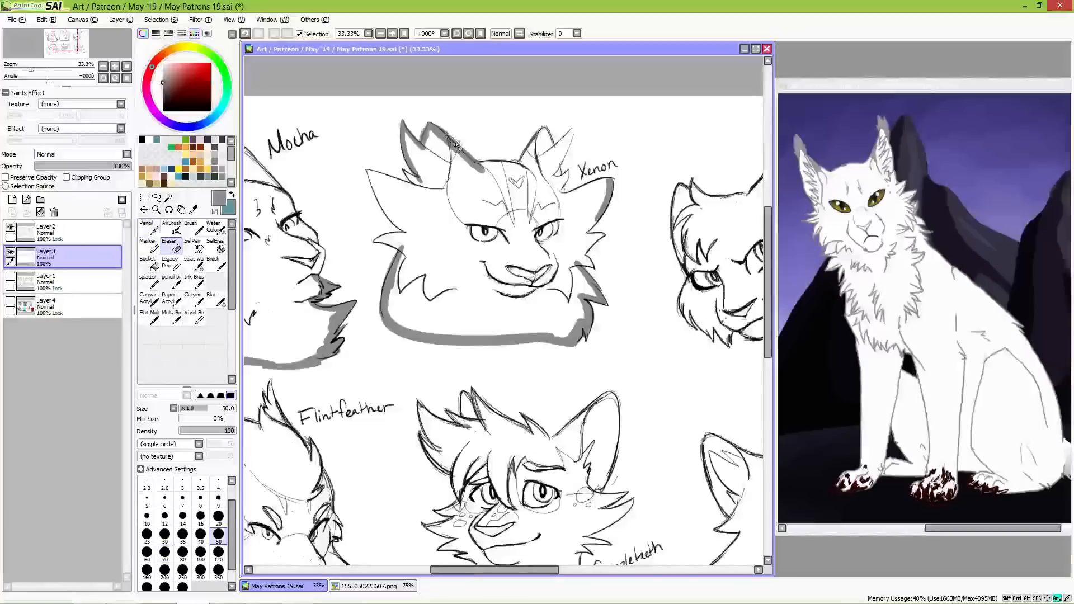
key("n")
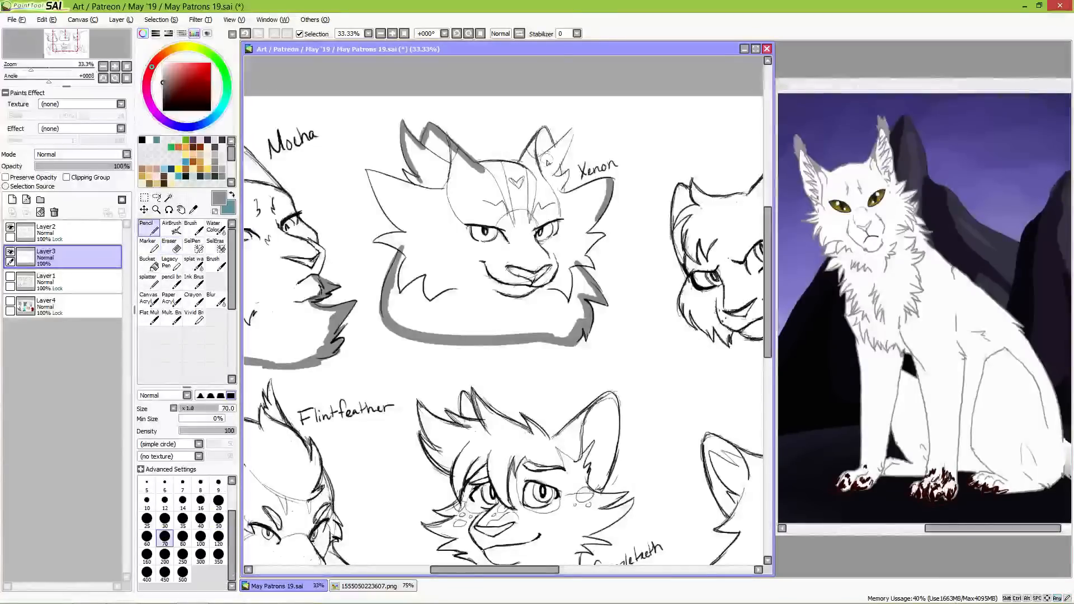
mouse_move(556, 147)
left_mouse_down()
mouse_move(572, 130)
mouse_move(554, 168)
mouse_move(564, 185)
left_mouse_up()
key("e")
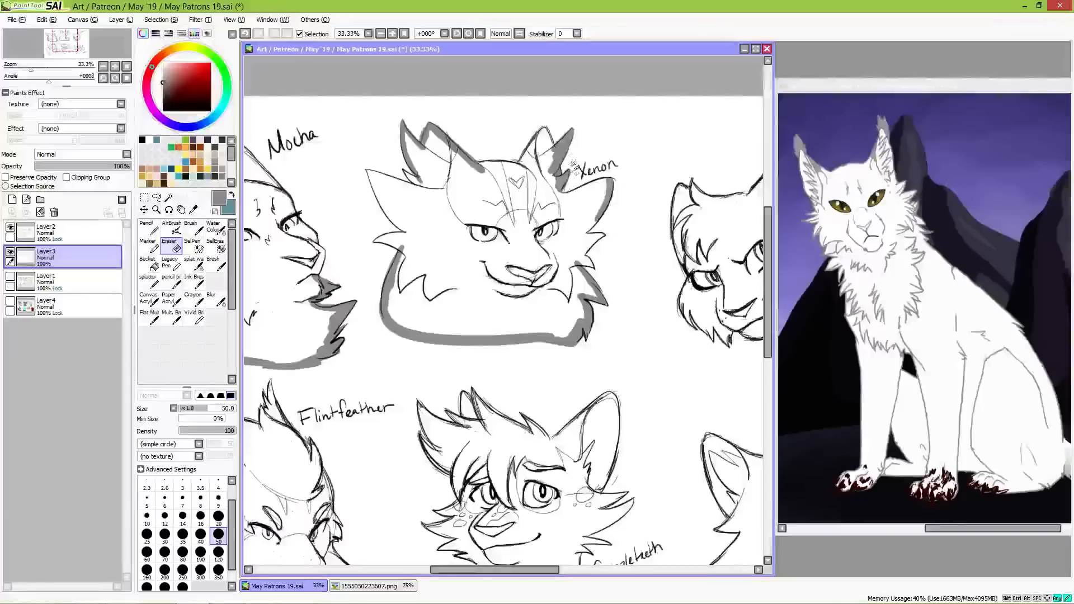
key("n")
left_click_drag(560, 198, 608, 185)
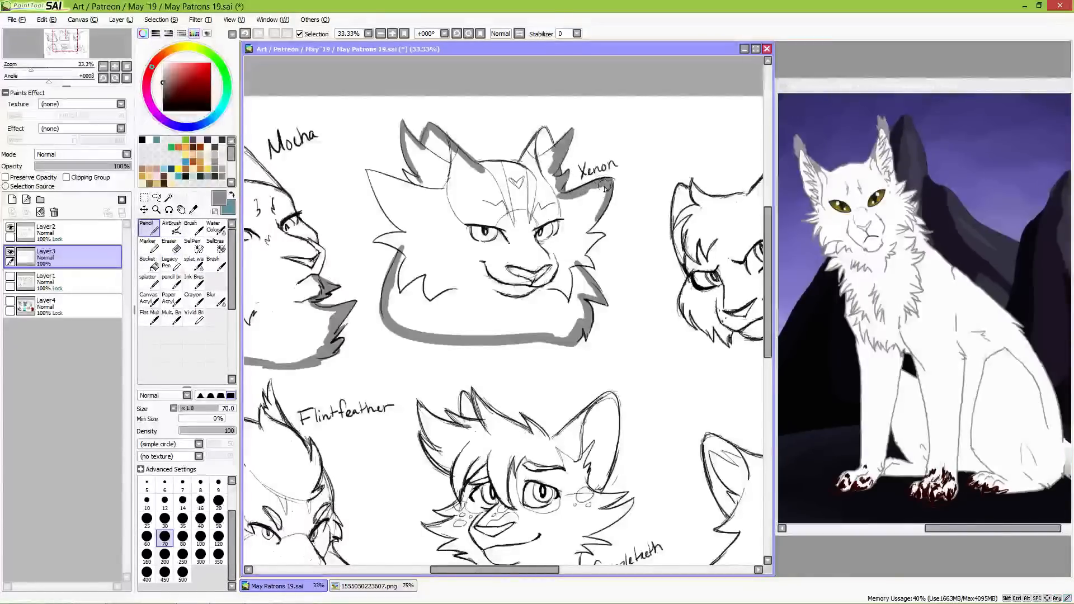
Step: Outline the Winterflight bust's back and lower neck in grey, undoing a stray stroke
left_click_drag(663, 266, 489, 272)
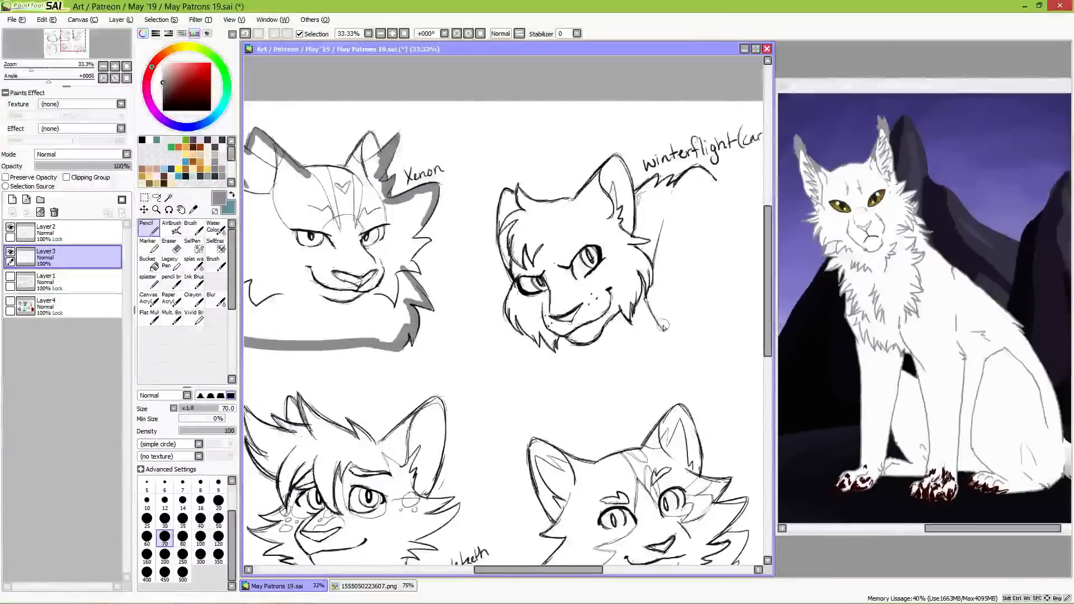
mouse_move(597, 330)
left_mouse_down()
mouse_move(686, 328)
mouse_move(721, 285)
mouse_move(739, 189)
mouse_move(679, 325)
mouse_move(698, 267)
left_mouse_up()
key("ctrl+z")
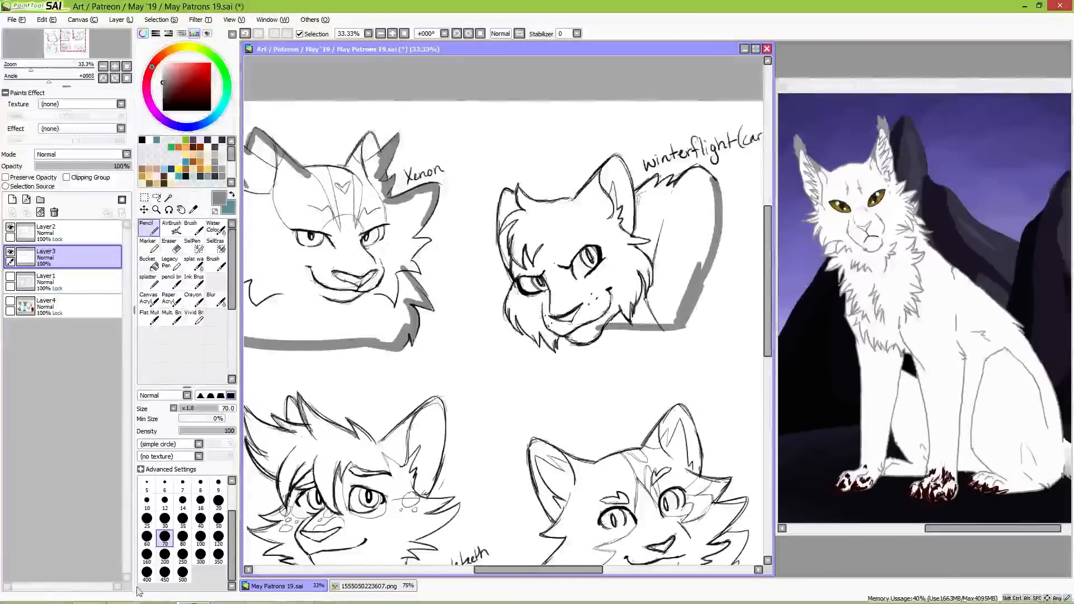
left_click(259, 593)
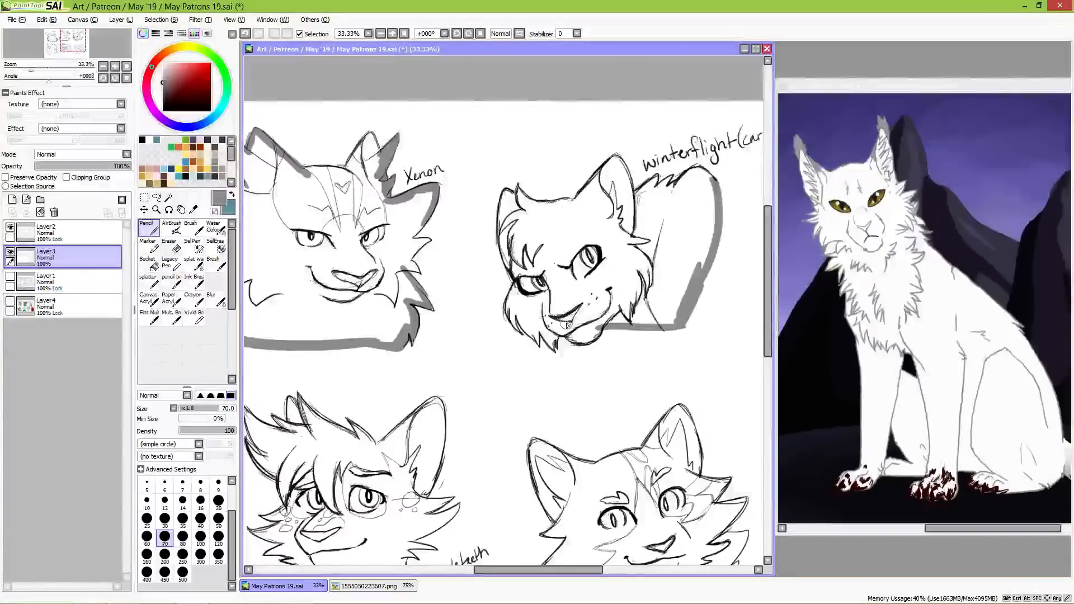
Step: Block grey into the Winterflight bust's ears and forehead, and line the upper edge of its back
mouse_move(549, 214)
left_mouse_down()
mouse_move(578, 207)
mouse_move(614, 162)
mouse_move(621, 173)
mouse_move(614, 162)
mouse_move(622, 171)
mouse_move(625, 186)
mouse_move(619, 172)
mouse_move(573, 207)
mouse_move(507, 196)
mouse_move(507, 252)
mouse_move(504, 209)
mouse_move(518, 239)
mouse_move(531, 218)
left_mouse_up()
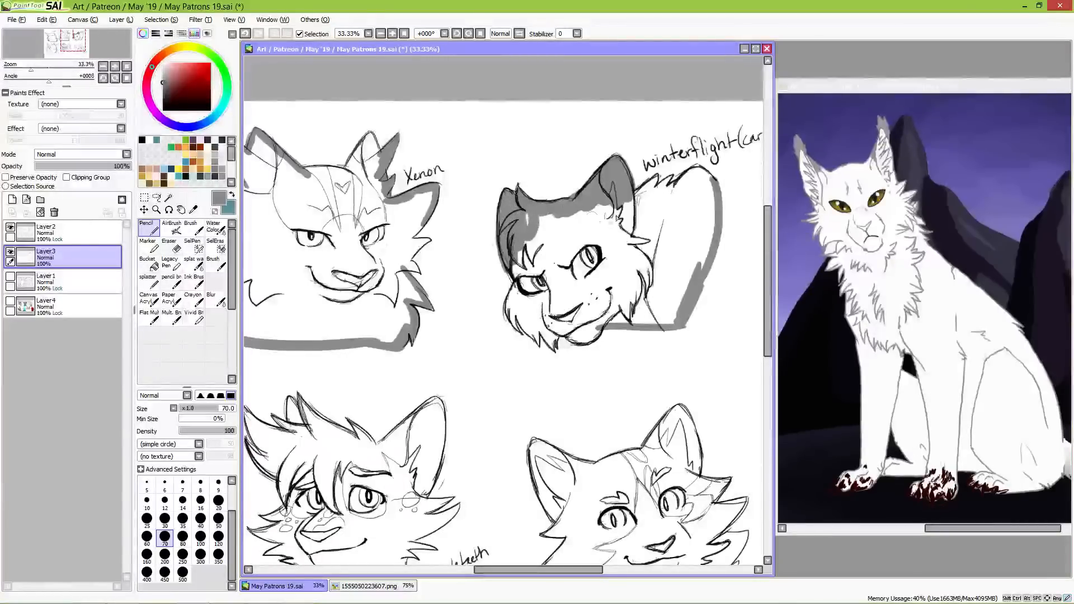
left_click_drag(654, 181, 658, 178)
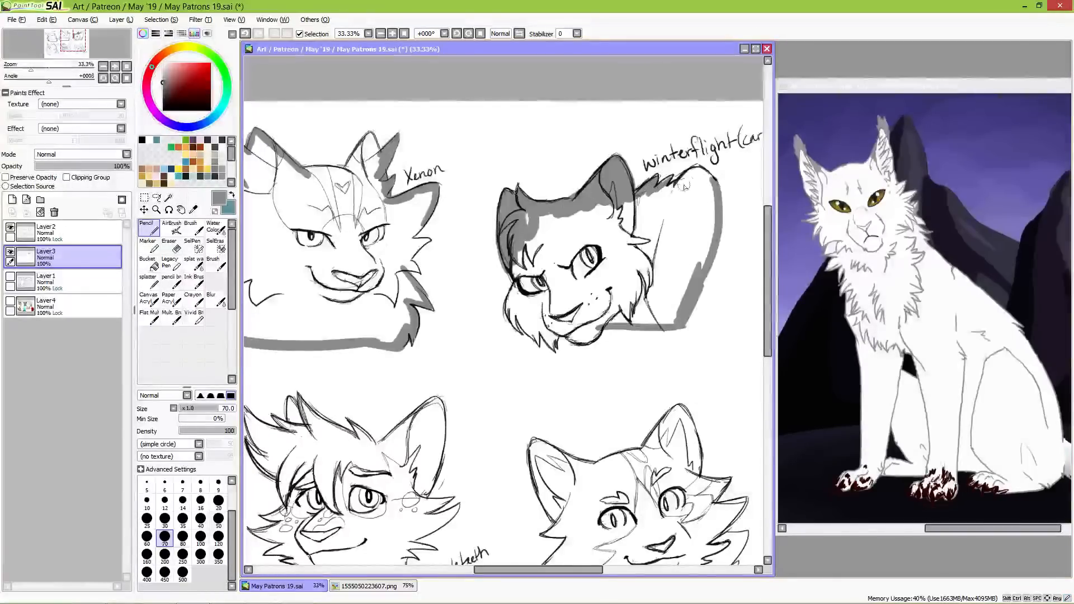
mouse_move(669, 178)
left_mouse_down()
mouse_move(660, 190)
mouse_move(700, 168)
mouse_move(715, 178)
left_mouse_up()
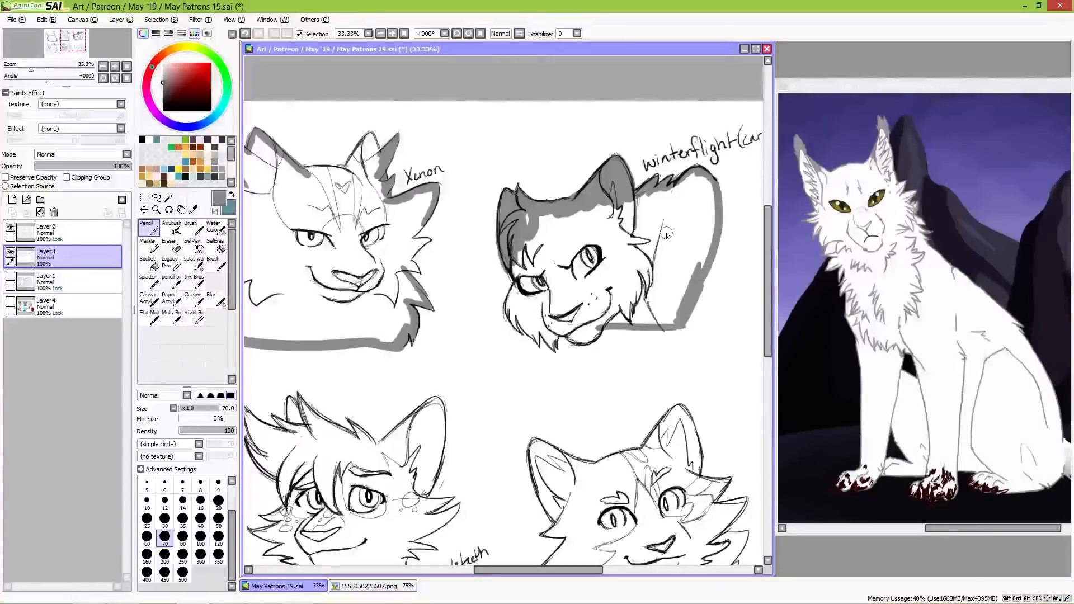
mouse_move(528, 216)
left_mouse_down()
mouse_move(525, 244)
mouse_move(617, 205)
left_mouse_up()
Step: Outline the Flintfeather bust's lower mane, chest and the fur beside its muzzle in grey
mouse_move(547, 414)
left_mouse_down()
mouse_move(590, 379)
mouse_move(541, 356)
left_mouse_up()
left_click_drag(562, 396, 584, 345)
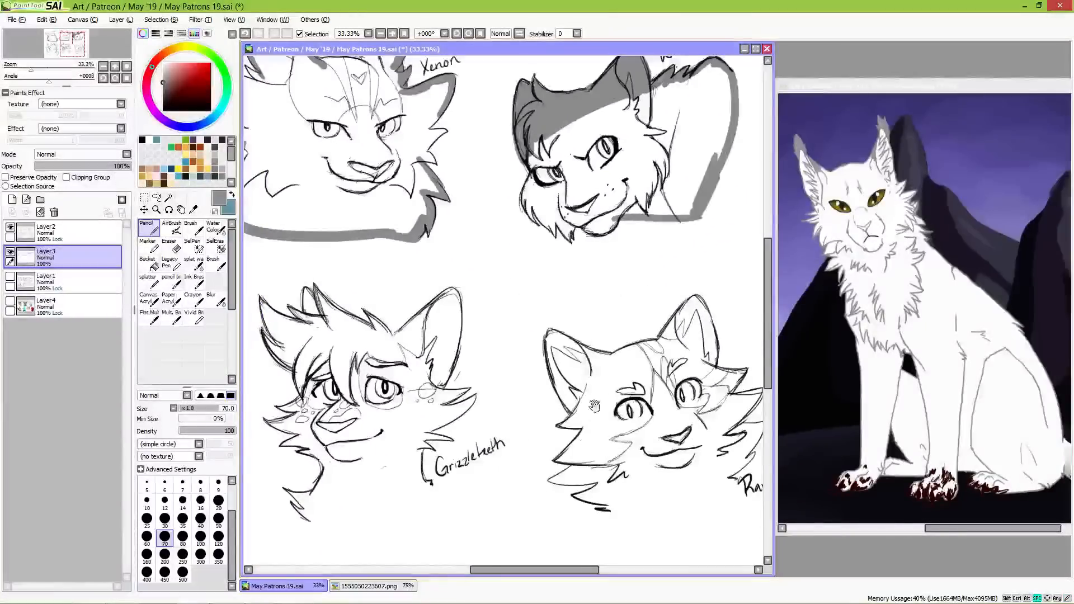
left_click_drag(582, 441, 561, 331)
mouse_move(376, 377)
left_mouse_down()
mouse_move(494, 423)
mouse_move(671, 347)
mouse_move(775, 328)
left_mouse_up()
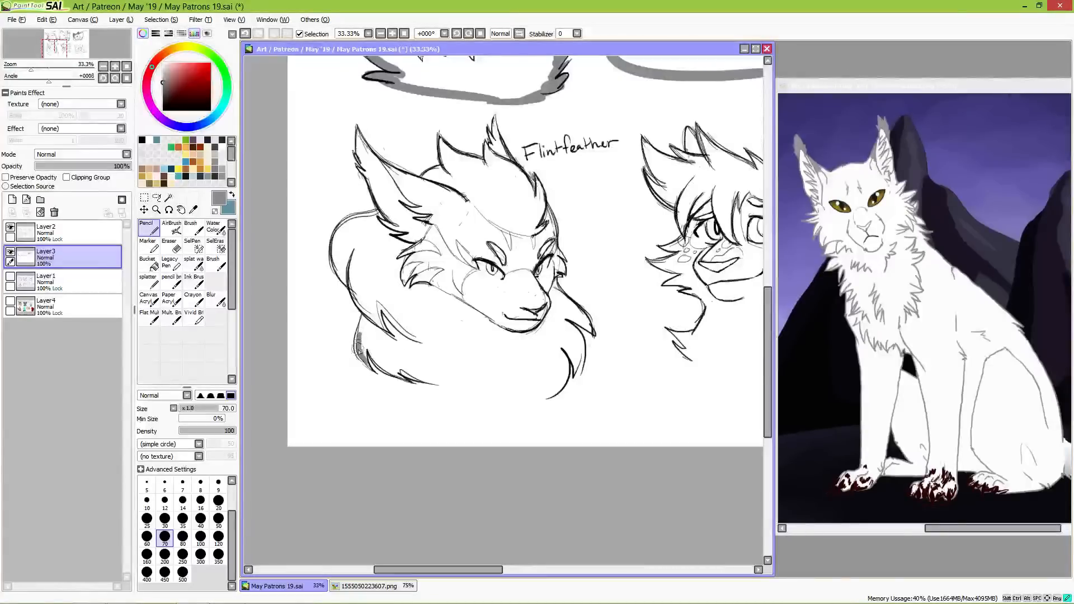
mouse_move(366, 350)
left_mouse_down()
mouse_move(408, 377)
mouse_move(383, 365)
mouse_move(546, 398)
mouse_move(563, 353)
mouse_move(563, 380)
mouse_move(564, 350)
mouse_move(573, 370)
mouse_move(581, 343)
mouse_move(576, 366)
mouse_move(579, 338)
mouse_move(584, 357)
mouse_move(584, 344)
mouse_move(580, 371)
mouse_move(566, 325)
mouse_move(578, 343)
mouse_move(559, 319)
mouse_move(580, 344)
mouse_move(556, 315)
mouse_move(591, 330)
mouse_move(548, 279)
mouse_move(552, 299)
mouse_move(555, 271)
mouse_move(566, 301)
left_mouse_up()
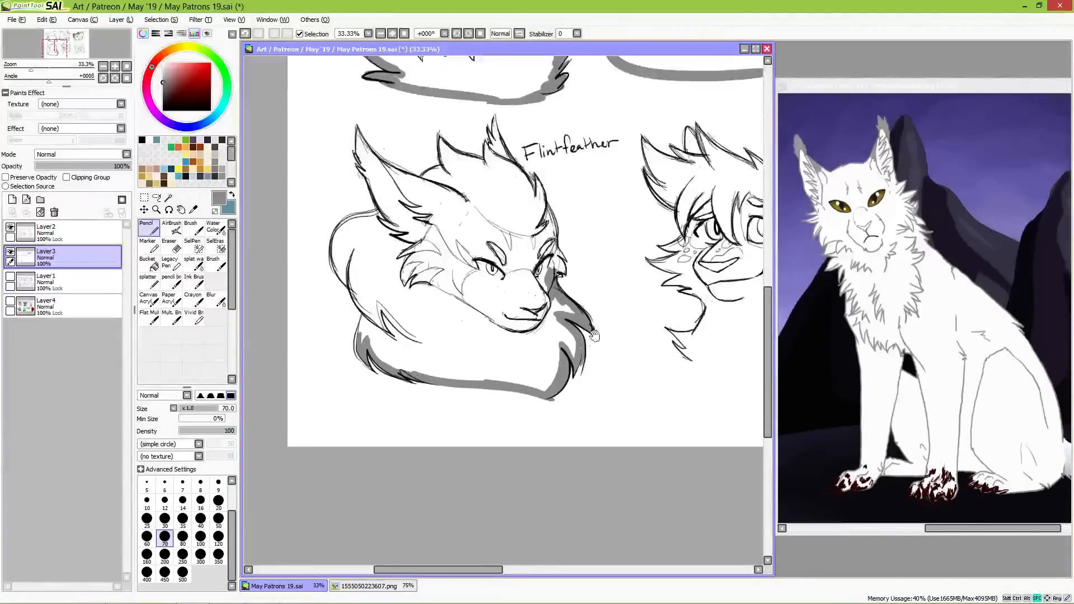
Step: Outline the lower neck and chest of the Grizzleteeth bust in grey and block grey into its large outer ear
left_click_drag(392, 295, 351, 259)
mouse_move(322, 312)
left_mouse_down()
mouse_move(335, 268)
mouse_move(320, 298)
left_mouse_up()
left_click_drag(473, 278, 311, 299)
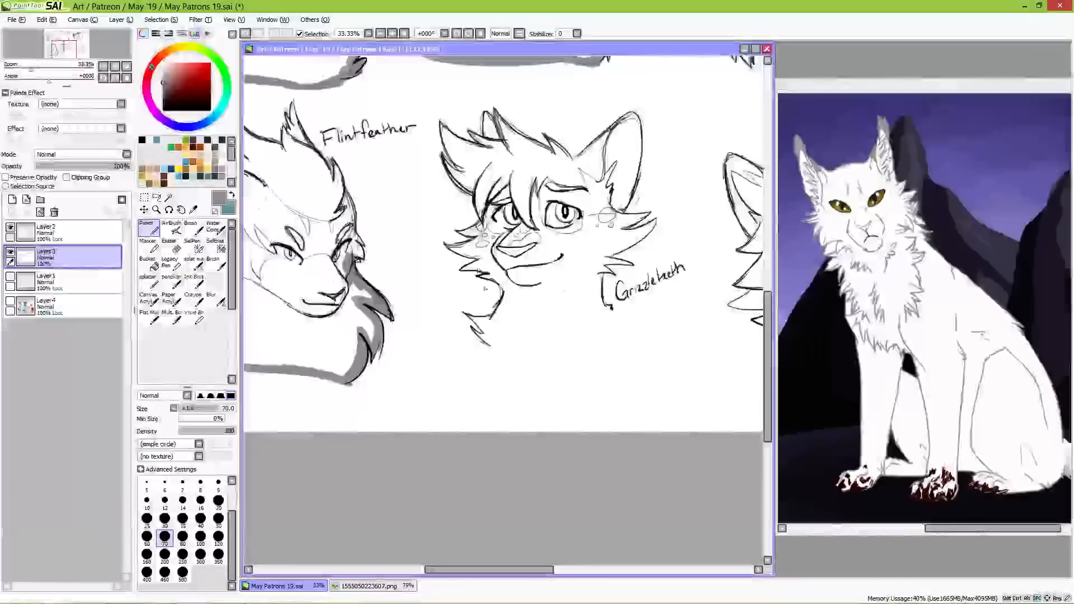
mouse_move(469, 318)
left_mouse_down()
mouse_move(489, 340)
mouse_move(604, 335)
mouse_move(609, 307)
mouse_move(551, 350)
left_mouse_up()
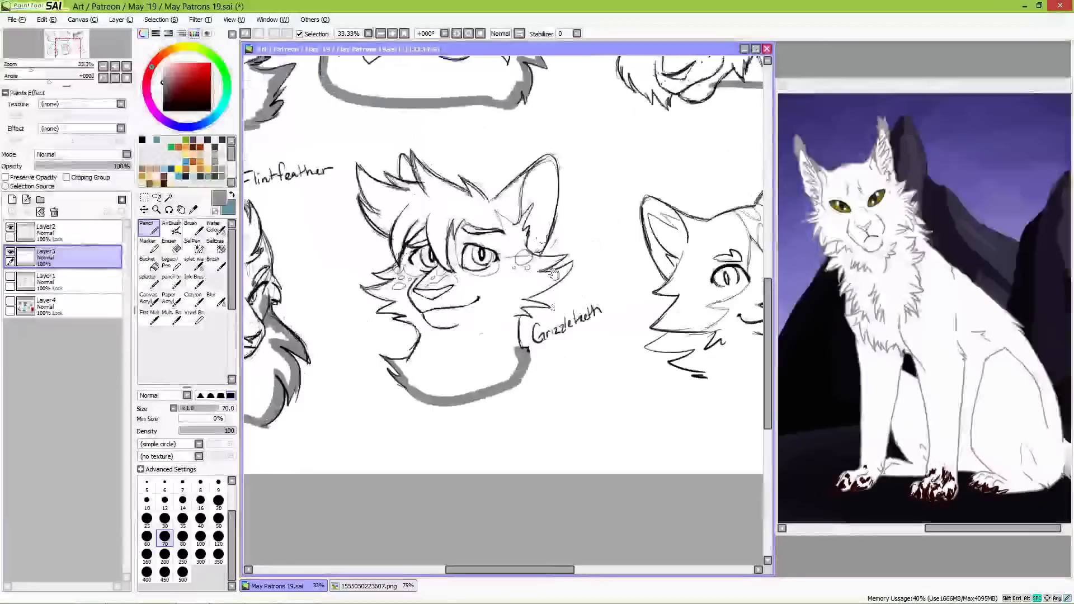
mouse_move(478, 191)
left_mouse_down()
mouse_move(488, 206)
mouse_move(550, 161)
mouse_move(536, 254)
mouse_move(541, 171)
mouse_move(509, 201)
mouse_move(523, 240)
left_mouse_up()
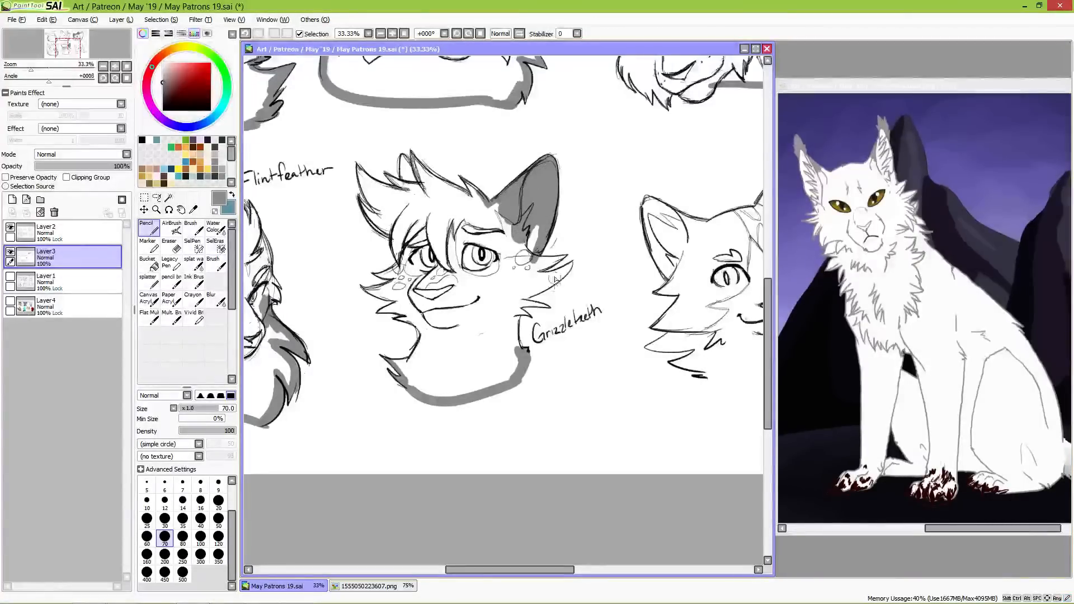
Step: Line the Ravenhild bust's lower neck edge in grey and block grey into the fur tufts on both sides
left_click_drag(642, 346, 448, 342)
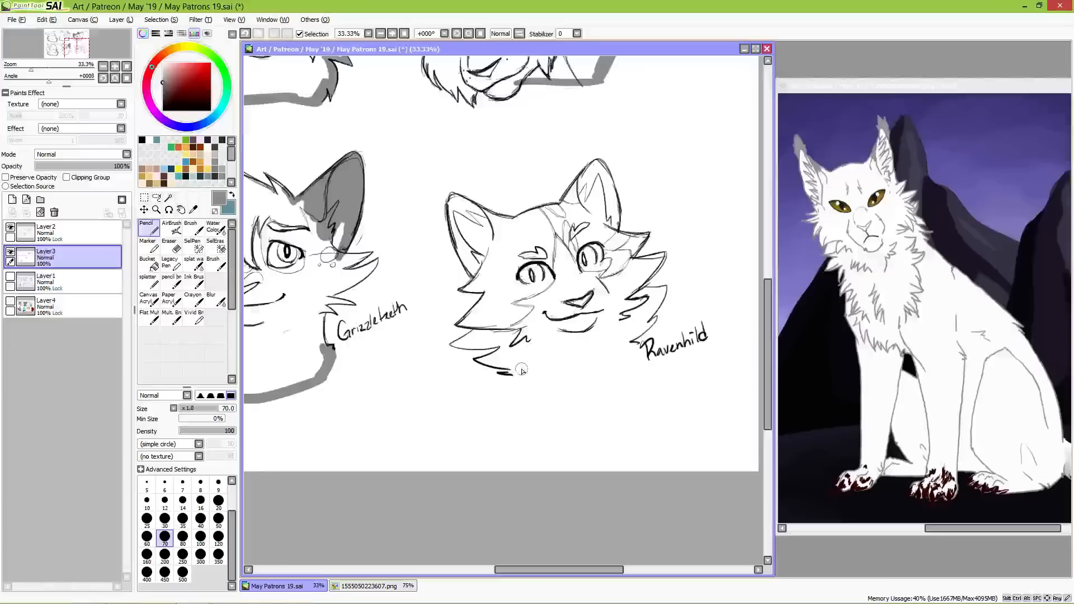
mouse_move(509, 374)
left_mouse_down()
mouse_move(541, 376)
mouse_move(633, 343)
left_mouse_up()
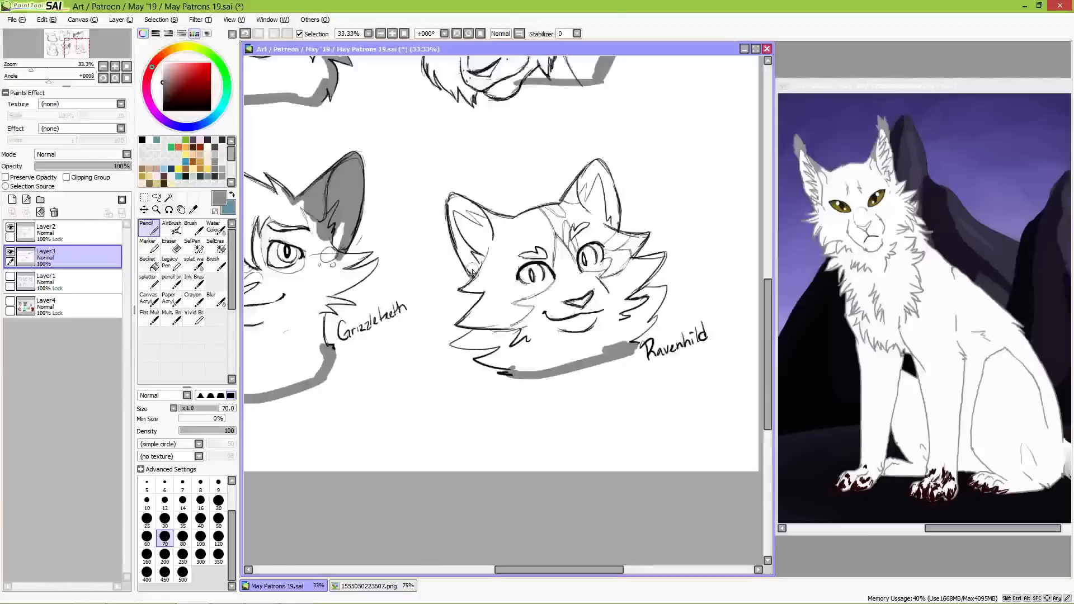
mouse_move(456, 345)
left_mouse_down()
mouse_move(480, 329)
mouse_move(454, 344)
mouse_move(504, 343)
mouse_move(475, 361)
mouse_move(510, 365)
left_mouse_up()
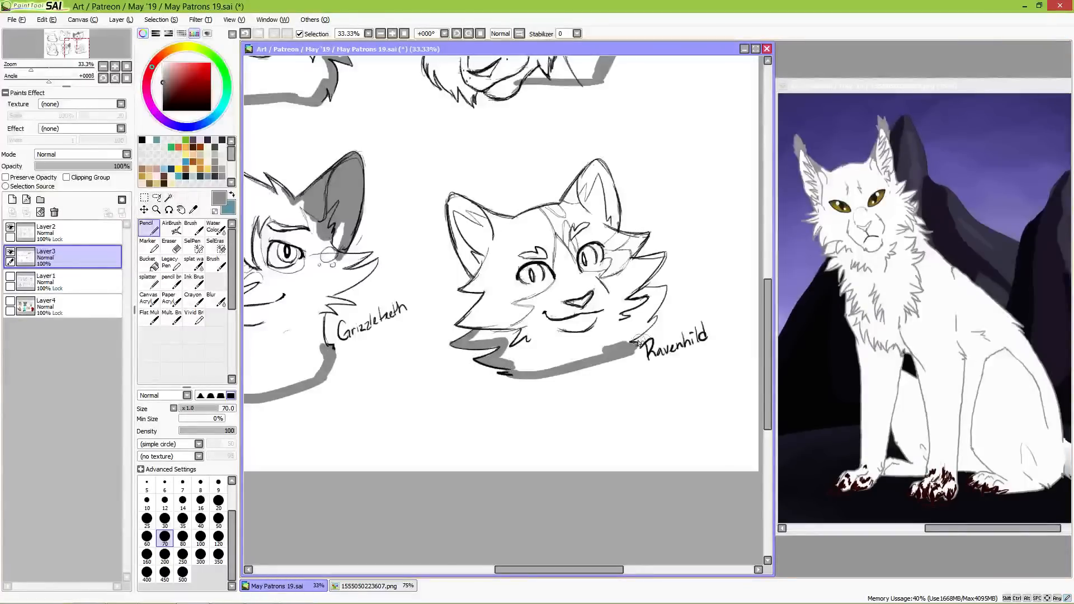
mouse_move(619, 344)
left_mouse_down()
mouse_move(657, 318)
mouse_move(631, 336)
mouse_move(663, 296)
mouse_move(636, 292)
mouse_move(666, 288)
mouse_move(642, 311)
left_mouse_up()
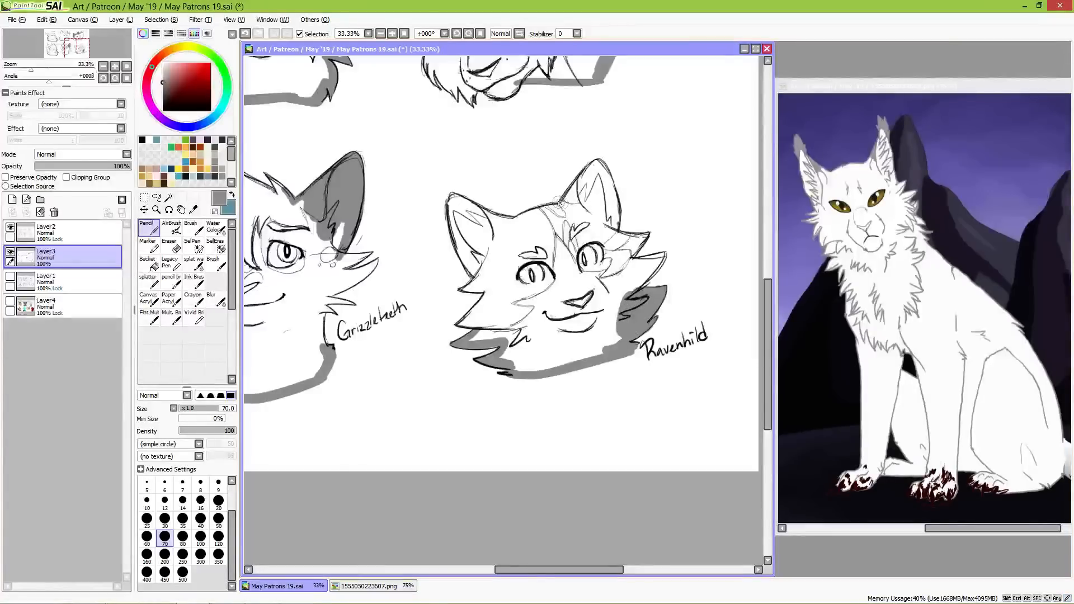
Step: Select the white background around the busts with the Magic Wand and invert the selection to cover all six characters
scroll(565, 263, "down", 2)
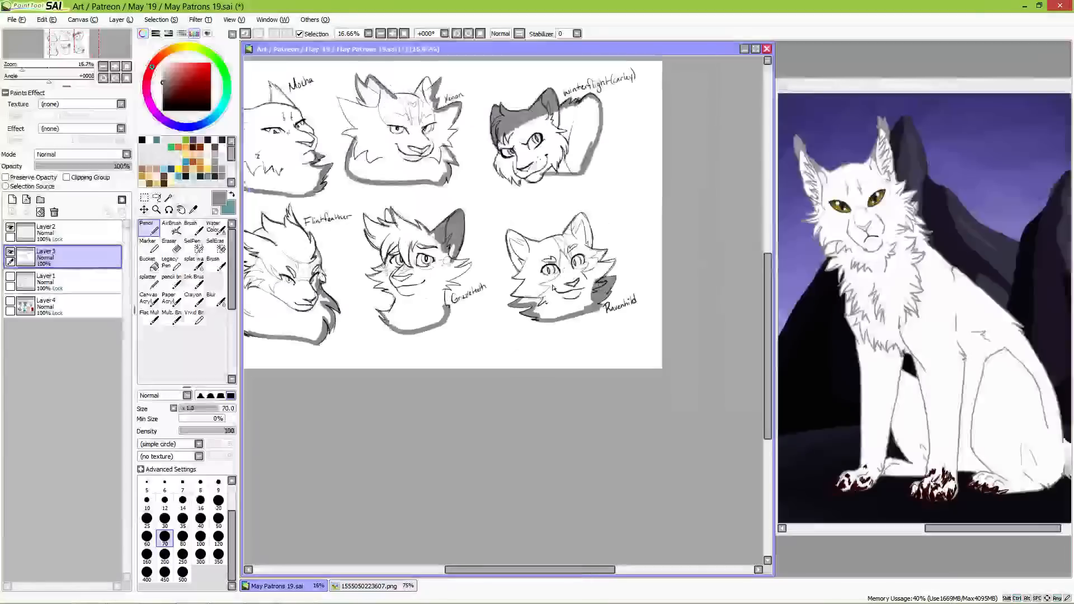
left_click_drag(447, 276, 515, 333)
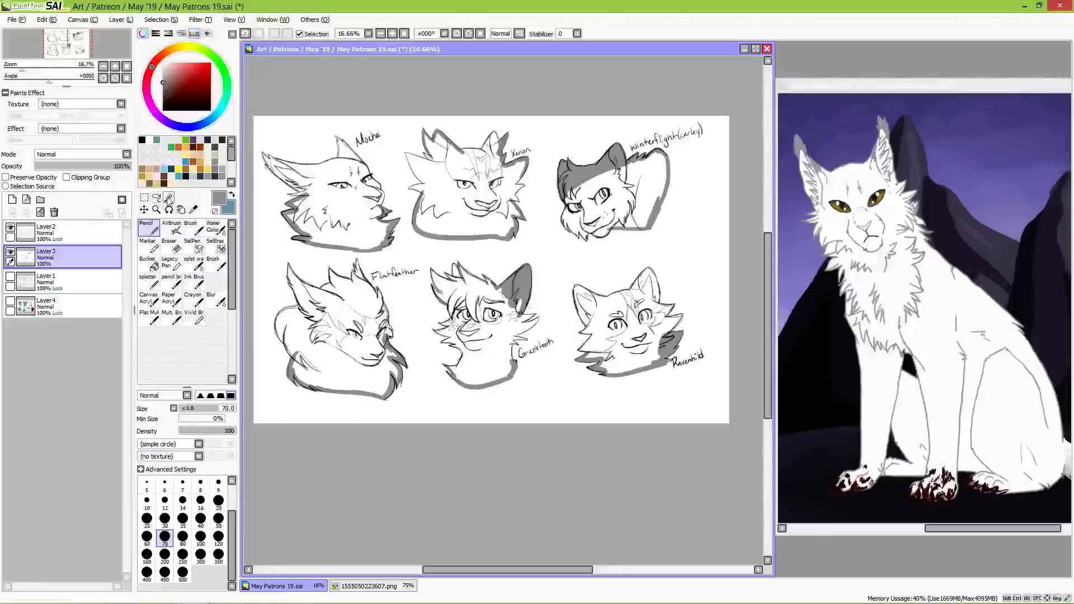
left_click(169, 197)
left_click(270, 264)
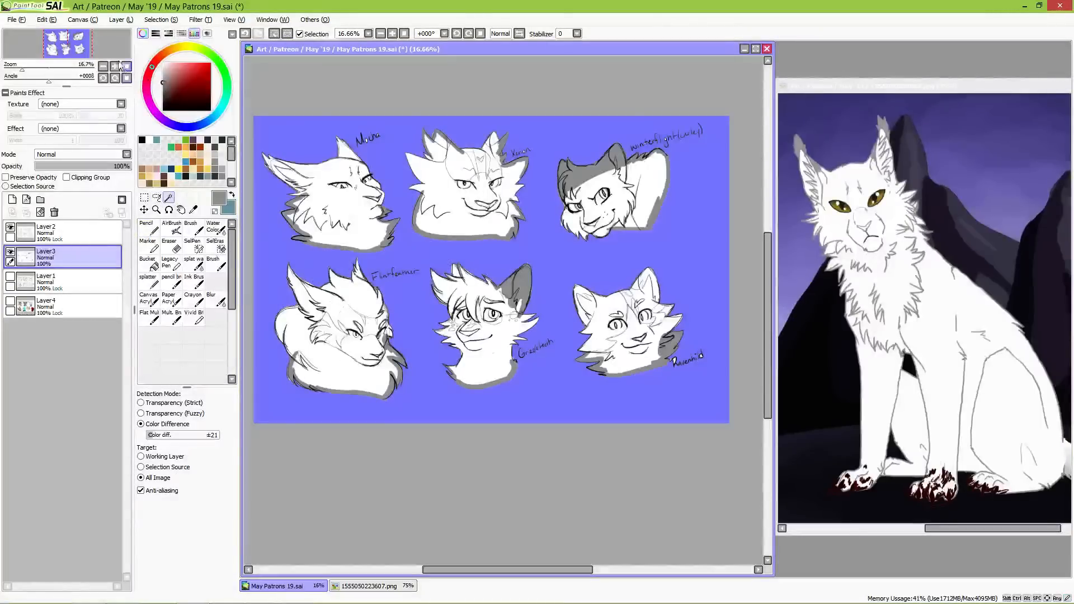
left_click(160, 19)
left_click(171, 43)
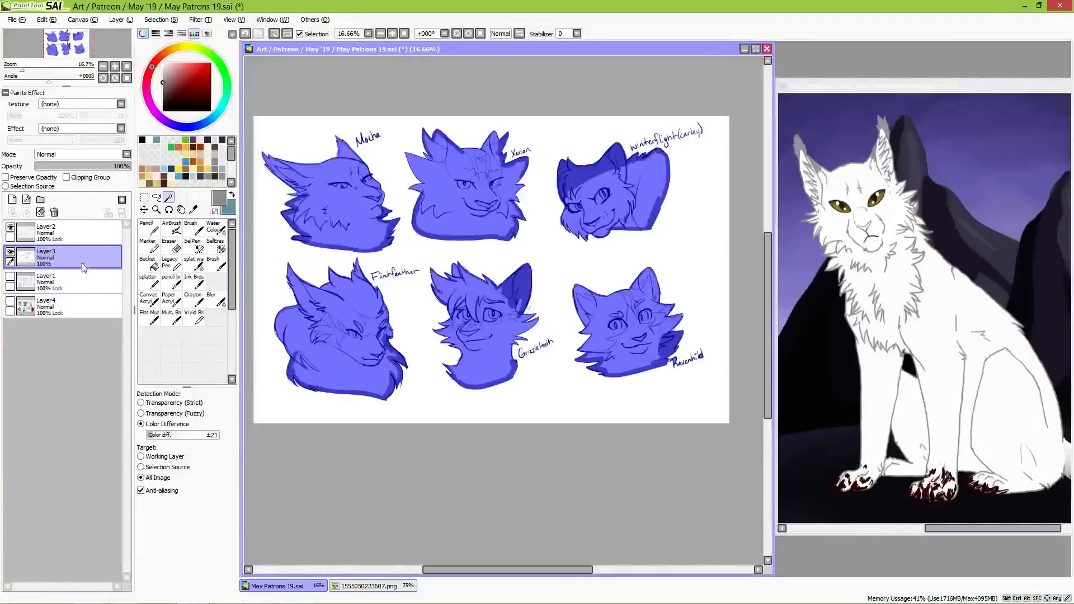
Step: Fill the Mocha, Xenon and Winterflight busts with solid grey inside the selection, using the Pencil at size 350
left_click(145, 197)
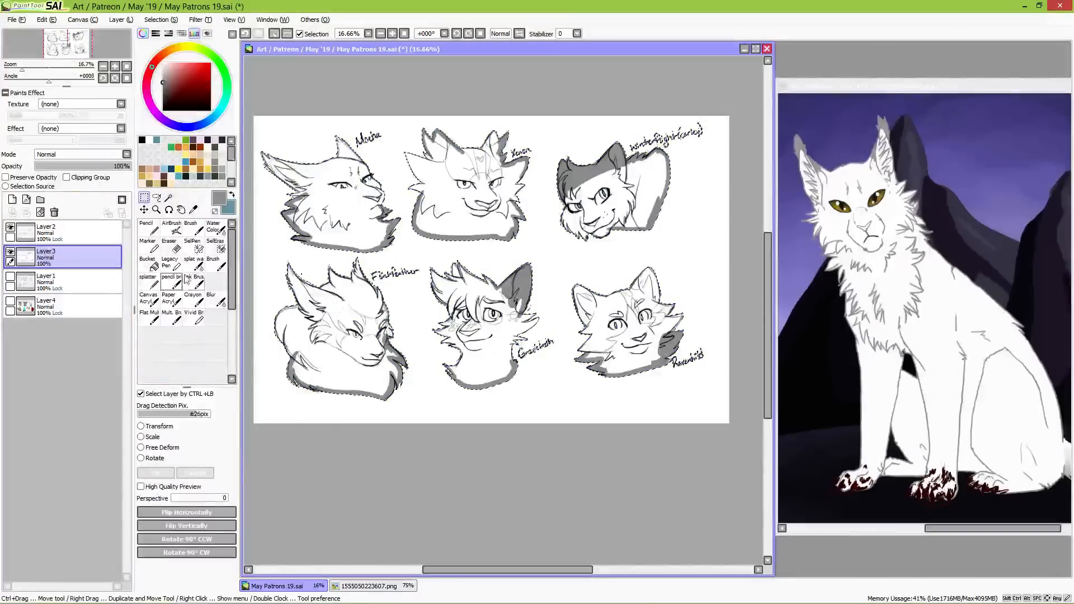
left_click(158, 232)
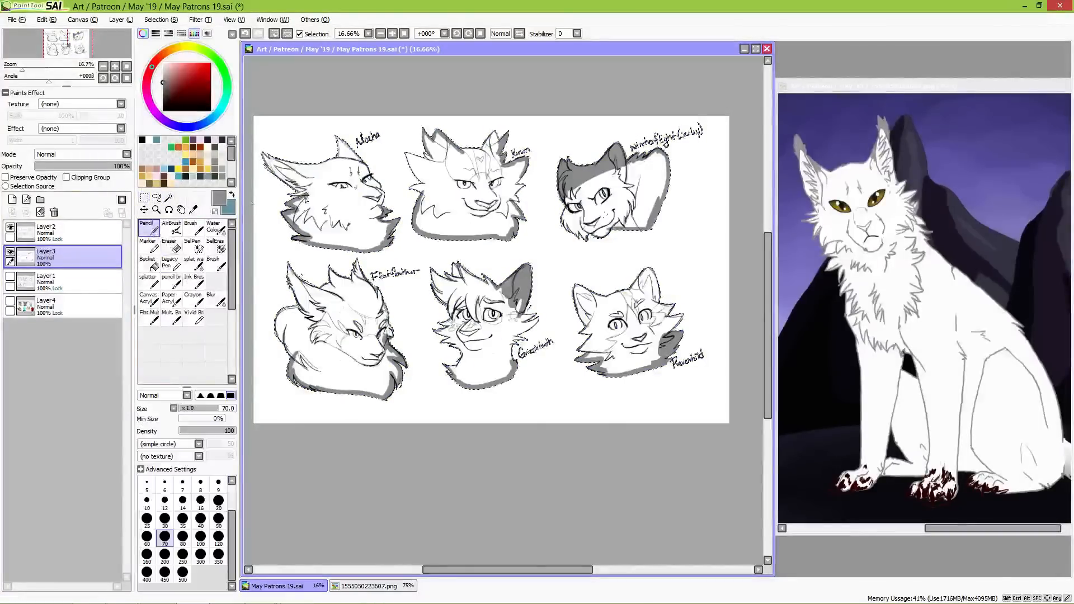
left_click(219, 536)
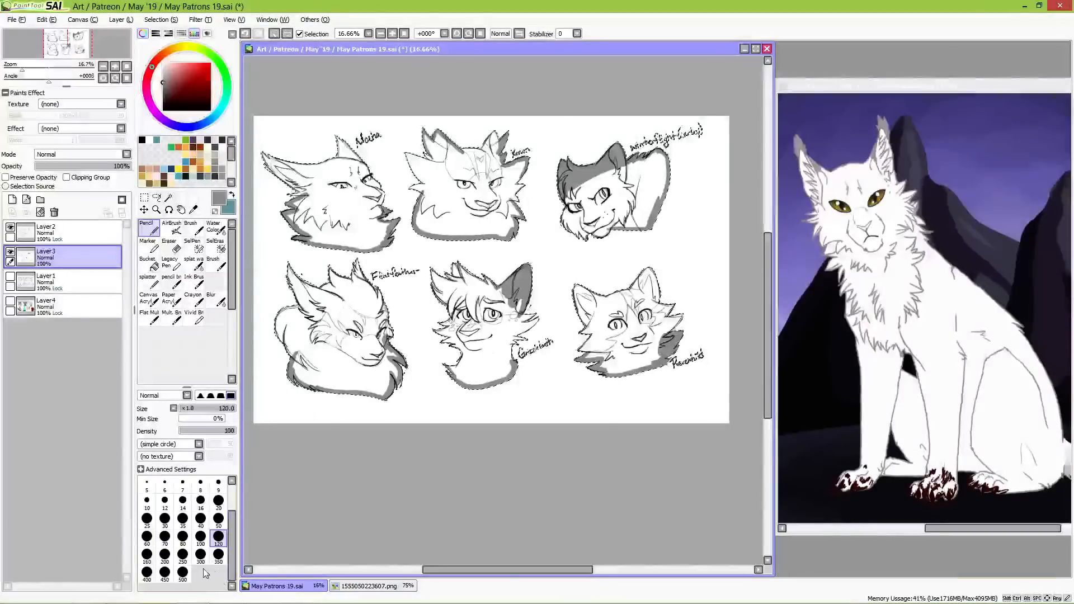
left_click(218, 554)
mouse_move(271, 159)
left_mouse_down()
mouse_move(311, 243)
mouse_move(296, 139)
mouse_move(325, 168)
mouse_move(345, 180)
mouse_move(342, 162)
mouse_move(373, 184)
mouse_move(378, 217)
mouse_move(352, 221)
left_mouse_up()
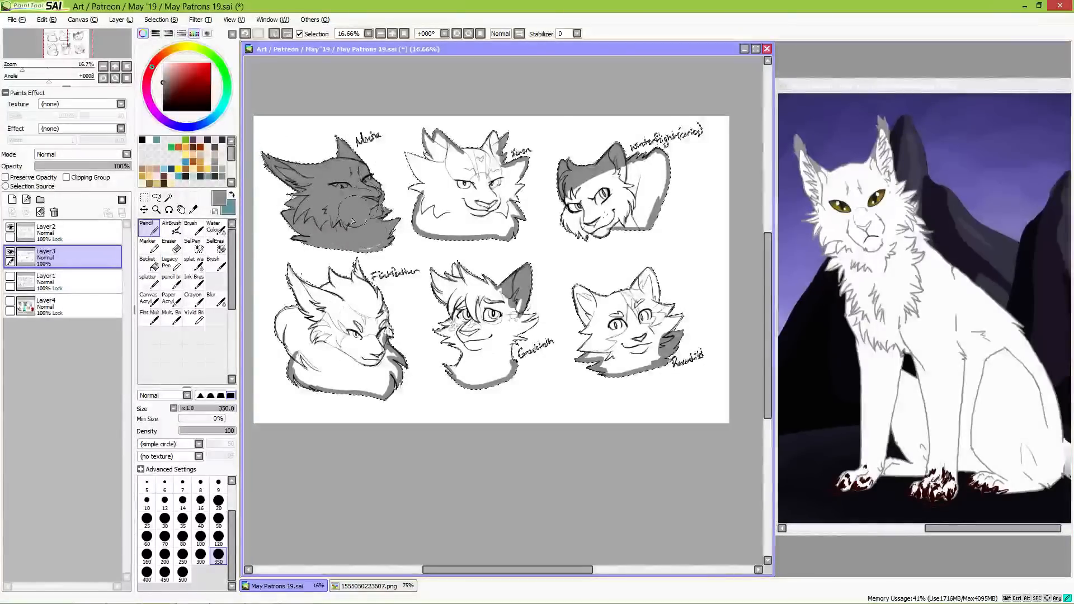
mouse_move(431, 160)
left_mouse_down()
mouse_move(442, 165)
mouse_move(426, 168)
mouse_move(447, 207)
mouse_move(437, 190)
mouse_move(492, 218)
mouse_move(500, 168)
mouse_move(515, 193)
mouse_move(517, 174)
mouse_move(507, 221)
mouse_move(498, 207)
left_mouse_up()
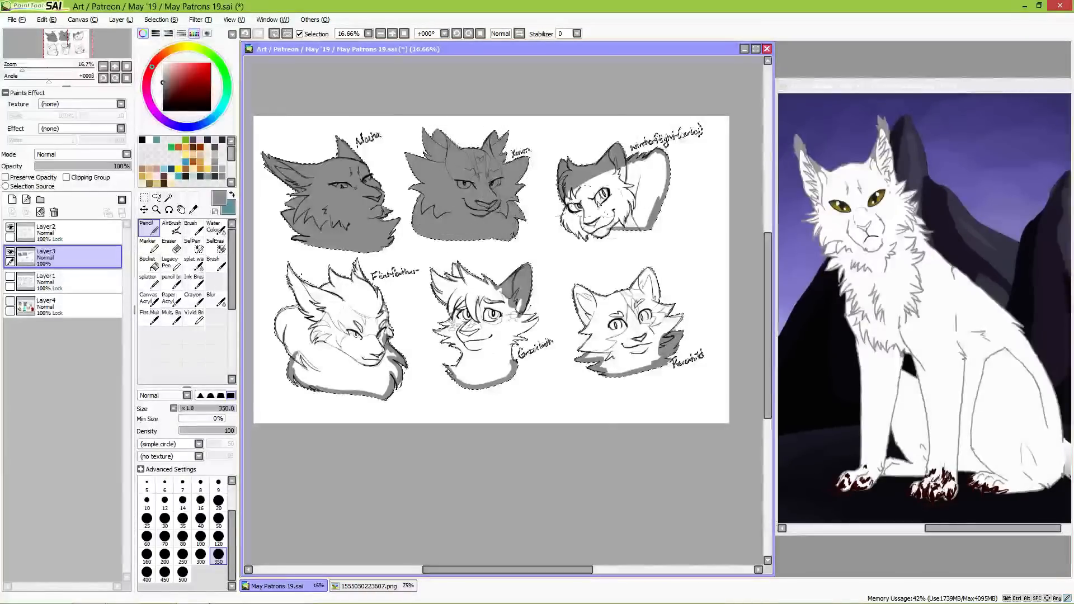
mouse_move(579, 201)
left_mouse_down()
mouse_move(572, 230)
mouse_move(616, 224)
mouse_move(585, 182)
mouse_move(663, 154)
mouse_move(643, 224)
mouse_move(619, 213)
left_mouse_up()
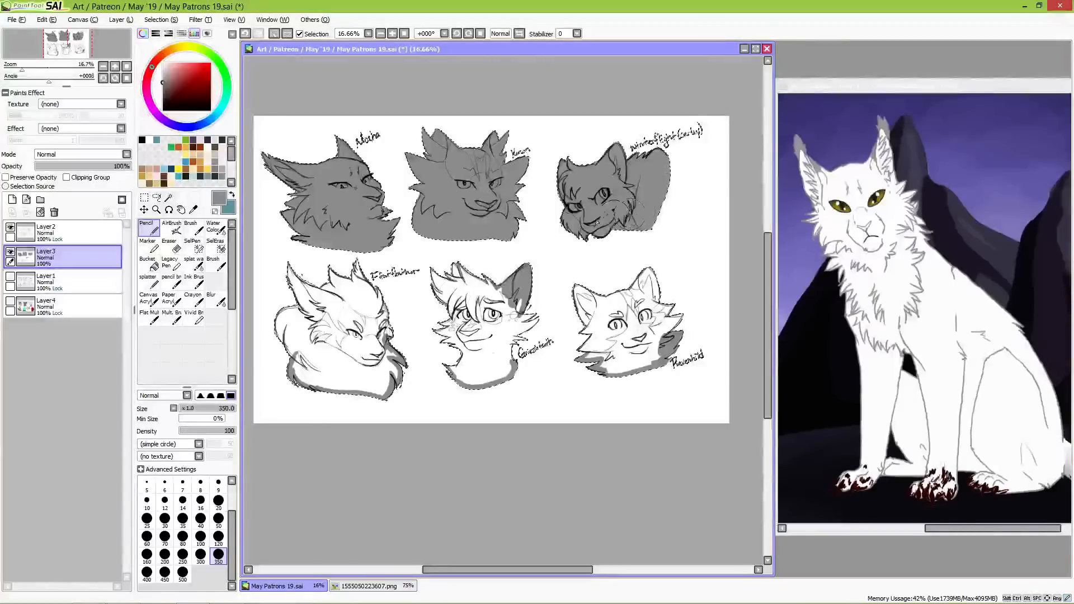
Step: Fill the Flintfeather, Grizzleteeth and Ravenhild busts with solid grey inside the selection, and clear the selection
mouse_move(297, 315)
left_mouse_down()
mouse_move(274, 358)
mouse_move(335, 392)
mouse_move(347, 291)
mouse_move(377, 377)
mouse_move(370, 291)
mouse_move(386, 314)
mouse_move(379, 294)
mouse_move(399, 381)
left_mouse_up()
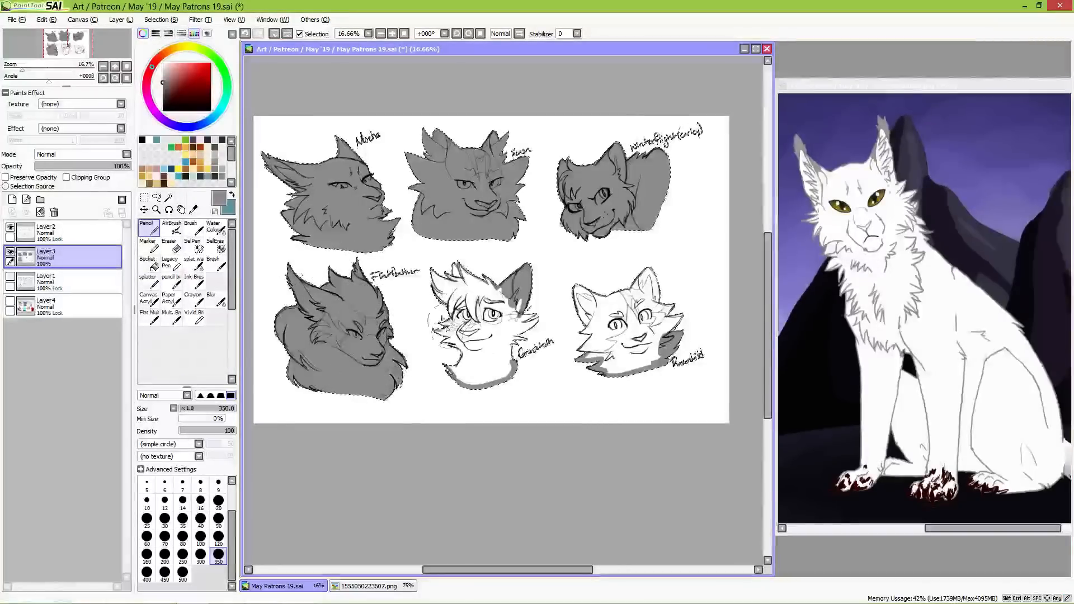
mouse_move(437, 286)
left_mouse_down()
mouse_move(470, 322)
mouse_move(518, 302)
mouse_move(509, 333)
mouse_move(531, 317)
mouse_move(490, 361)
mouse_move(503, 376)
mouse_move(469, 322)
mouse_move(471, 345)
mouse_move(438, 329)
mouse_move(454, 361)
left_mouse_up()
mouse_move(593, 336)
left_mouse_down()
mouse_move(574, 292)
mouse_move(581, 277)
mouse_move(602, 320)
mouse_move(617, 309)
mouse_move(638, 326)
mouse_move(666, 289)
mouse_move(682, 318)
mouse_move(622, 365)
left_mouse_up()
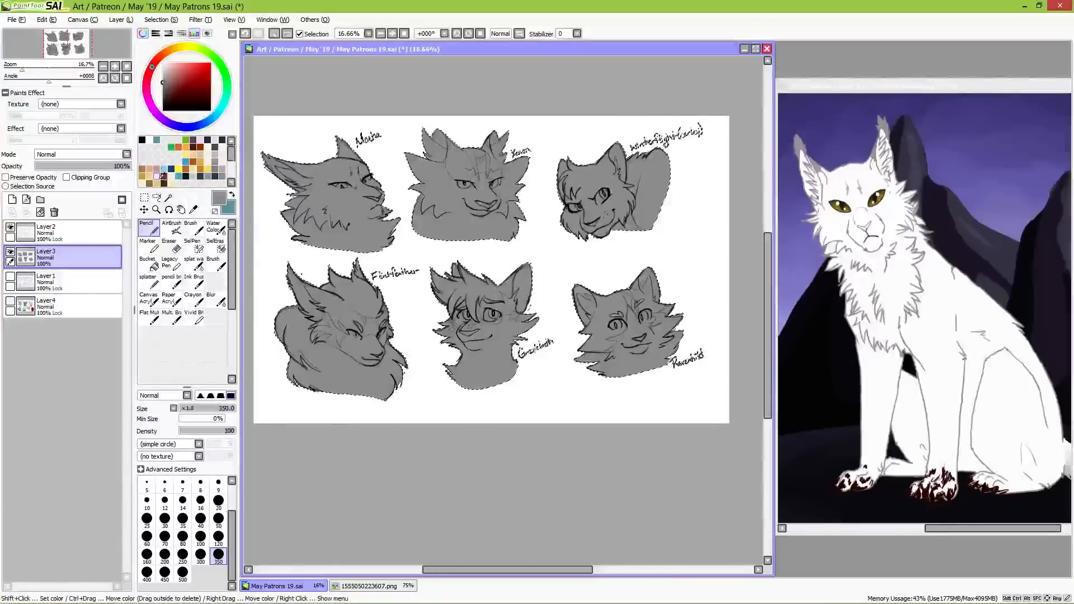
left_click(144, 198)
left_click(306, 137)
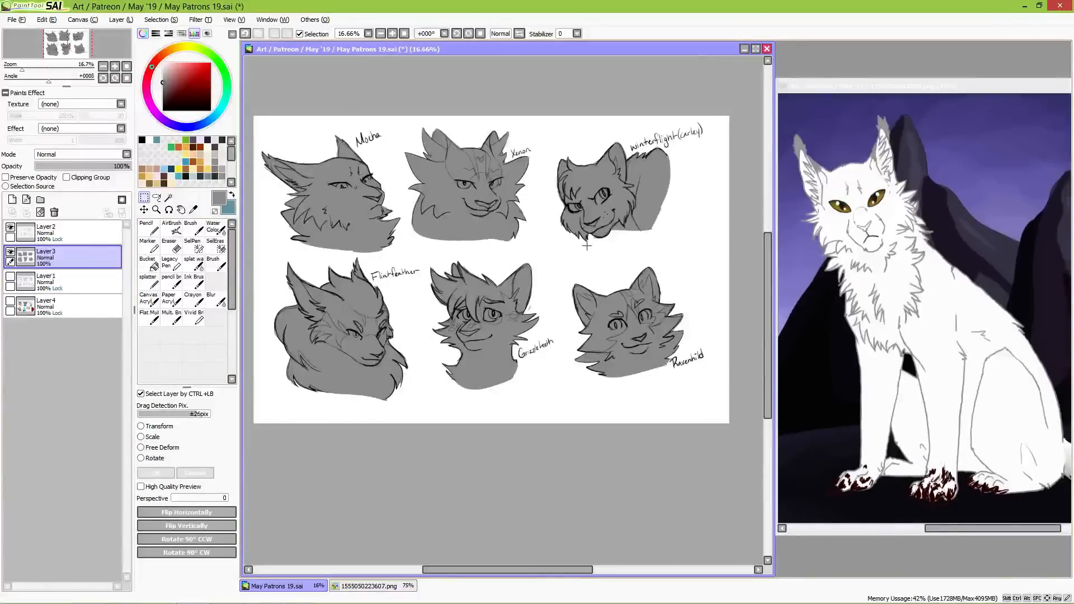
Step: Preserve the base layer's opacity and recolour the whole Mocha bust pale cream, warming the white sampled from the reference image
left_click(852, 175, "alt")
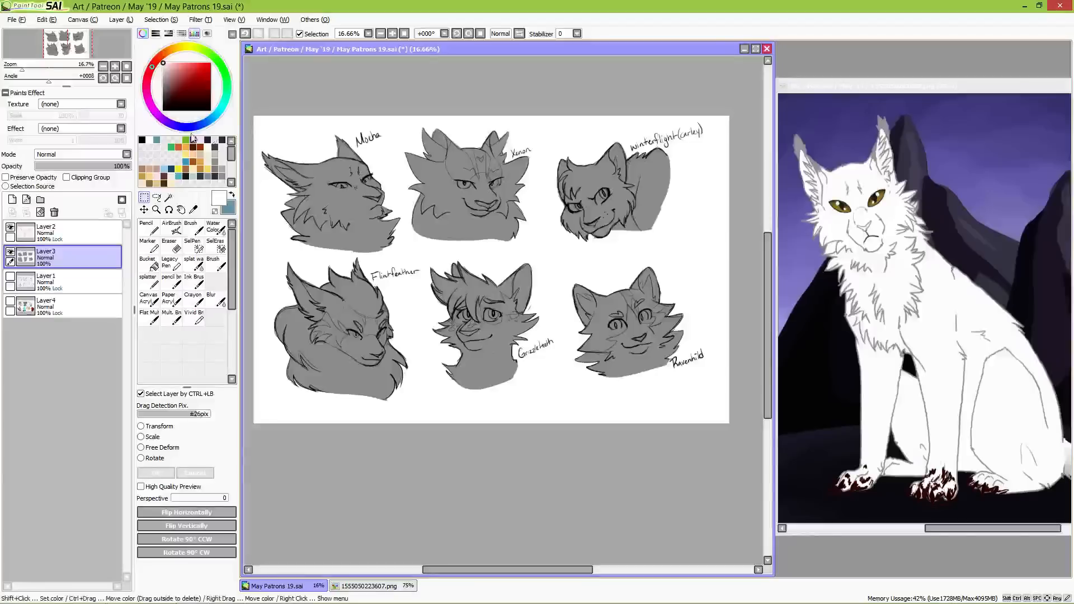
left_click(177, 49)
left_click(167, 64)
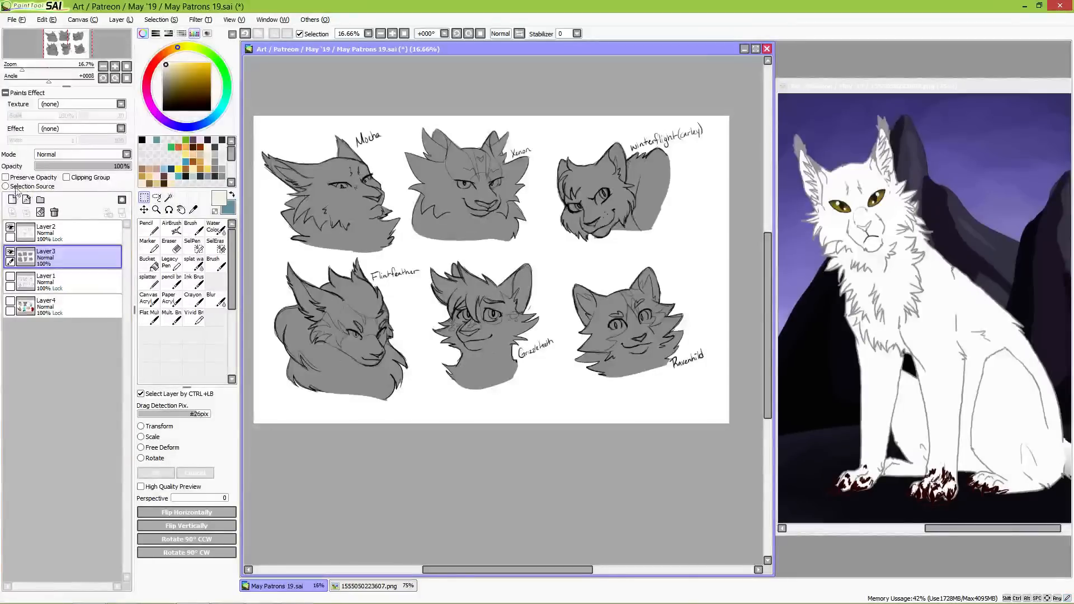
left_click(31, 178)
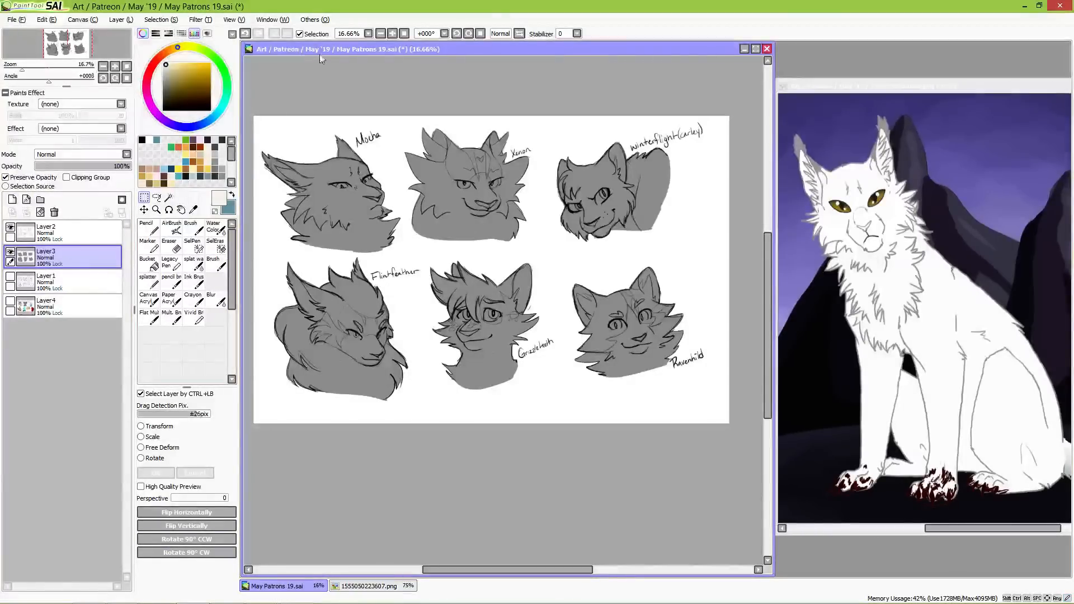
scroll(300, 275, "up", 2)
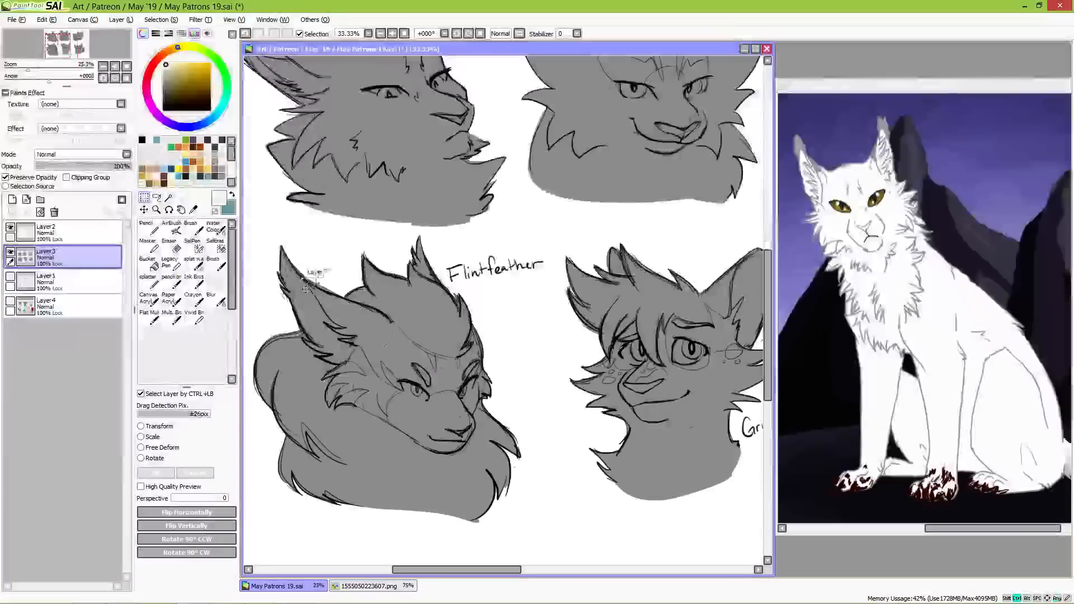
left_click_drag(380, 181, 448, 295)
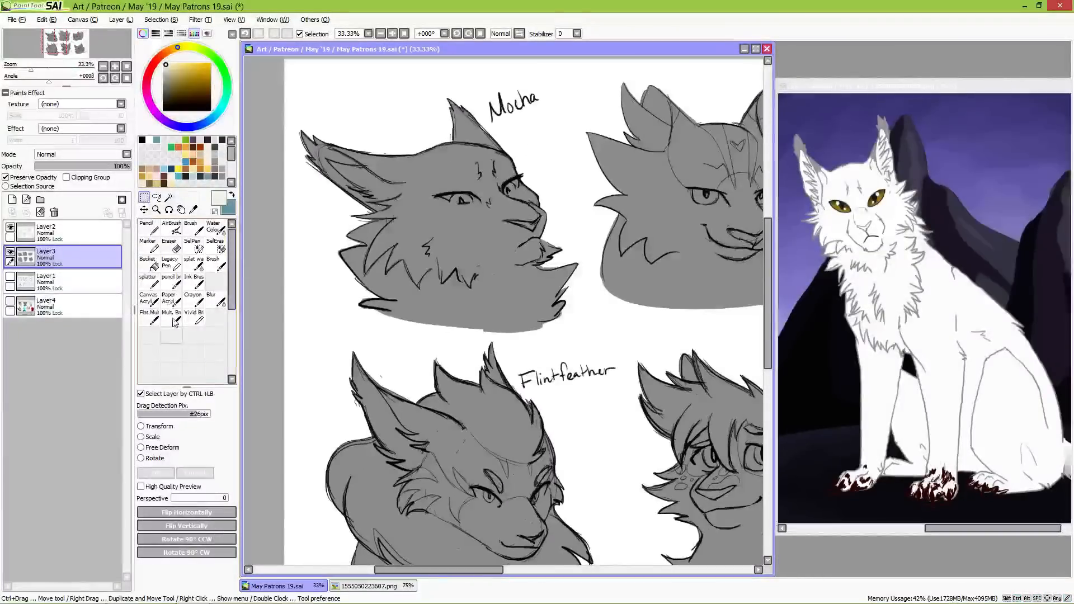
left_click(147, 228)
mouse_move(352, 164)
left_mouse_down()
mouse_move(360, 195)
mouse_move(448, 200)
mouse_move(473, 168)
mouse_move(552, 289)
mouse_move(553, 269)
mouse_move(539, 310)
mouse_move(498, 306)
mouse_move(464, 252)
mouse_move(403, 203)
mouse_move(355, 243)
mouse_move(416, 312)
mouse_move(466, 313)
left_mouse_up()
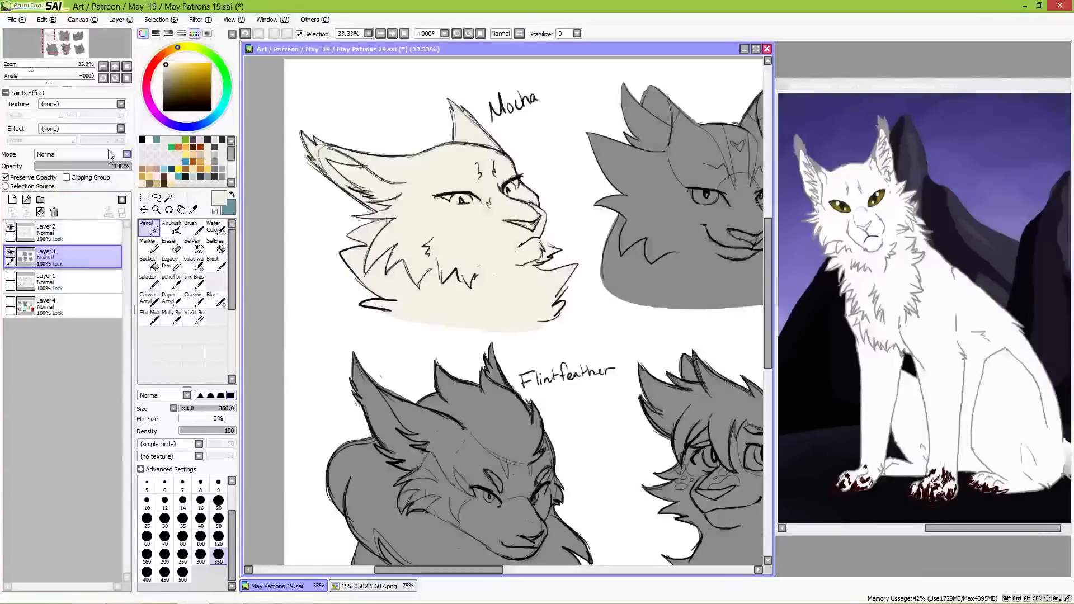
Step: Paint Mocha's ear tips in a warm grey adapted from the reference's ear colour, using the Pencil at size 50
left_click(801, 143, "alt")
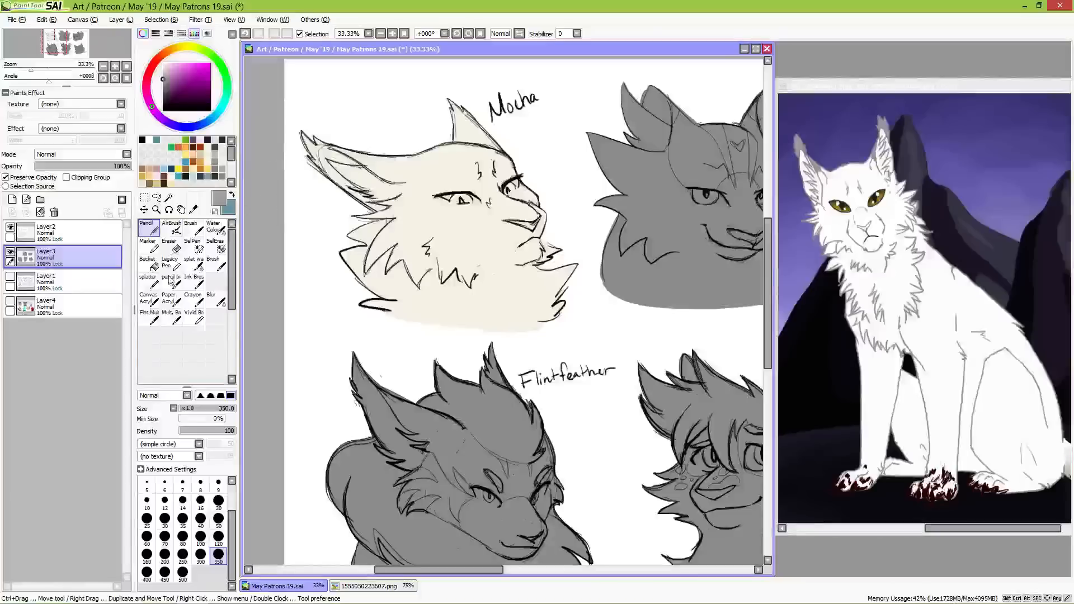
left_click(174, 49)
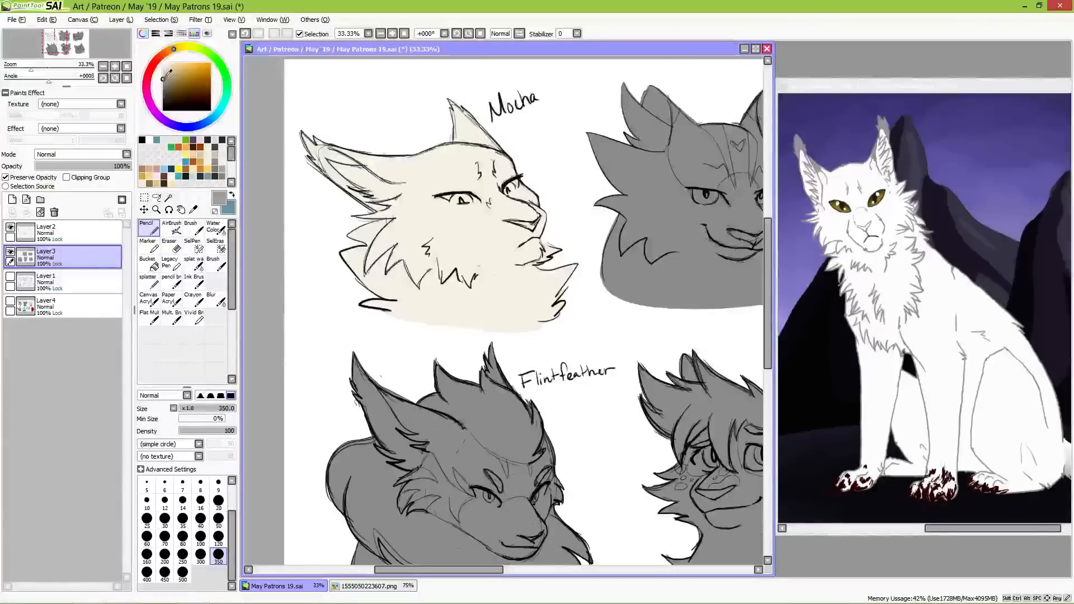
left_click(166, 76)
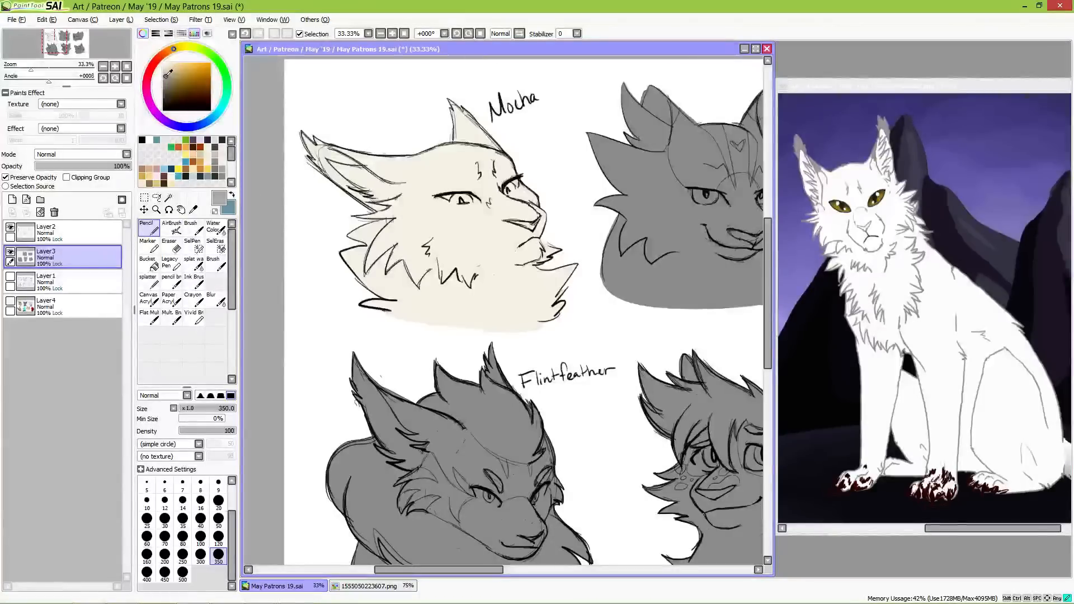
left_click(218, 537)
left_click(219, 519)
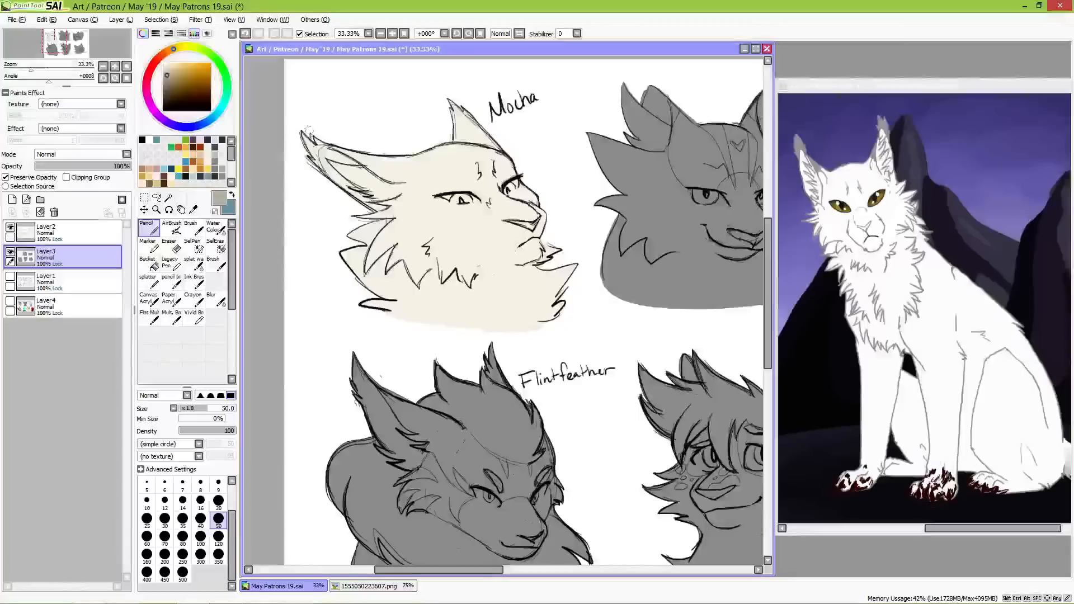
left_click_drag(314, 144, 322, 171)
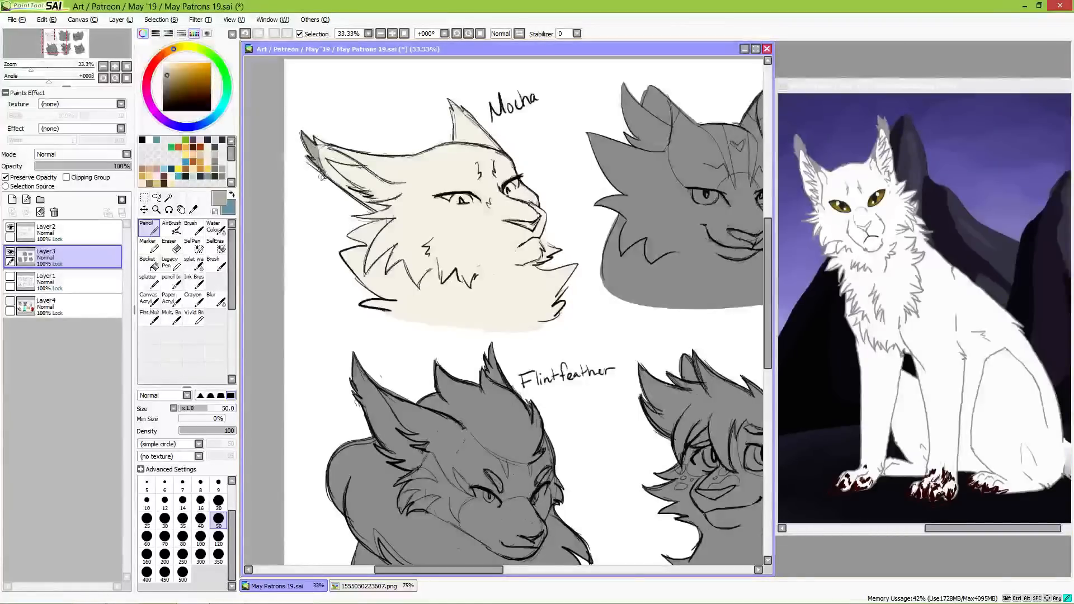
left_click_drag(463, 111, 460, 105)
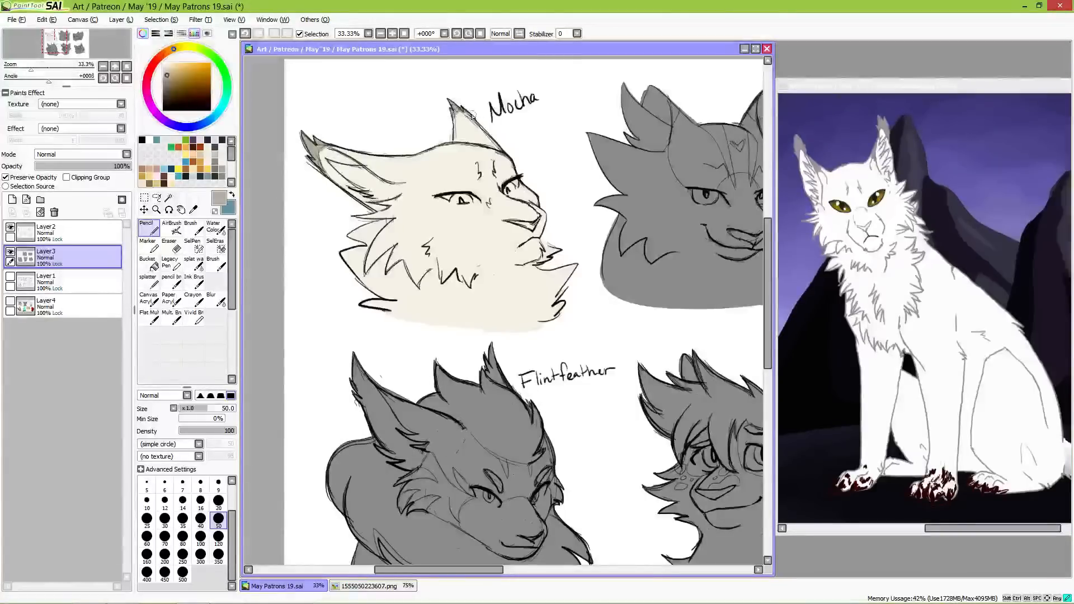
mouse_move(463, 112)
left_mouse_down()
mouse_move(444, 130)
mouse_move(463, 114)
left_mouse_up()
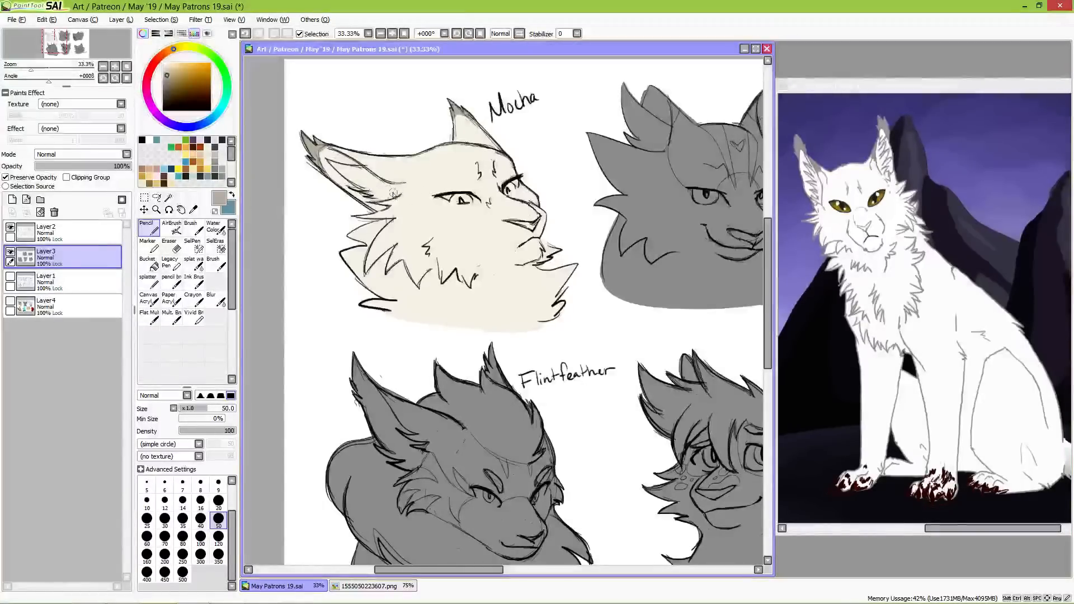
Step: Colour Mocha's nose in a muted orange-brown
left_click_drag(171, 53, 184, 68)
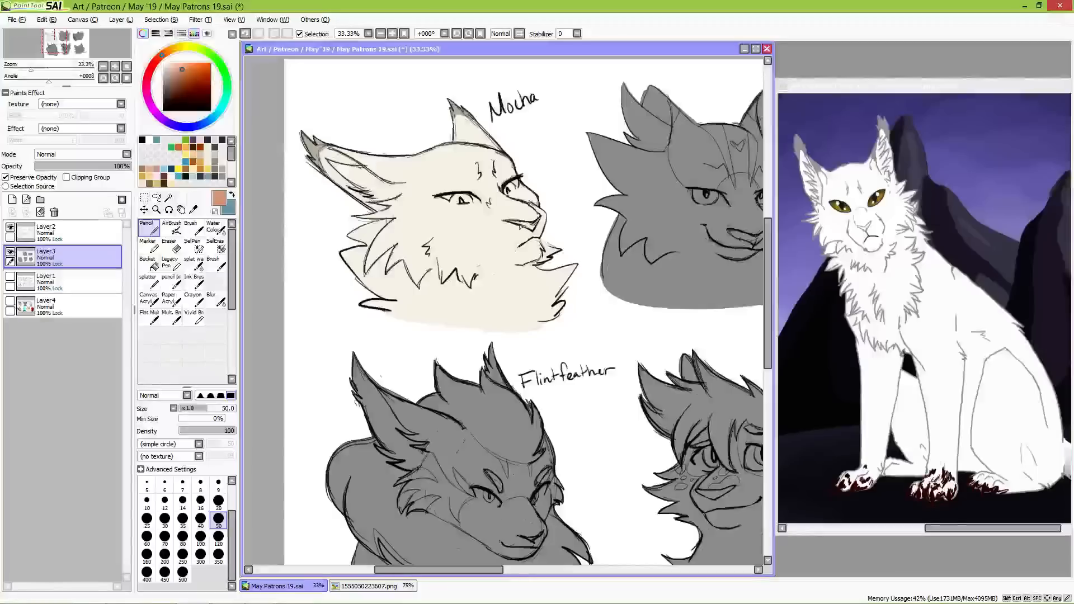
left_click_drag(521, 225, 531, 226)
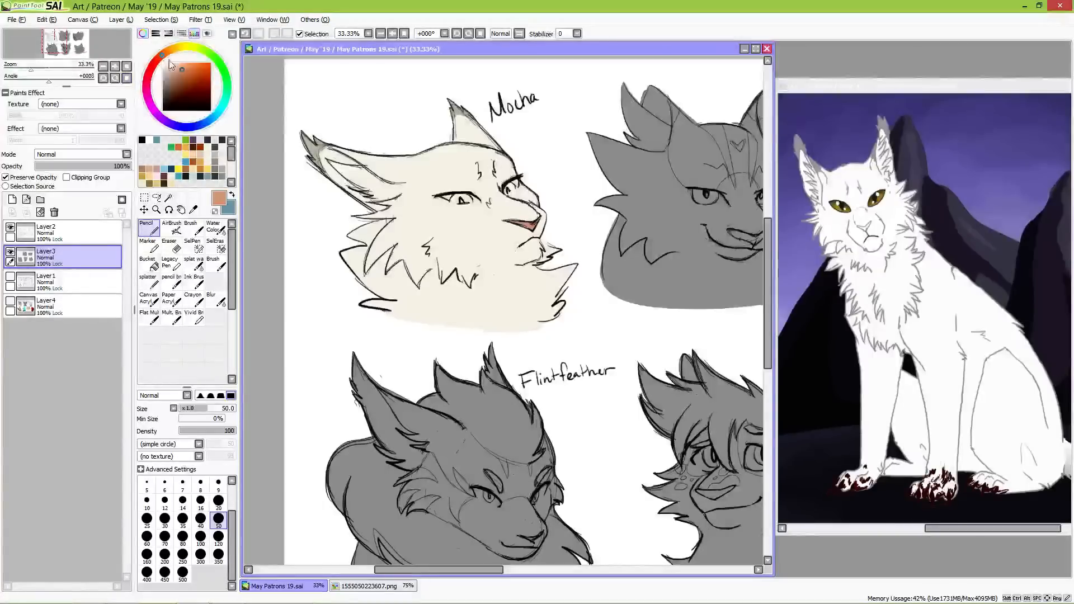
Step: Paint the iris of Mocha's near eye in a medium orange-brown
left_click_drag(176, 53, 171, 55)
left_click(186, 83)
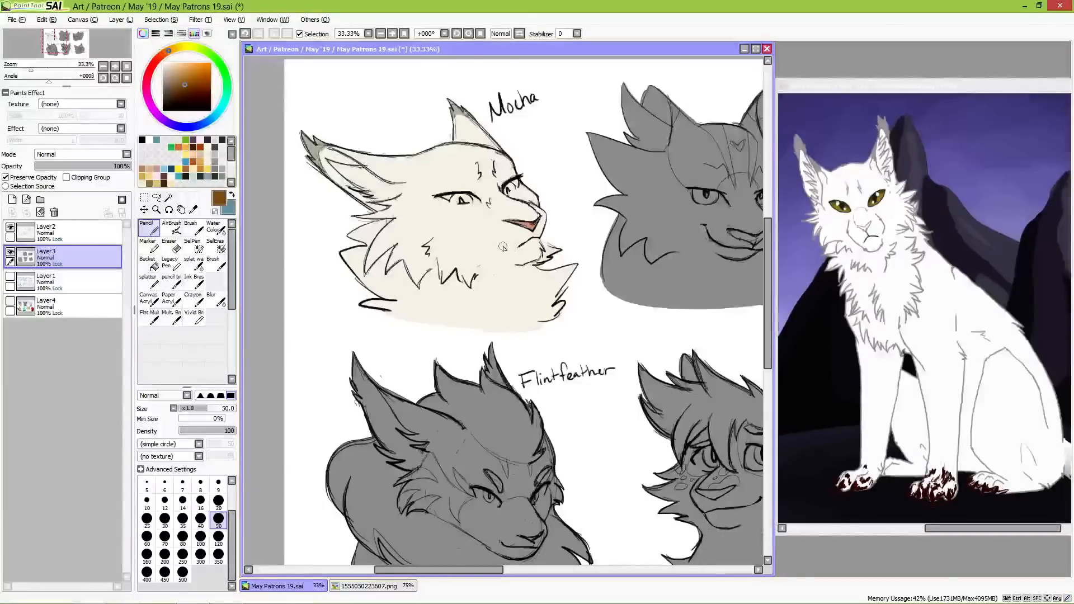
scroll(384, 168, "up", 2)
mouse_move(384, 143)
left_mouse_down()
mouse_move(433, 140)
mouse_move(398, 140)
mouse_move(424, 142)
mouse_move(400, 146)
left_mouse_up()
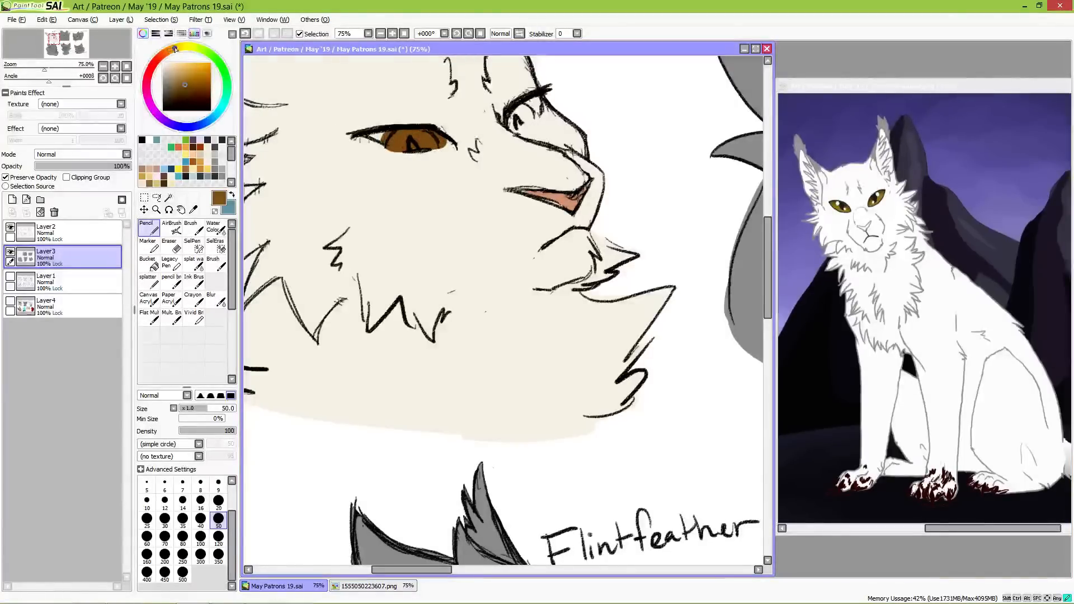
Step: Paint the corners of Mocha's near eye light orange and colour the far eye with the same orange and brown
left_click(189, 71)
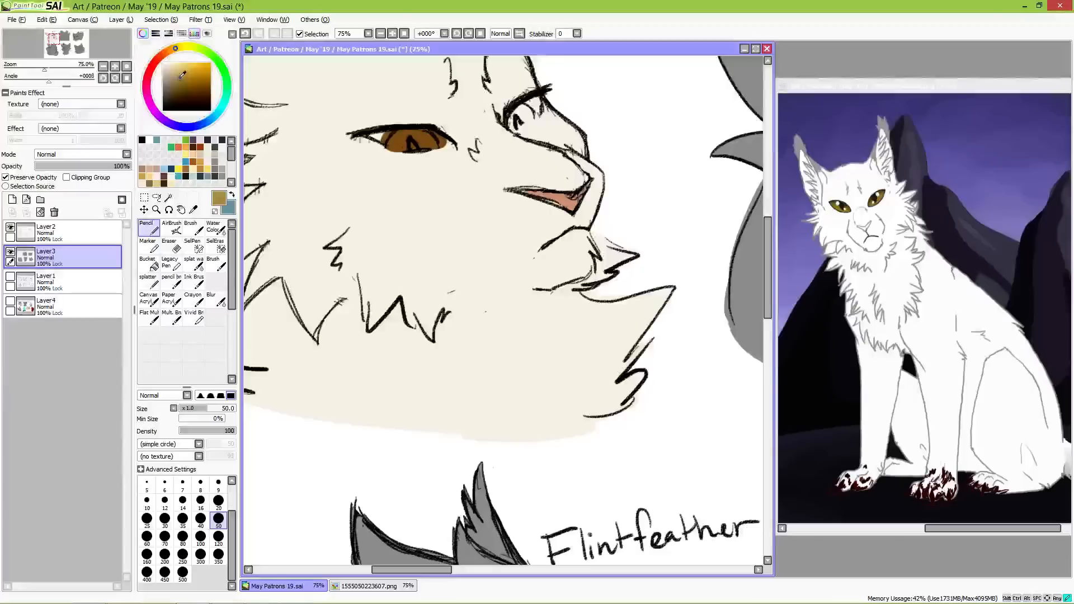
left_click_drag(175, 49, 169, 53)
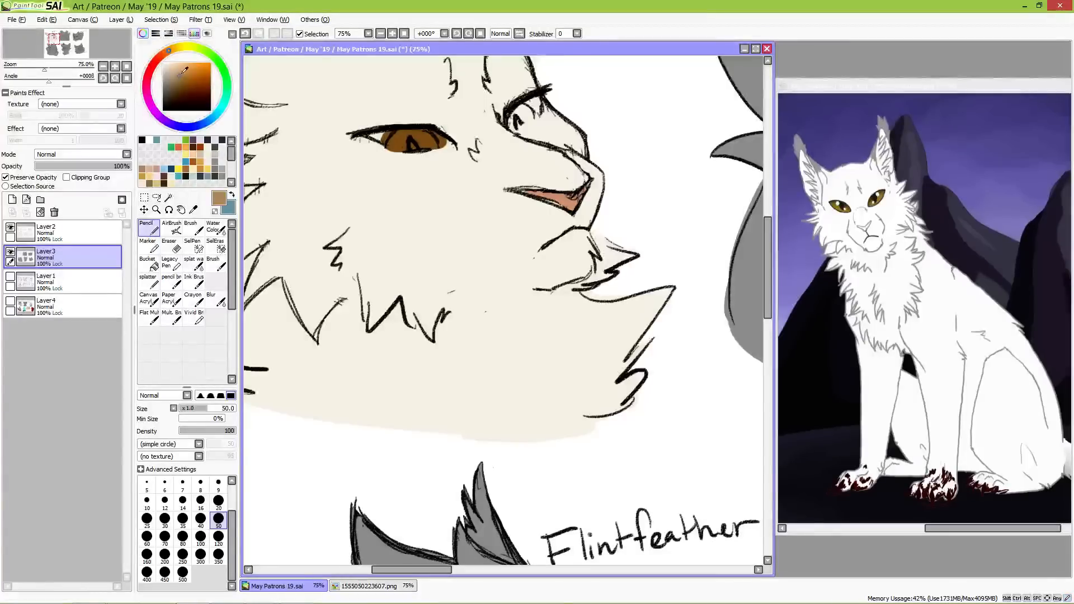
mouse_move(383, 146)
left_mouse_down()
mouse_move(373, 137)
mouse_move(386, 134)
mouse_move(371, 136)
mouse_move(450, 143)
left_mouse_up()
left_click(192, 68)
mouse_move(532, 104)
left_mouse_down()
mouse_move(540, 112)
mouse_move(514, 123)
mouse_move(520, 112)
mouse_move(532, 111)
mouse_move(518, 128)
left_mouse_up()
right_click(431, 140)
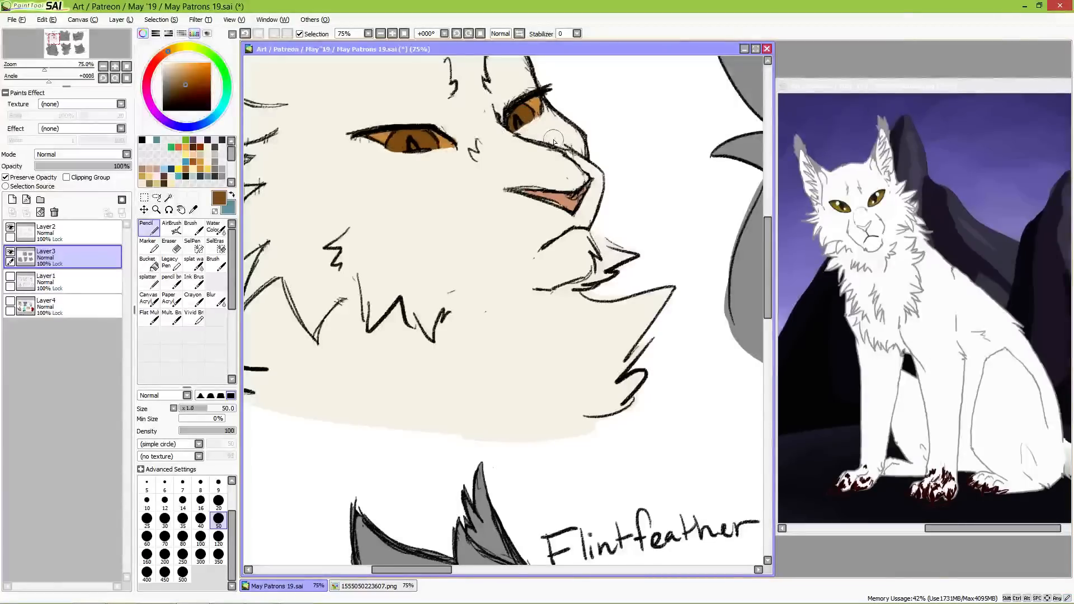
Step: Recolour the areas around the irises in both of Mocha's eyes pale yellow
left_click(476, 138, "alt")
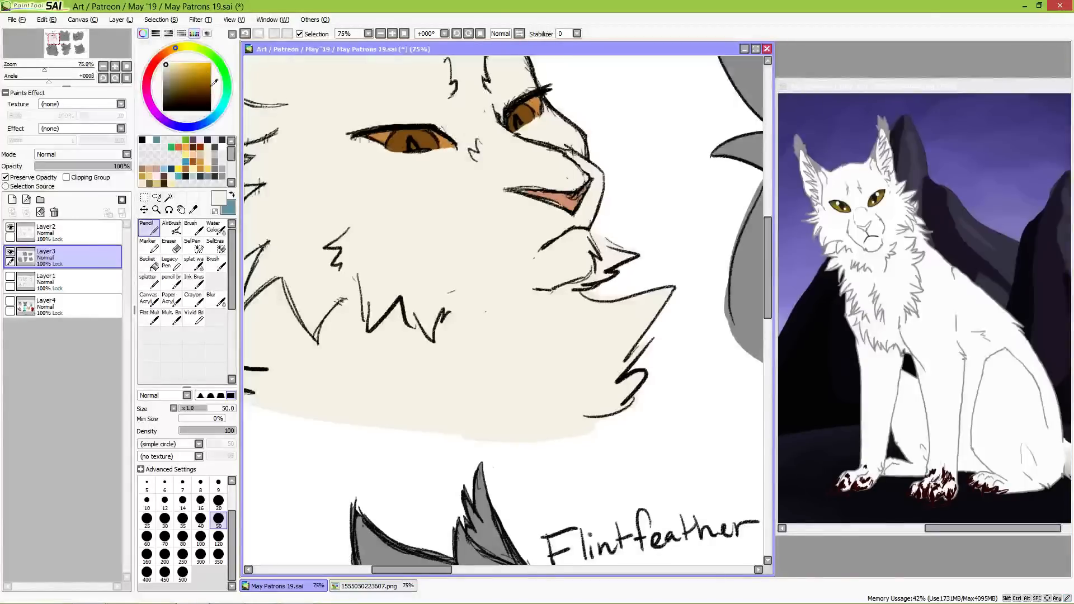
left_click(187, 66)
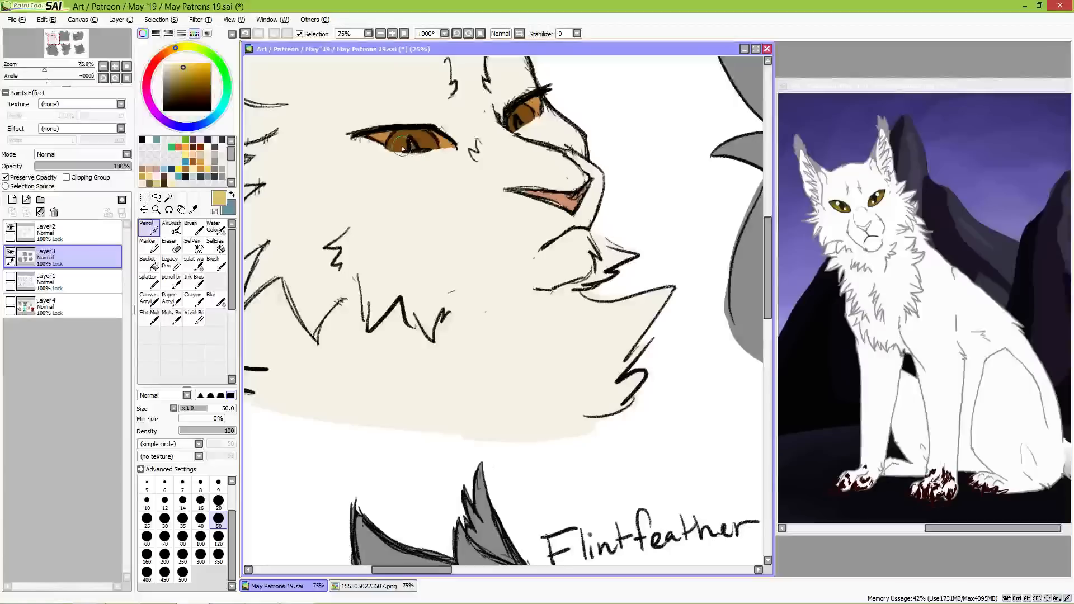
key("ctrl+z")
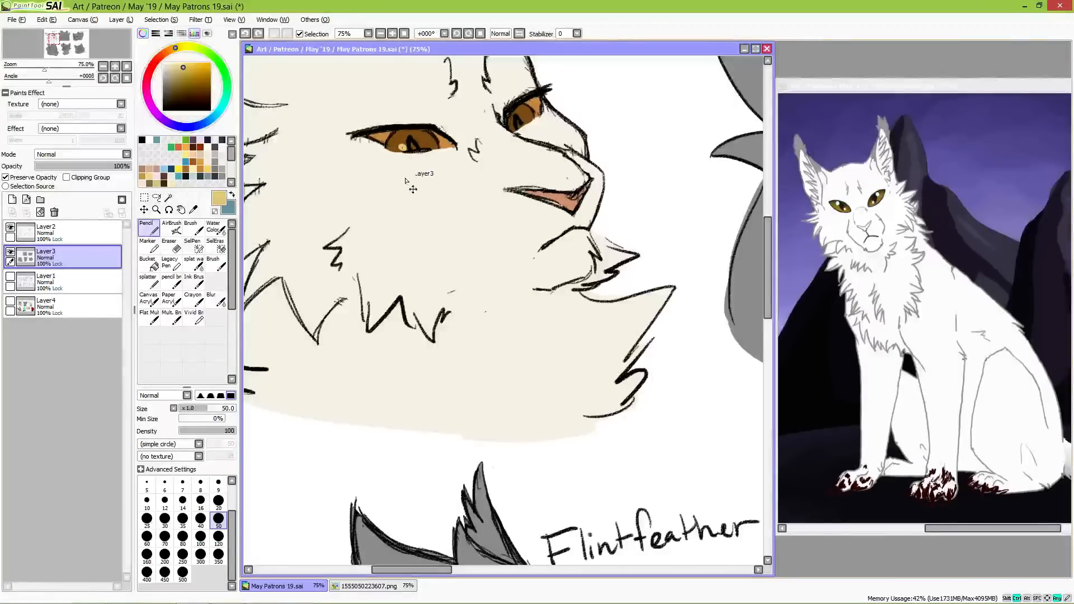
mouse_move(370, 136)
left_mouse_down()
mouse_move(450, 147)
mouse_move(438, 132)
mouse_move(447, 139)
mouse_move(368, 135)
mouse_move(452, 141)
left_mouse_up()
key("ctrl+z")
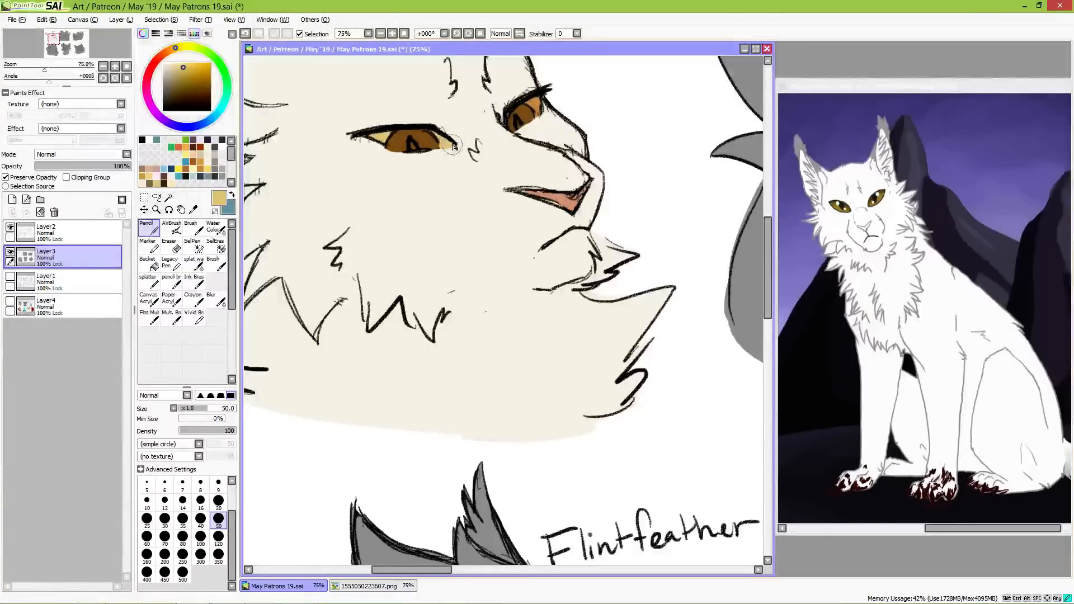
left_click_drag(538, 107, 537, 116)
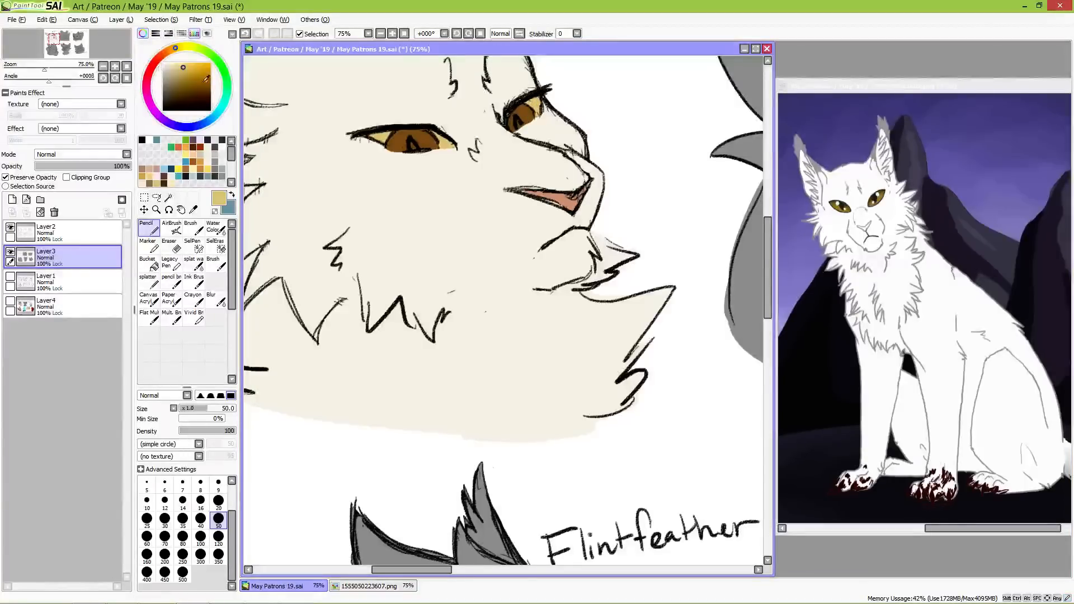
Step: Add brighter orange highlights to the lower part of both of Mocha's irises with the Pencil at size 30
left_click(166, 53)
left_click(193, 69)
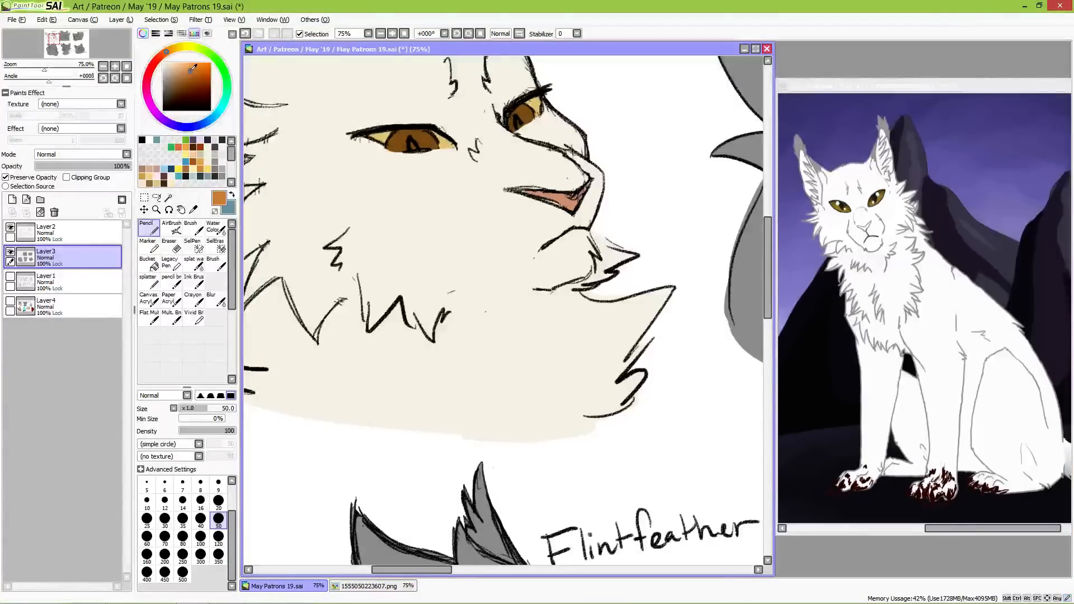
left_click(164, 518)
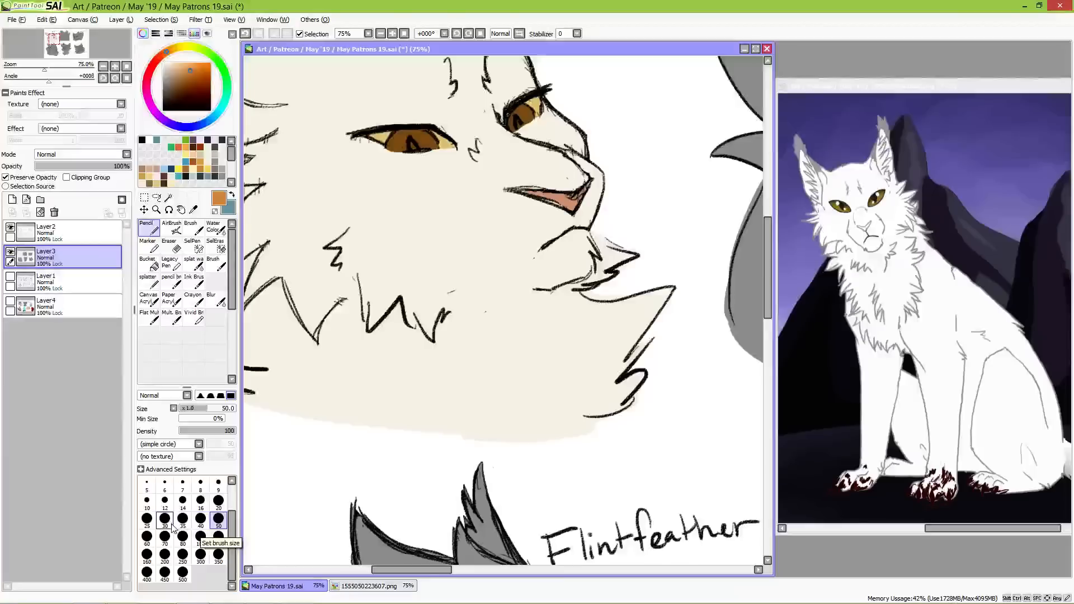
left_click_drag(405, 144, 424, 150)
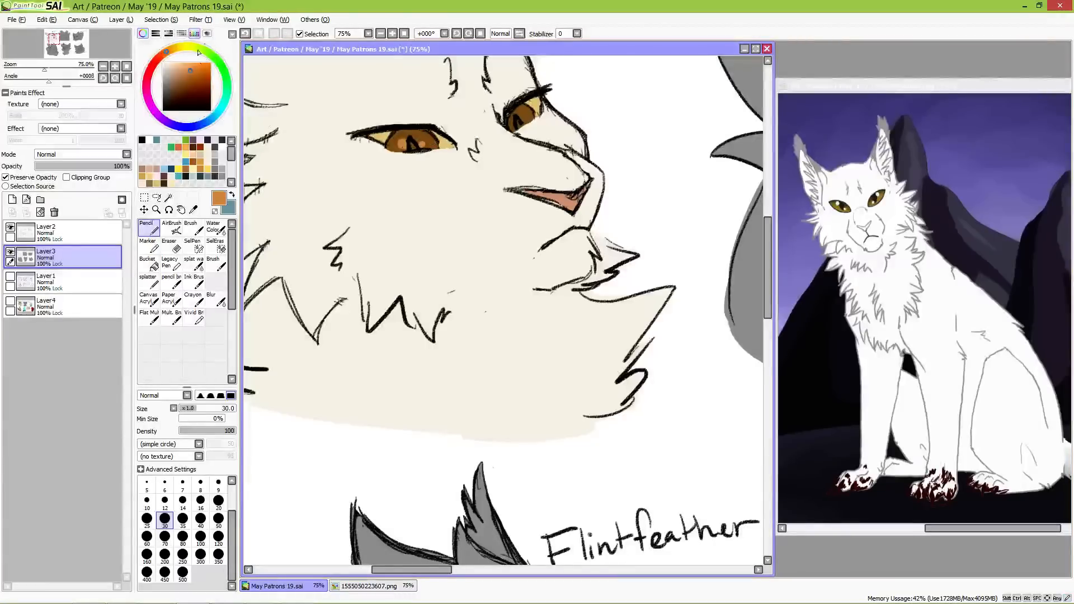
key("ctrl+z")
key("ctrl+z")
key("ctrl+z")
left_click_drag(408, 149, 420, 143)
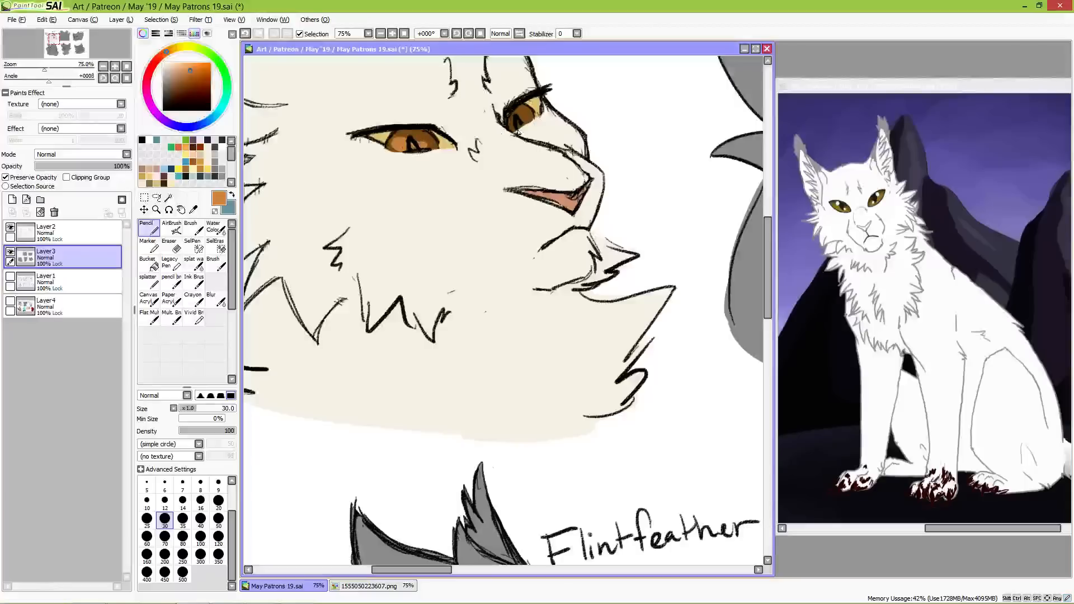
left_click_drag(515, 124, 525, 121)
left_click(262, 60, "alt")
left_click_drag(521, 124, 518, 123)
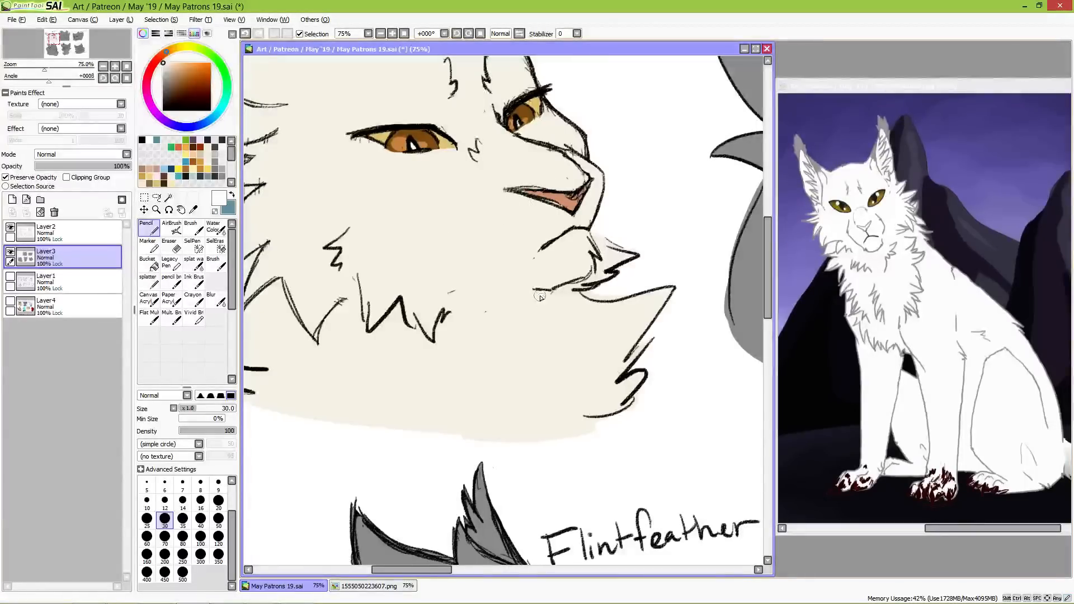
Step: Close Mocha's reference image, open thistlewind.png, and place it beside the canvas with the Xenon bust in view
scroll(519, 307, "down", 2)
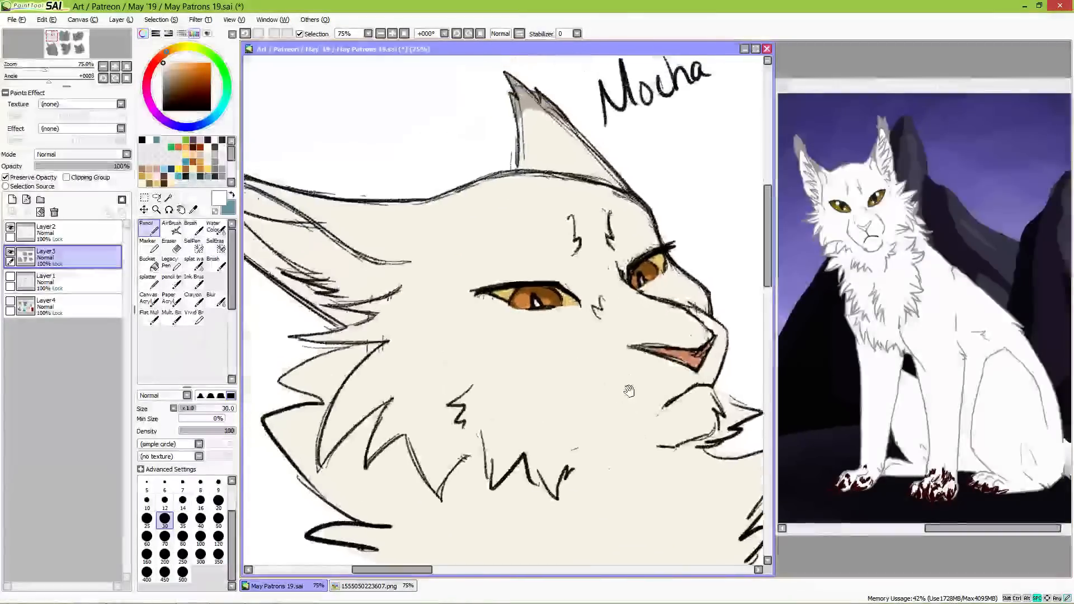
key("ctrl+minus")
left_click_drag(575, 381, 516, 316)
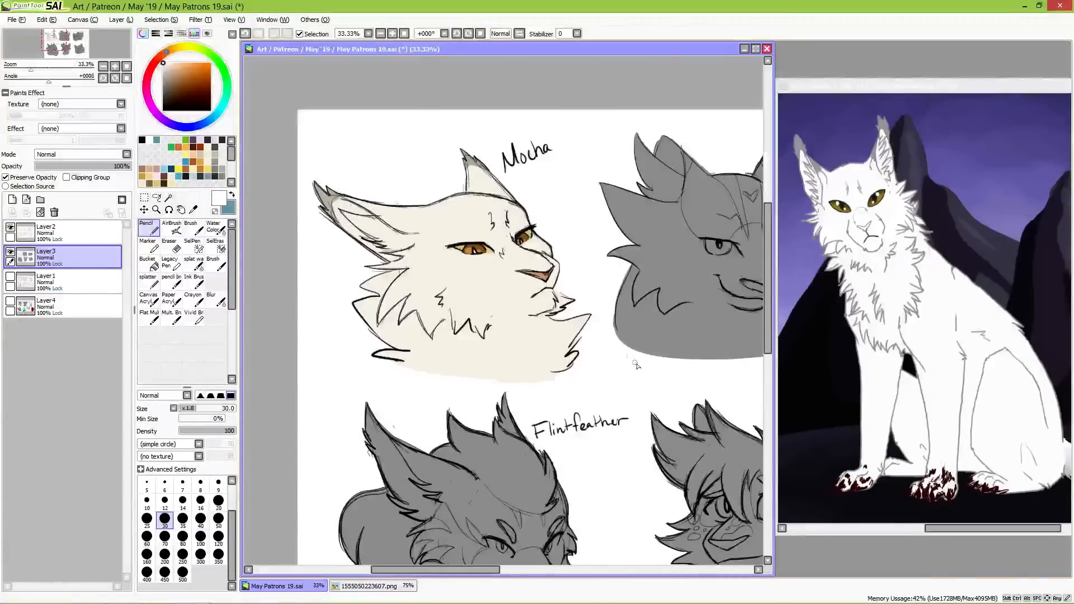
left_click_drag(680, 386, 618, 420)
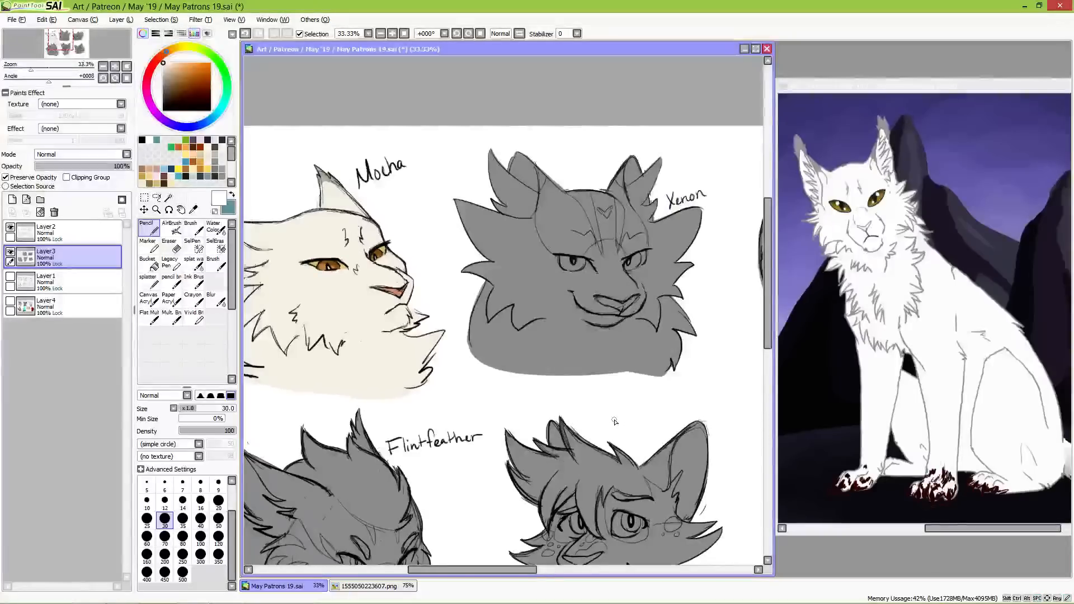
left_click_drag(616, 316, 530, 379)
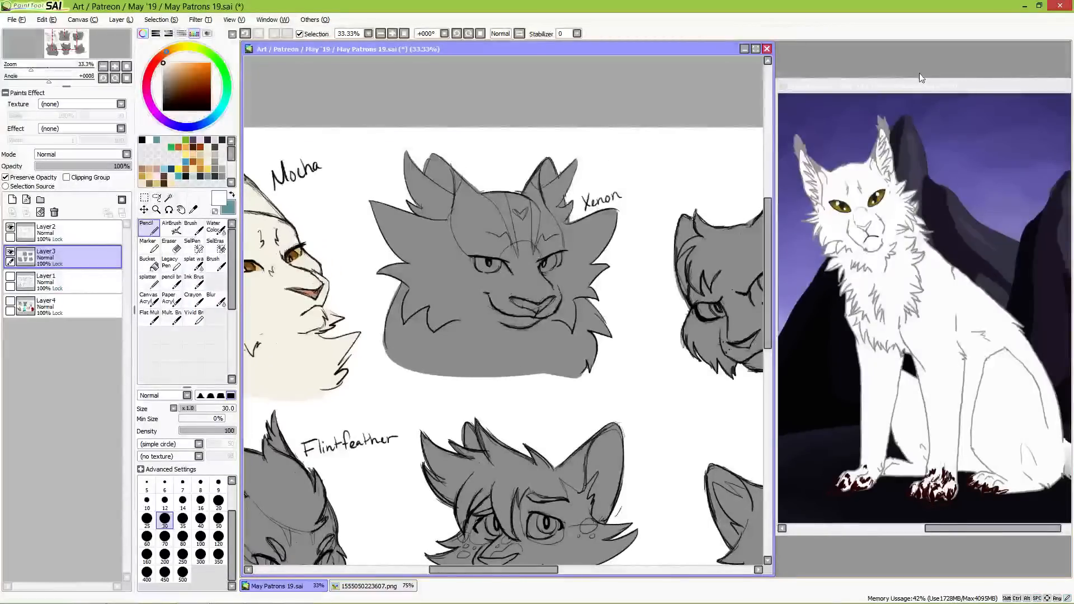
left_click_drag(926, 87, 679, 93)
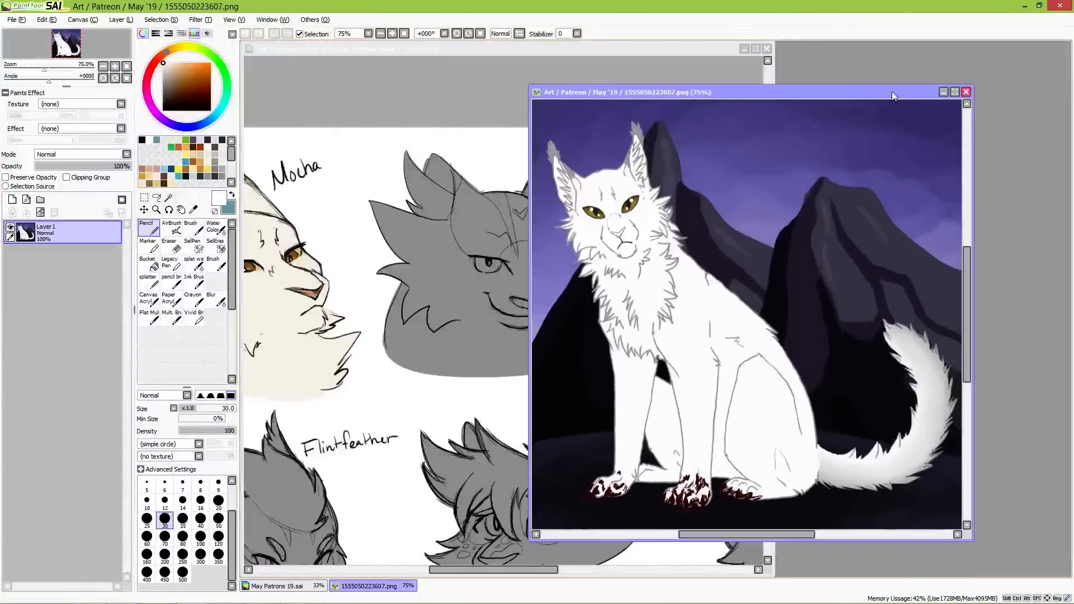
left_click(966, 92)
left_click(16, 20)
left_click(36, 45)
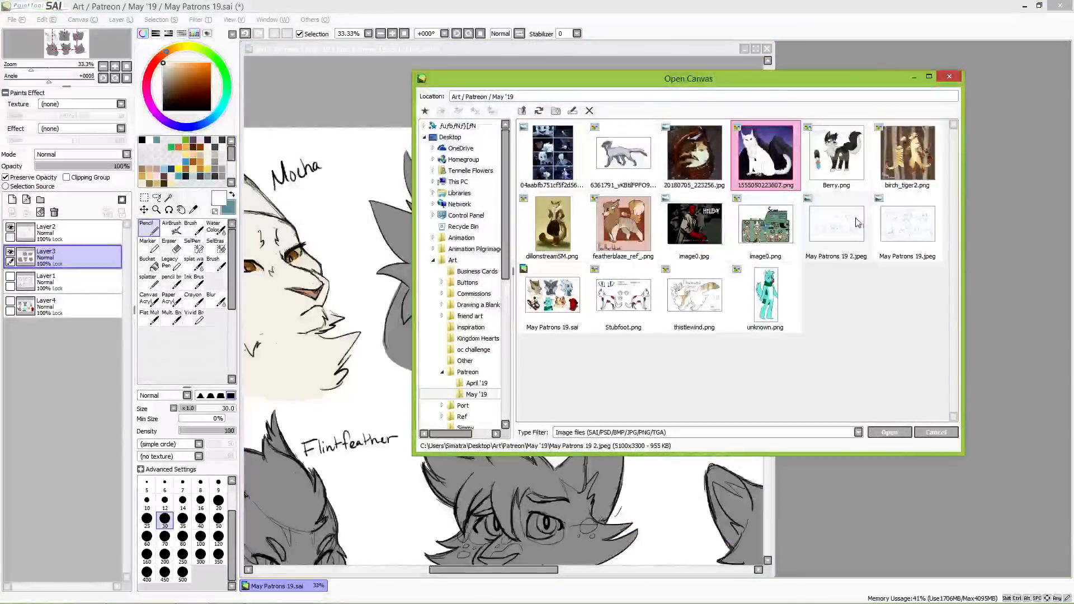
double_click(719, 307)
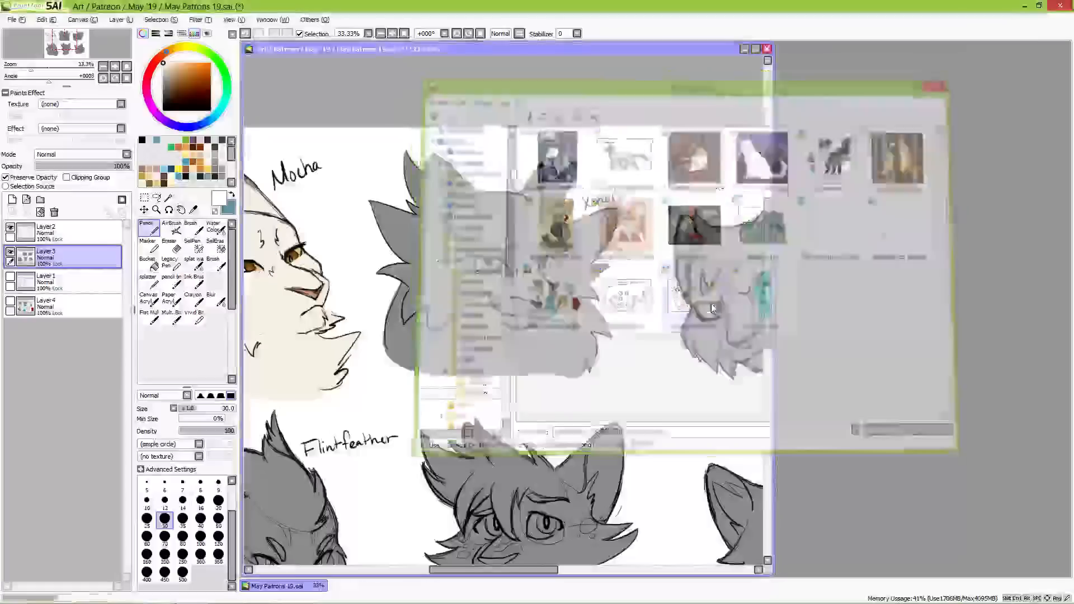
left_click_drag(601, 94, 1045, 73)
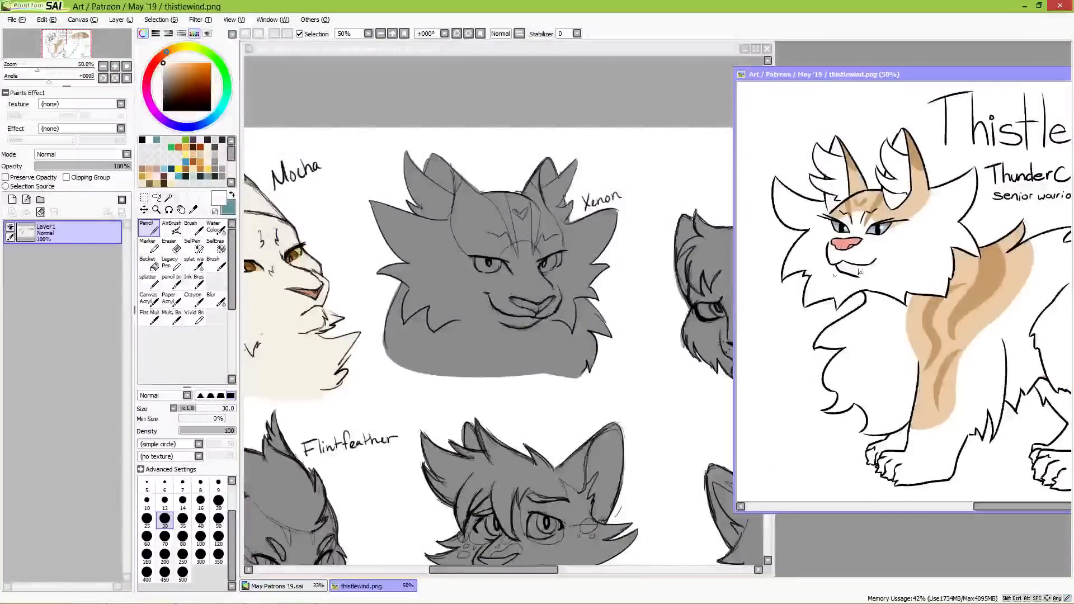
Step: Recolour the whole Xenon bust pale cream, warming the reference's white and using the Pencil at sizes 120 and 300
left_click(891, 266)
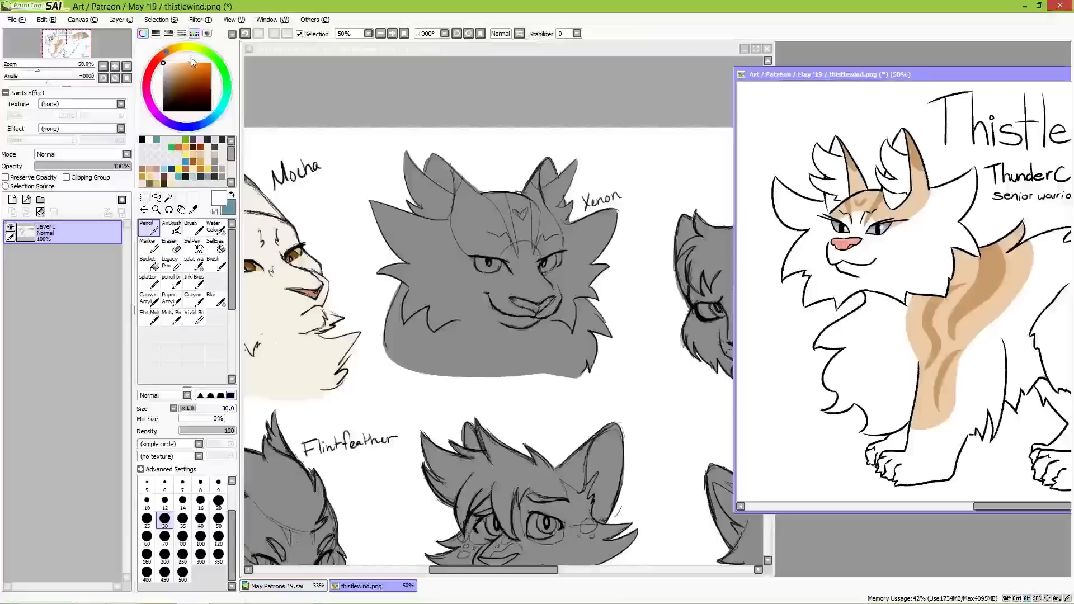
left_click(178, 53)
left_click(167, 63)
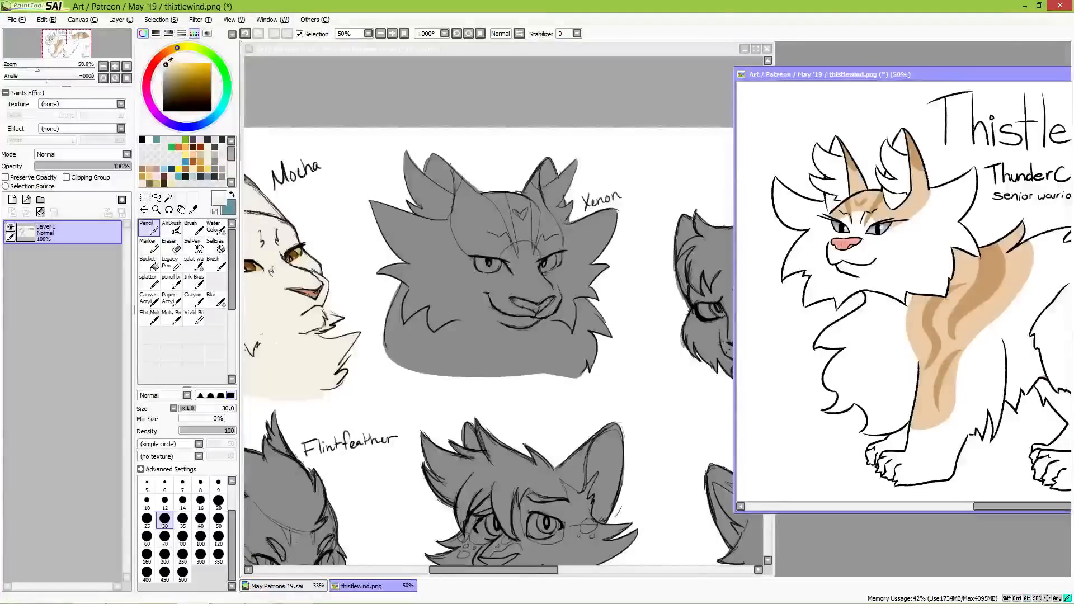
left_click(383, 83)
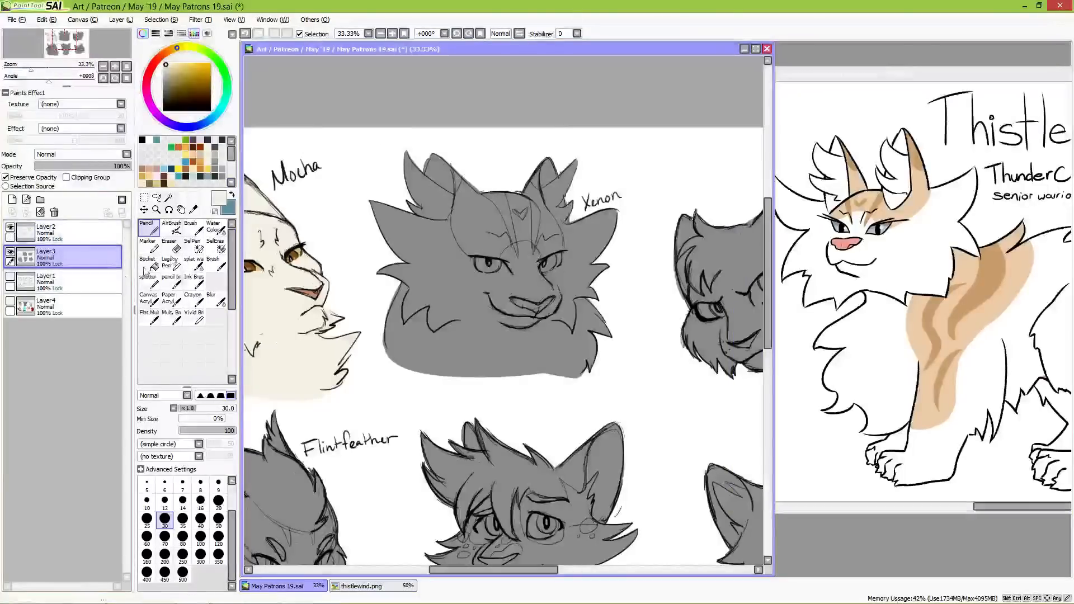
left_click(218, 536)
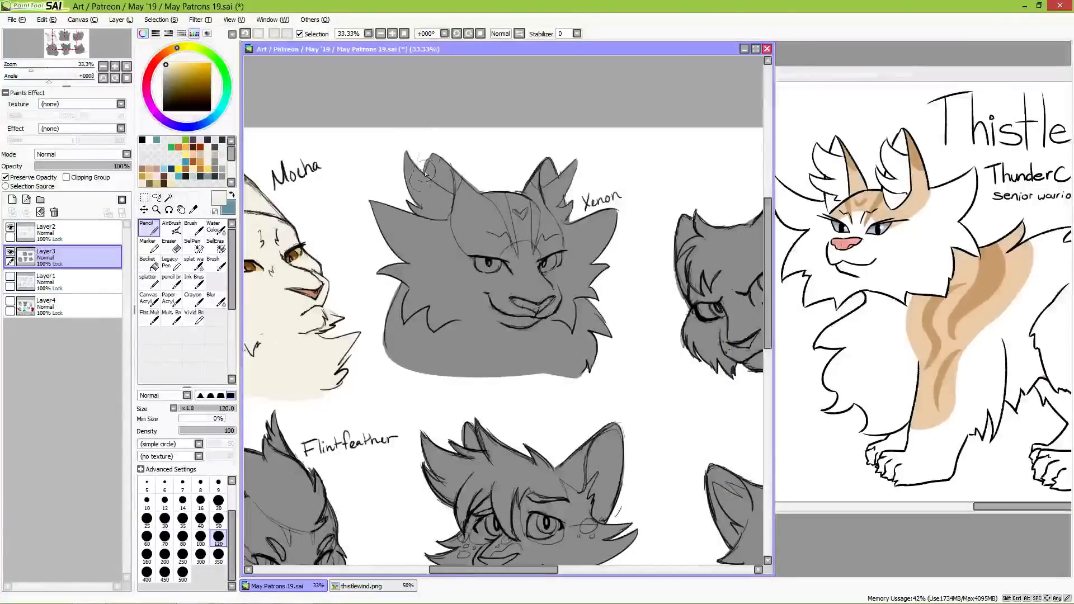
mouse_move(427, 164)
left_mouse_down()
mouse_move(412, 230)
mouse_move(428, 221)
left_mouse_up()
left_click(201, 554)
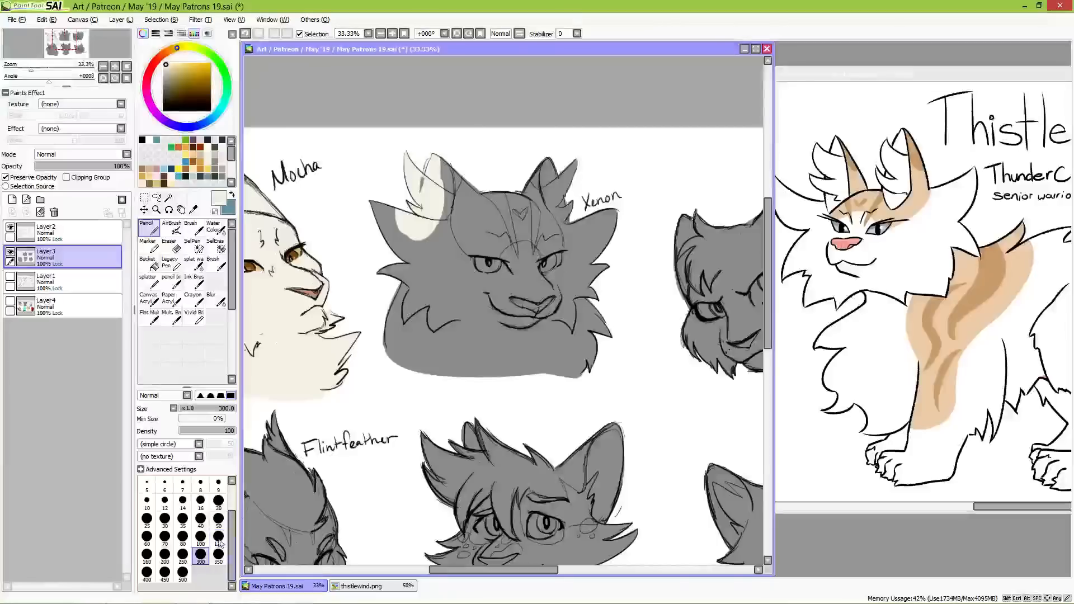
mouse_move(437, 153)
left_mouse_down()
mouse_move(413, 198)
mouse_move(390, 198)
mouse_move(392, 286)
mouse_move(409, 332)
mouse_move(441, 291)
mouse_move(468, 316)
mouse_move(513, 249)
mouse_move(541, 219)
mouse_move(570, 214)
mouse_move(586, 188)
mouse_move(598, 272)
mouse_move(545, 352)
left_mouse_up()
left_click_drag(500, 364, 596, 343)
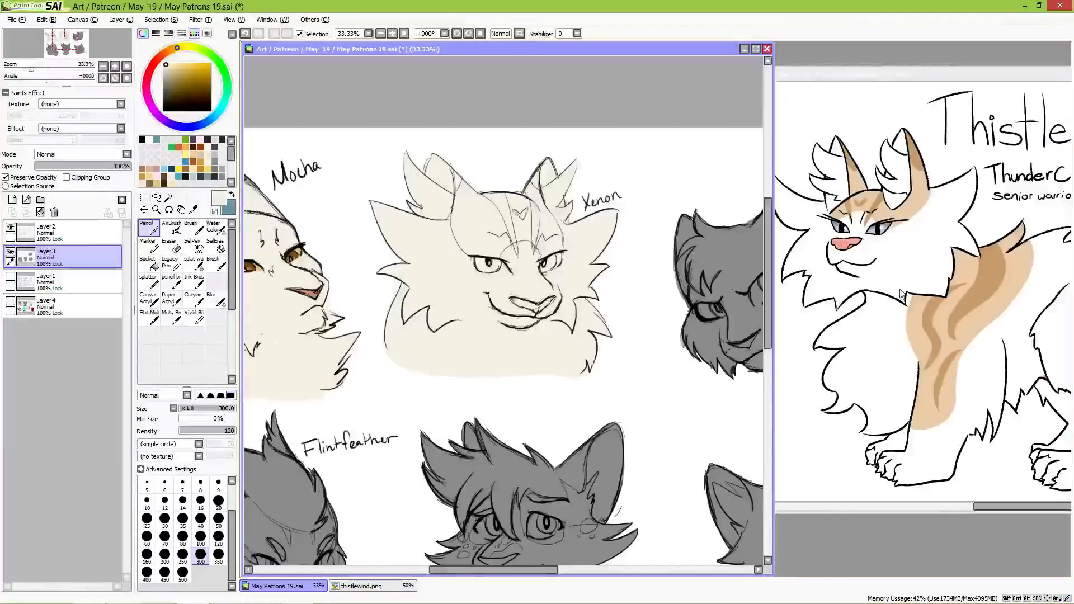
Step: Paint Xenon's forehead patch and inner ear edges in the reference's light tan with the Pencil at size 50
left_click(911, 273, "alt")
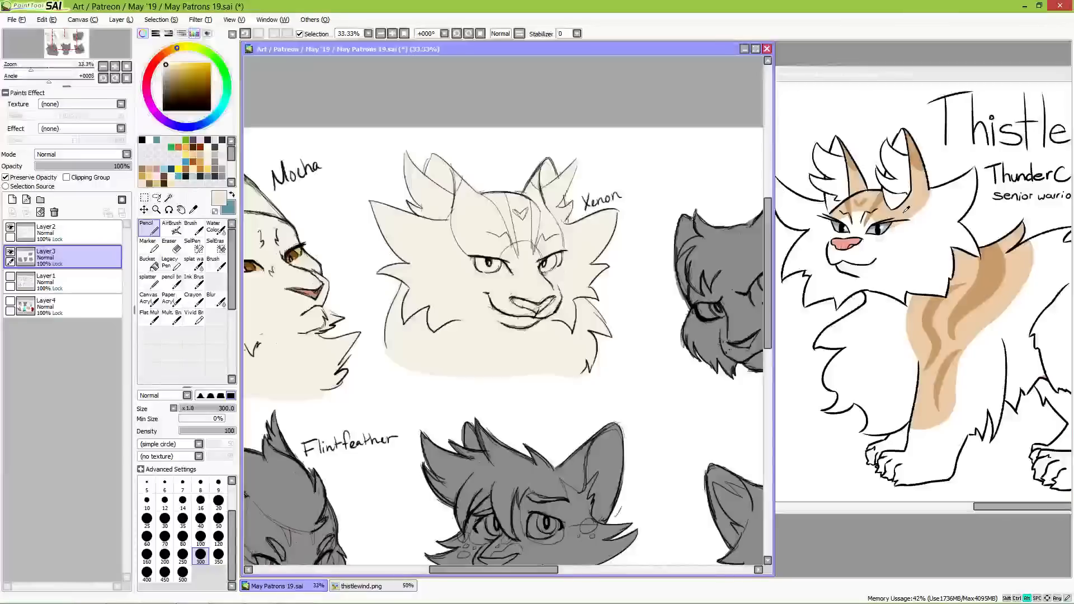
left_click(218, 518)
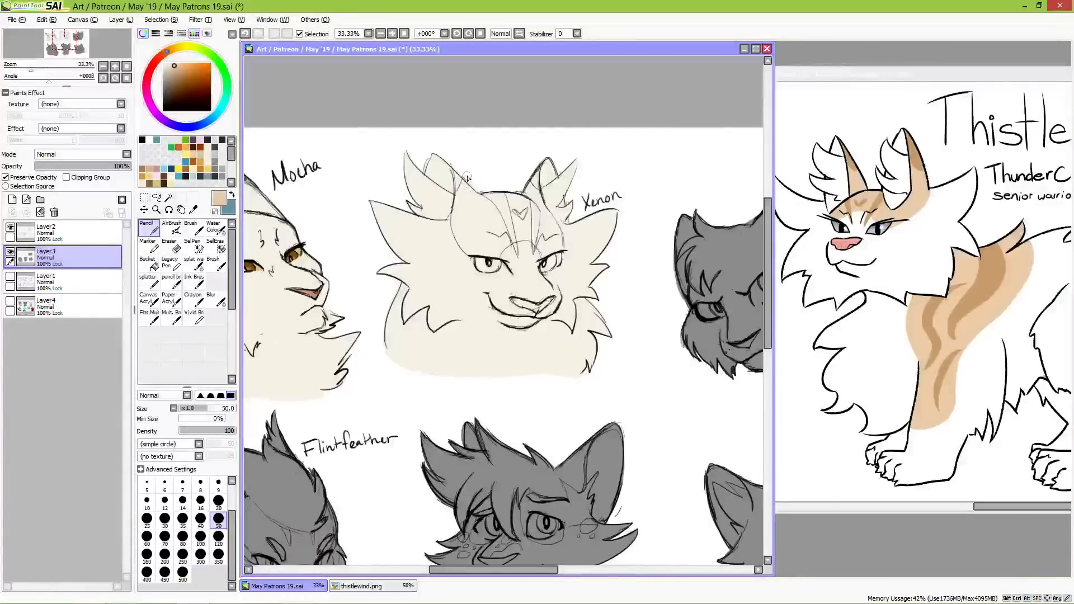
mouse_move(459, 180)
left_mouse_down()
mouse_move(458, 214)
mouse_move(459, 180)
mouse_move(464, 247)
mouse_move(455, 228)
mouse_move(472, 258)
mouse_move(461, 210)
mouse_move(472, 171)
mouse_move(481, 255)
mouse_move(489, 241)
mouse_move(501, 255)
mouse_move(500, 234)
mouse_move(517, 227)
mouse_move(496, 251)
mouse_move(516, 231)
mouse_move(510, 205)
mouse_move(509, 220)
mouse_move(527, 226)
mouse_move(497, 209)
mouse_move(531, 204)
mouse_move(539, 162)
mouse_move(539, 215)
mouse_move(536, 189)
mouse_move(561, 245)
mouse_move(540, 223)
mouse_move(541, 234)
mouse_move(508, 242)
mouse_move(540, 241)
mouse_move(525, 238)
mouse_move(544, 255)
left_mouse_up()
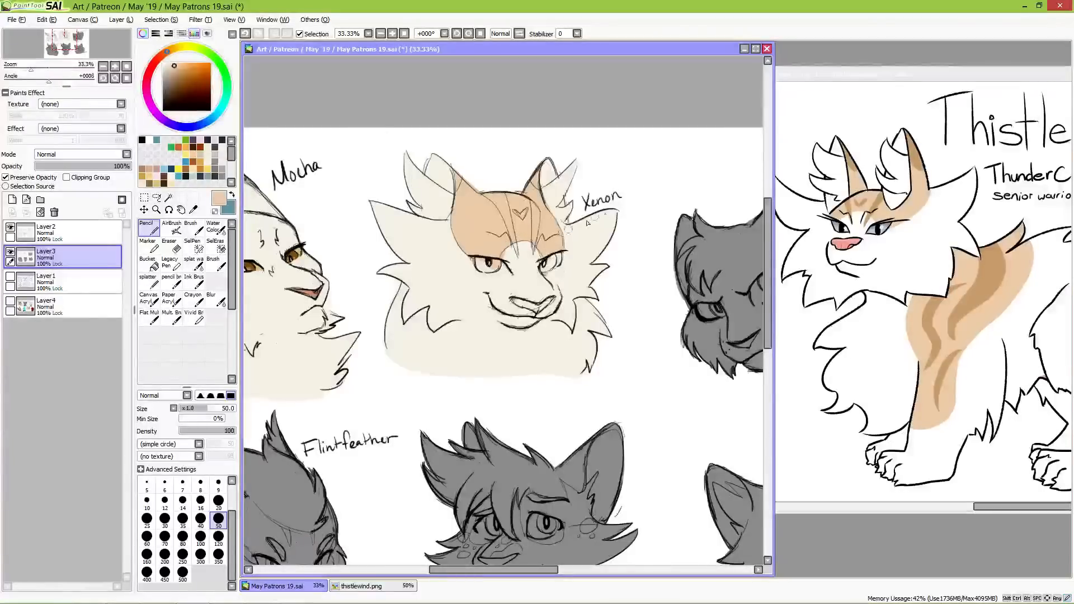
left_click(547, 280, "alt")
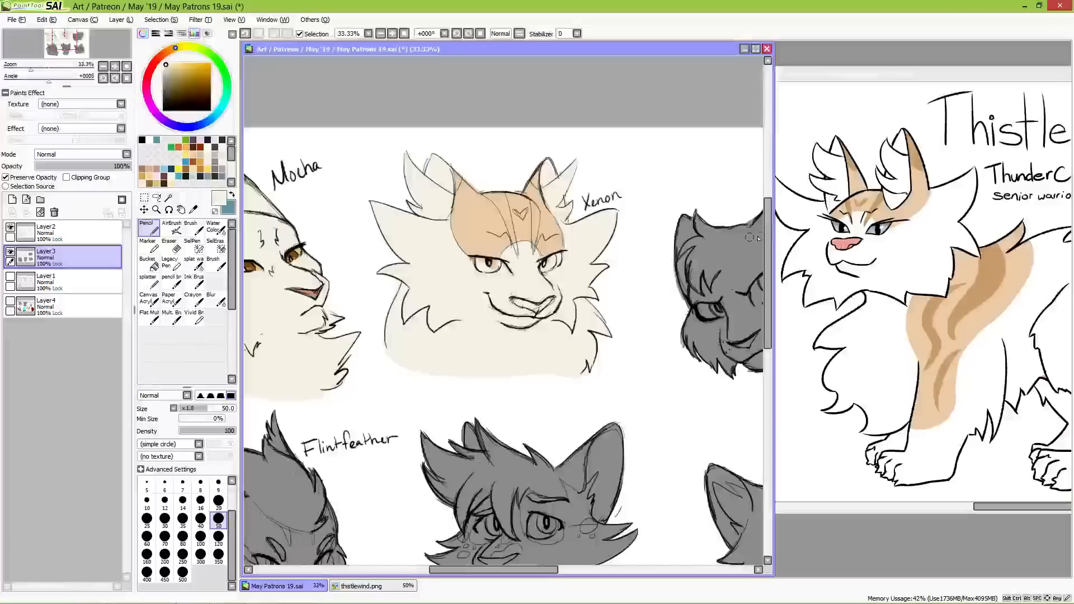
Step: Paint the reference's darker tan stripes and edge markings on Xenon's forehead and ears with the Pencil at size 50
left_click(880, 199, "alt")
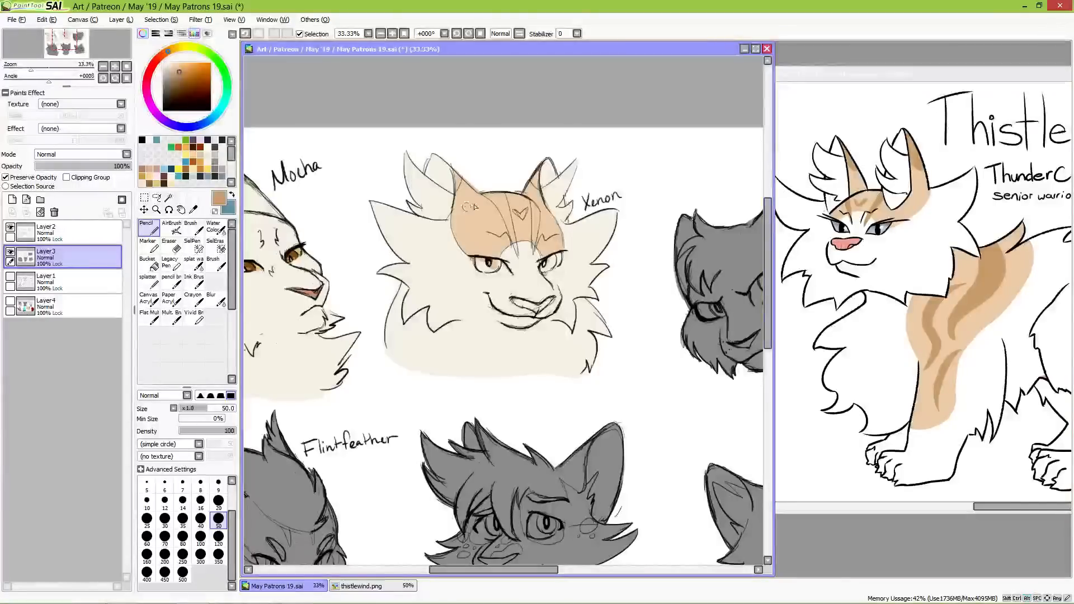
left_click_drag(501, 206, 504, 213)
mouse_move(455, 169)
left_mouse_down()
mouse_move(458, 190)
mouse_move(462, 171)
left_mouse_up()
mouse_move(538, 178)
left_mouse_down()
mouse_move(496, 229)
mouse_move(495, 197)
mouse_move(503, 213)
mouse_move(502, 192)
mouse_move(515, 246)
left_mouse_up()
left_click_drag(505, 196, 510, 206)
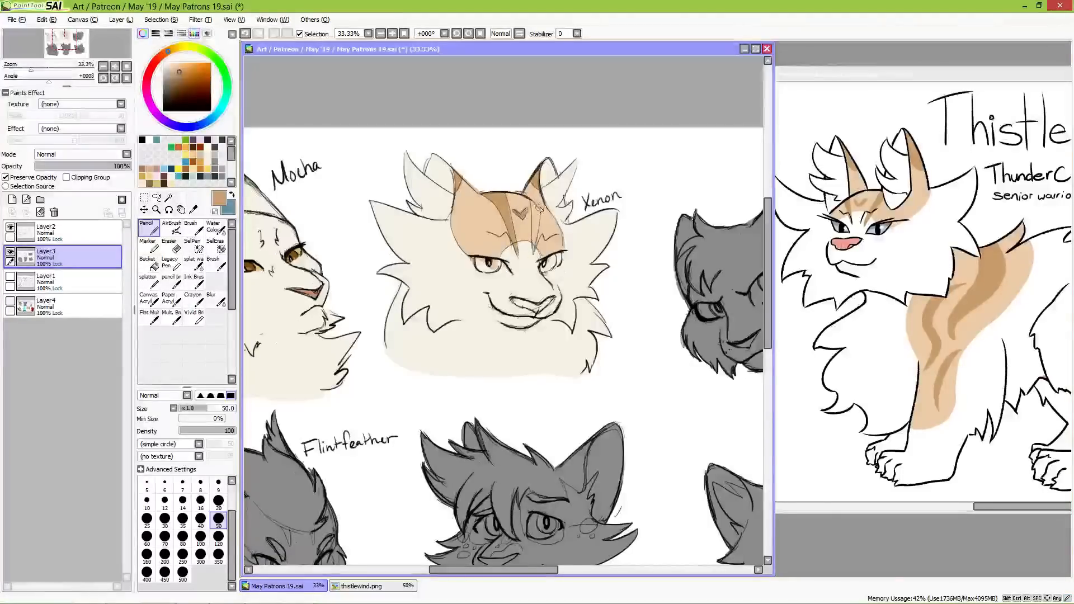
left_click_drag(535, 208, 535, 247)
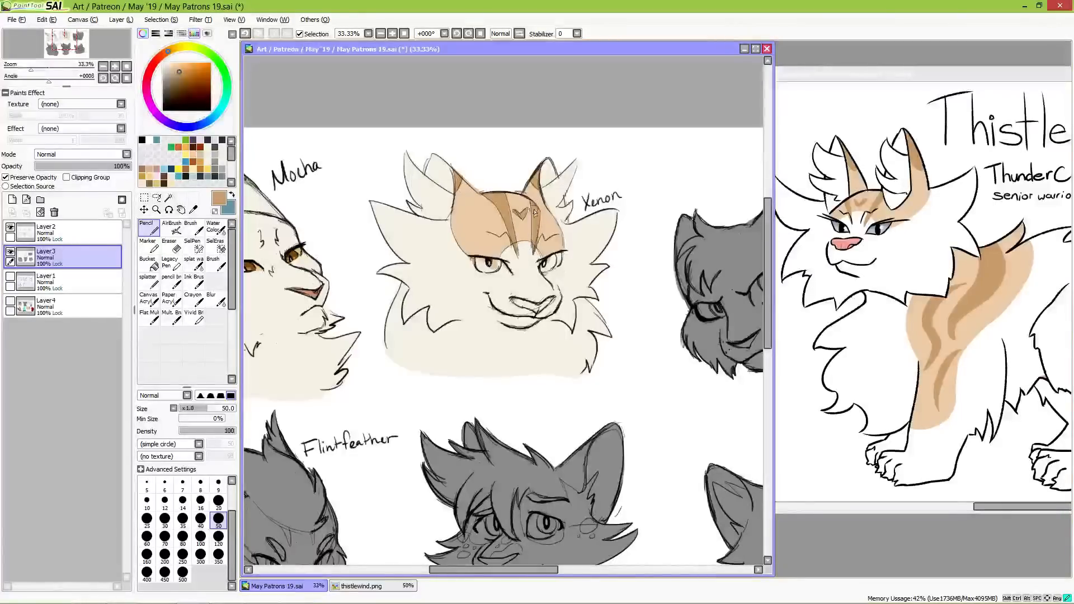
Step: Paint Xenon's nose in the reference's pink and both eyes in pale grey-blue with lighter tints
left_click(848, 241, "alt")
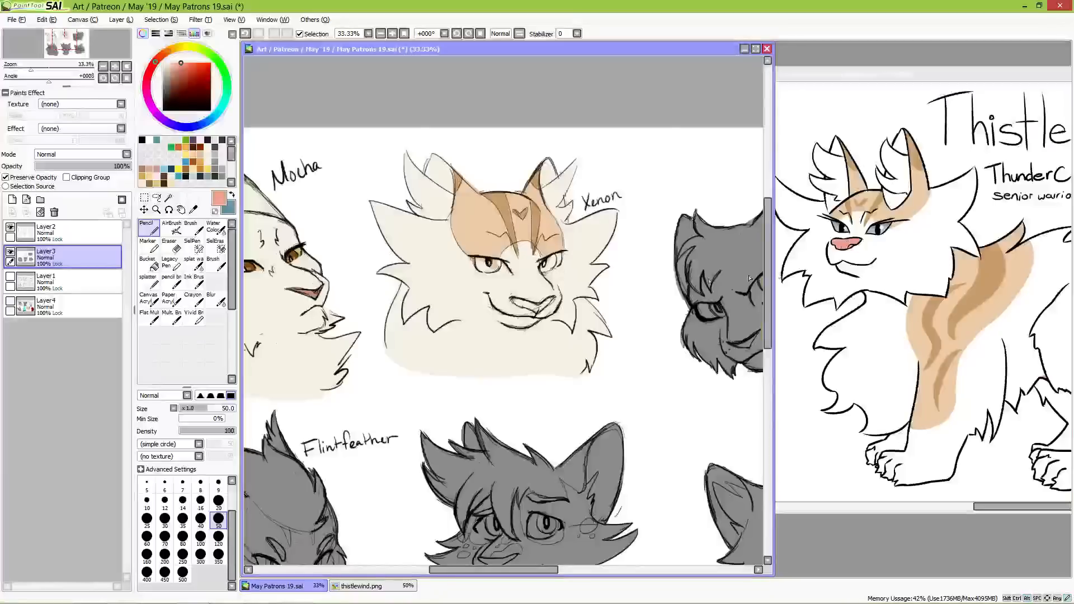
left_click_drag(513, 300, 550, 301)
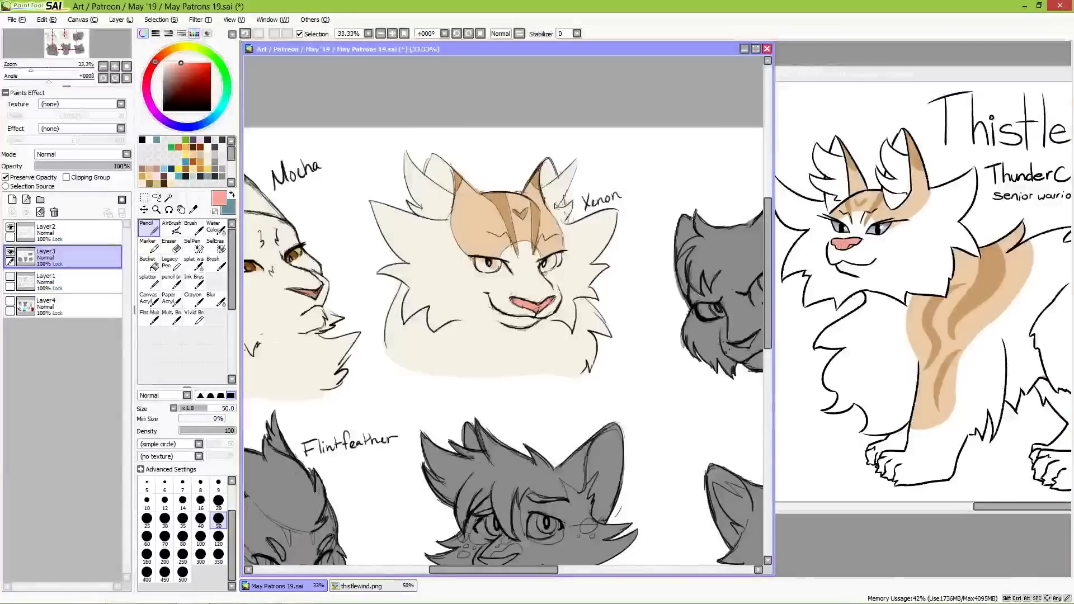
left_click(881, 228, "alt")
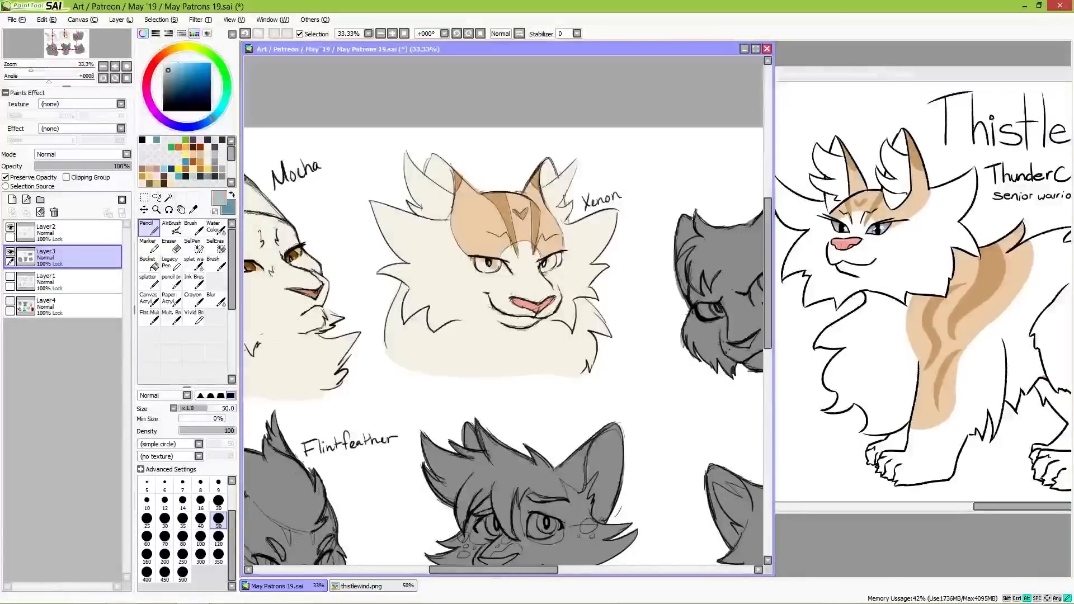
mouse_move(476, 261)
left_mouse_down()
mouse_move(500, 273)
mouse_move(571, 261)
mouse_move(543, 265)
mouse_move(546, 270)
left_mouse_up()
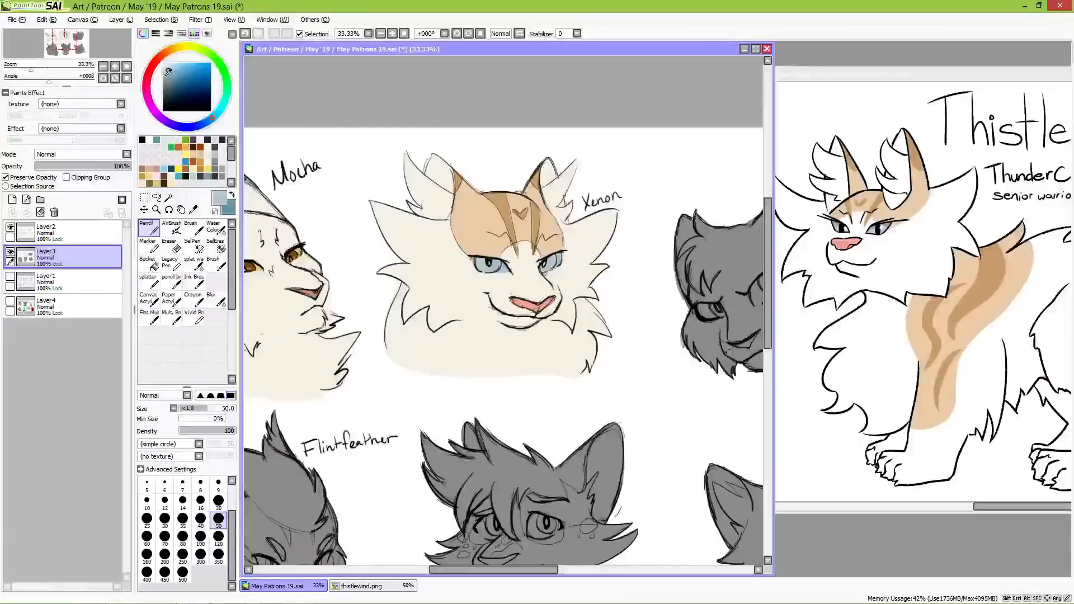
left_click_drag(168, 69, 166, 64)
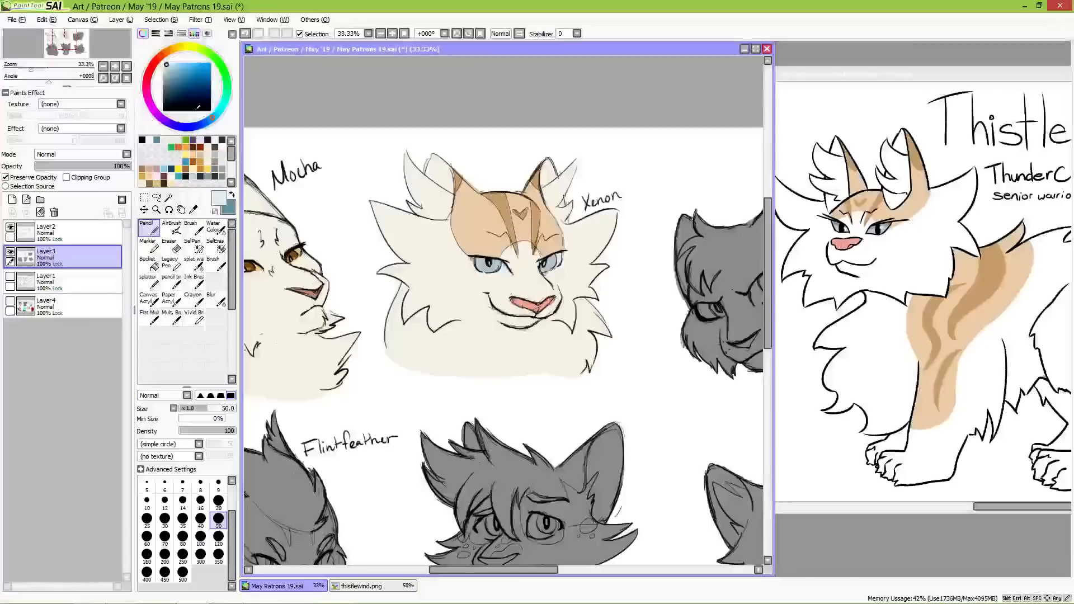
left_click(163, 62)
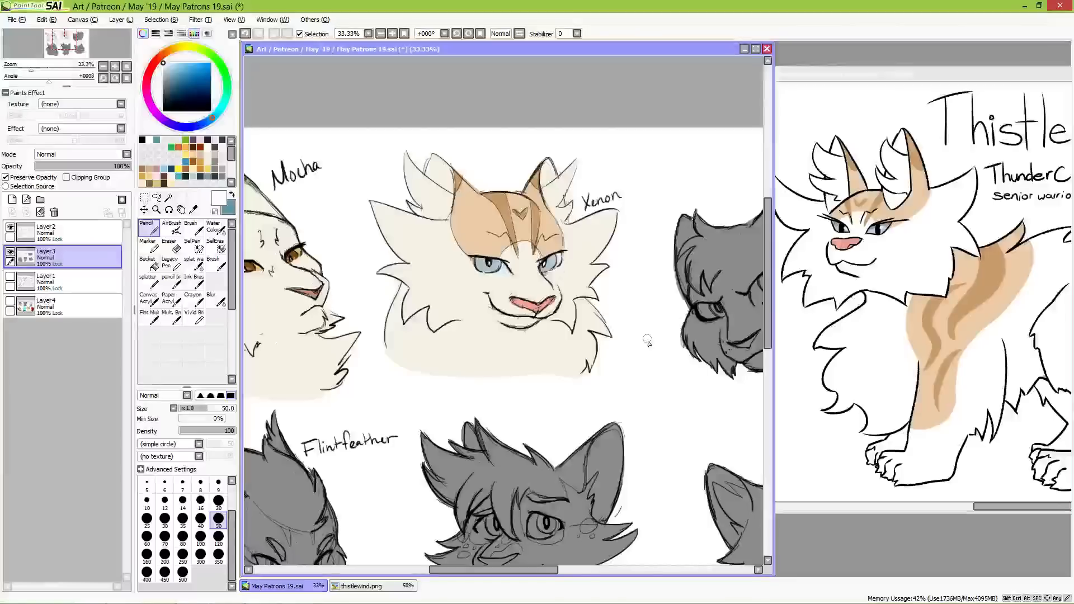
Step: Close thistlewind.png, open Stubfoot.png, and place it beside the canvas with the Winterflight bust in view
left_click_drag(671, 369, 473, 358)
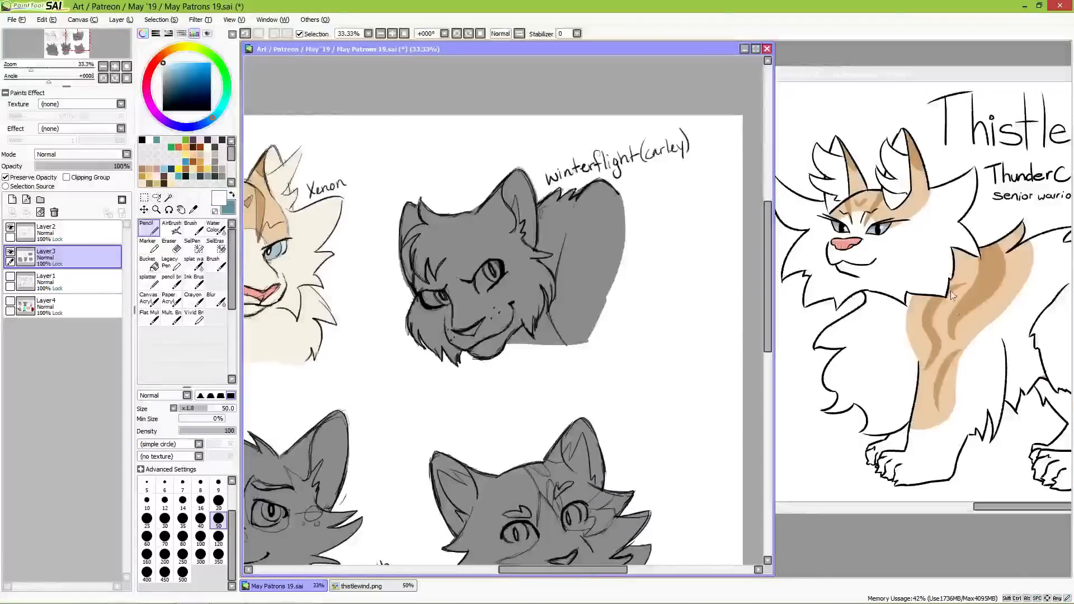
left_click_drag(950, 78, 543, 85)
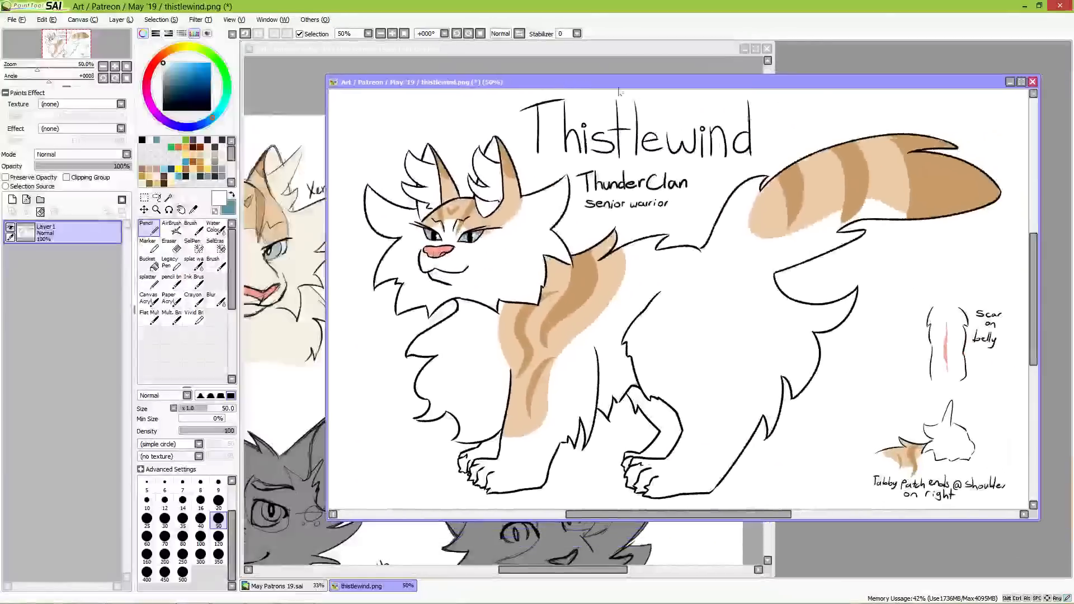
left_click(1033, 82)
left_click(542, 347)
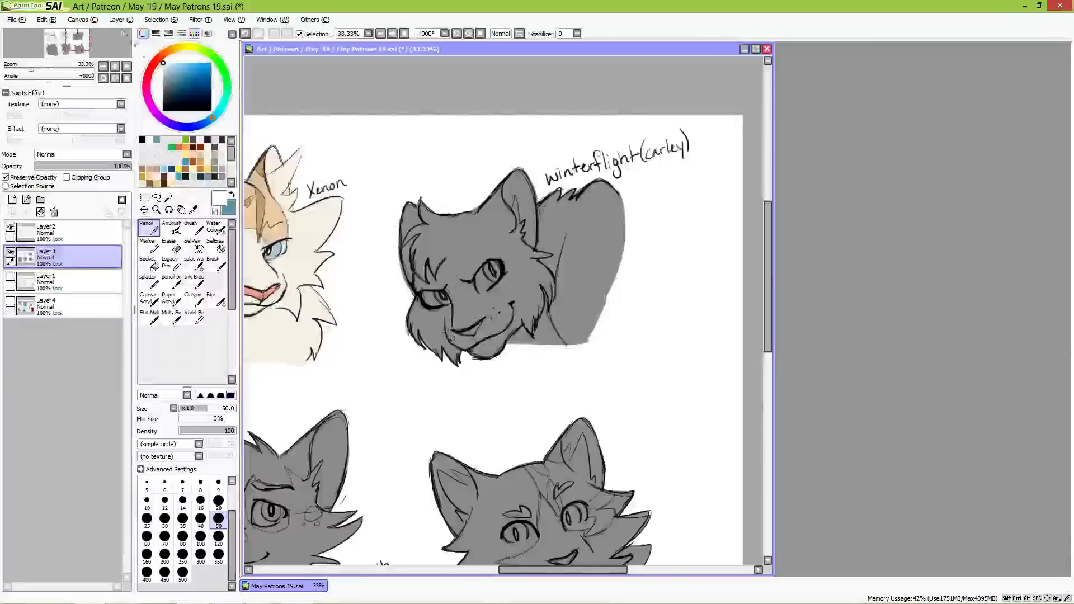
left_click(16, 20)
left_click(31, 43)
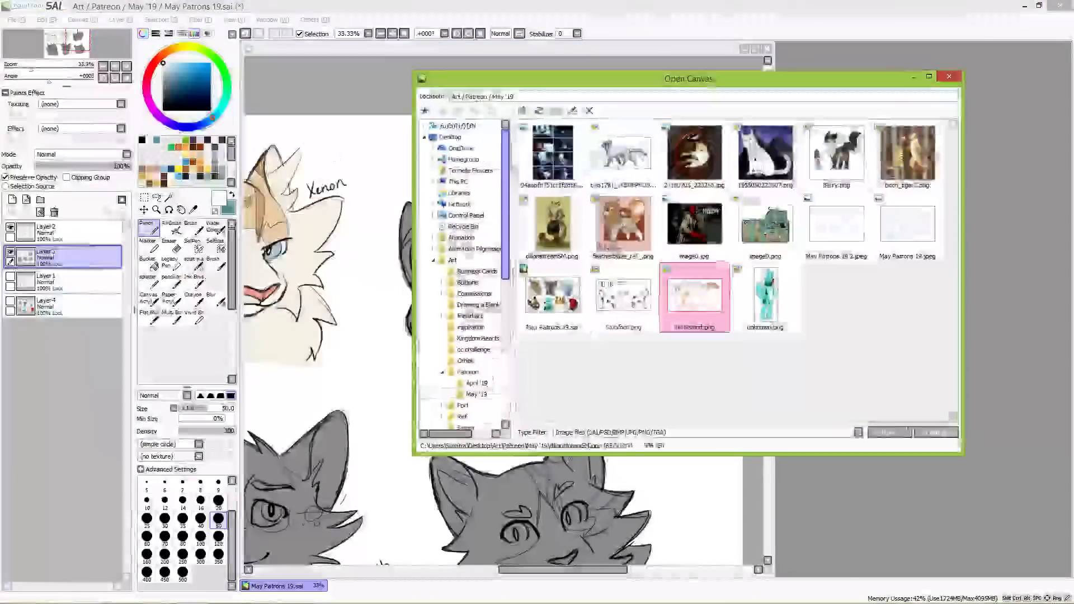
double_click(623, 297)
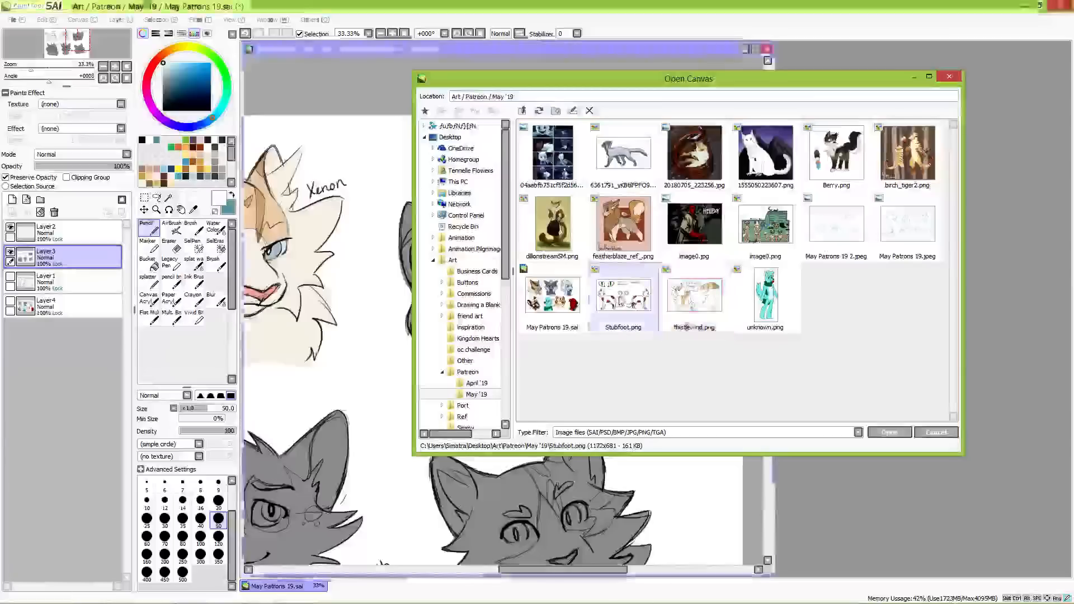
left_click_drag(458, 49, 1003, 84)
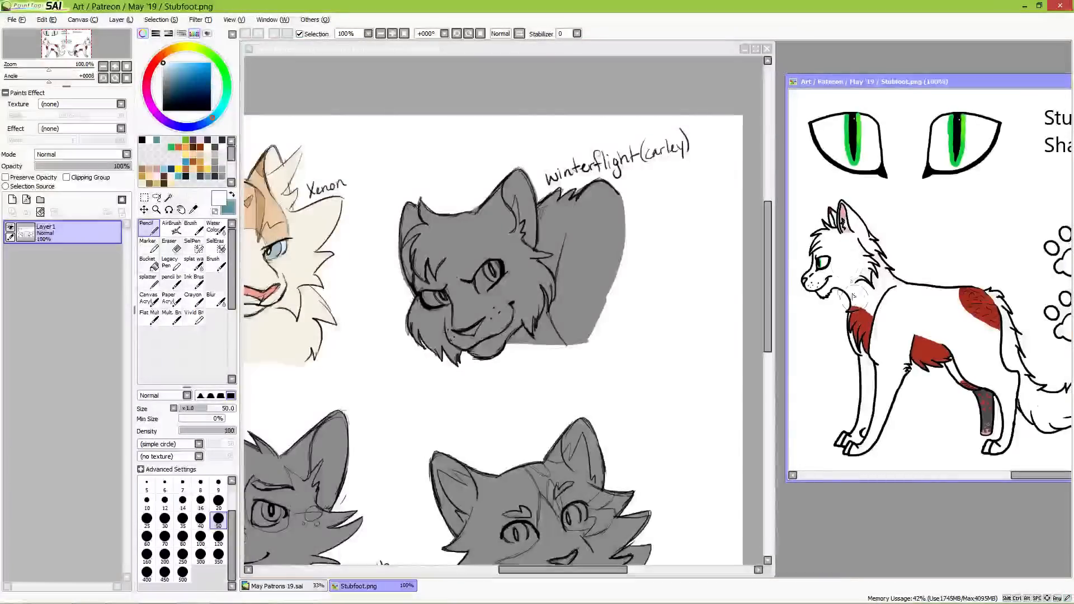
Step: Recolour the whole Winterflight bust in Xenon's pale cream with the Pencil at size 350
right_click(297, 324)
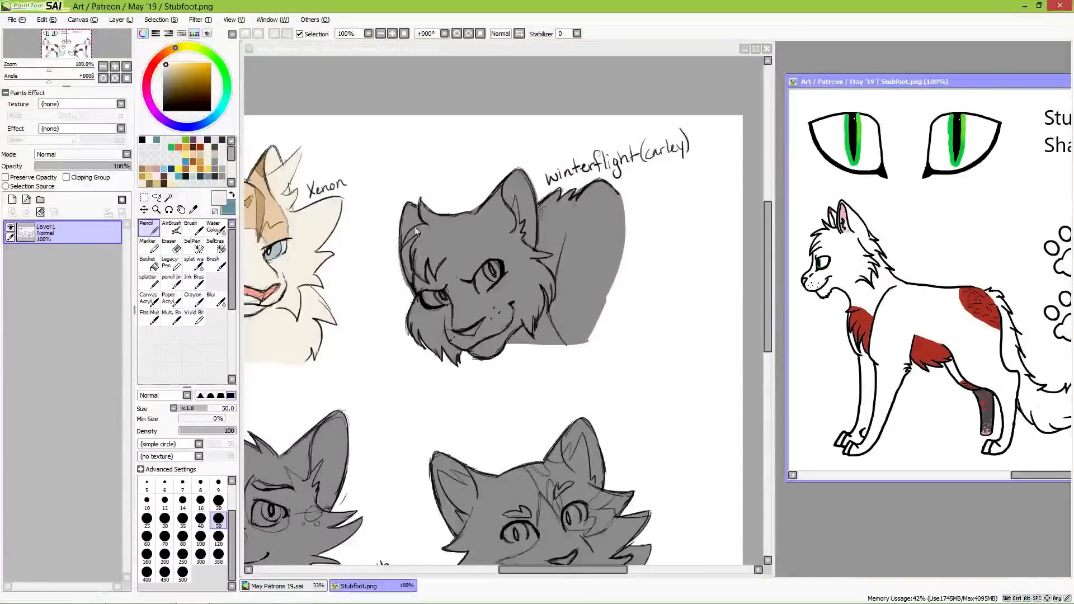
left_click(442, 207)
left_click(218, 556)
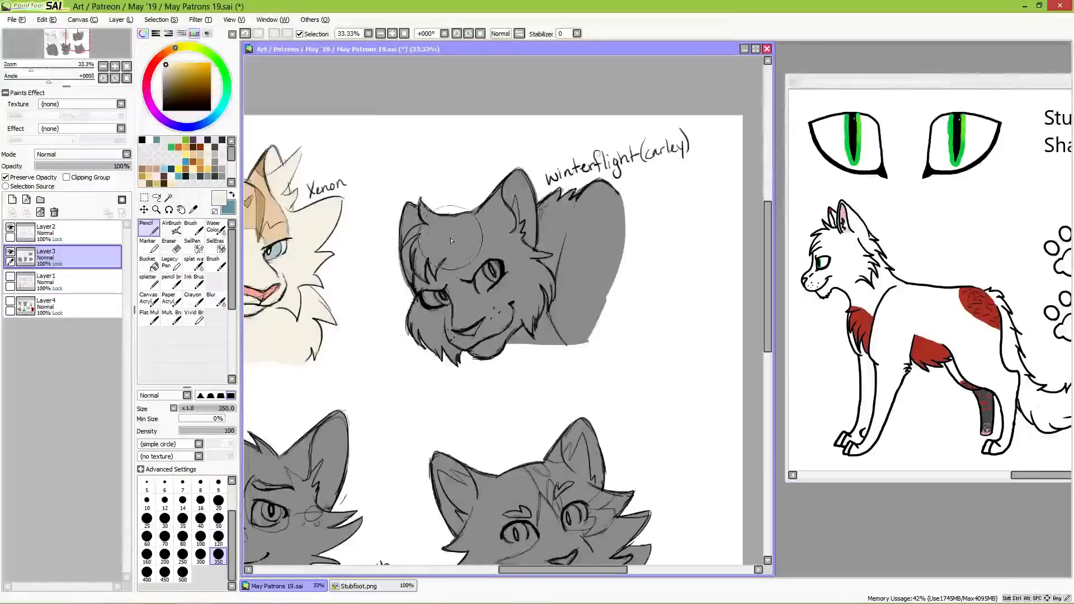
mouse_move(447, 241)
left_mouse_down()
mouse_move(426, 197)
mouse_move(479, 297)
mouse_move(520, 272)
mouse_move(533, 297)
mouse_move(580, 242)
mouse_move(615, 252)
left_mouse_up()
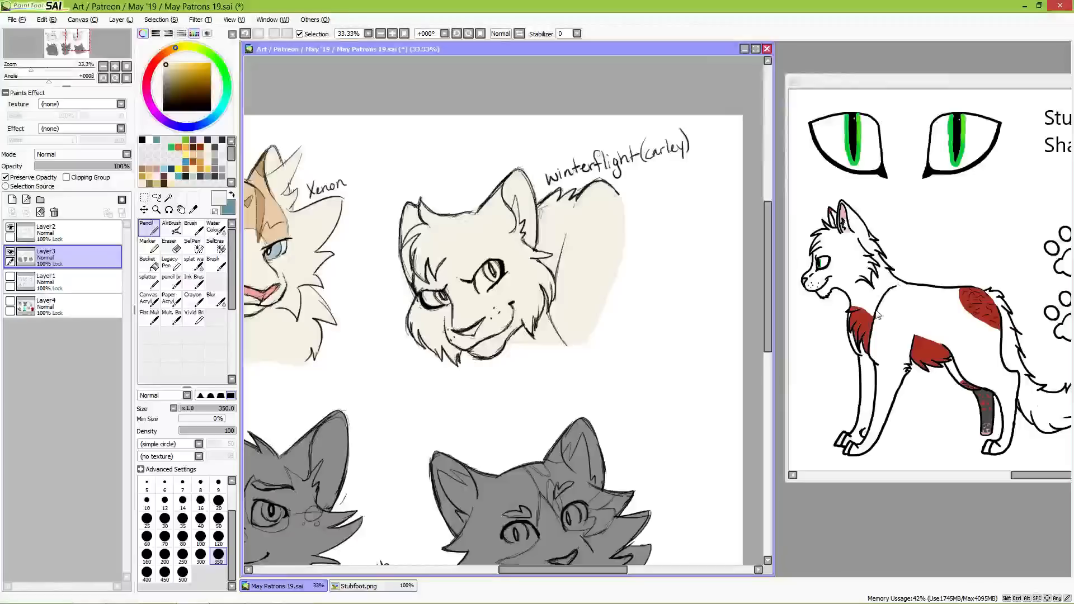
Step: Fill both of Winterflight's irises with the reference's bright green, using the Pencil at sizes 20 and 50
left_click(858, 156, "alt")
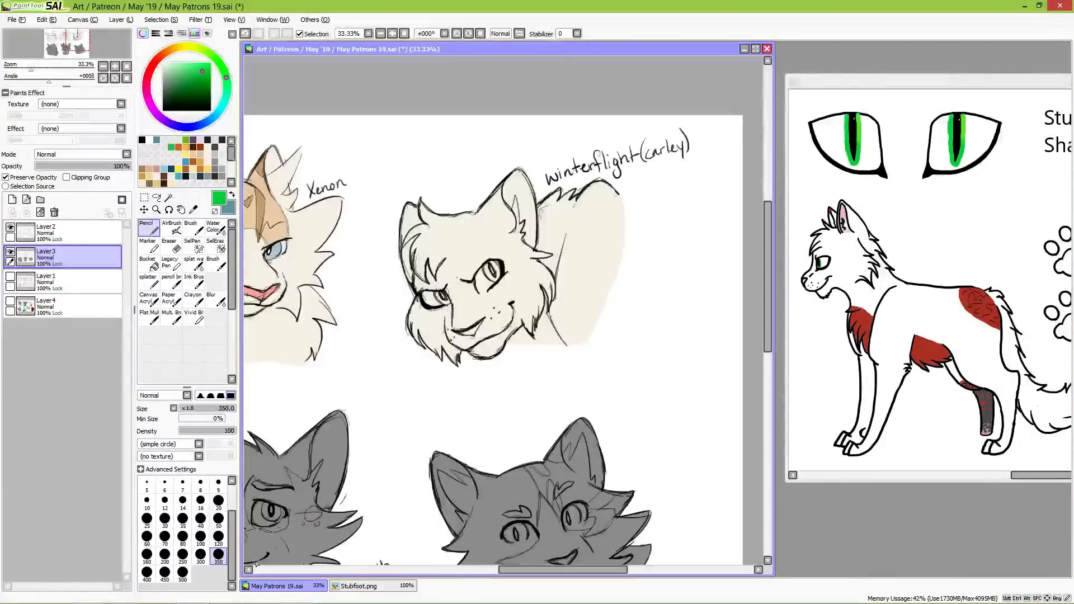
left_click(218, 501)
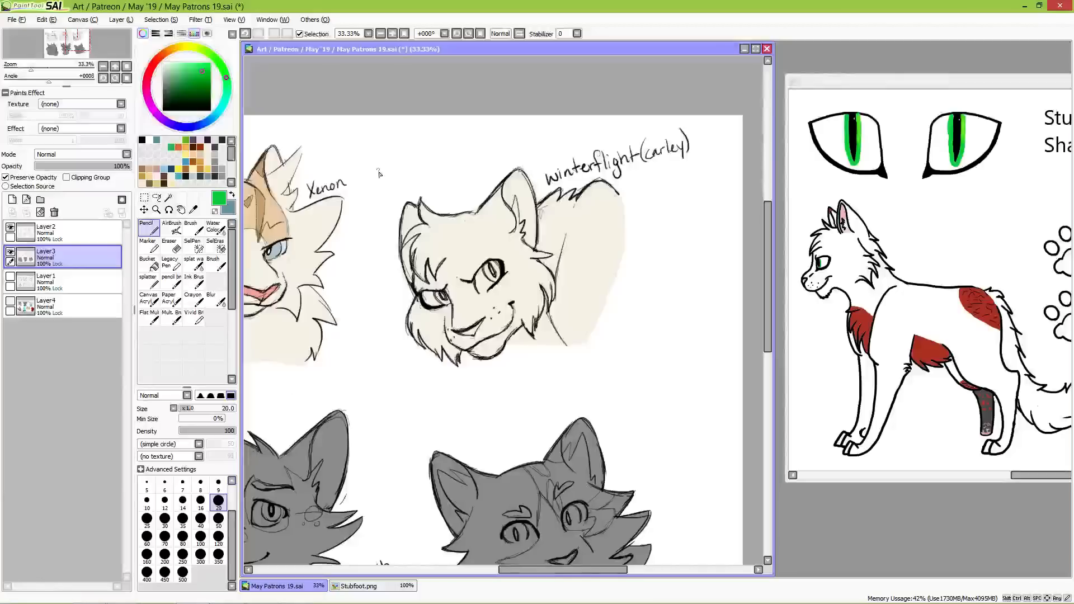
left_click_drag(436, 295, 440, 297)
left_click(218, 519)
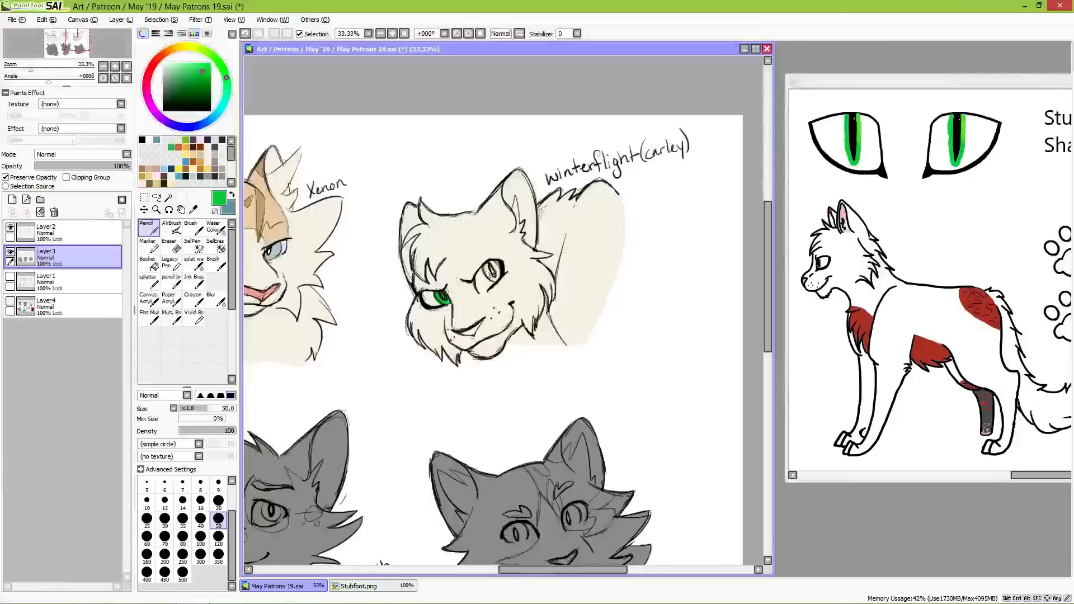
left_click_drag(490, 273, 493, 275)
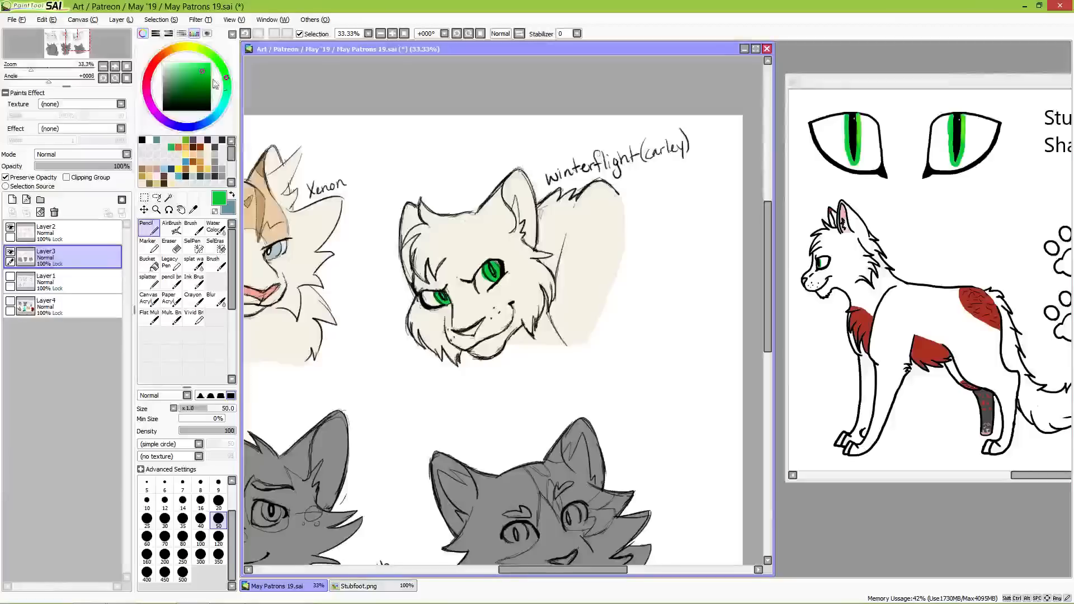
Step: Paint the area around the irises in both of Winterflight's eyes with lighter greens
left_click(188, 68)
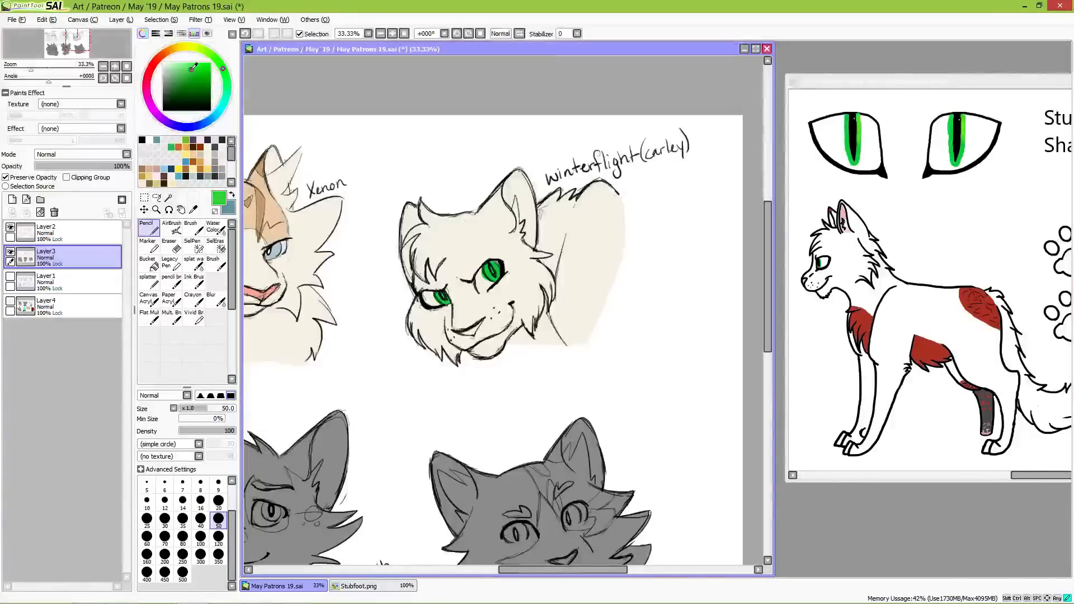
left_click_drag(190, 66, 180, 68)
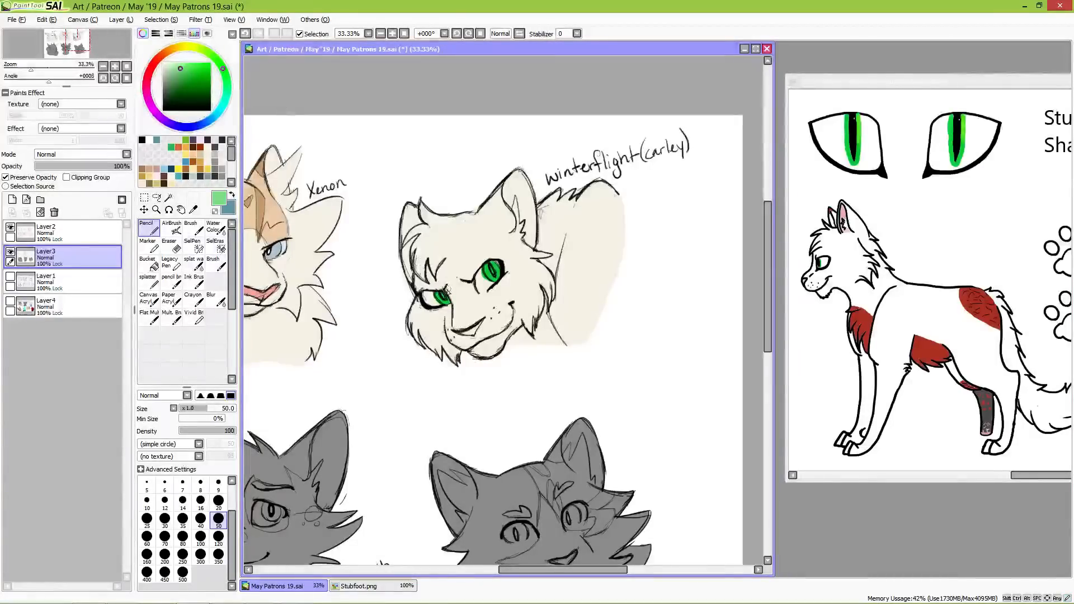
left_click_drag(433, 297, 434, 303)
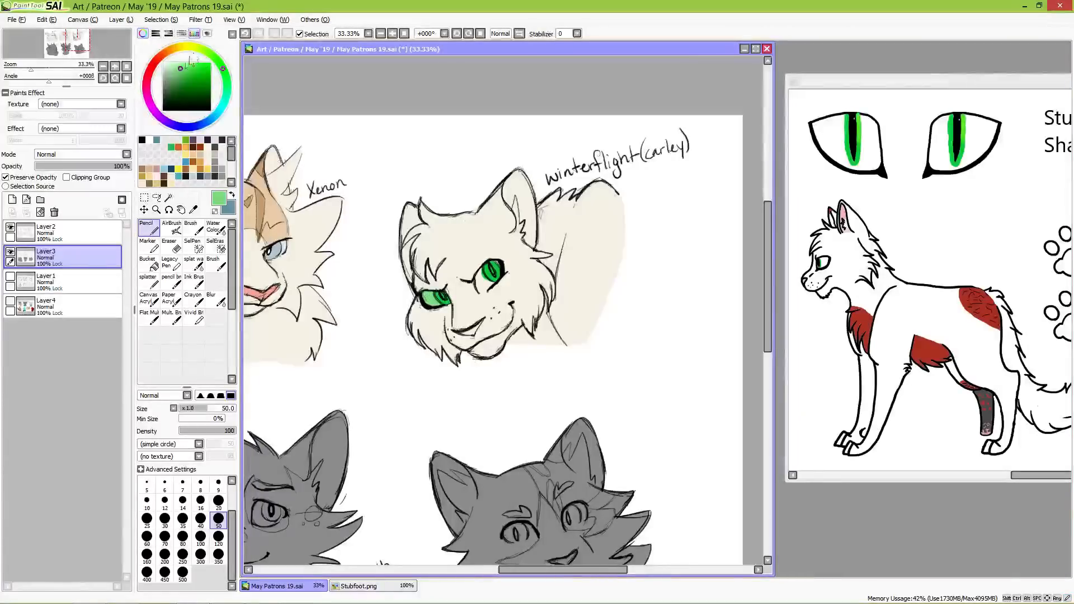
left_click_drag(432, 298, 432, 300)
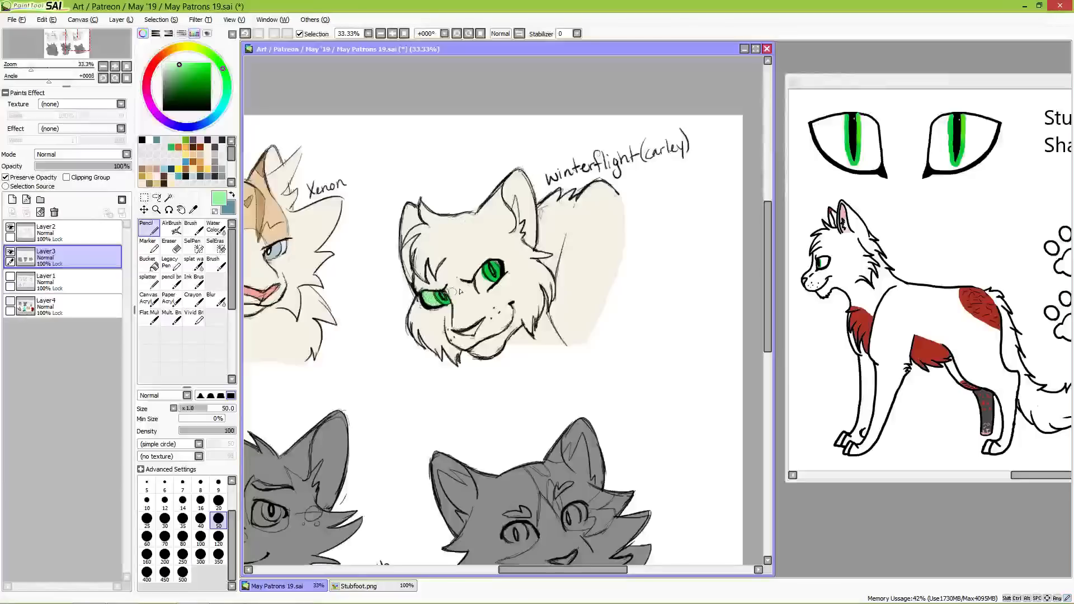
left_click_drag(482, 274, 492, 285)
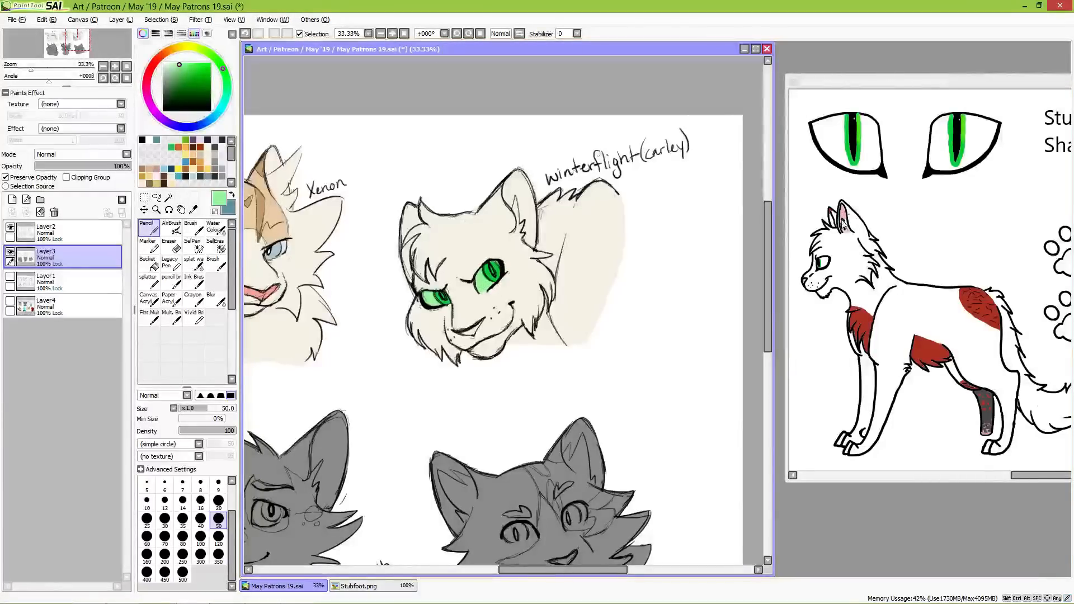
Step: Paint Winterflight's inner ear and nose in the pink of the reference's ear
left_click(845, 212, "alt")
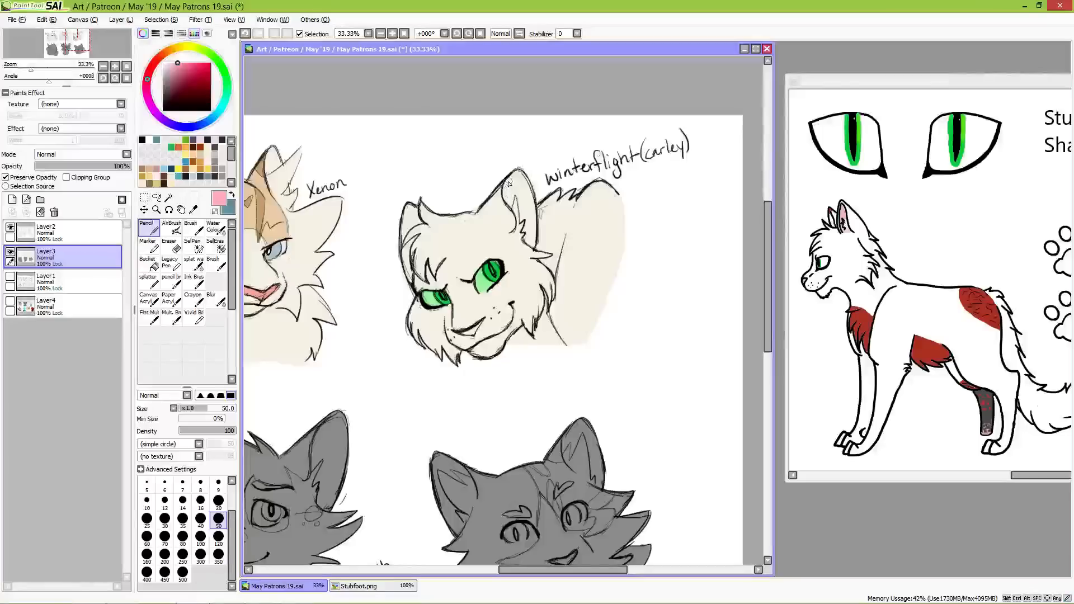
mouse_move(506, 195)
left_mouse_down()
mouse_move(521, 218)
mouse_move(526, 176)
mouse_move(532, 224)
mouse_move(523, 190)
mouse_move(531, 224)
mouse_move(521, 220)
mouse_move(533, 246)
mouse_move(531, 208)
mouse_move(532, 235)
left_mouse_up()
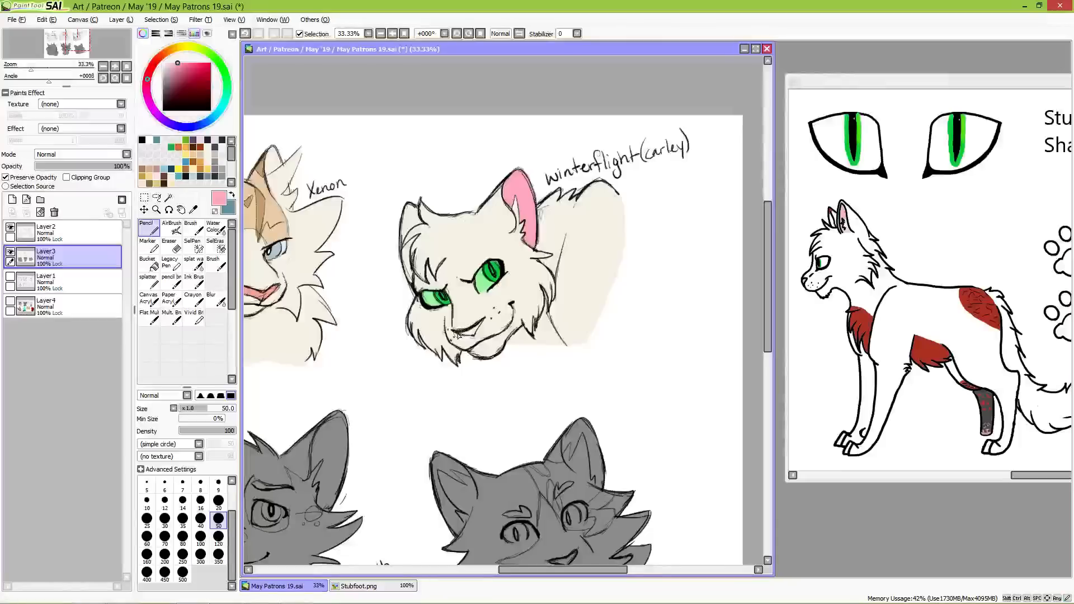
left_click_drag(474, 331, 475, 334)
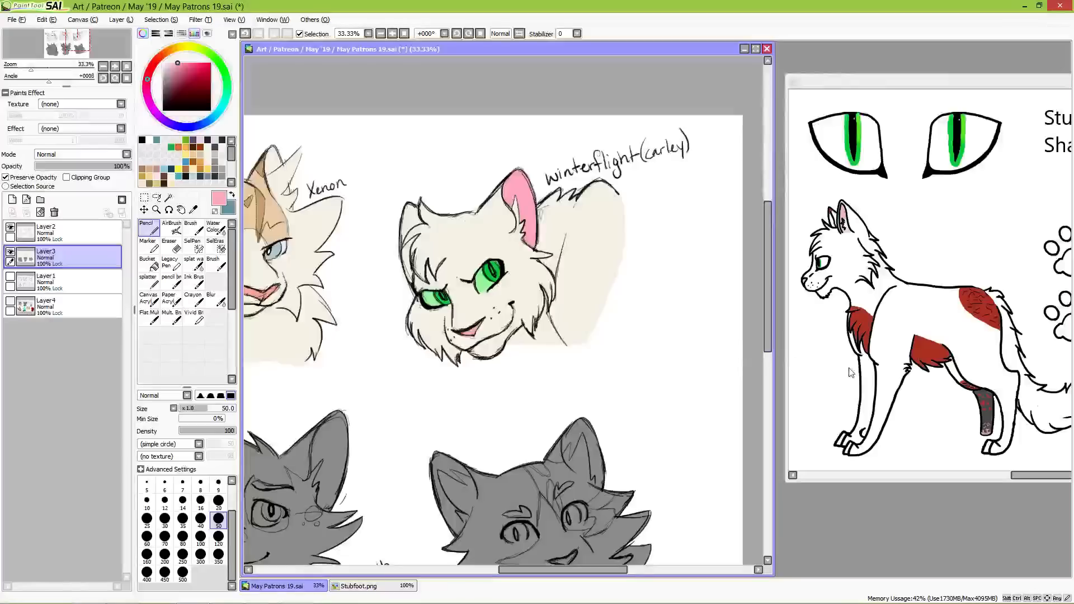
Step: Paint Winterflight's chest patch below the chin in the reference's dark red, and pick up the cream fur colour again
left_click(869, 322, "alt")
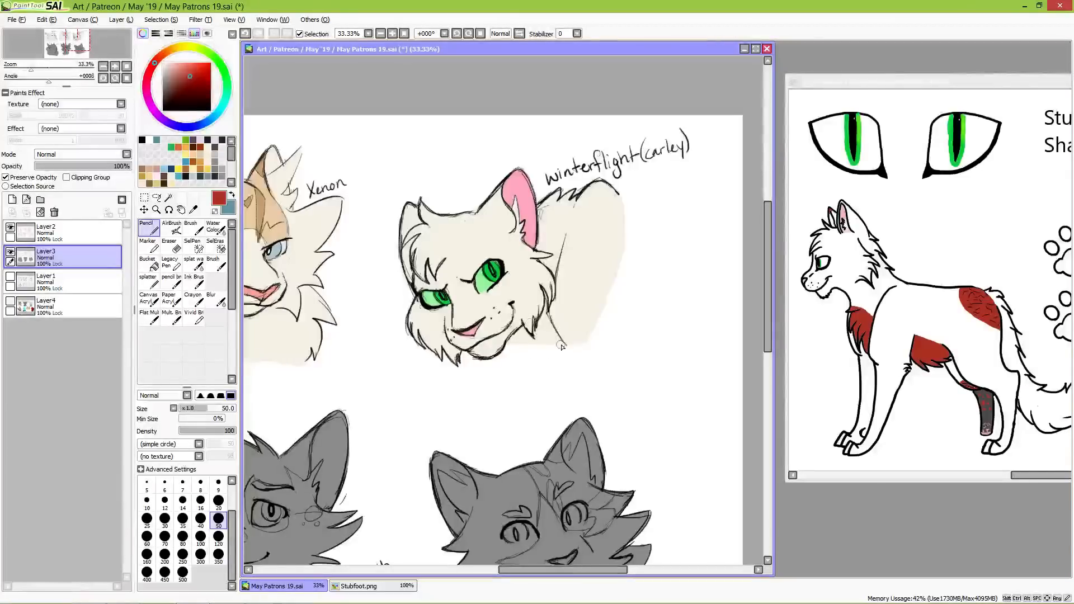
mouse_move(521, 338)
left_mouse_down()
mouse_move(511, 345)
mouse_move(539, 336)
mouse_move(545, 346)
left_mouse_up()
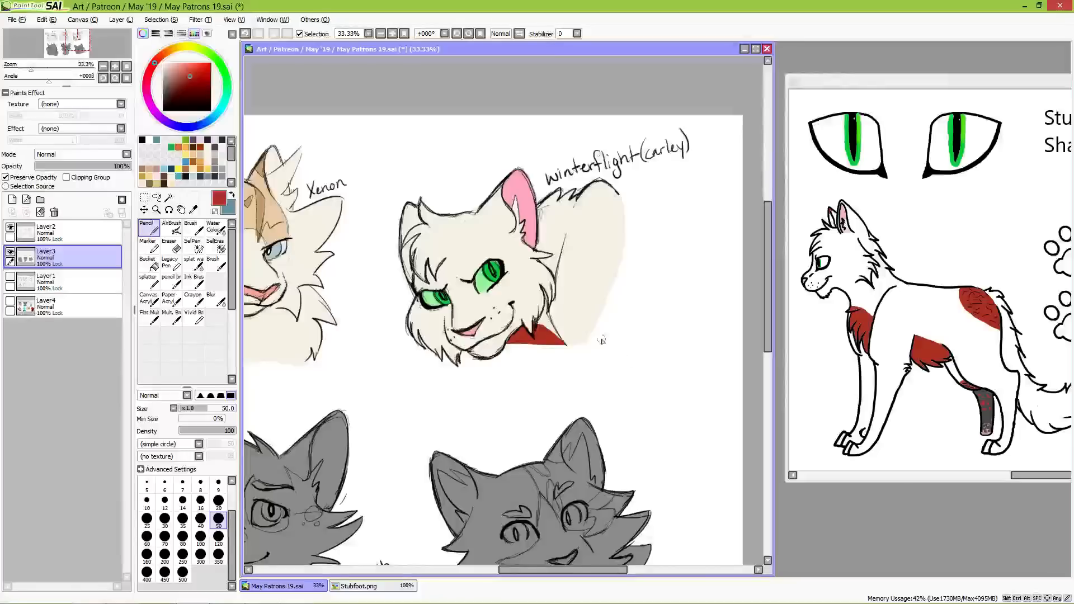
left_click_drag(211, 95, 162, 62)
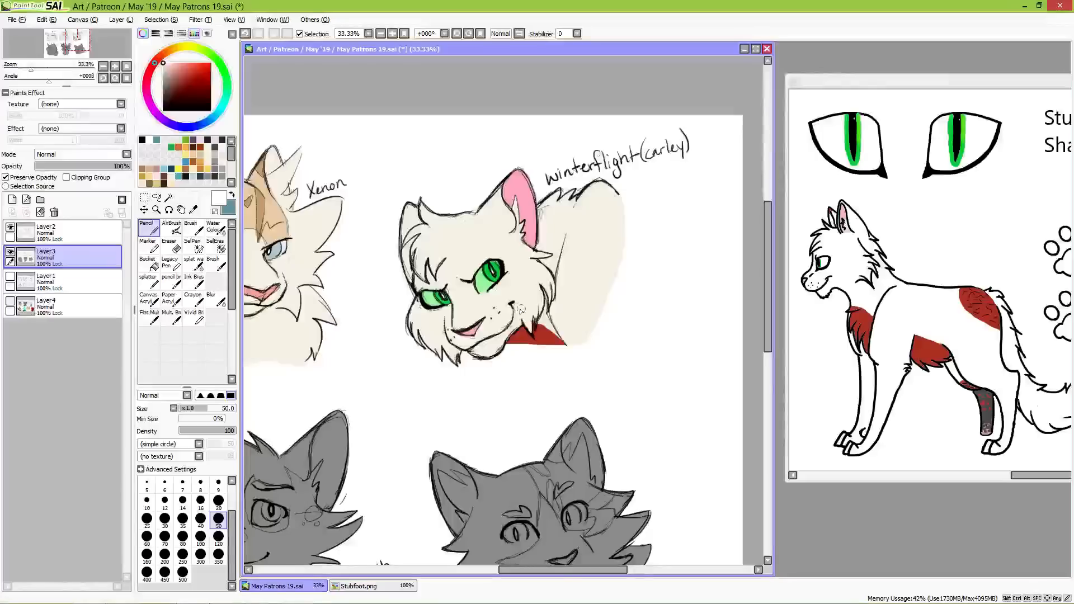
left_click(523, 288, "alt")
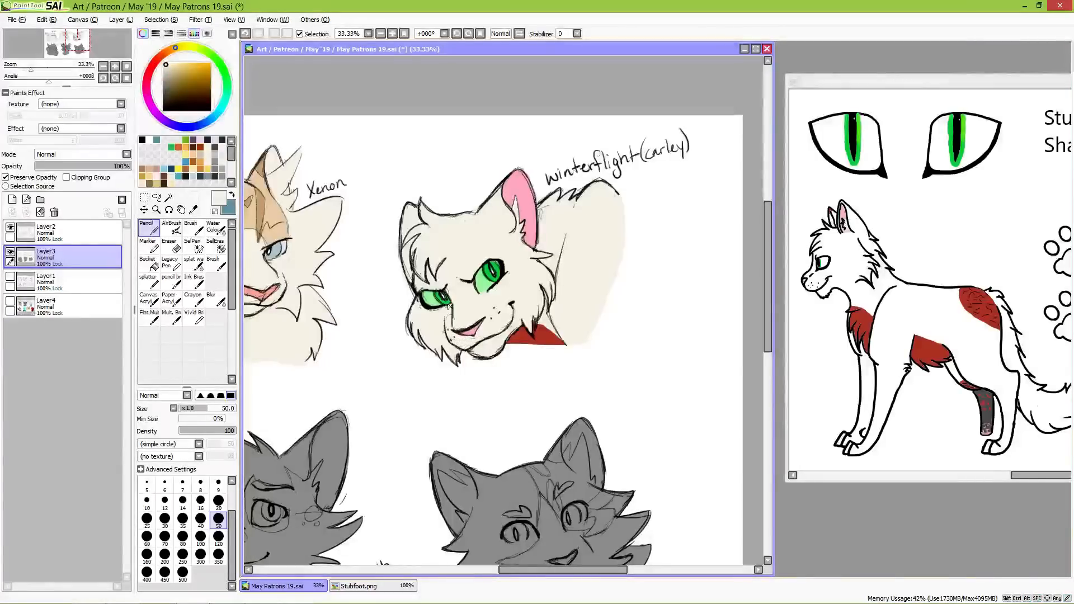
Step: Close the Stubfoot.png reference and open featherblaze_ref_.png from the May '19 folder, placing it beside the canvas with Flintfeather's grey bust in view
left_click_drag(507, 364, 656, 282)
left_click(1015, 87)
left_click_drag(1016, 86, 444, 73)
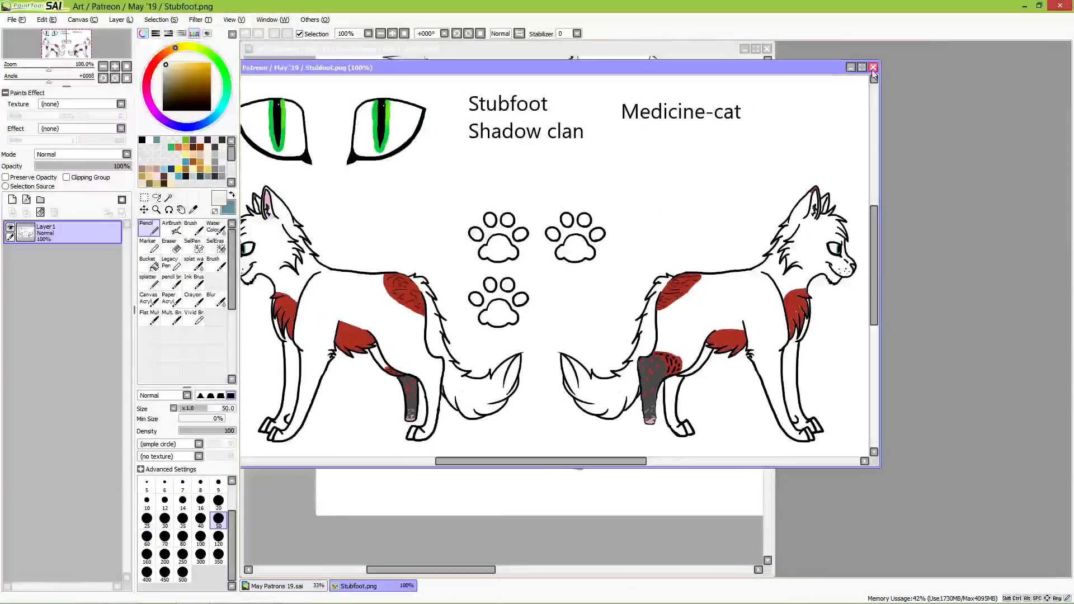
left_click(874, 67)
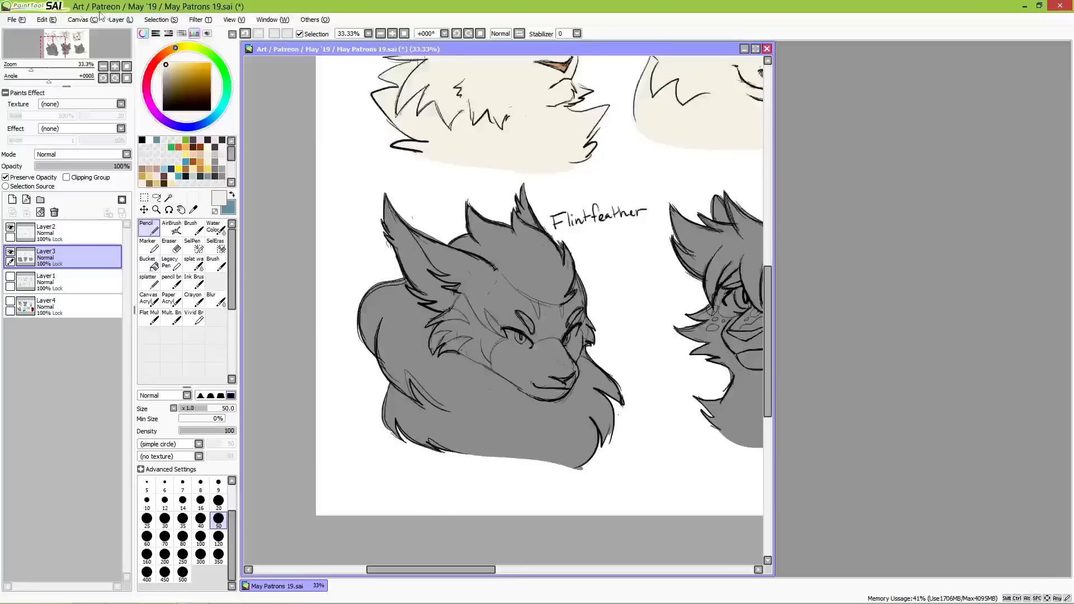
left_click(16, 20)
left_click(36, 48)
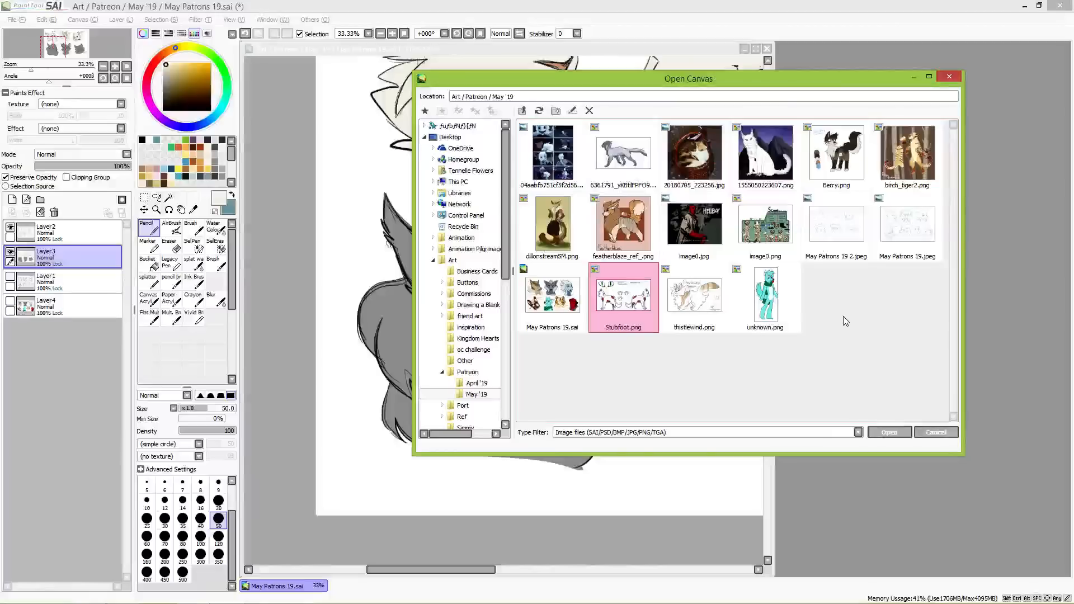
double_click(627, 225)
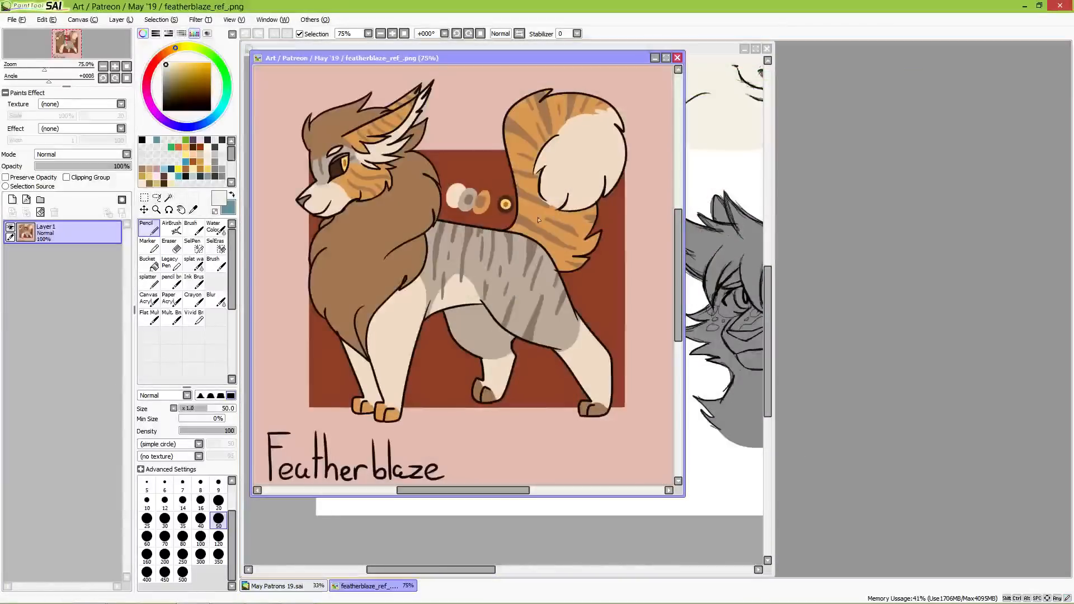
left_click_drag(414, 59, 936, 75)
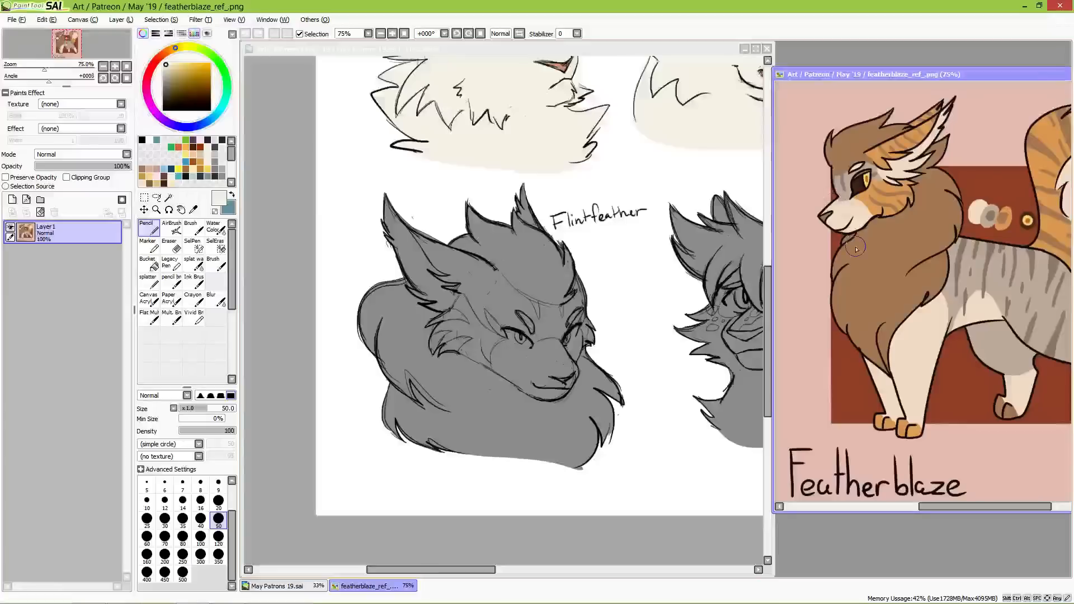
Step: Fill Flintfeather's whole grey bust with the brown of the Featherblaze reference's head fur, using the Pencil at size 350
left_click(853, 145, "alt")
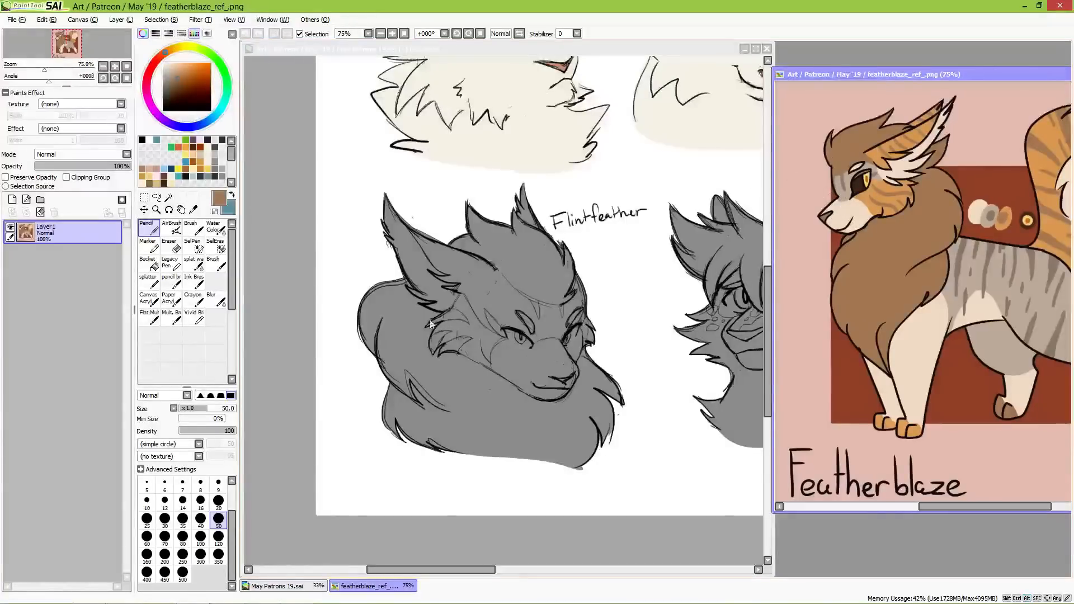
left_click(363, 235)
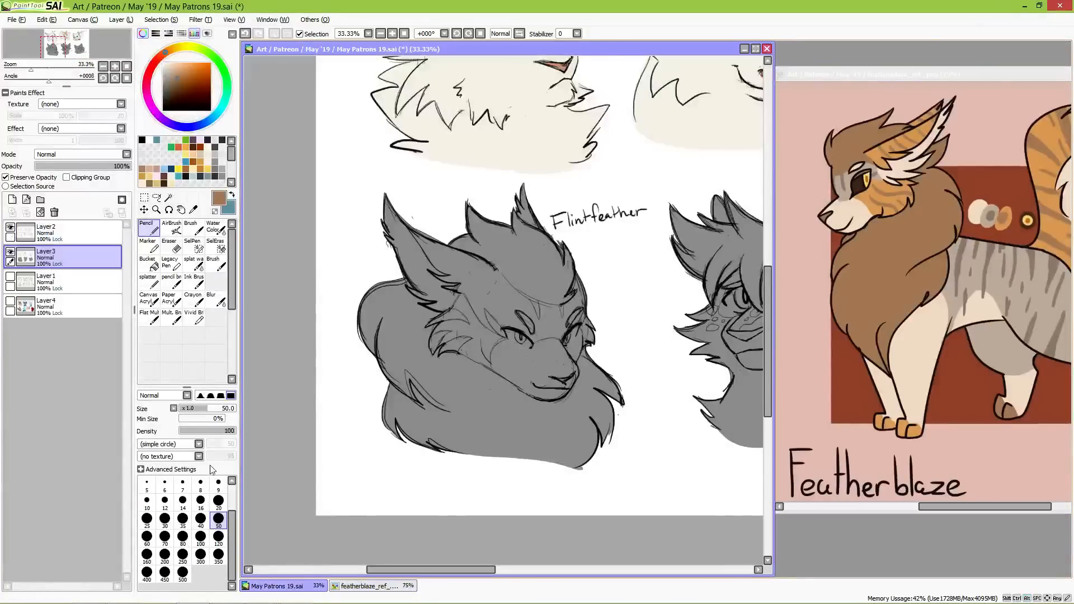
left_click(218, 555)
mouse_move(372, 305)
left_mouse_down()
mouse_move(392, 297)
mouse_move(392, 358)
mouse_move(427, 462)
mouse_move(456, 417)
mouse_move(479, 304)
mouse_move(523, 263)
mouse_move(523, 203)
mouse_move(509, 239)
mouse_move(532, 381)
mouse_move(495, 434)
mouse_move(586, 475)
mouse_move(610, 431)
left_mouse_up()
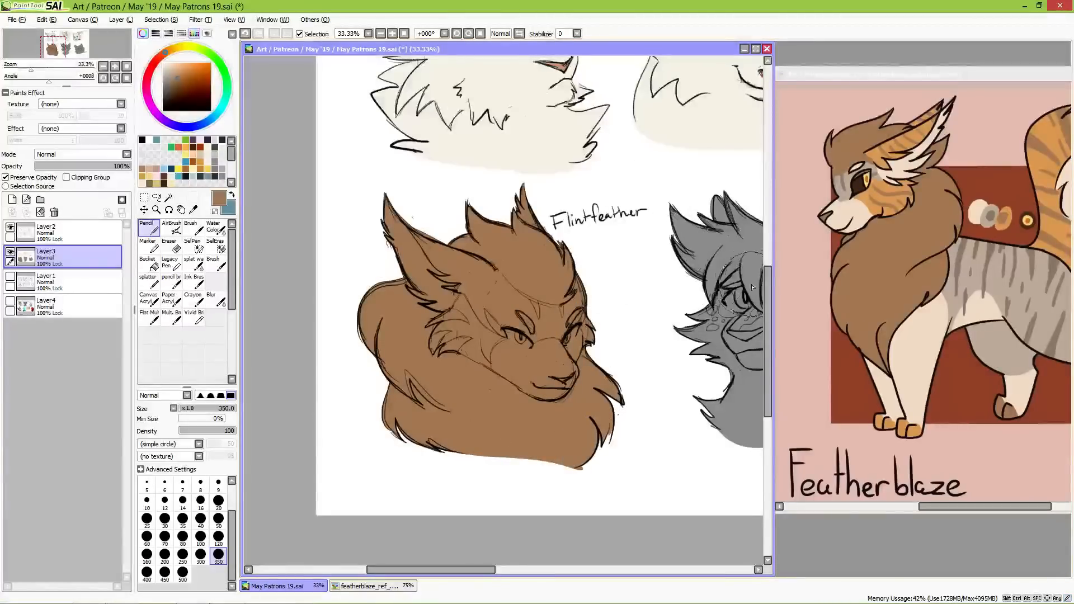
left_click_drag(697, 250, 653, 271)
left_click_drag(724, 207, 582, 273)
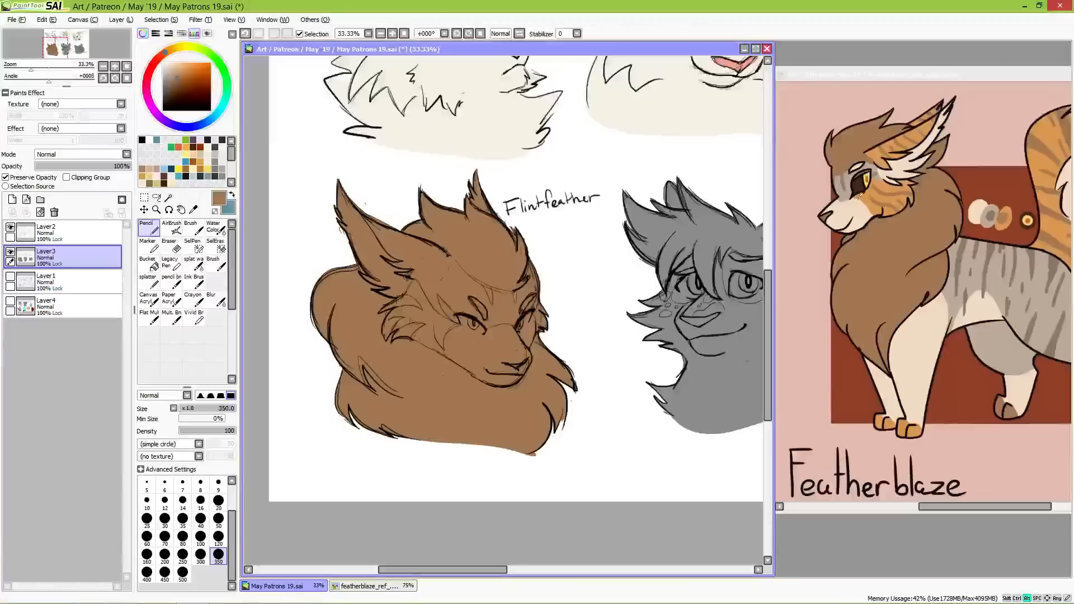
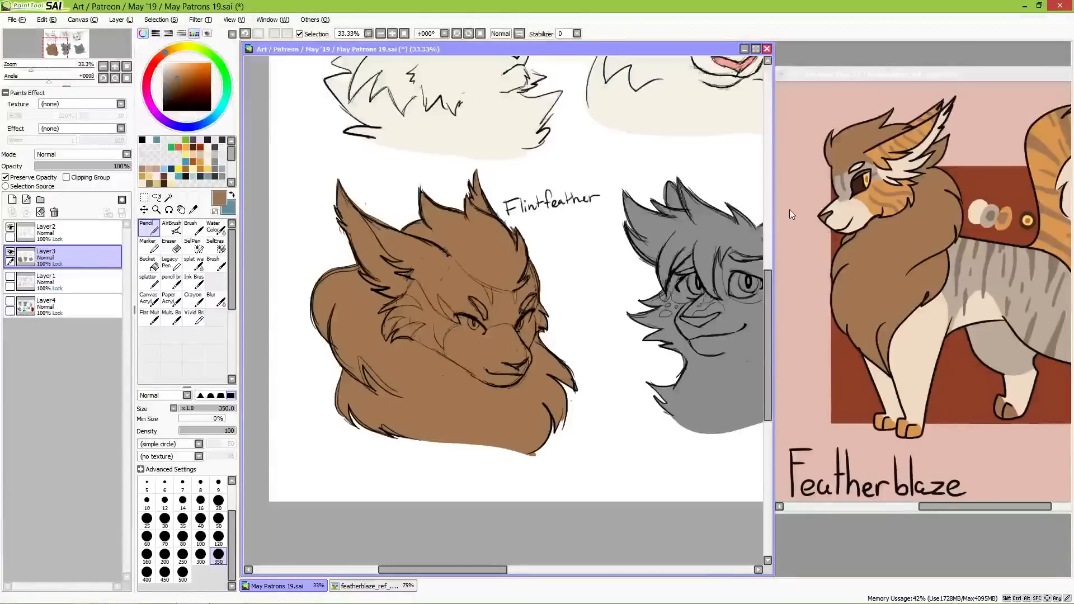
Step: Paint Flintfeather's muzzle in the cream of the Featherblaze reference's face, using the Pencil at size 100
left_click(844, 190, "alt")
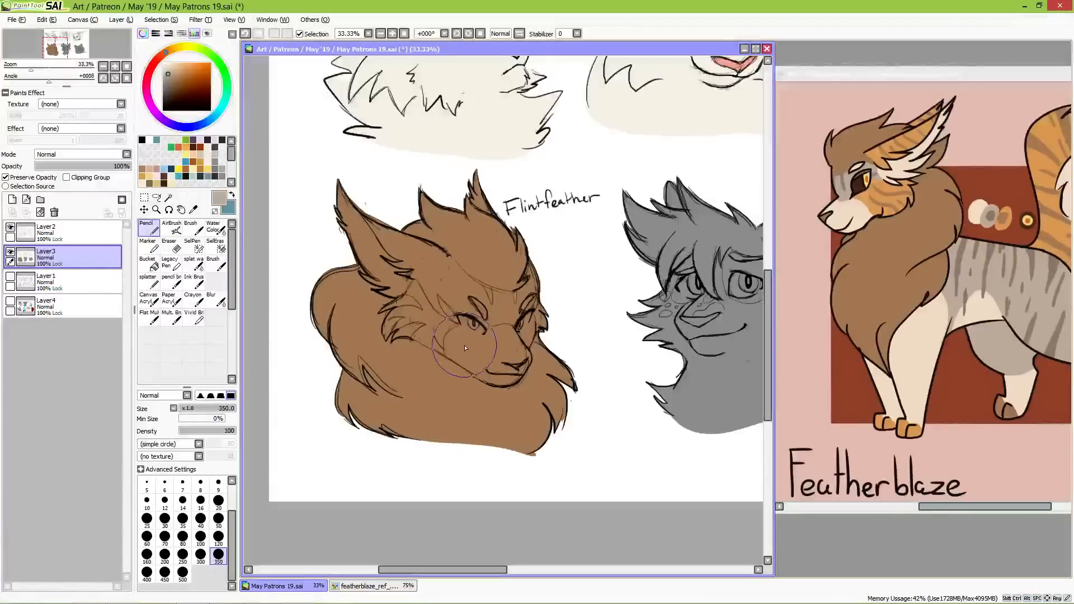
left_click(845, 211, "alt")
left_click(218, 520)
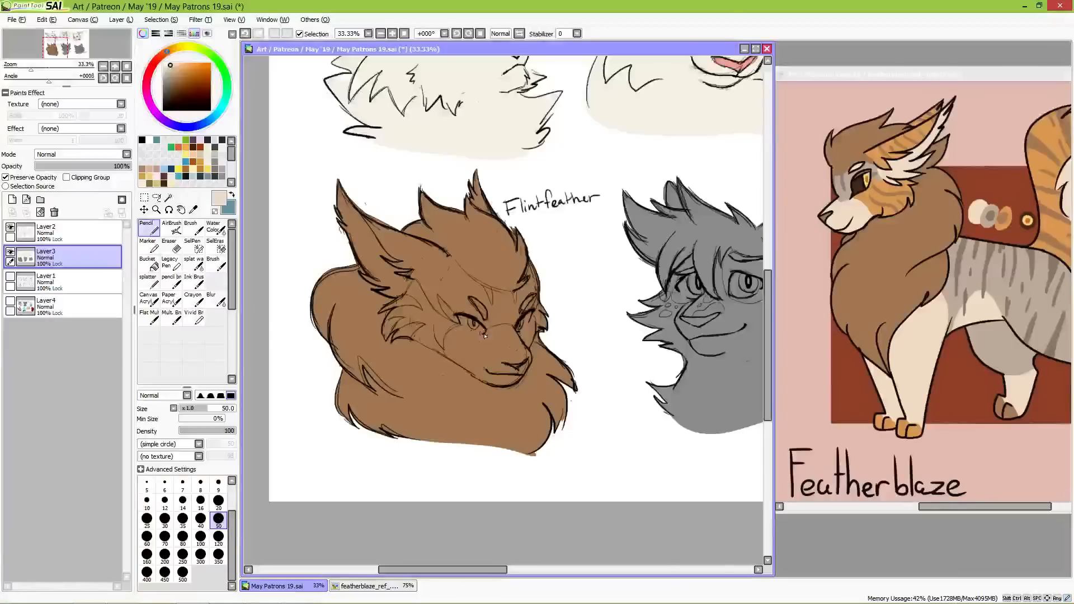
left_click(201, 536)
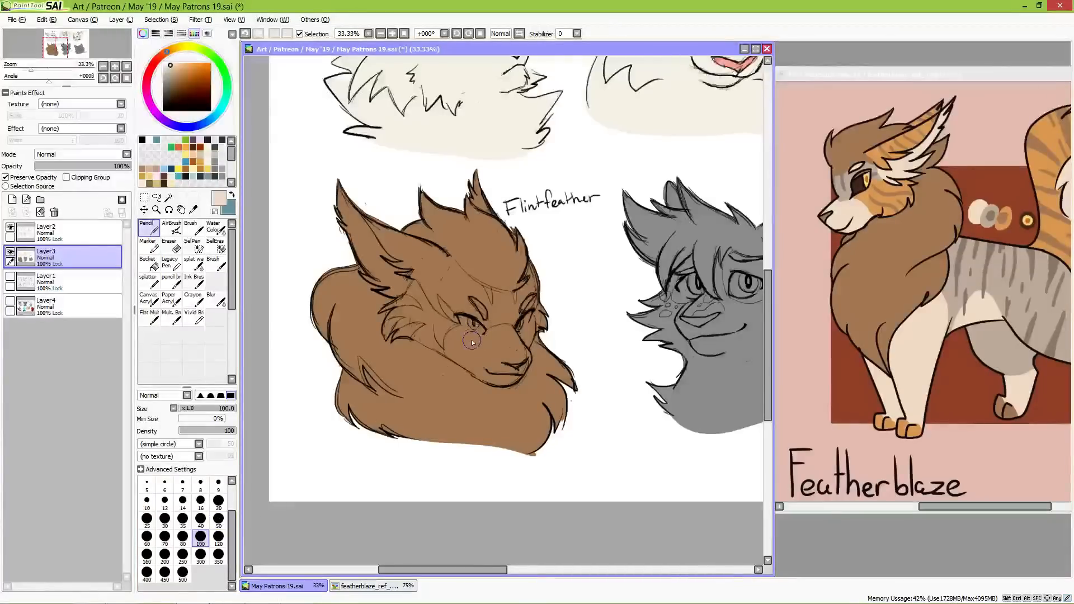
mouse_move(466, 336)
left_mouse_down()
mouse_move(456, 353)
mouse_move(506, 333)
mouse_move(522, 342)
mouse_move(528, 323)
mouse_move(525, 345)
mouse_move(527, 330)
mouse_move(503, 358)
mouse_move(461, 354)
mouse_move(493, 377)
mouse_move(522, 358)
mouse_move(506, 375)
mouse_move(517, 370)
left_mouse_up()
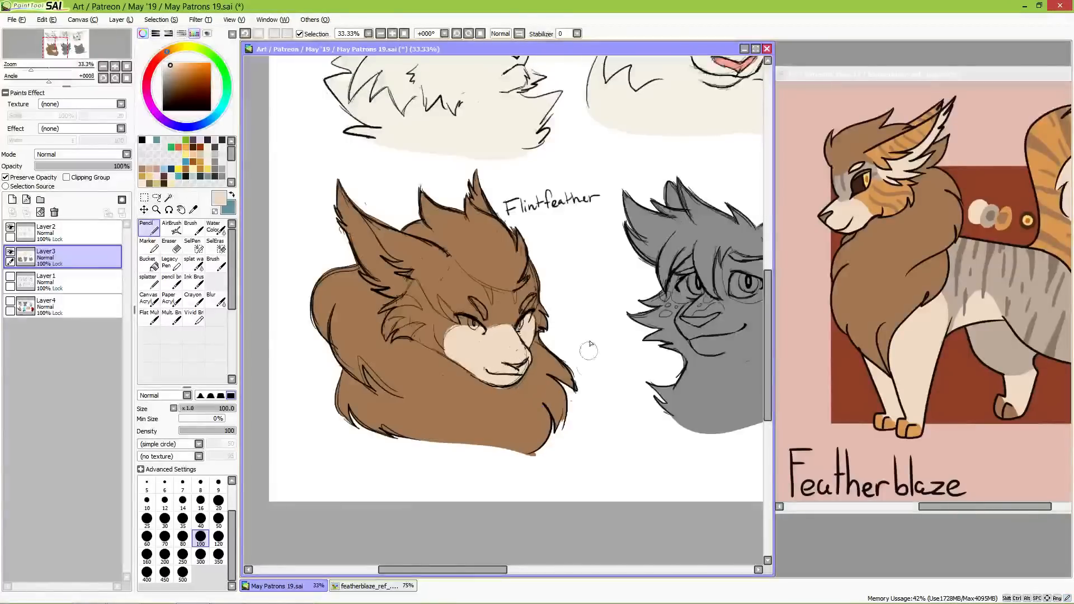
Step: Paint Flintfeather's forehead and the area around the eyes in the light grey of the reference's face
key("alt")
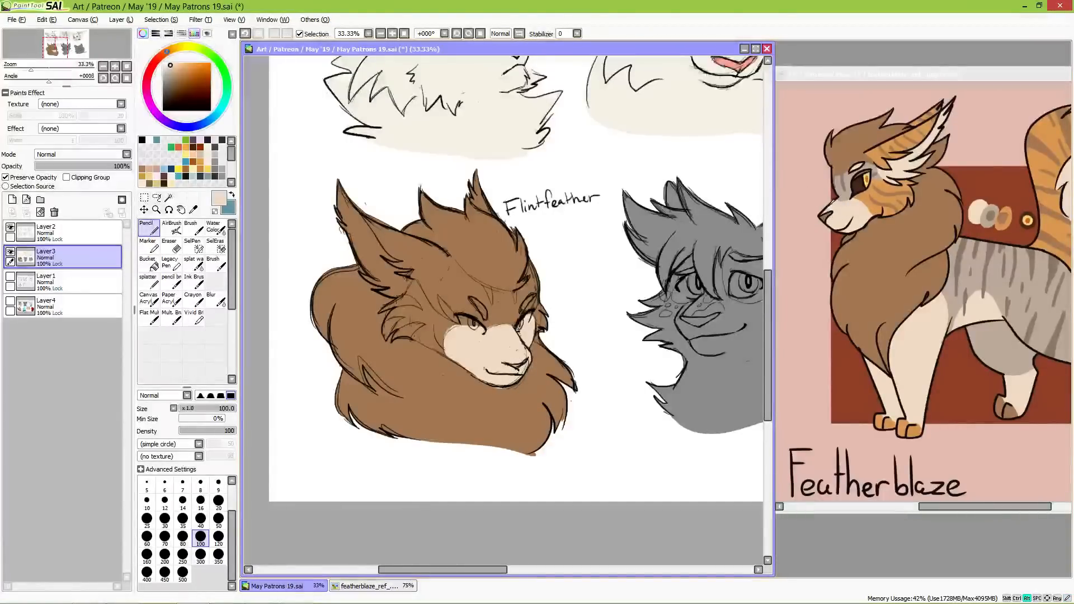
left_click(846, 193, "alt")
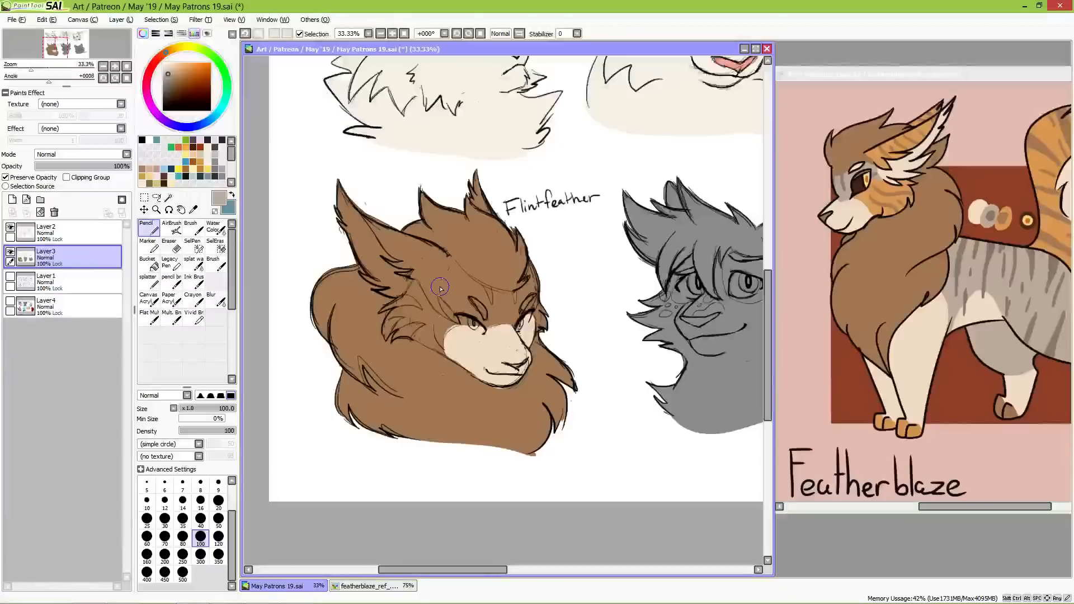
mouse_move(437, 290)
left_mouse_down()
mouse_move(428, 274)
mouse_move(438, 267)
mouse_move(421, 277)
mouse_move(423, 295)
left_mouse_up()
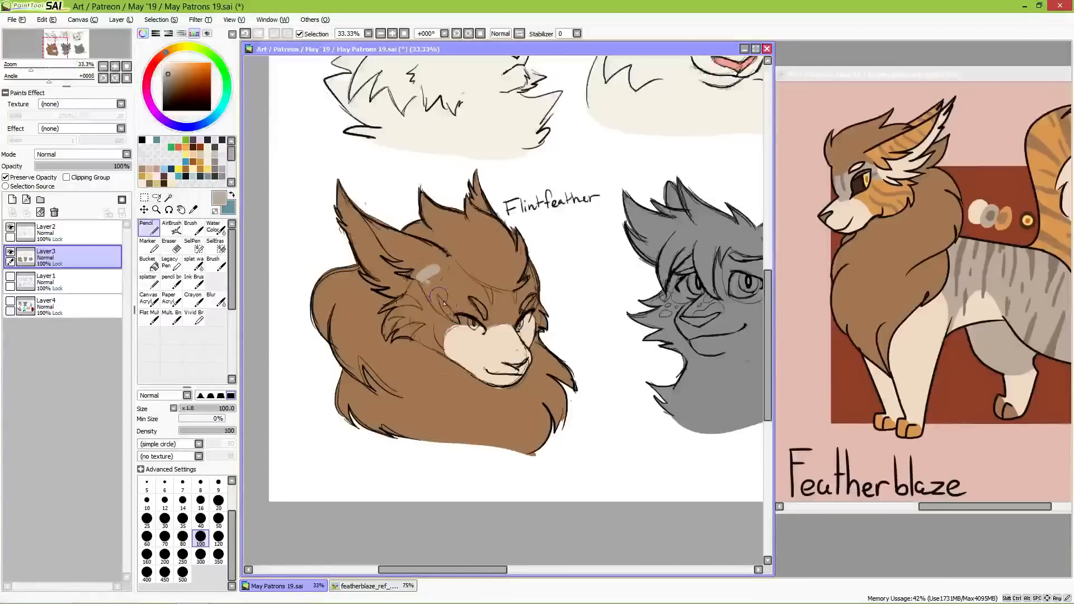
mouse_move(434, 296)
left_mouse_down()
mouse_move(419, 277)
mouse_move(447, 262)
mouse_move(437, 265)
mouse_move(473, 290)
mouse_move(453, 280)
mouse_move(472, 299)
mouse_move(466, 289)
mouse_move(450, 303)
mouse_move(435, 289)
mouse_move(451, 313)
mouse_move(491, 302)
mouse_move(486, 312)
mouse_move(441, 270)
mouse_move(461, 290)
mouse_move(419, 281)
left_mouse_up()
mouse_move(469, 309)
left_mouse_down()
mouse_move(488, 312)
mouse_move(474, 315)
mouse_move(475, 291)
mouse_move(520, 296)
mouse_move(534, 263)
mouse_move(515, 308)
mouse_move(538, 288)
mouse_move(532, 305)
mouse_move(520, 294)
mouse_move(495, 302)
mouse_move(462, 280)
mouse_move(507, 299)
mouse_move(538, 275)
mouse_move(533, 260)
left_mouse_up()
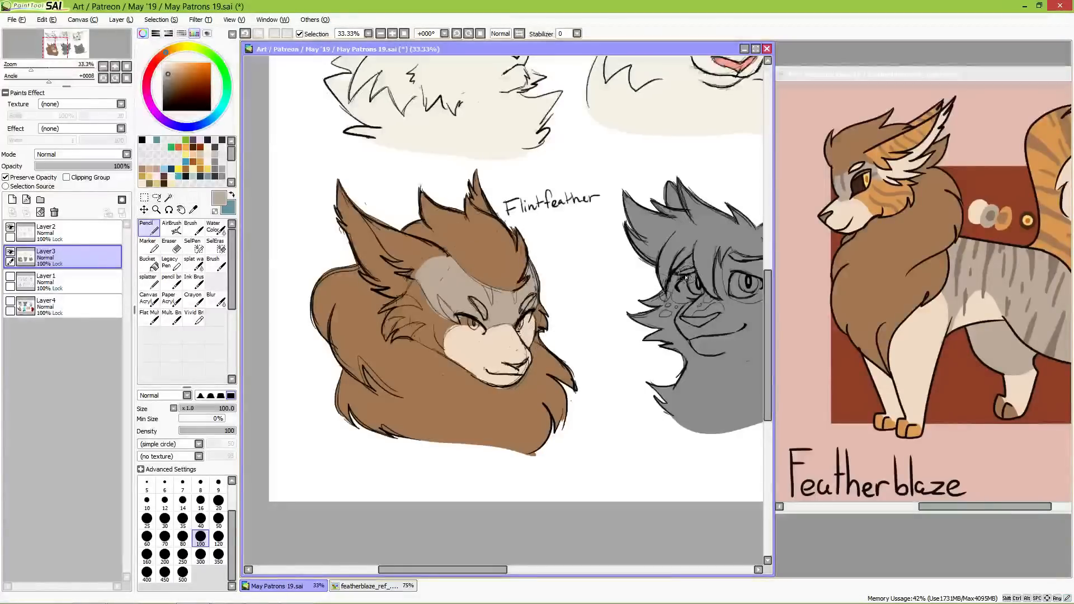
Step: Paint the fur tufts on both of Flintfeather's cheeks in the orange of the reference's cheek
left_click(868, 193, "alt")
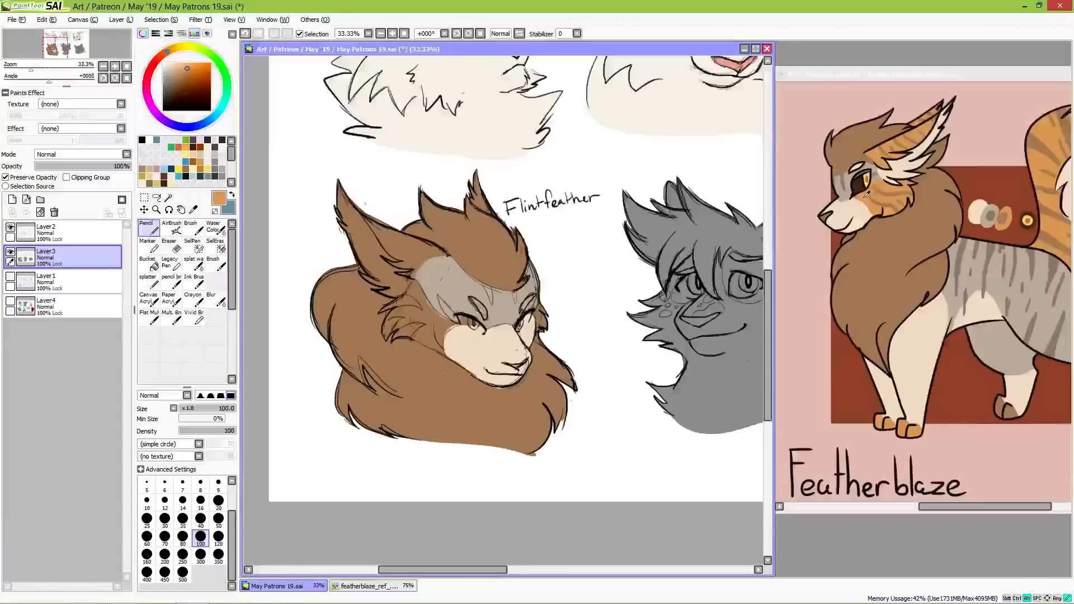
mouse_move(394, 321)
left_mouse_down()
mouse_move(416, 285)
mouse_move(436, 317)
mouse_move(419, 305)
mouse_move(392, 327)
mouse_move(404, 328)
mouse_move(397, 339)
mouse_move(410, 330)
mouse_move(417, 338)
mouse_move(401, 336)
mouse_move(422, 340)
left_mouse_up()
left_click_drag(408, 328, 442, 322)
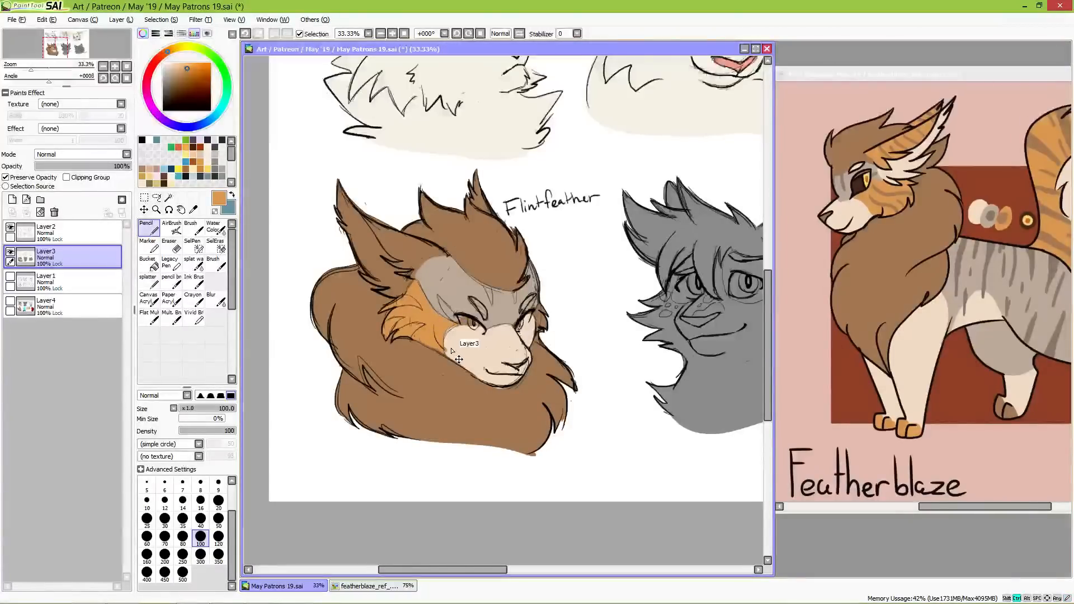
left_click_drag(442, 348, 436, 348)
mouse_move(551, 324)
left_mouse_down()
mouse_move(538, 311)
mouse_move(546, 305)
mouse_move(543, 331)
mouse_move(538, 318)
mouse_move(549, 322)
left_mouse_up()
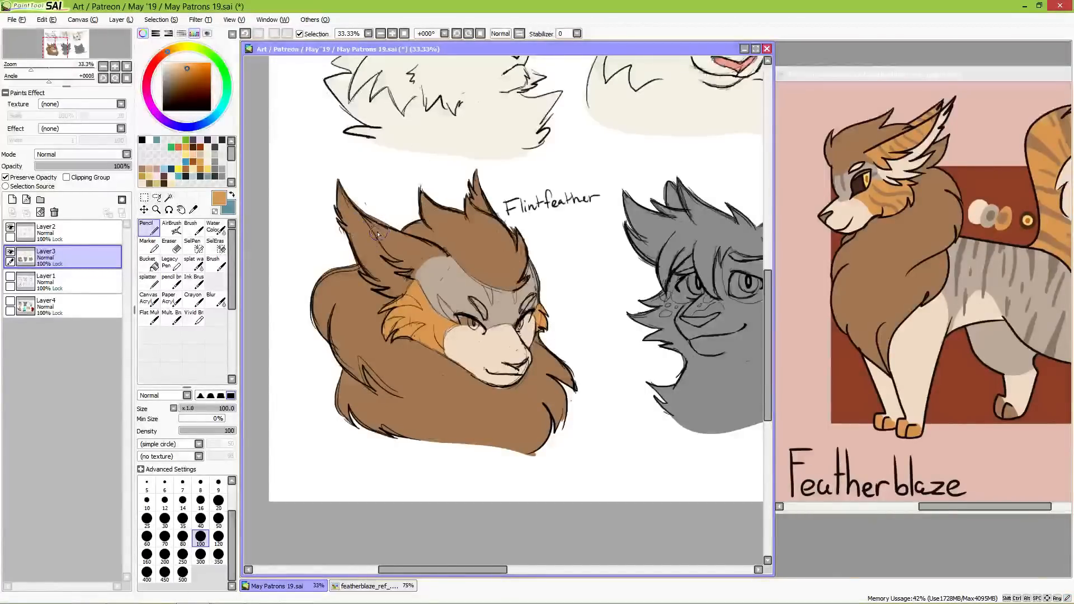
Step: Paint the backs of Flintfeather's ears orange, refining with brush size 50, and the near inner ear and brow spots in the reference's cream
mouse_move(403, 244)
left_mouse_down()
mouse_move(421, 249)
mouse_move(396, 240)
mouse_move(445, 261)
mouse_move(427, 264)
left_mouse_up()
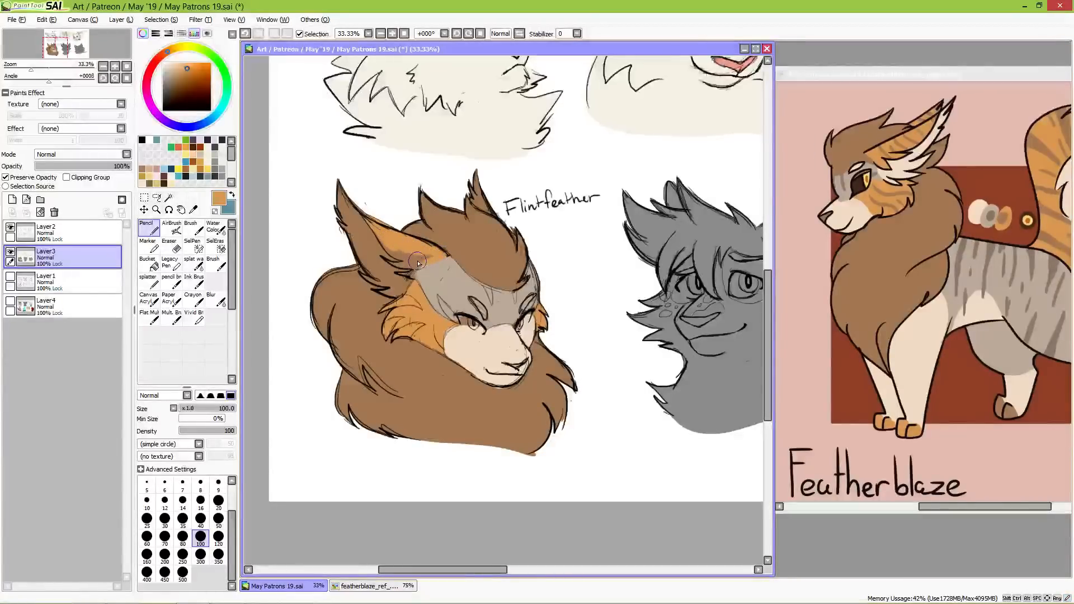
left_click_drag(383, 235, 433, 263)
left_click(217, 501)
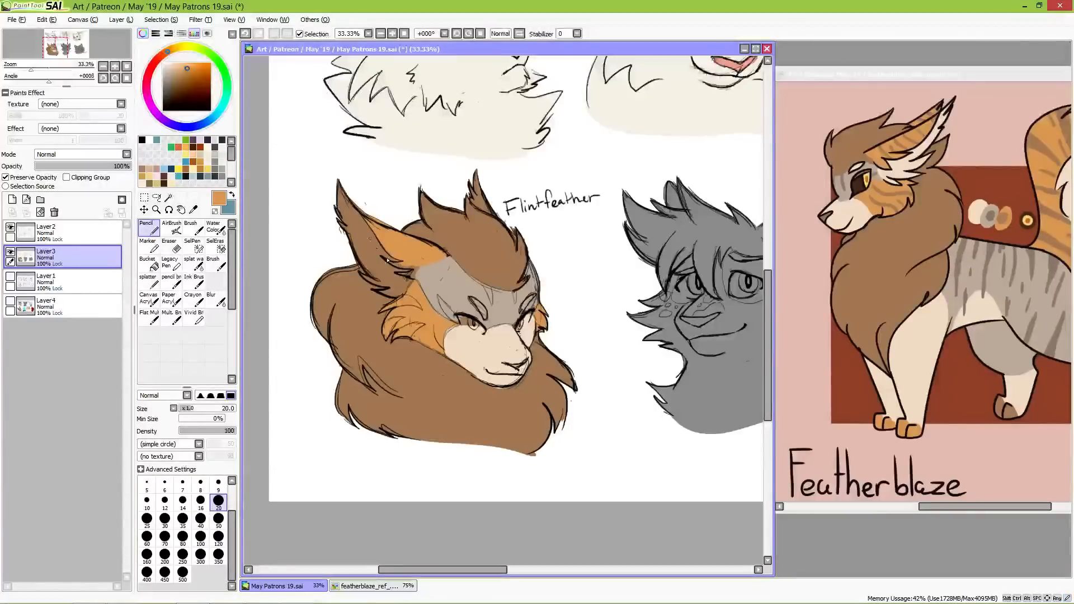
left_click(219, 519)
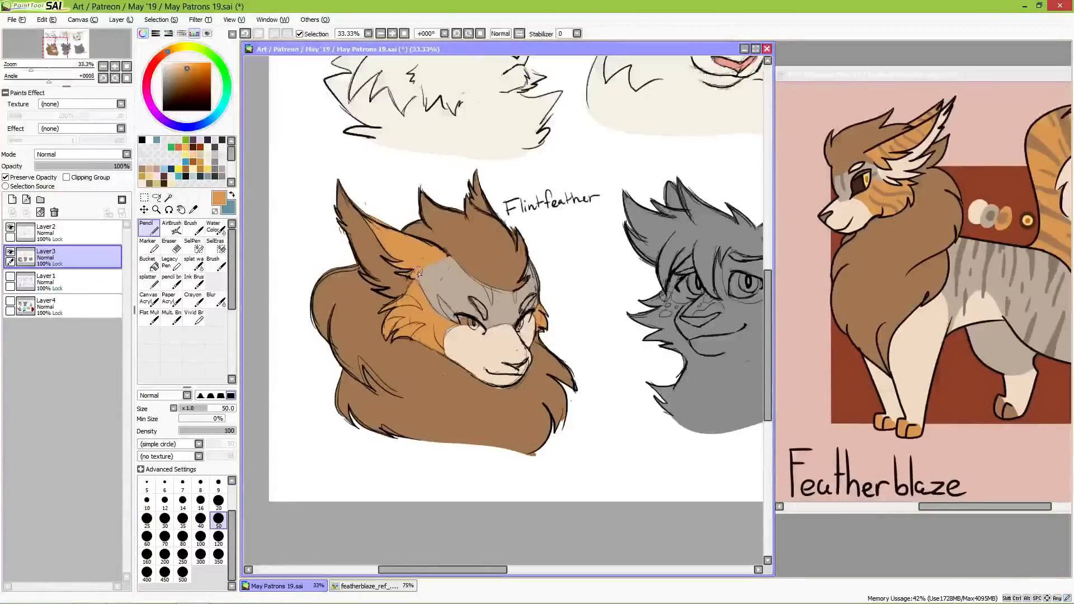
mouse_move(476, 172)
left_mouse_down()
mouse_move(490, 205)
mouse_move(475, 204)
mouse_move(498, 217)
left_mouse_up()
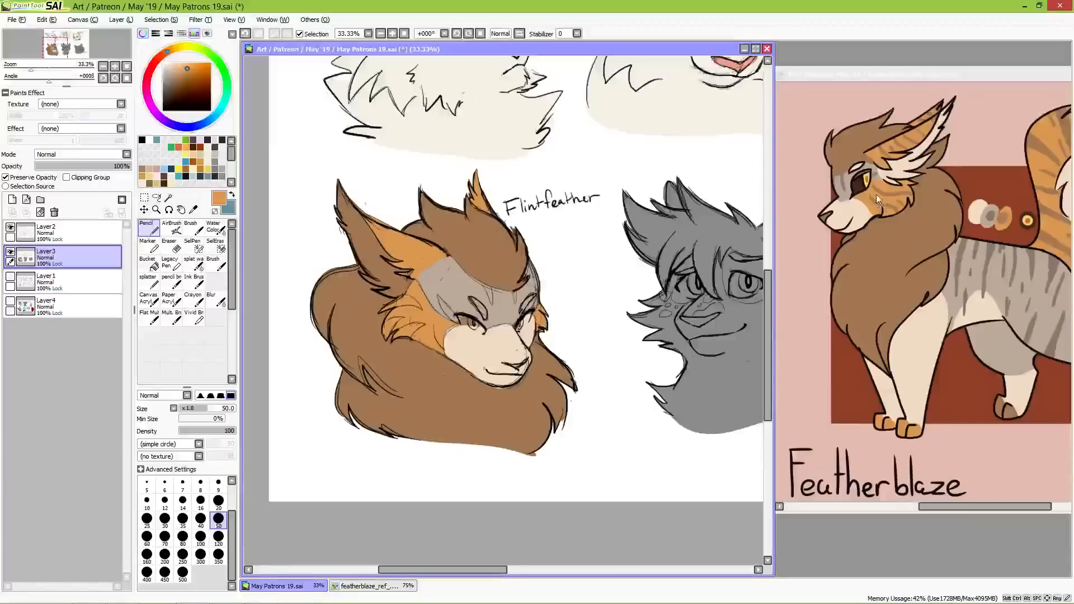
left_click(901, 166, "alt")
mouse_move(330, 222)
left_mouse_down()
mouse_move(345, 190)
mouse_move(380, 252)
mouse_move(355, 209)
mouse_move(397, 259)
mouse_move(377, 254)
mouse_move(352, 219)
mouse_move(376, 281)
mouse_move(361, 237)
mouse_move(388, 272)
mouse_move(408, 270)
mouse_move(380, 270)
mouse_move(384, 284)
mouse_move(363, 276)
mouse_move(407, 281)
left_mouse_up()
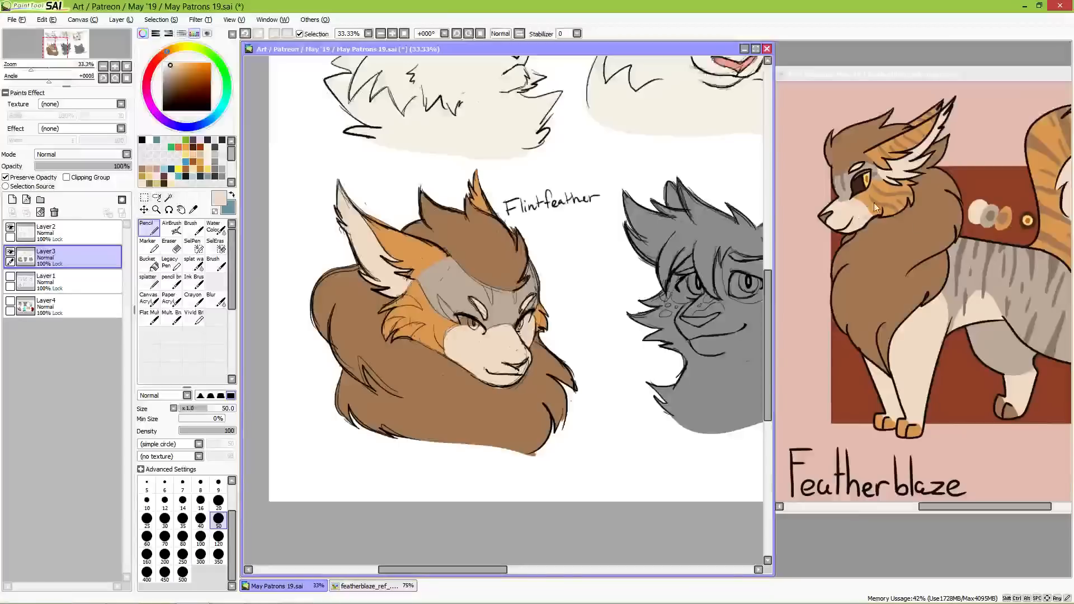
Step: Colour Flintfeather's eyes with the reference's dark brown, fill the irises with its yellow, and shade them with the orange of its round button
left_click(862, 182, "alt")
mouse_move(462, 317)
left_mouse_down()
mouse_move(485, 334)
mouse_move(528, 316)
mouse_move(520, 330)
mouse_move(526, 317)
left_mouse_up()
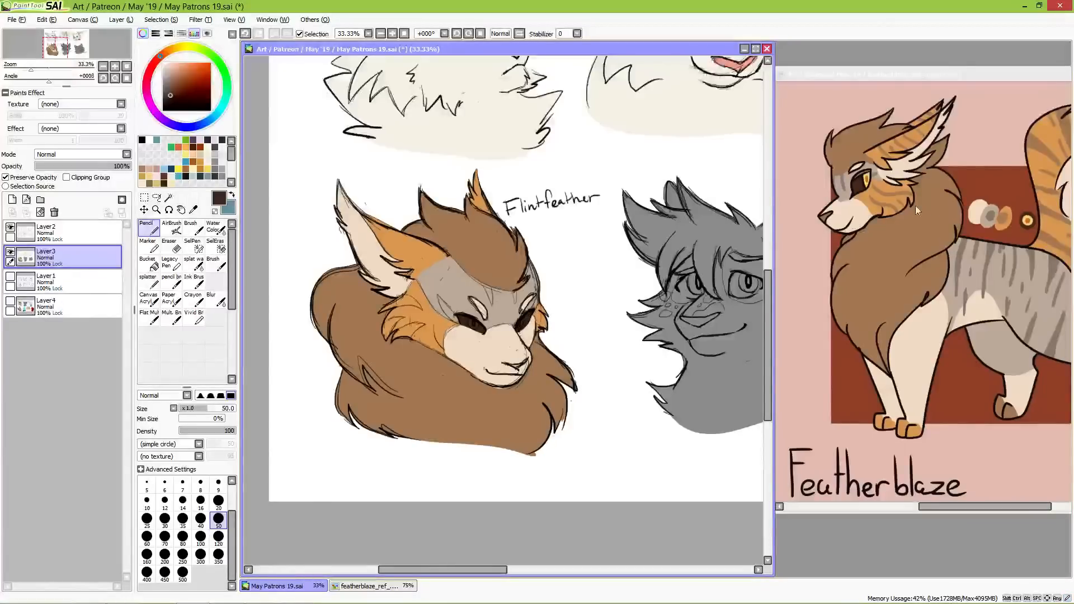
left_click(871, 172, "alt")
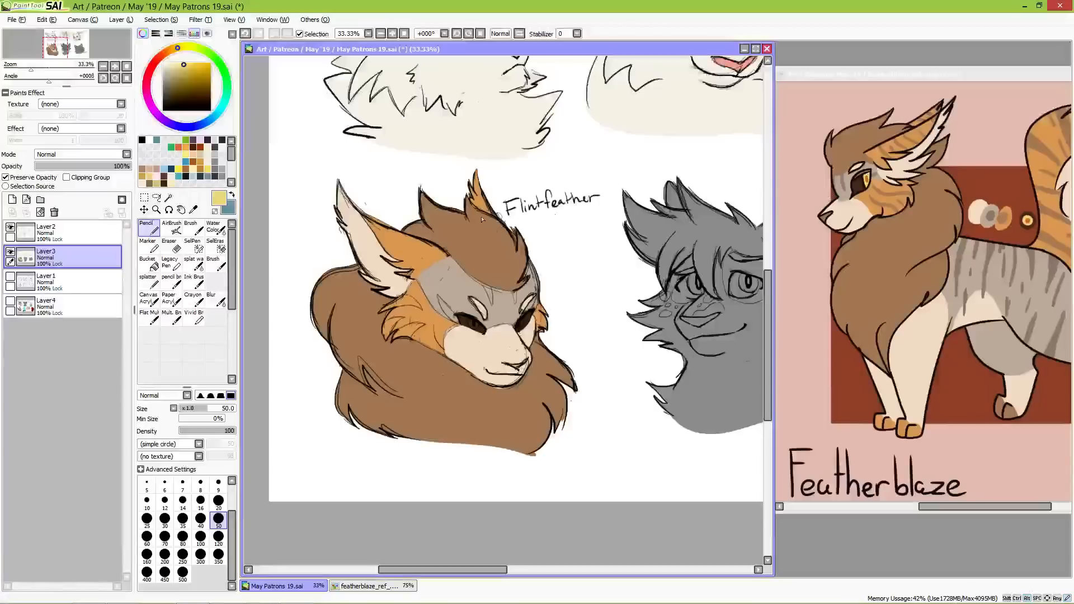
left_click_drag(472, 322, 520, 327)
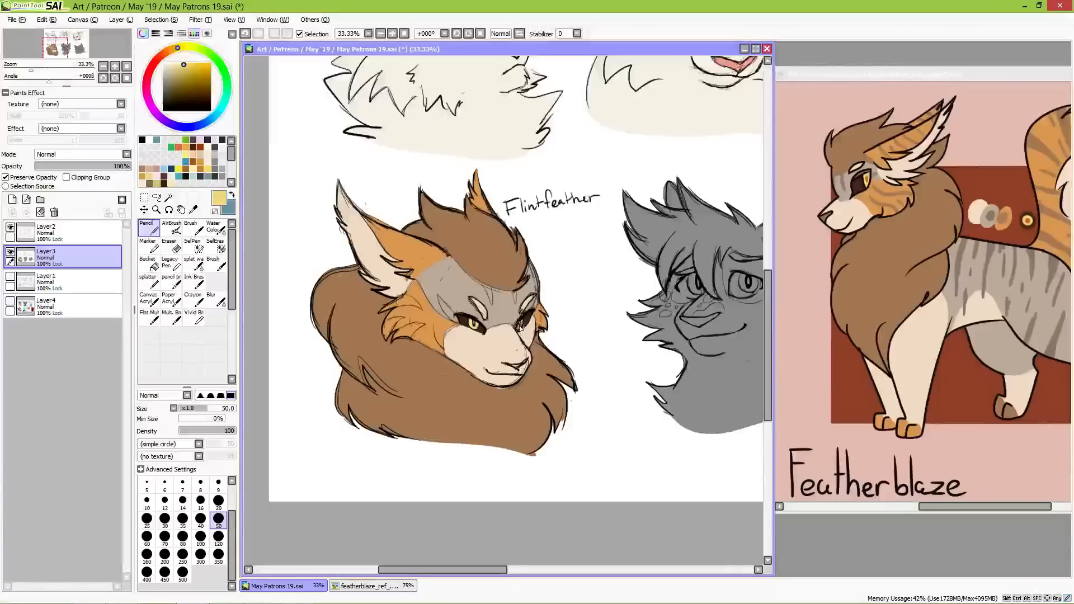
left_click(1027, 221, "alt")
left_click_drag(476, 326, 473, 320)
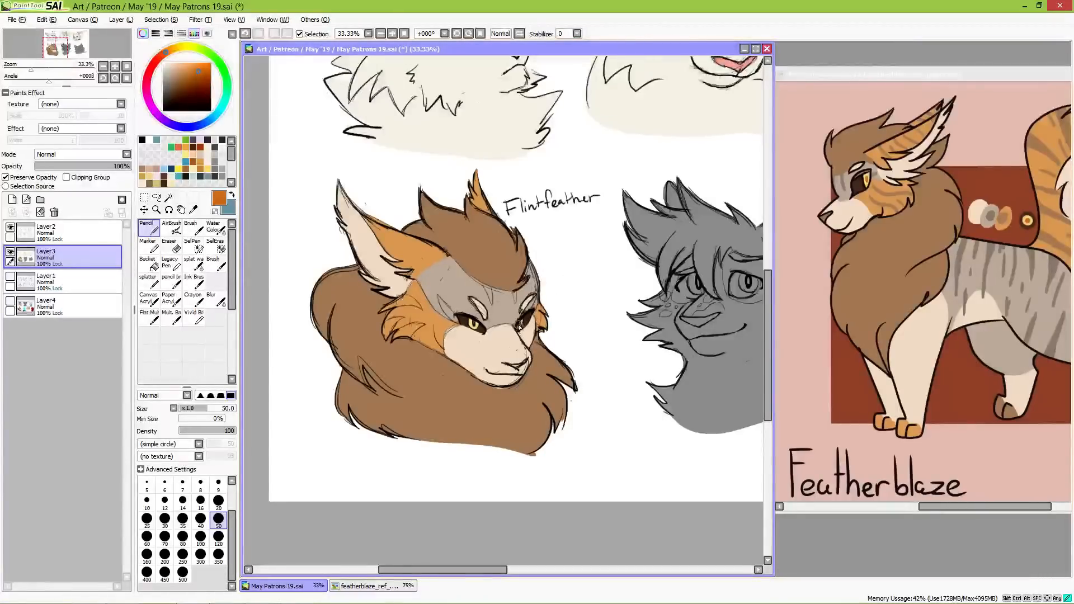
Step: Add darker grey stripes on Flintfeather's forehead and brown stripes on both orange cheeks
left_click(666, 306, "alt")
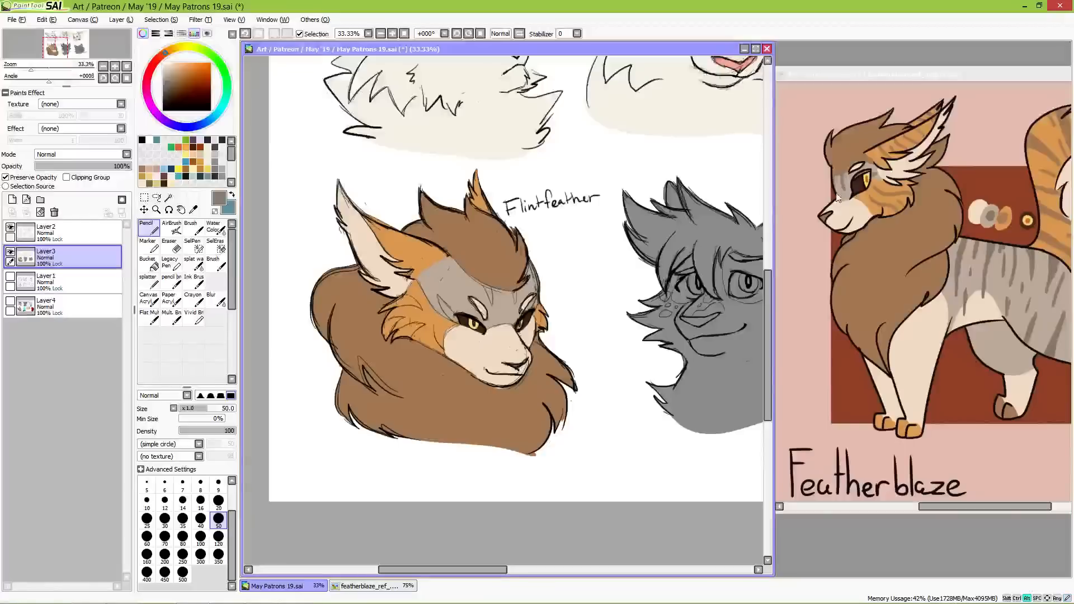
mouse_move(439, 295)
left_mouse_down()
mouse_move(454, 318)
mouse_move(441, 304)
mouse_move(447, 312)
mouse_move(487, 288)
mouse_move(491, 297)
mouse_move(485, 286)
mouse_move(493, 302)
mouse_move(515, 289)
mouse_move(515, 302)
left_mouse_up()
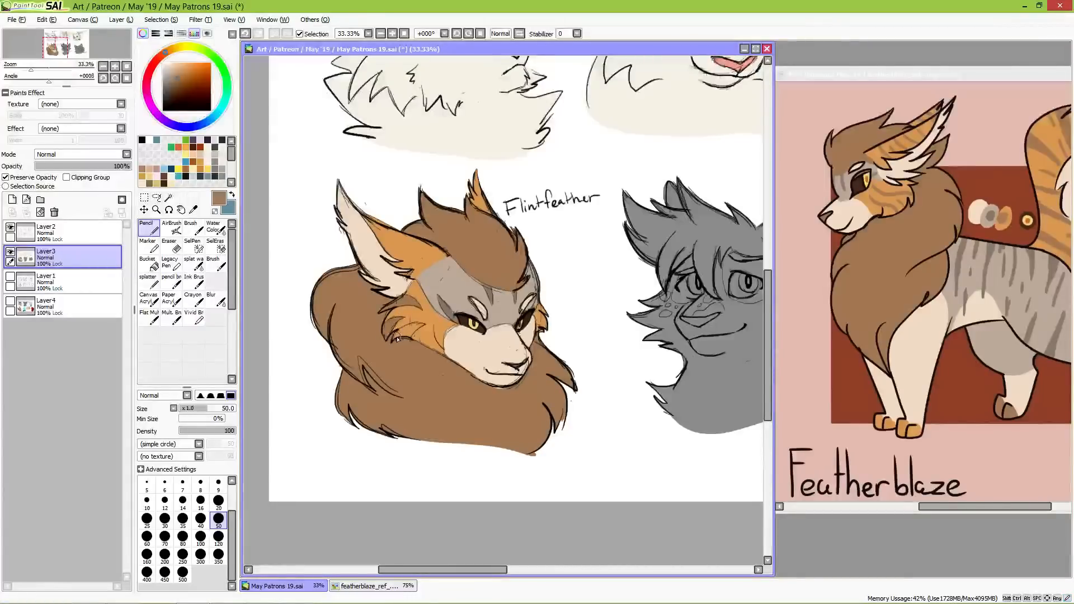
left_click_drag(396, 338, 425, 324)
left_click_drag(541, 326, 545, 315)
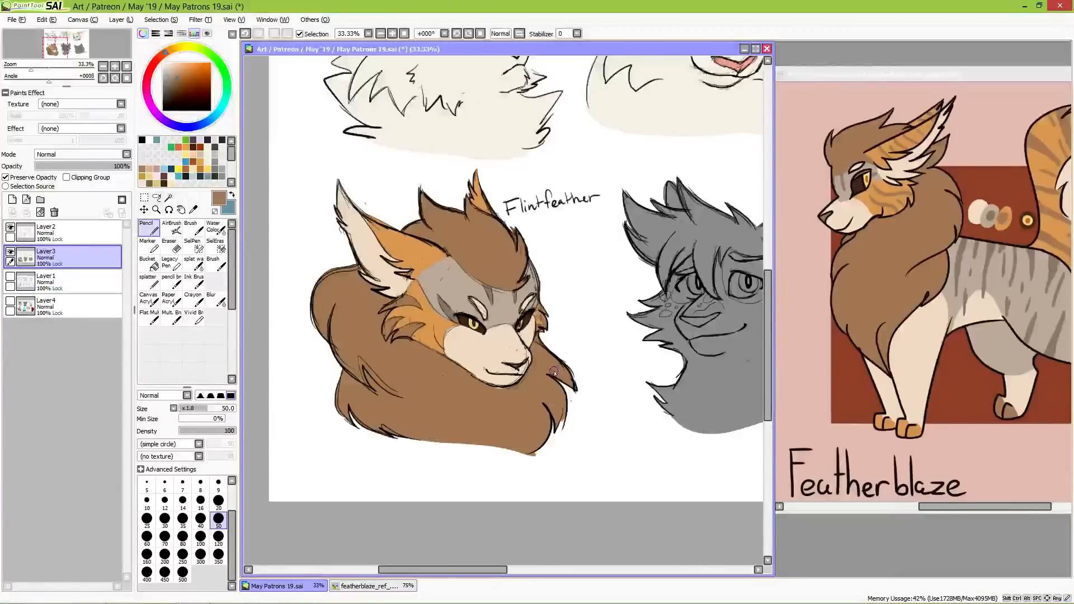
left_click_drag(551, 371, 508, 370)
Step: Add white highlights to both of Flintfeather's eyes on Layer2, with Preserve Opacity turned off
key("alt")
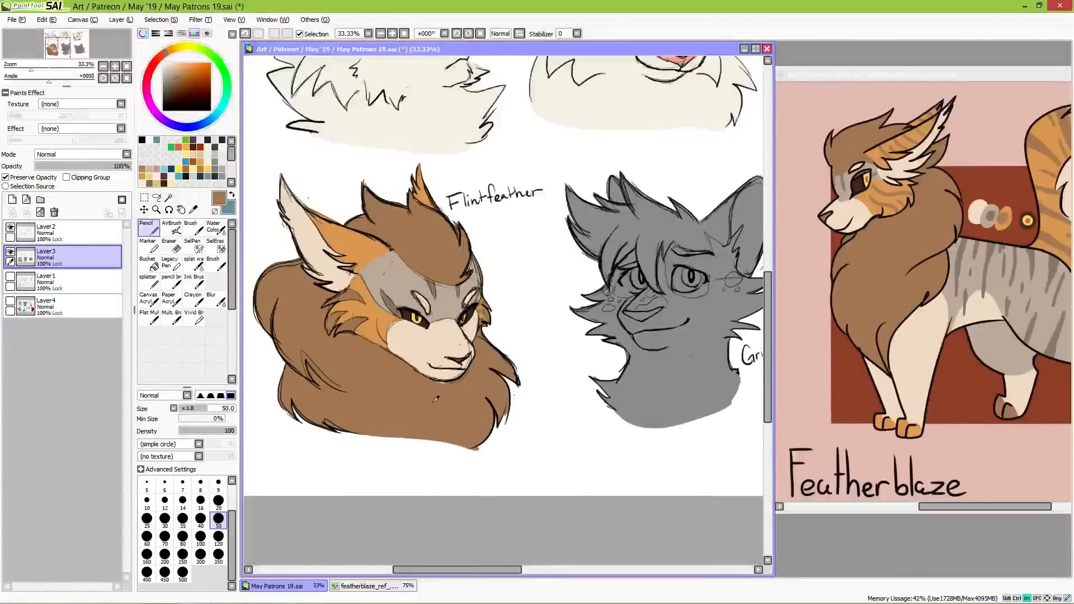
left_click(445, 386, "alt")
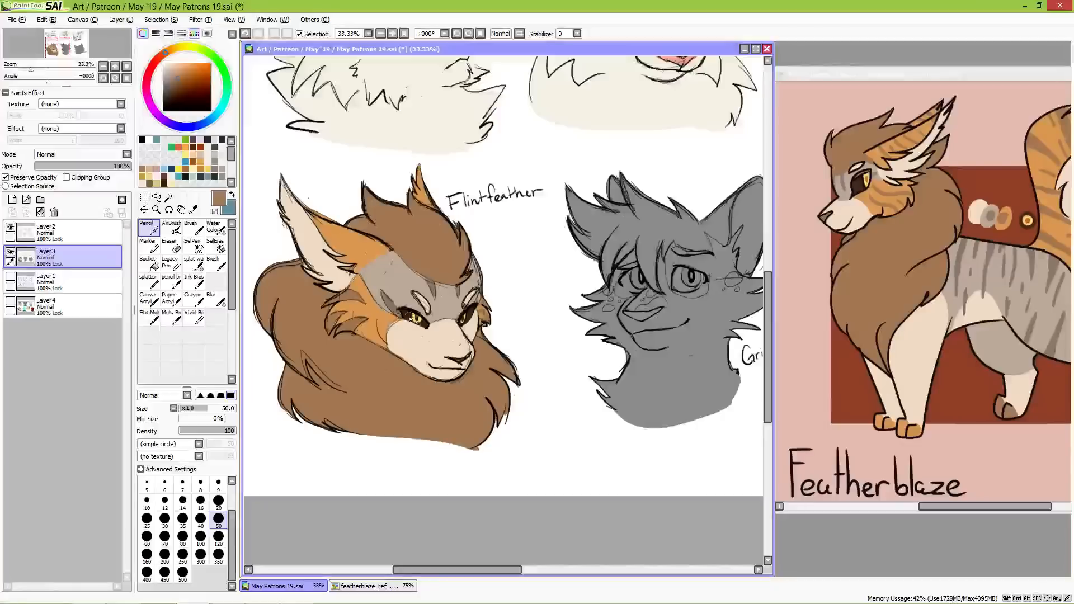
left_click(163, 63)
left_click(69, 235)
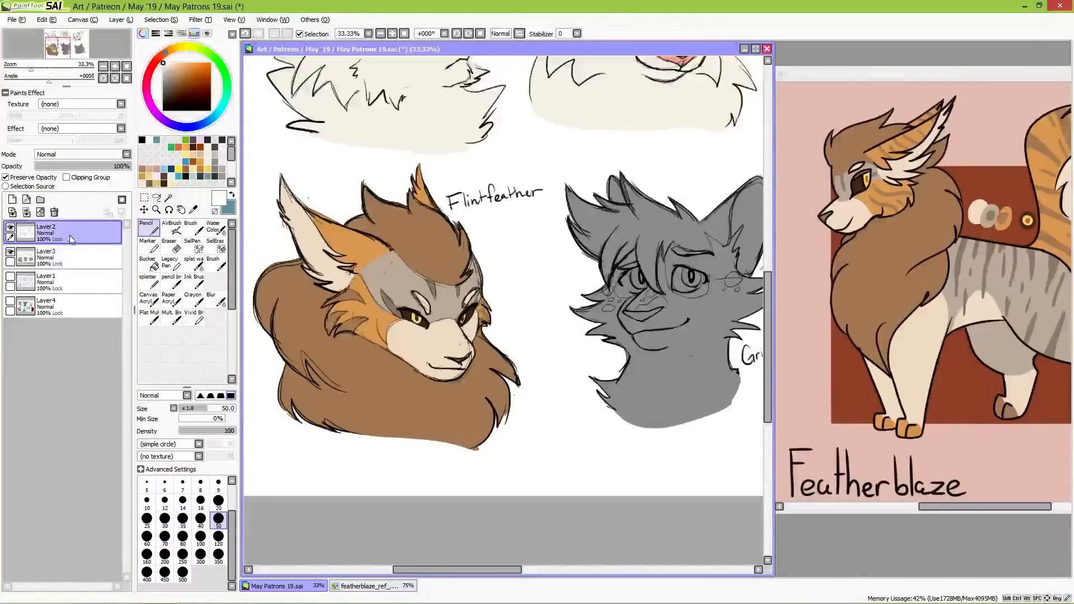
left_click(25, 178)
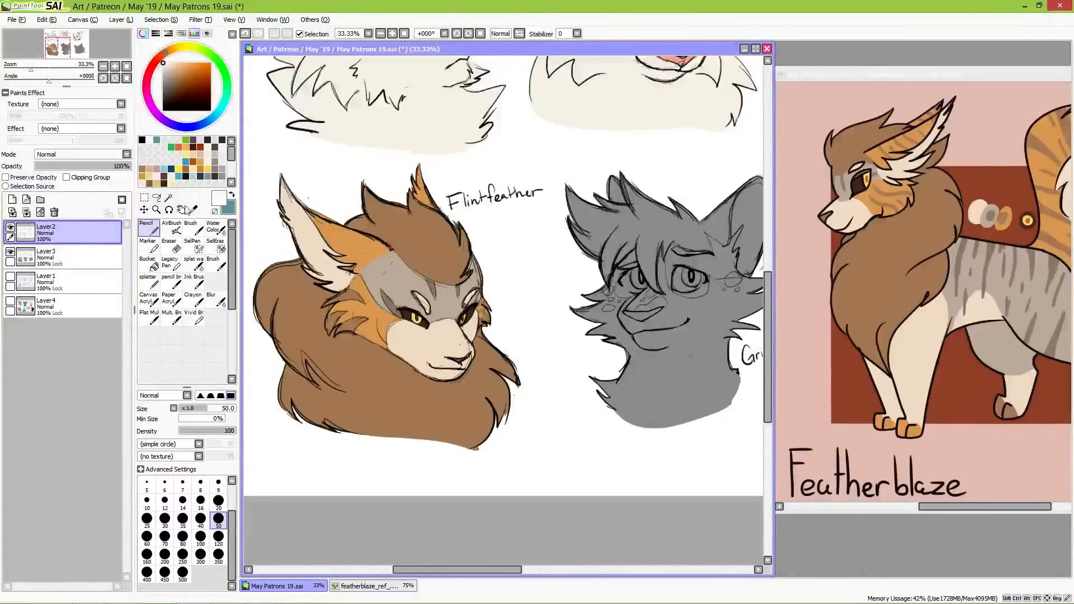
left_click(413, 317)
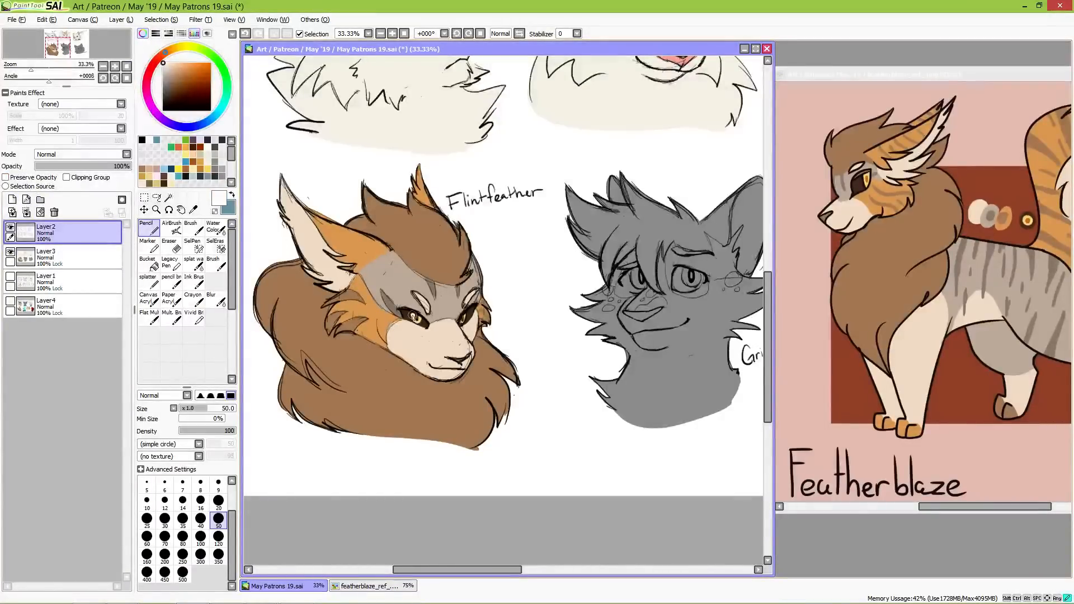
left_click(466, 318)
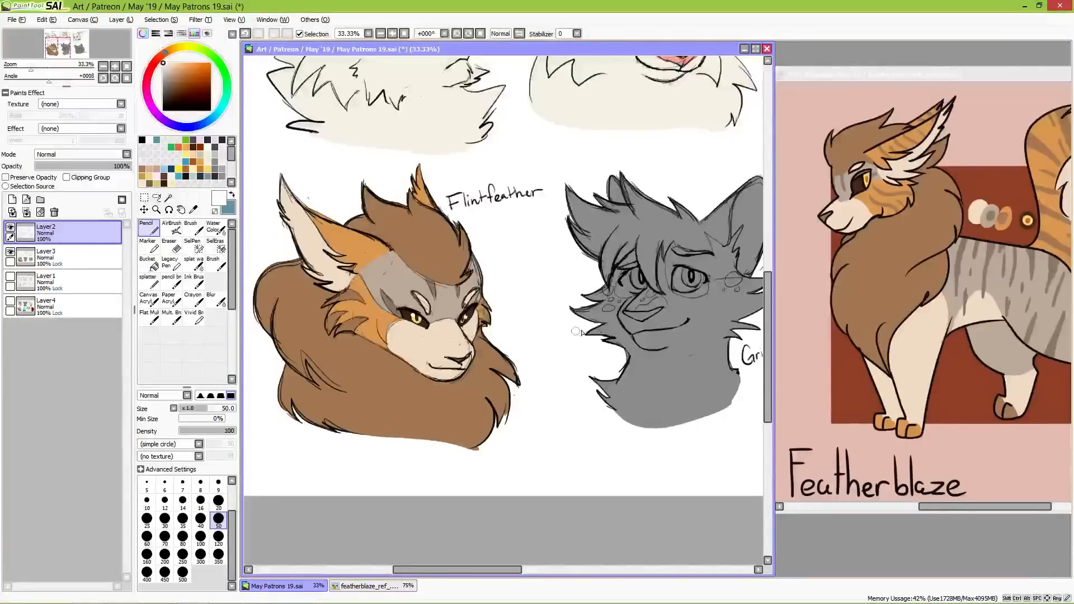
Step: Close the Featherblaze reference, open Berry.png from the May '19 folder beside Grizzleteeth's grey bust, and take up the colour picker
left_click_drag(610, 349, 442, 333)
left_click_drag(1006, 76, 619, 93)
left_click(817, 93)
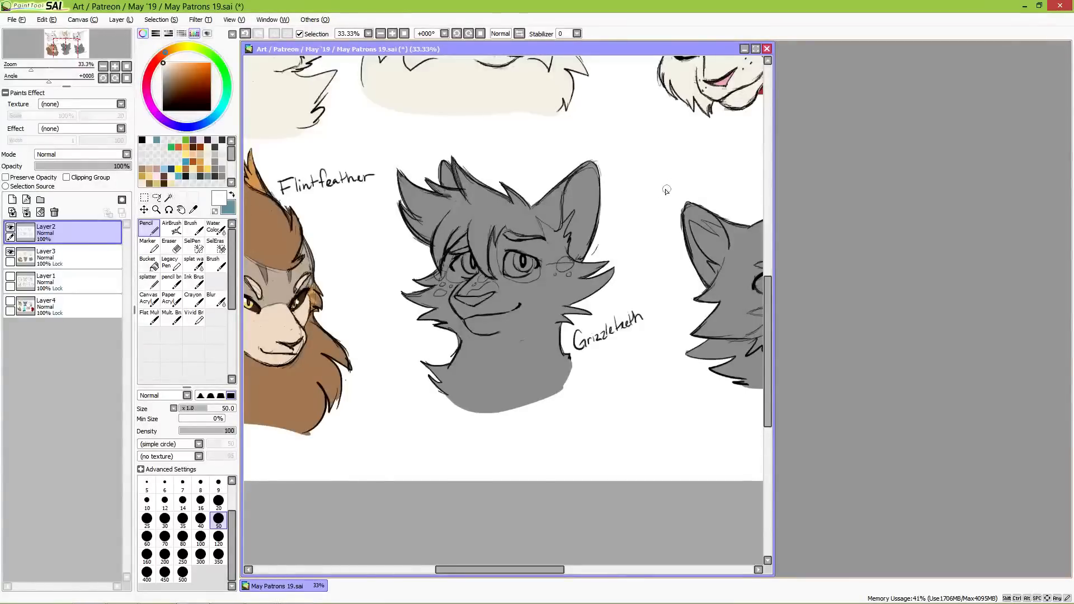
left_click(16, 19)
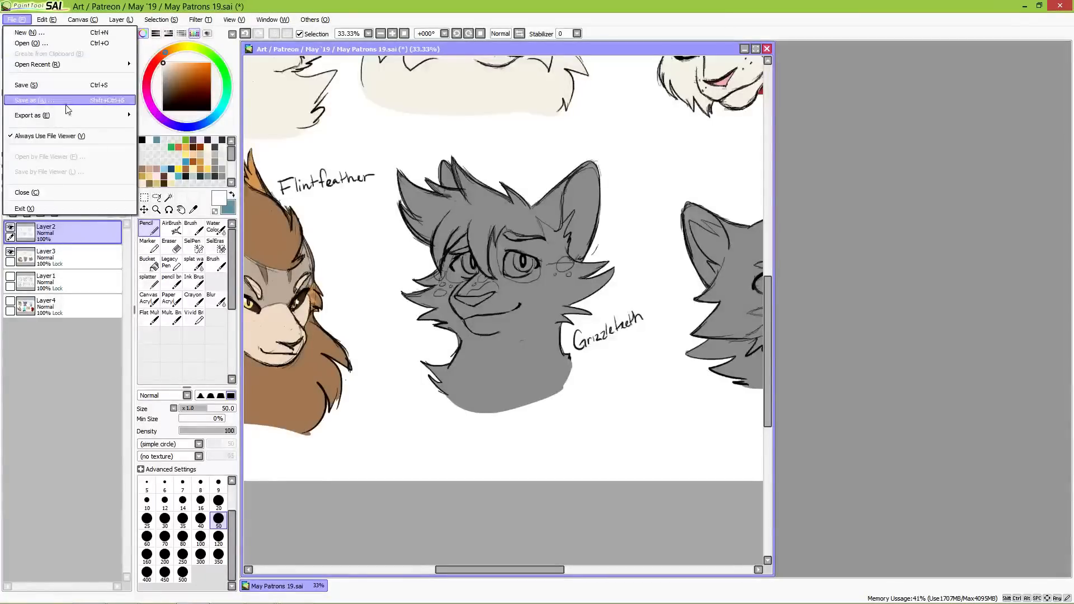
left_click(57, 45)
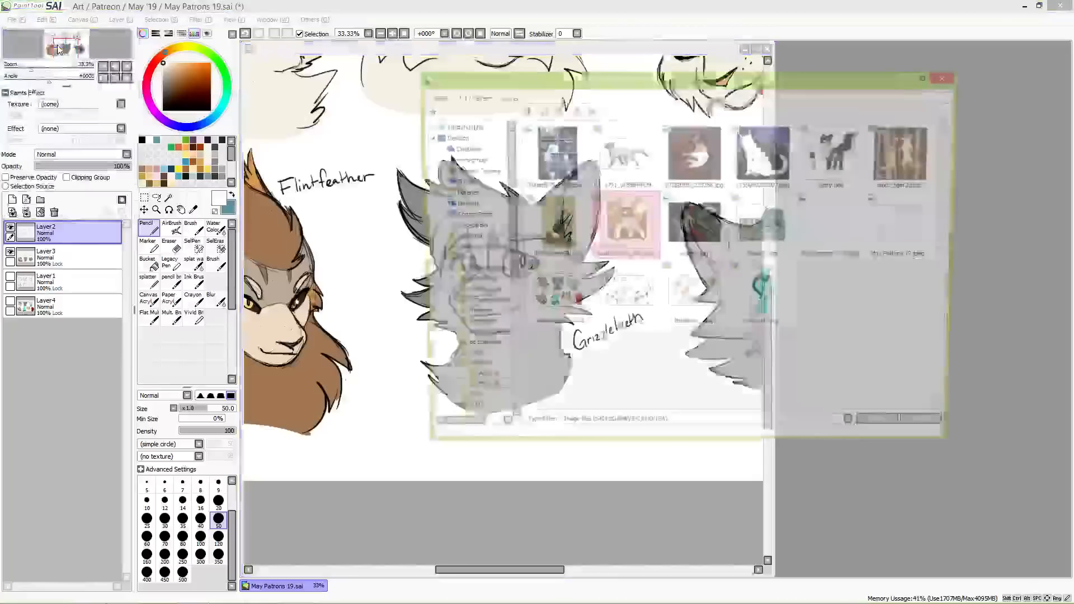
double_click(845, 156)
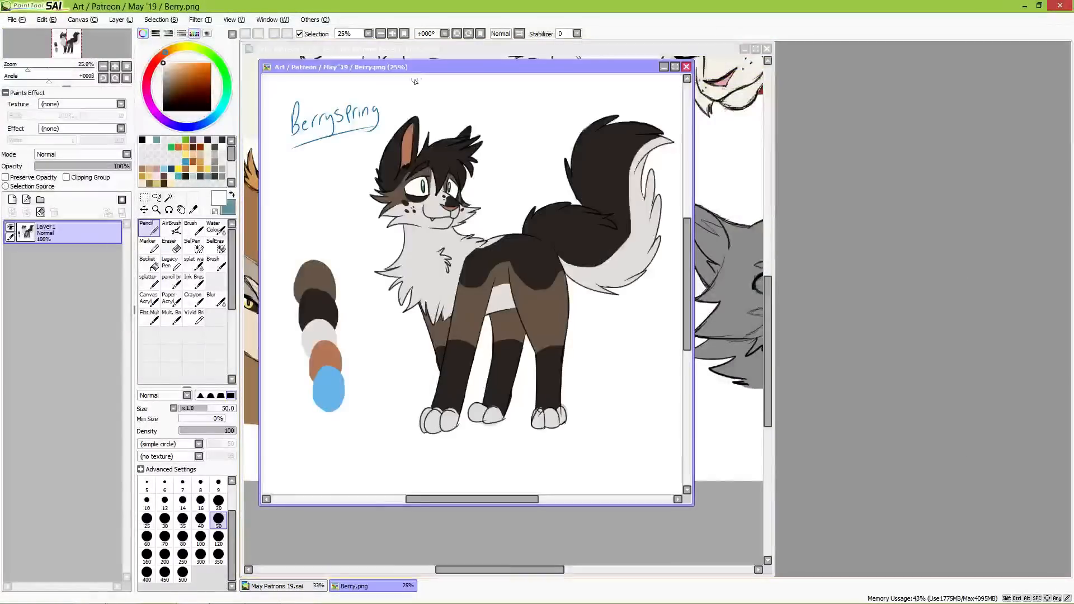
left_click_drag(568, 108, 849, 84)
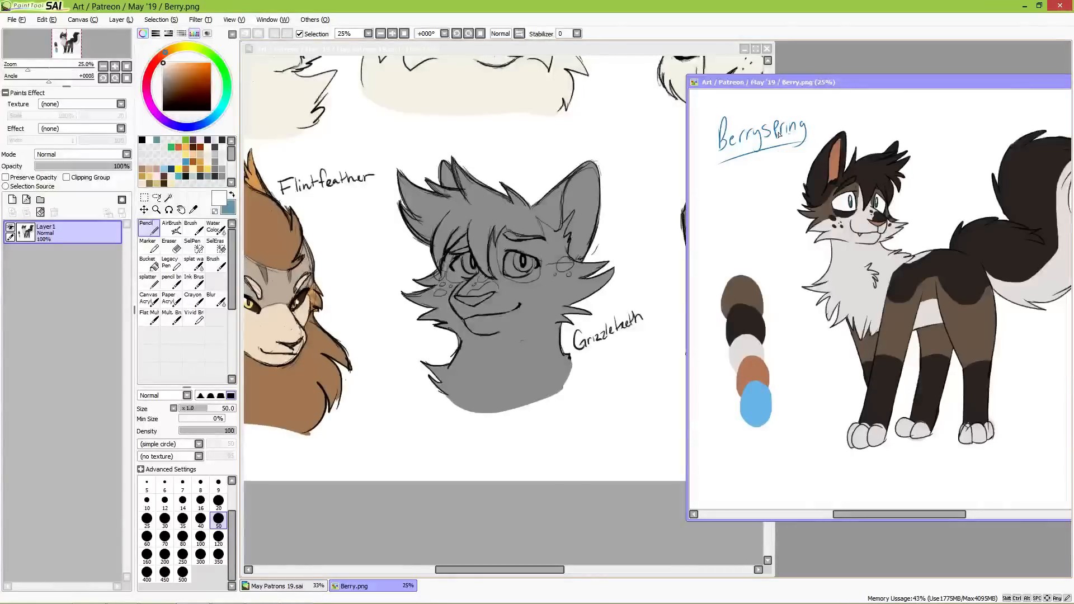
left_click(197, 210)
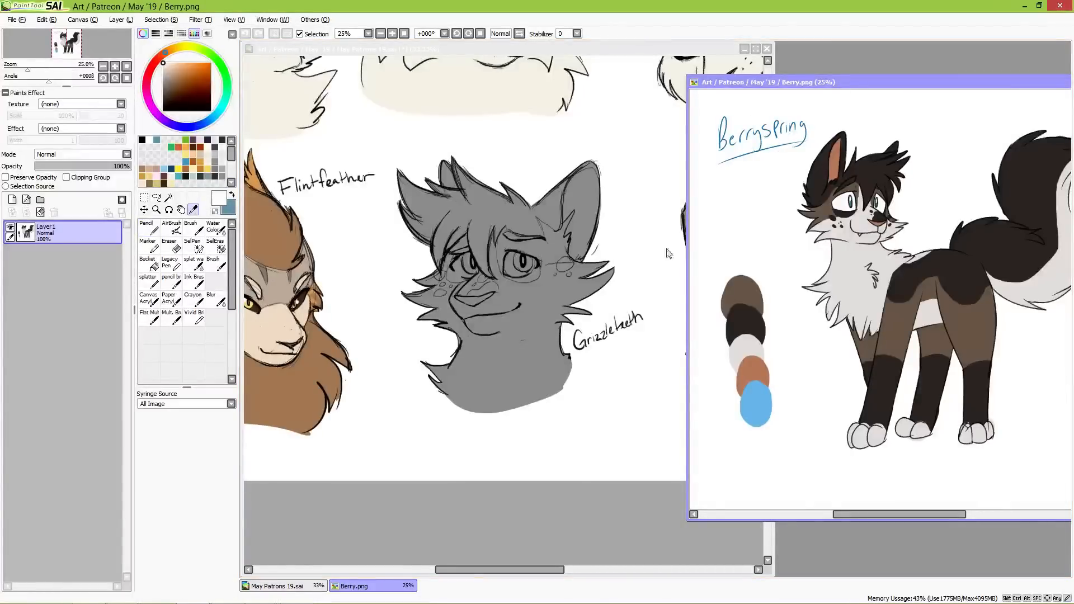
Step: Fill Grizzleteeth's whole bust on Layer3 with the light grey of the reference's chest, using the Pencil at size 350
left_click(854, 261)
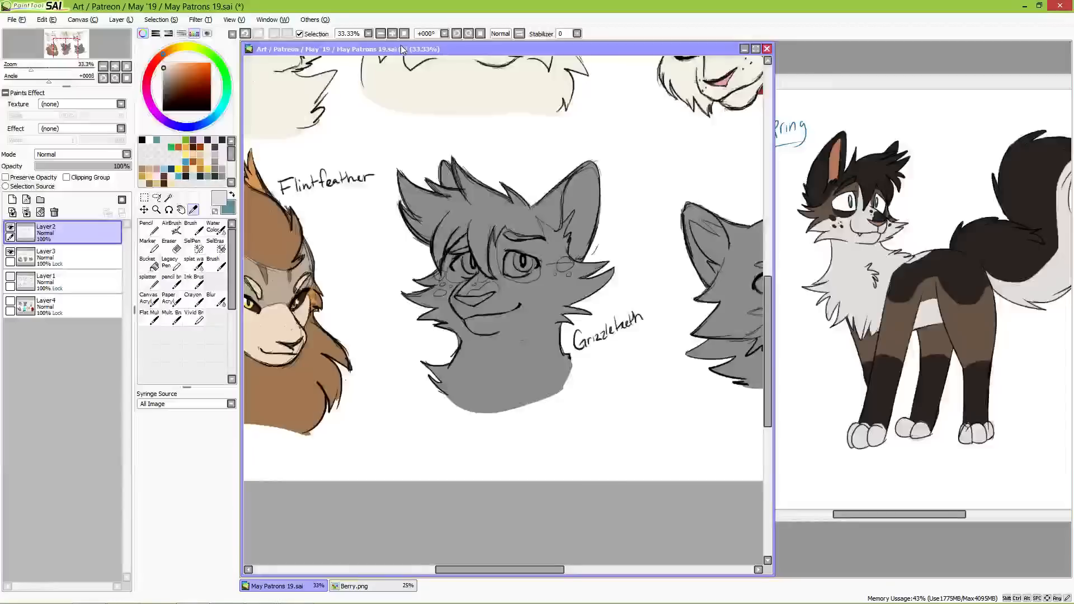
left_click(97, 260)
left_click(148, 226)
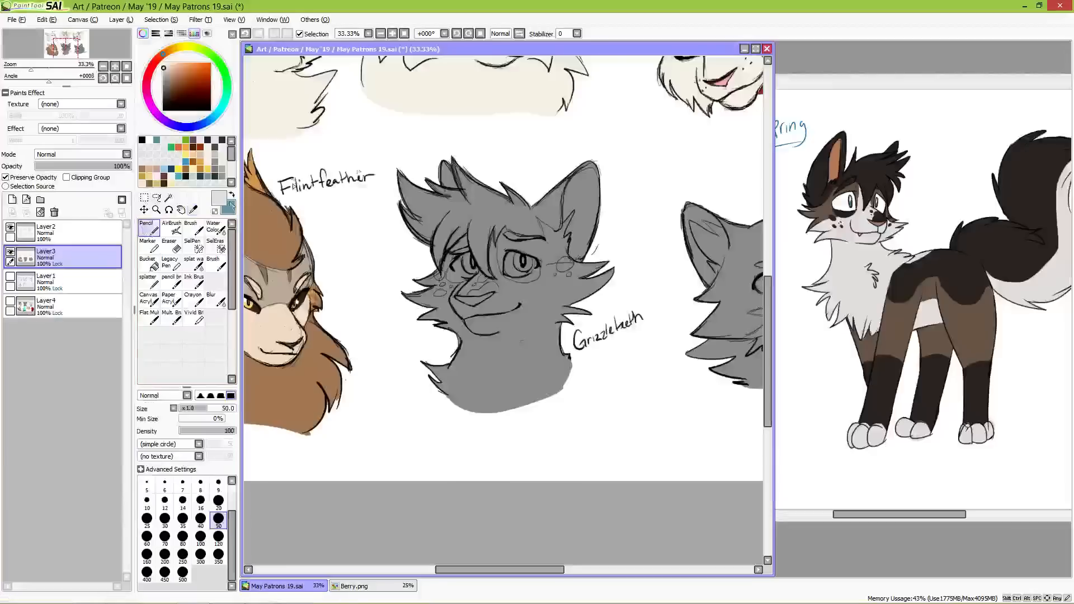
left_click(218, 556)
mouse_move(411, 252)
left_mouse_down()
mouse_move(431, 185)
mouse_move(468, 271)
mouse_move(498, 229)
mouse_move(584, 255)
mouse_move(582, 325)
mouse_move(538, 386)
mouse_move(425, 291)
mouse_move(500, 366)
left_mouse_up()
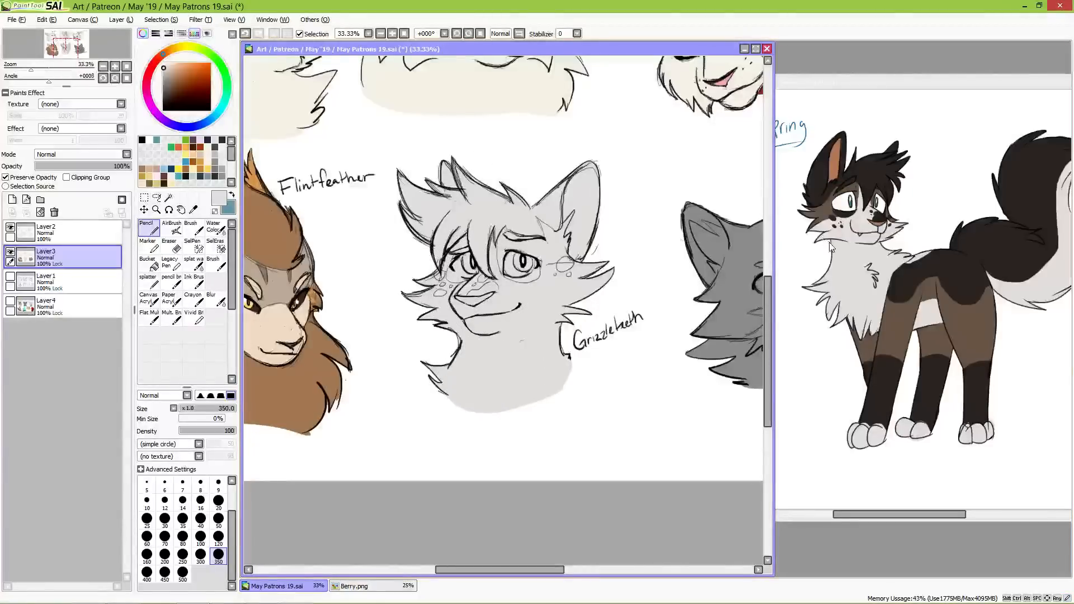
Step: Paint the reference's brown around both of Grizzleteeth's eyes and across the brow, using the Pencil at size 50
left_click(821, 214, "alt")
key("bracketleft")
key("bracketleft")
key("bracketleft")
key("bracketleft")
key("bracketleft")
key("bracketleft")
key("bracketleft")
key("bracketleft")
key("bracketleft")
key("bracketleft")
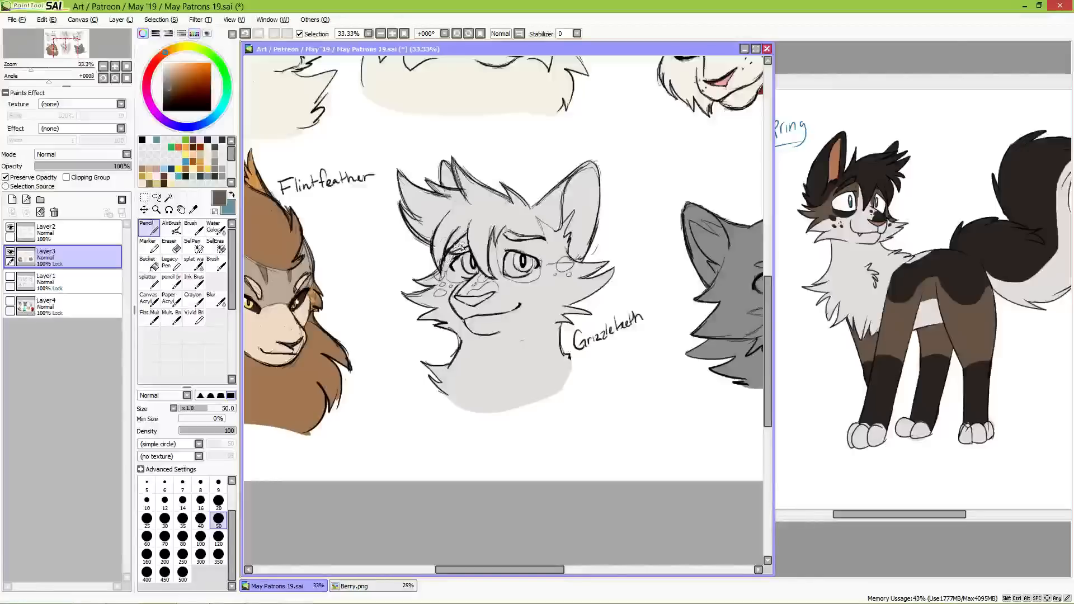
left_click_drag(442, 273, 461, 254)
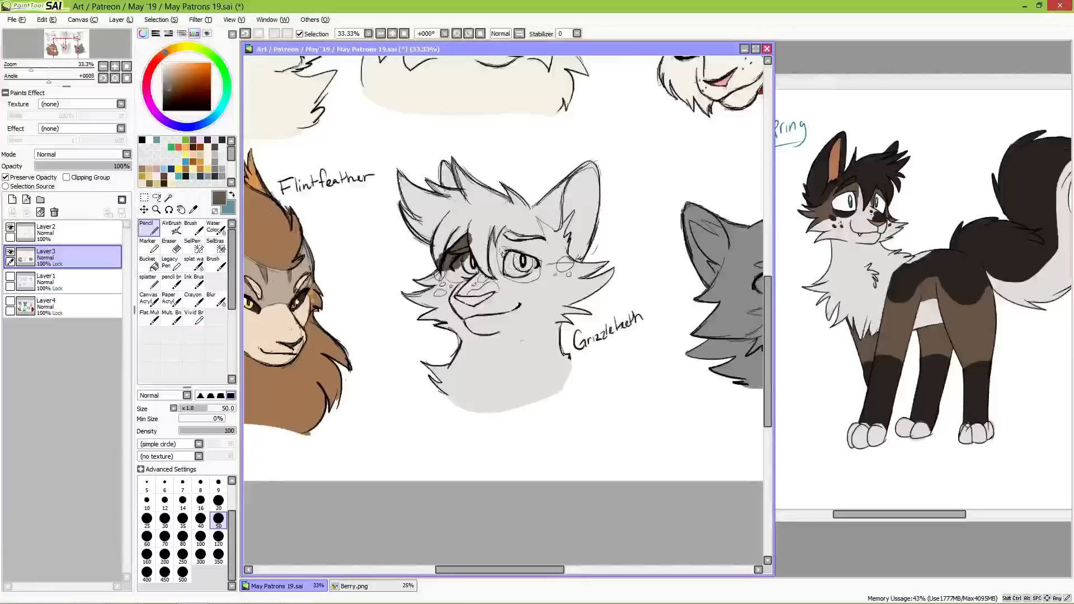
mouse_move(504, 251)
left_mouse_down()
mouse_move(524, 228)
mouse_move(529, 246)
mouse_move(535, 236)
mouse_move(551, 246)
mouse_move(518, 263)
mouse_move(576, 260)
left_mouse_up()
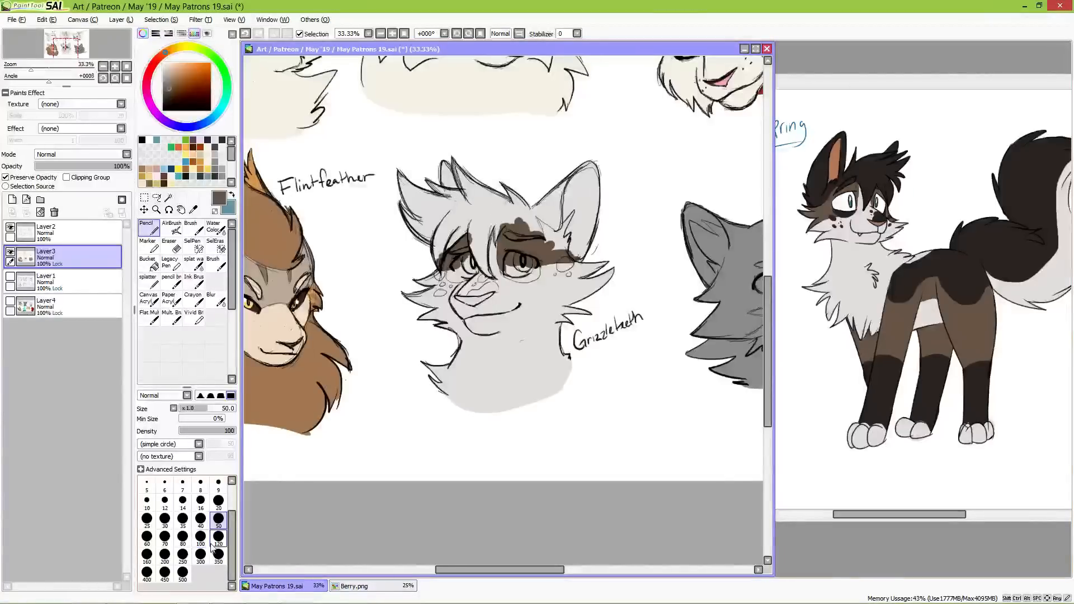
Step: Colour Grizzleteeth's hair tuft with the reference's near-black fur colour, using the Pencil at size 70
left_click(164, 536)
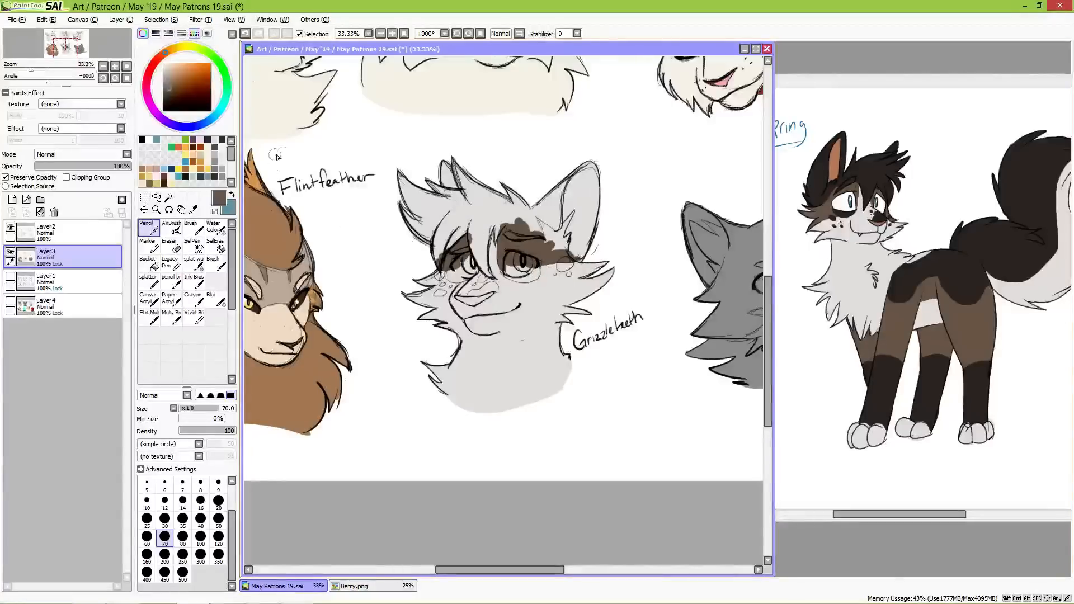
left_click(871, 177, "alt")
mouse_move(427, 202)
left_mouse_down()
mouse_move(406, 193)
mouse_move(408, 218)
mouse_move(445, 168)
mouse_move(464, 184)
mouse_move(428, 243)
mouse_move(439, 270)
mouse_move(442, 240)
mouse_move(464, 216)
mouse_move(442, 251)
mouse_move(475, 201)
mouse_move(454, 221)
mouse_move(487, 213)
mouse_move(472, 235)
mouse_move(492, 278)
mouse_move(479, 224)
mouse_move(482, 268)
mouse_move(500, 202)
mouse_move(509, 193)
mouse_move(517, 203)
mouse_move(492, 240)
mouse_move(495, 219)
mouse_move(491, 247)
mouse_move(520, 213)
mouse_move(501, 221)
mouse_move(529, 209)
left_mouse_up()
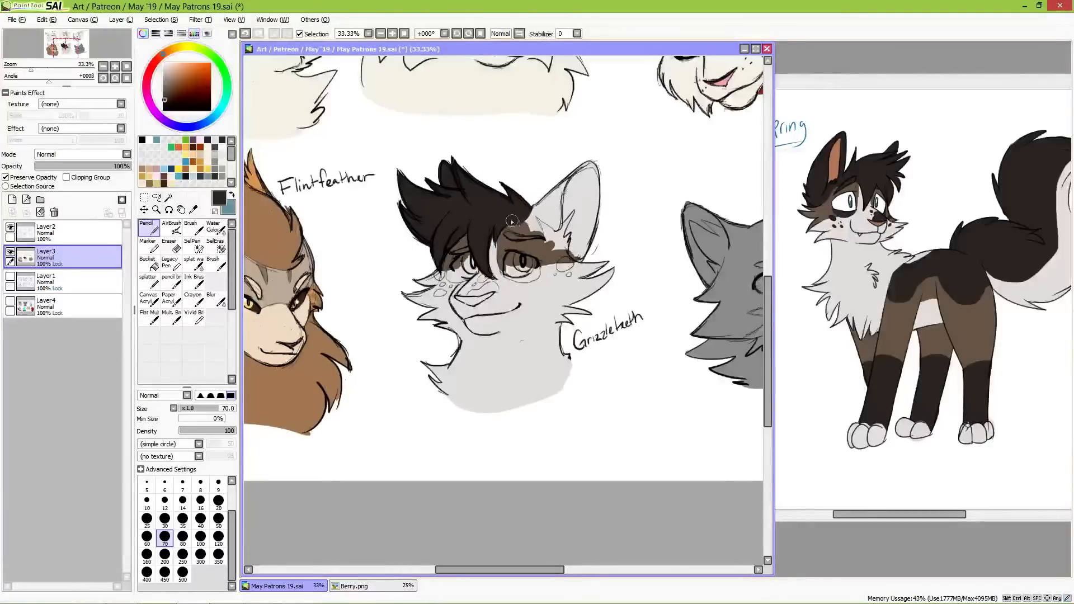
mouse_move(510, 232)
left_mouse_down()
mouse_move(535, 232)
mouse_move(523, 224)
mouse_move(532, 211)
mouse_move(539, 232)
mouse_move(534, 217)
left_mouse_up()
Step: Pick up the brow's brown again and extend the patch over the temple to the base of Grizzleteeth's large ear
key("x")
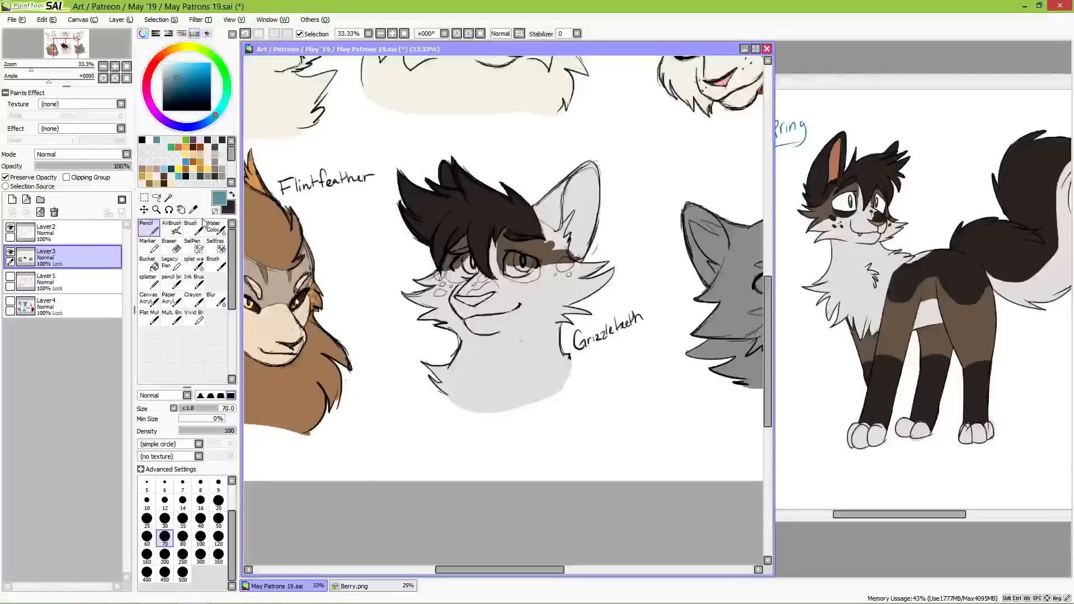
key("alt")
left_click(539, 250, "alt")
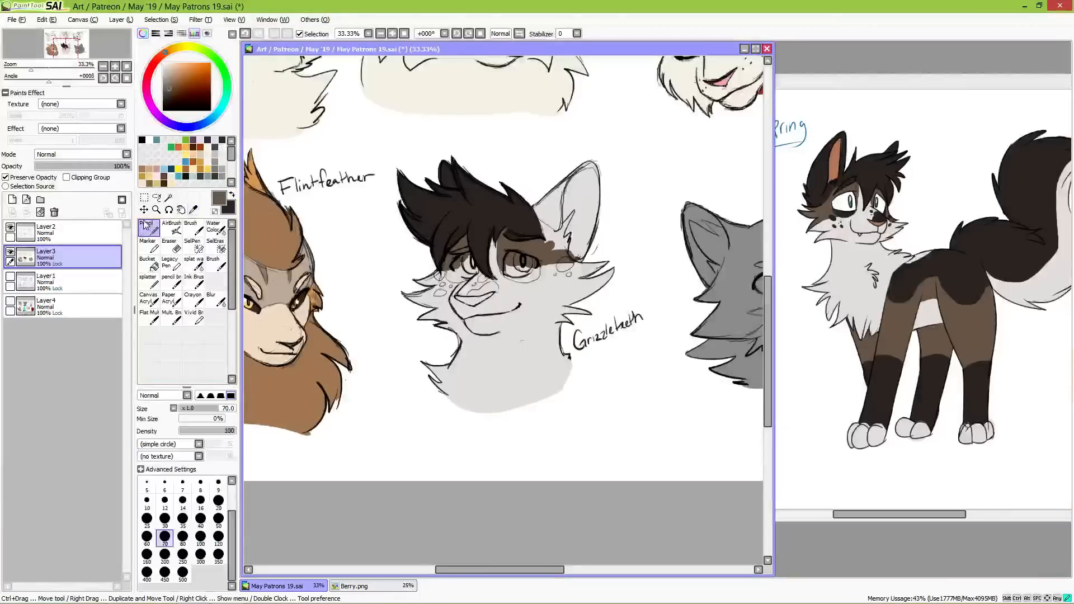
mouse_move(545, 252)
left_mouse_down()
mouse_move(540, 221)
mouse_move(562, 249)
mouse_move(557, 242)
mouse_move(576, 239)
mouse_move(570, 211)
mouse_move(576, 238)
left_mouse_up()
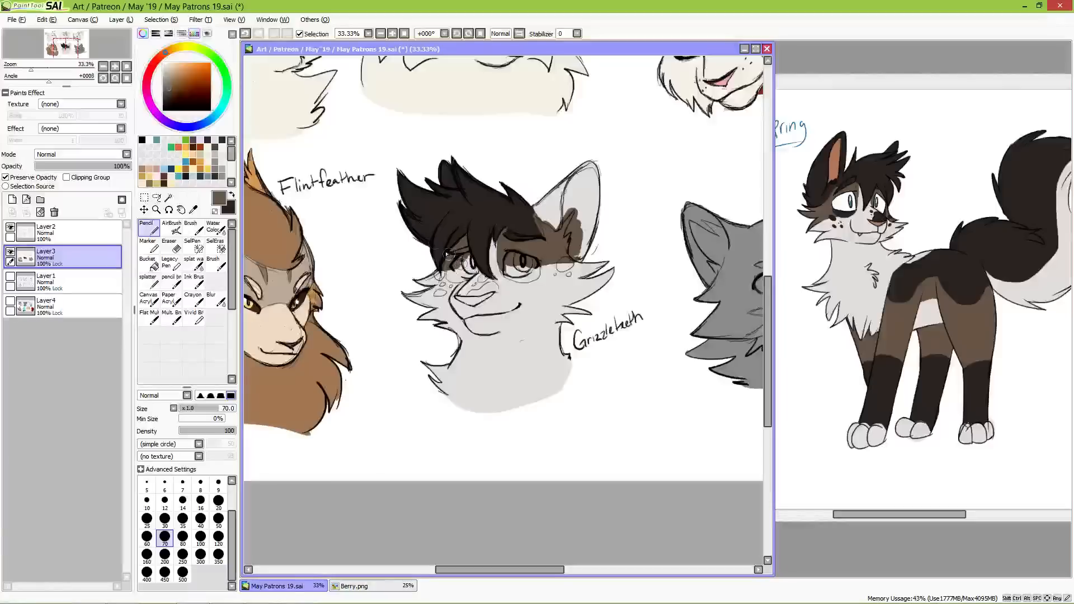
Step: Paint the outer edge and base tuft of Grizzleteeth's large ear in the near-black fur colour
left_click(232, 194)
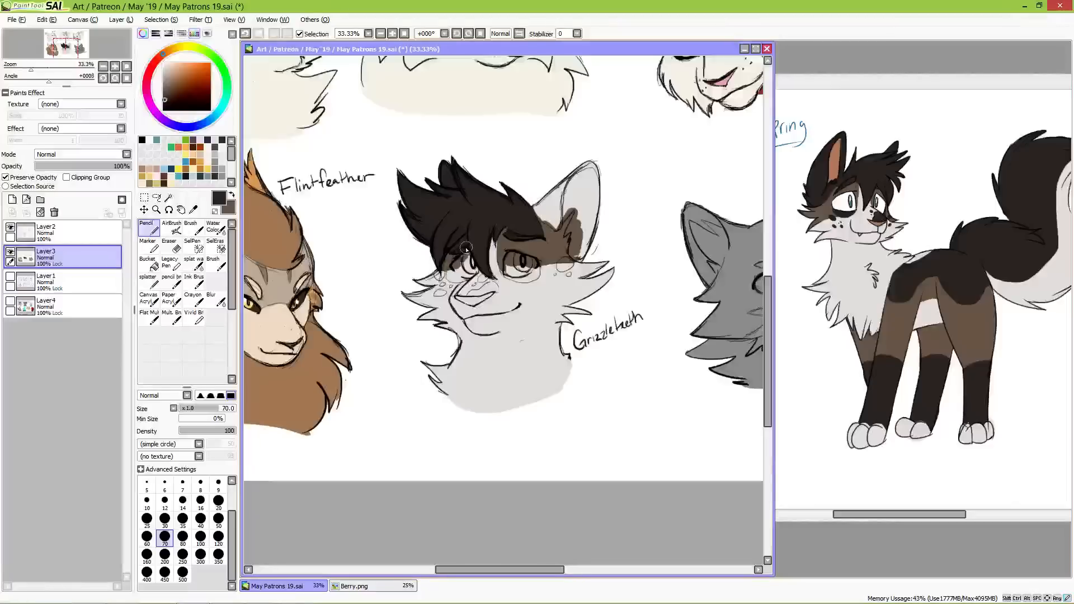
mouse_move(541, 216)
left_mouse_down()
mouse_move(543, 191)
mouse_move(555, 212)
mouse_move(555, 188)
mouse_move(558, 223)
mouse_move(563, 173)
mouse_move(559, 206)
mouse_move(575, 161)
mouse_move(557, 205)
mouse_move(574, 180)
left_mouse_up()
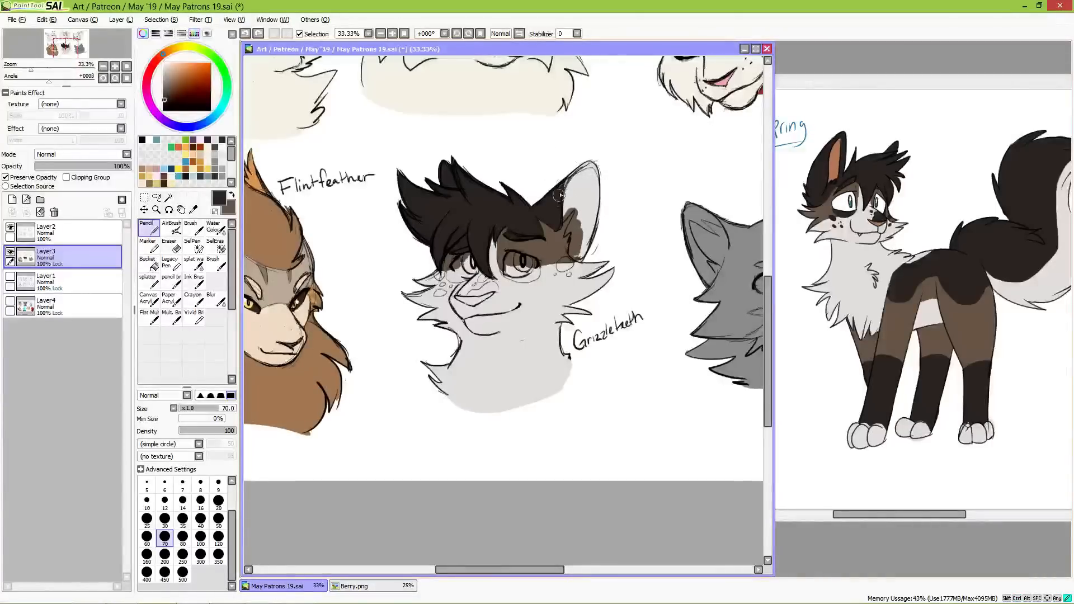
left_click_drag(574, 170, 557, 198)
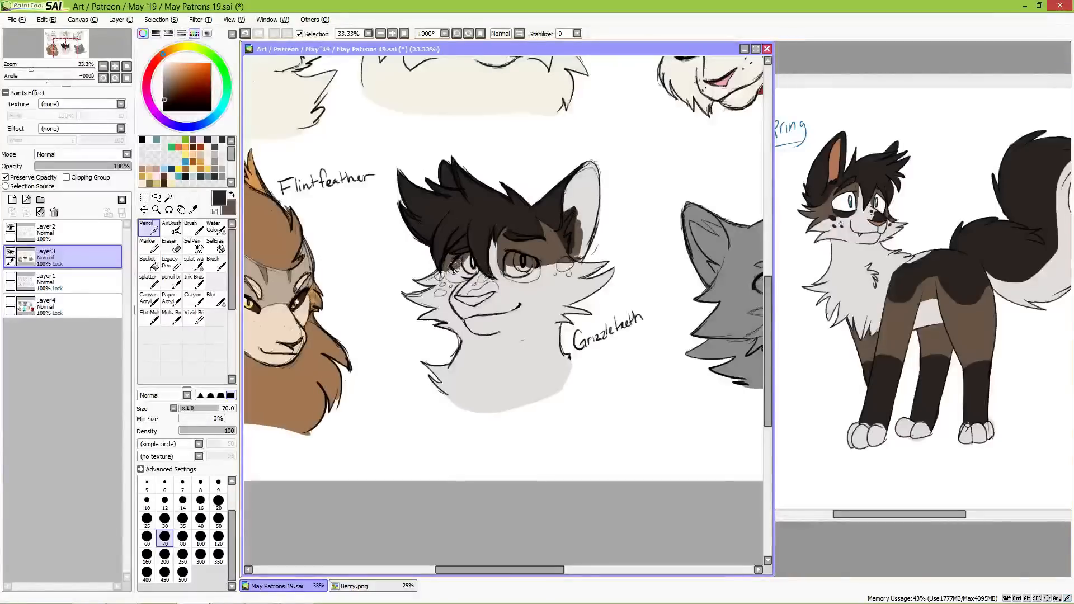
Step: Paint Grizzleteeth's dark eye rims, muzzle patch and the spots on both cheeks in the near-black colour
mouse_move(452, 275)
left_mouse_down()
mouse_move(499, 268)
mouse_move(537, 273)
left_mouse_up()
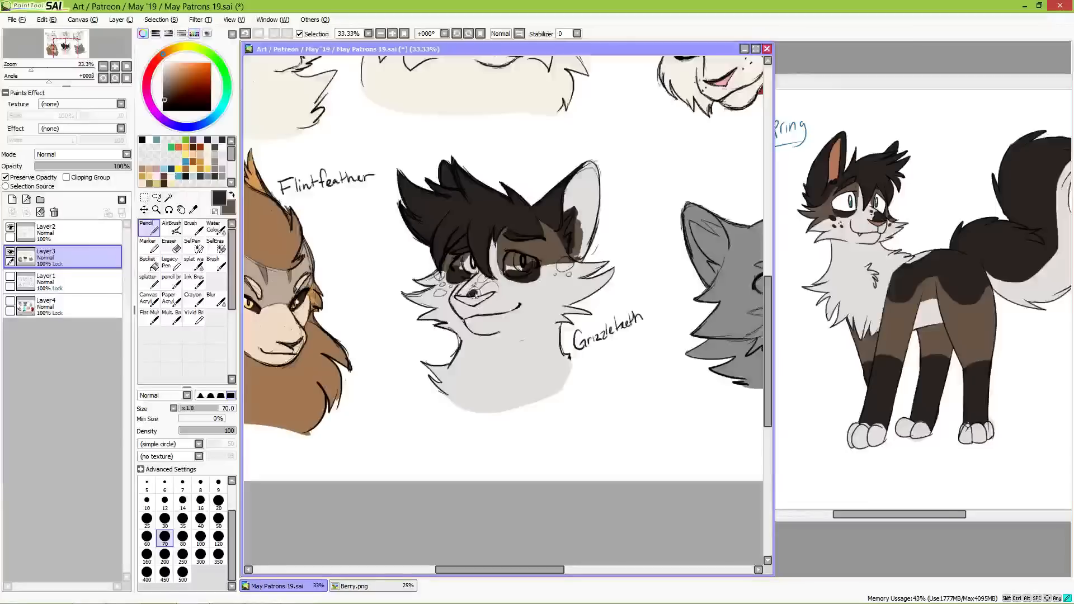
mouse_move(483, 293)
left_mouse_down()
mouse_move(495, 288)
mouse_move(479, 288)
mouse_move(487, 276)
mouse_move(437, 275)
mouse_move(449, 292)
mouse_move(437, 296)
left_mouse_up()
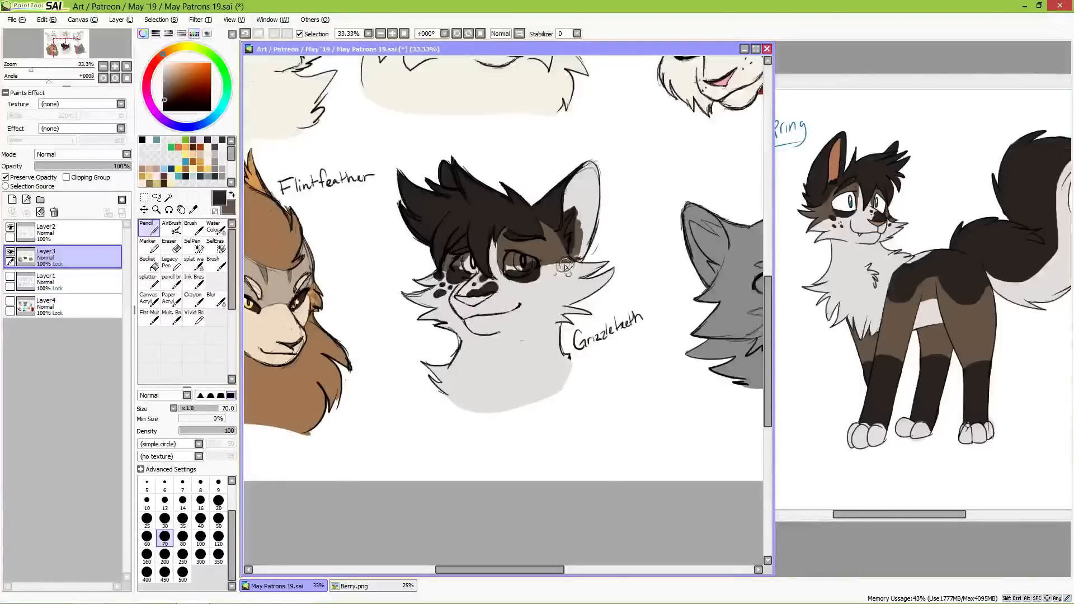
left_click_drag(564, 264, 569, 263)
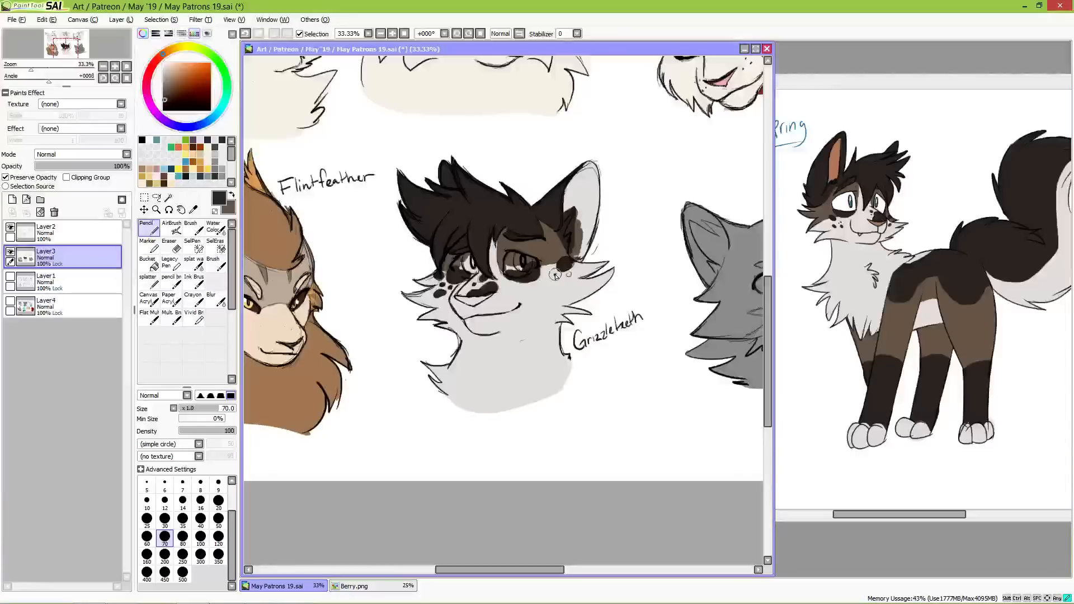
left_click(556, 275)
left_click(569, 275)
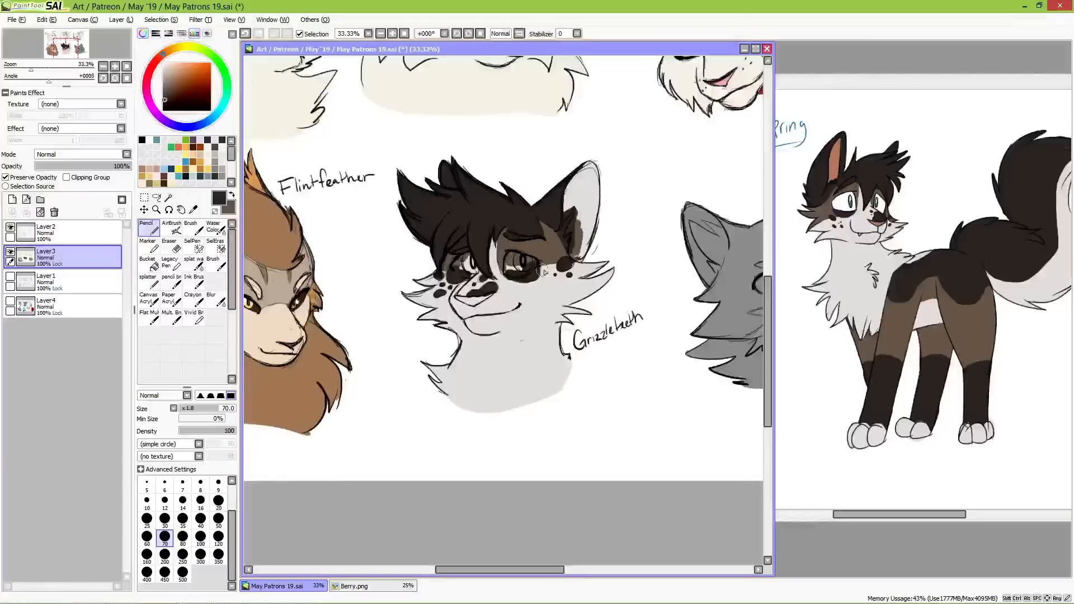
Step: Fill the insides of both of Grizzleteeth's ears with the reference's reddish-brown inner ear colour
left_click(834, 162, "alt")
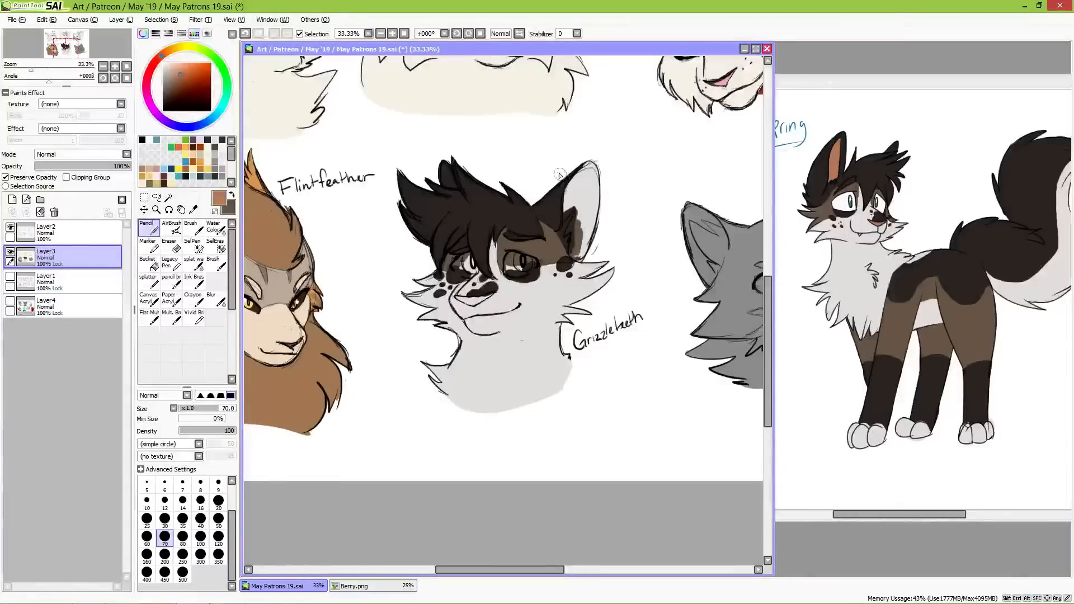
mouse_move(446, 177)
left_mouse_down()
mouse_move(440, 156)
mouse_move(443, 183)
left_mouse_up()
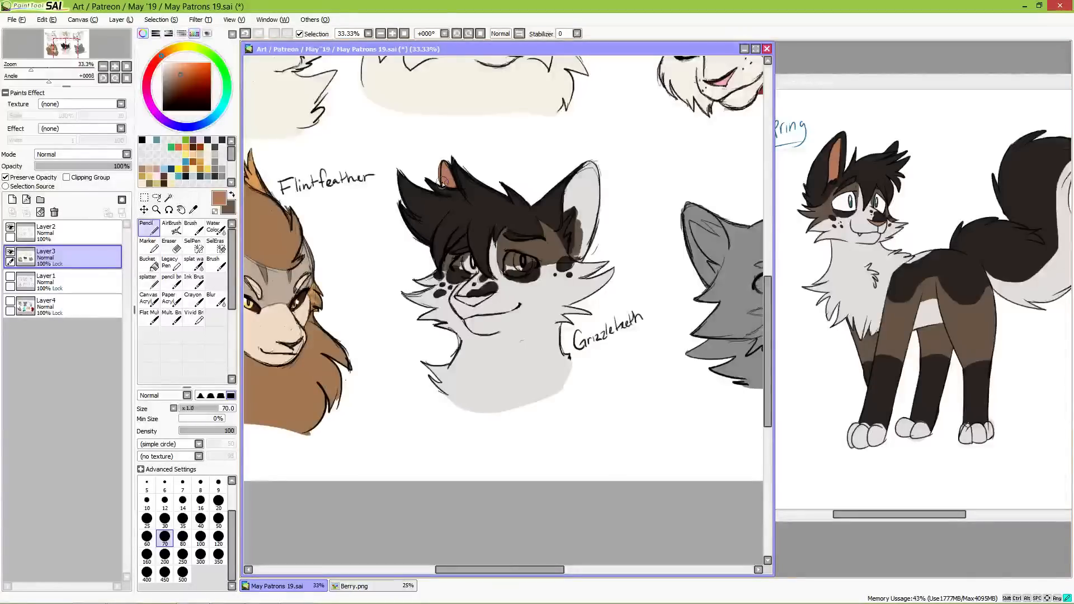
left_click_drag(582, 190, 566, 216)
mouse_move(566, 214)
left_mouse_down()
mouse_move(568, 191)
mouse_move(566, 204)
mouse_move(594, 160)
mouse_move(570, 206)
left_mouse_up()
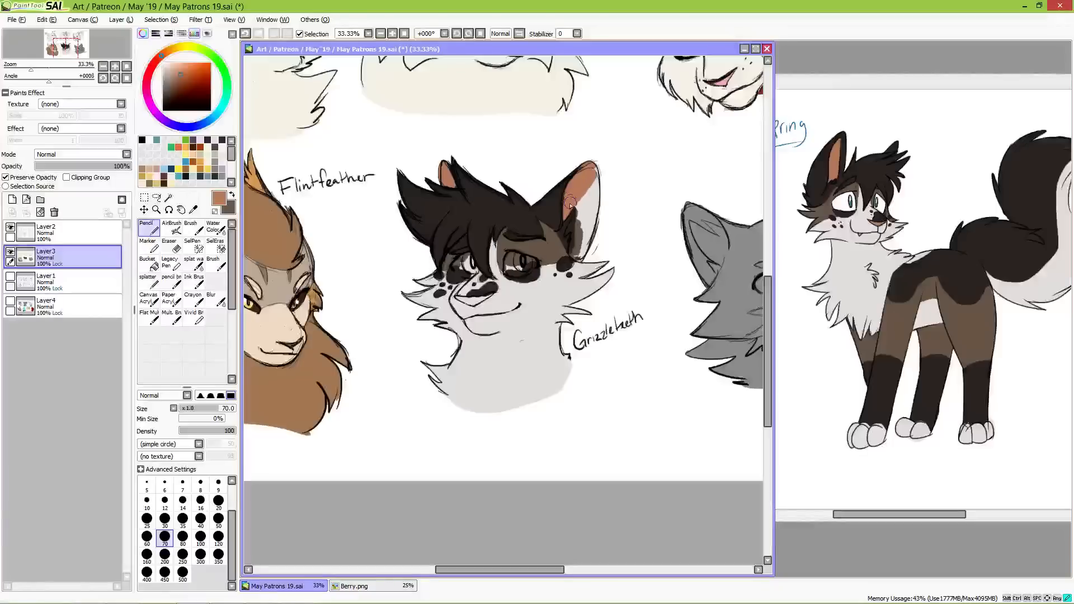
mouse_move(594, 166)
left_mouse_down()
mouse_move(597, 220)
mouse_move(580, 218)
left_mouse_up()
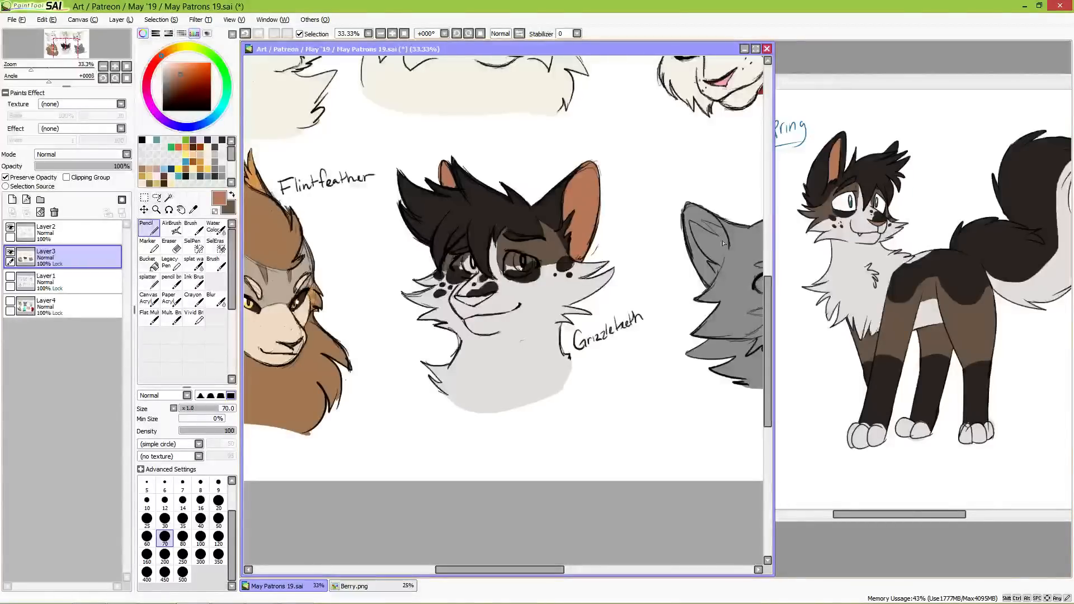
Step: Fill both of Grizzleteeth's eyes with the reference's white and colour the nose with the inner ears' reddish brown
left_click(840, 202, "alt")
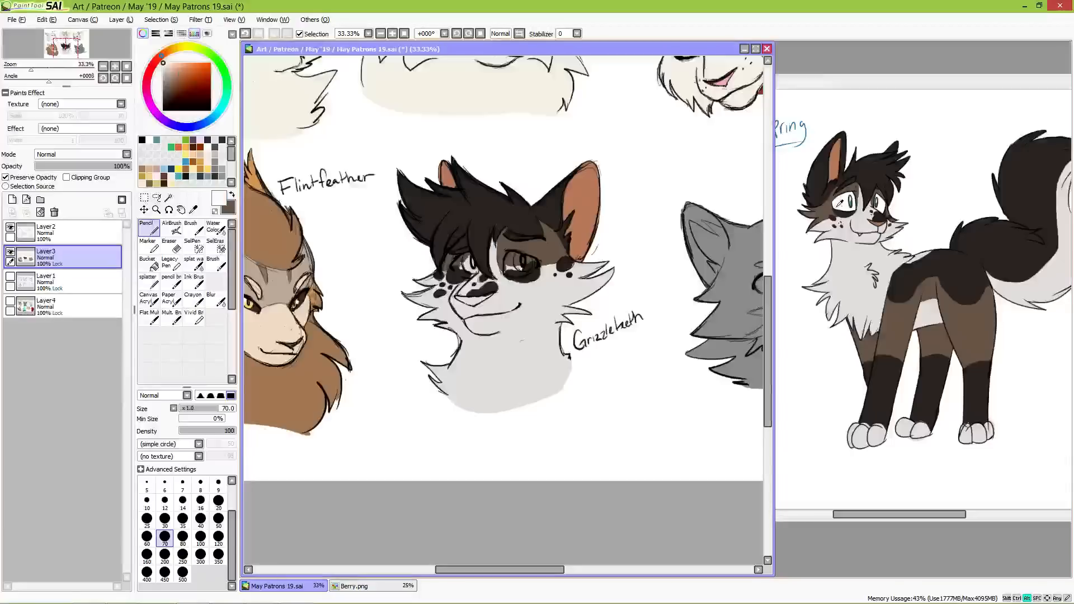
mouse_move(466, 261)
left_mouse_down()
mouse_move(549, 263)
mouse_move(514, 267)
mouse_move(509, 258)
mouse_move(508, 269)
mouse_move(531, 264)
mouse_move(513, 273)
mouse_move(537, 261)
left_mouse_up()
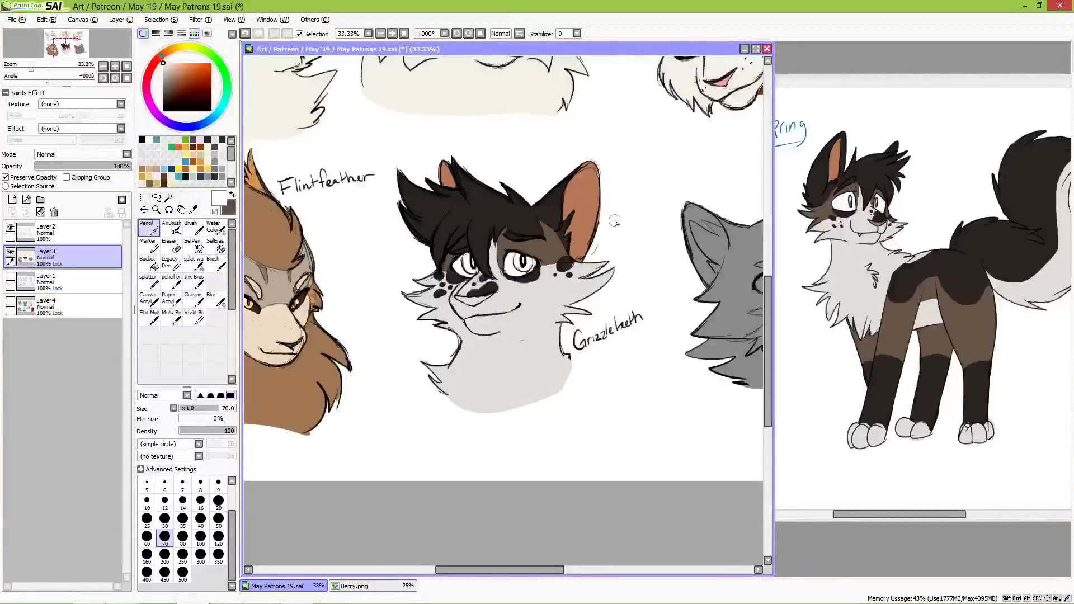
left_click(584, 211, "alt")
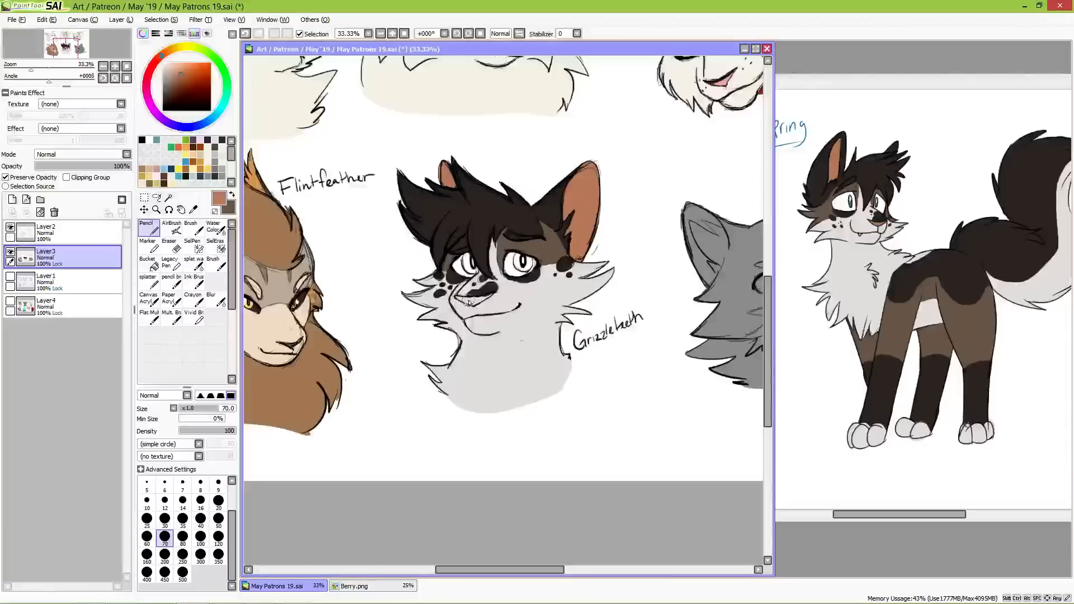
left_click_drag(457, 299, 500, 295)
Step: Colour Grizzleteeth's irises with the teal of the reference's eyes and paint a lighter teal around them
left_click(850, 203, "alt")
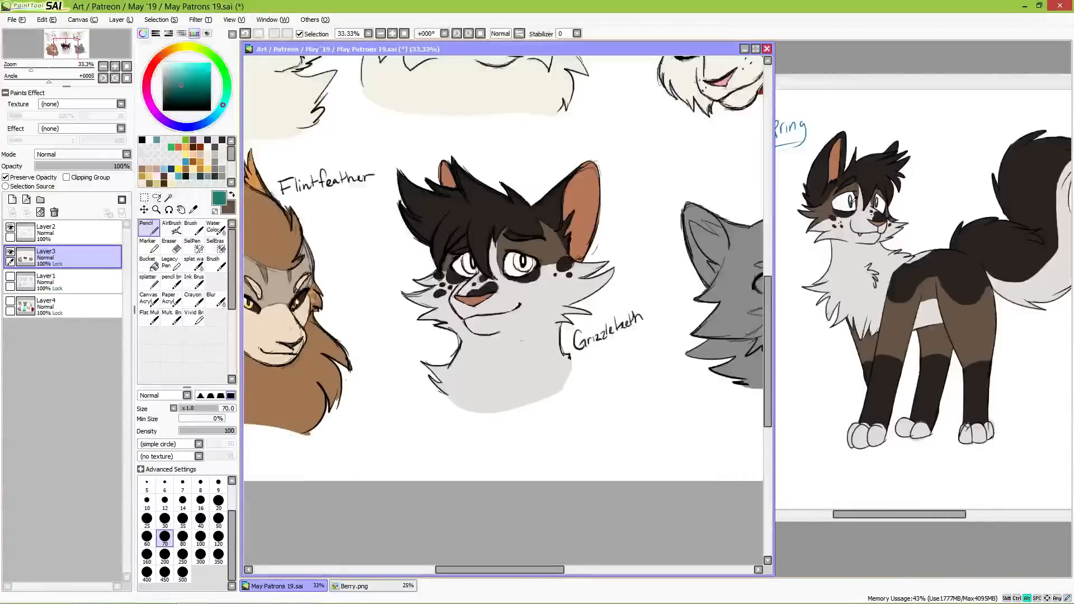
left_click_drag(523, 261, 467, 262)
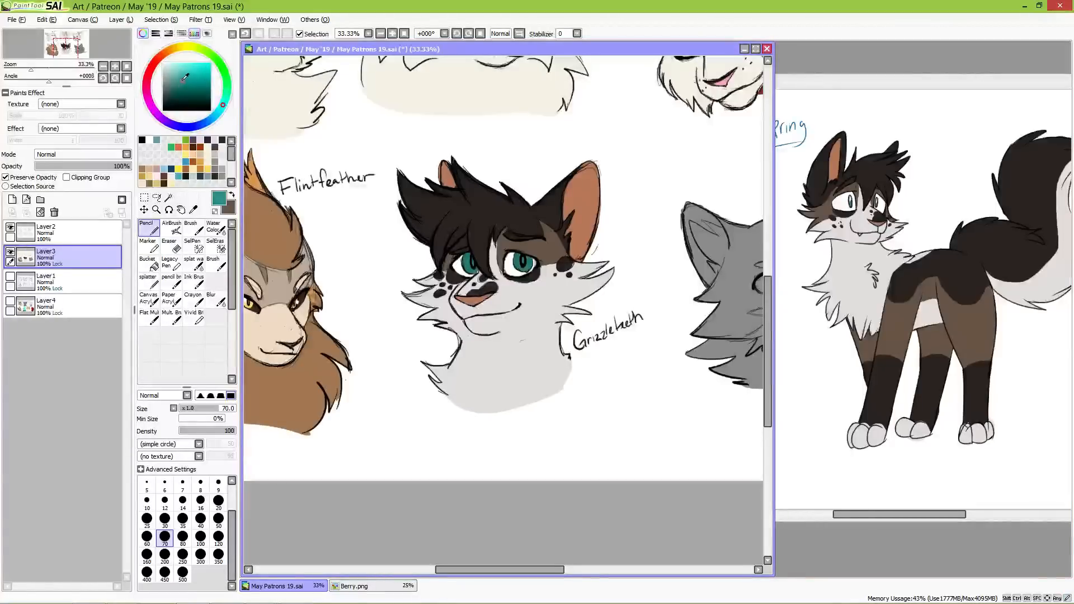
left_click_drag(180, 75, 178, 68)
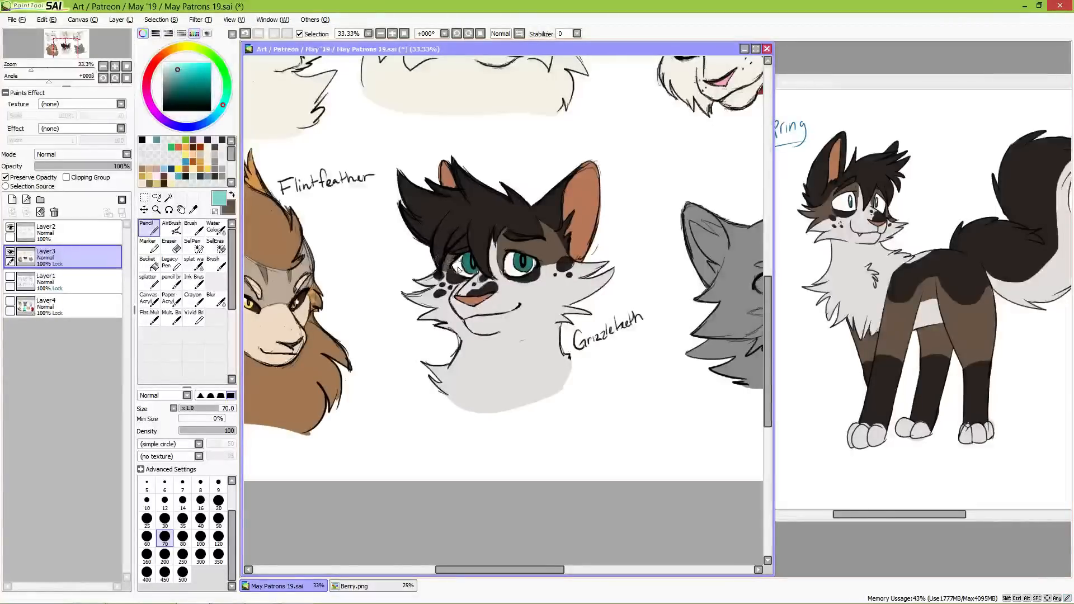
mouse_move(454, 267)
left_mouse_down()
mouse_move(463, 257)
mouse_move(472, 277)
left_mouse_up()
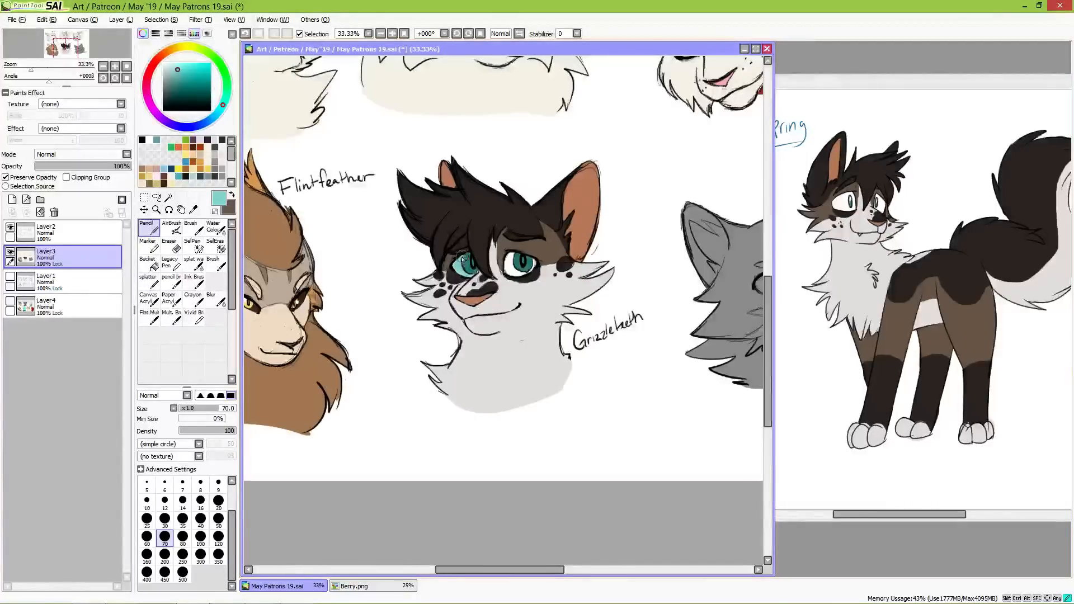
left_click_drag(511, 264, 535, 265)
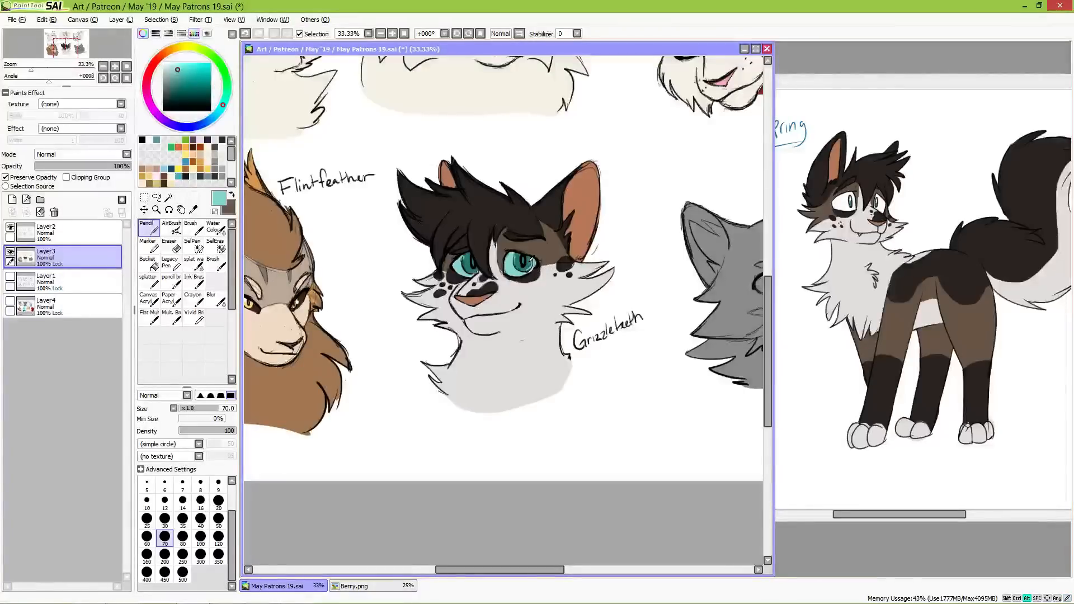
left_click(519, 261, "alt")
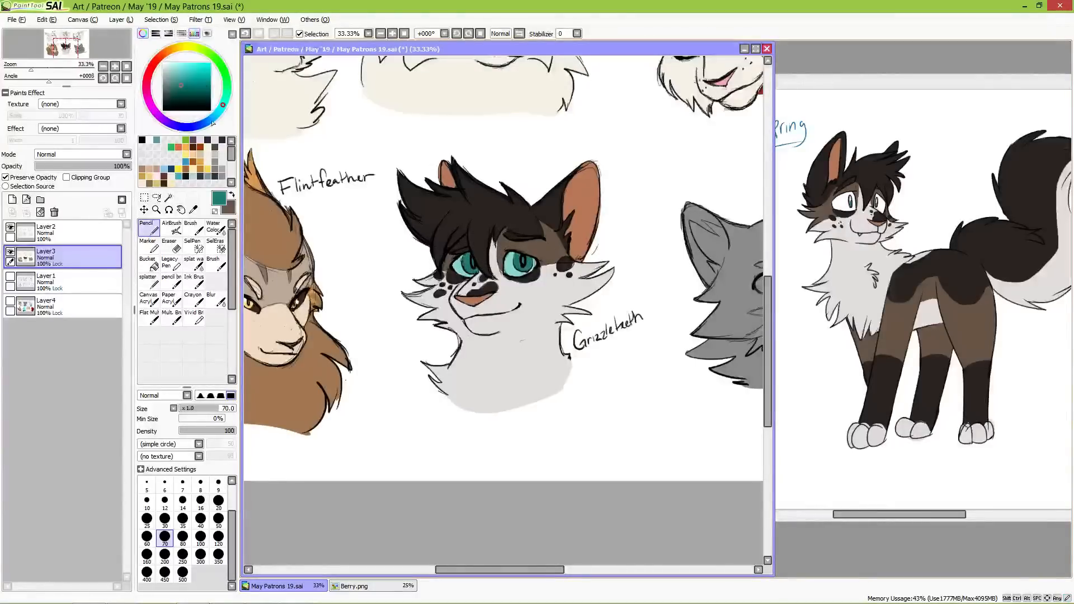
left_click(163, 63)
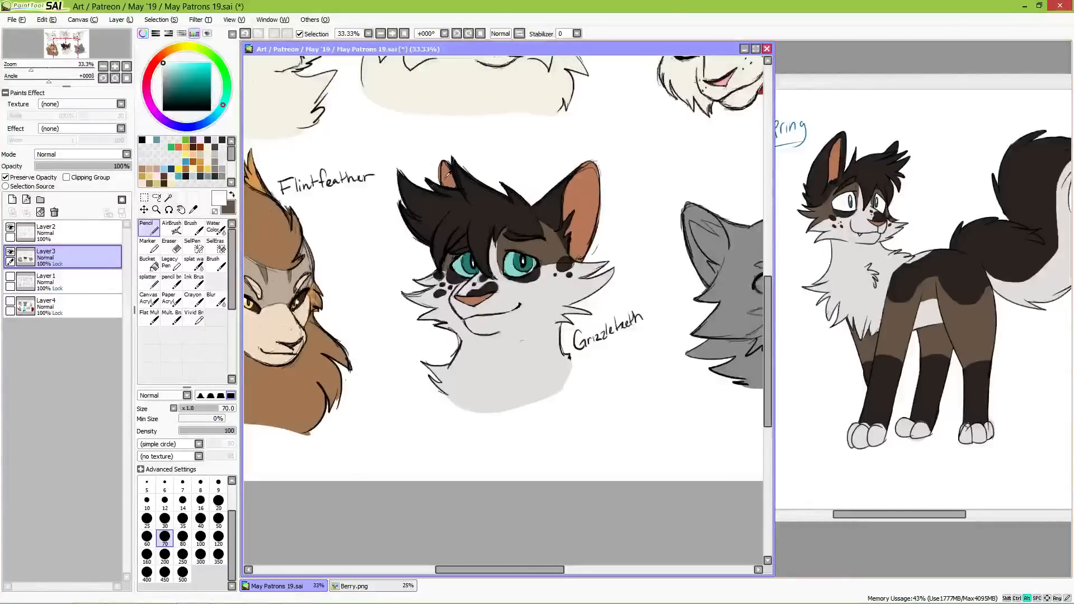
left_click(449, 181, "alt")
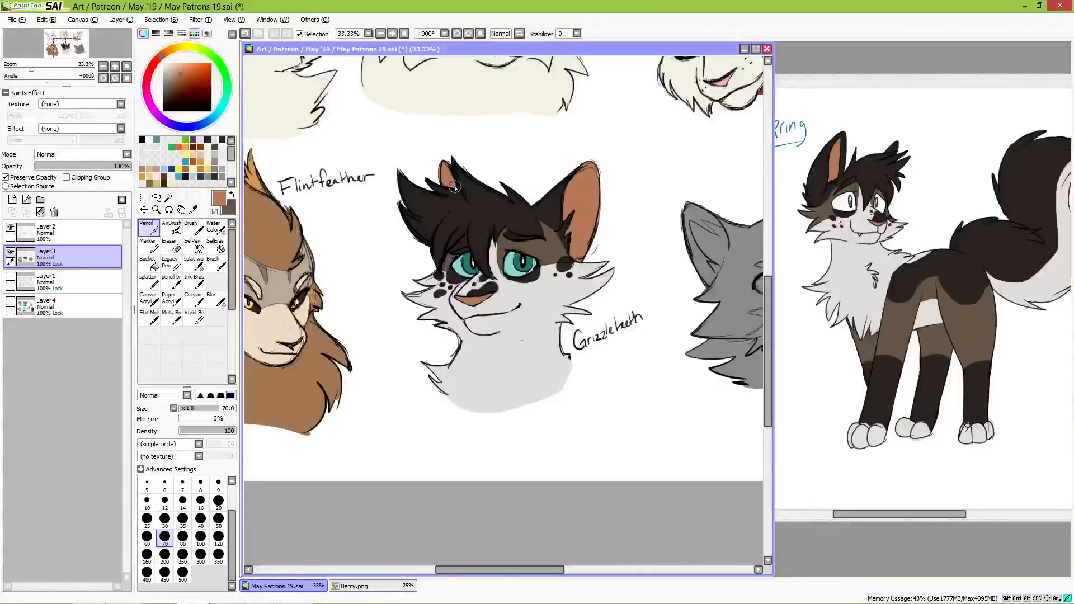
Step: Bring Ravenhild's grey bust into view and close the Berry.png reference
left_click_drag(603, 328, 523, 307)
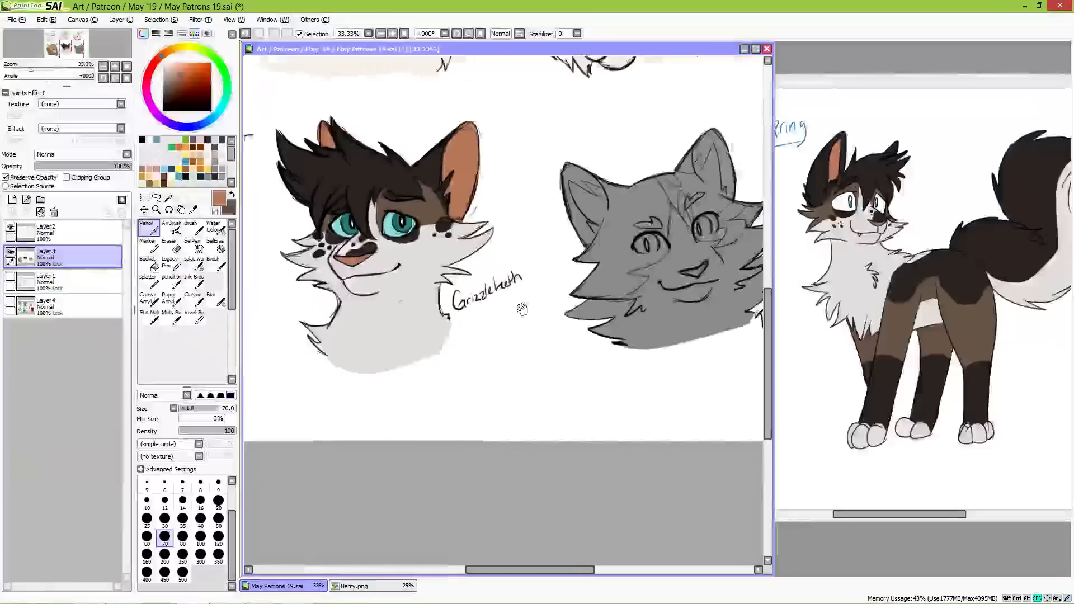
left_click_drag(614, 301, 521, 340)
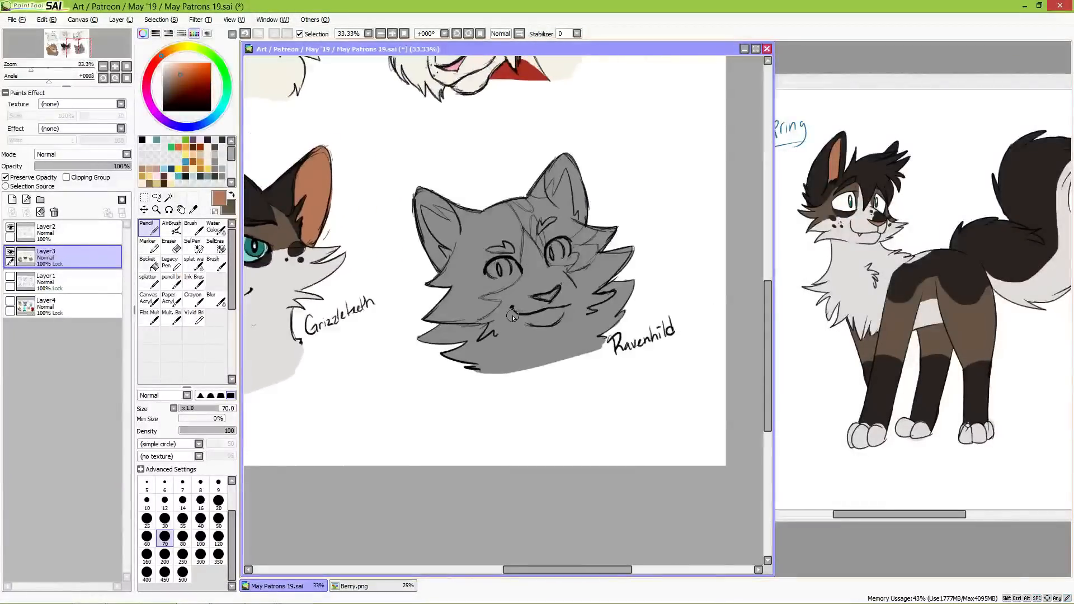
left_click_drag(989, 84, 587, 106)
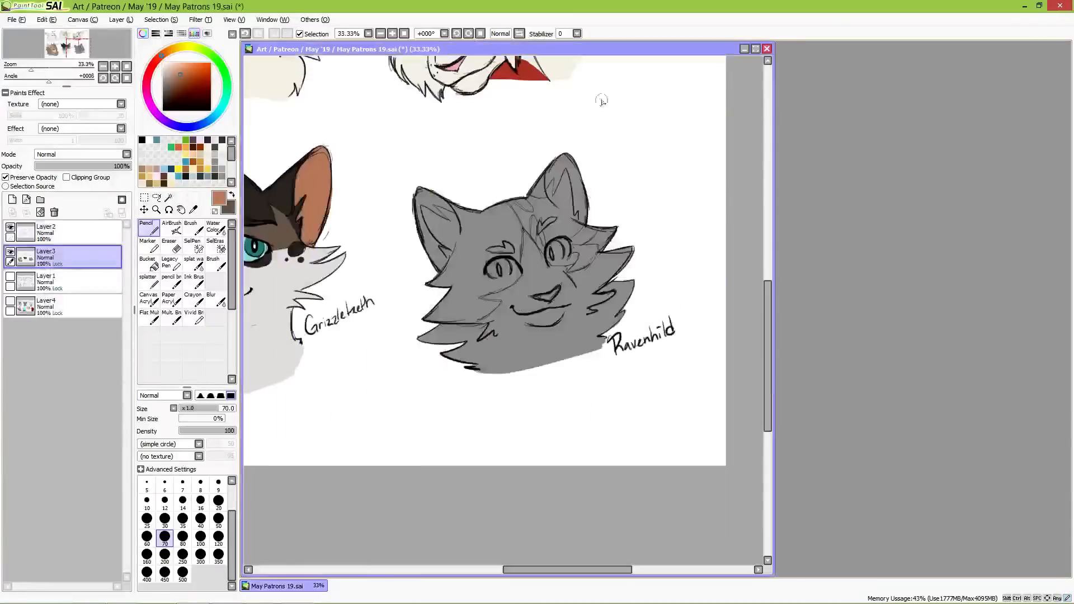
Step: Open the reference photo 20180705_223256.jpg and place it beside the May Patrons 19.sai canvas, keeping Ravenhild's bust visible for colouring
left_click(711, 107)
left_click(25, 22)
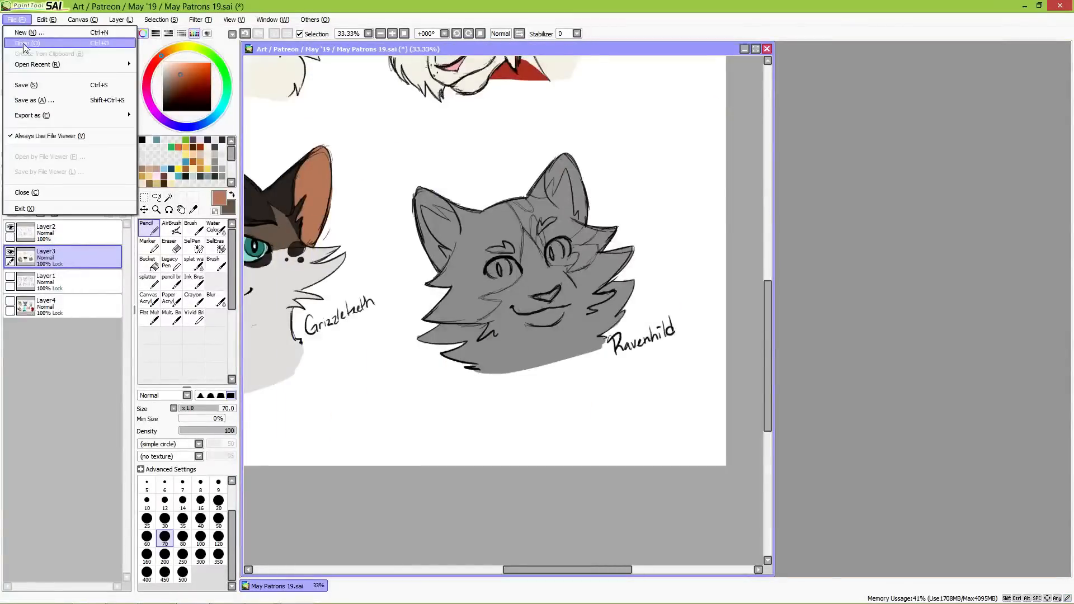
left_click(26, 44)
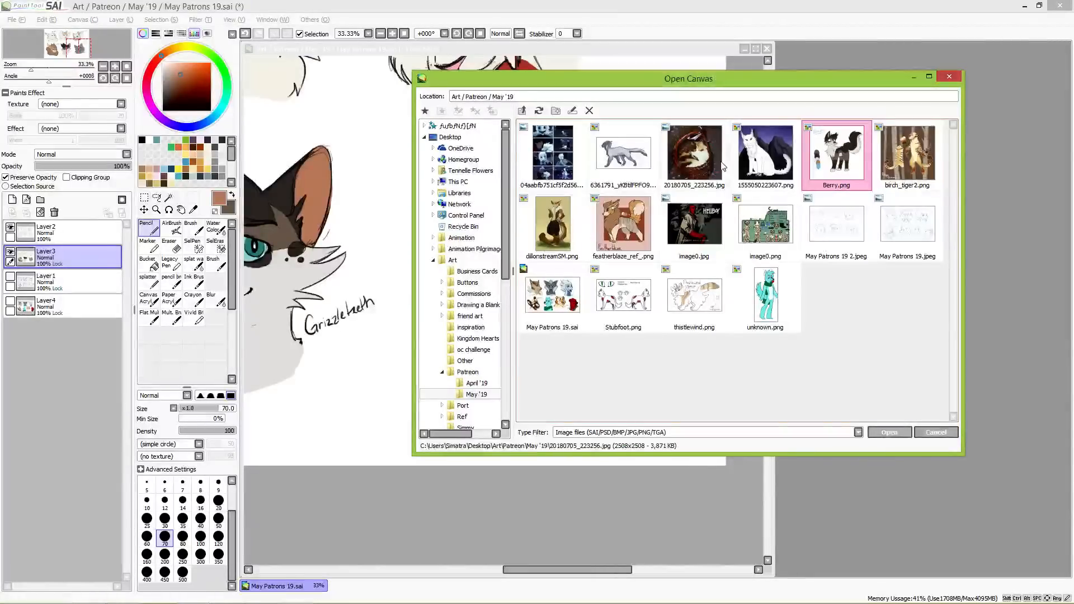
double_click(695, 159)
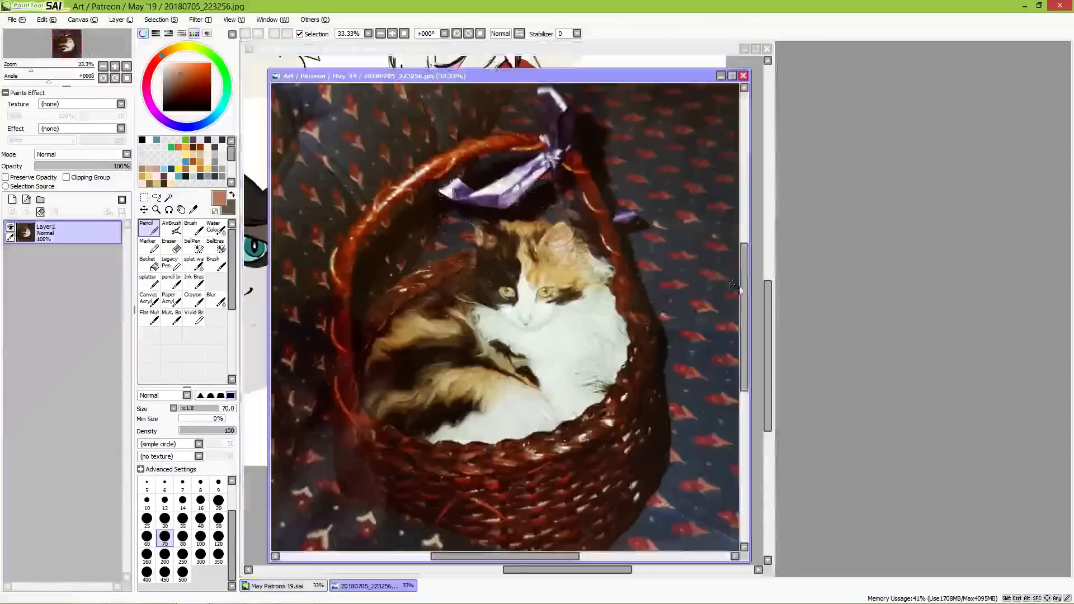
mouse_move(479, 82)
left_mouse_down()
mouse_move(706, 96)
mouse_move(912, 42)
left_mouse_up()
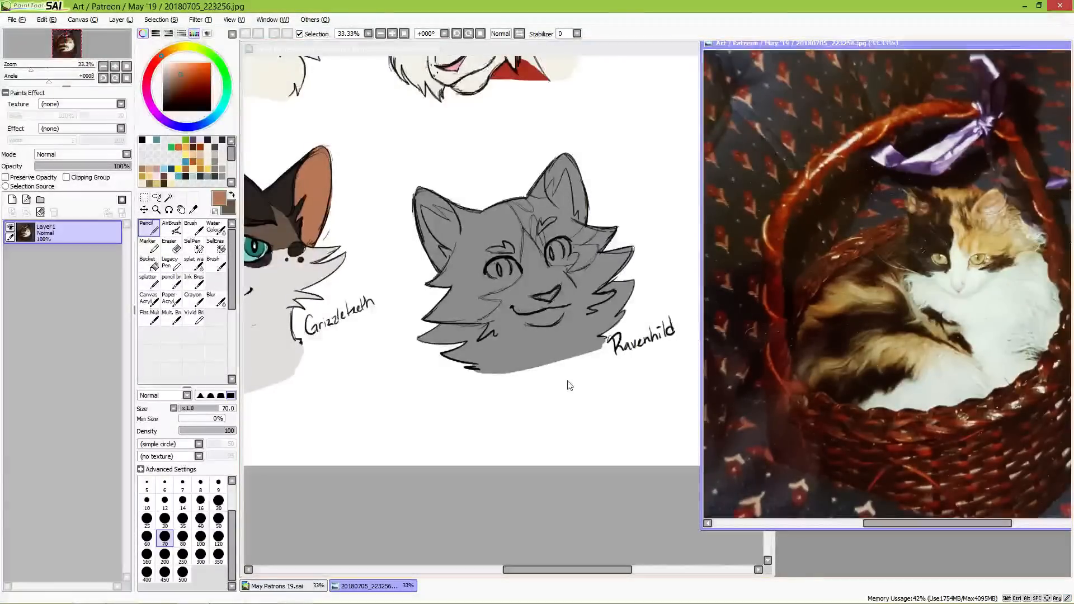
left_click(445, 50)
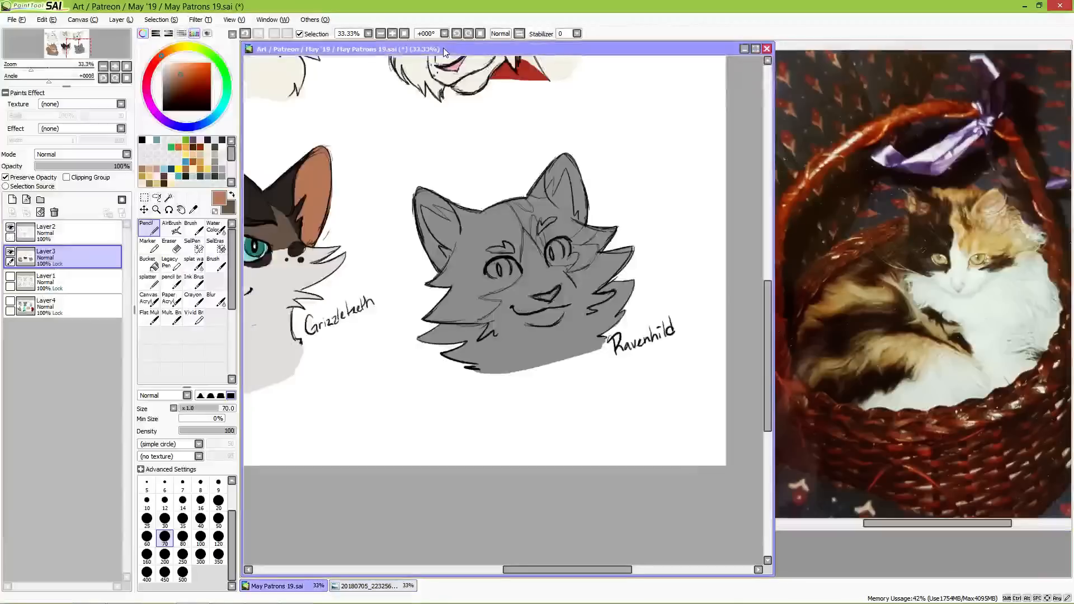
Step: Recolour Ravenhild's whole grey bust in pale cream with a size 350 brush
left_click(170, 98)
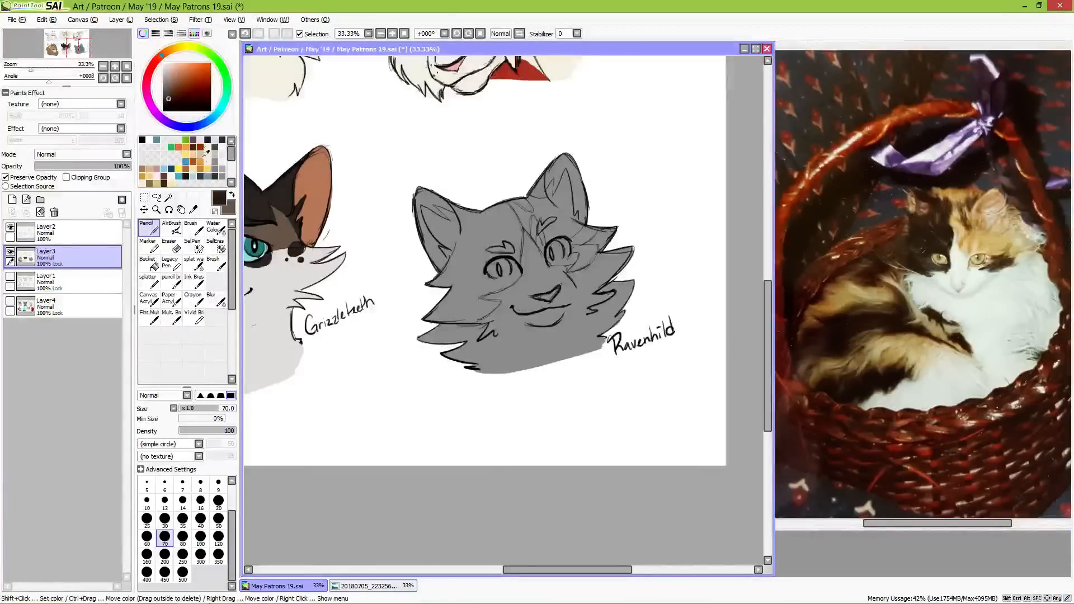
left_click(231, 195)
left_click(174, 49)
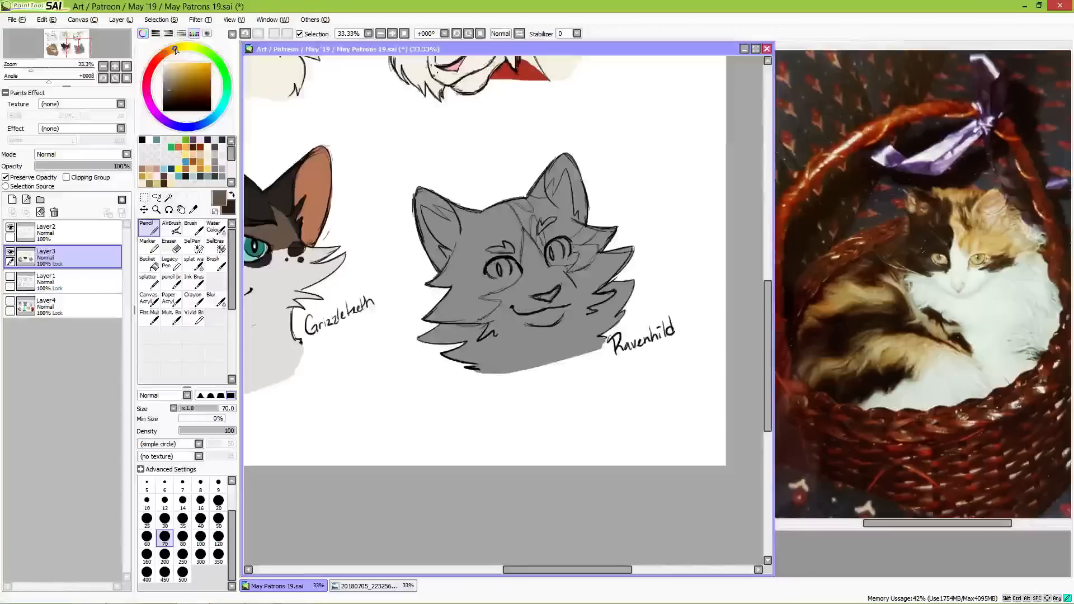
left_click(173, 63)
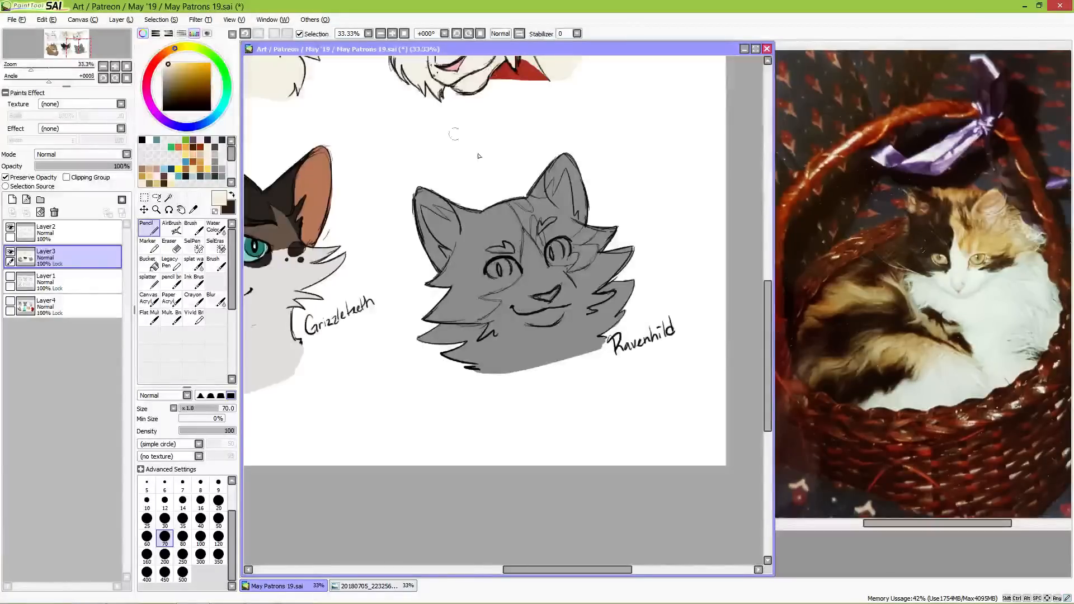
left_click(218, 554)
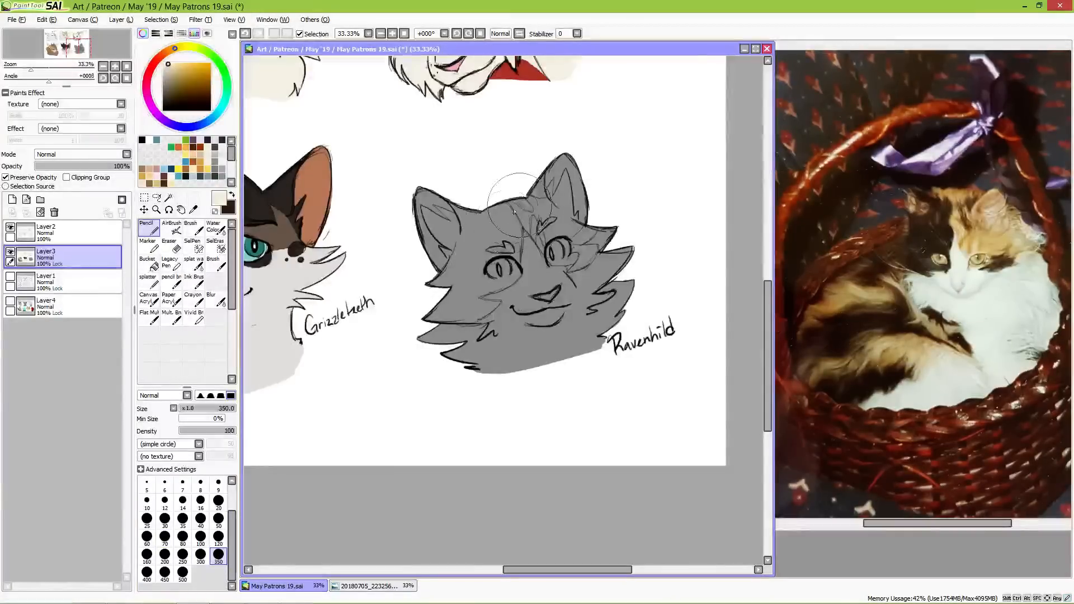
mouse_move(499, 192)
left_mouse_down()
mouse_move(462, 313)
mouse_move(510, 357)
mouse_move(537, 269)
mouse_move(593, 212)
mouse_move(616, 313)
mouse_move(621, 246)
left_mouse_up()
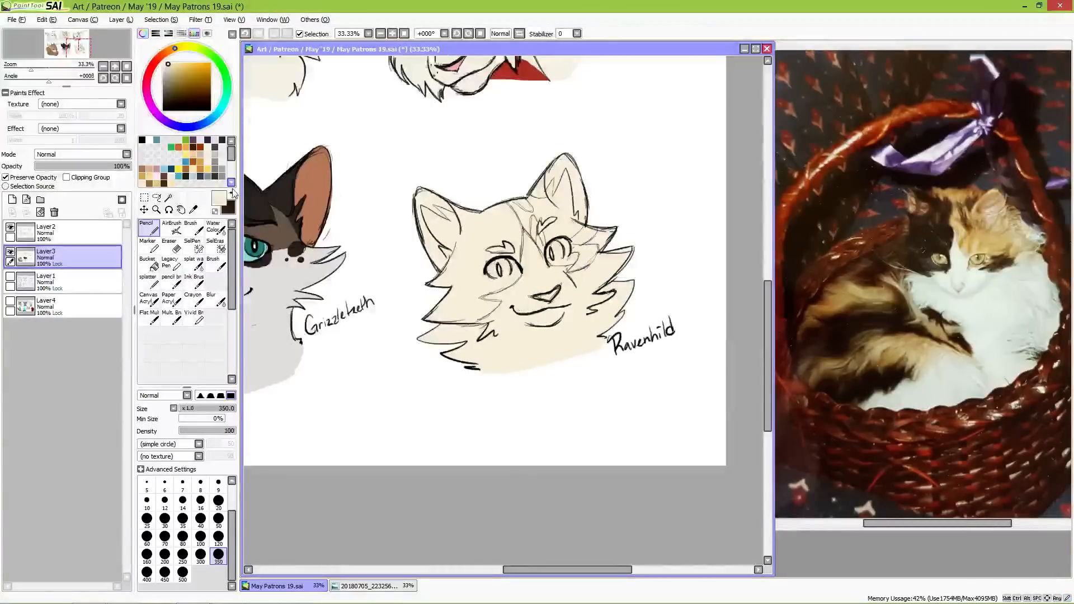
Step: Paint a very dark brown patch over Ravenhild's ear, eye and cheek on the side nearest Grizzleteeth, using brush sizes 120 and 70
key("x")
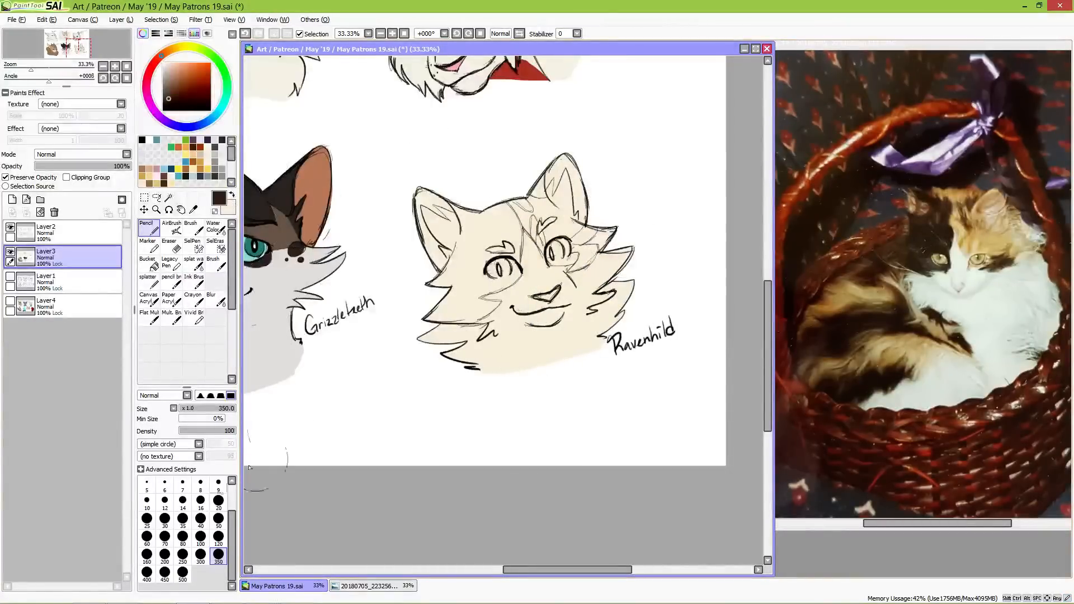
left_click(218, 518)
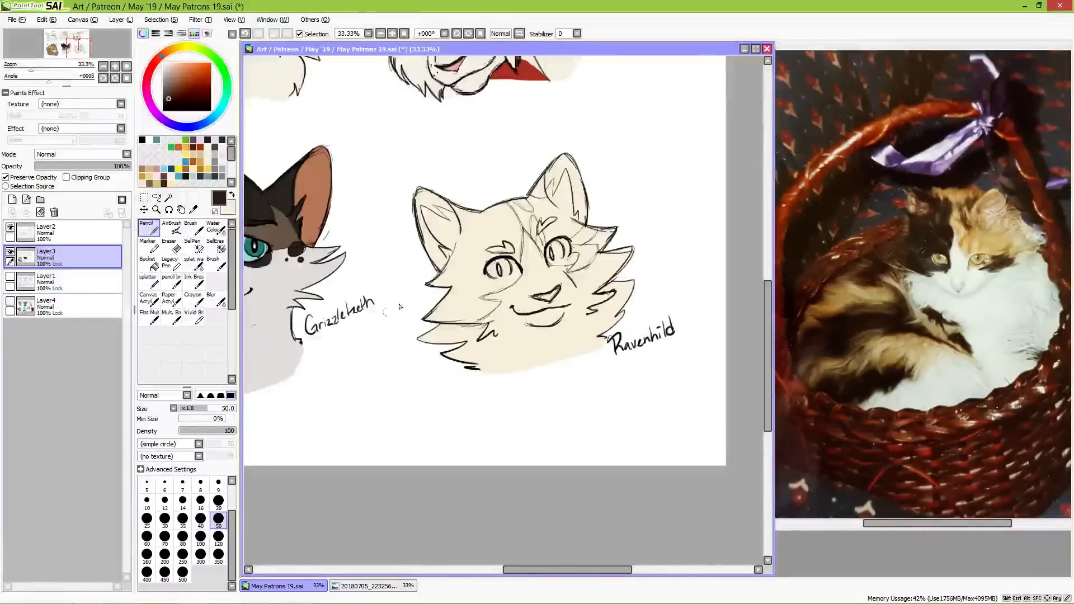
left_click(218, 500)
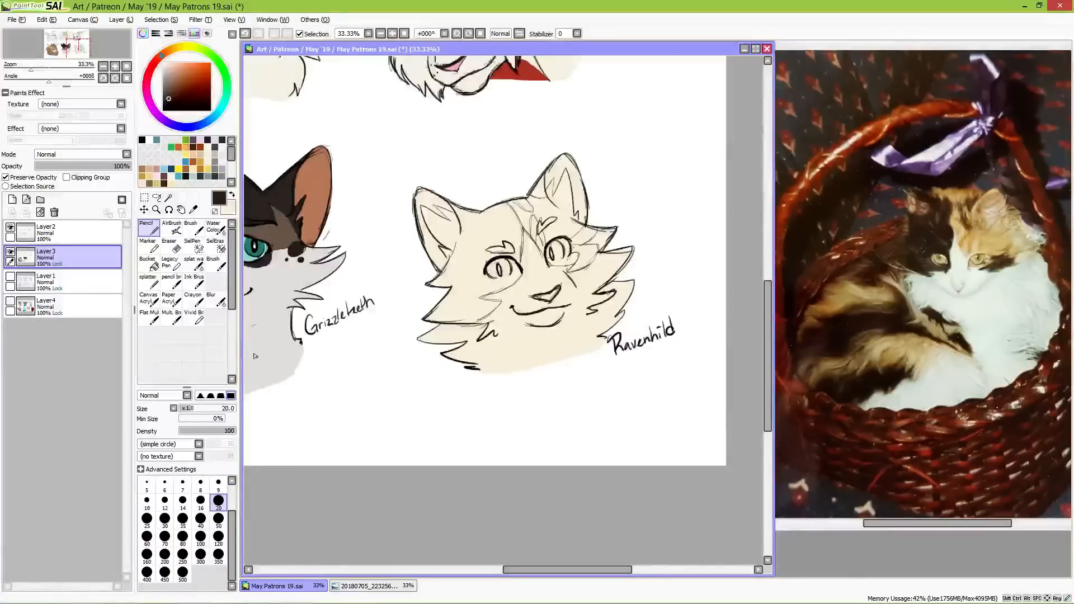
left_click(218, 518)
left_click(218, 536)
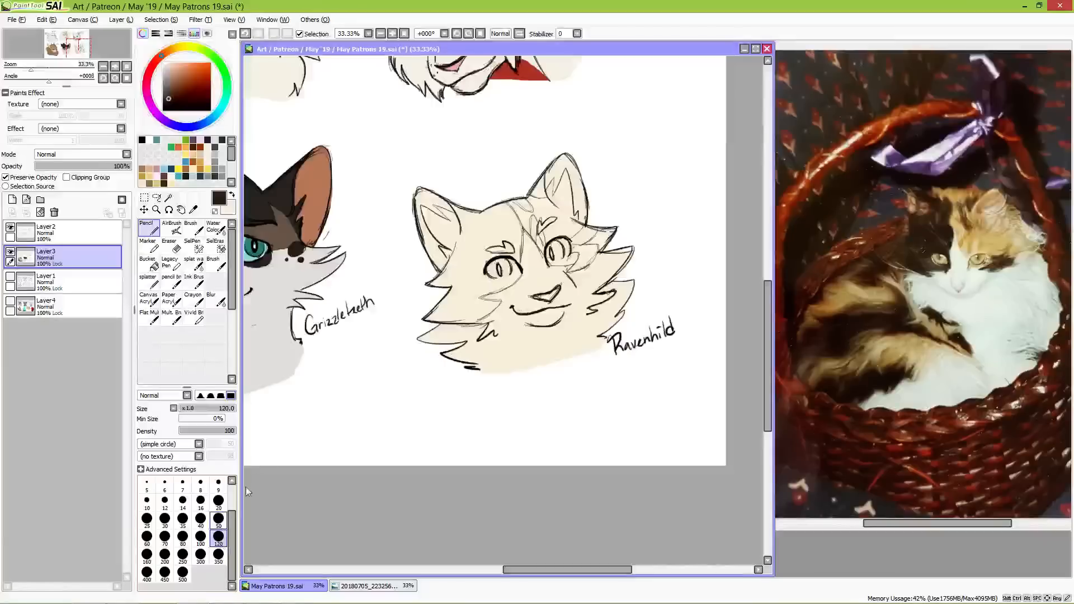
mouse_move(420, 183)
left_mouse_down()
mouse_move(448, 210)
mouse_move(464, 185)
mouse_move(460, 275)
mouse_move(499, 243)
mouse_move(501, 201)
mouse_move(513, 237)
mouse_move(511, 227)
mouse_move(501, 272)
mouse_move(514, 232)
mouse_move(507, 274)
mouse_move(490, 278)
mouse_move(496, 269)
mouse_move(473, 291)
mouse_move(512, 276)
mouse_move(512, 245)
mouse_move(490, 237)
mouse_move(507, 279)
mouse_move(442, 314)
left_mouse_up()
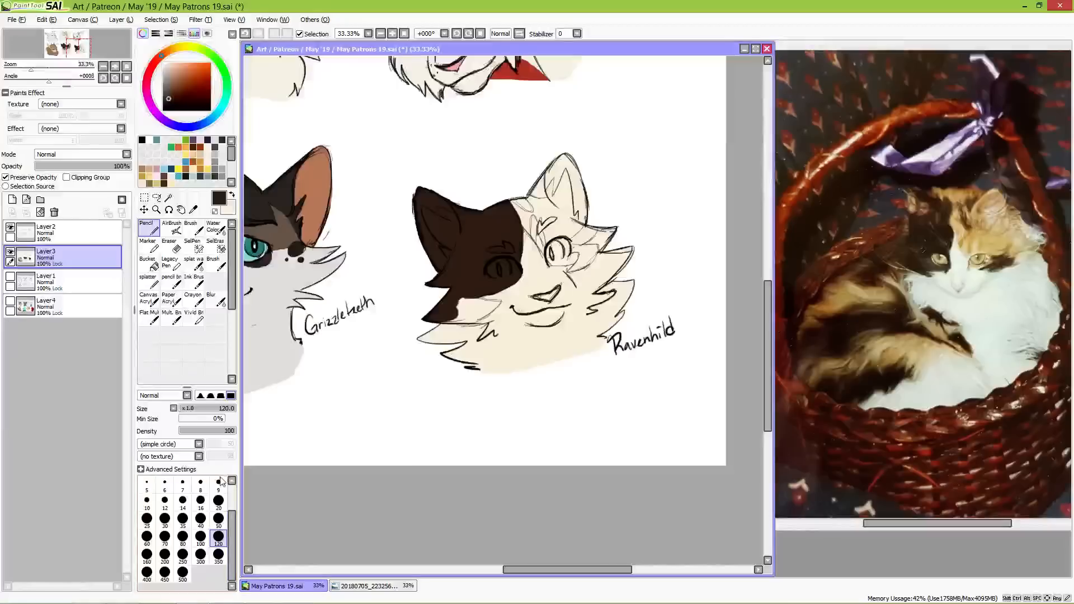
left_click(218, 519)
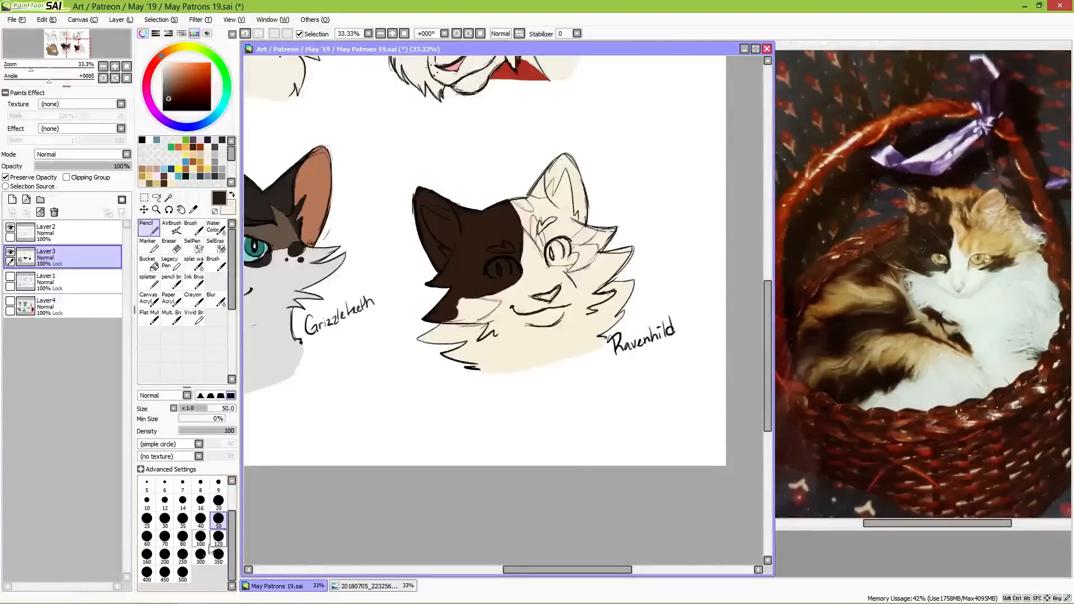
left_click(164, 537)
mouse_move(448, 318)
left_mouse_down()
mouse_move(478, 313)
mouse_move(461, 298)
mouse_move(498, 304)
mouse_move(470, 318)
left_mouse_up()
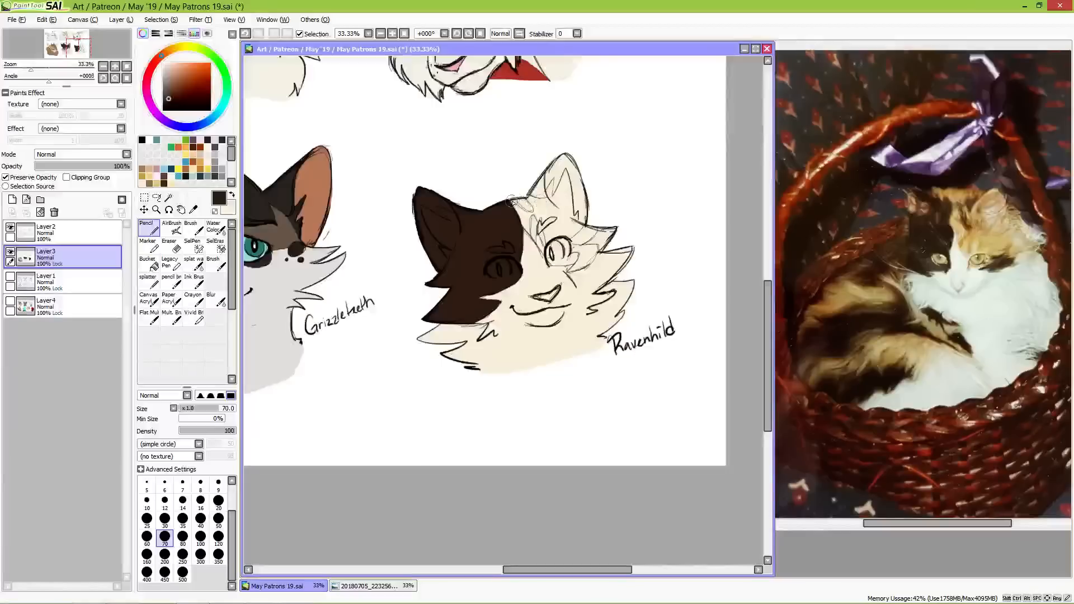
Step: Add dark brown markings across the top of Ravenhild's forehead by the other ear and beside the uncovered eye
mouse_move(513, 201)
left_mouse_down()
mouse_move(527, 208)
mouse_move(518, 194)
mouse_move(530, 209)
mouse_move(544, 168)
mouse_move(539, 193)
left_mouse_up()
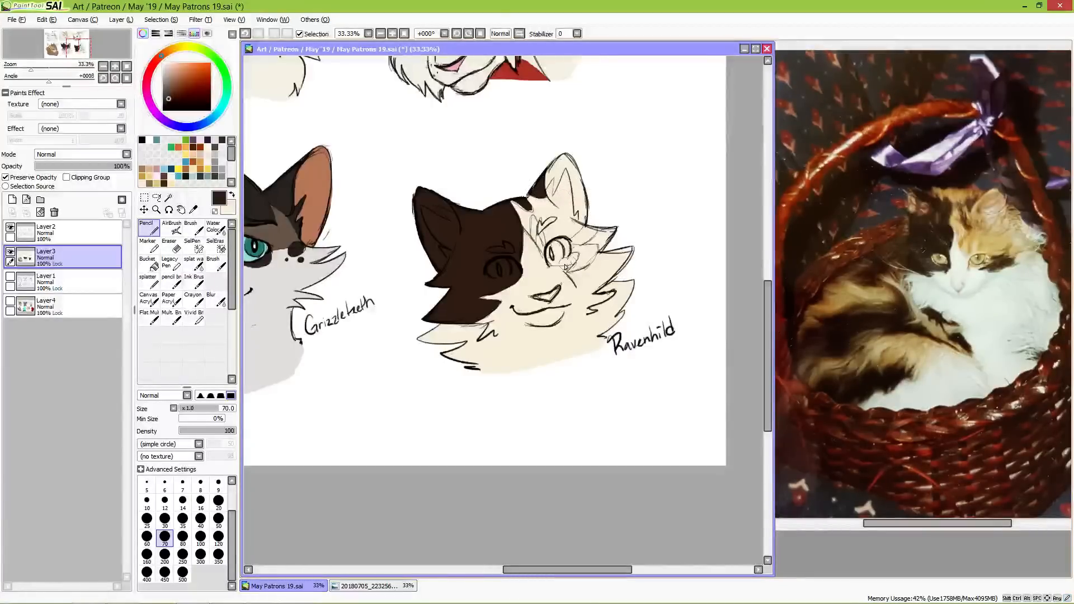
left_click_drag(569, 252, 590, 247)
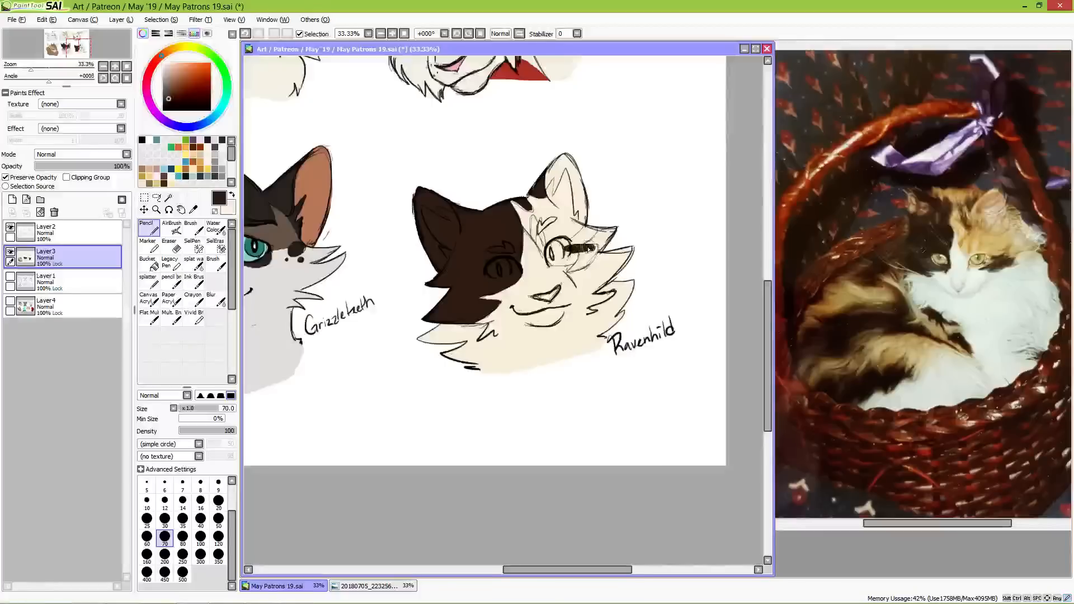
mouse_move(586, 250)
left_mouse_down()
mouse_move(599, 246)
mouse_move(582, 258)
left_mouse_up()
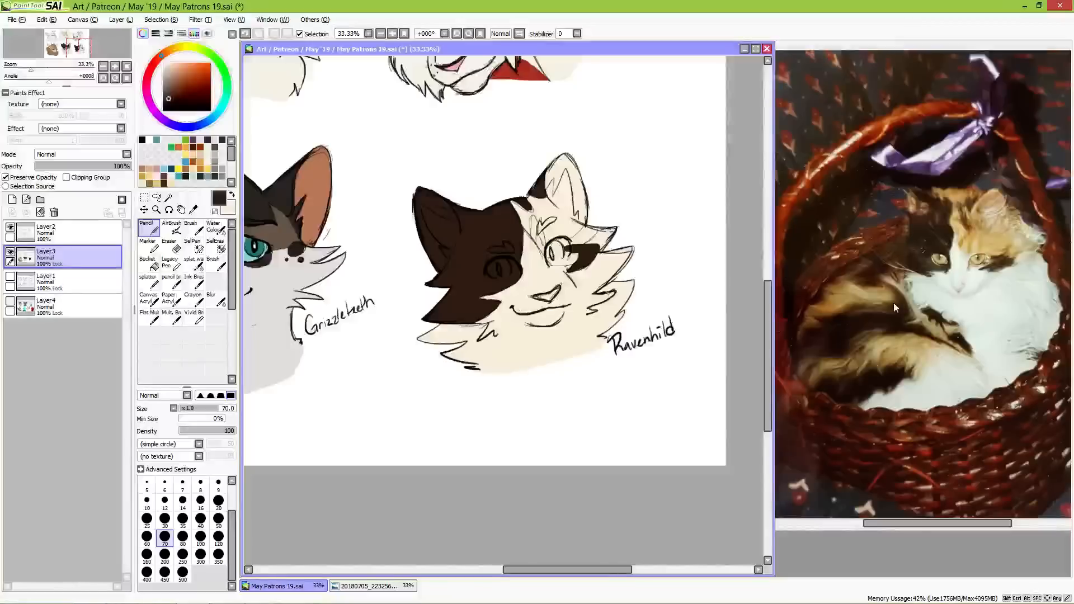
Step: Paint an orange-gold patch across Ravenhild's forehead and around the uncovered eye out to the cheek fur, based on the reference cat's gold fur
left_click(997, 240, "alt")
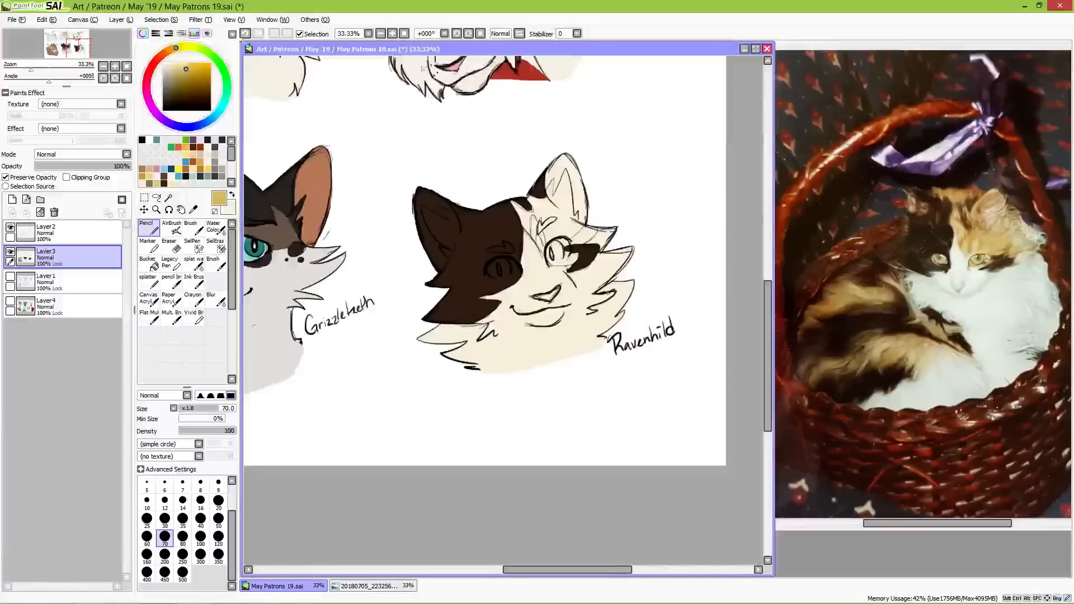
left_click_drag(514, 205, 524, 218)
left_click(171, 49)
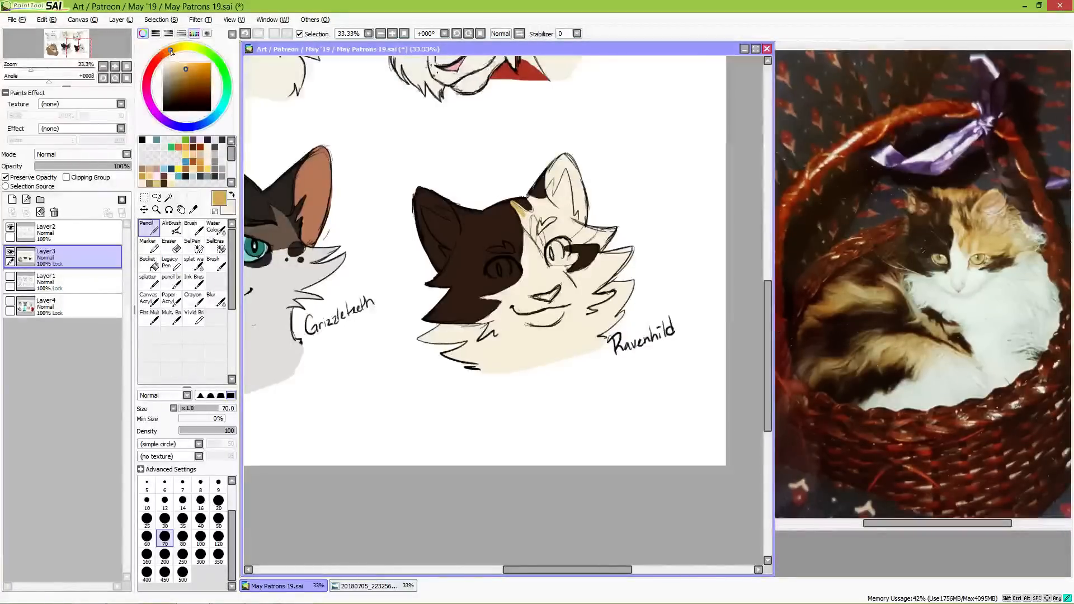
mouse_move(515, 205)
left_mouse_down()
mouse_move(520, 209)
mouse_move(541, 241)
mouse_move(525, 196)
mouse_move(536, 208)
mouse_move(530, 200)
mouse_move(547, 203)
mouse_move(540, 217)
mouse_move(533, 202)
mouse_move(553, 234)
mouse_move(560, 225)
mouse_move(544, 206)
mouse_move(575, 231)
mouse_move(556, 242)
mouse_move(617, 230)
mouse_move(579, 236)
mouse_move(615, 257)
left_mouse_up()
key("ctrl+z")
key("ctrl+z")
key("ctrl+z")
key("ctrl+z")
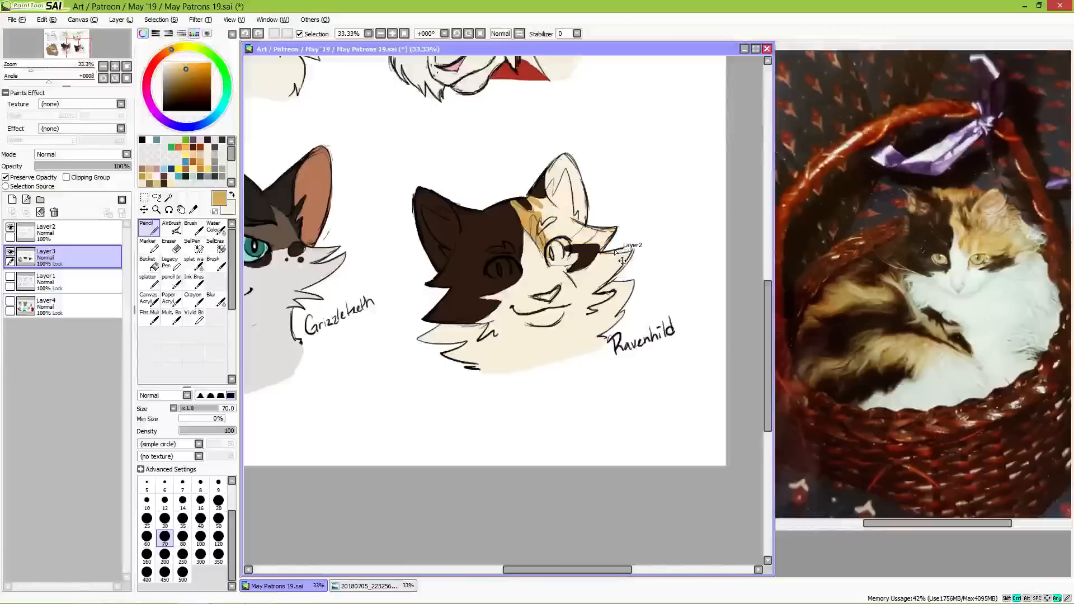
mouse_move(535, 205)
left_mouse_down()
mouse_move(554, 221)
mouse_move(540, 230)
mouse_move(550, 239)
left_mouse_up()
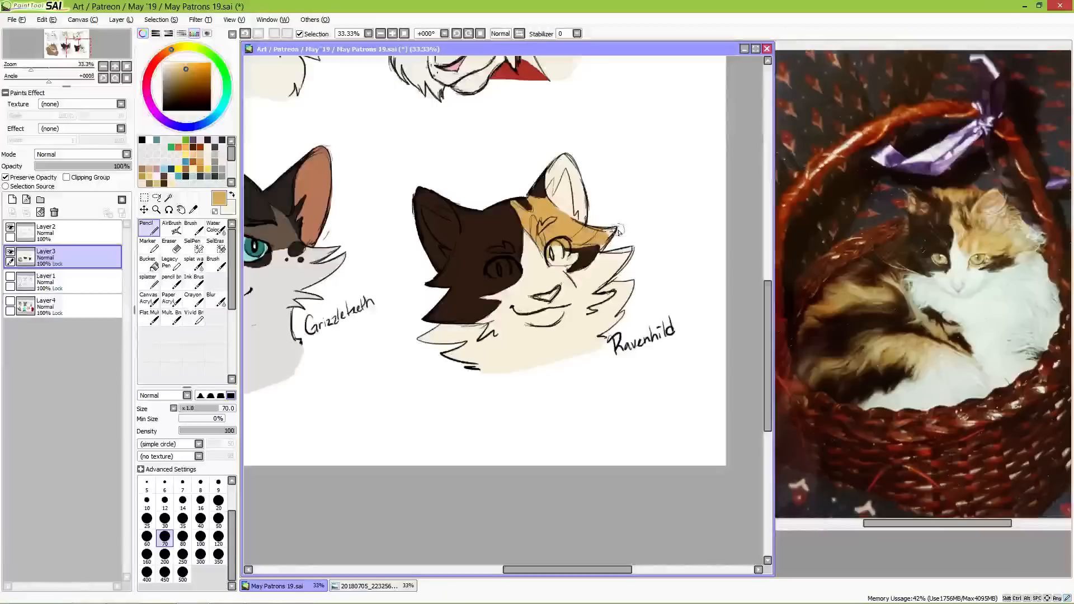
key("ctrl+z")
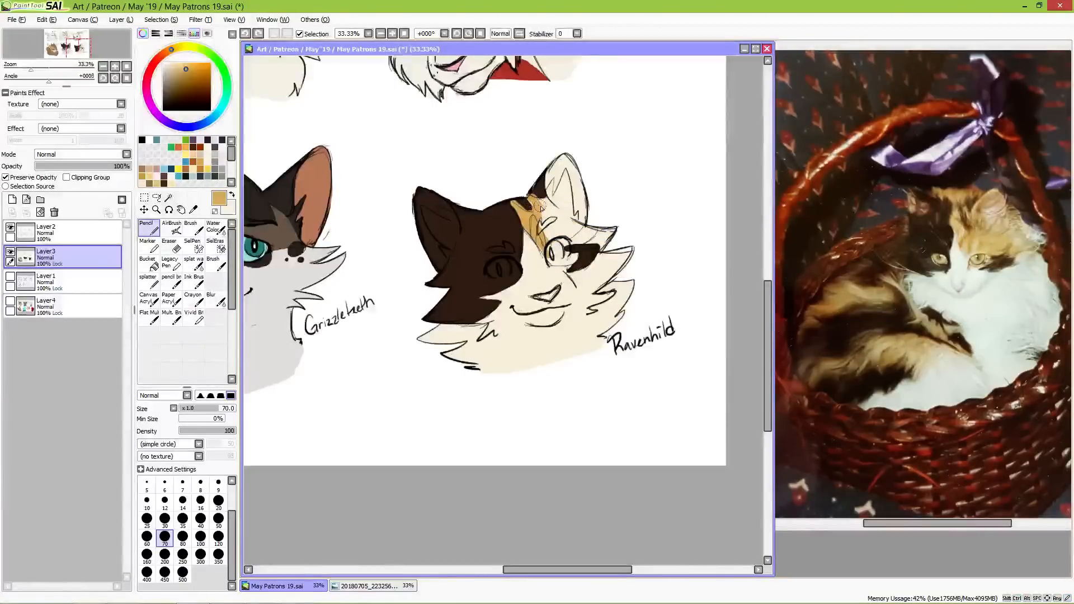
key("ctrl+z")
mouse_move(531, 200)
left_mouse_down()
mouse_move(543, 241)
mouse_move(551, 218)
mouse_move(542, 203)
mouse_move(591, 233)
mouse_move(557, 242)
mouse_move(616, 229)
left_mouse_up()
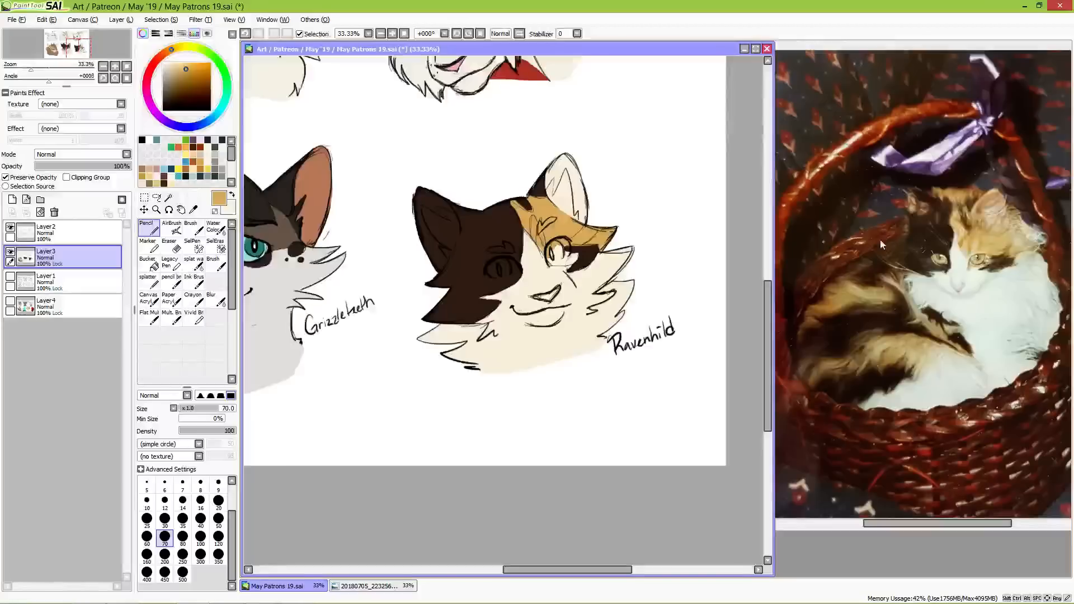
Step: Paint darker golden-brown markings within the gold patch above Ravenhild's eye with a size 50 brush
left_click(193, 75)
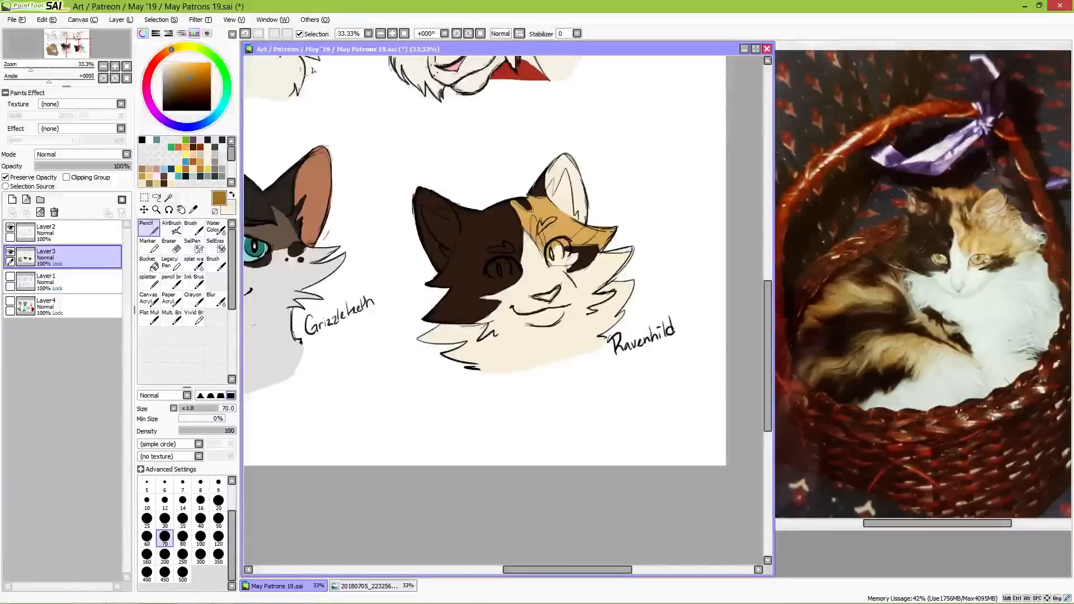
left_click(218, 518)
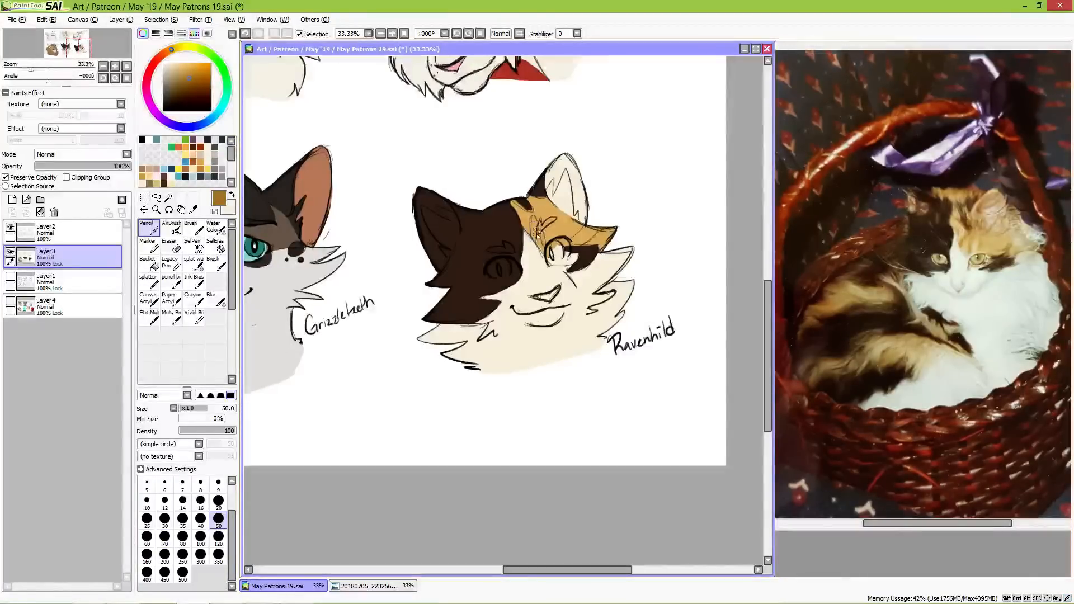
mouse_move(534, 229)
left_mouse_down()
mouse_move(546, 246)
mouse_move(590, 239)
mouse_move(567, 246)
mouse_move(595, 225)
mouse_move(572, 247)
left_mouse_up()
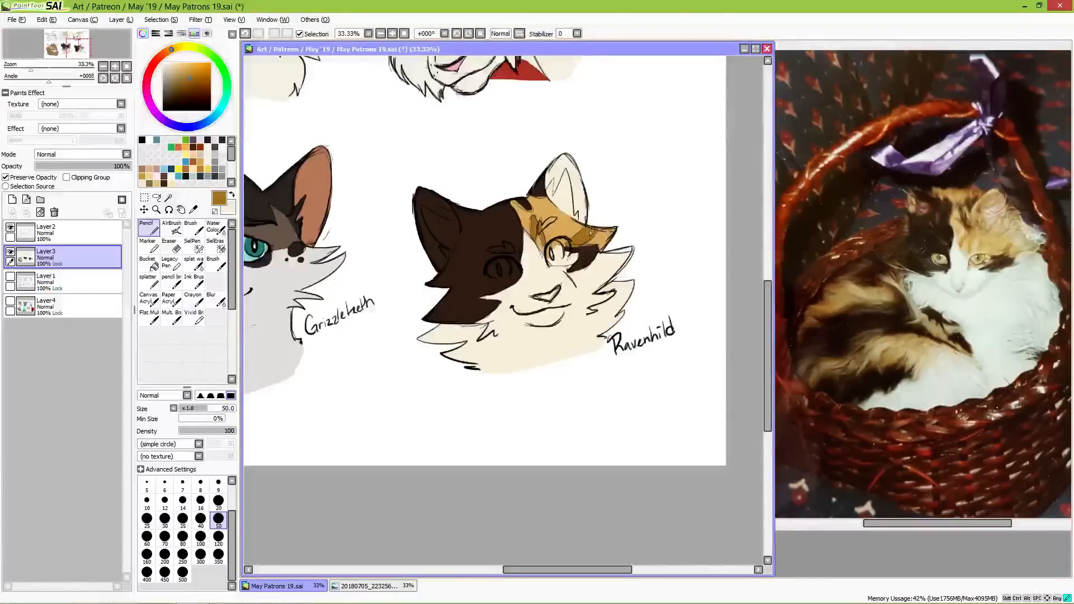
left_click(180, 84)
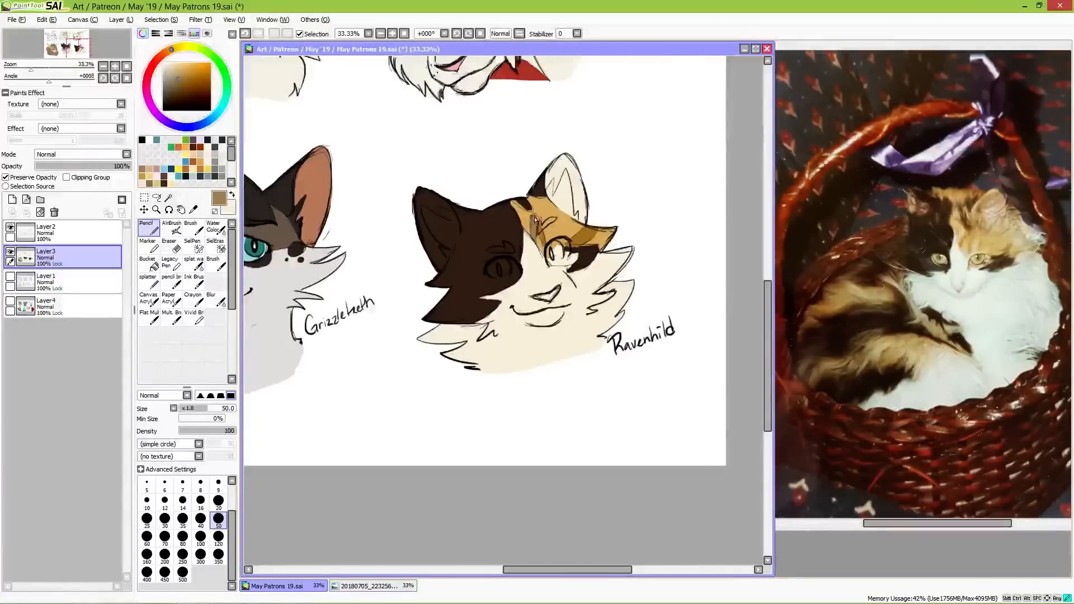
left_click(186, 76)
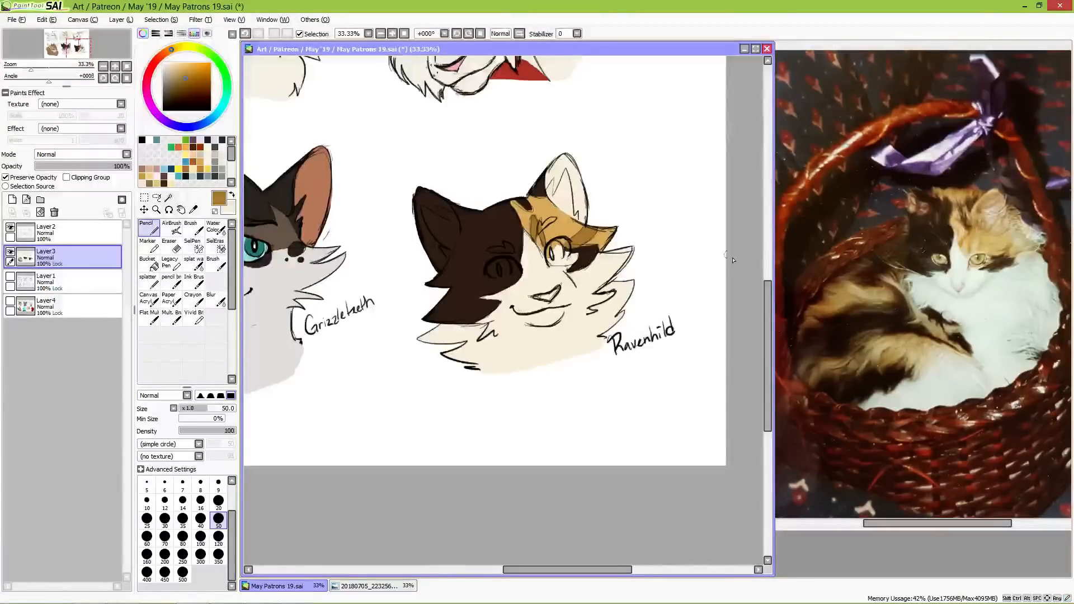
Step: Colour light peach inside both of Ravenhild's ears and on the nose, and sample the face's dark brown
left_click(168, 55)
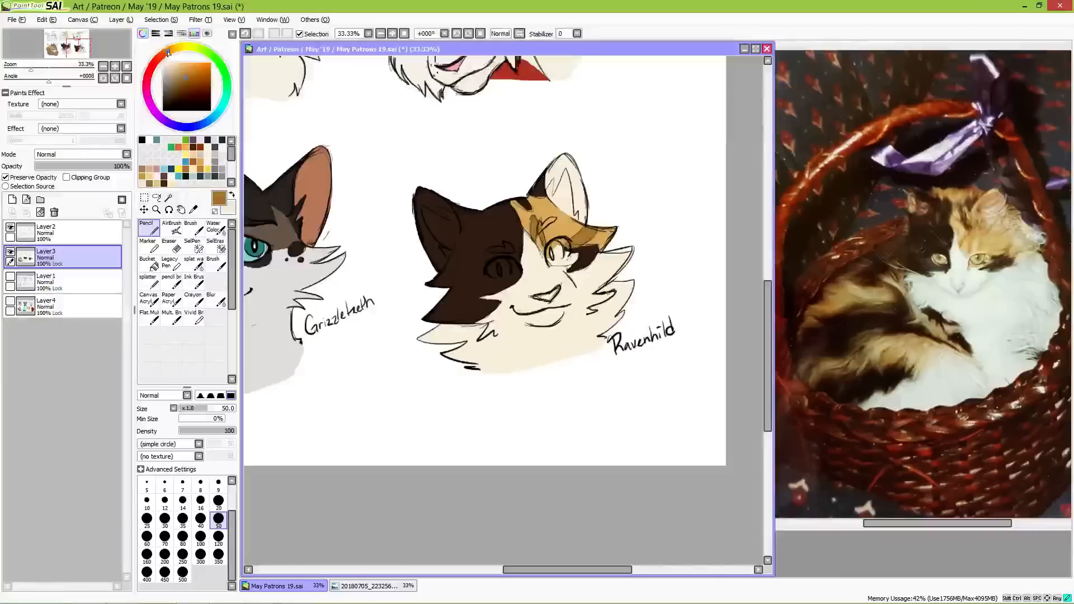
left_click_drag(185, 73, 183, 66)
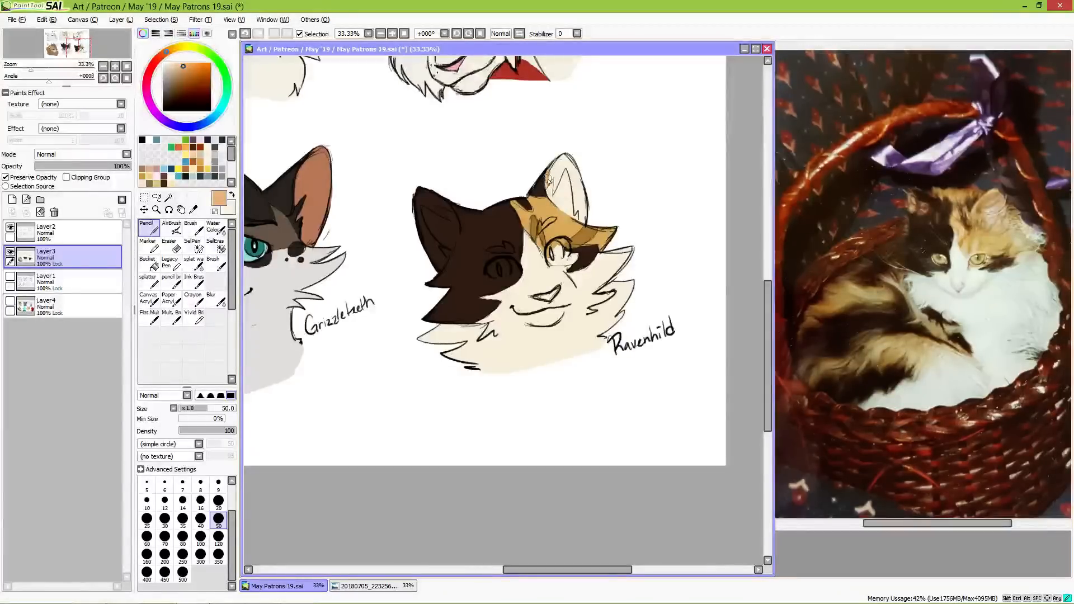
mouse_move(548, 183)
left_mouse_down()
mouse_move(563, 161)
mouse_move(554, 193)
mouse_move(569, 155)
mouse_move(584, 222)
left_mouse_up()
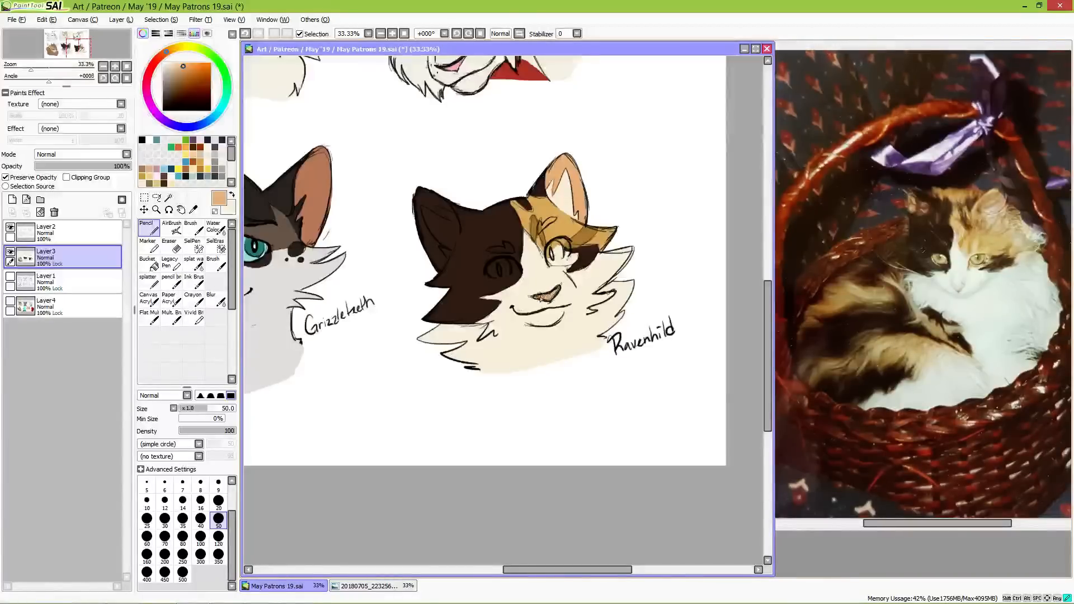
mouse_move(412, 224)
left_mouse_down()
mouse_move(432, 254)
mouse_move(413, 211)
mouse_move(444, 262)
mouse_move(436, 267)
mouse_move(422, 244)
mouse_move(437, 270)
mouse_move(426, 240)
mouse_move(443, 248)
mouse_move(419, 217)
mouse_move(430, 243)
mouse_move(413, 187)
mouse_move(426, 237)
left_mouse_up()
mouse_move(417, 193)
left_mouse_down()
mouse_move(422, 212)
mouse_move(423, 202)
mouse_move(434, 210)
mouse_move(420, 196)
mouse_move(444, 217)
mouse_move(449, 205)
mouse_move(430, 192)
left_mouse_up()
key("ctrl+z")
left_click(481, 231, "alt")
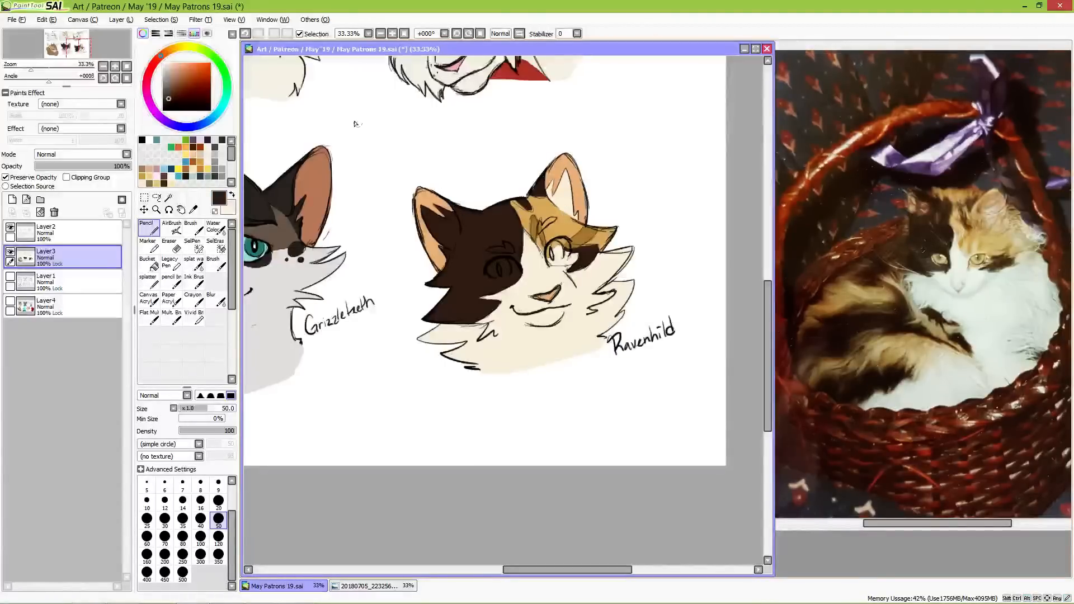
Step: Fill both of Ravenhild's eyes with a pale yellow base colour
left_click_drag(170, 55, 175, 48)
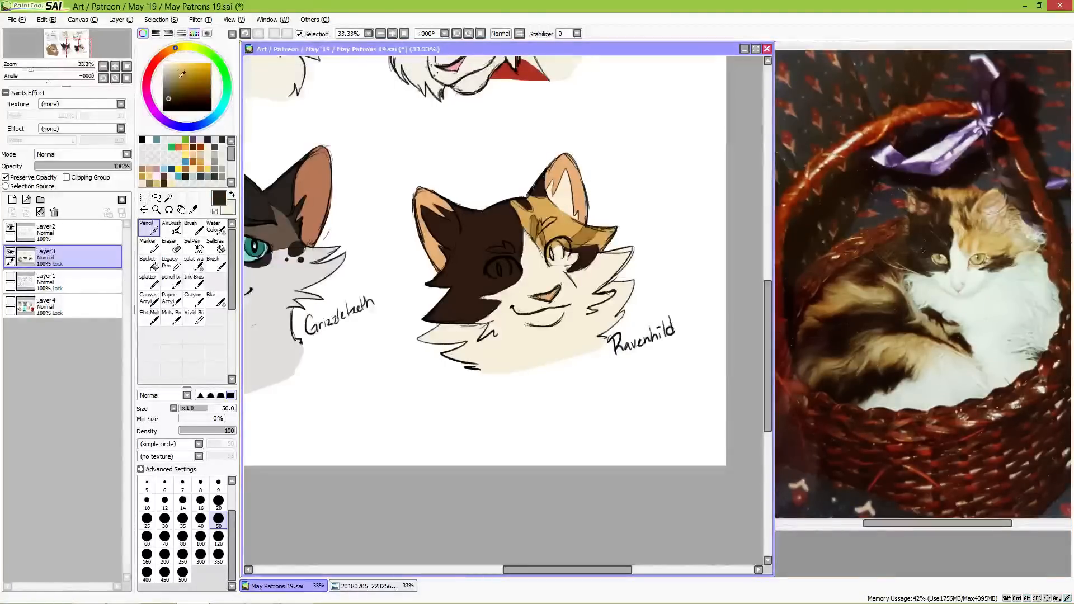
left_click(169, 66)
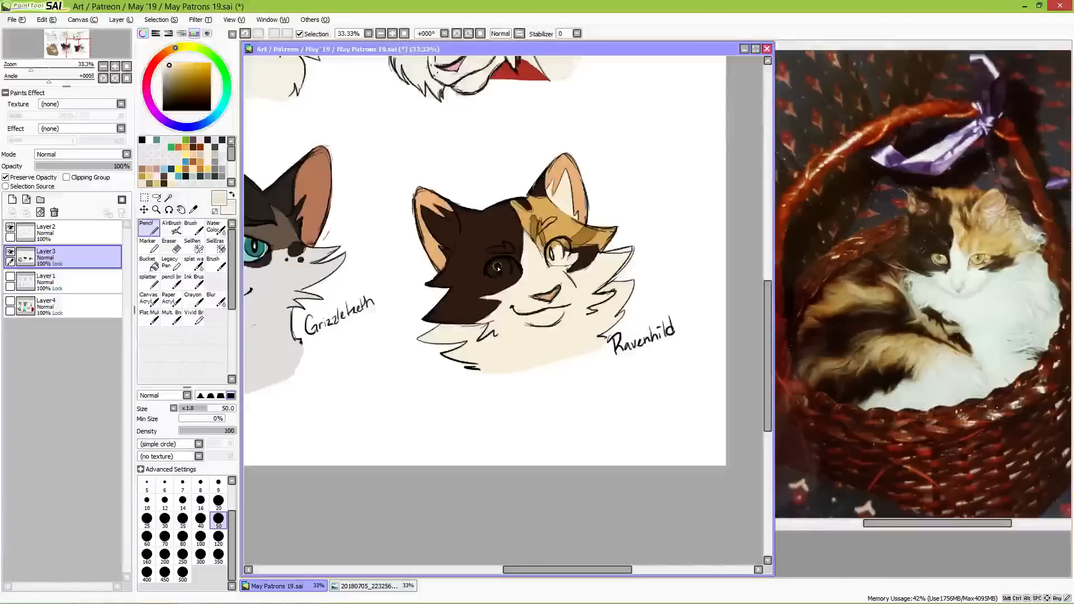
mouse_move(500, 264)
left_mouse_down()
mouse_move(511, 274)
mouse_move(495, 271)
mouse_move(566, 251)
left_mouse_up()
left_click(179, 63)
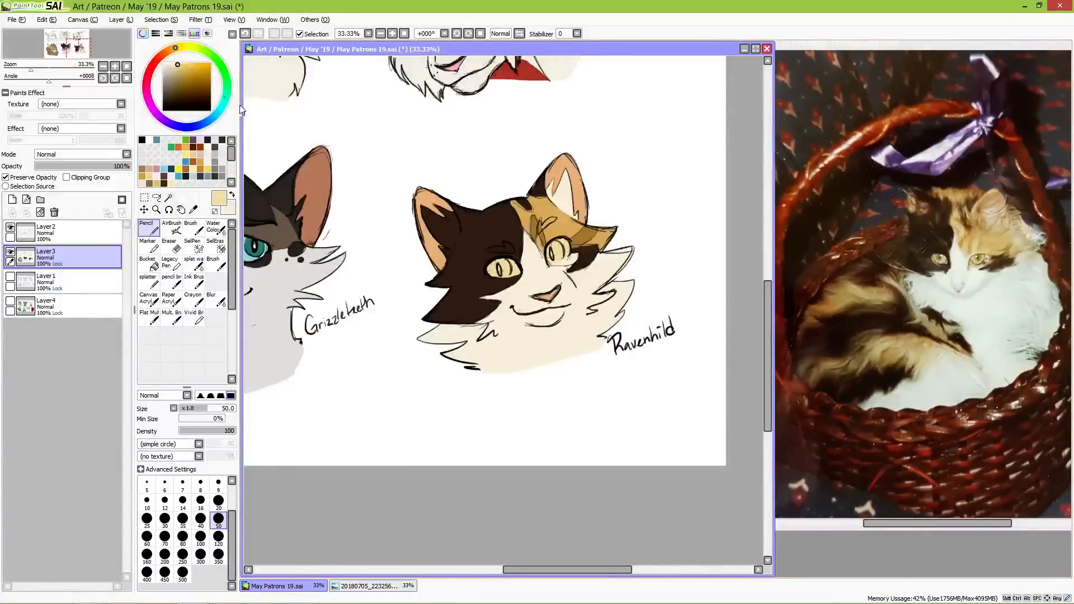
Step: Paint deeper golden yellow irises over the pale yellow in both of Ravenhild's eyes
left_click(192, 67)
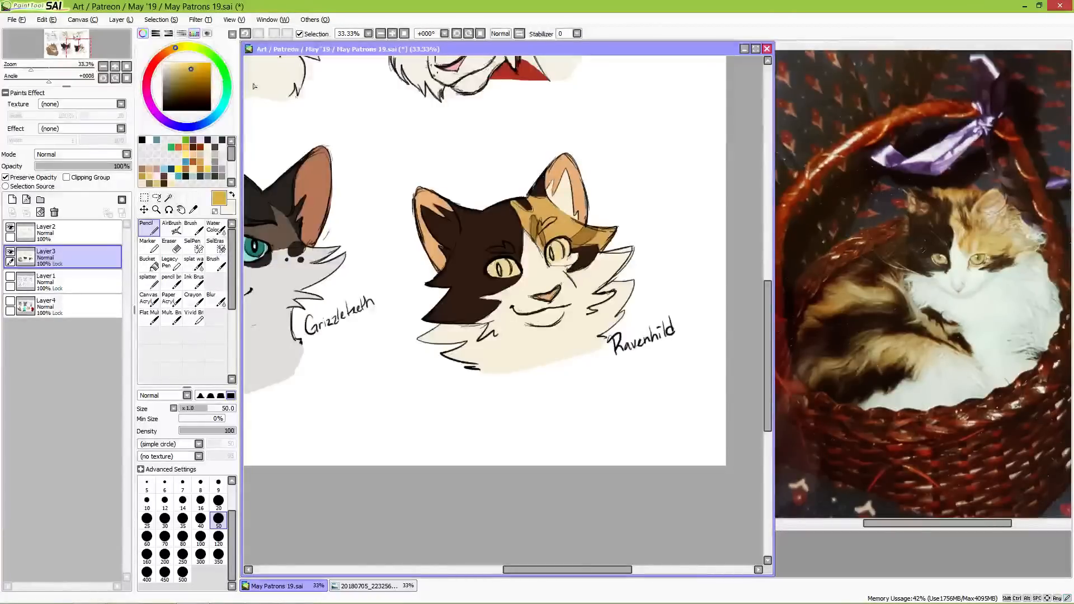
mouse_move(494, 271)
left_mouse_down()
mouse_move(552, 253)
mouse_move(557, 262)
left_mouse_up()
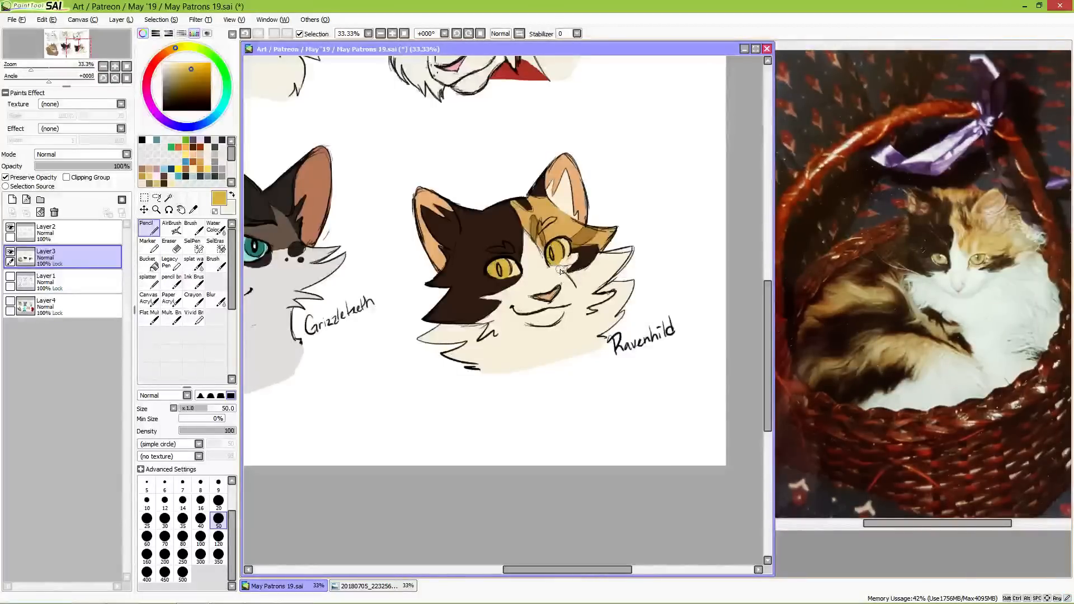
key("ctrl+z")
left_click_drag(556, 247, 552, 259)
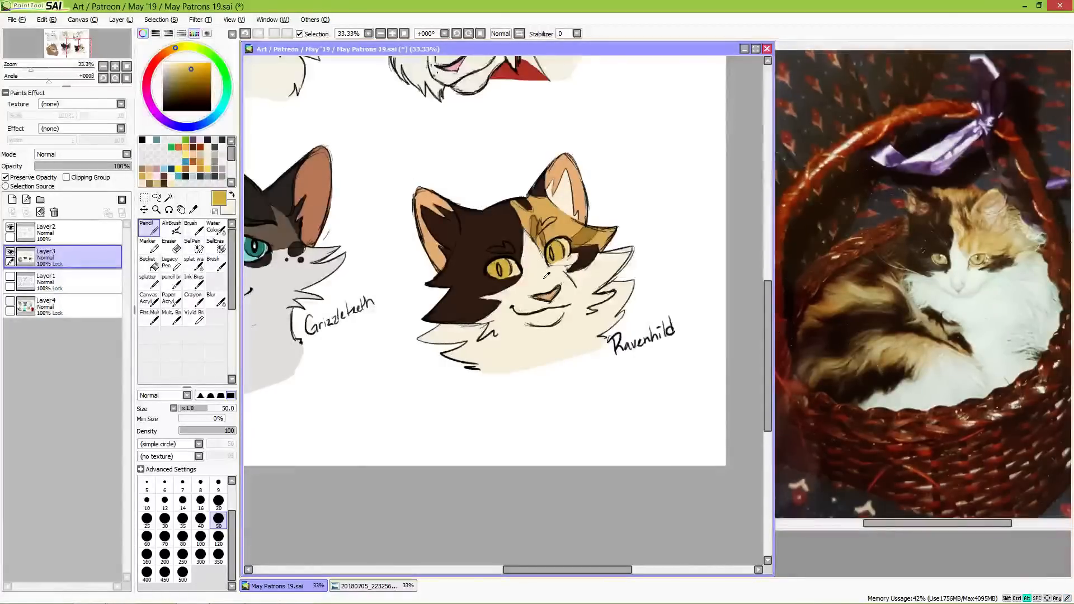
Step: Paint light cream eyebrow marks above both of Ravenhild's eyes, then choose white as the colour
left_click(549, 216, "alt")
left_click_drag(541, 227, 555, 221)
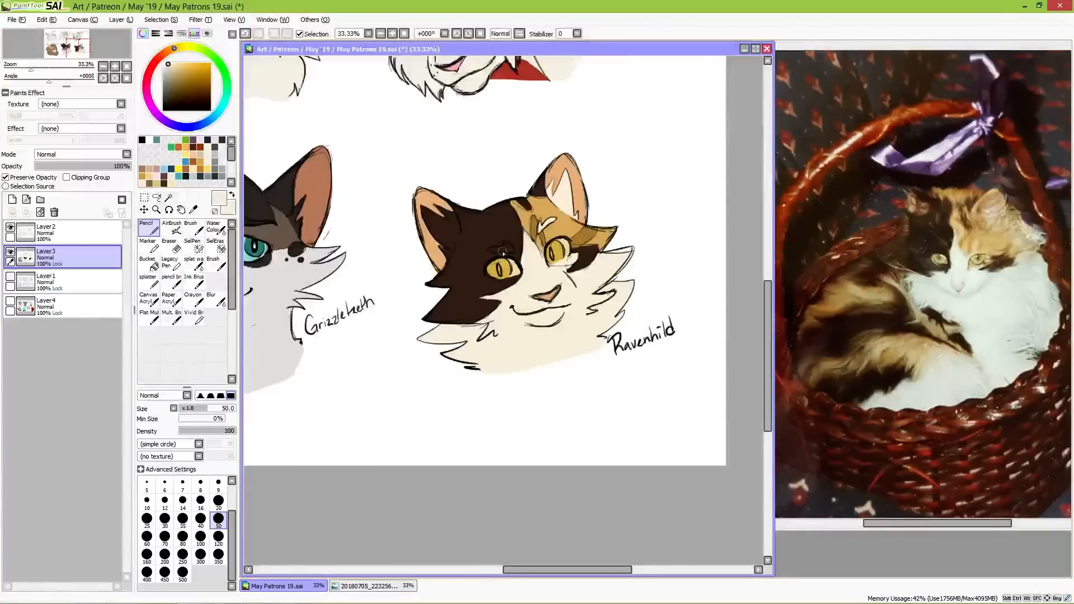
left_click_drag(490, 251, 510, 253)
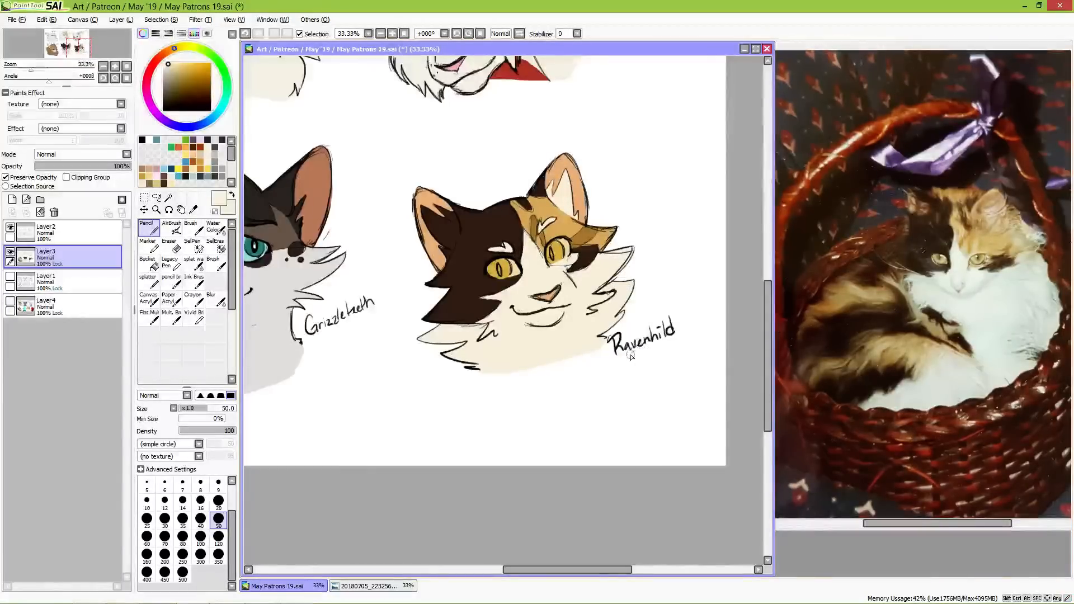
left_click(163, 63)
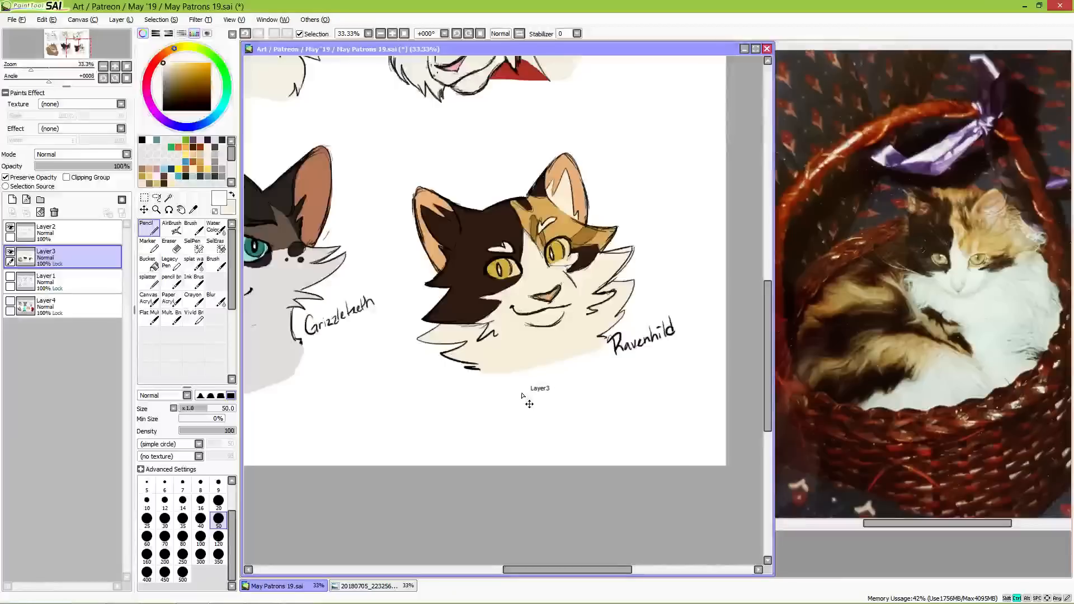
Step: Save the May Patrons 19.sai drawing
scroll(520, 396, "down", 1)
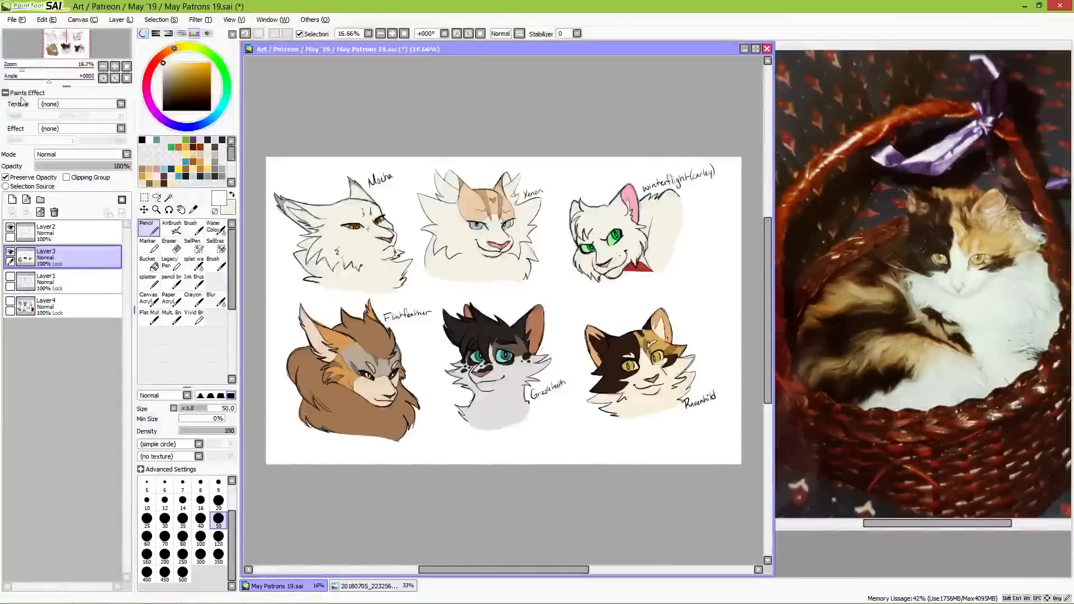
left_click(15, 20)
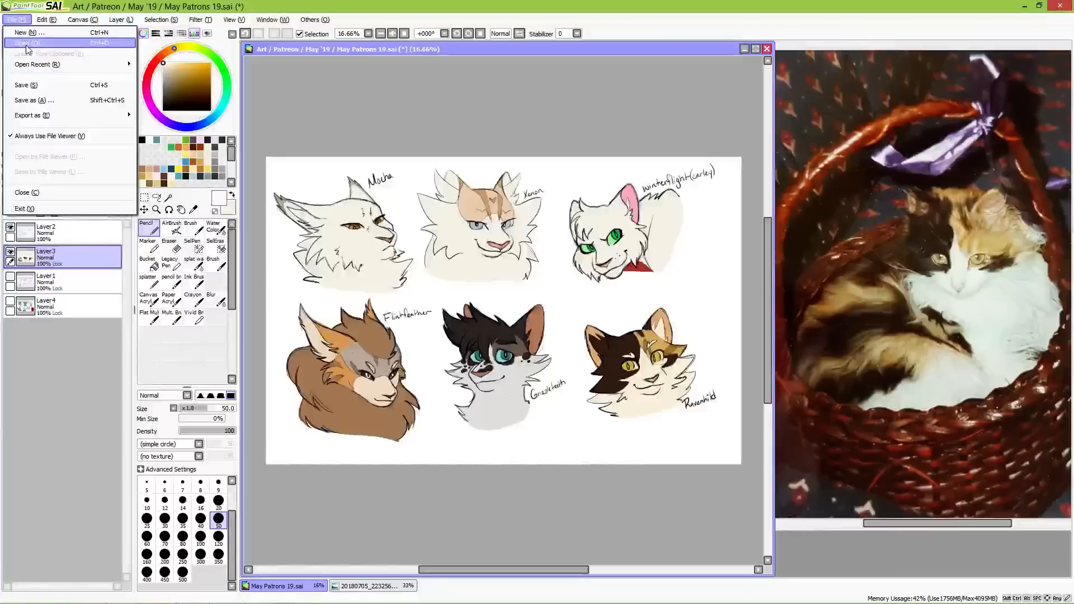
left_click(38, 87)
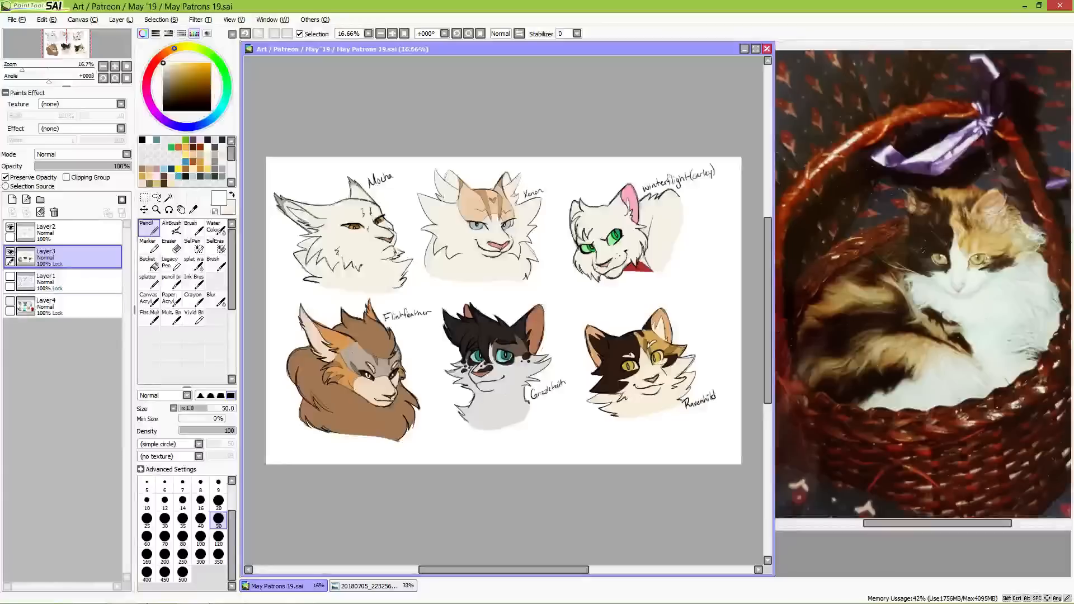
Step: Create a new blank portrait canvas and enlarge its window to leave room for sketching
left_click(15, 20)
left_click(30, 33)
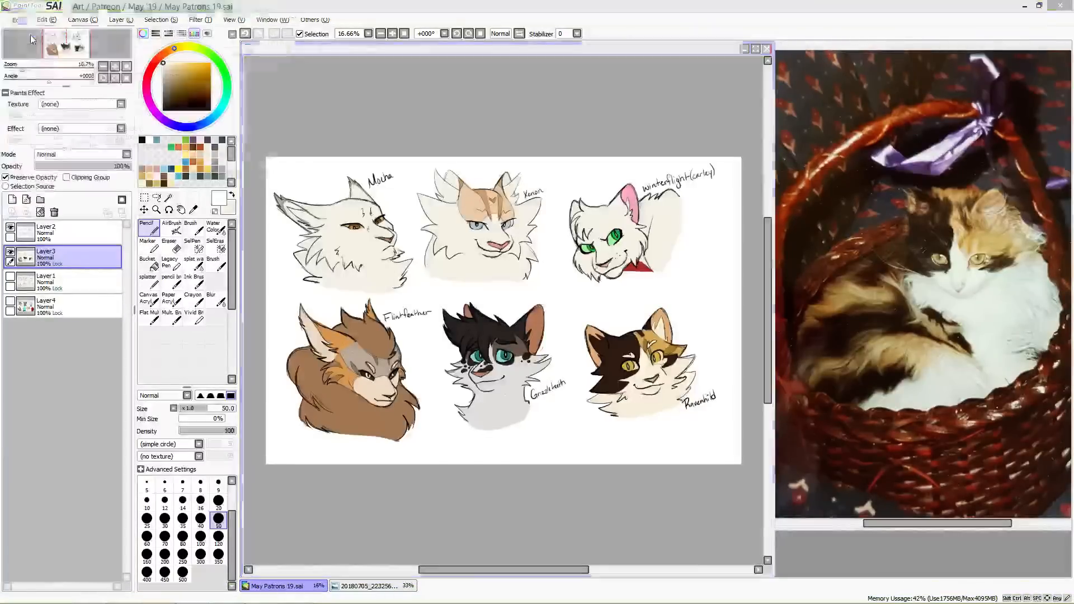
left_click(220, 180)
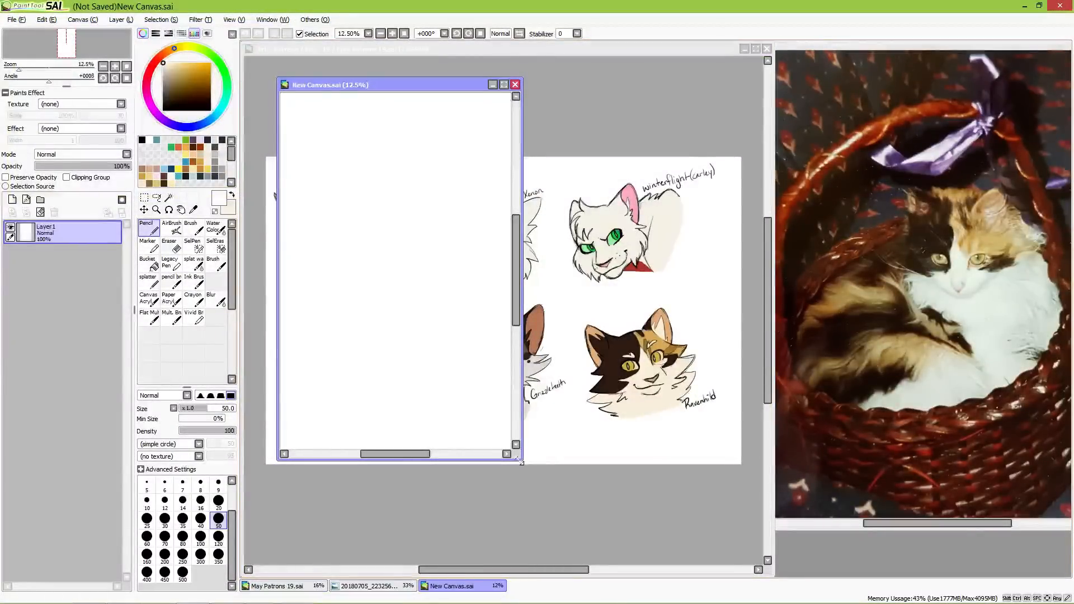
left_click_drag(515, 462, 774, 576)
left_click_drag(580, 393, 540, 376)
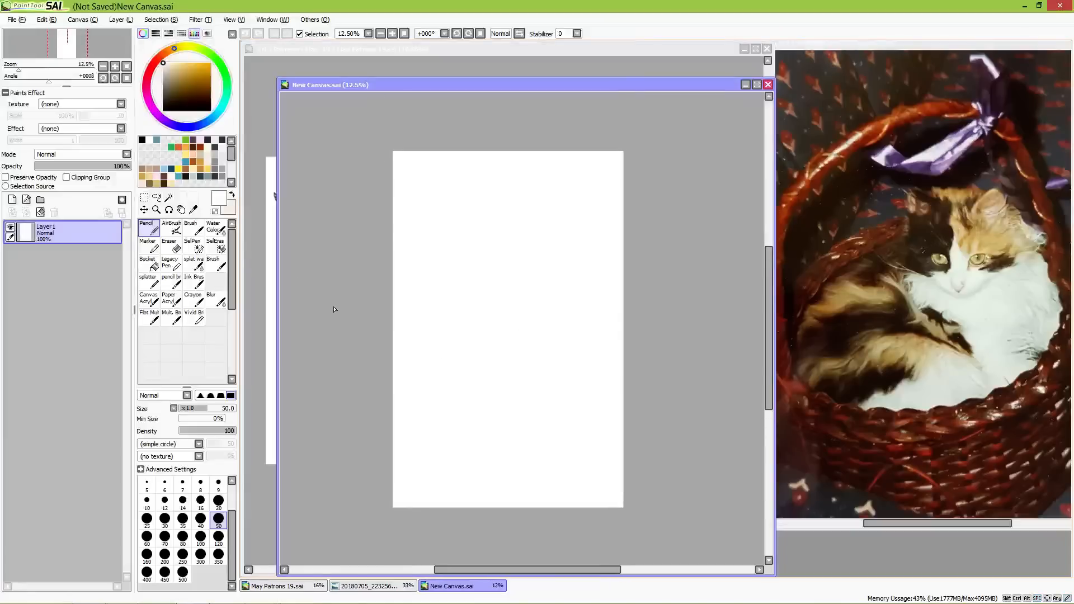
Step: Sketch a large round head circle in muted blue near the canvas's upper edge, using the size 20 pencil brush
left_click(157, 140)
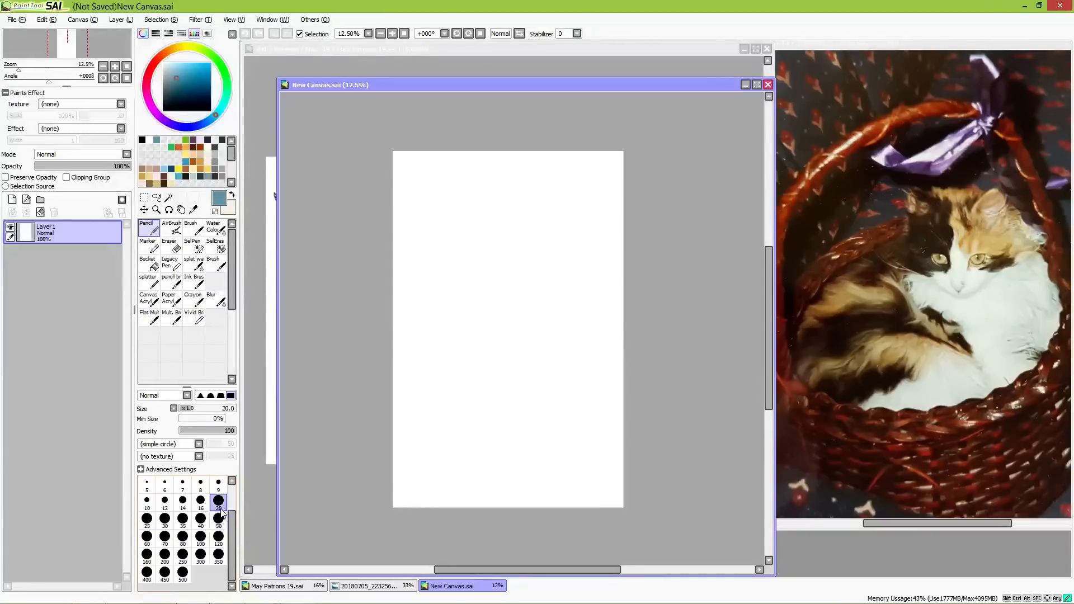
left_click(171, 281)
left_click_drag(494, 361, 486, 317)
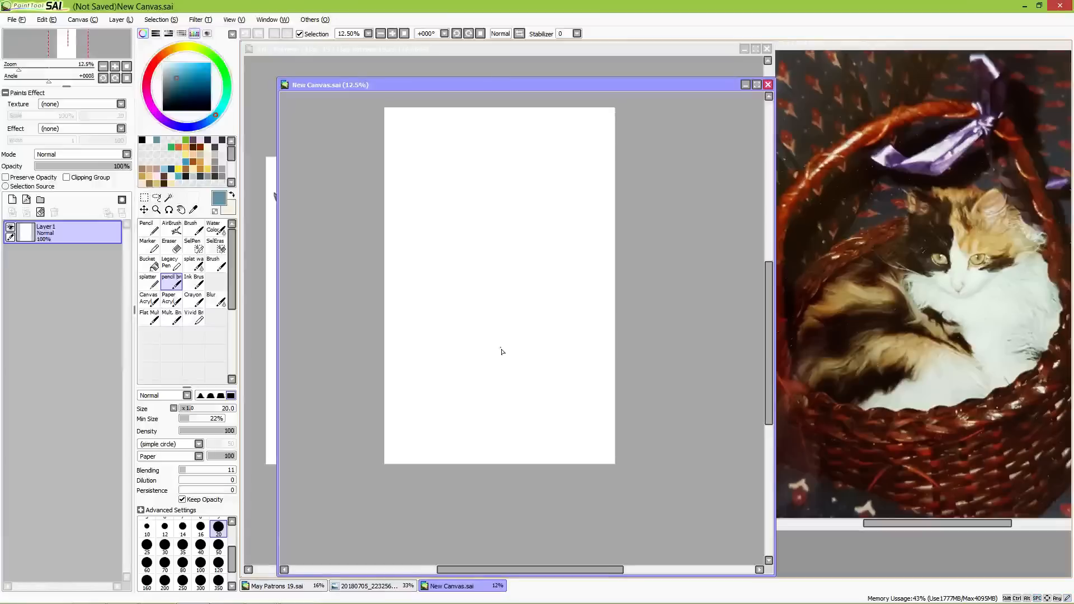
scroll(495, 362, "up", 3)
mouse_move(441, 184)
left_mouse_down()
mouse_move(477, 367)
mouse_move(441, 420)
mouse_move(470, 335)
mouse_move(493, 372)
mouse_move(487, 352)
left_mouse_up()
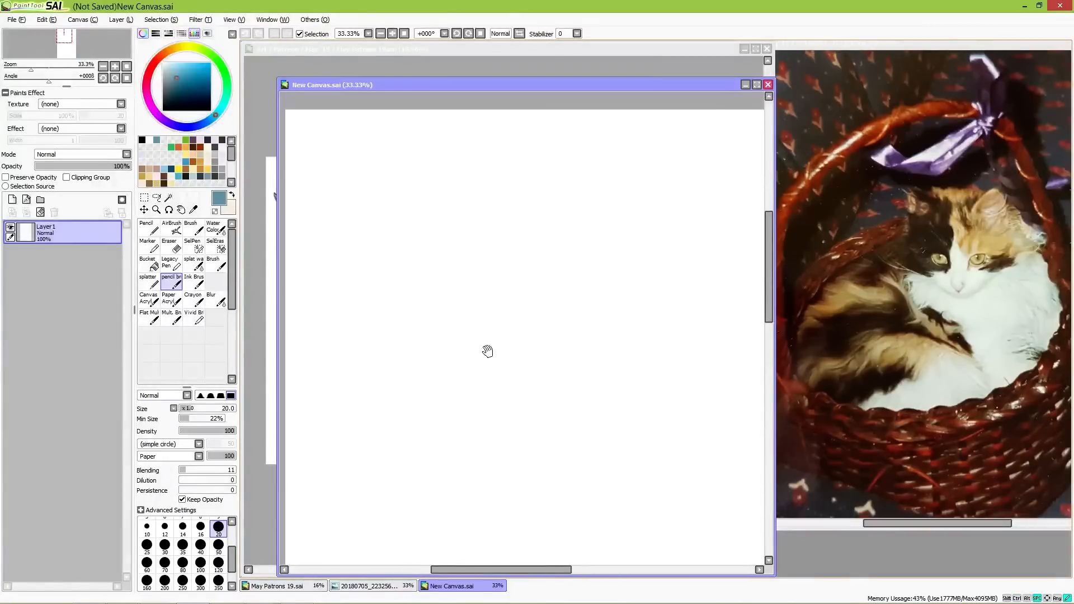
mouse_move(618, 221)
left_mouse_down()
mouse_move(625, 272)
mouse_move(599, 213)
mouse_move(532, 192)
mouse_move(549, 199)
mouse_move(525, 203)
mouse_move(529, 226)
left_mouse_up()
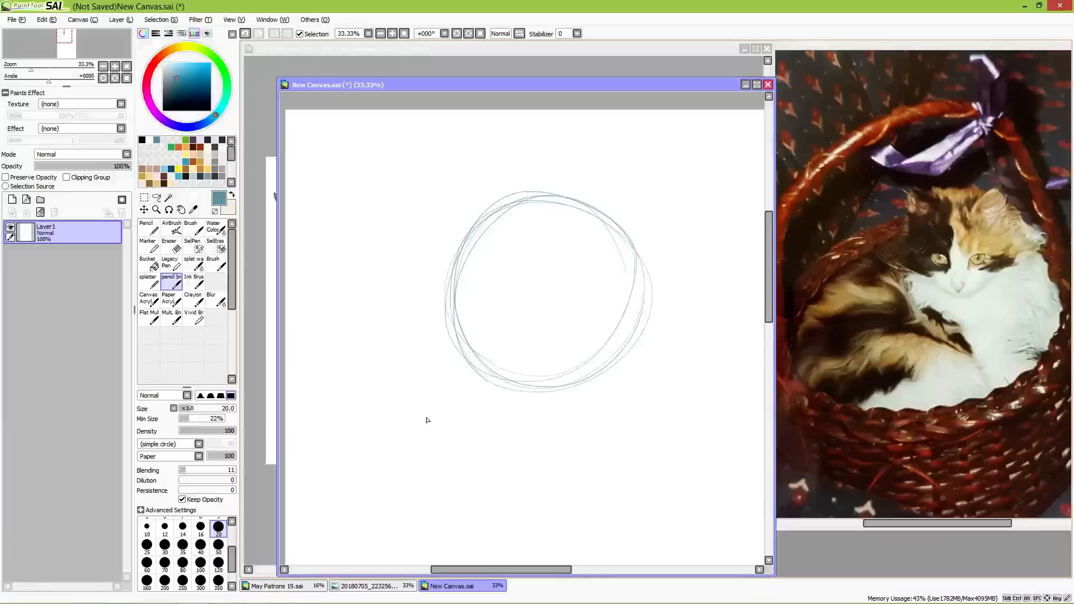
Step: Sketch a slanted muzzle oval in front of the head circle and join it with firm bridge and forehead lines
mouse_move(411, 330)
left_mouse_down()
mouse_move(406, 348)
mouse_move(445, 370)
mouse_move(438, 393)
left_mouse_up()
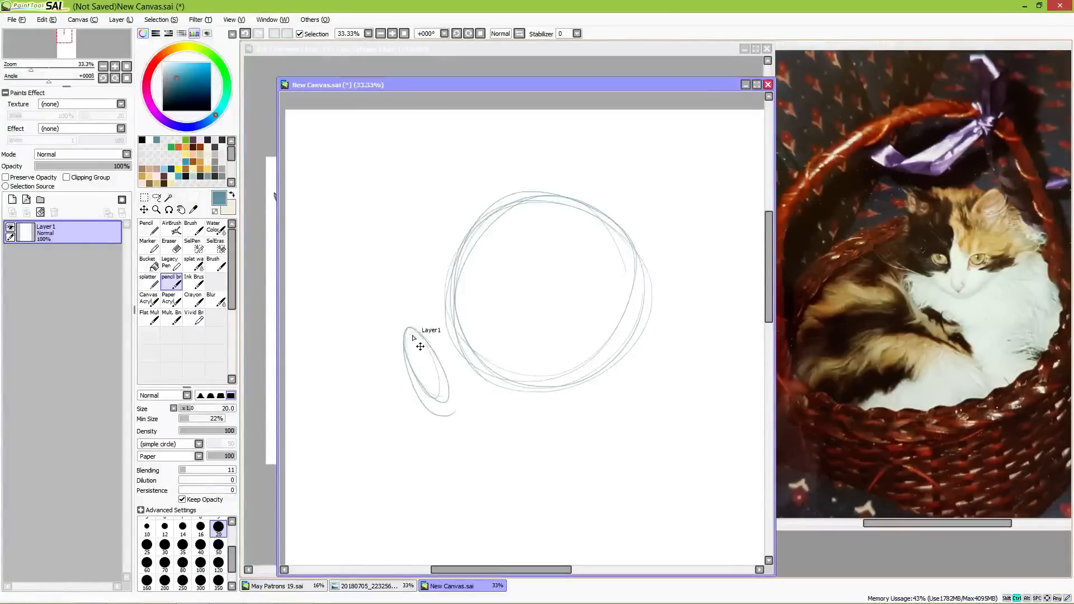
key("ctrl+z")
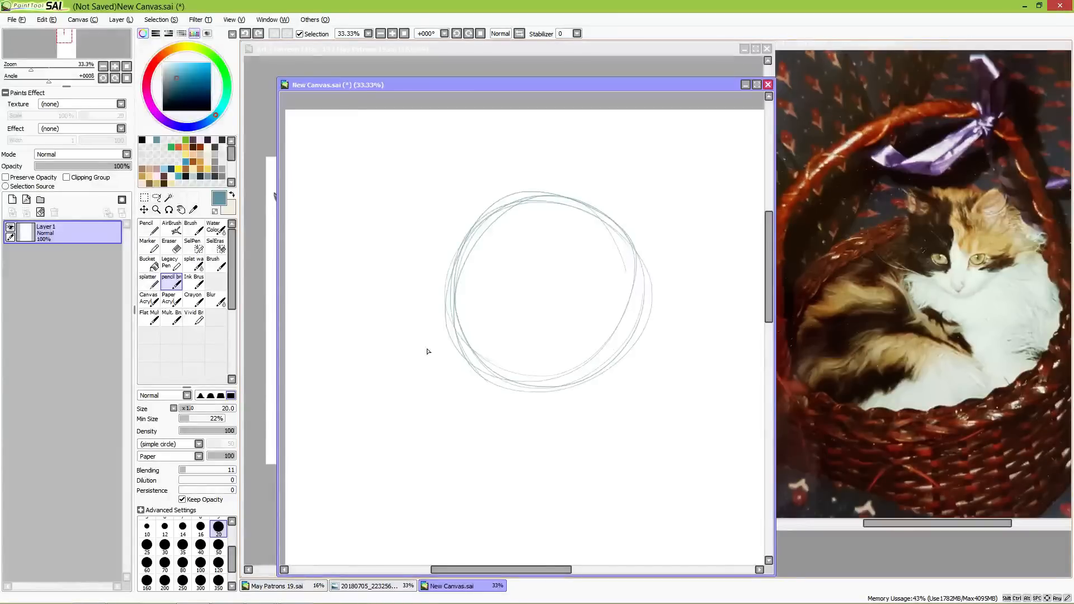
mouse_move(434, 365)
left_mouse_down()
mouse_move(401, 328)
mouse_move(438, 338)
mouse_move(399, 316)
mouse_move(451, 289)
mouse_move(410, 314)
mouse_move(443, 285)
left_mouse_up()
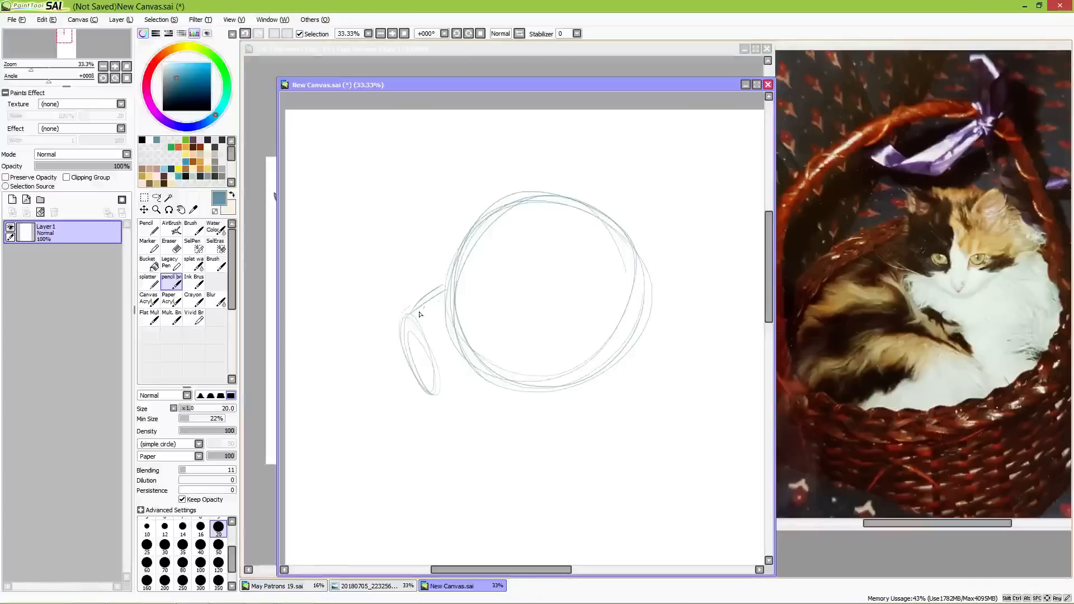
mouse_move(403, 319)
left_mouse_down()
mouse_move(450, 288)
mouse_move(419, 306)
mouse_move(518, 209)
mouse_move(551, 198)
mouse_move(467, 249)
mouse_move(447, 286)
mouse_move(404, 322)
mouse_move(422, 372)
mouse_move(409, 339)
left_mouse_up()
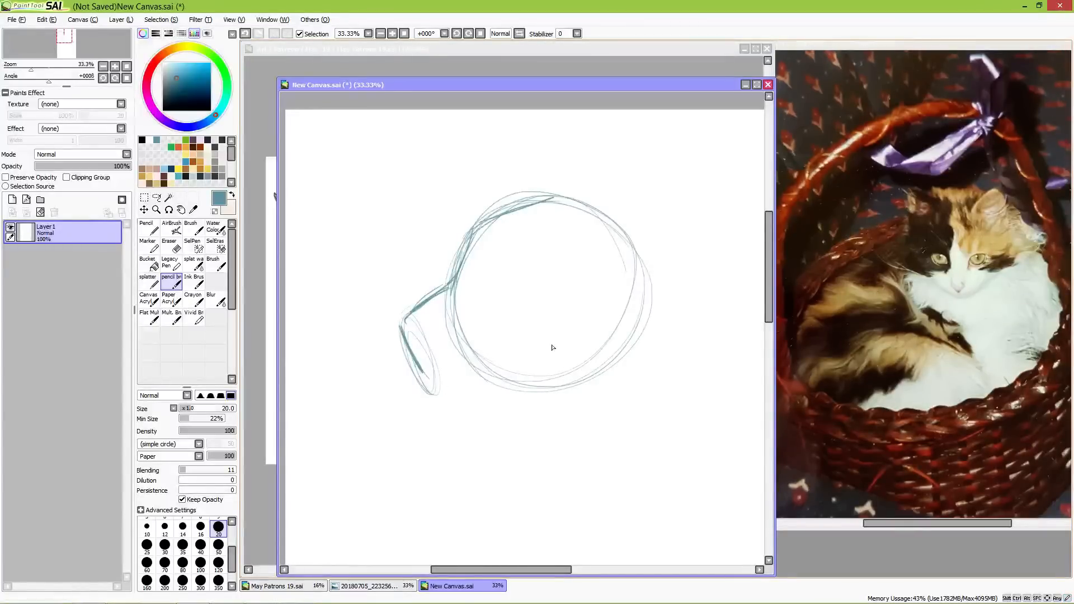
Step: Sketch an oval eye near the front of the large head and angled cheekbone lines inside the circle
mouse_move(575, 256)
left_mouse_down()
mouse_move(575, 334)
mouse_move(511, 365)
left_mouse_up()
left_click_drag(566, 336, 523, 364)
mouse_move(490, 289)
left_mouse_down()
mouse_move(482, 261)
mouse_move(491, 266)
mouse_move(478, 304)
left_mouse_up()
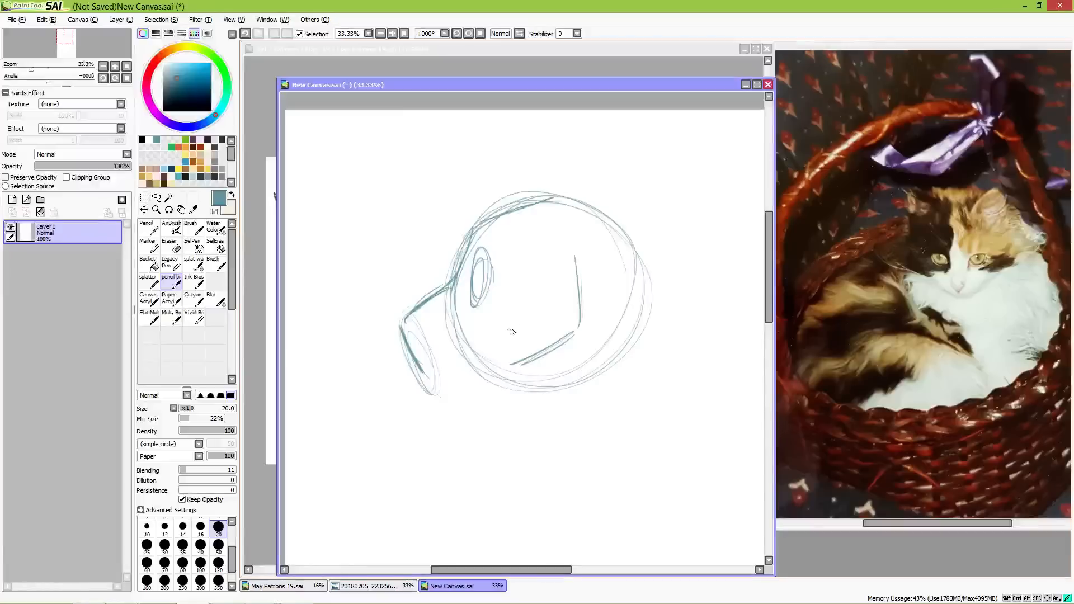
left_click_drag(508, 329, 531, 322)
mouse_move(571, 246)
left_mouse_down()
mouse_move(573, 297)
mouse_move(525, 322)
left_mouse_up()
left_click_drag(526, 323, 573, 289)
mouse_move(564, 233)
left_mouse_down()
mouse_move(577, 290)
mouse_move(538, 318)
left_mouse_up()
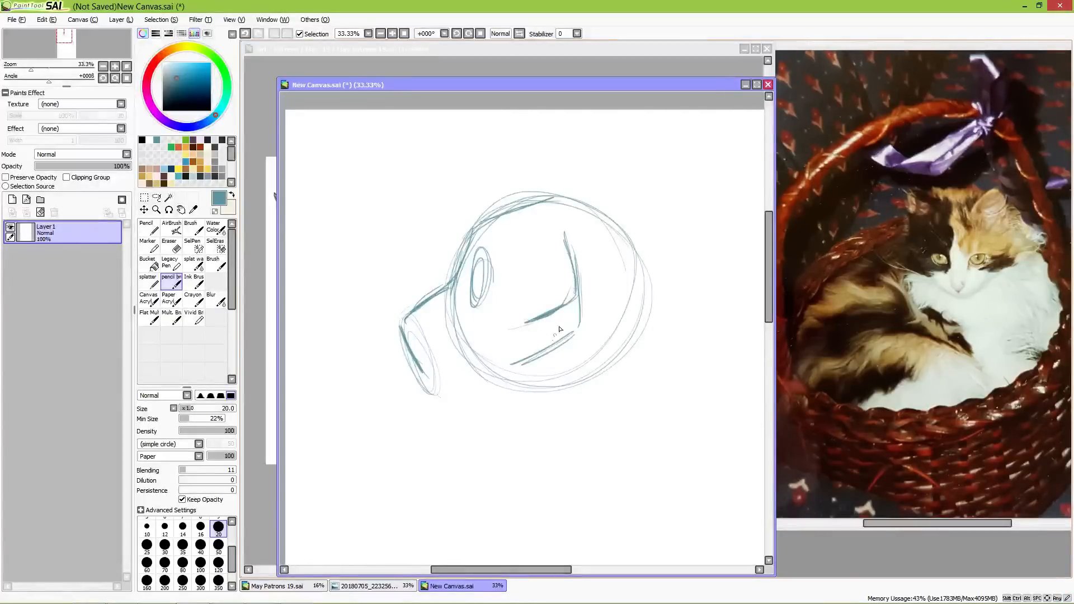
Step: Draw the large head's jaw, running down from the cheek and forward along the underside to the muzzle
mouse_move(568, 283)
left_mouse_down()
mouse_move(571, 327)
mouse_move(553, 343)
mouse_move(567, 323)
mouse_move(559, 367)
left_mouse_up()
left_click_drag(556, 374, 508, 393)
mouse_move(555, 374)
left_mouse_down()
mouse_move(446, 393)
mouse_move(551, 380)
left_mouse_up()
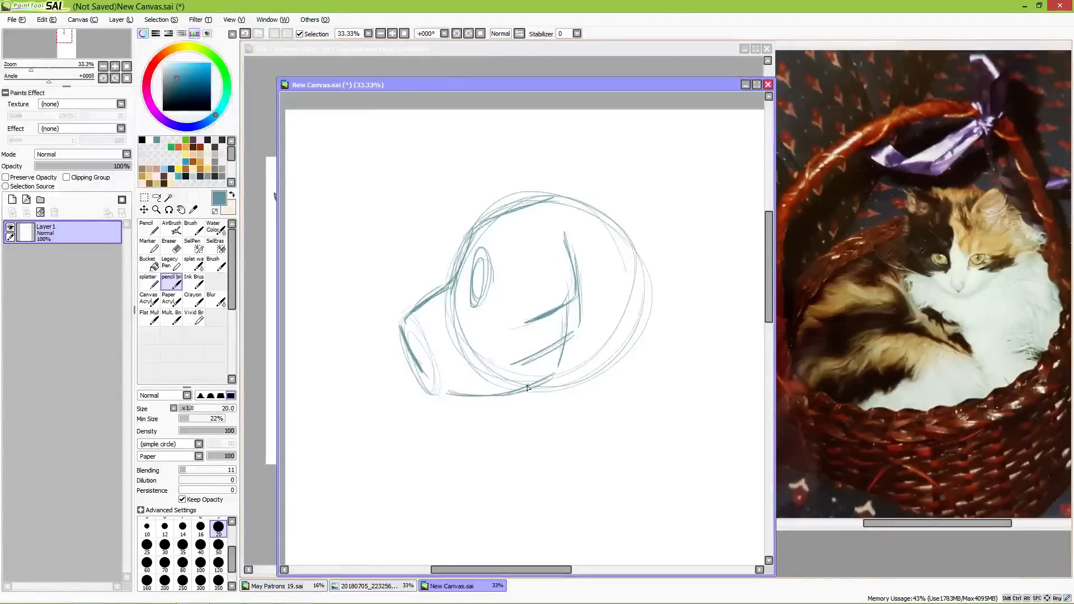
left_click_drag(570, 308, 554, 376)
Step: Add nose and mouth marks to the large muzzle and a faint guide line in front of the forehead and bridge
mouse_move(417, 358)
left_mouse_down()
mouse_move(433, 390)
mouse_move(417, 367)
mouse_move(452, 360)
mouse_move(424, 367)
mouse_move(448, 355)
left_mouse_up()
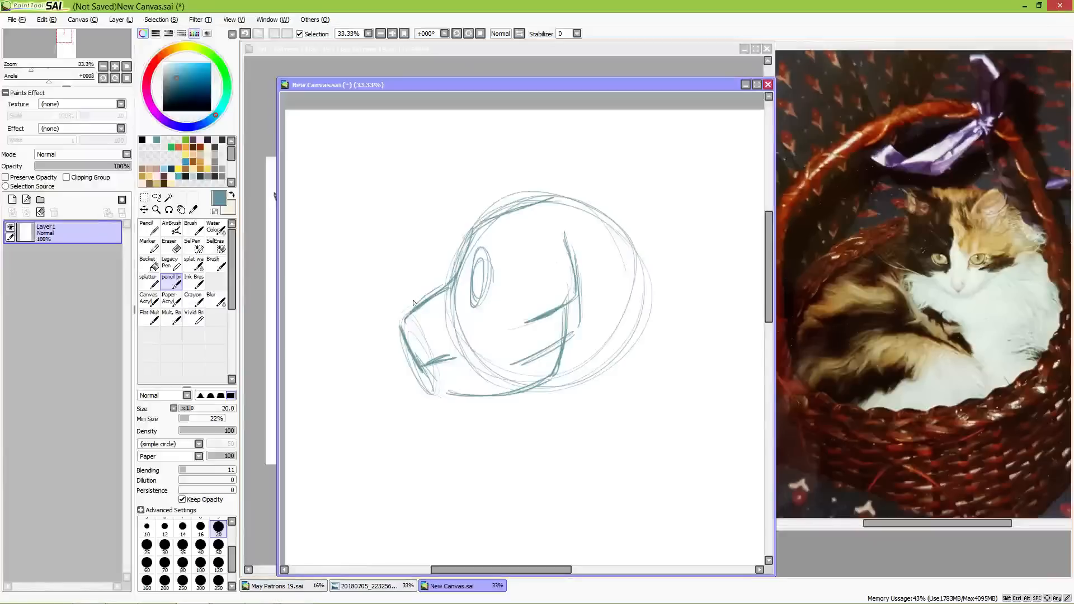
mouse_move(415, 319)
left_mouse_down()
mouse_move(409, 339)
mouse_move(418, 320)
left_mouse_up()
mouse_move(428, 365)
left_mouse_down()
mouse_move(435, 374)
mouse_move(432, 354)
mouse_move(439, 359)
left_mouse_up()
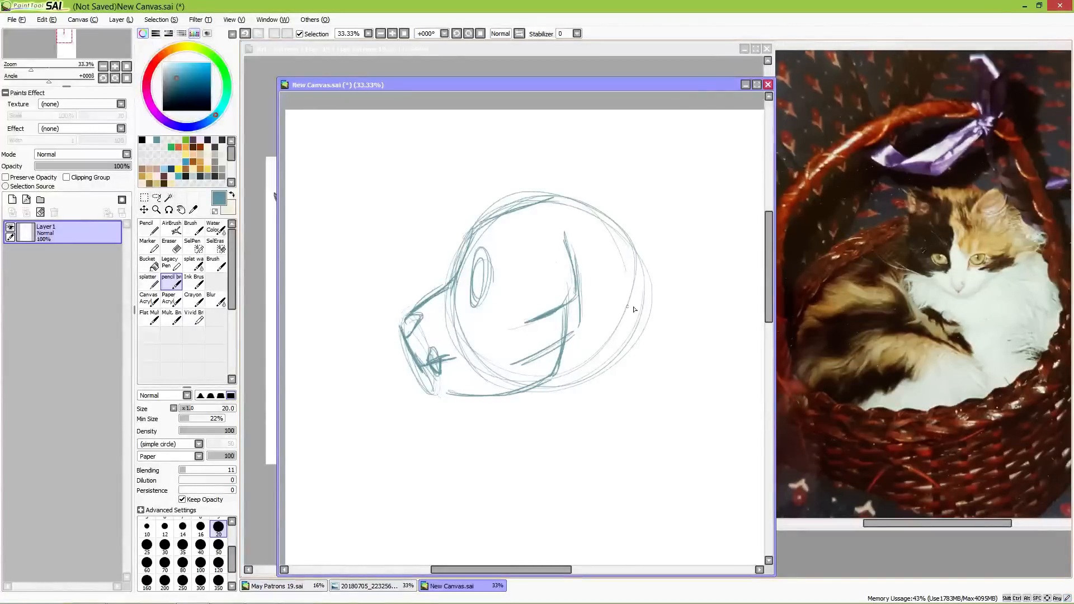
scroll(649, 331, "down", 2)
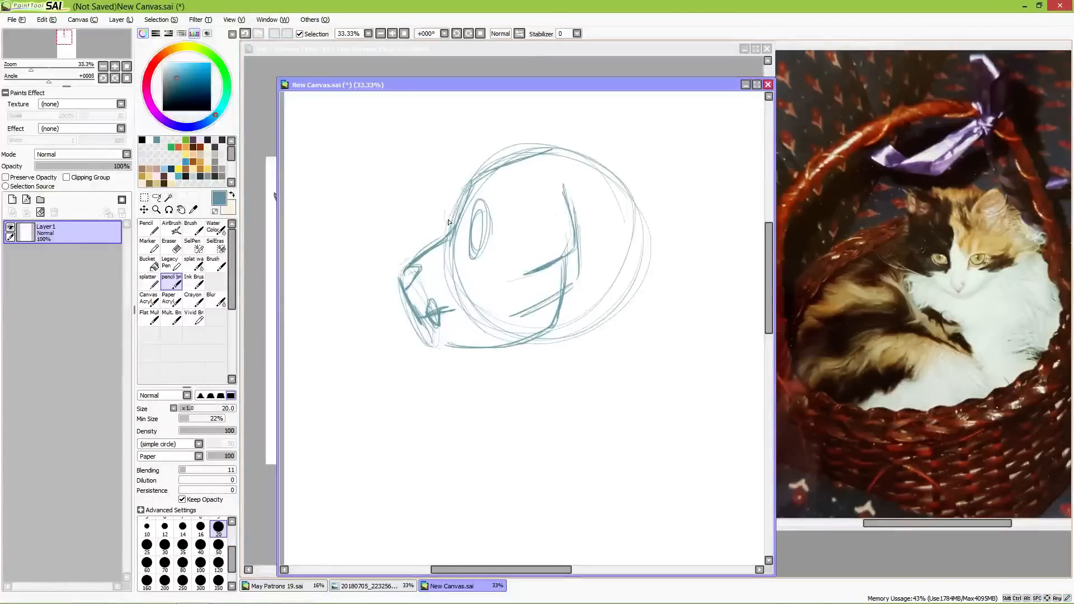
mouse_move(451, 173)
left_mouse_down()
mouse_move(405, 250)
mouse_move(452, 192)
mouse_move(453, 172)
mouse_move(445, 213)
mouse_move(405, 248)
left_mouse_up()
Step: Sketch a smaller head circle with a small muzzle oval in the empty area behind the large head
left_click_drag(612, 350, 445, 355)
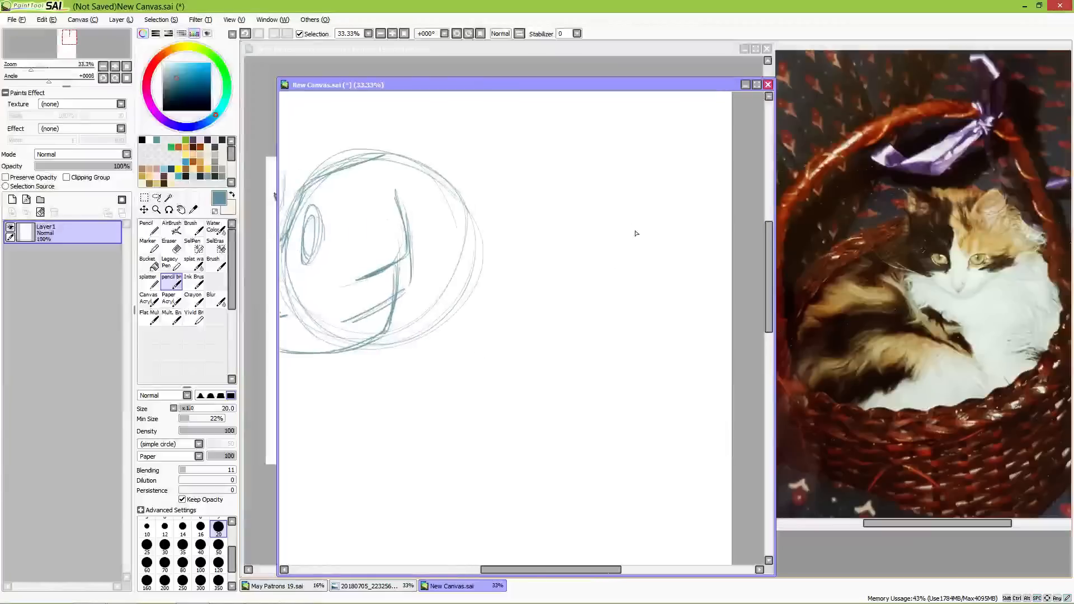
left_click_drag(610, 182, 545, 244)
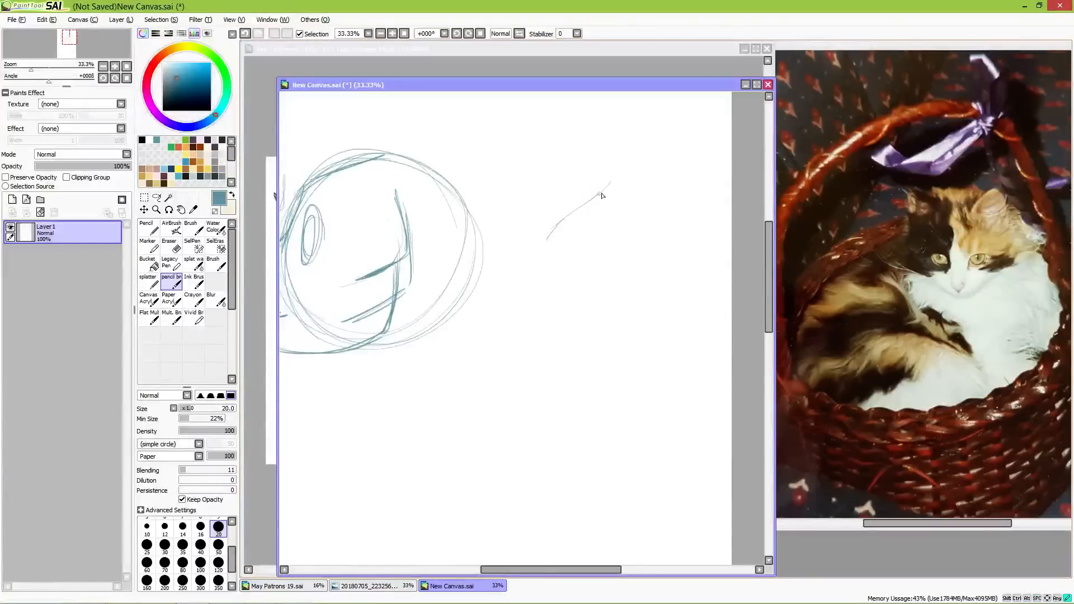
mouse_move(619, 183)
left_mouse_down()
mouse_move(578, 188)
mouse_move(643, 242)
mouse_move(562, 201)
mouse_move(609, 233)
left_mouse_up()
key("e")
mouse_move(595, 194)
left_mouse_down()
mouse_move(564, 225)
mouse_move(578, 225)
mouse_move(544, 226)
mouse_move(553, 223)
mouse_move(549, 280)
mouse_move(542, 231)
left_mouse_up()
key("b")
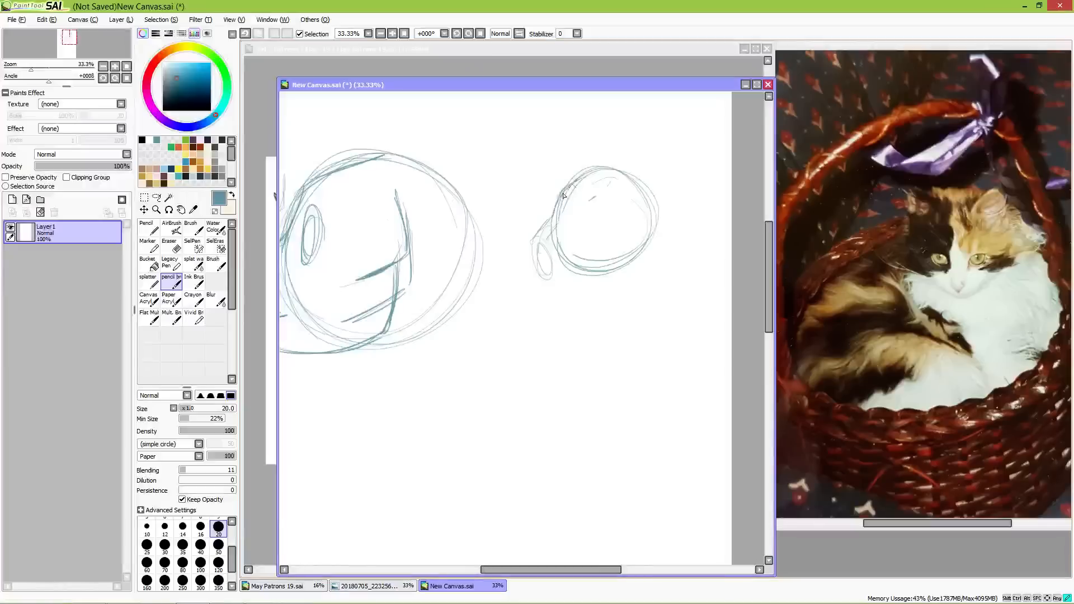
Step: Darken the small head's forehead and muzzle outline, and add its eye, jaw and curved cheek lines
mouse_move(565, 191)
left_mouse_down()
mouse_move(535, 235)
mouse_move(545, 266)
mouse_move(534, 239)
mouse_move(562, 196)
left_mouse_up()
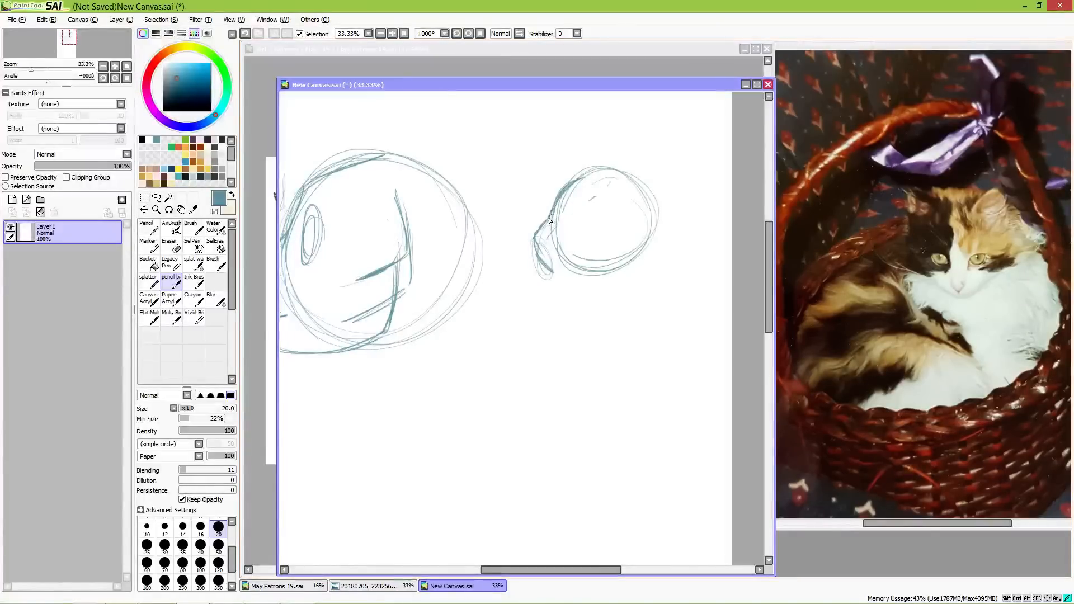
mouse_move(557, 198)
left_mouse_down()
mouse_move(541, 253)
mouse_move(533, 241)
mouse_move(546, 266)
mouse_move(587, 272)
mouse_move(609, 211)
mouse_move(591, 257)
left_mouse_up()
mouse_move(610, 209)
left_mouse_down()
mouse_move(620, 229)
mouse_move(602, 254)
mouse_move(559, 222)
mouse_move(568, 206)
mouse_move(564, 234)
mouse_move(534, 237)
mouse_move(550, 269)
left_mouse_up()
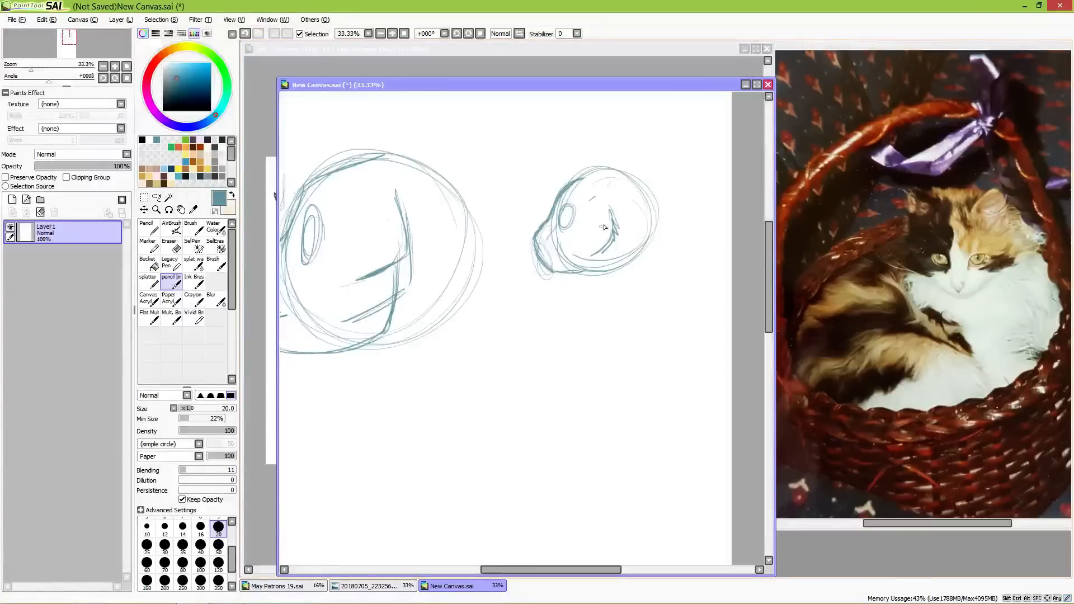
left_click_drag(419, 330, 558, 327)
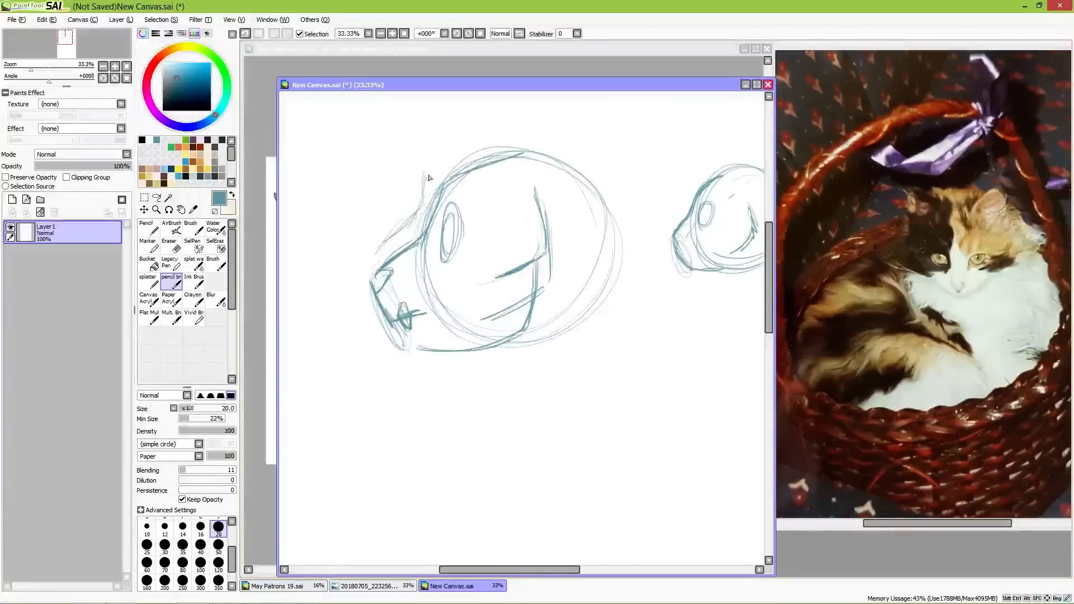
Step: Strengthen the large head's forehead line with darker strokes running from the bridge up over the front of the skull
left_click_drag(424, 197, 441, 158)
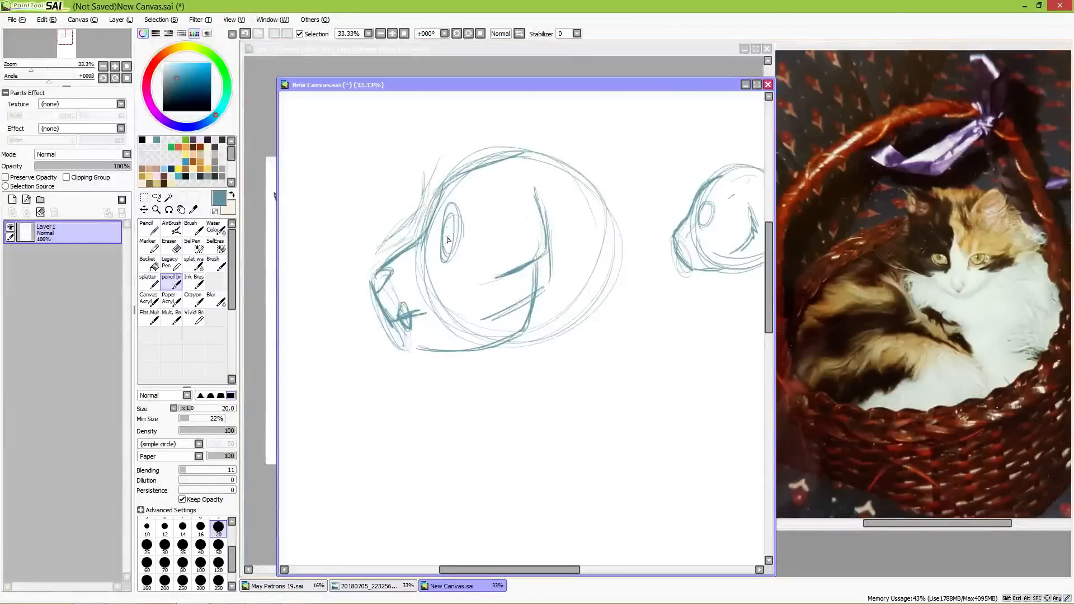
mouse_move(409, 247)
left_mouse_down()
mouse_move(426, 216)
mouse_move(425, 234)
mouse_move(447, 177)
mouse_move(438, 187)
mouse_move(516, 153)
left_mouse_up()
left_click_drag(443, 180, 429, 226)
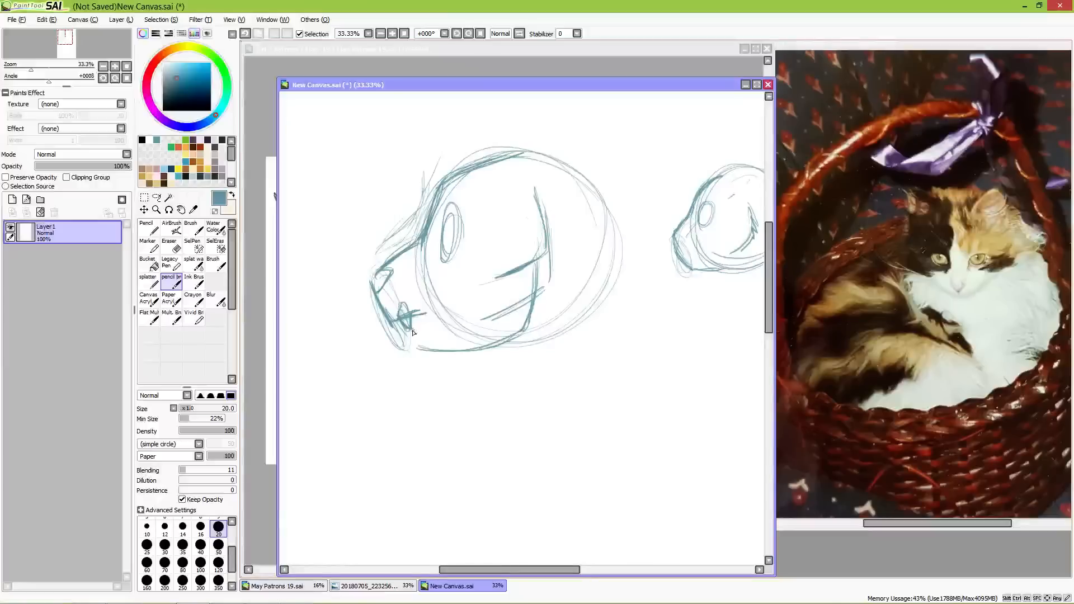
Step: Extend the large head's cheek line forward and draw two pointed teeth hanging below it
scroll(573, 351, "down", 2)
key("e")
left_click_drag(480, 283, 480, 286)
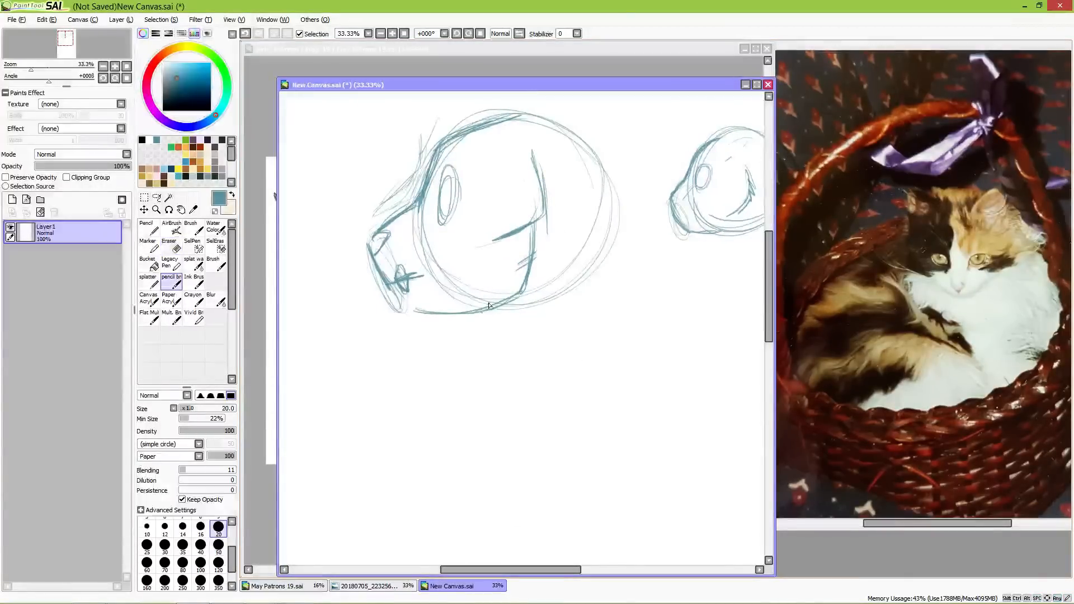
key("e")
mouse_move(491, 237)
left_mouse_down()
mouse_move(501, 259)
mouse_move(449, 268)
mouse_move(482, 243)
mouse_move(465, 253)
mouse_move(457, 282)
mouse_move(462, 253)
mouse_move(480, 253)
mouse_move(464, 273)
left_mouse_up()
left_click_drag(482, 245, 464, 273)
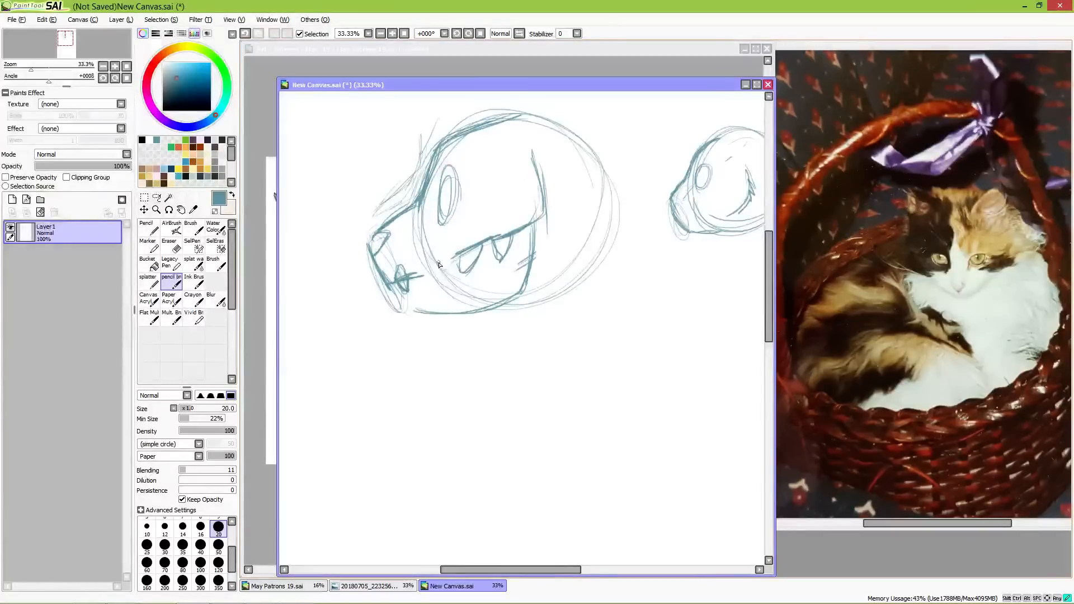
left_click_drag(486, 327, 463, 291)
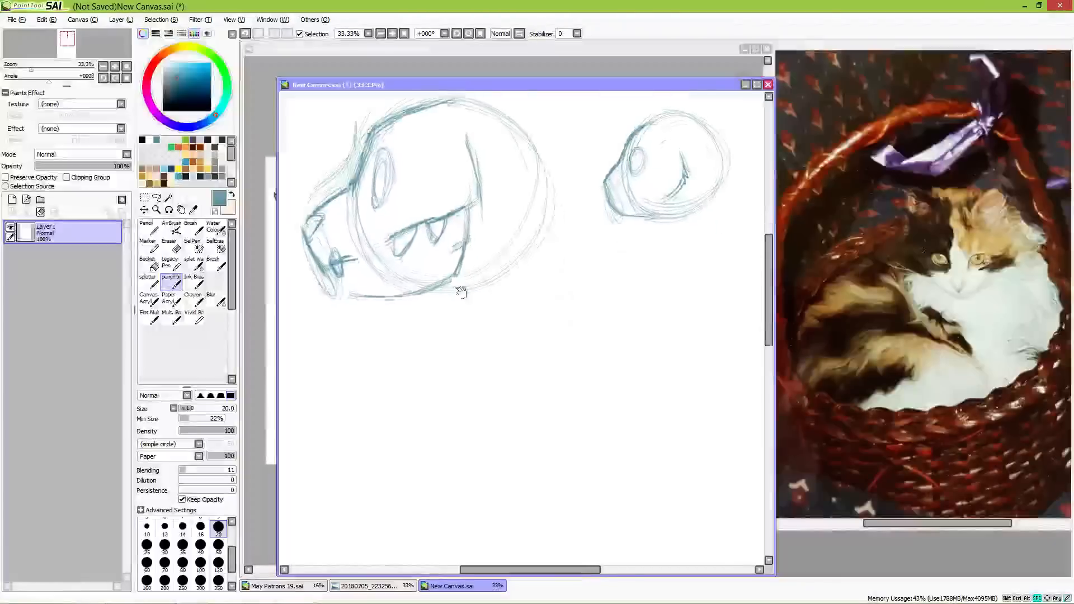
mouse_move(533, 327)
left_mouse_down()
mouse_move(460, 300)
mouse_move(538, 304)
mouse_move(593, 276)
mouse_move(576, 316)
left_mouse_up()
left_click_drag(418, 199, 405, 226)
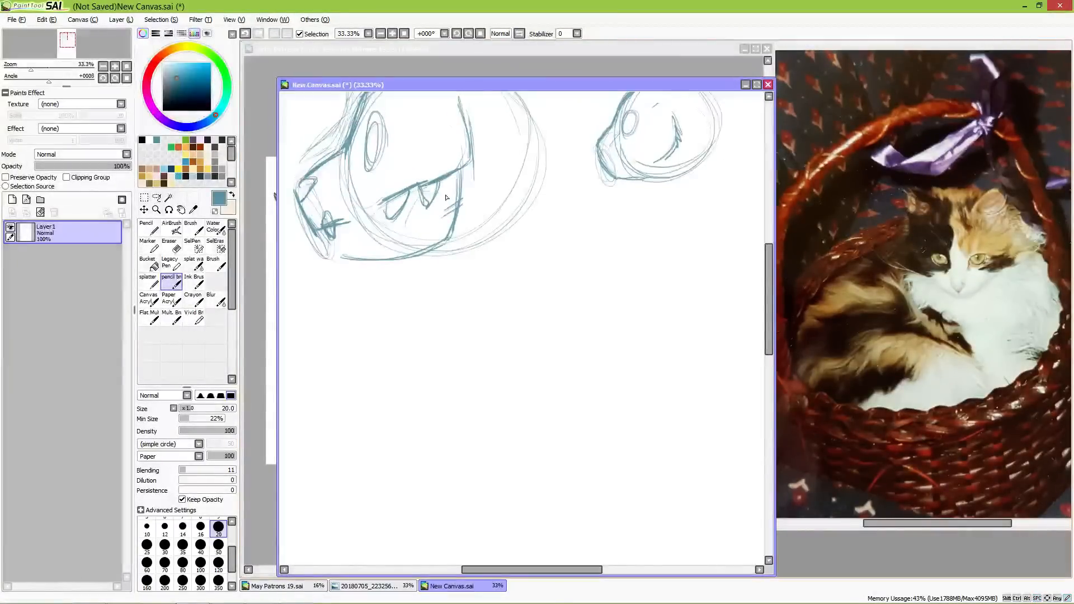
mouse_move(442, 178)
left_mouse_down()
mouse_move(368, 222)
mouse_move(404, 198)
left_mouse_up()
Step: Sketch a new head circle below the small head, with curved guide lines and an outlined muzzle circle at its lower front
mouse_move(594, 346)
left_mouse_down()
mouse_move(479, 228)
mouse_move(532, 282)
mouse_move(577, 300)
left_mouse_up()
mouse_move(508, 282)
left_mouse_down()
mouse_move(625, 240)
mouse_move(503, 312)
mouse_move(624, 208)
mouse_move(530, 327)
mouse_move(595, 202)
mouse_move(554, 333)
mouse_move(582, 190)
mouse_move(566, 345)
mouse_move(568, 199)
mouse_move(545, 335)
mouse_move(602, 208)
mouse_move(511, 320)
mouse_move(625, 237)
mouse_move(482, 310)
mouse_move(618, 287)
mouse_move(611, 315)
left_mouse_up()
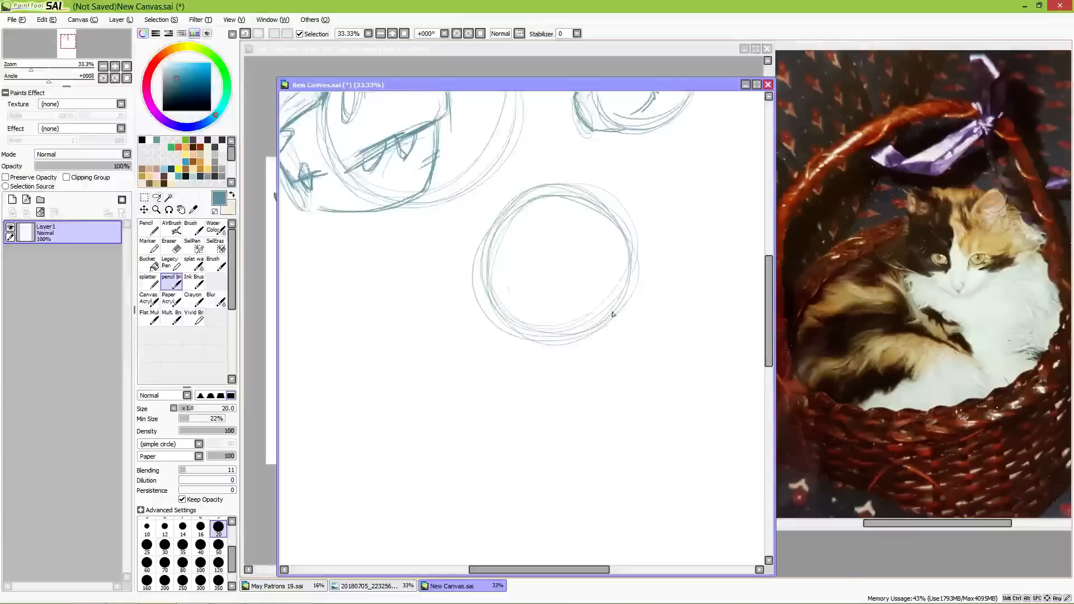
mouse_move(583, 364)
left_mouse_down()
mouse_move(621, 352)
mouse_move(621, 312)
mouse_move(572, 319)
mouse_move(559, 371)
left_mouse_up()
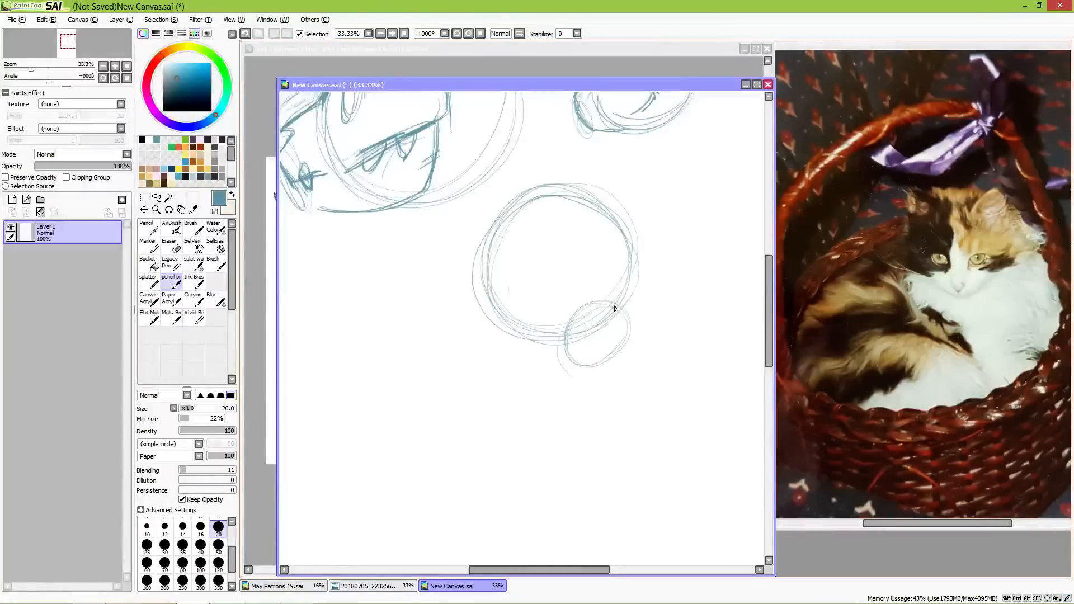
left_click_drag(580, 206, 588, 316)
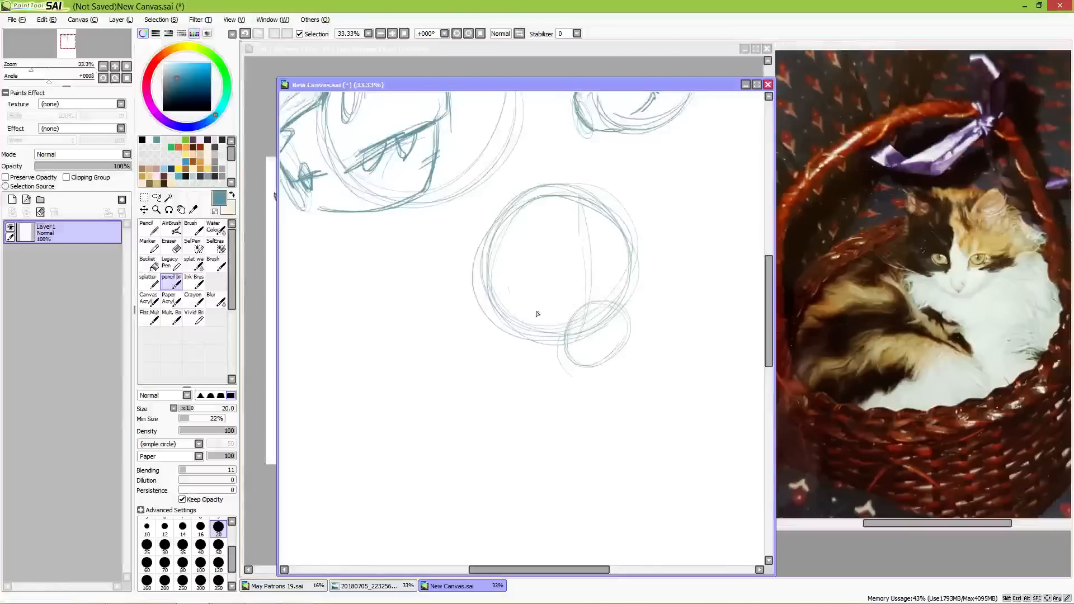
mouse_move(504, 284)
left_mouse_down()
mouse_move(565, 293)
mouse_move(558, 273)
mouse_move(528, 291)
mouse_move(611, 263)
mouse_move(632, 329)
mouse_move(595, 365)
mouse_move(572, 357)
mouse_move(615, 353)
mouse_move(576, 361)
mouse_move(561, 352)
mouse_move(568, 362)
mouse_move(522, 335)
left_mouse_up()
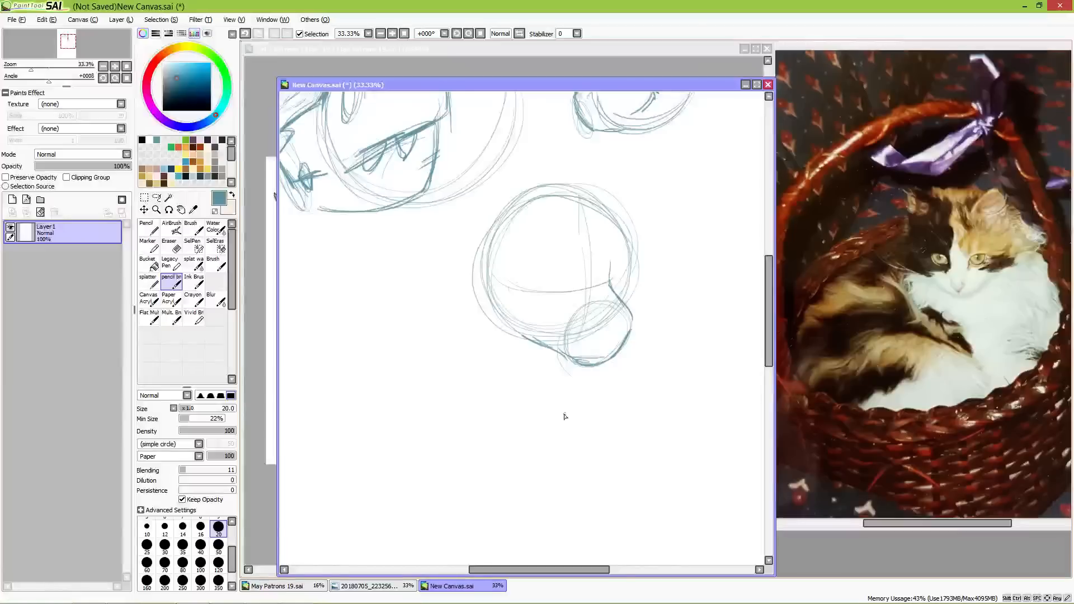
Step: Sketch another head circle below the large head with a muzzle circle, a curved mouth line and a separate chin oval
mouse_move(486, 419)
left_mouse_down()
mouse_move(592, 360)
mouse_move(643, 347)
left_mouse_up()
mouse_move(528, 228)
left_mouse_down()
mouse_move(558, 320)
mouse_move(562, 232)
mouse_move(505, 227)
mouse_move(453, 285)
mouse_move(470, 336)
left_mouse_up()
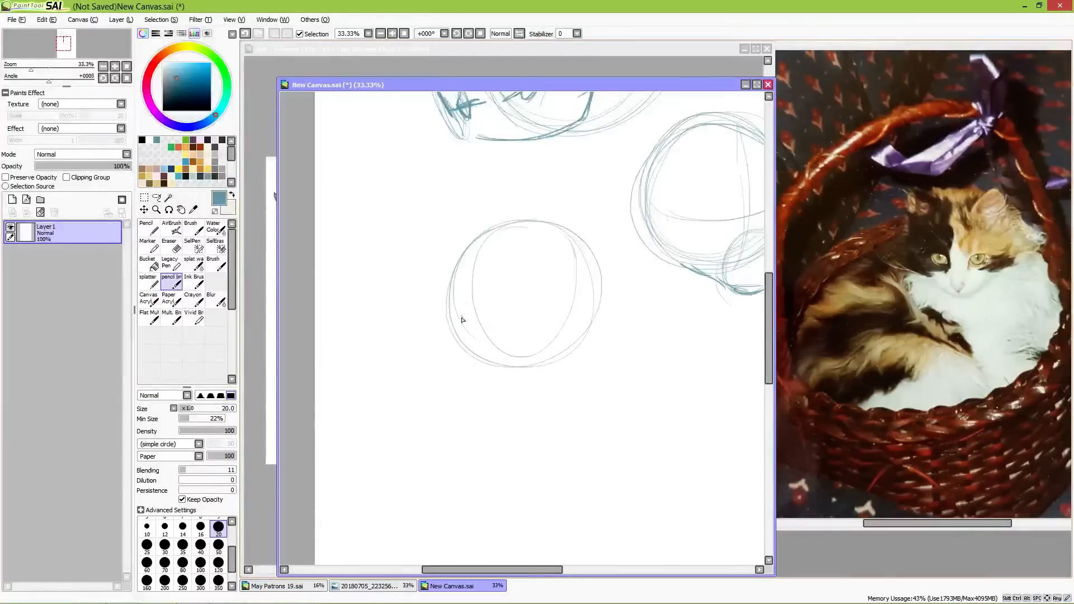
mouse_move(450, 301)
left_mouse_down()
mouse_move(511, 308)
mouse_move(480, 349)
mouse_move(460, 289)
mouse_move(508, 309)
mouse_move(483, 341)
mouse_move(476, 306)
mouse_move(459, 303)
mouse_move(478, 301)
mouse_move(452, 295)
mouse_move(488, 297)
mouse_move(451, 296)
mouse_move(453, 341)
mouse_move(551, 307)
left_mouse_up()
mouse_move(506, 375)
left_mouse_down()
mouse_move(510, 392)
mouse_move(485, 387)
left_mouse_up()
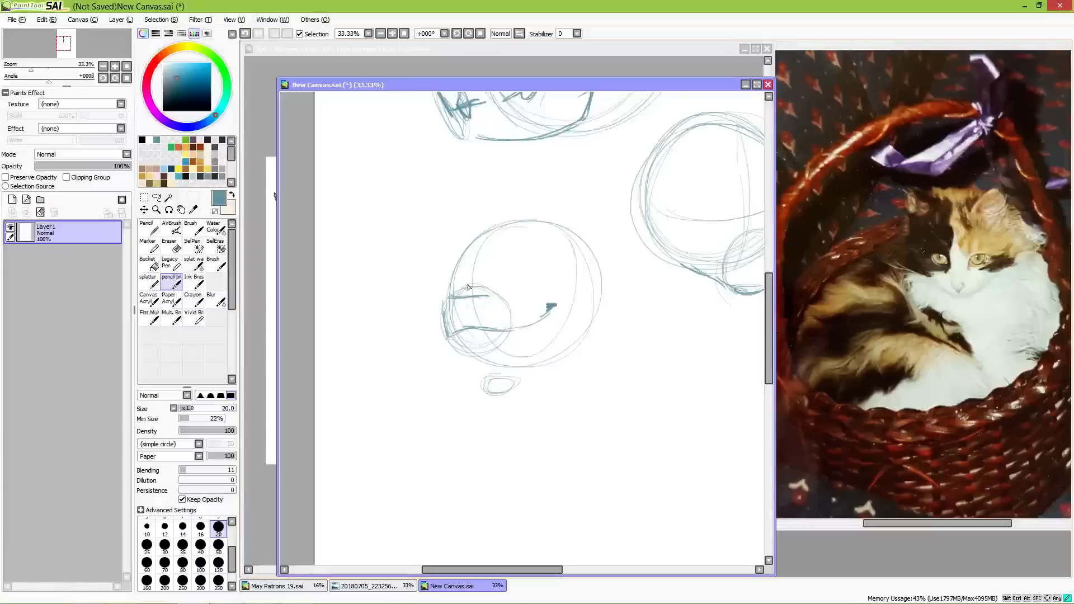
Step: Draw the dropped lower jaw from the mouth line to the chin oval, and add the eye socket and small pointed teeth
left_click_drag(473, 346, 489, 376)
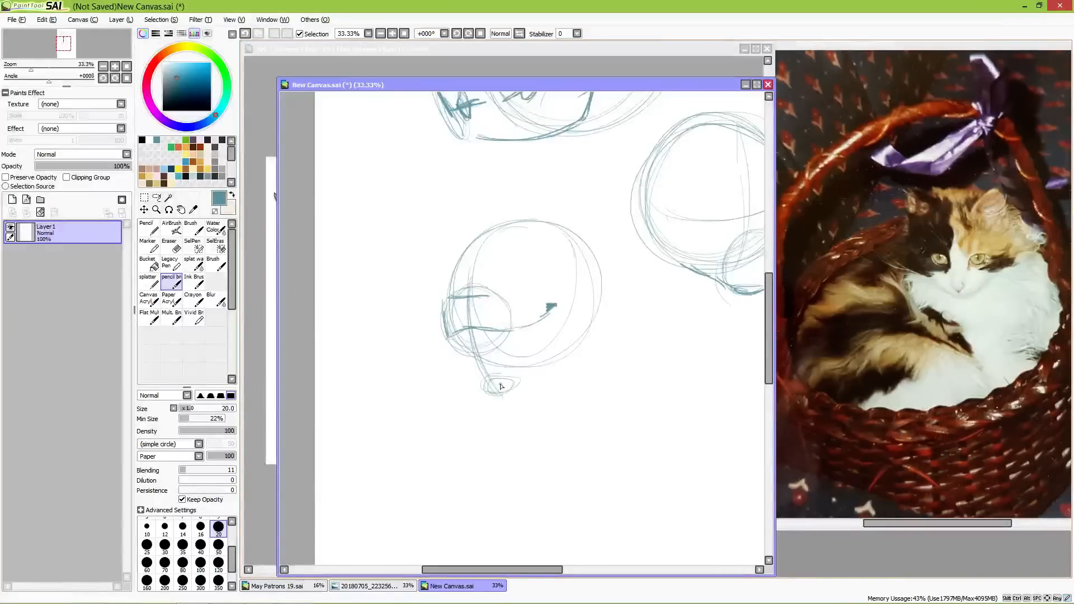
left_click_drag(541, 323, 512, 381)
left_click_drag(539, 318, 507, 381)
mouse_move(475, 328)
left_mouse_down()
mouse_move(487, 385)
mouse_move(501, 380)
left_mouse_up()
mouse_move(541, 325)
left_mouse_down()
mouse_move(514, 377)
mouse_move(505, 385)
mouse_move(491, 375)
left_mouse_up()
left_click_drag(466, 330, 488, 367)
mouse_move(522, 259)
left_mouse_down()
mouse_move(536, 278)
mouse_move(518, 295)
left_mouse_up()
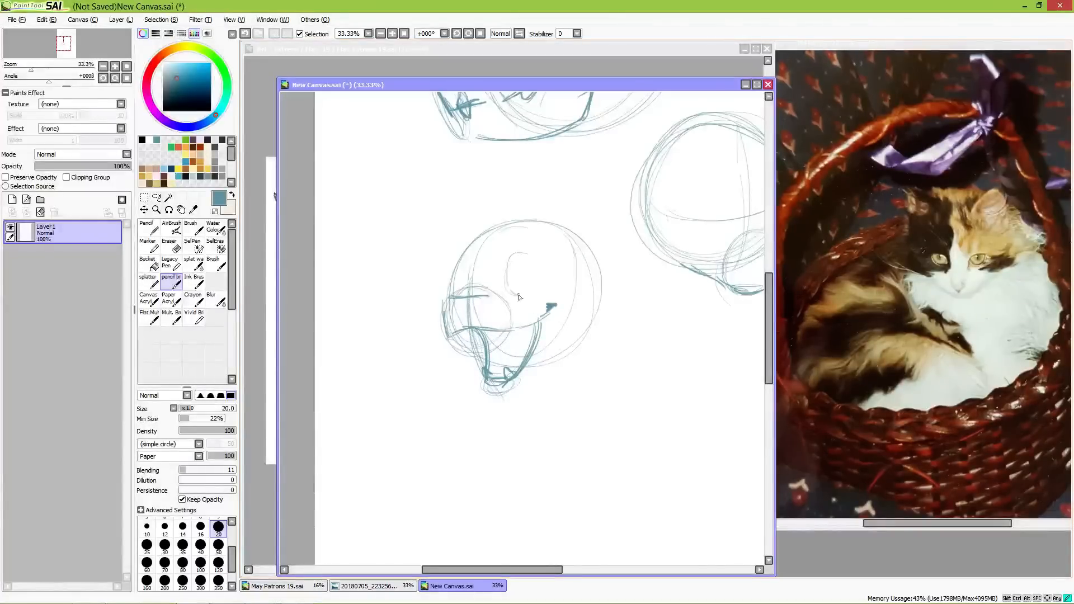
mouse_move(498, 332)
left_mouse_down()
mouse_move(510, 332)
mouse_move(447, 326)
mouse_move(445, 338)
left_mouse_up()
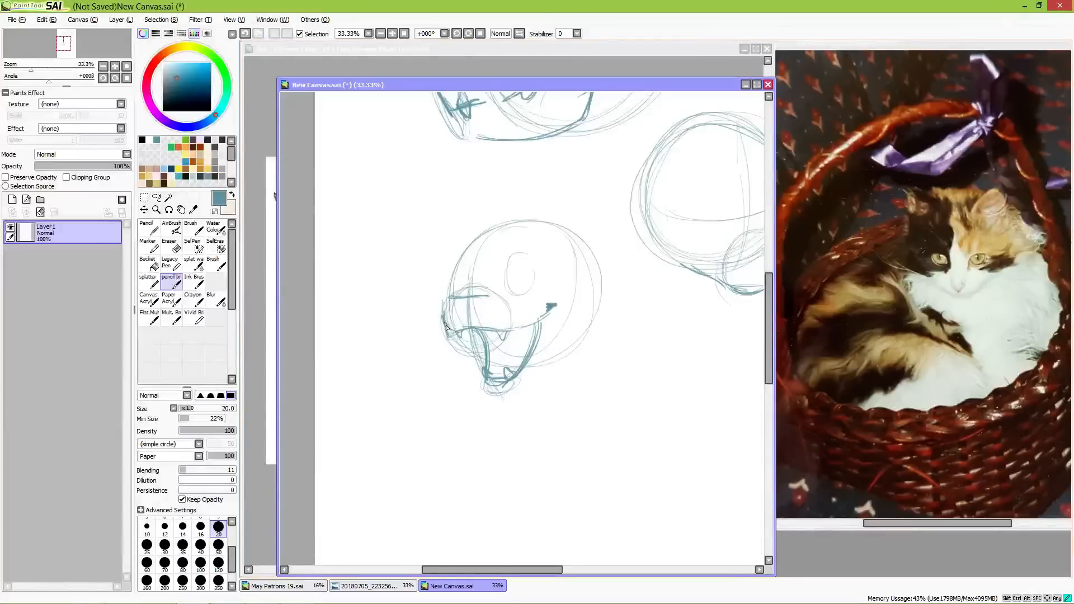
Step: Sketch a side-view head circle in the empty area below, with an eye oval and a muzzle oval joined by bridge and underside lines
left_click_drag(618, 439, 533, 331)
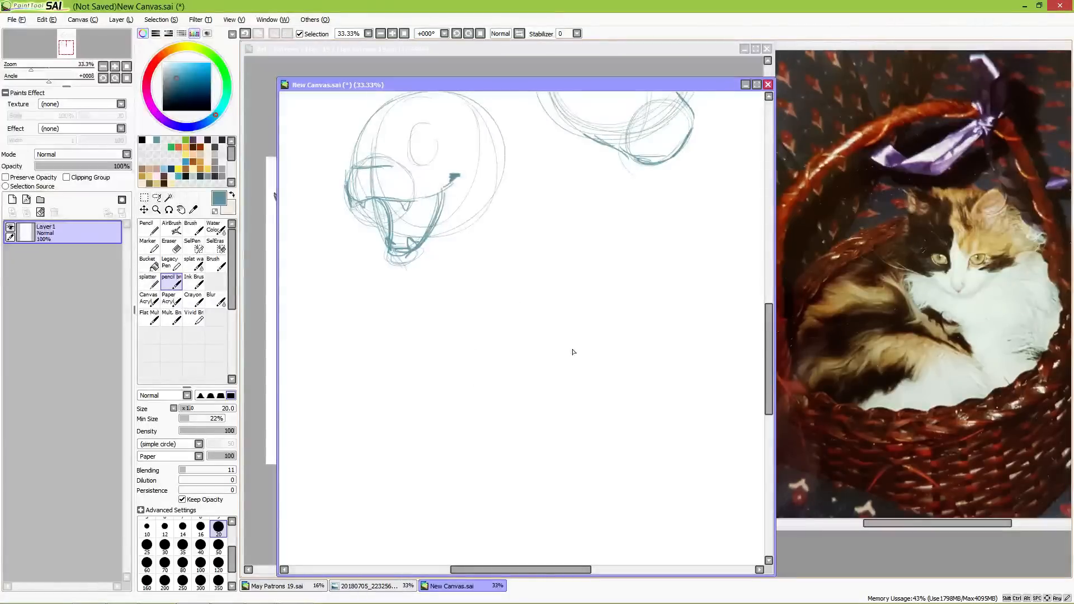
mouse_move(585, 263)
left_mouse_down()
mouse_move(547, 257)
mouse_move(543, 245)
mouse_move(532, 256)
mouse_move(541, 253)
mouse_move(524, 364)
left_mouse_up()
mouse_move(475, 334)
left_mouse_down()
mouse_move(489, 381)
mouse_move(475, 378)
mouse_move(462, 347)
mouse_move(478, 357)
mouse_move(471, 331)
mouse_move(496, 316)
mouse_move(527, 254)
mouse_move(503, 284)
mouse_move(536, 248)
left_mouse_up()
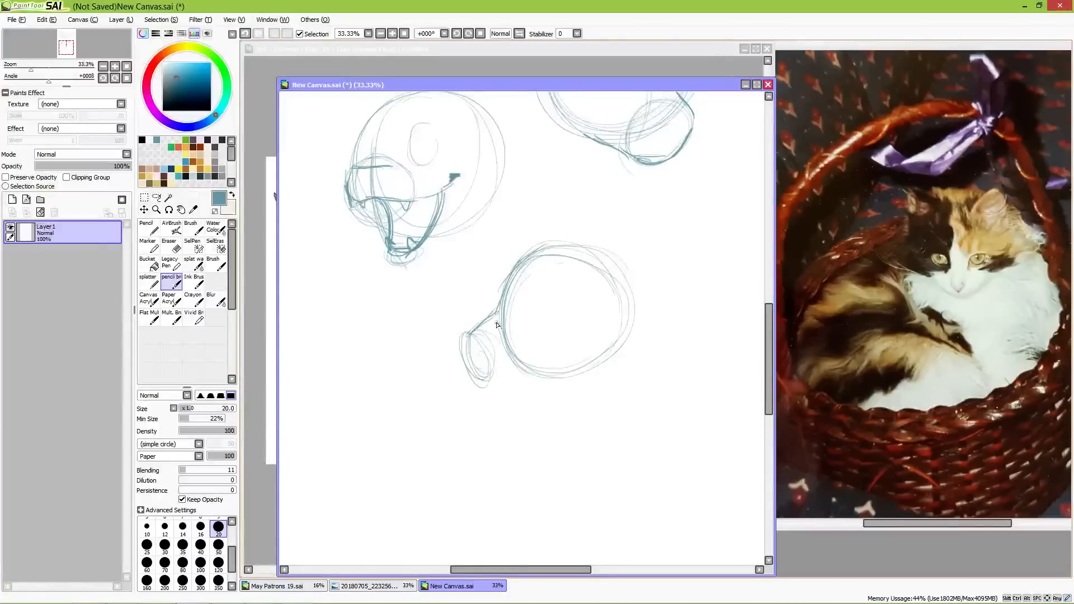
left_click_drag(465, 346, 488, 377)
left_click_drag(521, 288, 513, 317)
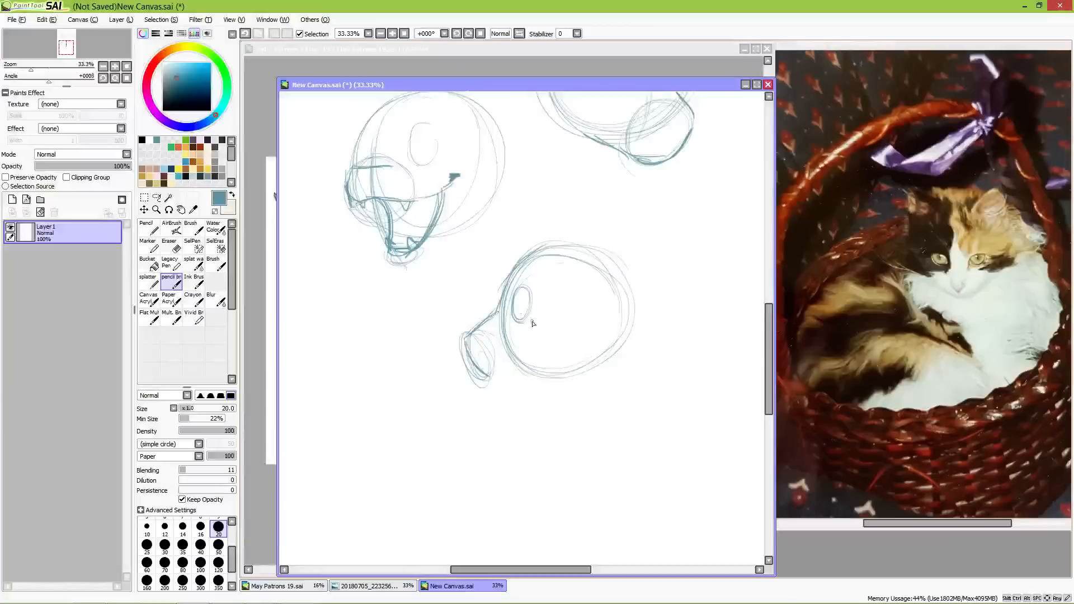
left_click_drag(489, 375, 532, 345)
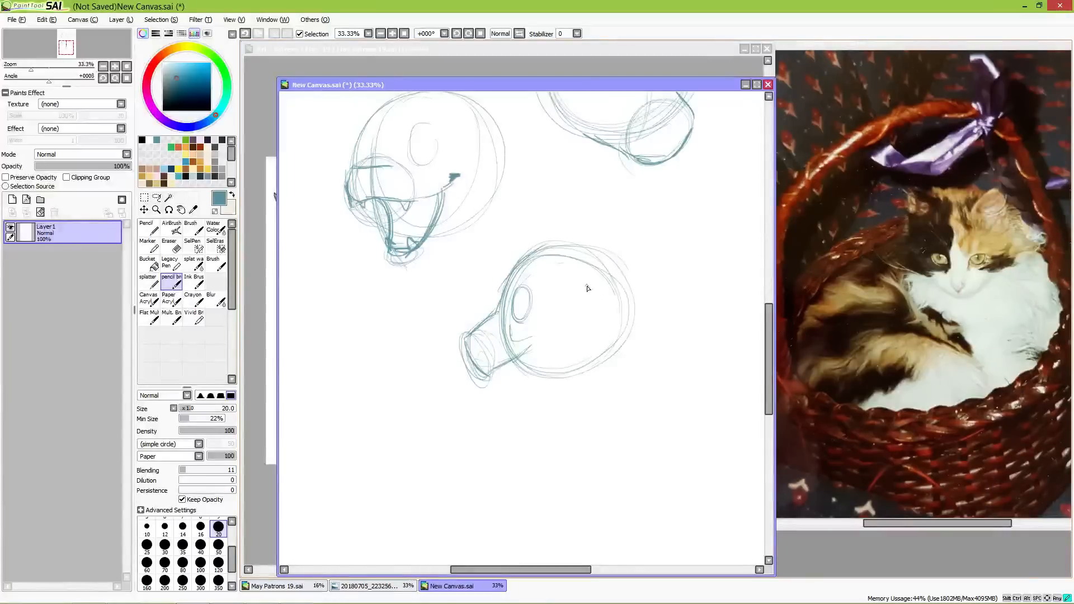
Step: Add the cheek line and jaw hinge to the new side-view head, and draw its wide-open lower jaw with pointed teeth
mouse_move(583, 281)
left_mouse_down()
mouse_move(593, 318)
mouse_move(555, 337)
left_mouse_up()
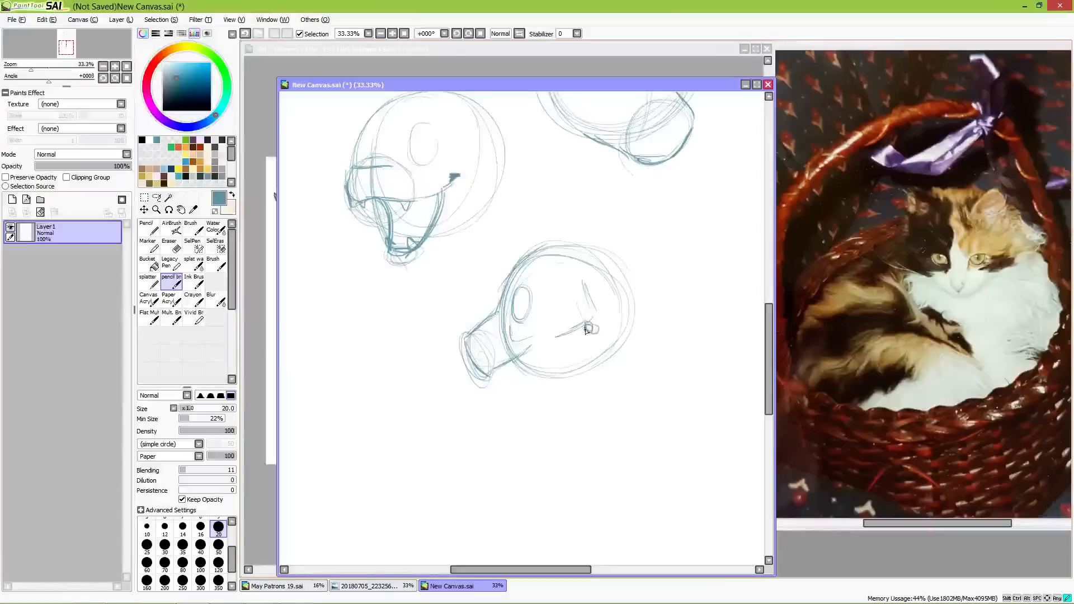
left_click_drag(587, 326, 596, 327)
mouse_move(565, 351)
left_mouse_down()
mouse_move(540, 410)
mouse_move(551, 394)
mouse_move(547, 422)
mouse_move(561, 419)
mouse_move(575, 364)
mouse_move(570, 399)
mouse_move(607, 347)
mouse_move(604, 321)
mouse_move(611, 356)
left_mouse_up()
mouse_move(571, 394)
left_mouse_down()
mouse_move(584, 384)
mouse_move(561, 417)
mouse_move(543, 397)
left_mouse_up()
mouse_move(561, 356)
left_mouse_down()
mouse_move(540, 409)
mouse_move(589, 326)
mouse_move(549, 423)
mouse_move(503, 409)
mouse_move(538, 421)
left_mouse_up()
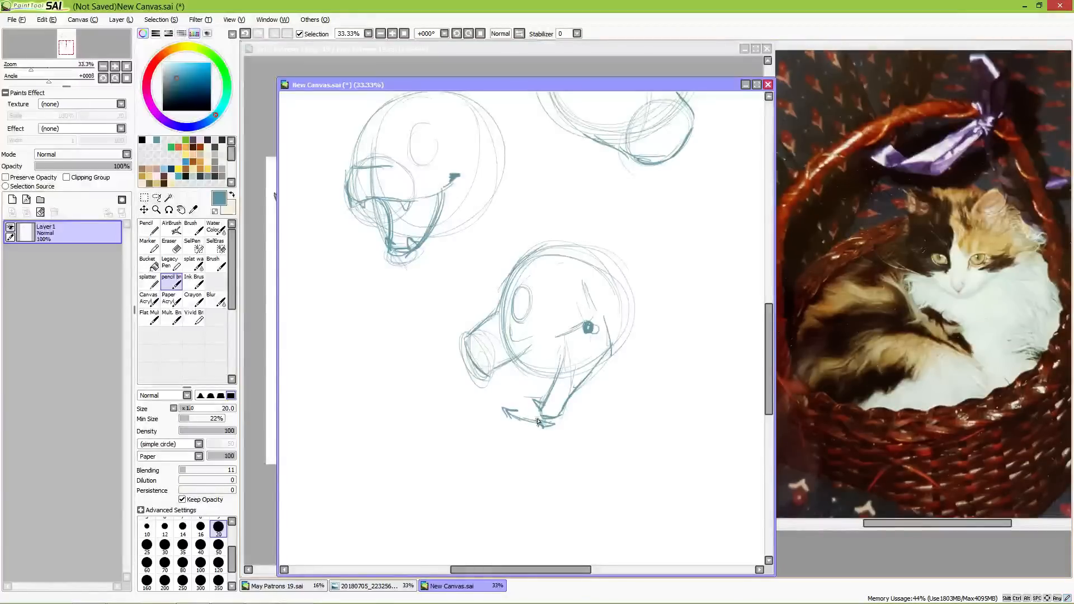
mouse_move(492, 372)
left_mouse_down()
mouse_move(504, 377)
mouse_move(468, 349)
mouse_move(489, 370)
left_mouse_up()
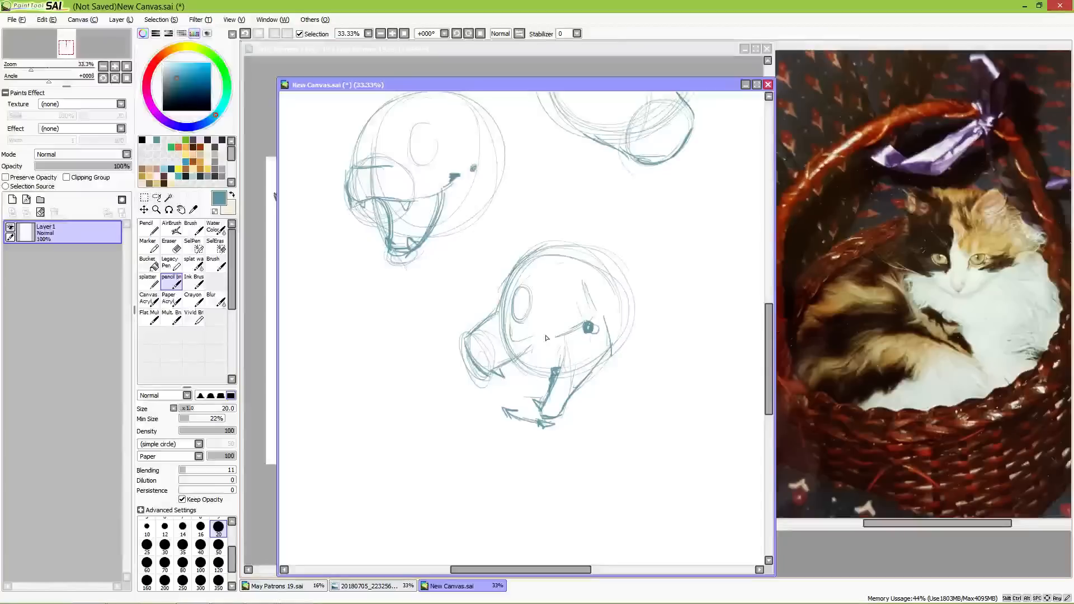
Step: Sketch two small front-facing heads behind the open-jawed head, each with a muzzle circle, nose and open mouth
mouse_move(610, 349)
left_mouse_down()
mouse_move(555, 342)
mouse_move(476, 358)
left_mouse_up()
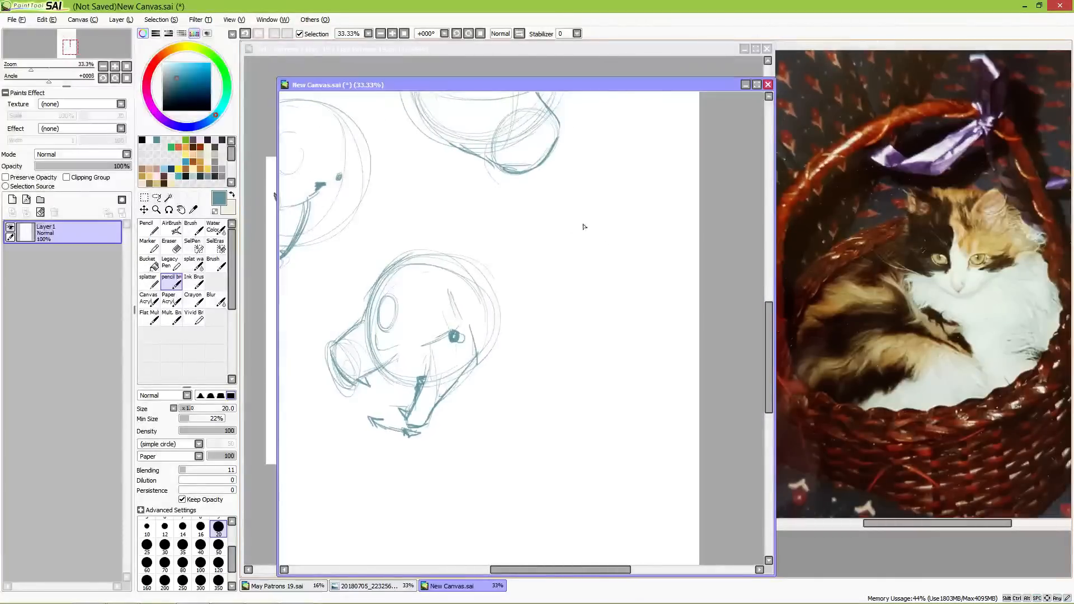
mouse_move(610, 225)
left_mouse_down()
mouse_move(544, 275)
mouse_move(614, 295)
mouse_move(628, 263)
mouse_move(607, 211)
mouse_move(576, 308)
mouse_move(561, 249)
mouse_move(565, 301)
mouse_move(580, 252)
mouse_move(551, 282)
mouse_move(579, 281)
mouse_move(567, 302)
left_mouse_up()
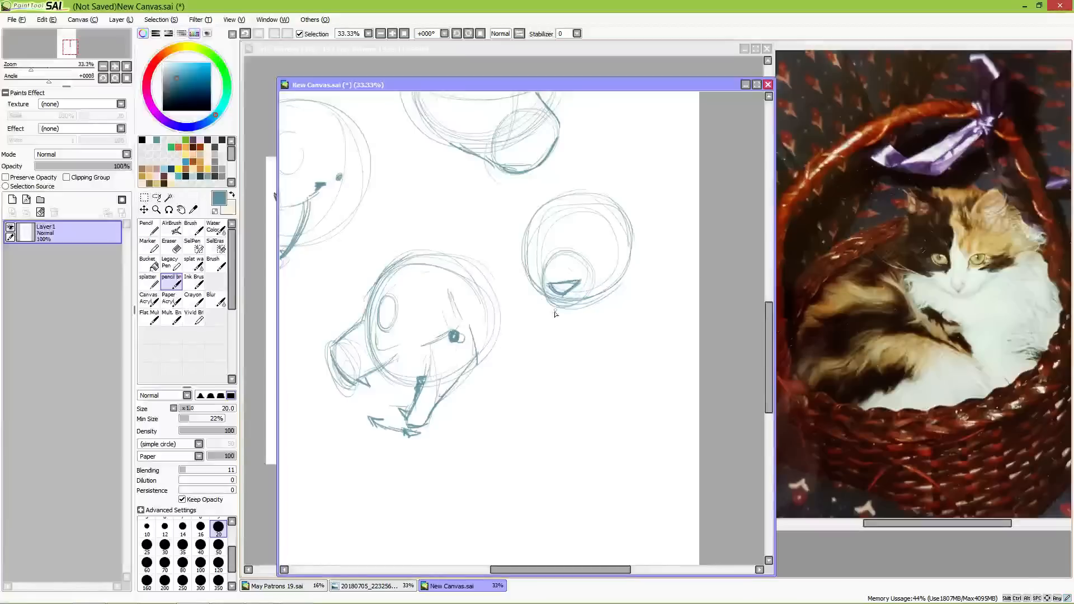
left_click_drag(557, 269, 552, 271)
mouse_move(541, 255)
left_mouse_down()
mouse_move(552, 302)
mouse_move(582, 303)
left_mouse_up()
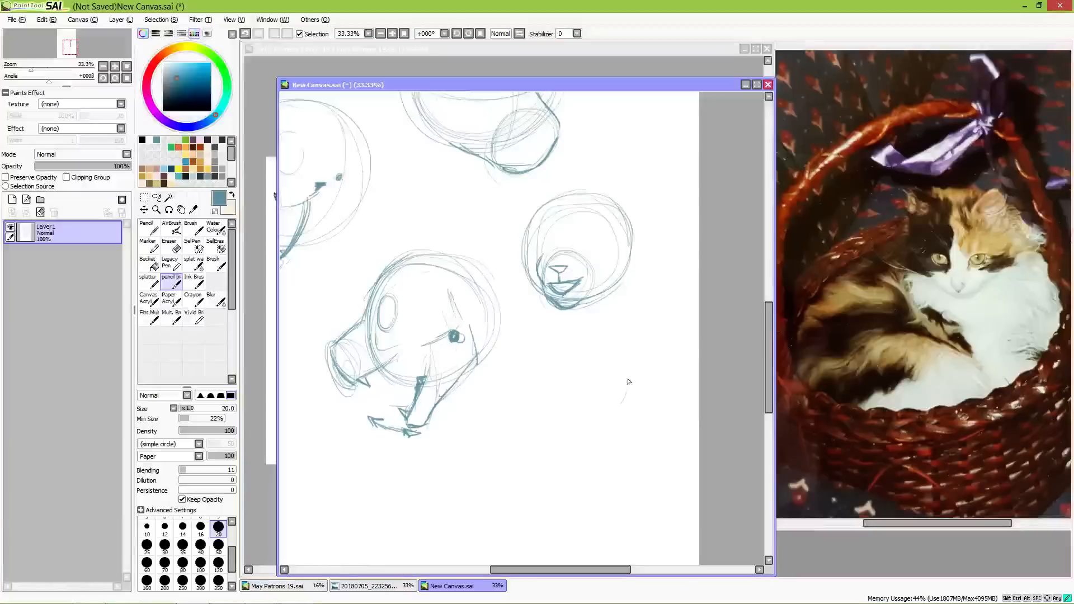
mouse_move(628, 379)
left_mouse_down()
mouse_move(604, 343)
mouse_move(542, 343)
mouse_move(524, 390)
mouse_move(528, 417)
mouse_move(612, 444)
mouse_move(560, 452)
mouse_move(537, 409)
mouse_move(557, 421)
mouse_move(533, 432)
mouse_move(563, 436)
mouse_move(601, 420)
mouse_move(545, 454)
mouse_move(577, 467)
mouse_move(587, 456)
left_mouse_up()
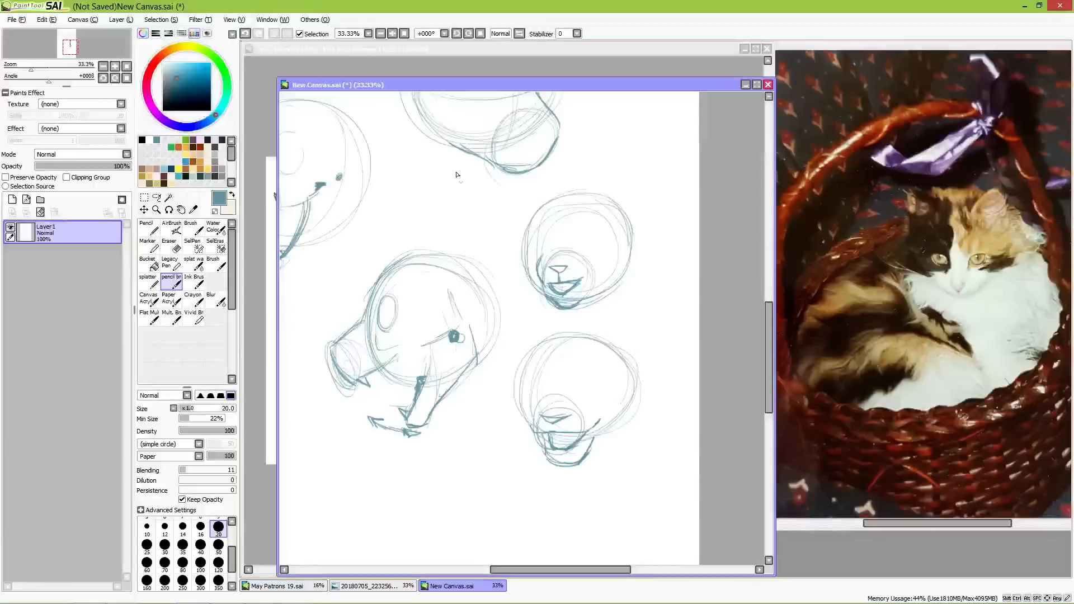
Step: Hide the layer with the head studies and add a new empty layer
mouse_move(480, 413)
left_mouse_down()
mouse_move(540, 367)
mouse_move(546, 343)
mouse_move(458, 346)
mouse_move(434, 446)
mouse_move(527, 415)
mouse_move(483, 479)
mouse_move(498, 550)
mouse_move(422, 343)
left_mouse_up()
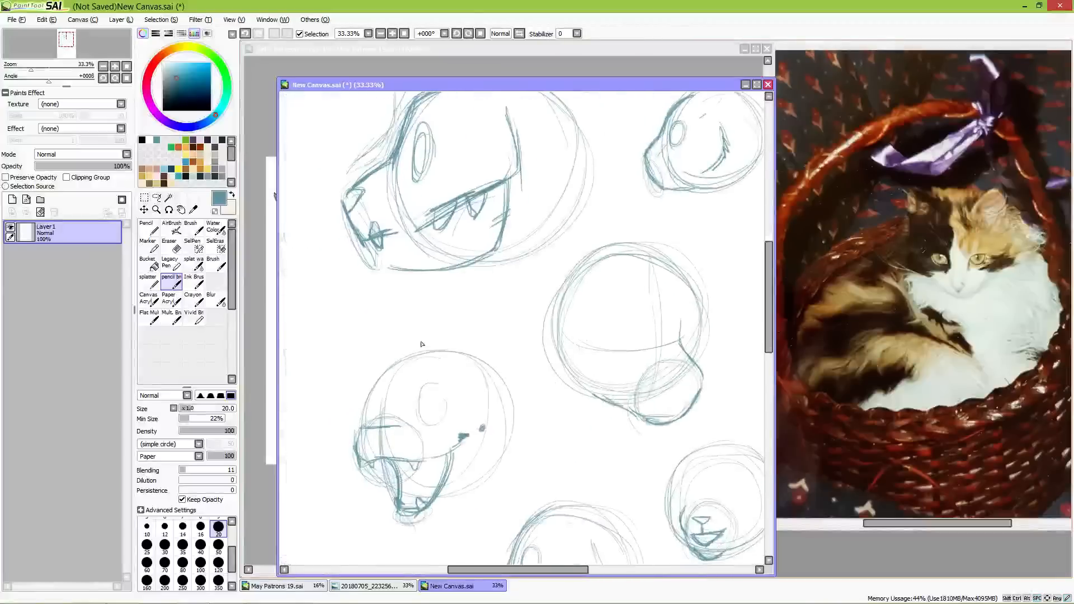
left_click(10, 228)
mouse_move(531, 216)
left_mouse_down()
mouse_move(500, 334)
mouse_move(559, 267)
left_mouse_up()
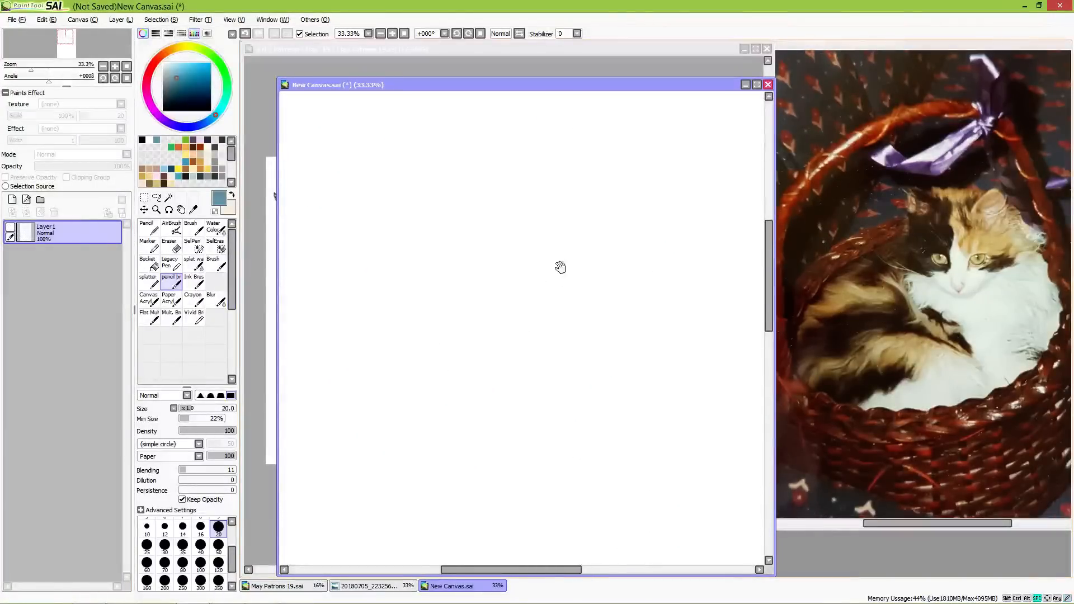
left_click(13, 199)
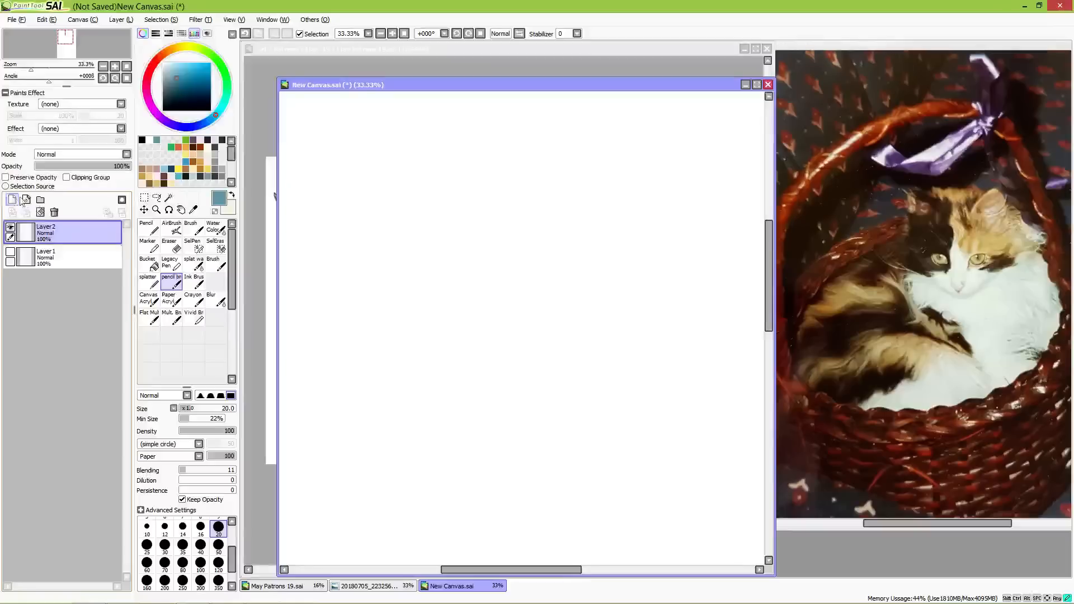
Step: Sketch a head circle with a curved vertical guide near its front on the new layer
mouse_move(551, 170)
left_mouse_down()
mouse_move(527, 164)
mouse_move(462, 239)
mouse_move(502, 275)
mouse_move(473, 260)
left_mouse_up()
mouse_move(523, 160)
left_mouse_down()
mouse_move(582, 285)
mouse_move(501, 159)
mouse_move(579, 269)
mouse_move(473, 191)
mouse_move(585, 256)
mouse_move(486, 265)
mouse_move(474, 253)
mouse_move(559, 211)
left_mouse_up()
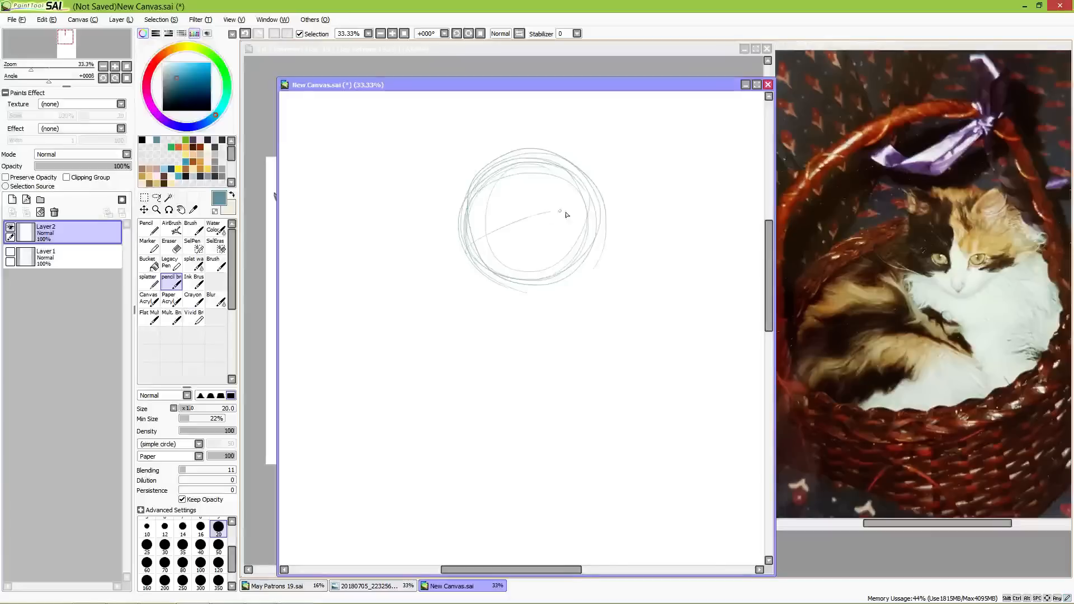
mouse_move(470, 259)
left_mouse_down()
mouse_move(520, 206)
mouse_move(580, 199)
left_mouse_up()
left_click_drag(479, 233, 582, 193)
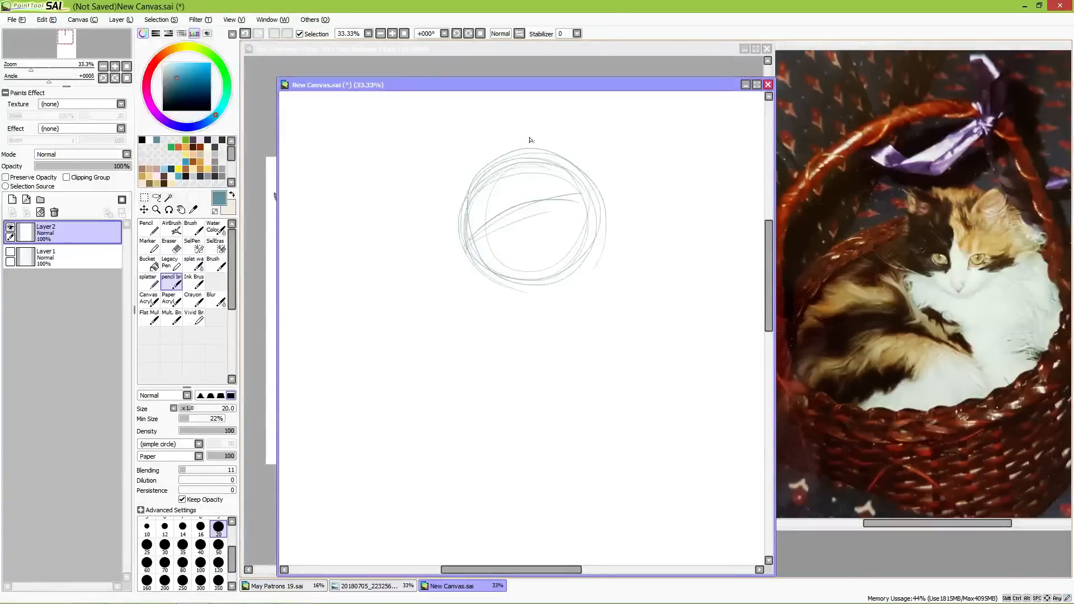
key("ctrl+z")
key("ctrl+z")
key("ctrl+z")
Step: Draw a curved guide line rising across the head circle, and add a muzzle circle with a triangular nose at its lower front
left_click_drag(476, 244, 599, 195)
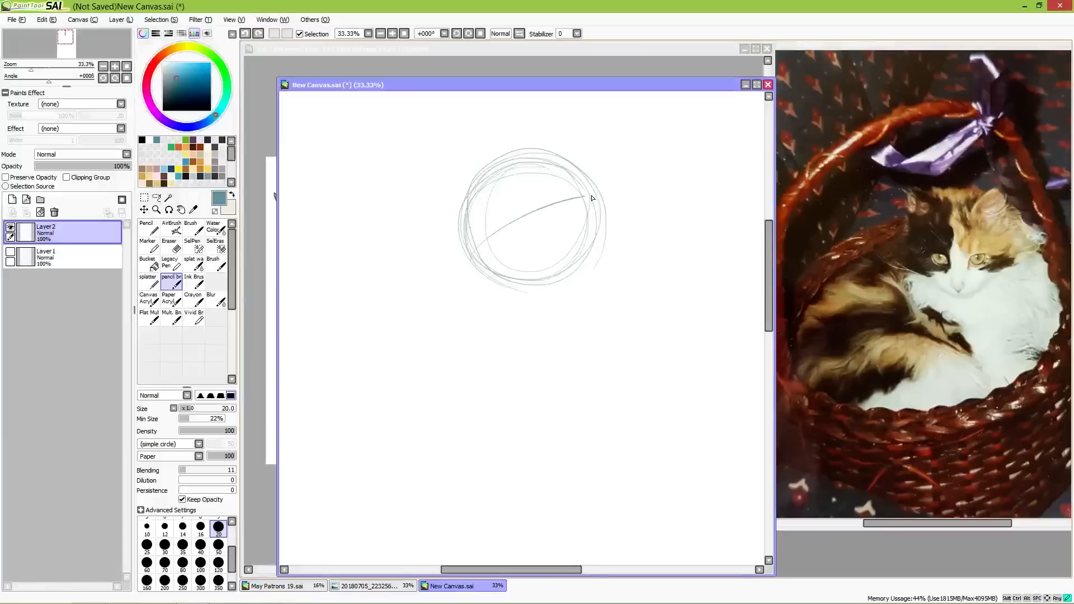
mouse_move(484, 184)
left_mouse_down()
mouse_move(543, 296)
mouse_move(504, 230)
mouse_move(498, 270)
mouse_move(466, 269)
mouse_move(517, 277)
mouse_move(470, 283)
mouse_move(480, 260)
mouse_move(509, 276)
mouse_move(484, 278)
left_mouse_up()
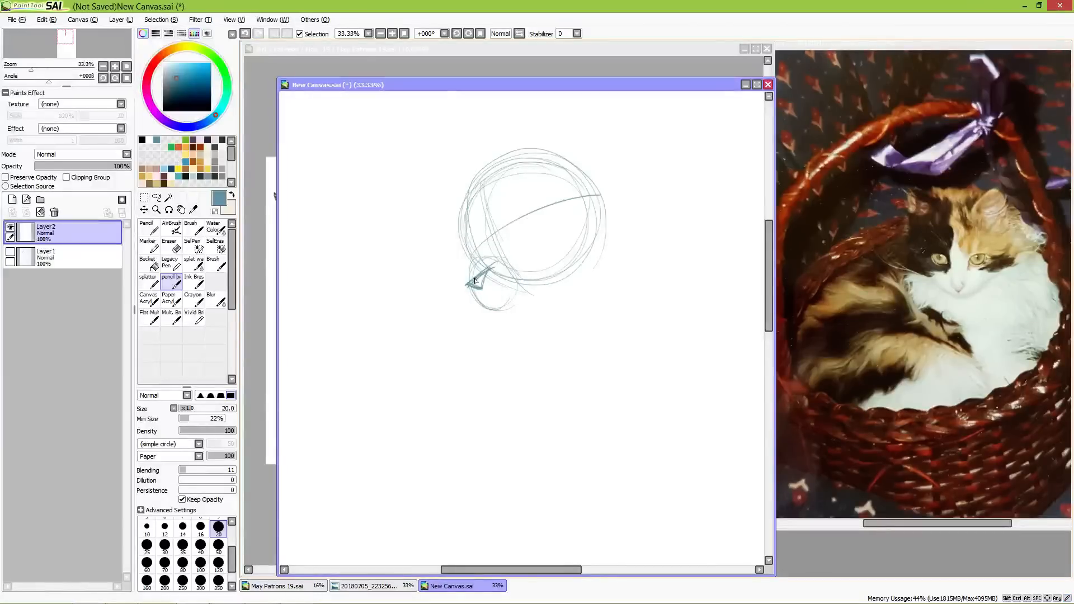
Step: Outline the bridge and muzzle with darker strokes, and add a small oval near the back of the head circle
mouse_move(470, 228)
left_mouse_down()
mouse_move(477, 249)
mouse_move(460, 292)
left_mouse_up()
left_click_drag(568, 215, 575, 211)
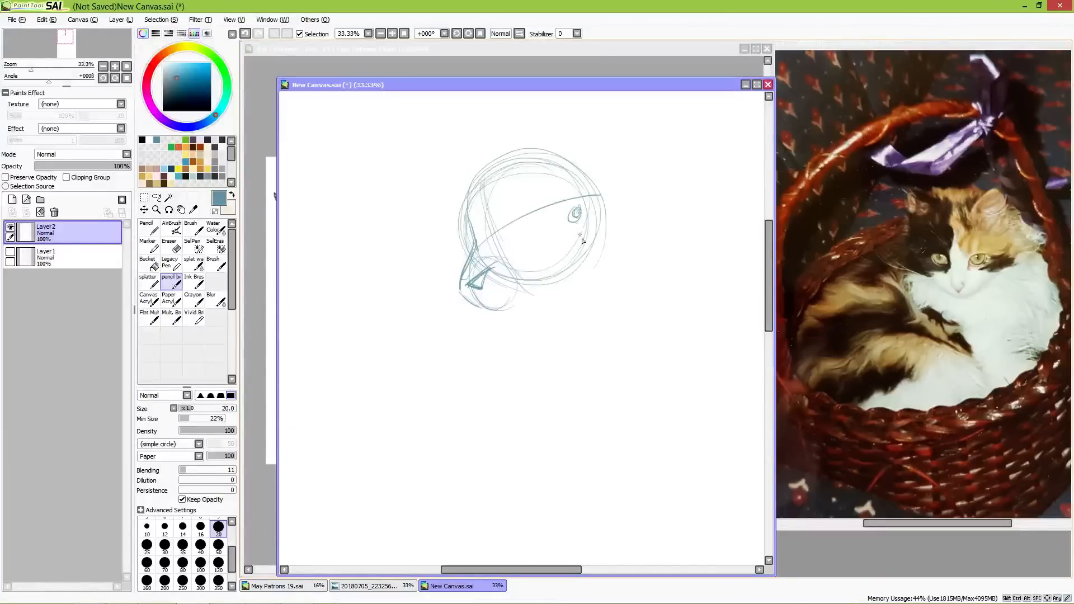
left_click_drag(496, 303, 516, 284)
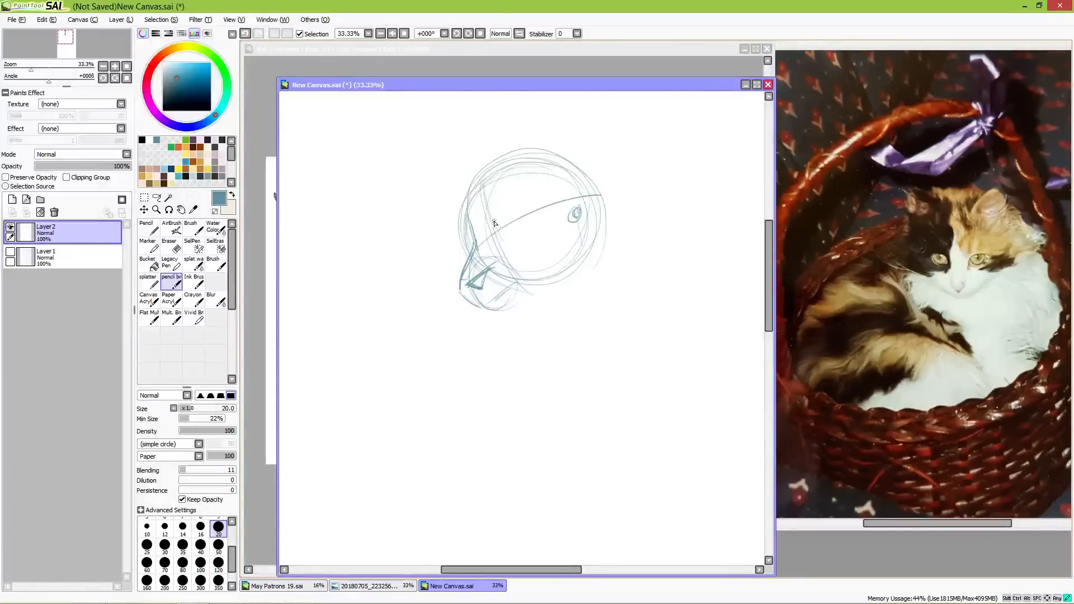
Step: Draw a thick slanted brow with an eye beneath it on the head circle, and a short brow mark at the bridge
mouse_move(539, 182)
left_mouse_down()
mouse_move(502, 220)
mouse_move(535, 193)
mouse_move(509, 226)
mouse_move(495, 229)
mouse_move(529, 195)
mouse_move(501, 220)
left_mouse_up()
mouse_move(503, 225)
left_mouse_down()
mouse_move(526, 213)
mouse_move(528, 193)
mouse_move(529, 217)
mouse_move(467, 240)
mouse_move(521, 199)
mouse_move(503, 216)
left_mouse_up()
mouse_move(526, 195)
left_mouse_down()
mouse_move(517, 210)
mouse_move(532, 185)
mouse_move(519, 223)
left_mouse_up()
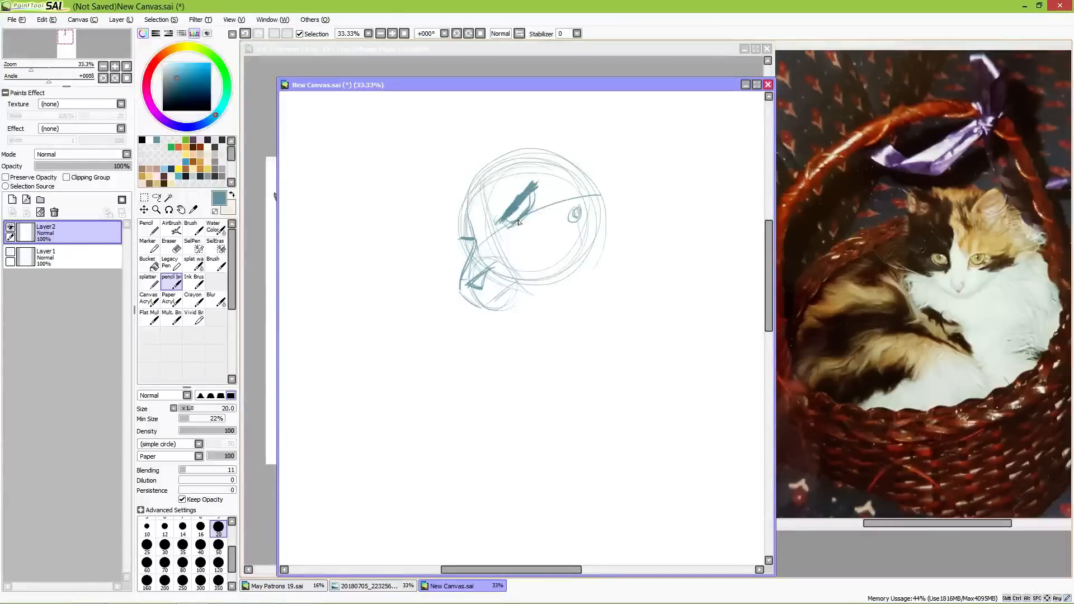
left_click_drag(456, 230, 473, 238)
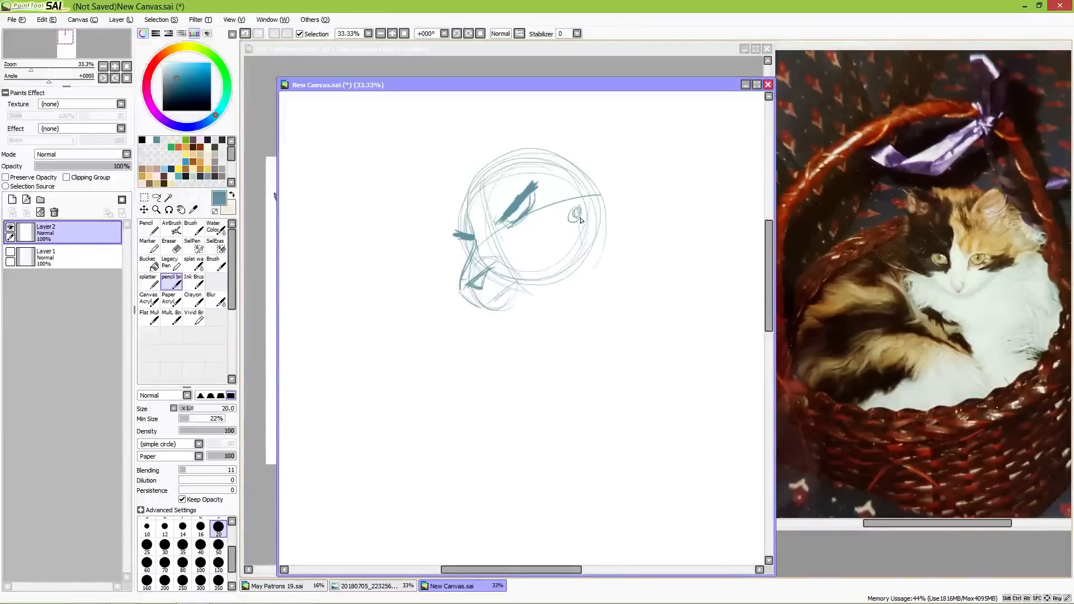
Step: Sketch the open lower jaw hanging from the small rear oval, add teeth to both jaws, and outline an angular cheek corner
mouse_move(582, 265)
left_mouse_down()
mouse_move(570, 306)
mouse_move(542, 315)
mouse_move(568, 227)
left_mouse_up()
mouse_move(555, 297)
left_mouse_down()
mouse_move(535, 304)
mouse_move(529, 282)
left_mouse_up()
mouse_move(533, 288)
left_mouse_down()
mouse_move(545, 316)
mouse_move(562, 290)
left_mouse_up()
mouse_move(572, 222)
left_mouse_down()
mouse_move(556, 296)
mouse_move(564, 320)
mouse_move(585, 235)
mouse_move(564, 321)
mouse_move(528, 322)
left_mouse_up()
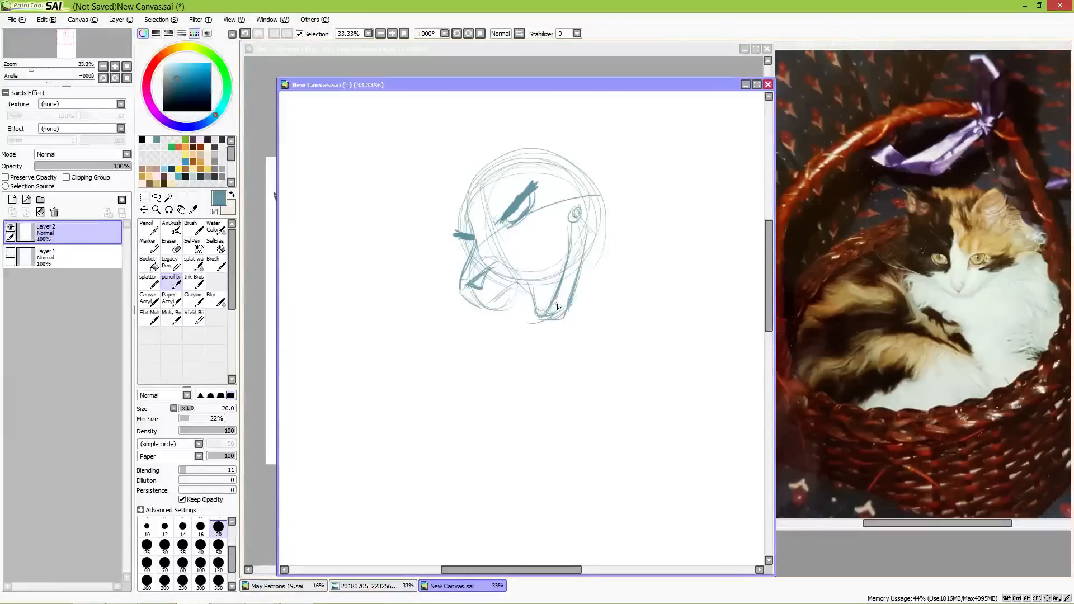
left_click_drag(545, 303, 538, 314)
mouse_move(525, 276)
left_mouse_down()
mouse_move(491, 304)
mouse_move(517, 303)
mouse_move(507, 312)
mouse_move(483, 306)
mouse_move(515, 284)
mouse_move(483, 306)
left_mouse_up()
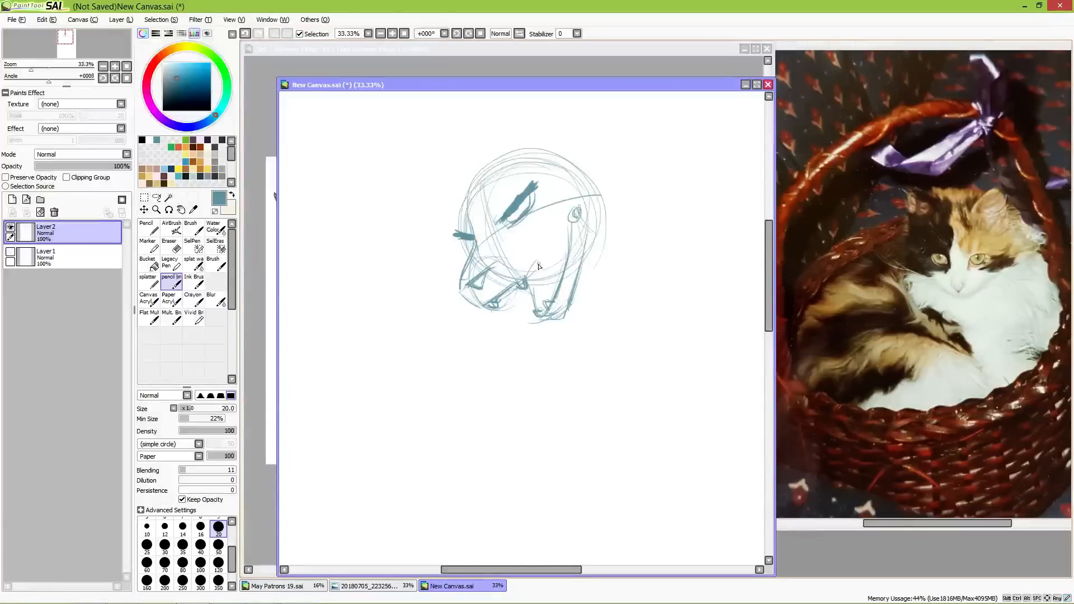
mouse_move(537, 256)
left_mouse_down()
mouse_move(564, 243)
mouse_move(537, 249)
mouse_move(551, 241)
mouse_move(578, 247)
left_mouse_up()
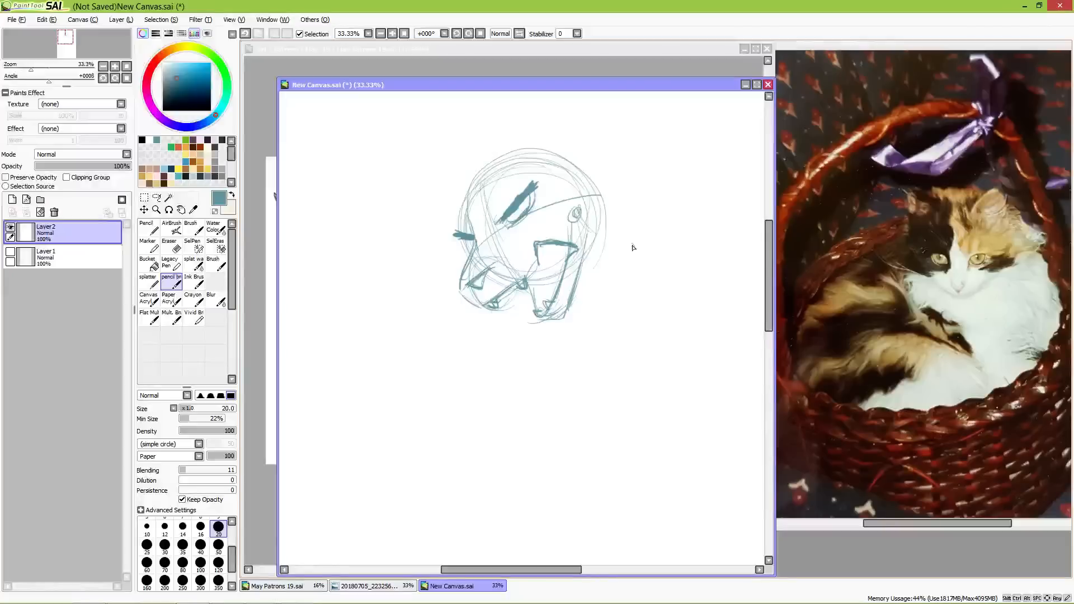
Step: Sketch a small angular wedge-shaped detail with short corner marks beside the open-jawed head
left_click_drag(666, 275, 531, 290)
mouse_move(516, 244)
left_mouse_down()
mouse_move(551, 259)
mouse_move(516, 233)
mouse_move(503, 263)
mouse_move(518, 259)
mouse_move(511, 252)
mouse_move(529, 258)
mouse_move(520, 266)
mouse_move(540, 254)
mouse_move(520, 264)
mouse_move(511, 253)
mouse_move(528, 264)
mouse_move(544, 255)
mouse_move(532, 236)
mouse_move(551, 253)
mouse_move(545, 242)
mouse_move(551, 250)
mouse_move(490, 251)
mouse_move(521, 243)
mouse_move(544, 254)
mouse_move(521, 261)
left_mouse_up()
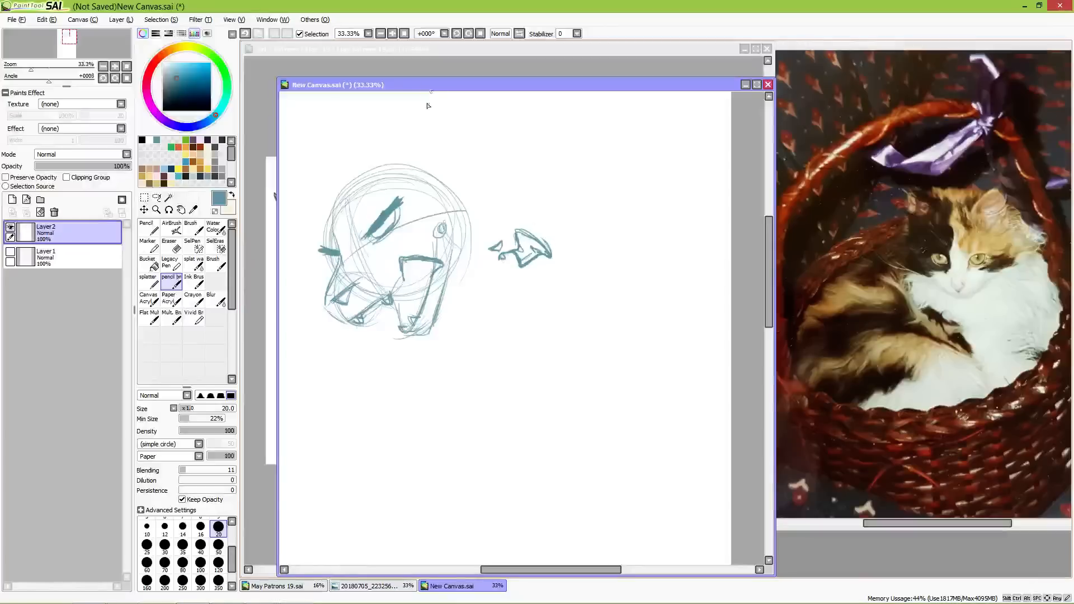
mouse_move(493, 234)
left_mouse_down()
mouse_move(503, 229)
mouse_move(489, 235)
mouse_move(491, 213)
mouse_move(505, 218)
mouse_move(483, 226)
left_mouse_up()
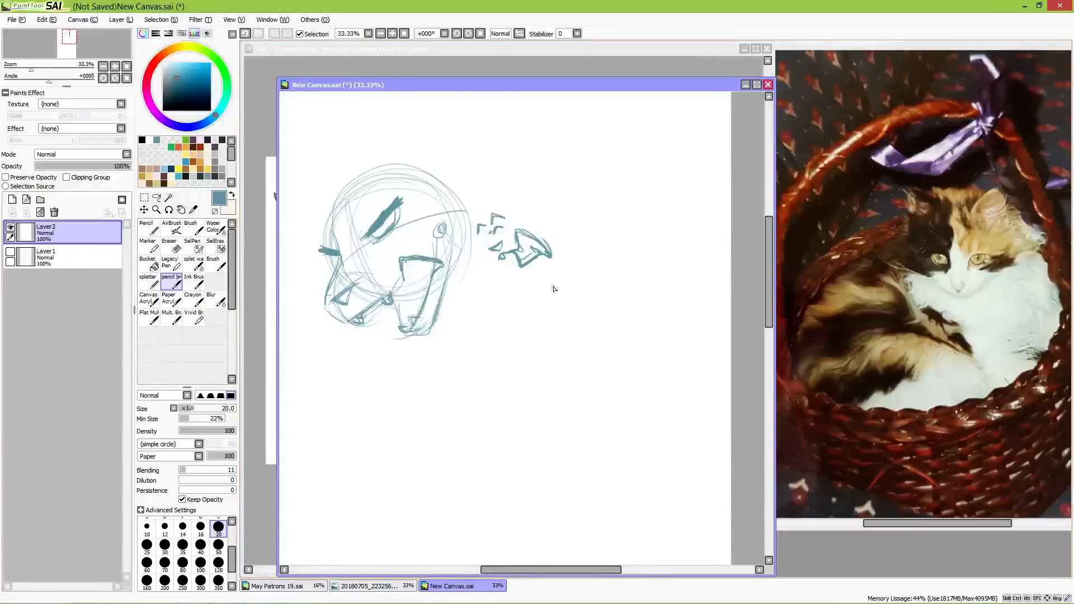
Step: Sketch a front-facing head circle below the first head, with a smaller muzzle circle and angled brow lines above it
mouse_move(413, 438)
left_mouse_down()
mouse_move(559, 326)
mouse_move(524, 286)
left_mouse_up()
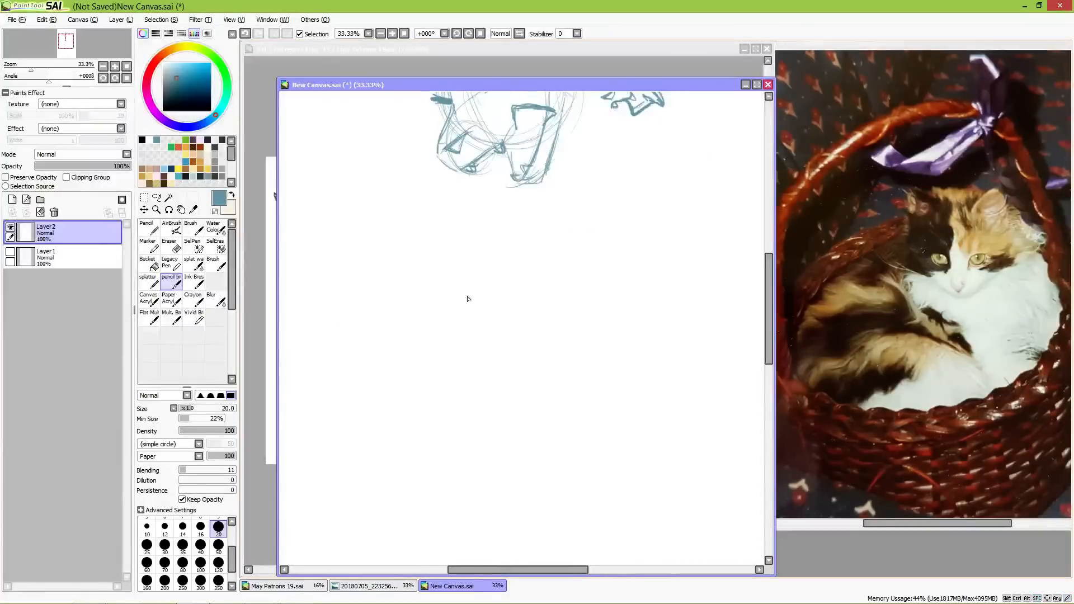
mouse_move(593, 329)
left_mouse_down()
mouse_move(568, 230)
mouse_move(482, 283)
mouse_move(518, 362)
mouse_move(557, 332)
mouse_move(571, 343)
mouse_move(529, 331)
mouse_move(520, 350)
left_mouse_up()
mouse_move(546, 294)
left_mouse_down()
mouse_move(567, 285)
mouse_move(557, 295)
mouse_move(593, 273)
left_mouse_up()
mouse_move(490, 286)
left_mouse_down()
mouse_move(529, 298)
mouse_move(522, 304)
mouse_move(547, 297)
left_mouse_up()
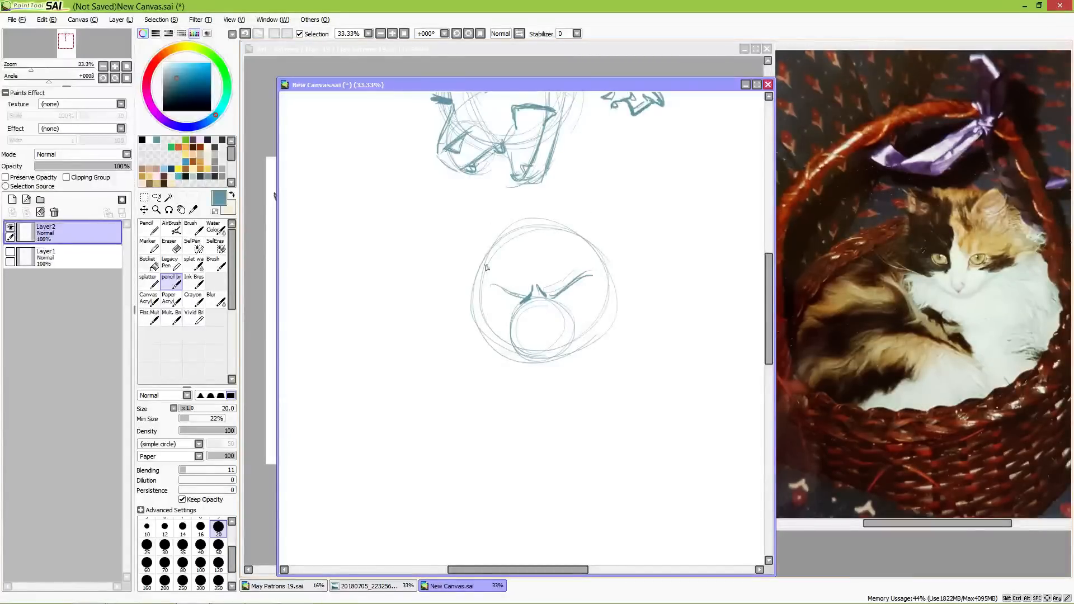
Step: Darken the furrowed brows on the front-facing head, and draw its nose and snarling mouth with fangs
mouse_move(535, 271)
left_mouse_down()
mouse_move(512, 298)
mouse_move(520, 303)
mouse_move(490, 282)
mouse_move(515, 299)
left_mouse_up()
left_click_drag(586, 279, 562, 295)
left_click_drag(551, 306, 562, 309)
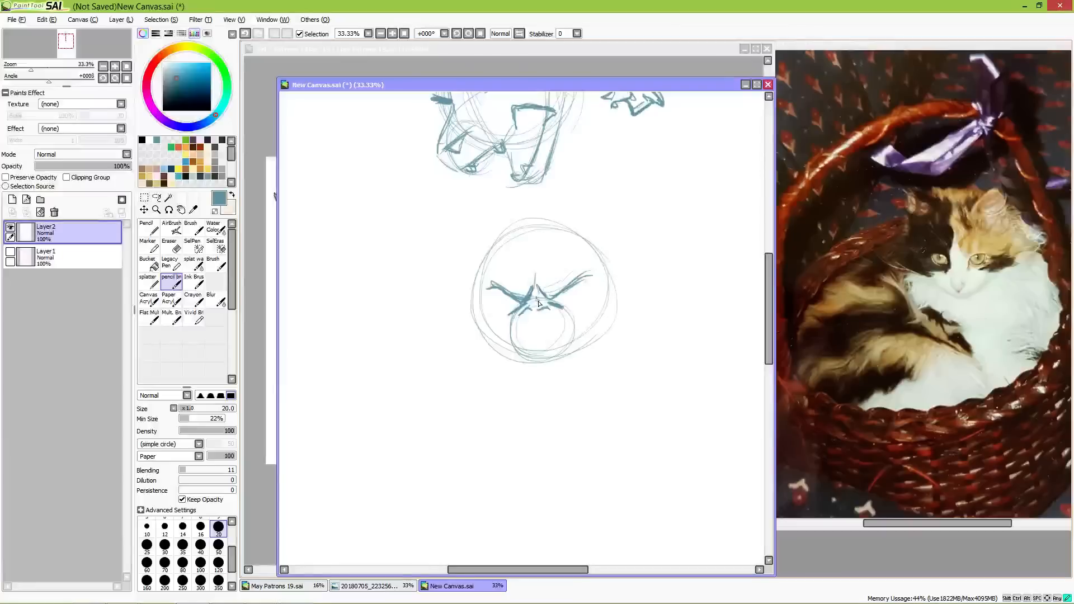
mouse_move(535, 283)
left_mouse_down()
mouse_move(538, 296)
mouse_move(516, 325)
mouse_move(554, 322)
mouse_move(516, 324)
mouse_move(504, 338)
mouse_move(508, 328)
mouse_move(526, 340)
mouse_move(545, 333)
mouse_move(529, 342)
mouse_move(556, 333)
mouse_move(572, 346)
left_mouse_up()
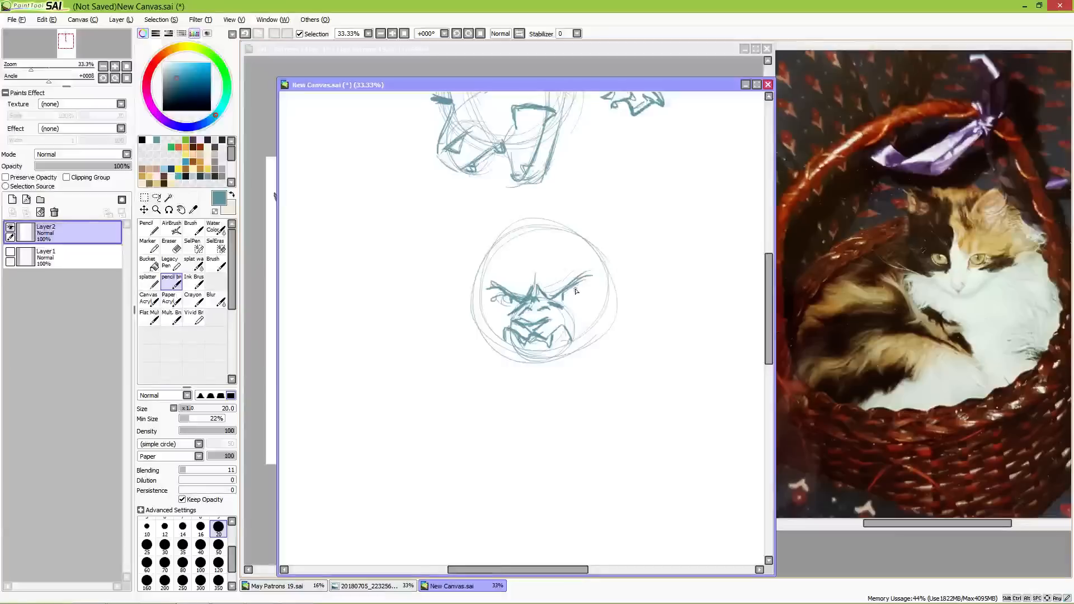
Step: Add the eyes beneath the brows of the round face and a short cheek line beside its mouth
left_click_drag(503, 296, 491, 300)
left_click_drag(582, 289, 565, 293)
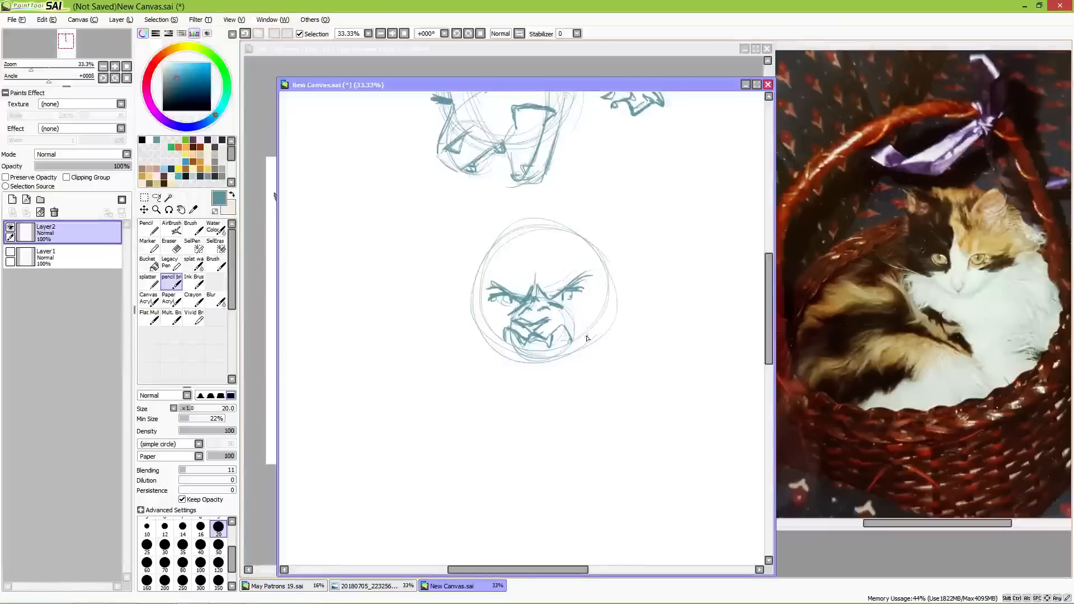
left_click_drag(580, 328, 577, 348)
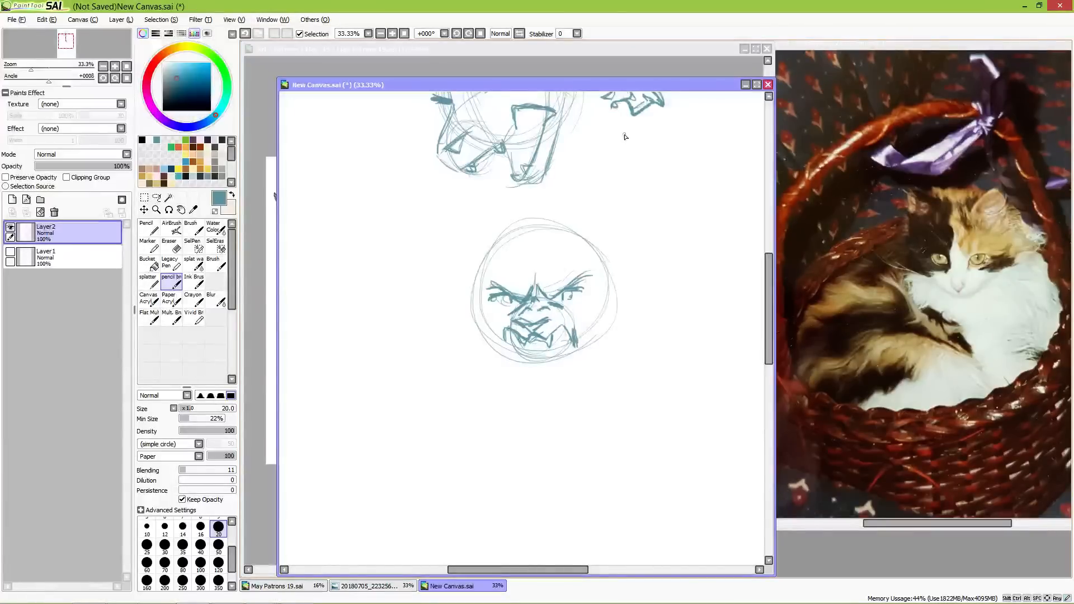
Step: Sketch an egg-shaped head beside the round face, with a frowning mouth and fangs near its chin
mouse_move(646, 316)
left_mouse_down()
mouse_move(545, 329)
mouse_move(481, 322)
left_mouse_up()
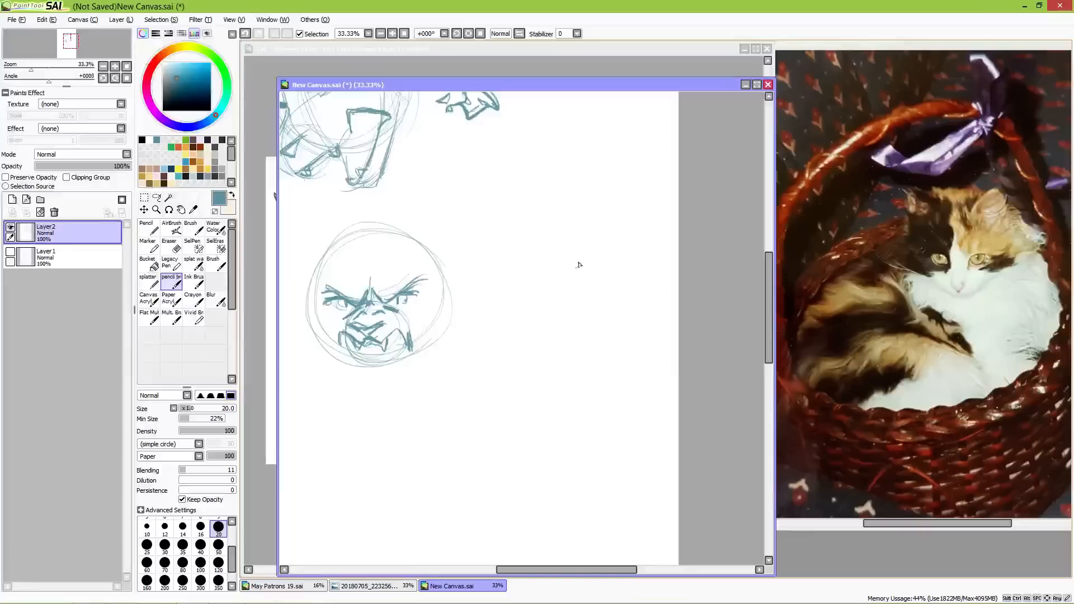
mouse_move(540, 195)
left_mouse_down()
mouse_move(585, 183)
mouse_move(522, 192)
mouse_move(547, 308)
mouse_move(583, 181)
left_mouse_up()
mouse_move(513, 254)
left_mouse_down()
mouse_move(523, 315)
mouse_move(556, 327)
mouse_move(573, 302)
mouse_move(530, 284)
mouse_move(566, 272)
mouse_move(577, 286)
mouse_move(561, 272)
mouse_move(530, 285)
mouse_move(571, 286)
mouse_move(536, 281)
mouse_move(562, 283)
left_mouse_up()
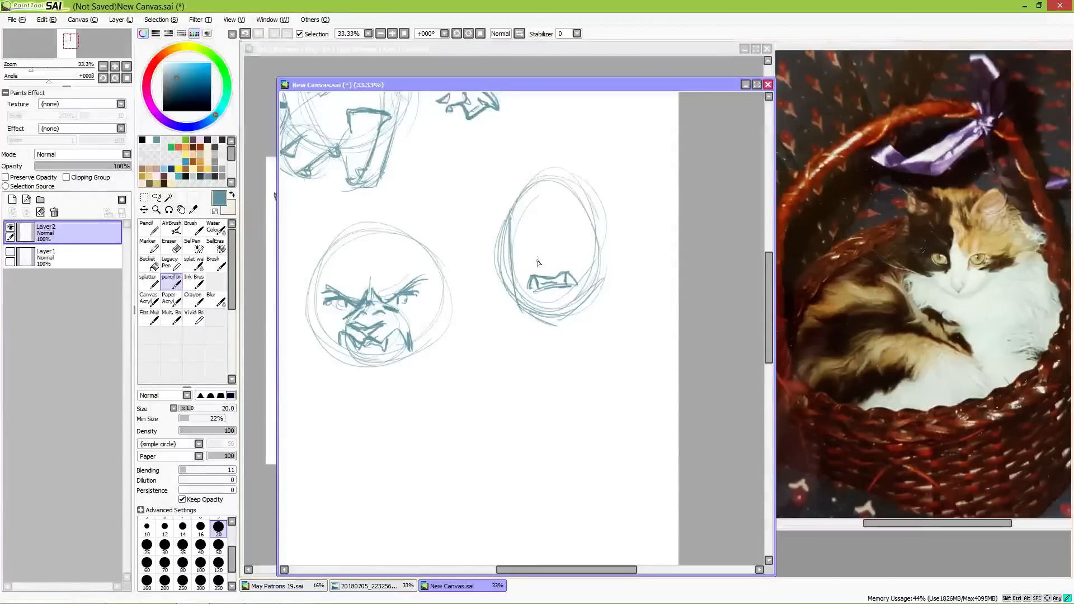
Step: Draw a broad nose, angry slanted brows and narrowed eyes on the egg-shaped head
left_click_drag(551, 266, 561, 260)
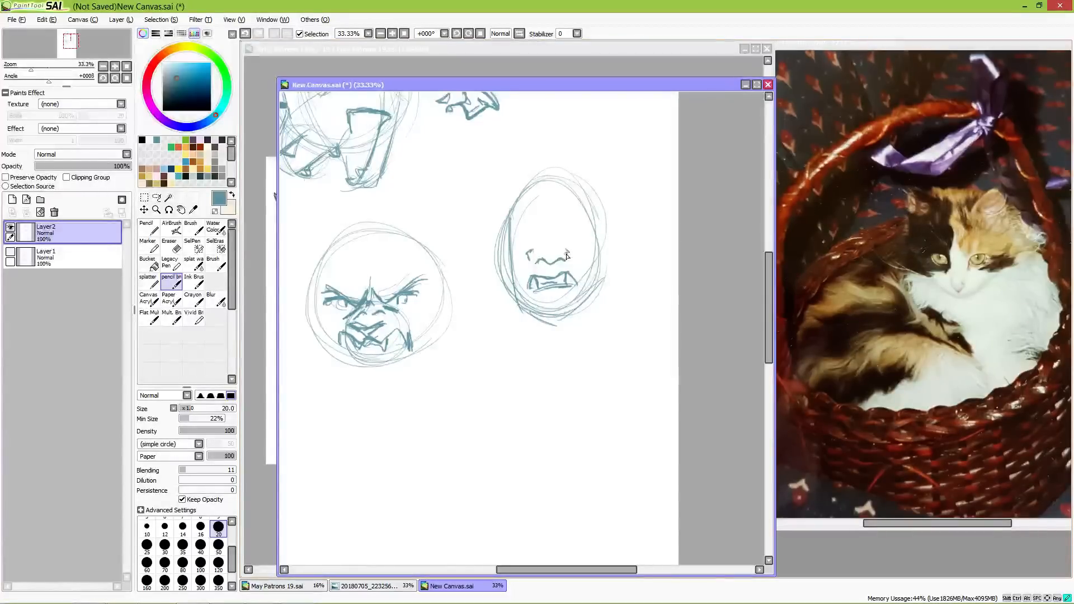
left_click_drag(539, 235, 552, 237)
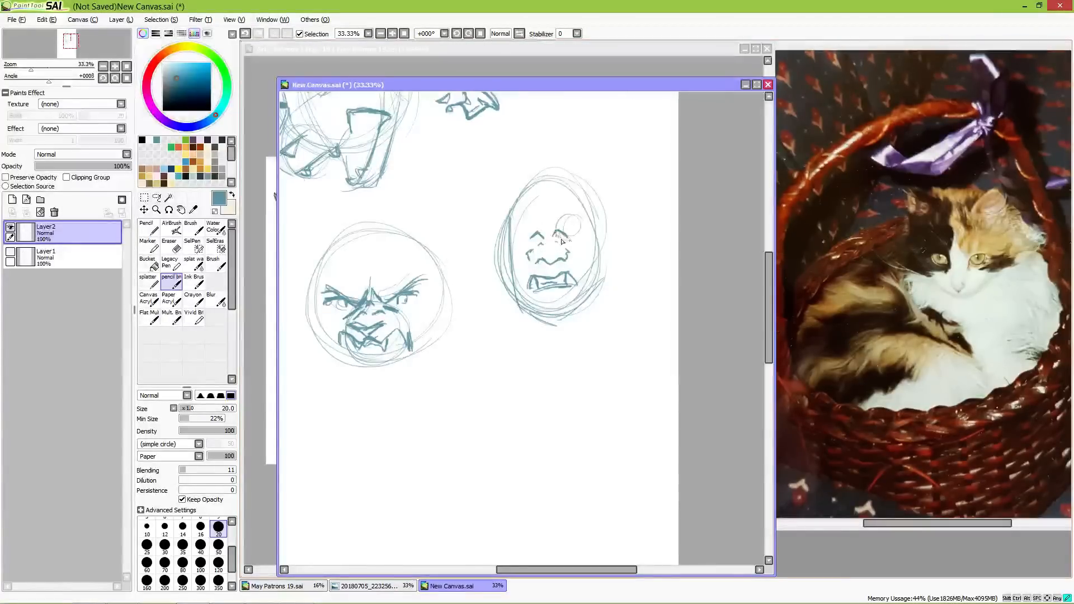
mouse_move(555, 227)
left_mouse_down()
mouse_move(580, 219)
mouse_move(529, 230)
mouse_move(538, 230)
left_mouse_up()
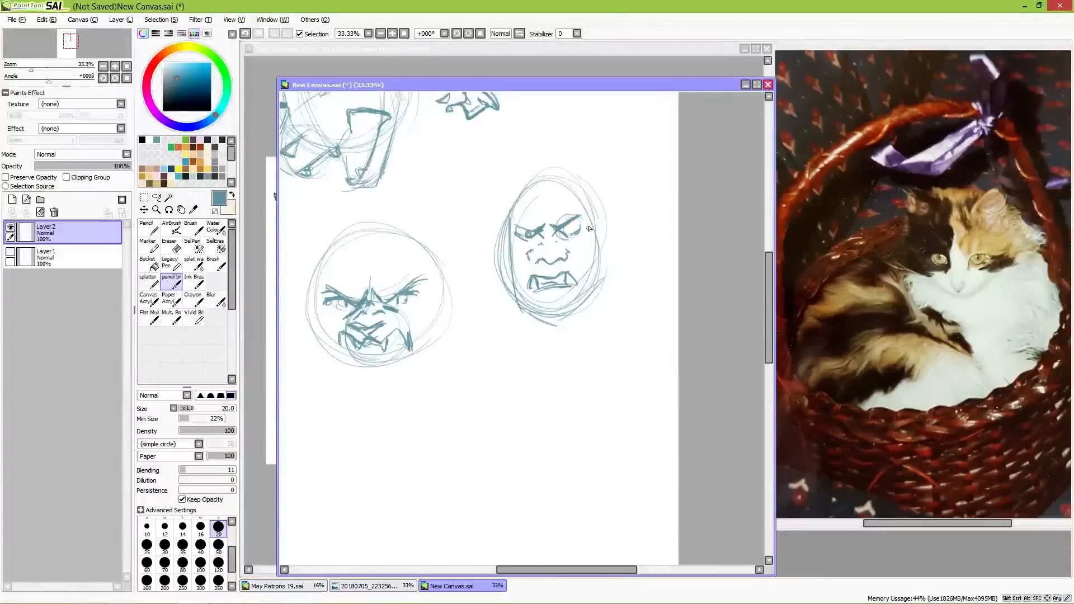
left_click_drag(570, 233, 571, 229)
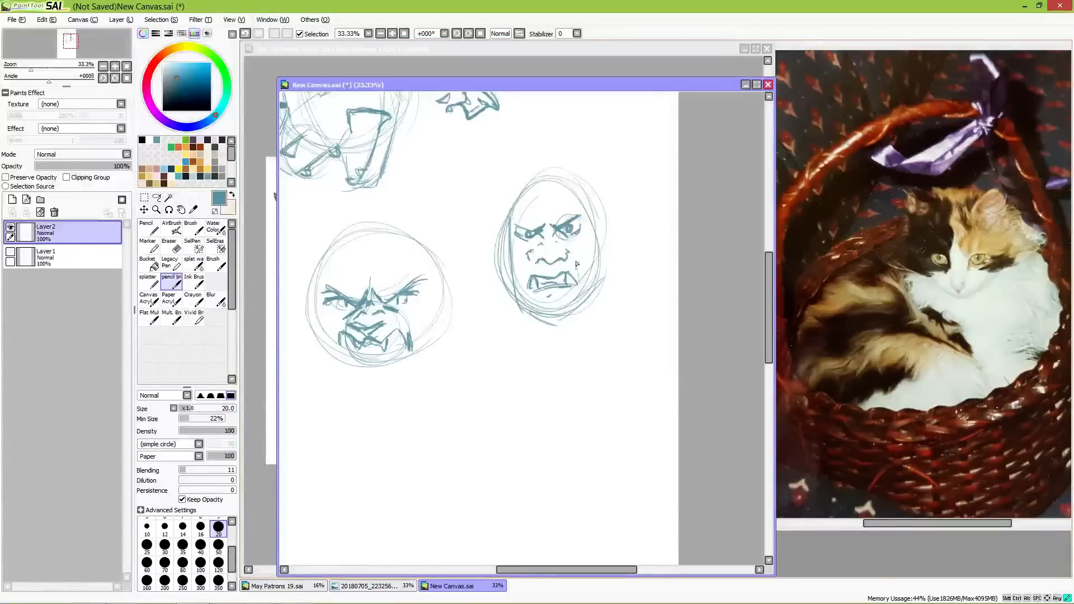
Step: Add cheek creases down both sides of the egg-shaped head's mouth, and reinforce the cheek line on the round face
left_click_drag(524, 263, 525, 290)
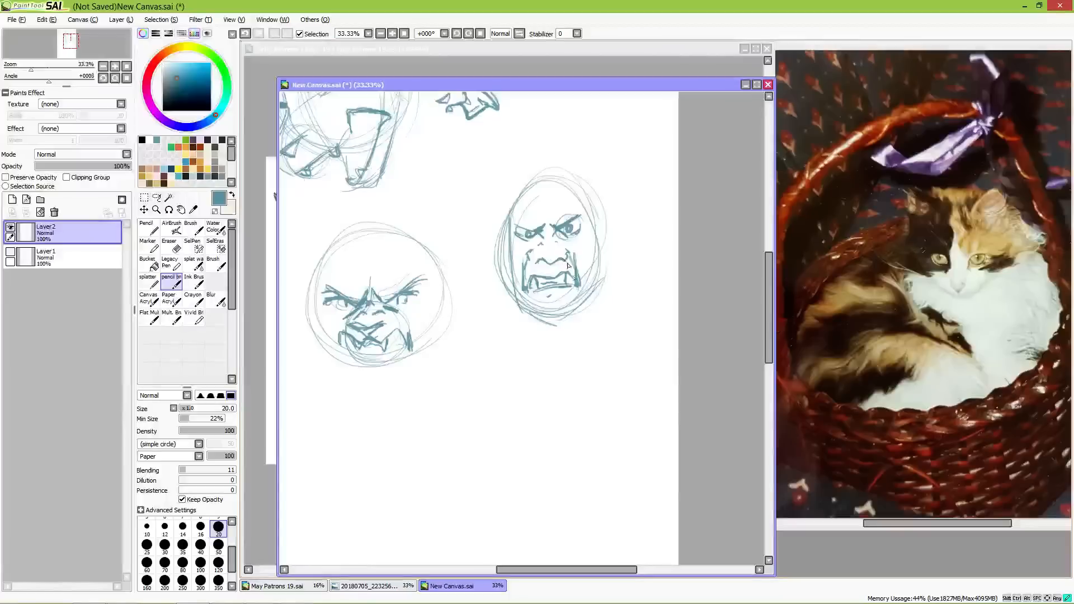
left_click_drag(571, 258, 576, 289)
left_click_drag(400, 315, 409, 347)
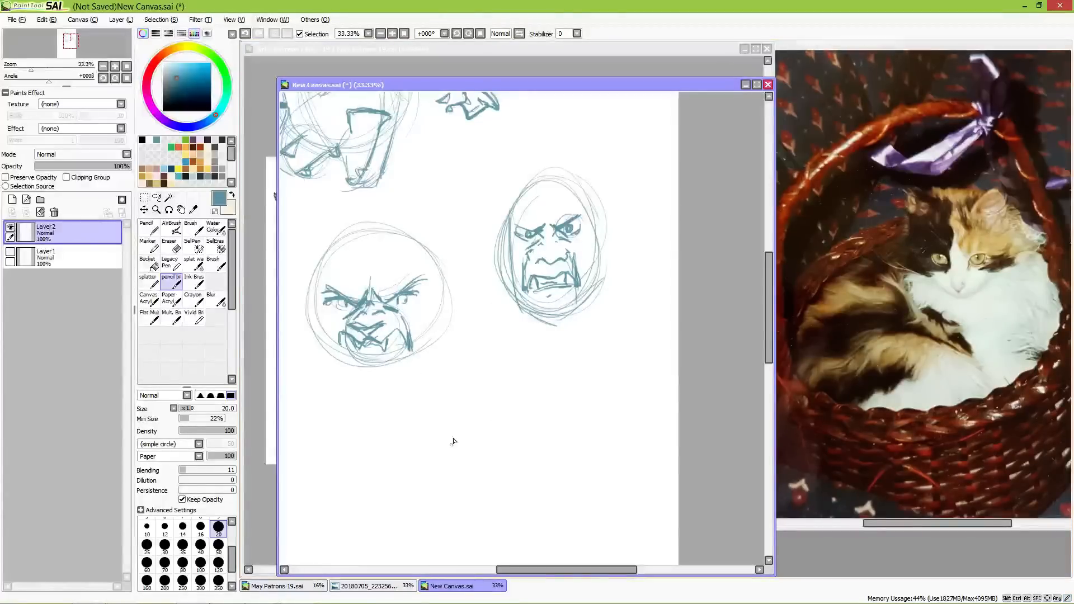
Step: Hide the layer with the angry faces and show the layer with the earlier head studies
mouse_move(586, 223)
left_mouse_down()
mouse_move(640, 377)
mouse_move(372, 509)
mouse_move(585, 345)
mouse_move(551, 359)
left_mouse_up()
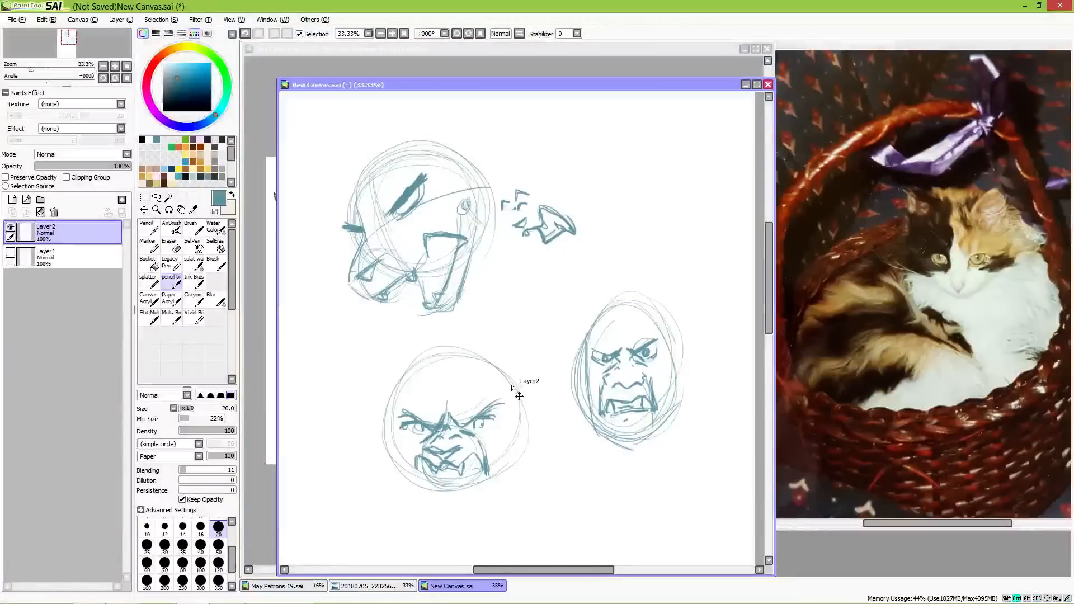
scroll(533, 379, "down", 3)
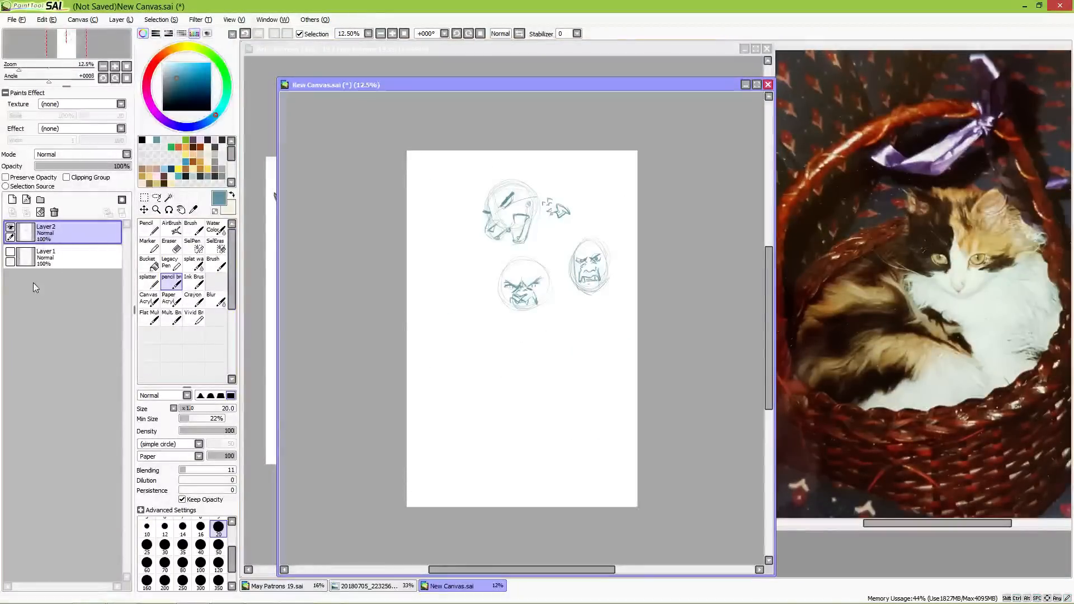
left_click(10, 227)
left_click(10, 252)
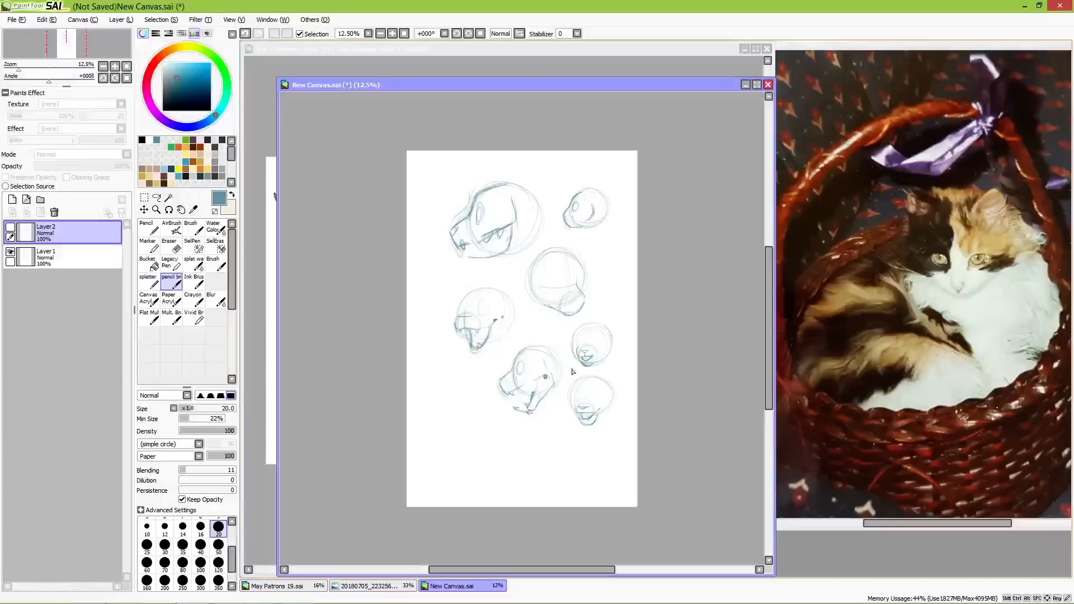
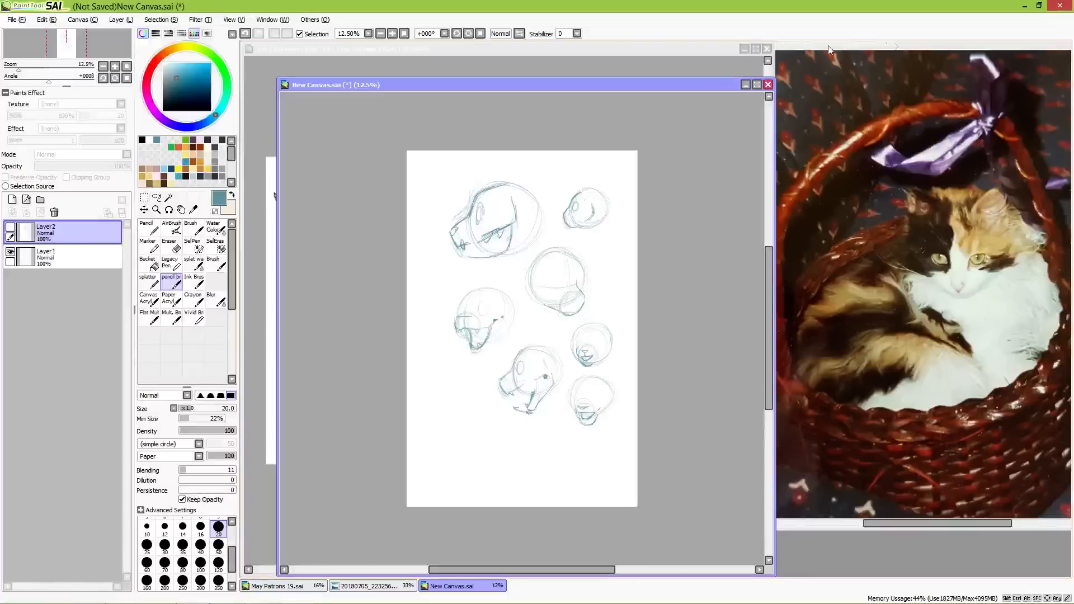
Step: Close the head study canvas without saving it
left_click(768, 85)
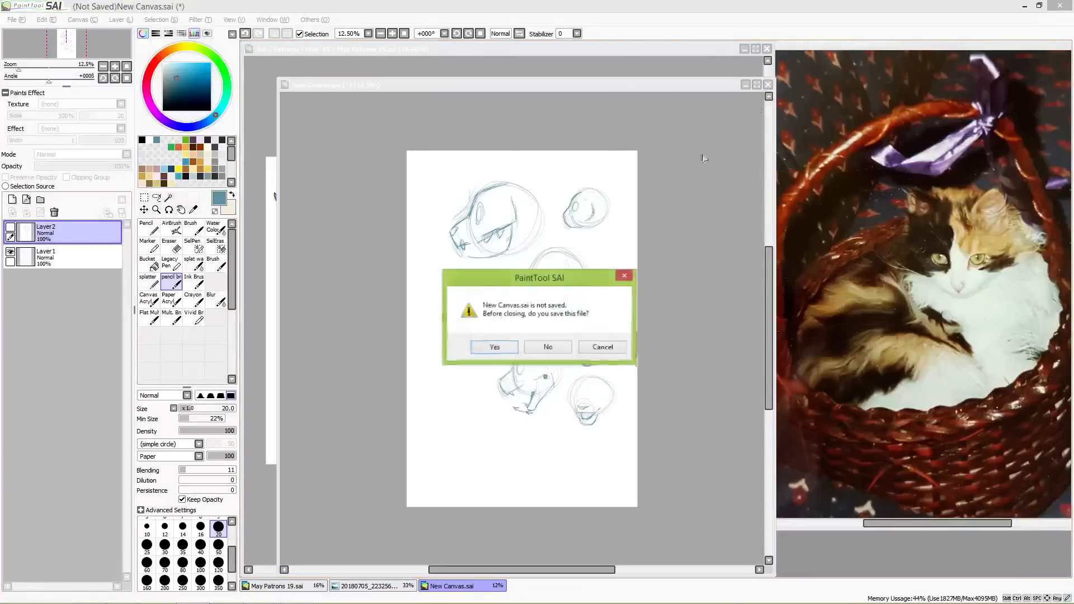
left_click(561, 348)
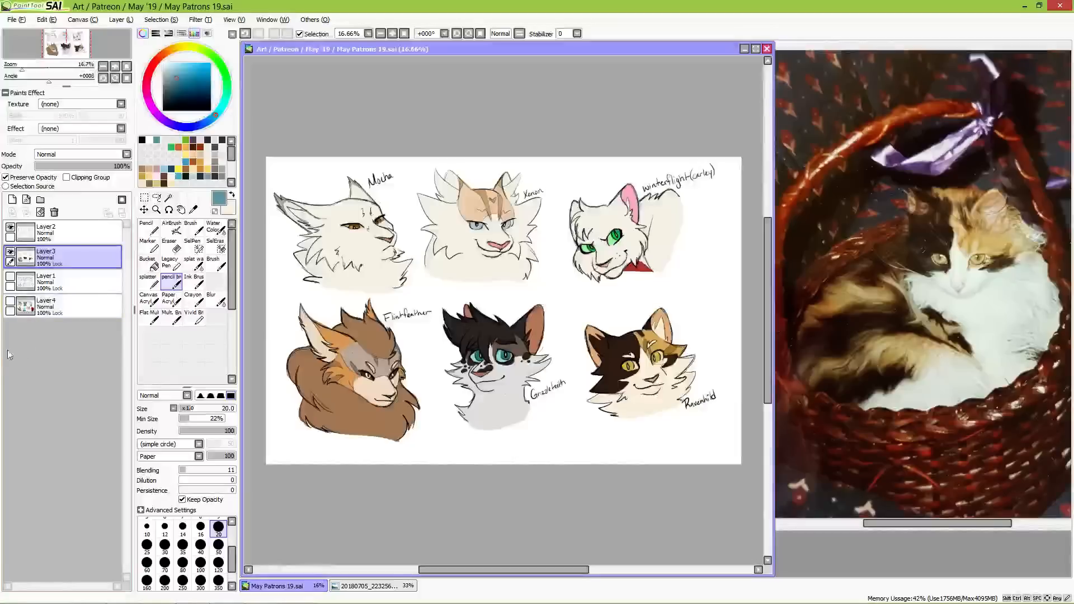
Step: Save the patron bust canvas as May Patrons 19 in .sai format, overwriting the existing file
left_click(9, 21)
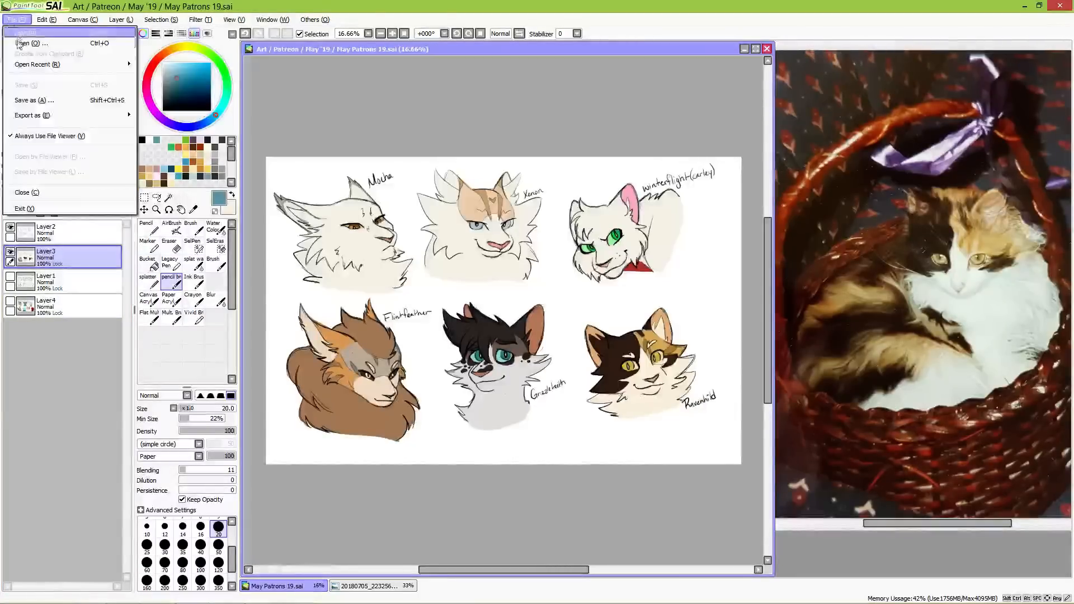
left_click(46, 107)
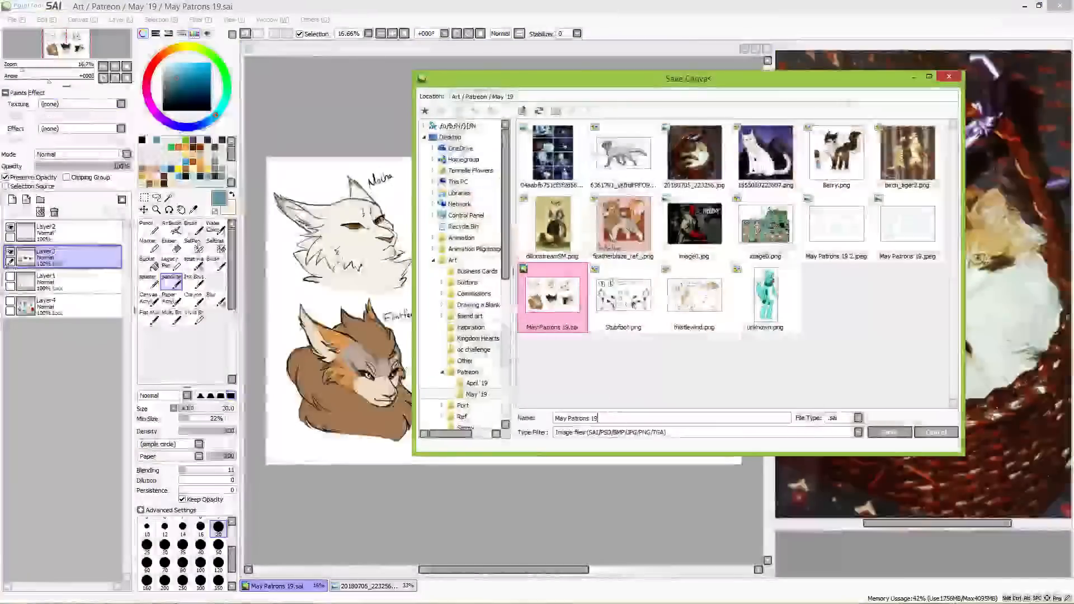
left_click(878, 433)
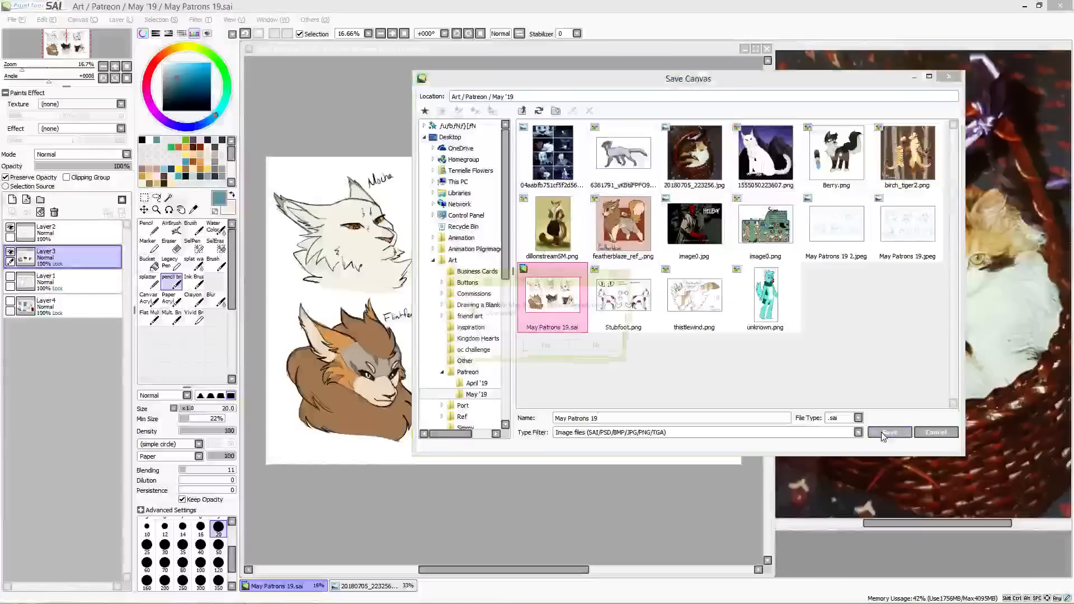
left_click(544, 348)
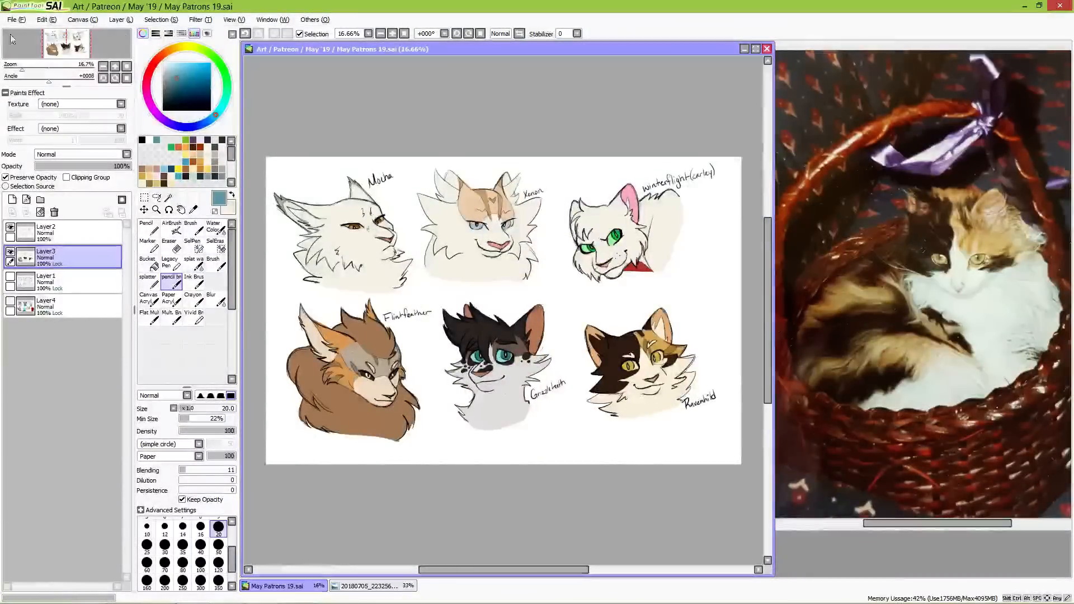
Step: Choose a muted olive green and add a new layer beneath all the other layers
left_click(160, 61)
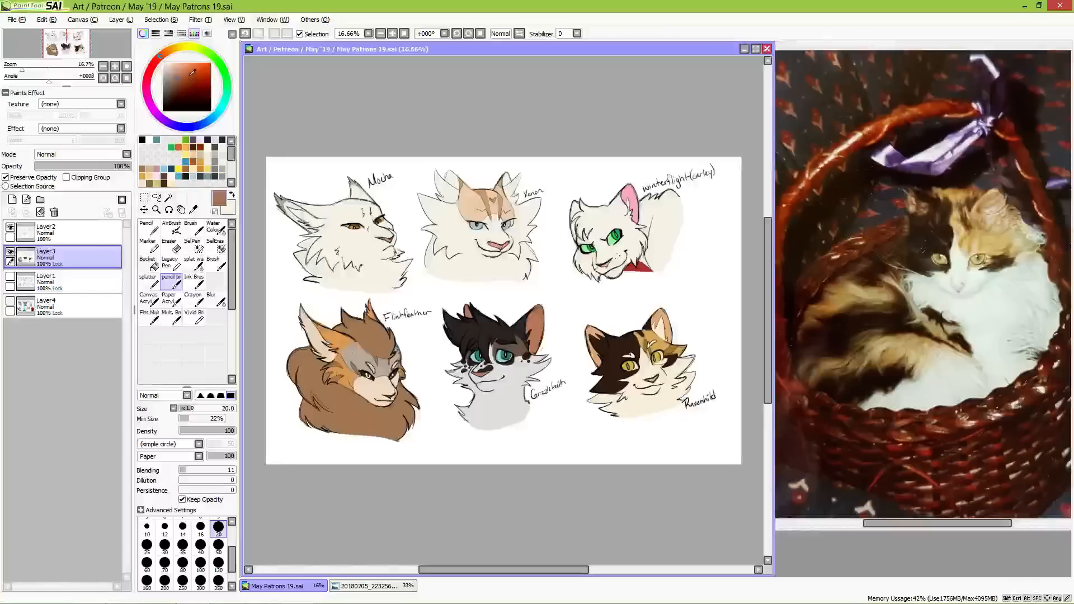
left_click(211, 55)
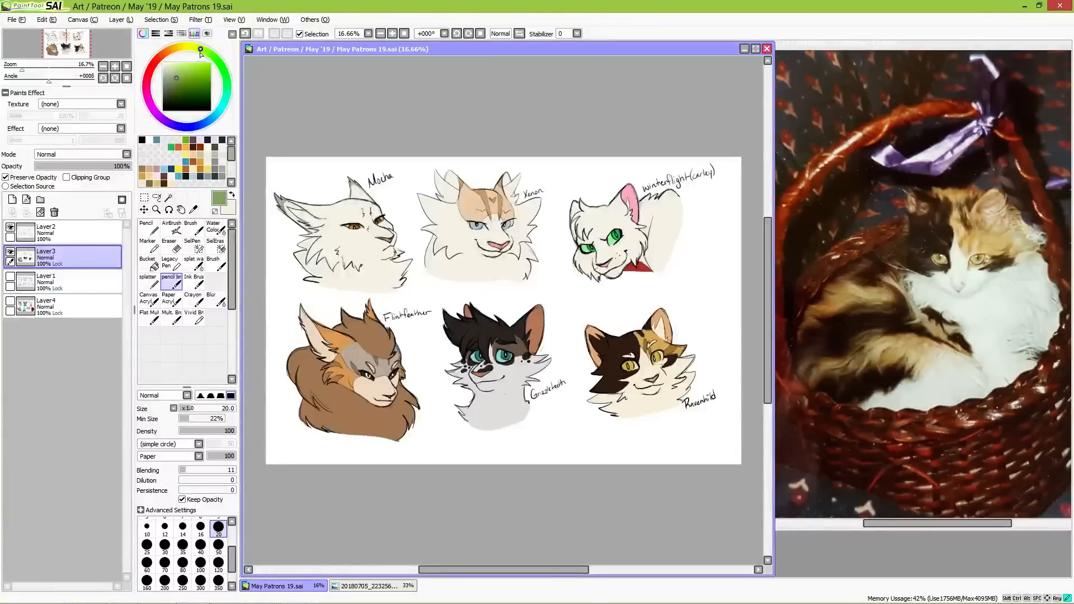
left_click(180, 80)
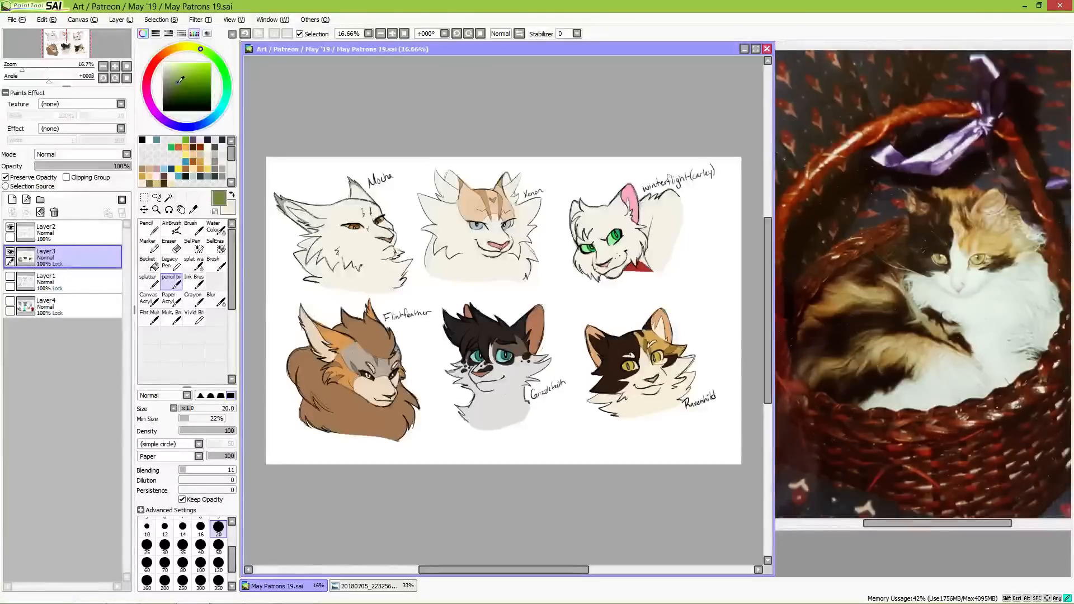
left_click(73, 312)
left_click(12, 200)
left_click_drag(70, 307, 71, 339)
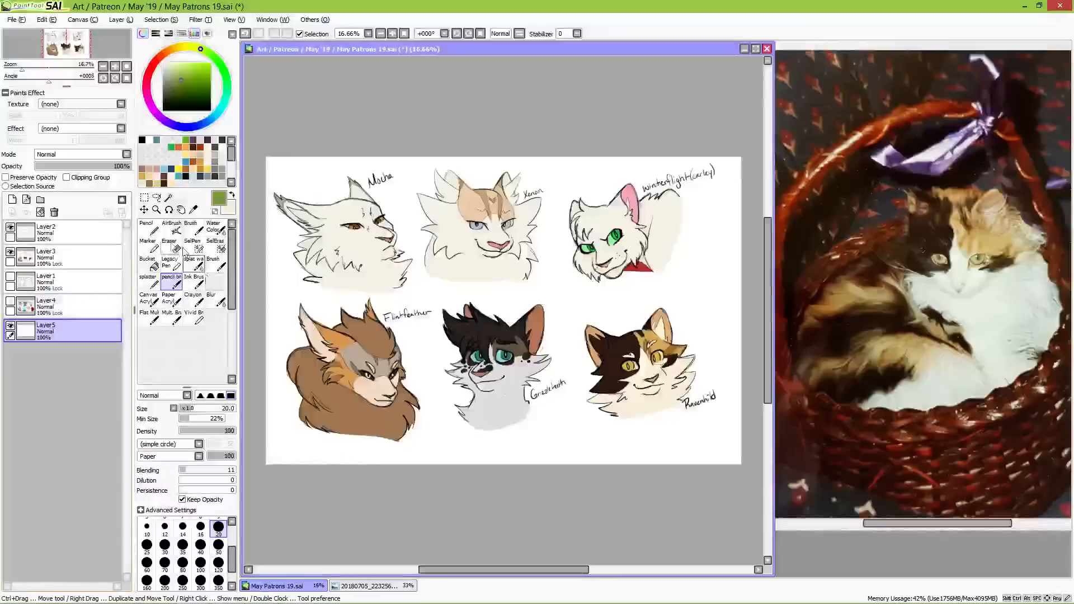
Step: Cover the whole bottom layer with olive green behind the busts, using the Pencil at size 500
left_click(147, 226)
left_click(182, 572)
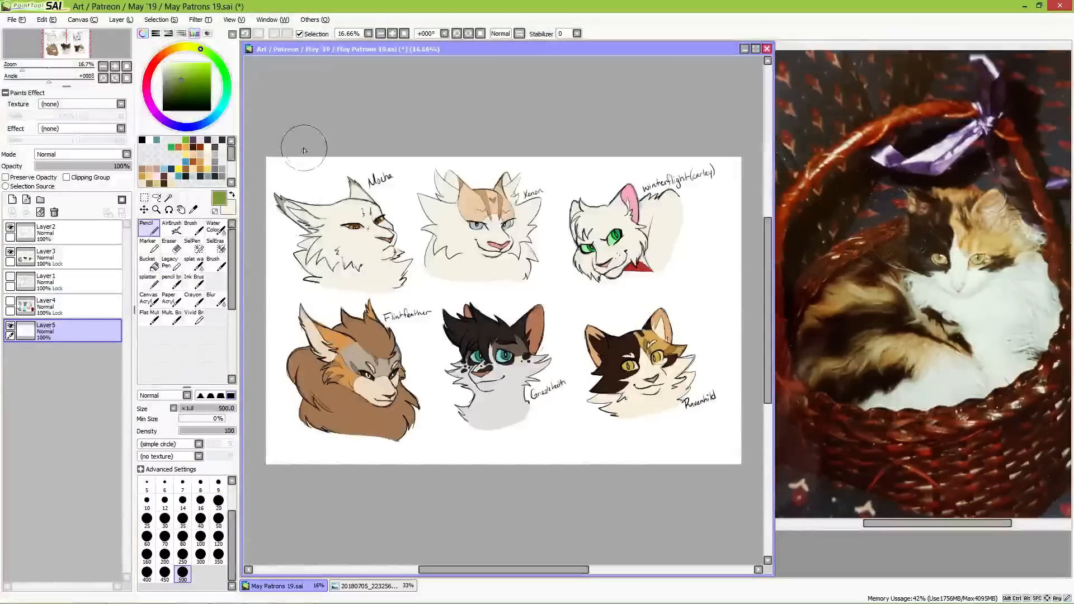
mouse_move(305, 149)
left_mouse_down()
mouse_move(271, 179)
mouse_move(290, 258)
mouse_move(247, 400)
mouse_move(255, 475)
mouse_move(480, 162)
mouse_move(523, 185)
mouse_move(377, 504)
mouse_move(588, 162)
mouse_move(476, 437)
mouse_move(595, 177)
mouse_move(523, 456)
mouse_move(616, 168)
mouse_move(604, 458)
mouse_move(645, 463)
mouse_move(632, 451)
mouse_move(688, 442)
mouse_move(716, 459)
mouse_move(741, 502)
mouse_move(730, 312)
left_mouse_up()
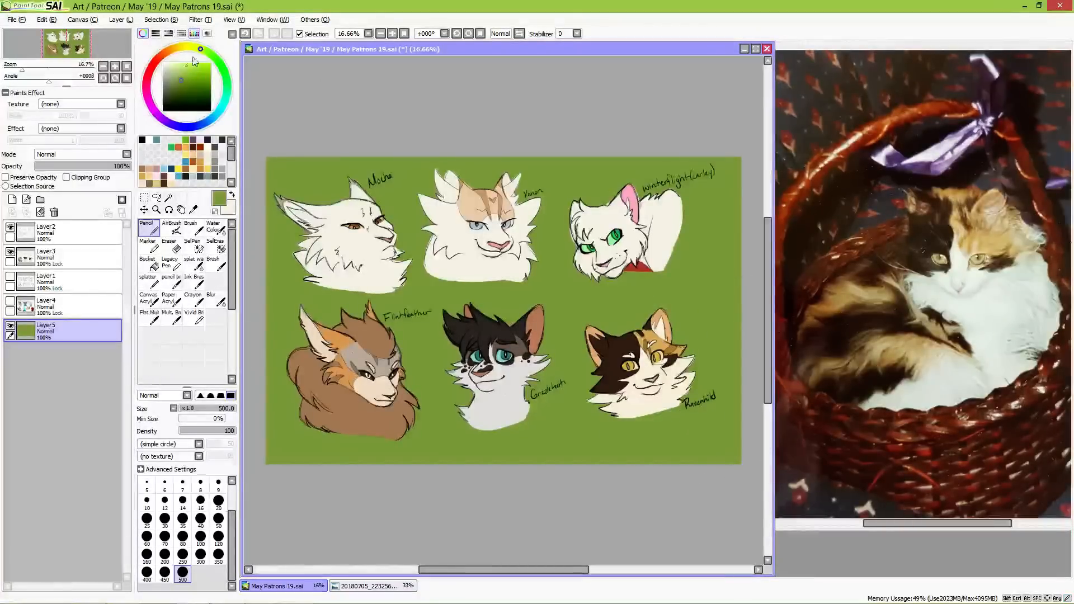
Step: Scatter lighter green spots around the two leftmost busts with the splatter brush at size 500
left_click(182, 71)
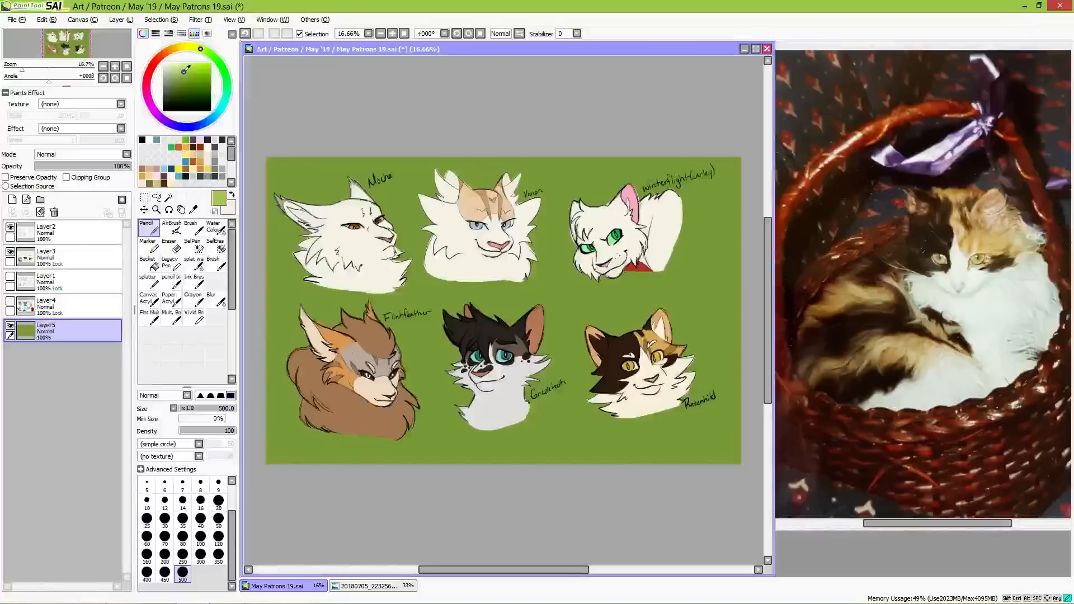
left_click(149, 280)
left_click(188, 580)
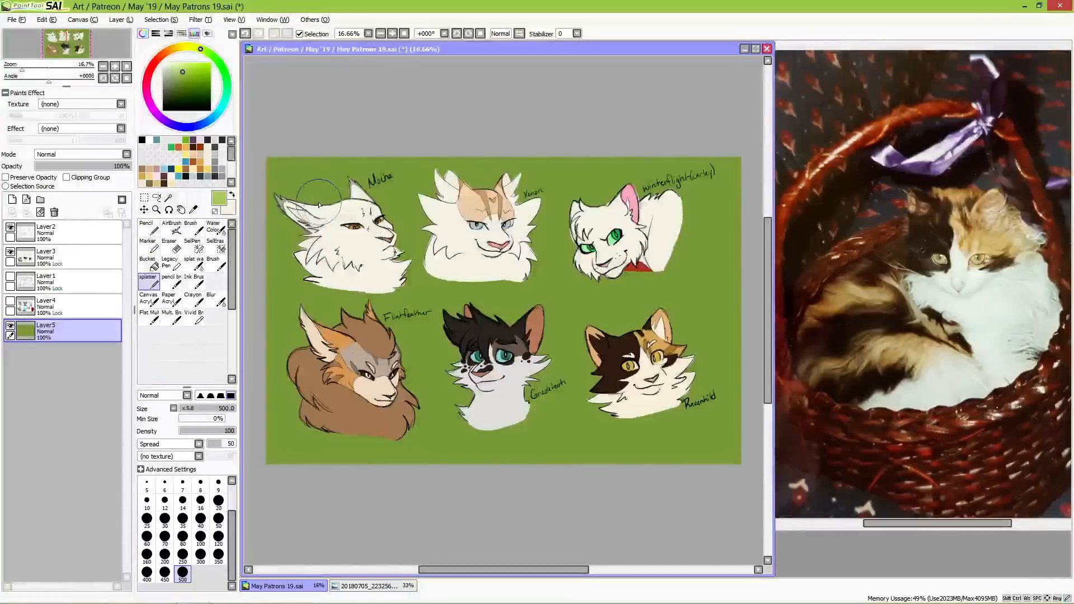
mouse_move(331, 209)
left_mouse_down()
mouse_move(320, 189)
mouse_move(296, 185)
left_mouse_up()
left_click(296, 183)
mouse_move(399, 182)
left_mouse_down()
mouse_move(373, 227)
mouse_move(403, 235)
left_mouse_up()
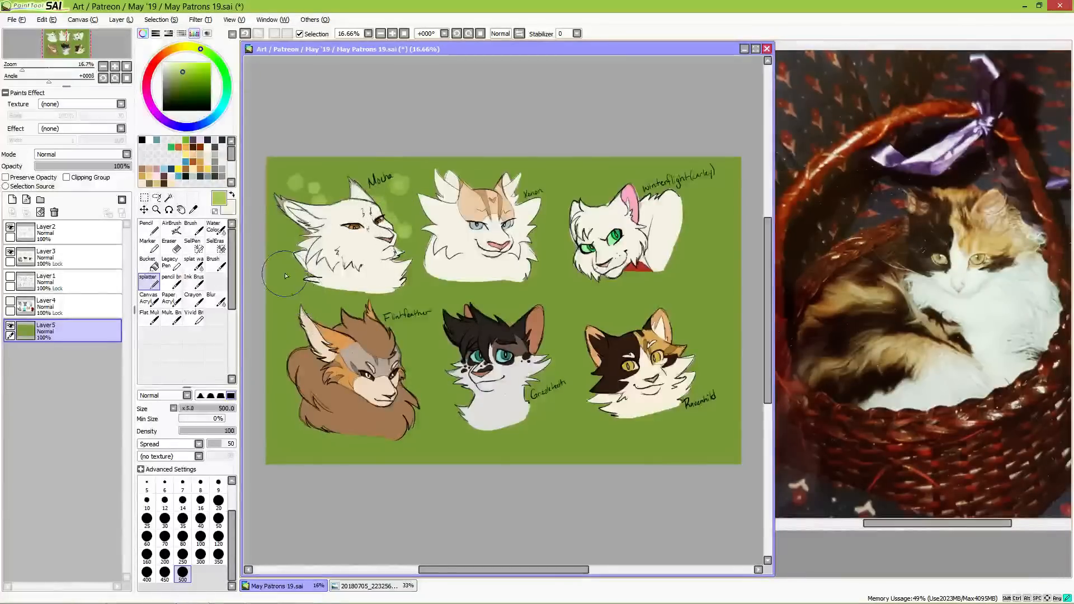
left_click_drag(285, 273, 311, 299)
mouse_move(402, 337)
left_mouse_down()
mouse_move(422, 357)
mouse_move(411, 377)
mouse_move(439, 390)
left_mouse_up()
mouse_move(404, 311)
left_mouse_down()
mouse_move(421, 292)
mouse_move(430, 322)
left_mouse_up()
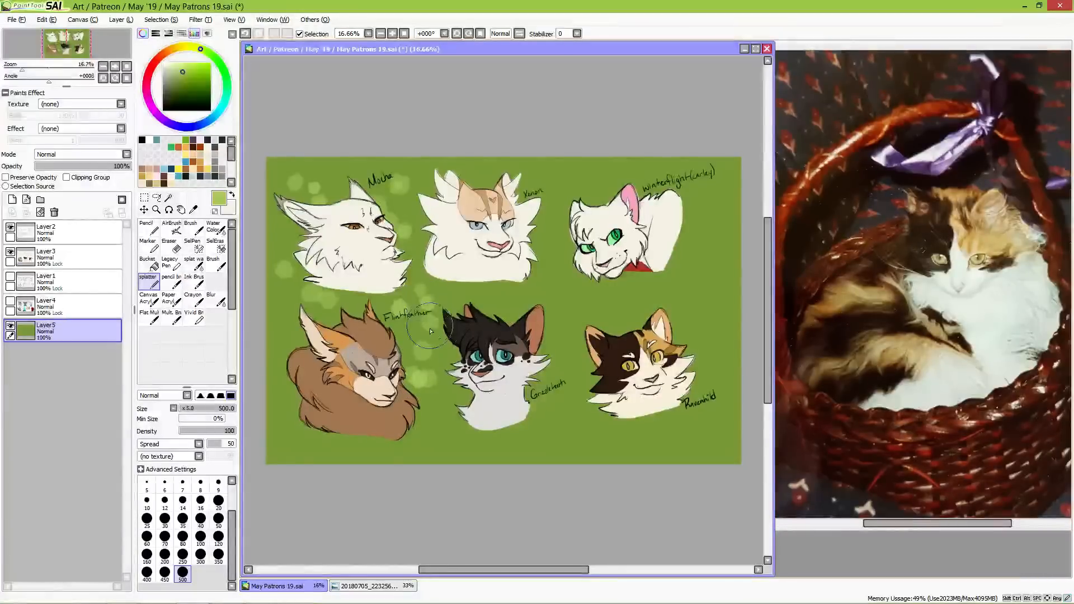
Step: Continue scattering light green splatter spots over the background around the middle and right-hand busts
left_click(549, 163)
mouse_move(544, 219)
left_mouse_down()
mouse_move(533, 258)
mouse_move(560, 282)
mouse_move(517, 308)
mouse_move(486, 298)
left_mouse_up()
left_click(485, 294)
left_click(503, 307)
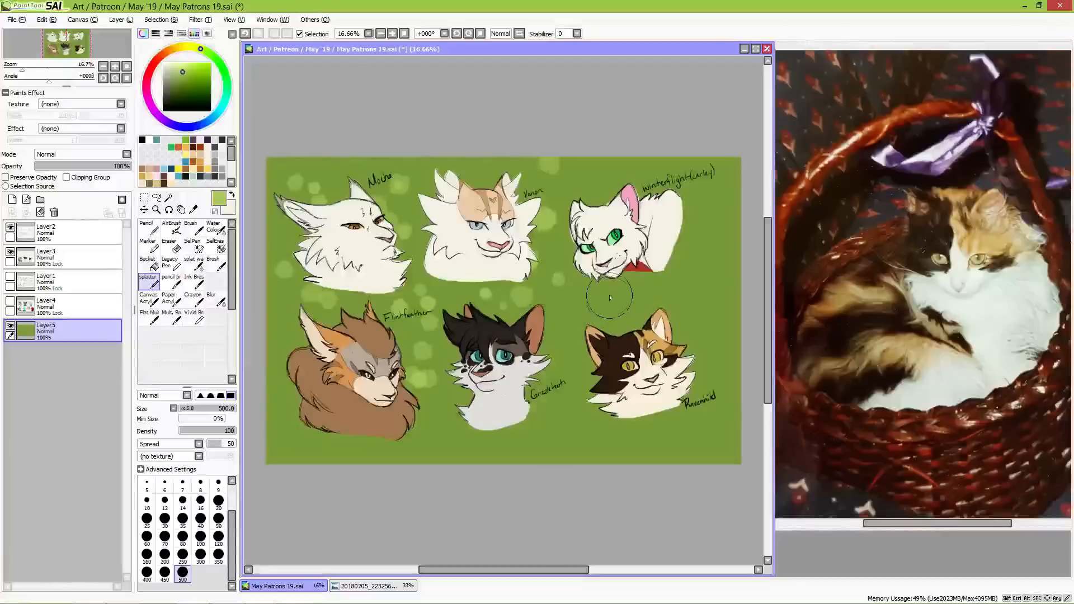
left_click(597, 295)
left_click(583, 308)
left_click(563, 304)
left_click(576, 386)
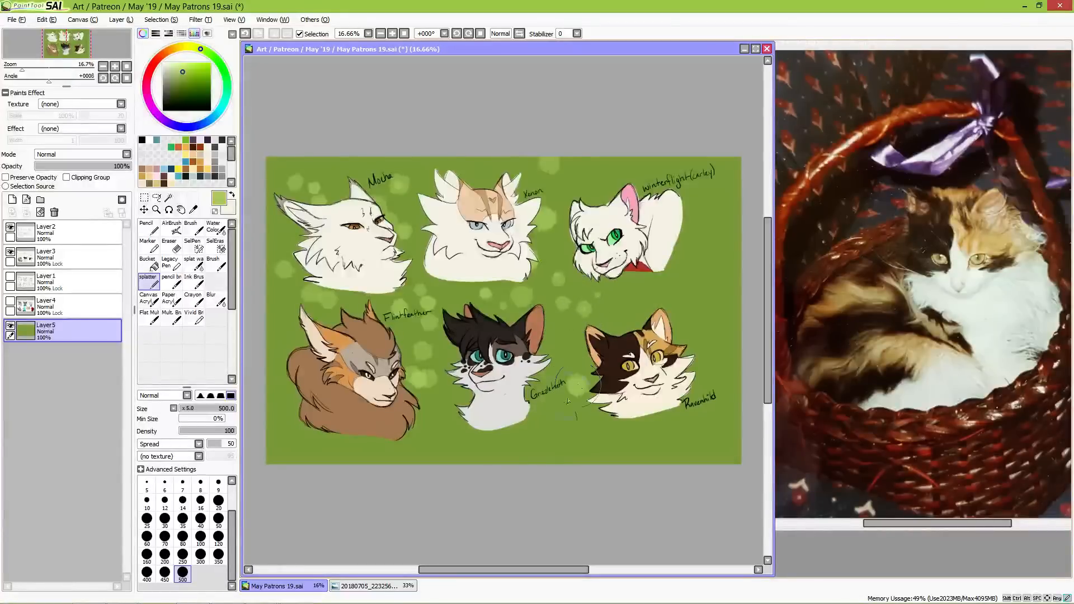
left_click(521, 452)
left_click(558, 434)
left_click(540, 419)
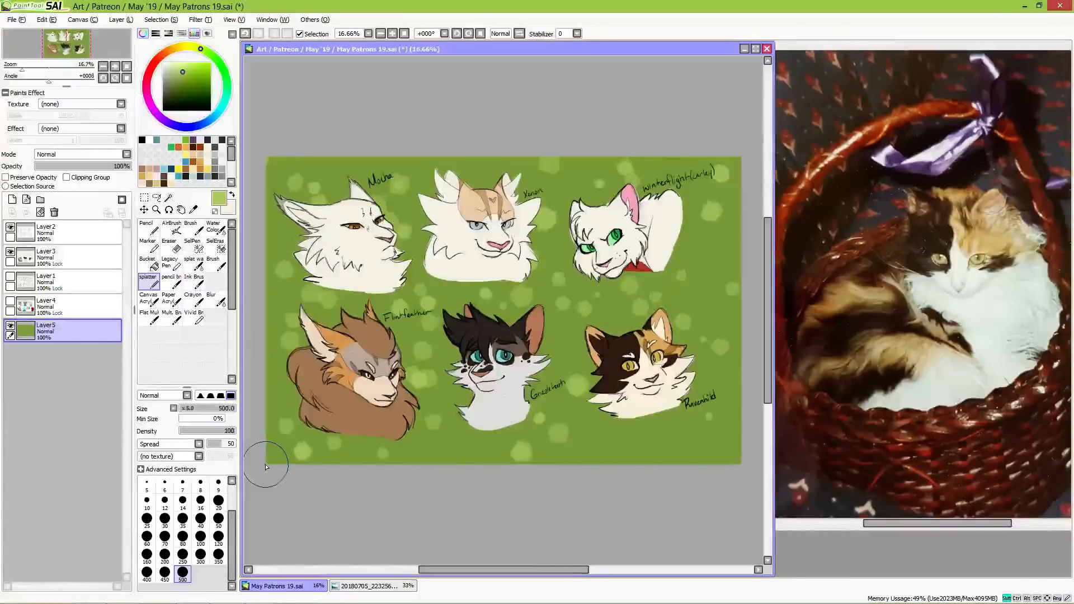
Step: Try a wide size 500 splatter stripe down the canvas's left edge and undo it
left_click_drag(264, 456, 275, 162)
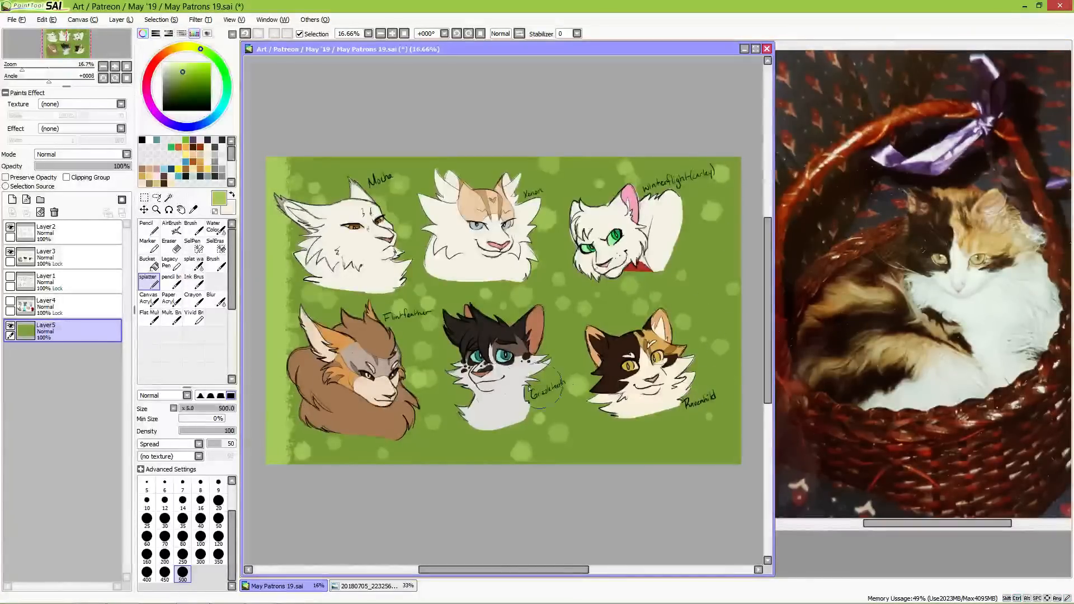
key("ctrl+z")
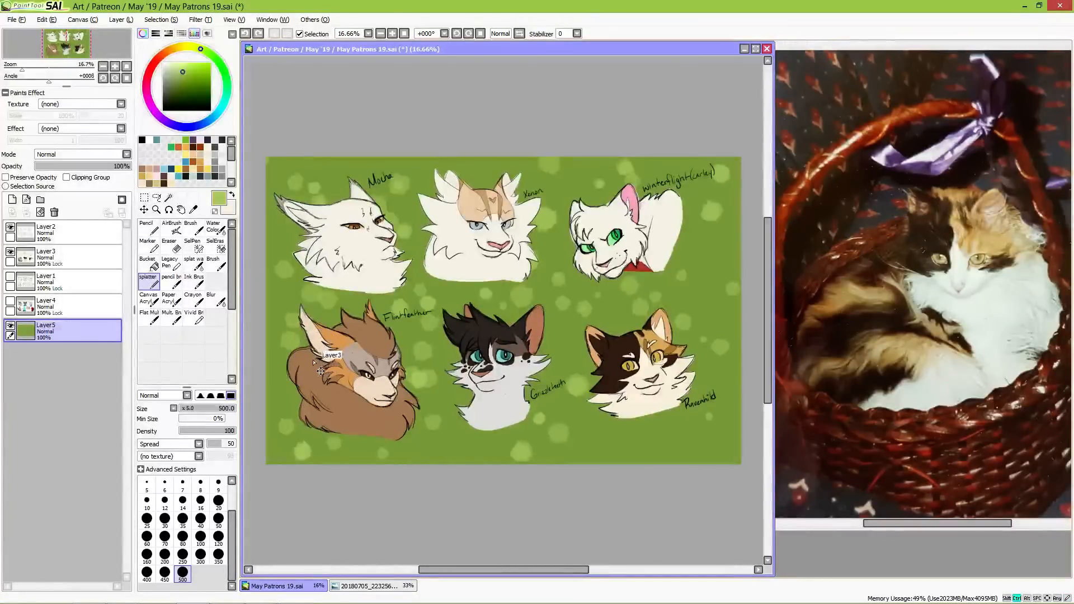
Step: Paint a thin border along all four canvas edges in a lighter green with the splatter brush at size 120
left_click(179, 68)
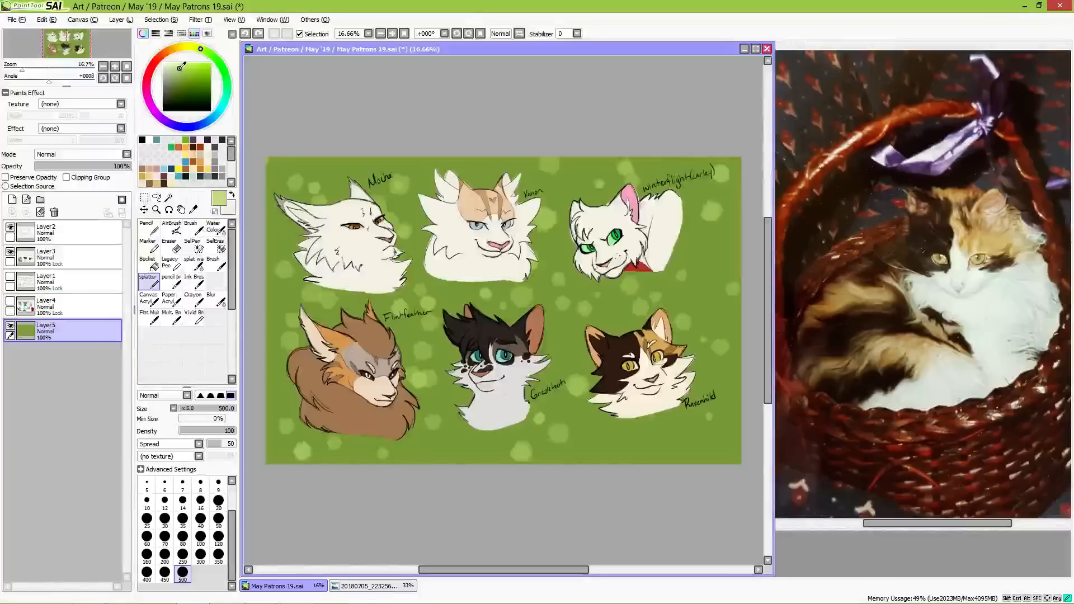
left_click(218, 538)
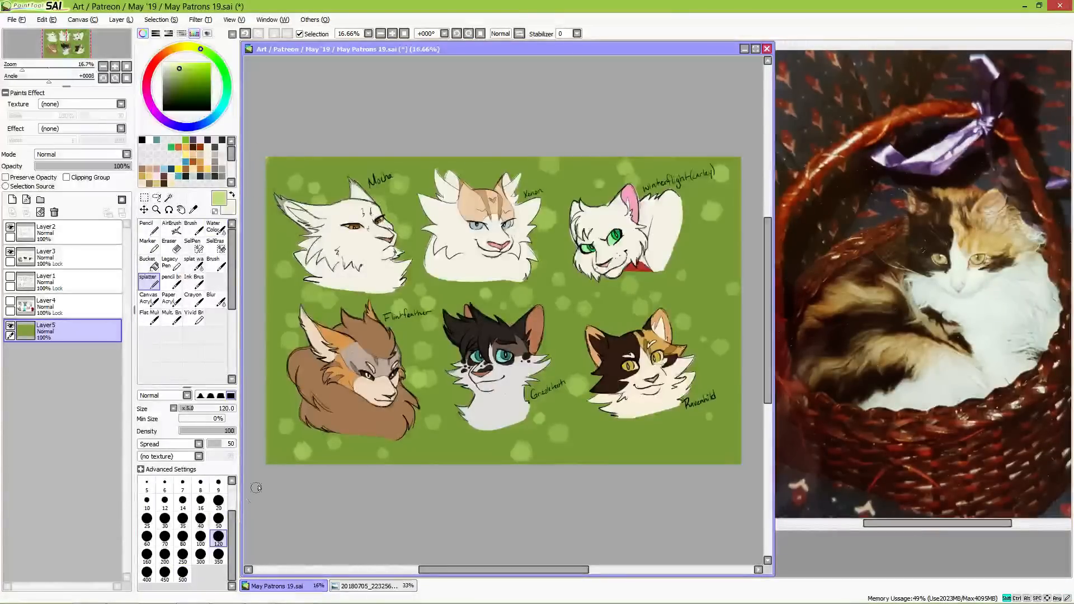
left_click(266, 463, "shift")
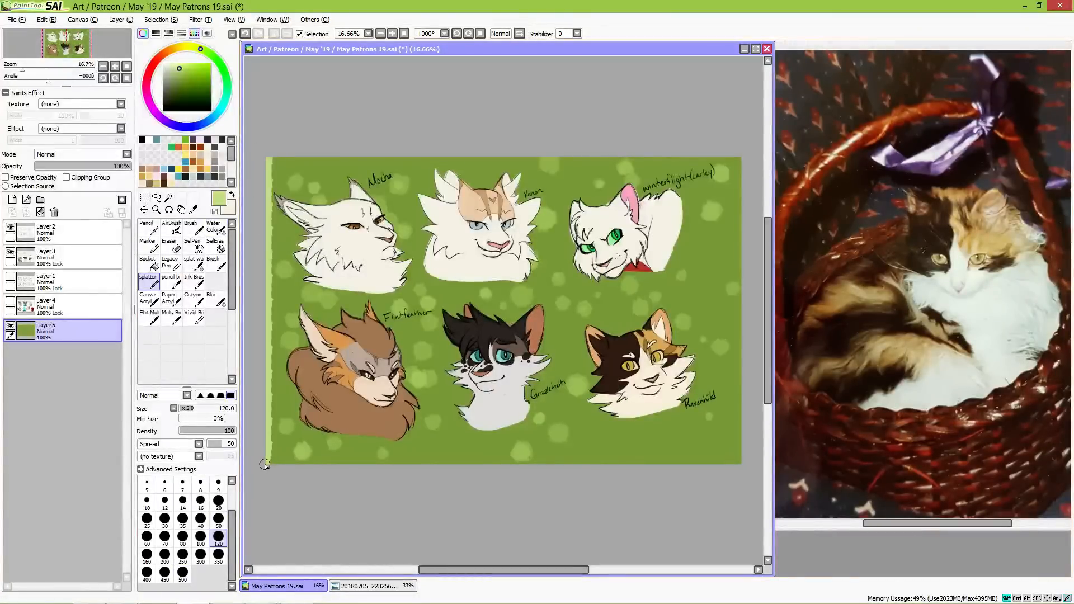
left_click(741, 465, "shift")
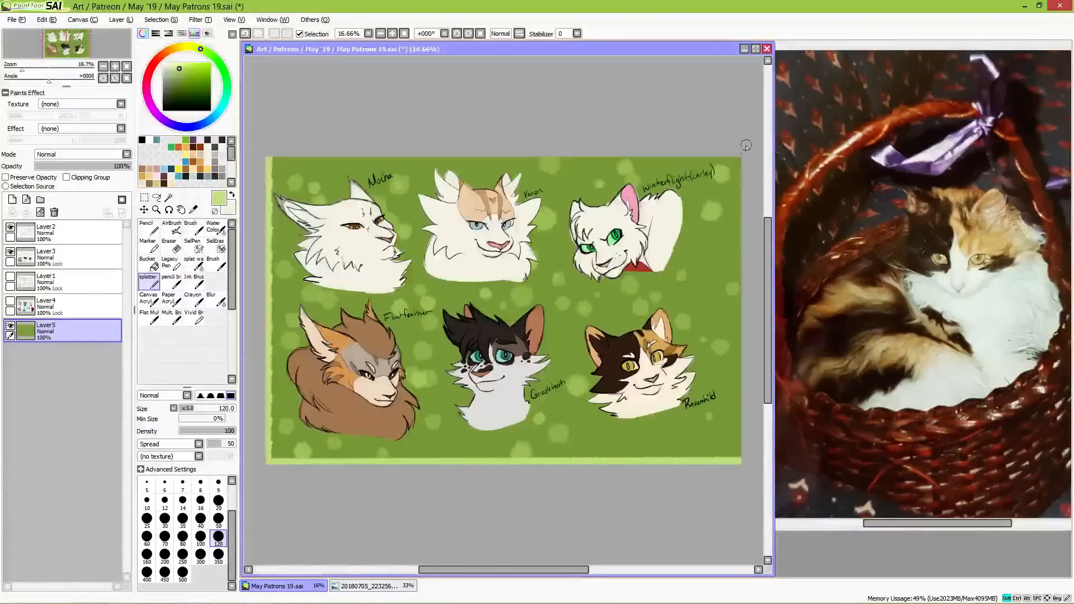
left_click(739, 165, "shift")
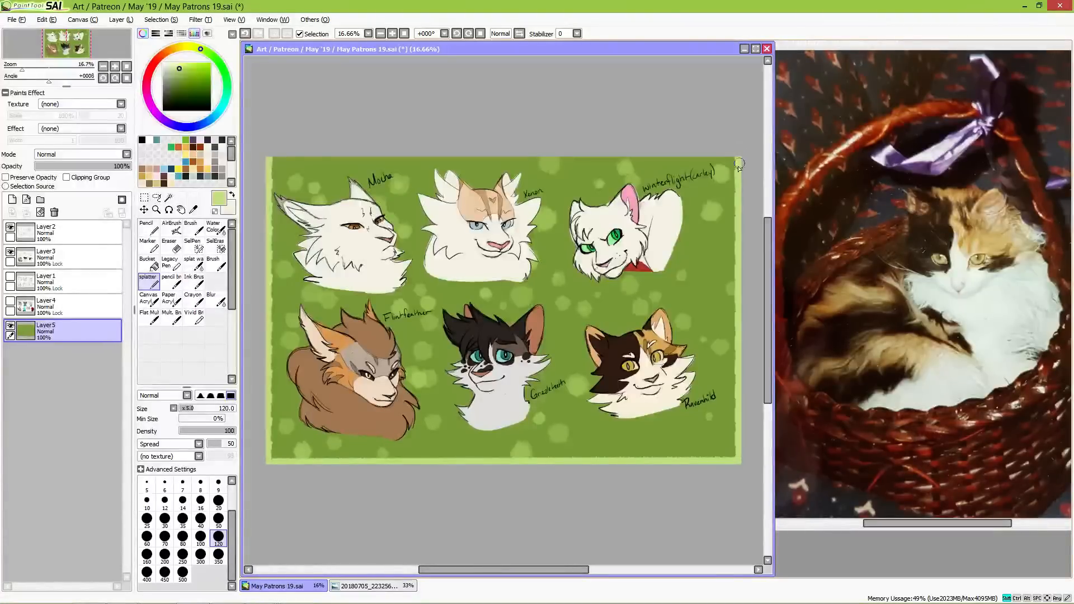
left_click(268, 161, "shift")
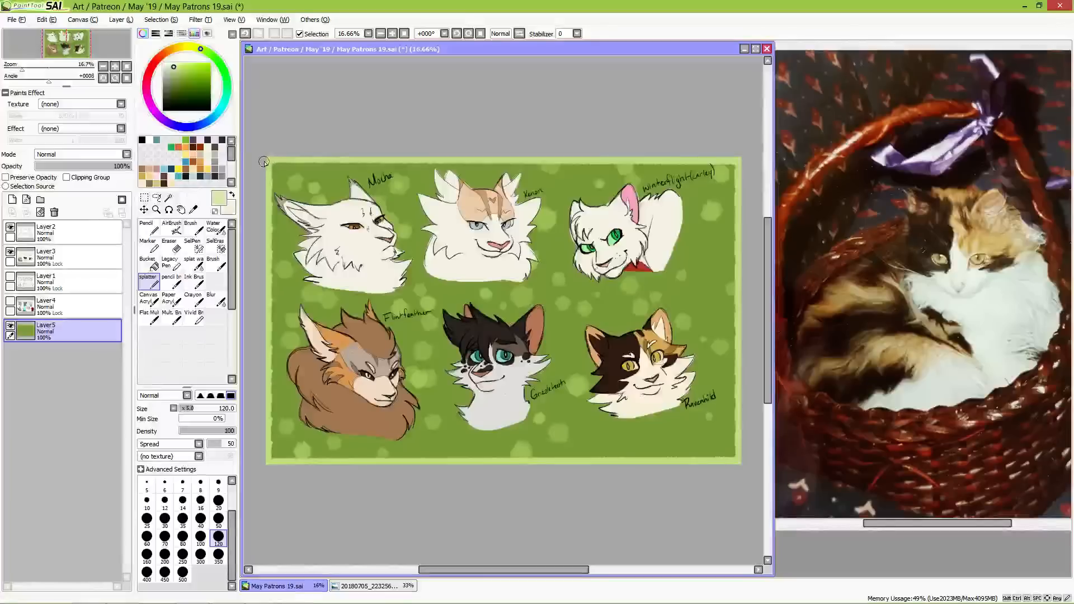
Step: Go over the border along the canvas edges with a paler, less saturated green
left_click(264, 465, "shift")
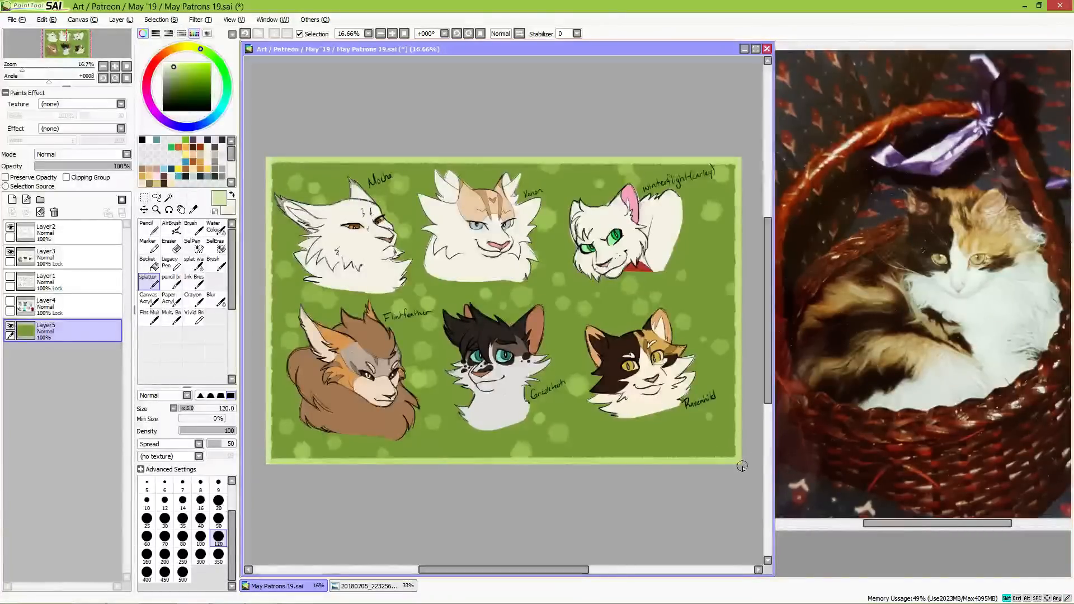
left_click(742, 156, "shift")
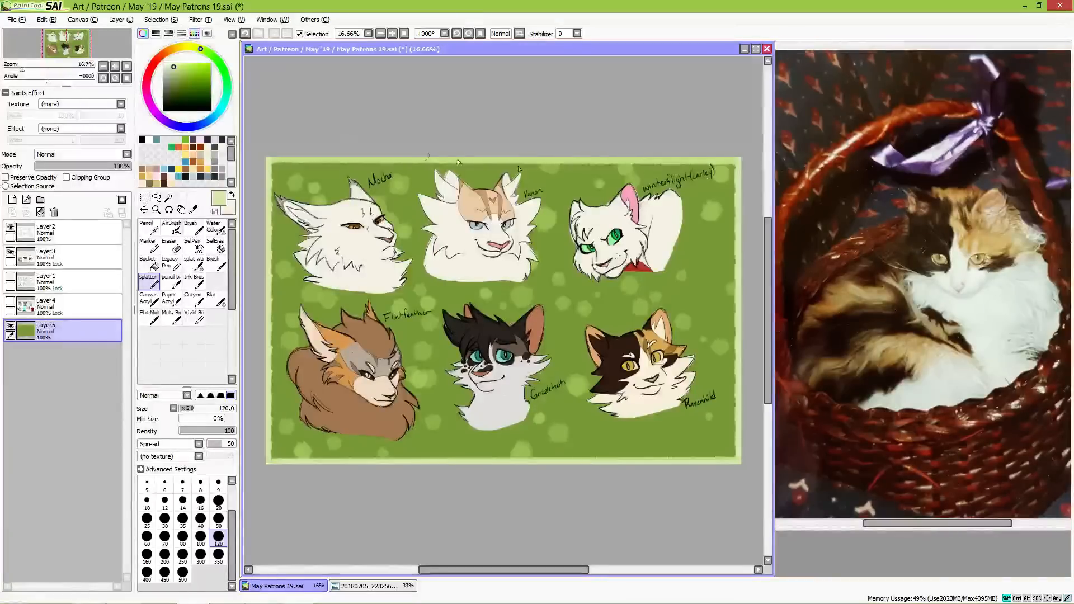
left_click(263, 156, "shift")
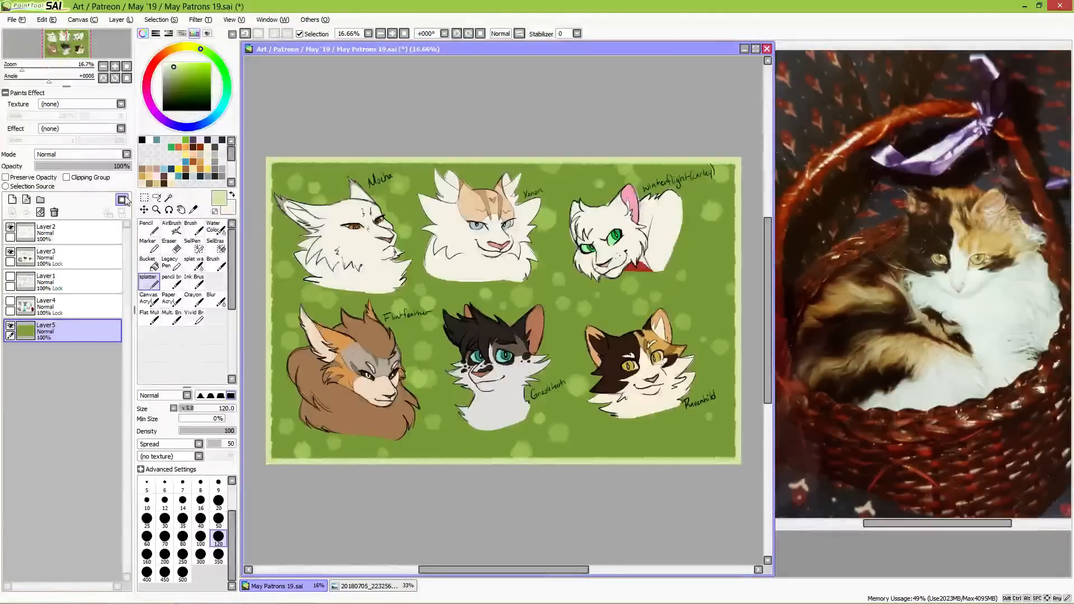
Step: Hide Layer2 and Layer3, show Layer1 and Layer4 over the green background, and save the file
left_click_drag(10, 252, 10, 228)
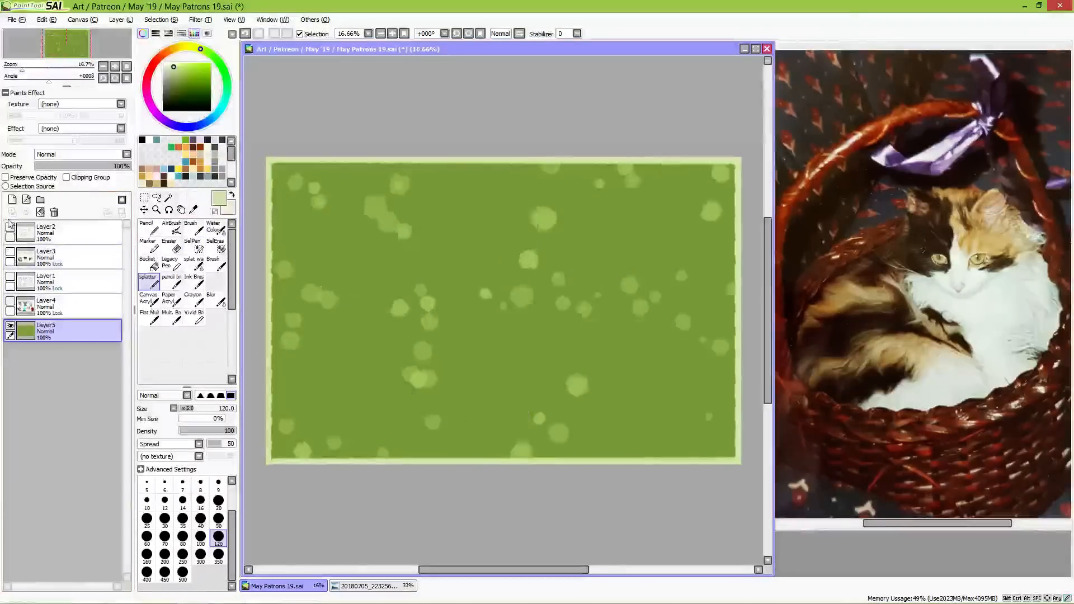
left_click_drag(10, 277, 10, 301)
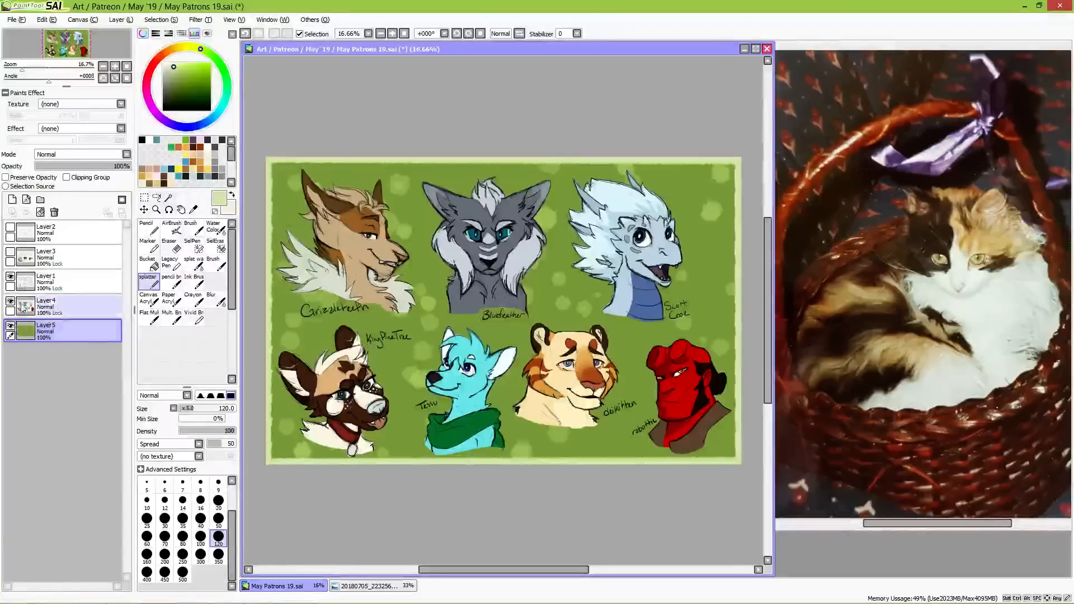
left_click(15, 20)
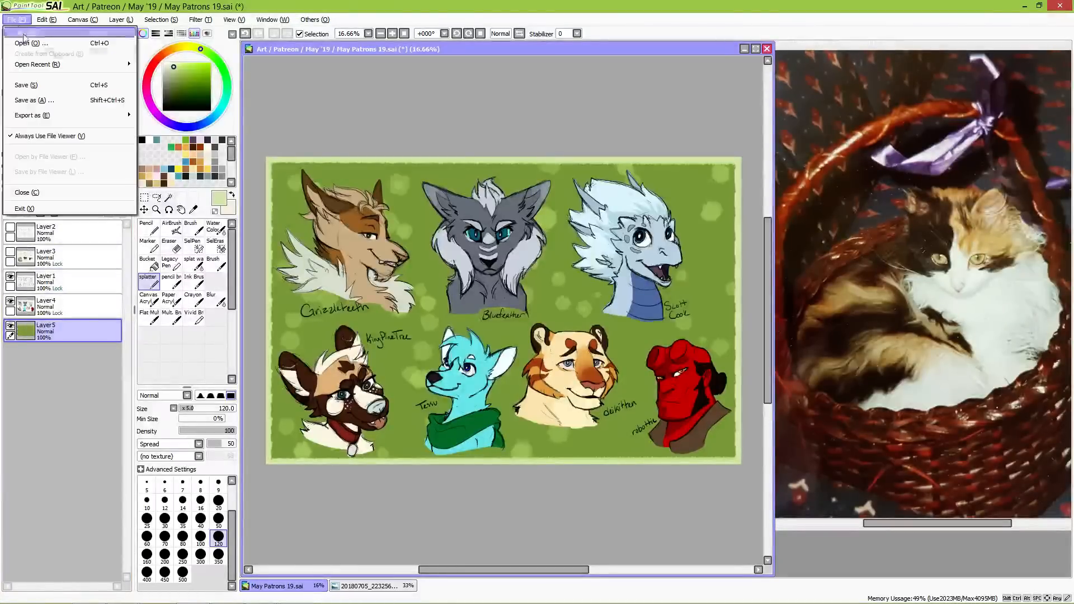
left_click(45, 86)
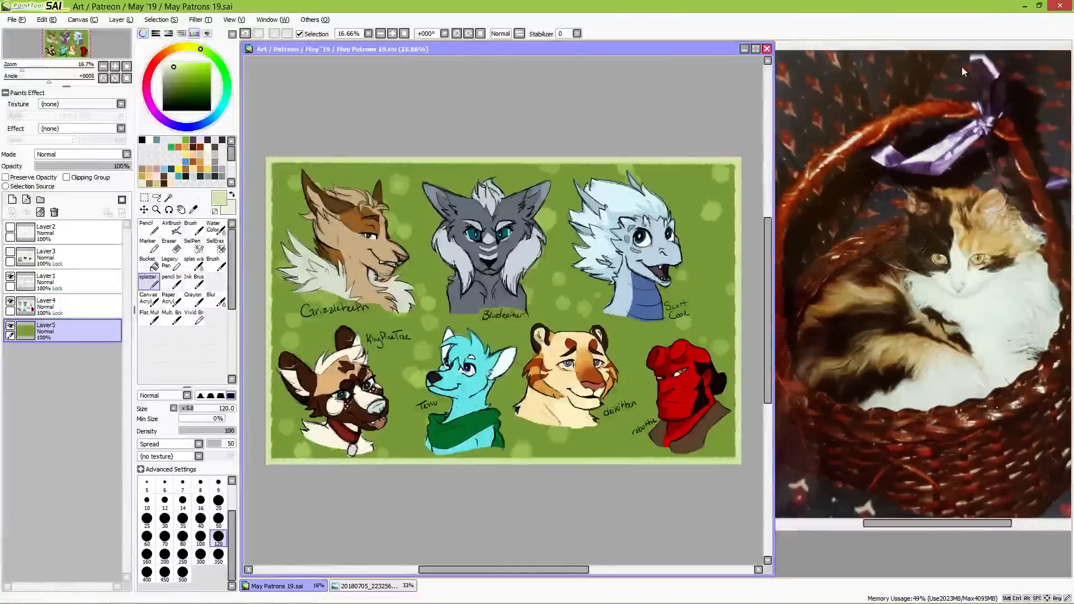
Step: Close the reference photo of the calico cat in the basket
left_click_drag(1002, 51, 695, 68)
left_click(943, 65)
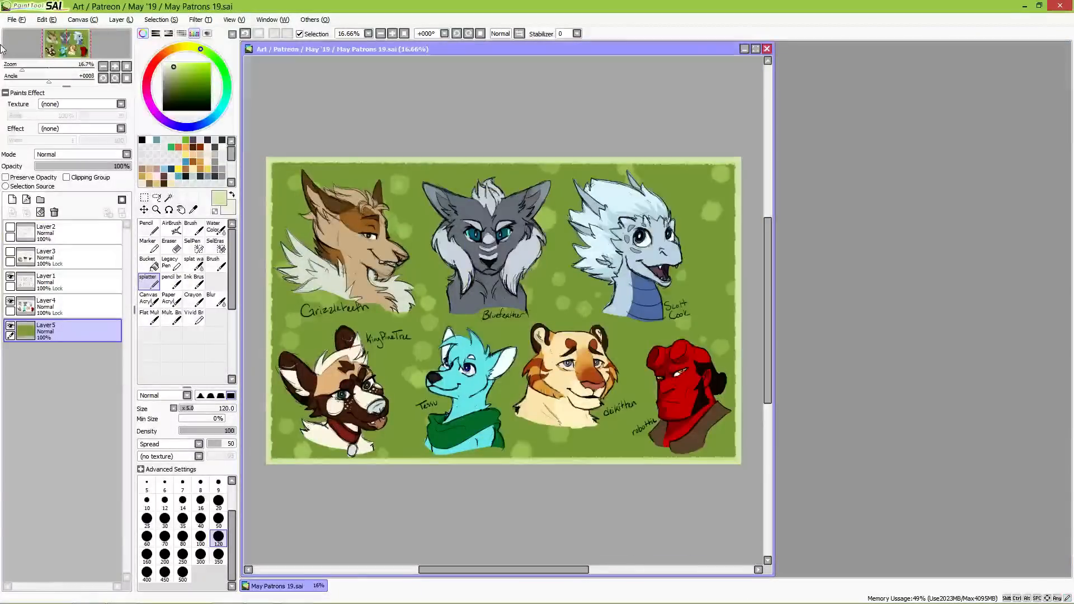
Step: Save the seven-bust sheet on the green background as a JPEG copy named May Patrons 19 1 in the May '19 folder
left_click(12, 20)
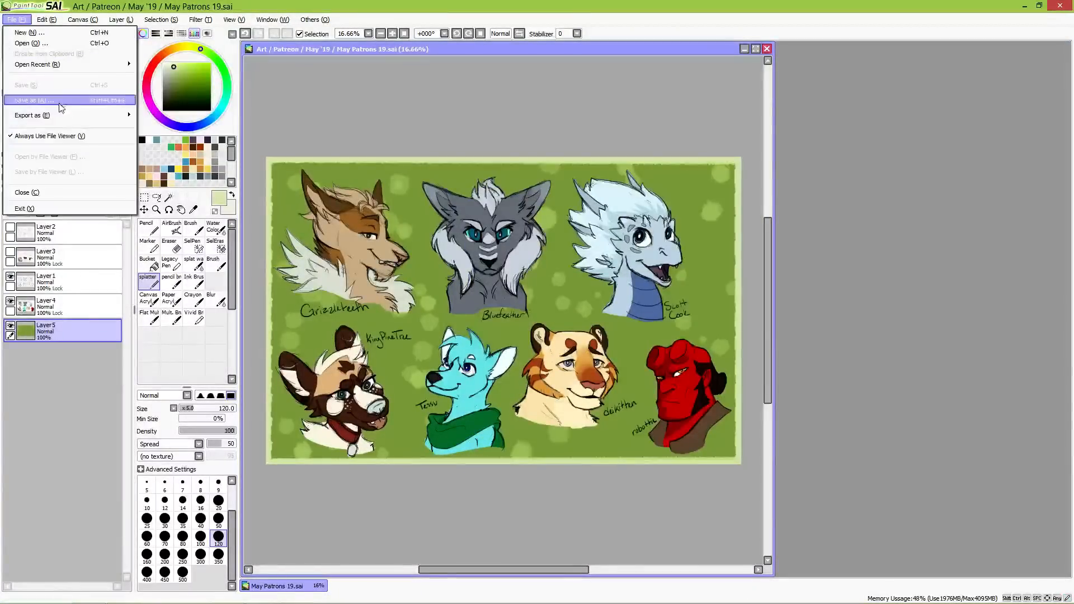
left_click(61, 101)
left_click(858, 418)
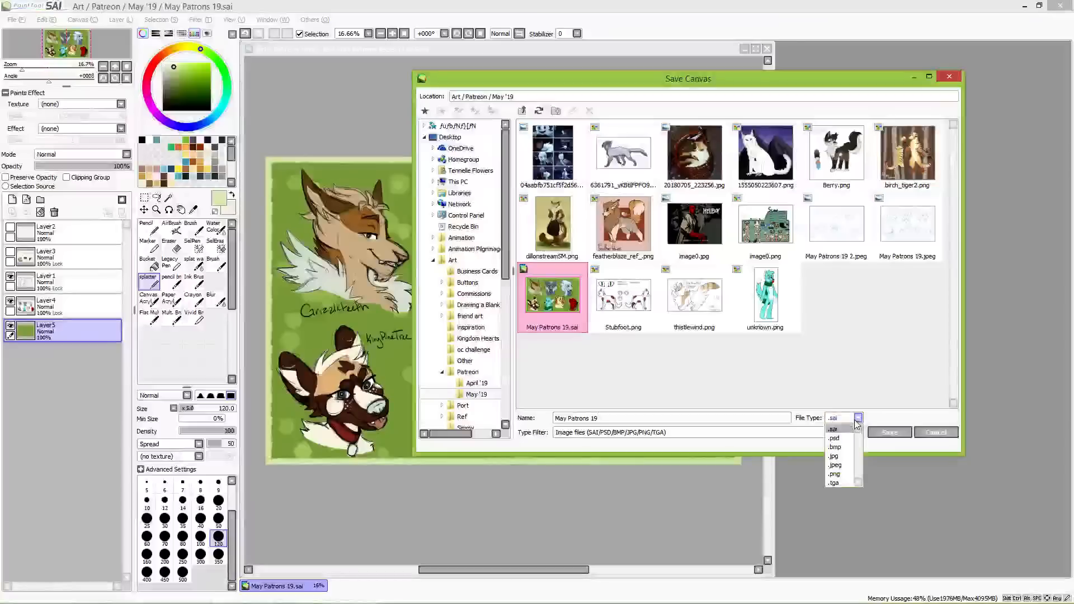
left_click(845, 466)
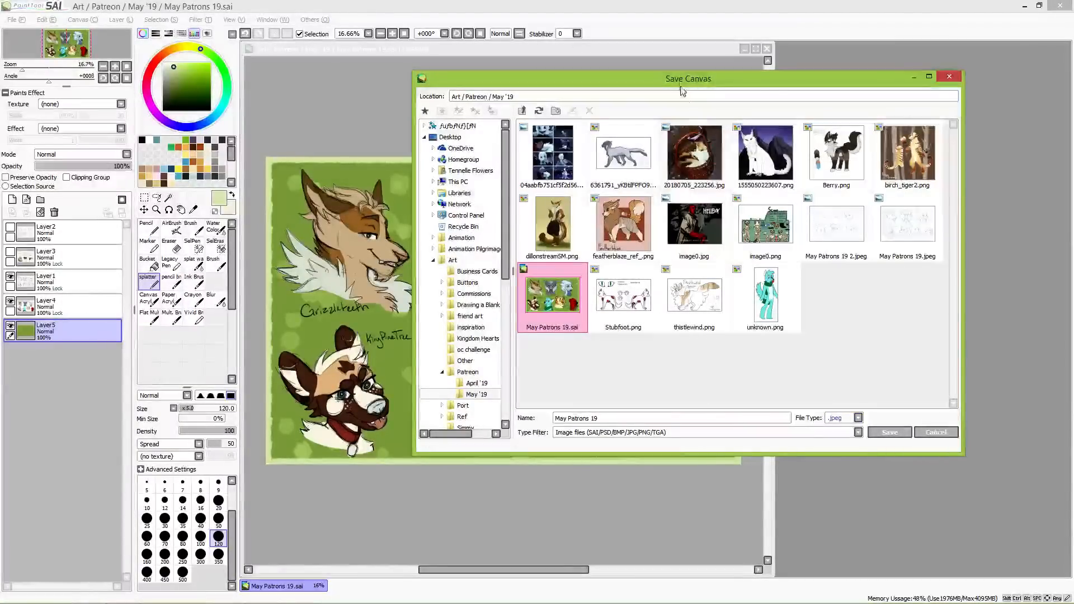
left_click_drag(667, 75, 766, 75)
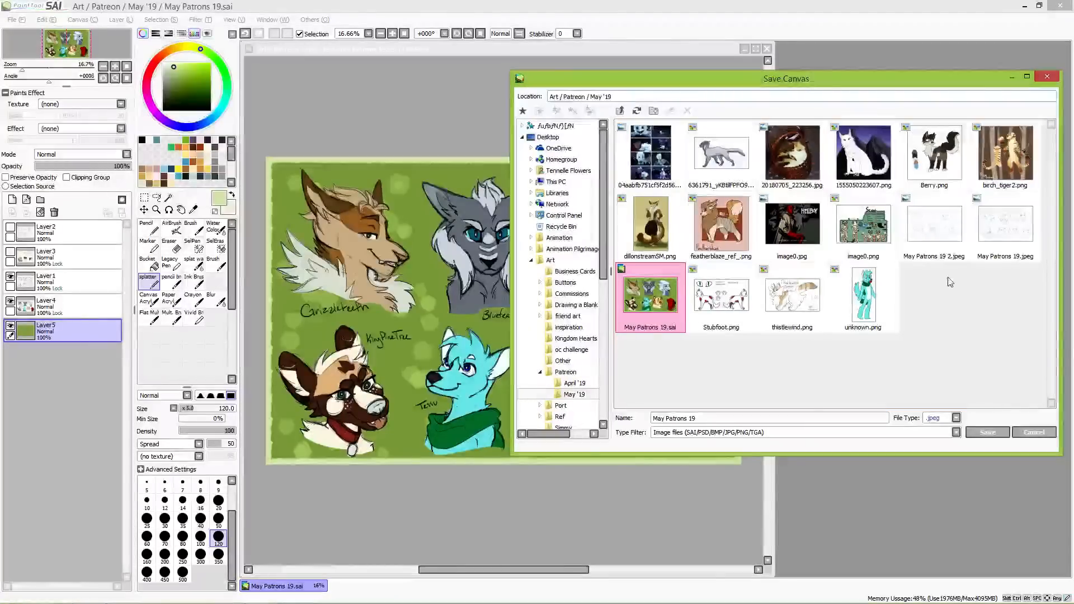
left_click(713, 417)
type("1")
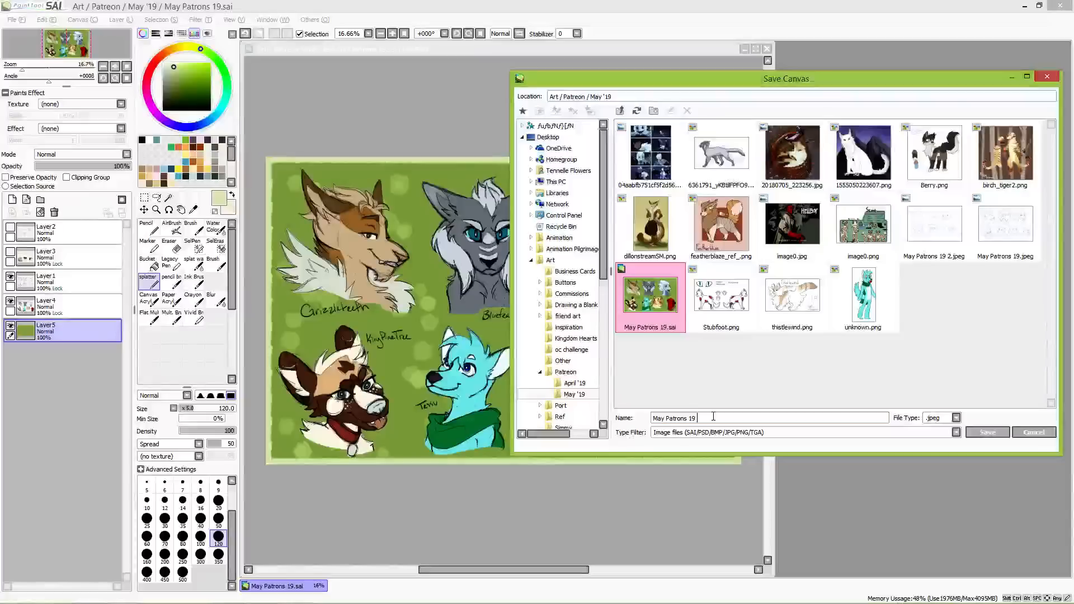
left_click(988, 433)
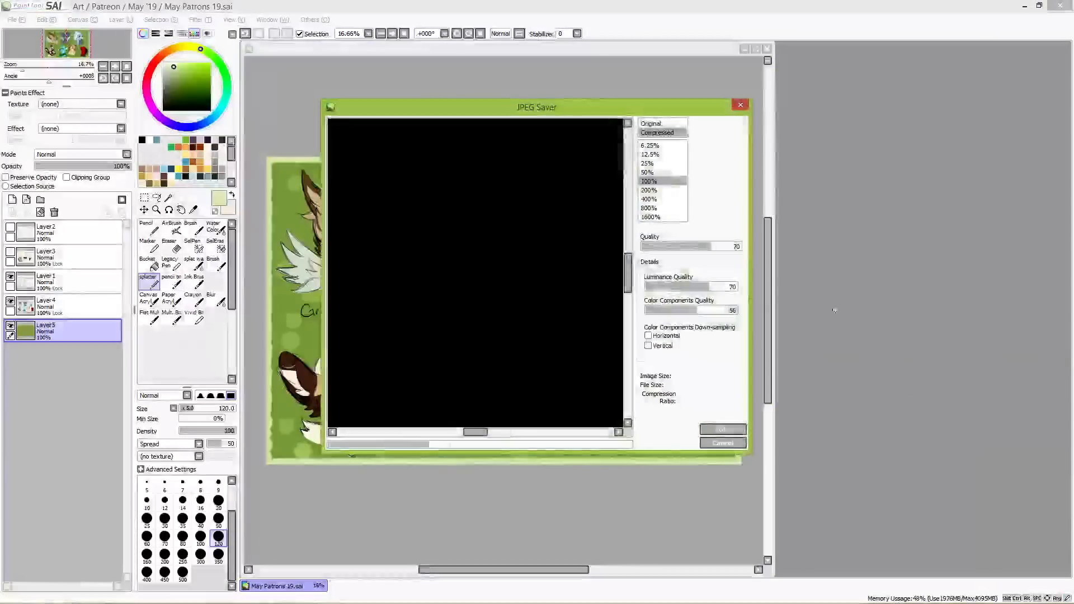
left_click(738, 429)
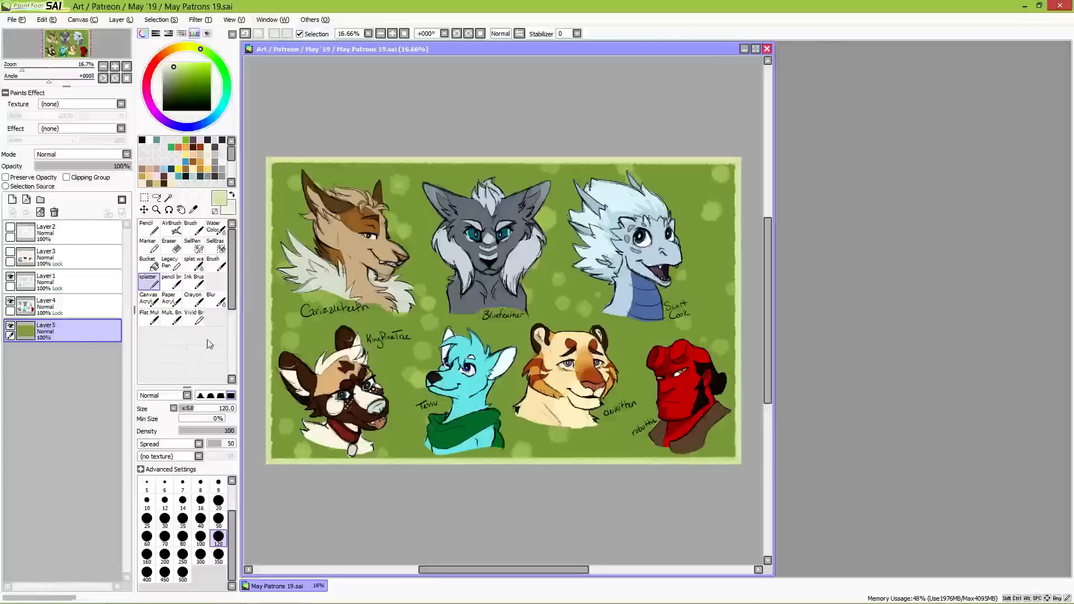
Step: Hide the green background layer and save the seven-bust sheet as May Patrons 19 11.png in 32bpp ARGB format
left_click(10, 325)
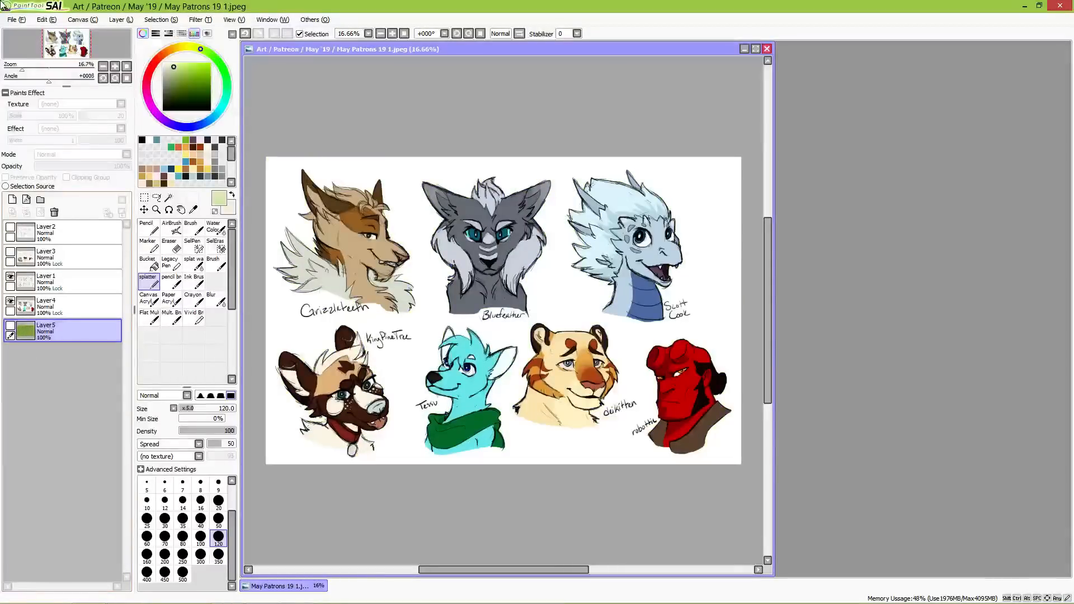
left_click(14, 20)
left_click(36, 99)
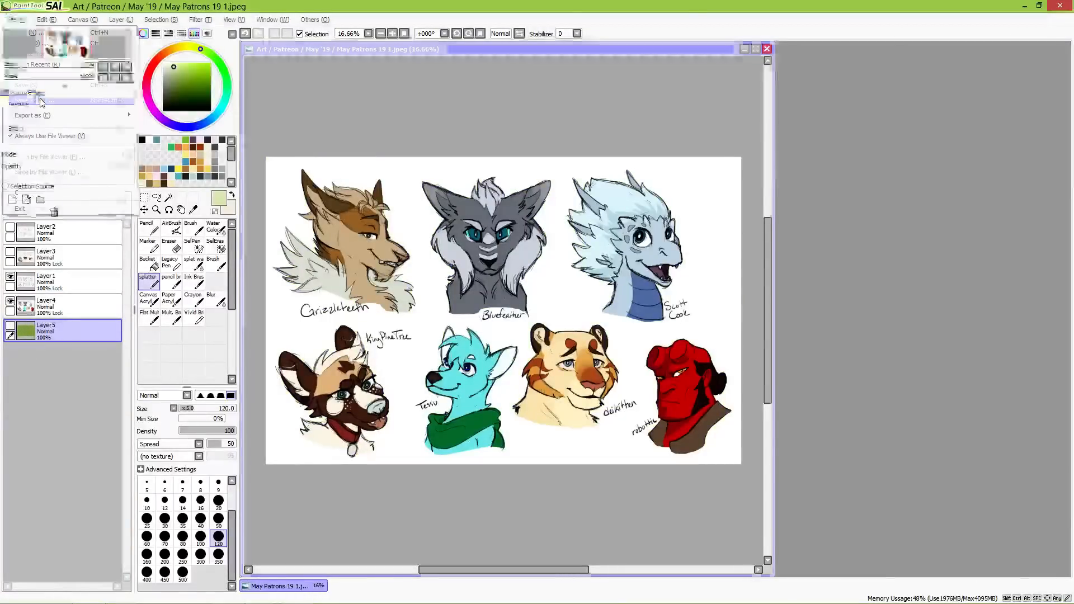
left_click(956, 418)
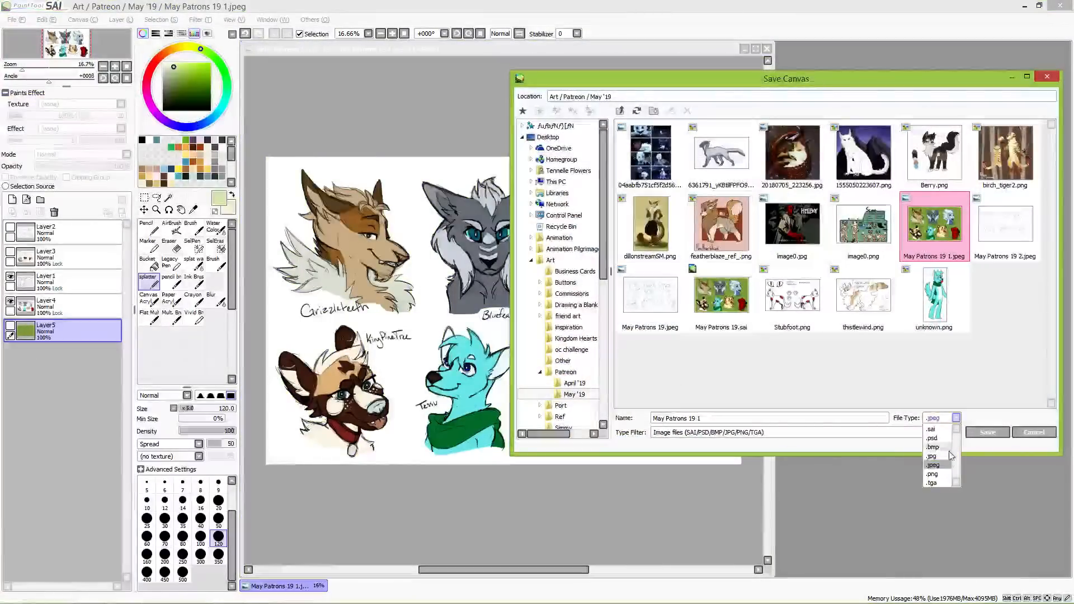
left_click(945, 479)
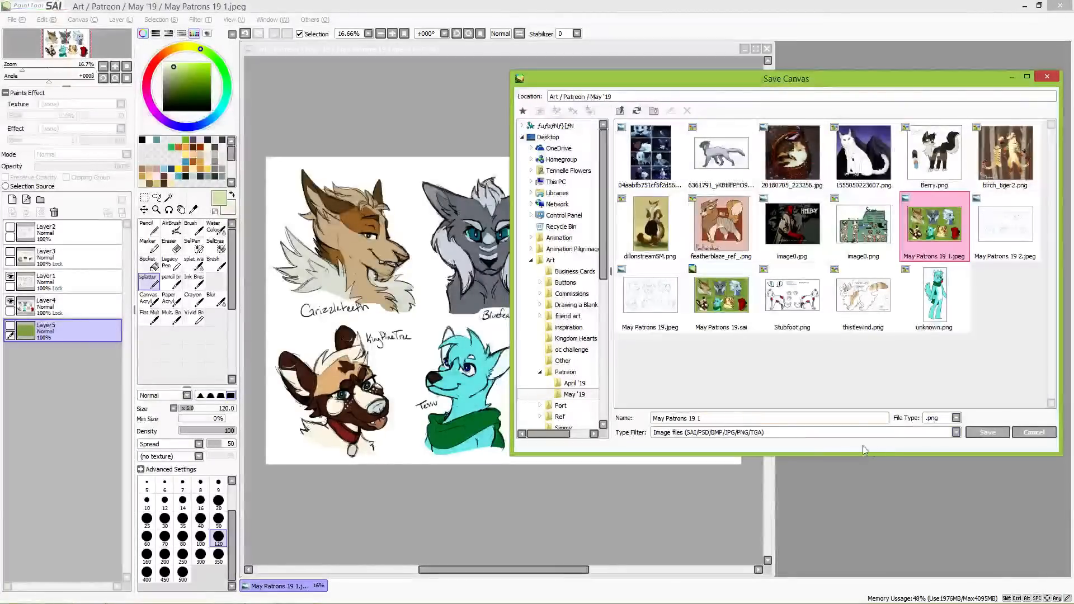
left_click(986, 433)
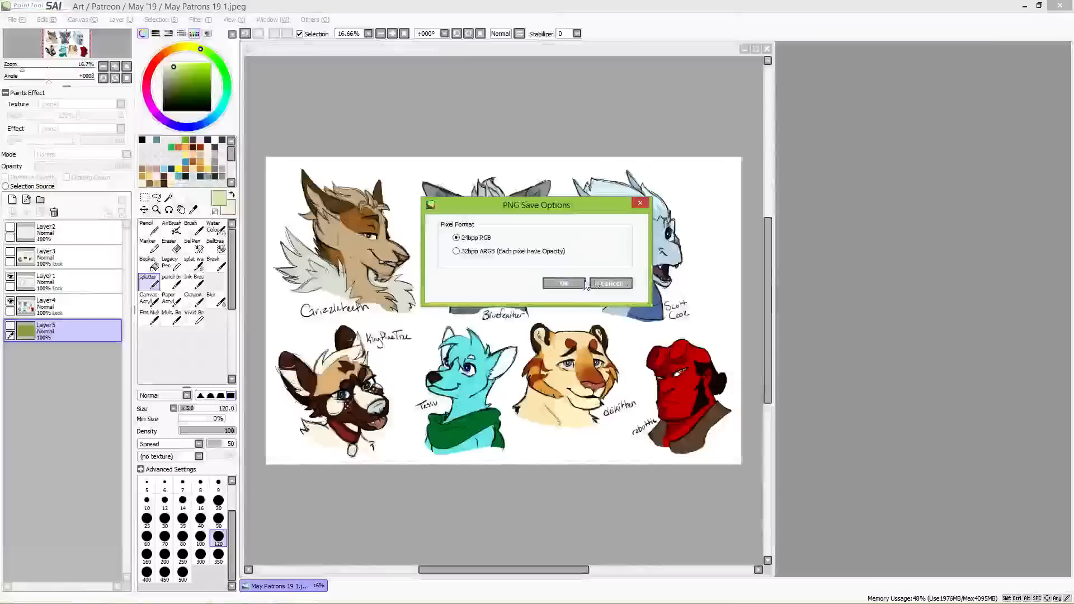
left_click(551, 251)
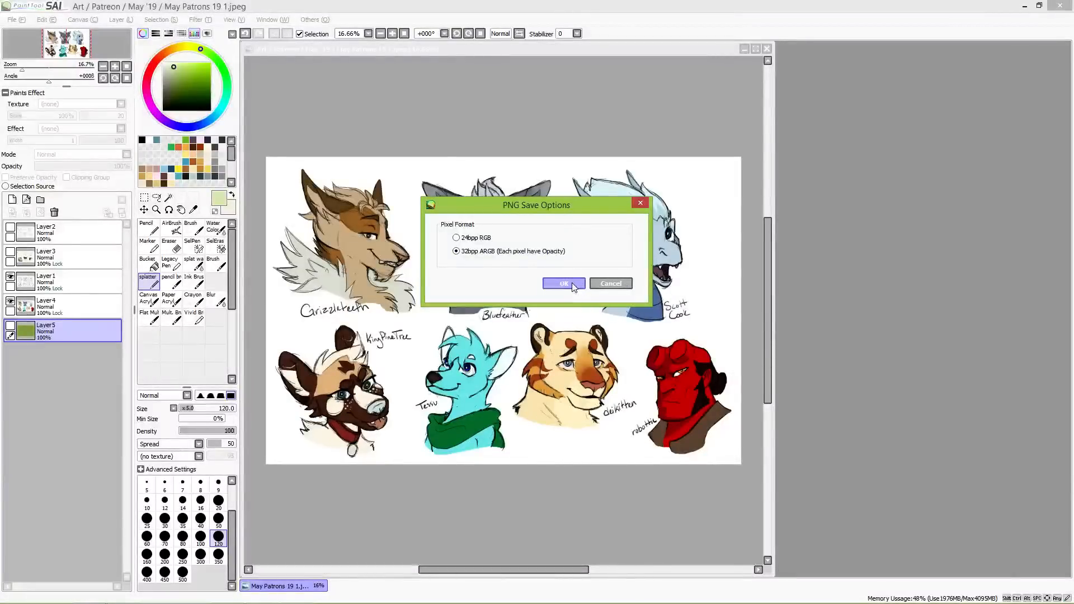
left_click(573, 285)
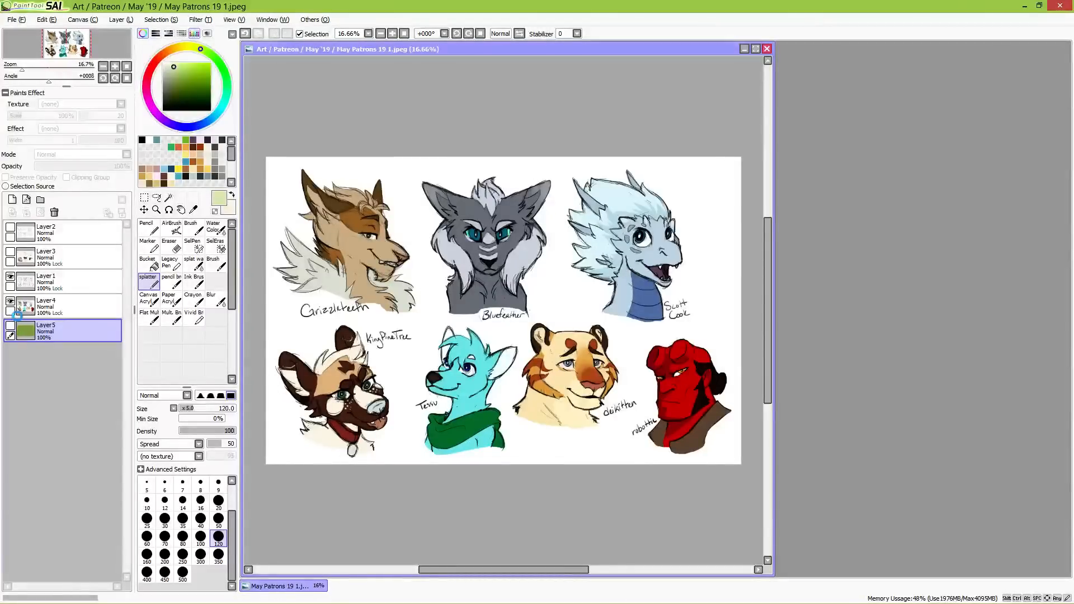
Step: Show the green background again, hide Layer1 and Layer4, and show Layer2 and Layer3 with the six-bust set
left_click(11, 326)
left_click(11, 326)
left_click(11, 326)
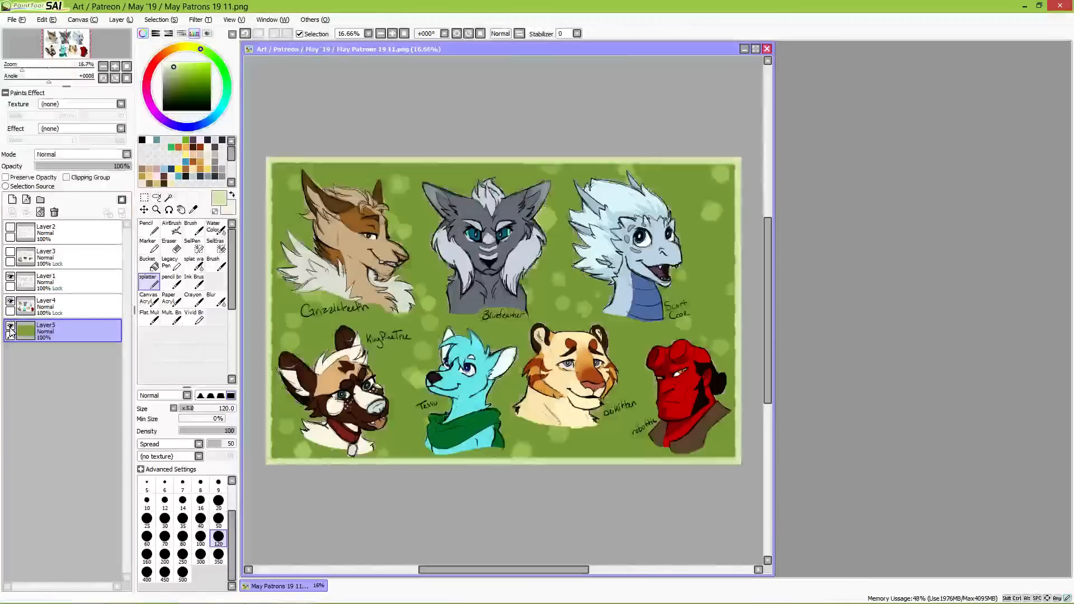
left_click(10, 276)
left_click(10, 301)
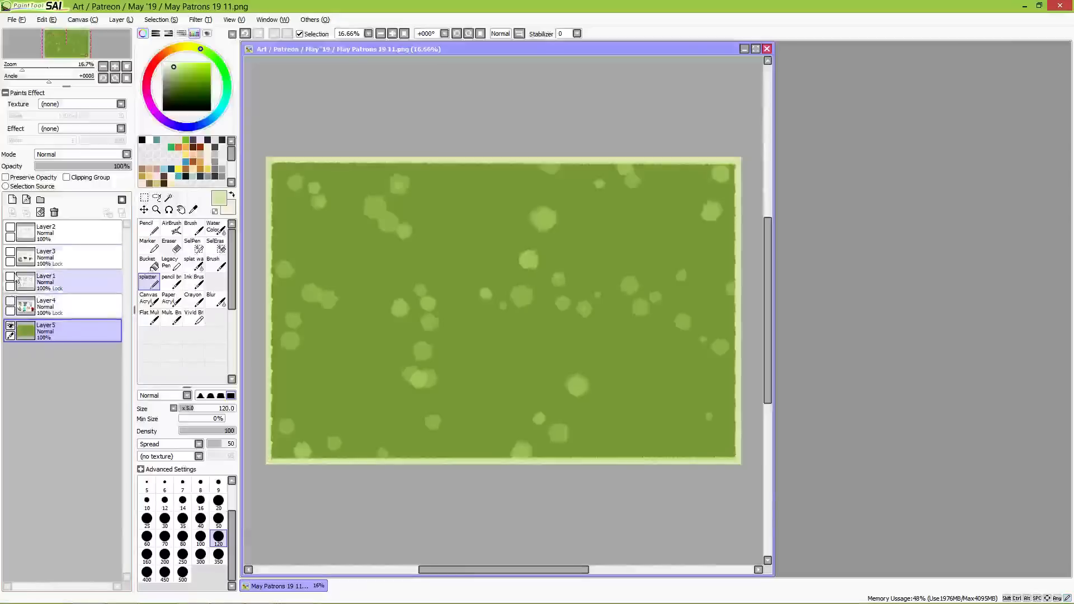
left_click(10, 252)
left_click(10, 227)
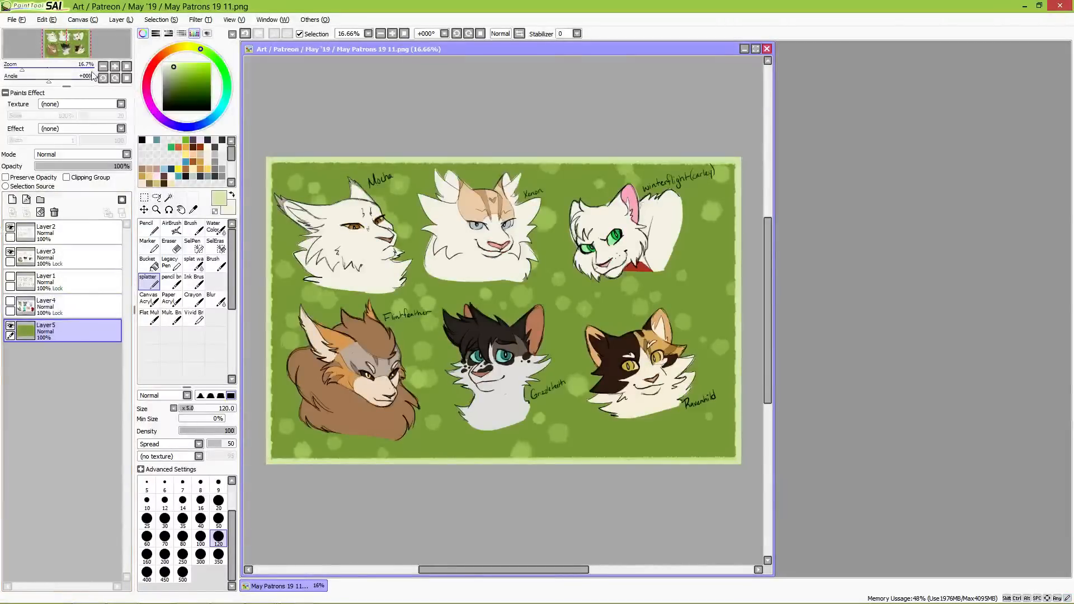
Step: Save the six-bust sheet on the green background as May Patrons 19 2.jpeg, overwriting the existing file
left_click(15, 20)
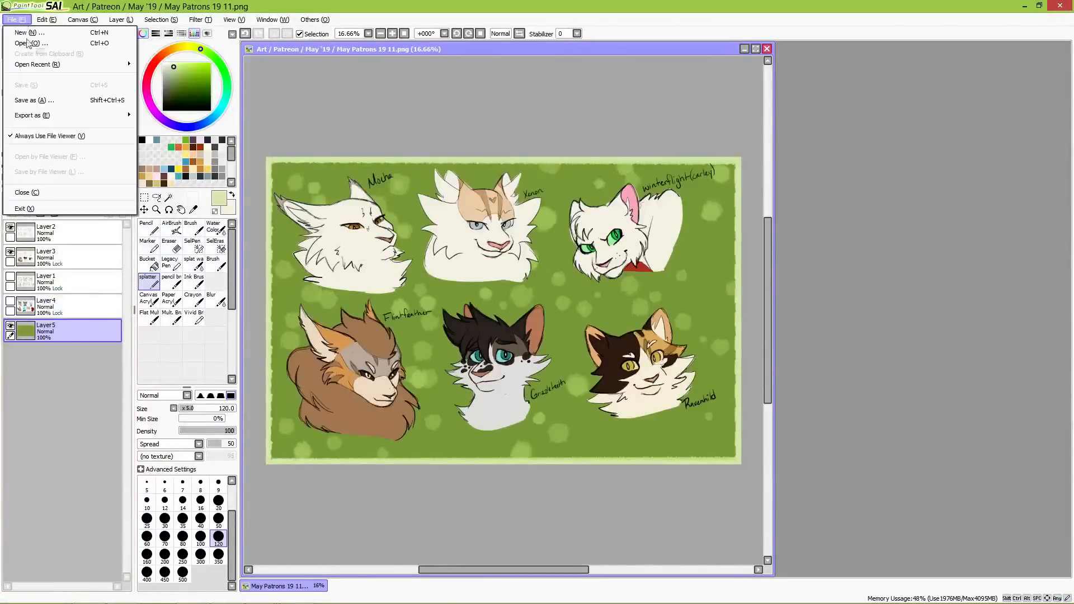
left_click(59, 104)
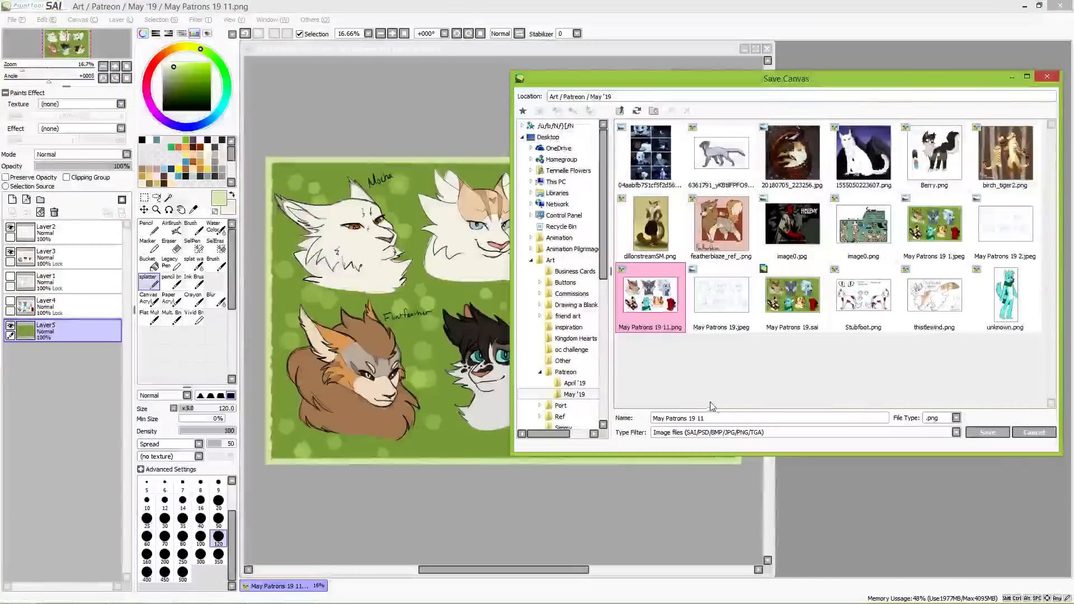
key("BackSpace")
type("2")
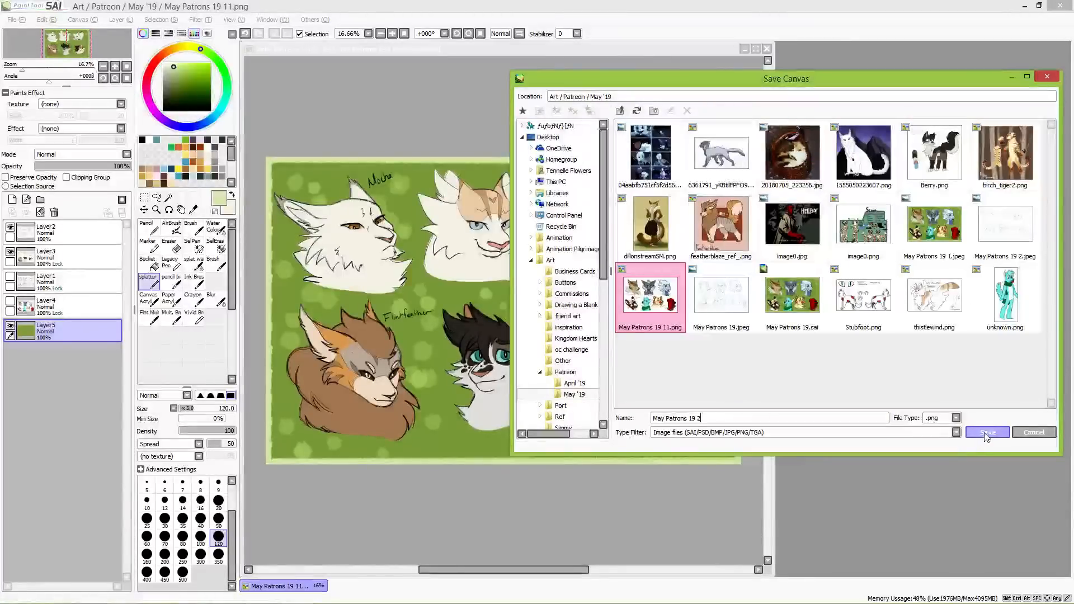
left_click(956, 418)
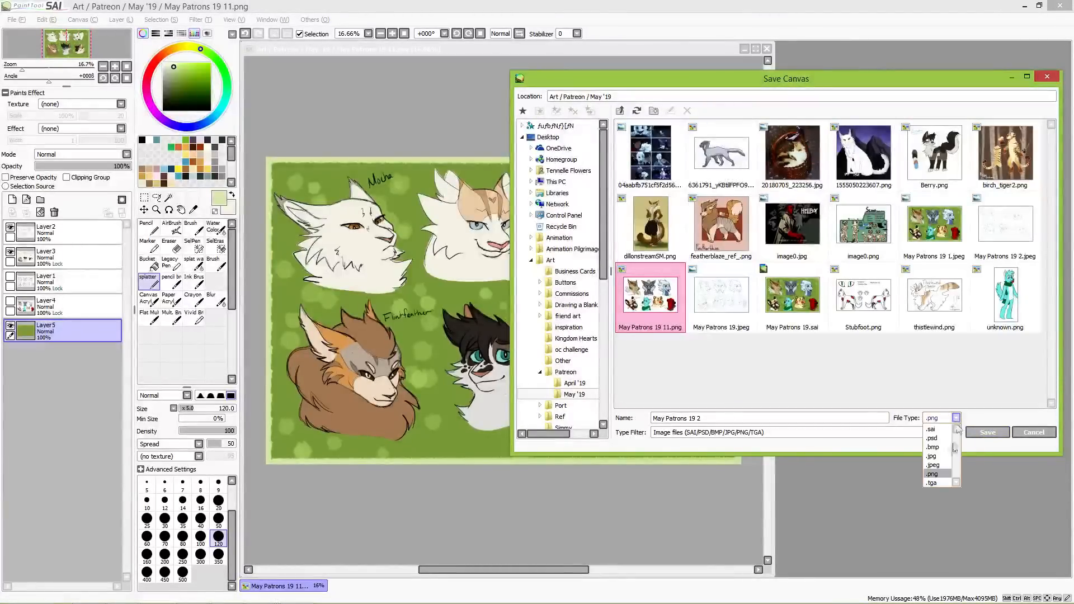
left_click(945, 463)
left_click(986, 433)
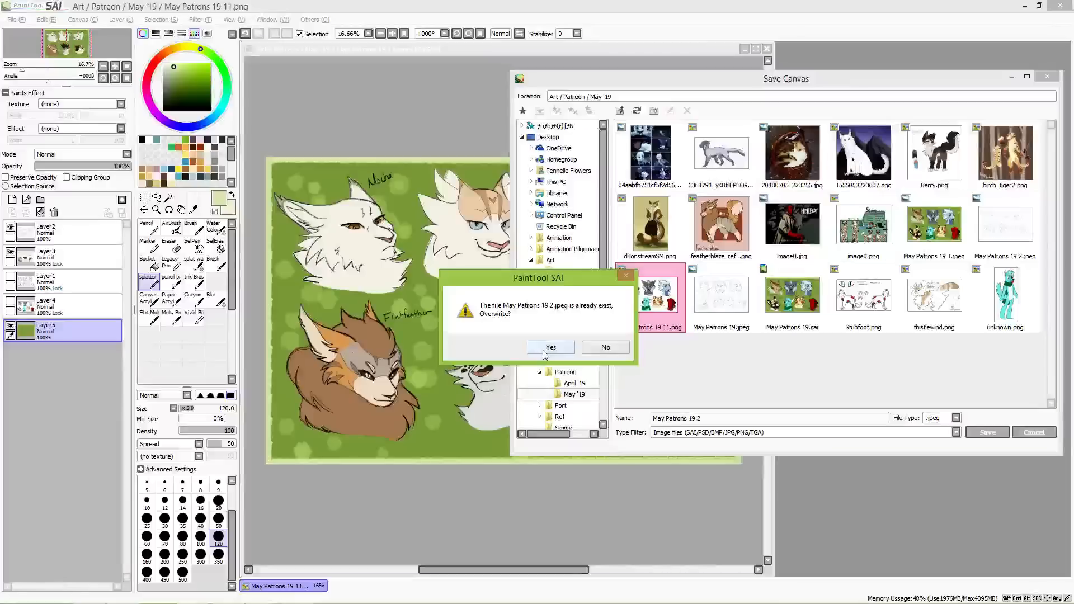
left_click(545, 349)
left_click(722, 429)
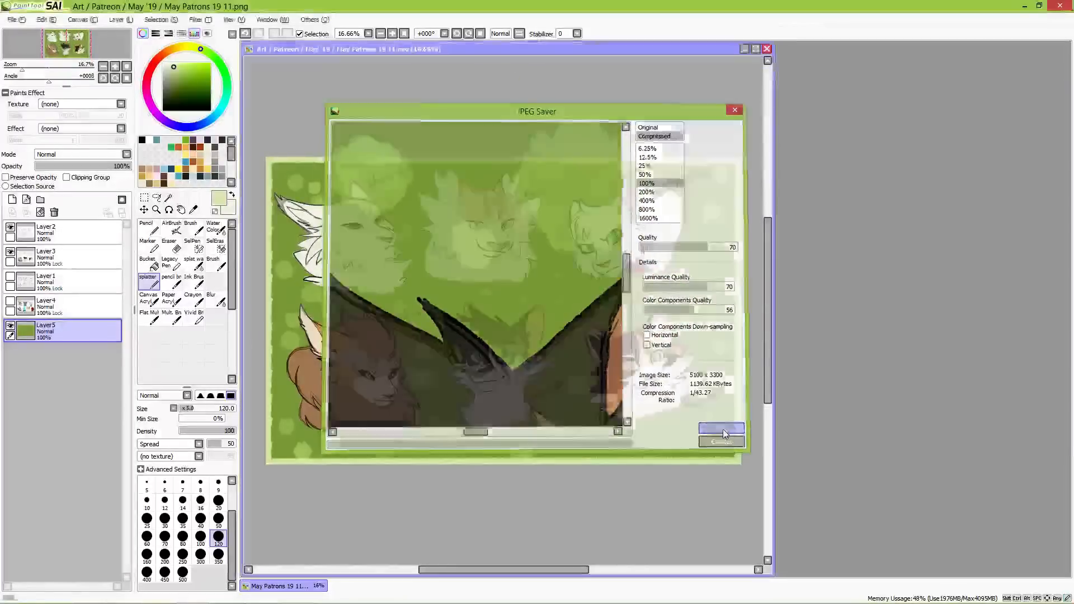
Step: Hide the green background layer and save the six-bust sheet as May Patrons 19 22.png in 32bpp ARGB format
left_click(10, 329)
left_click(14, 19)
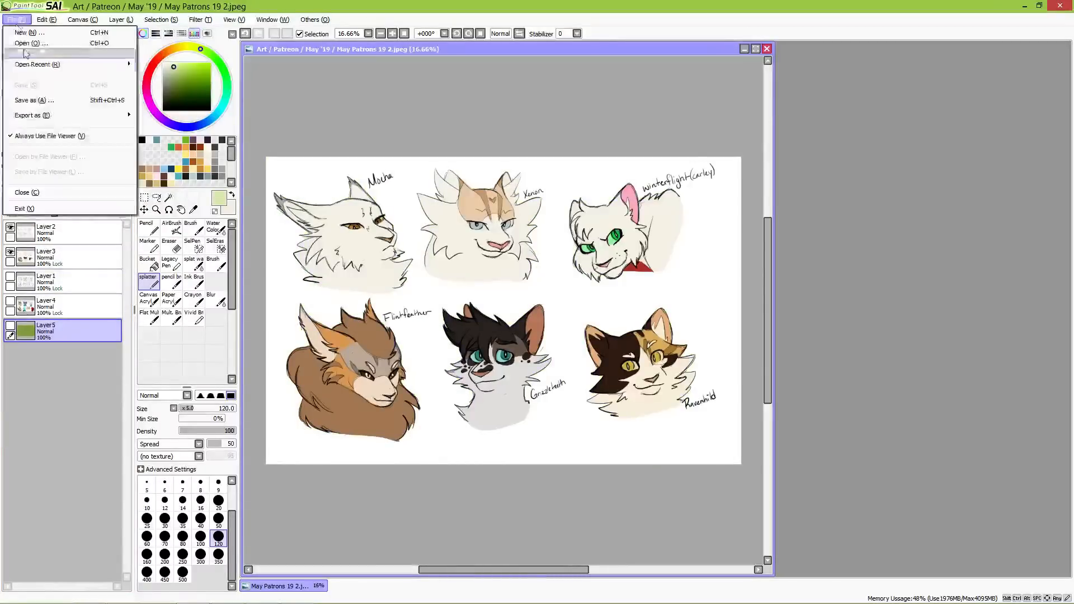
left_click(36, 102)
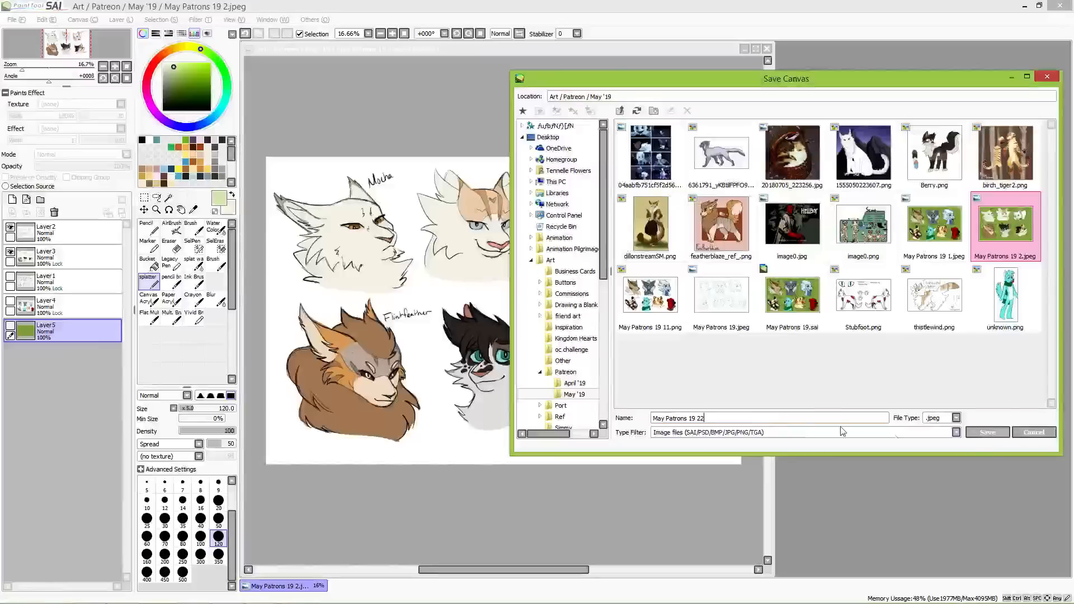
left_click(956, 418)
left_click(940, 473)
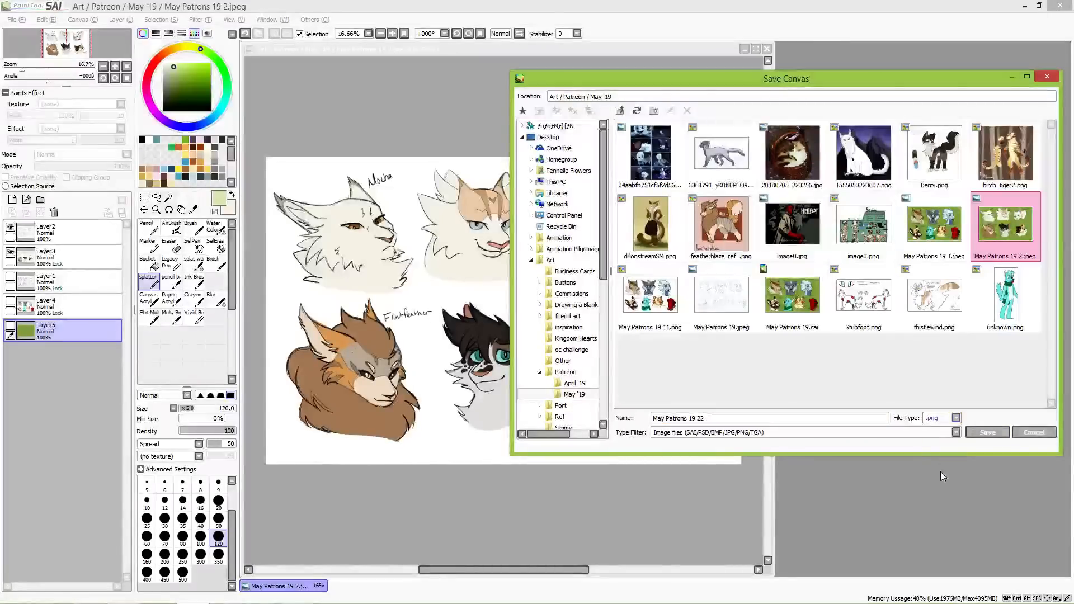
left_click(995, 433)
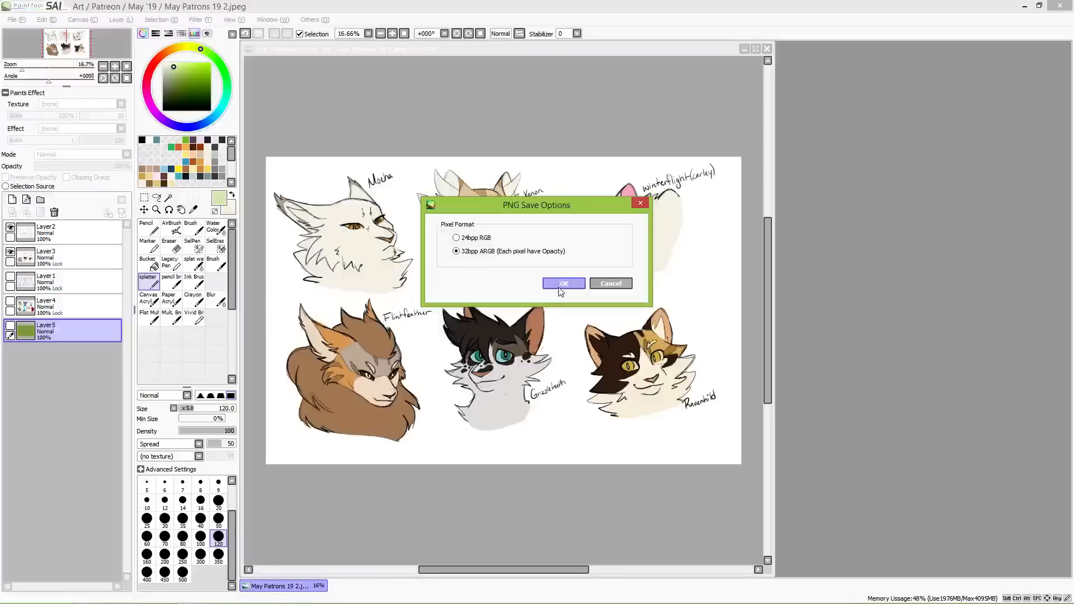
left_click(558, 284)
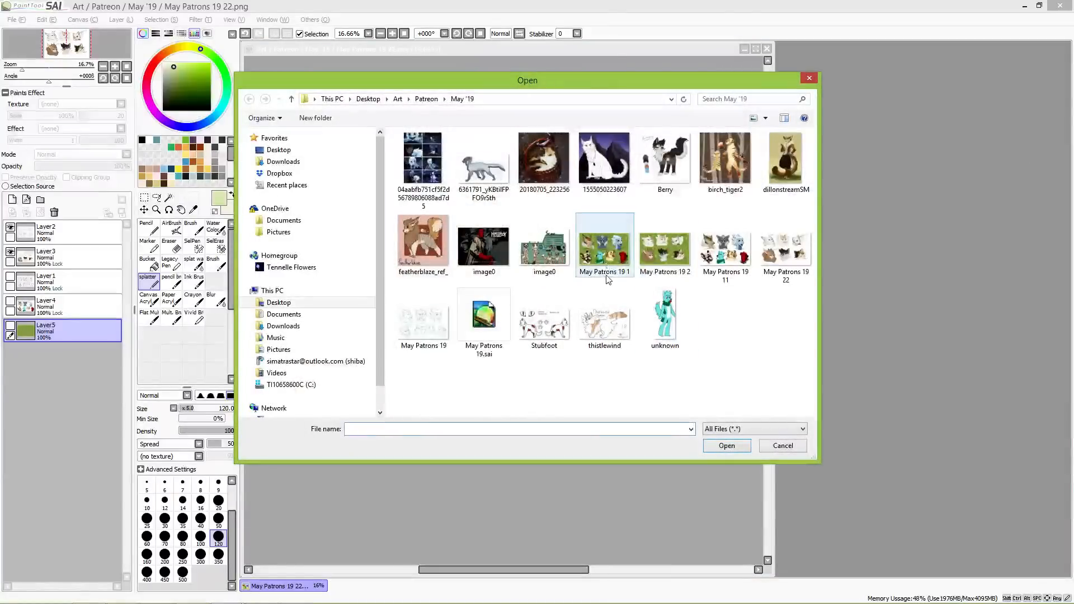
Step: Select the four exported images May Patrons 19 1, 19 2, 19 11 and 19 22 in the May '19 folder and open them
left_click(608, 280)
left_click(777, 258, "shift")
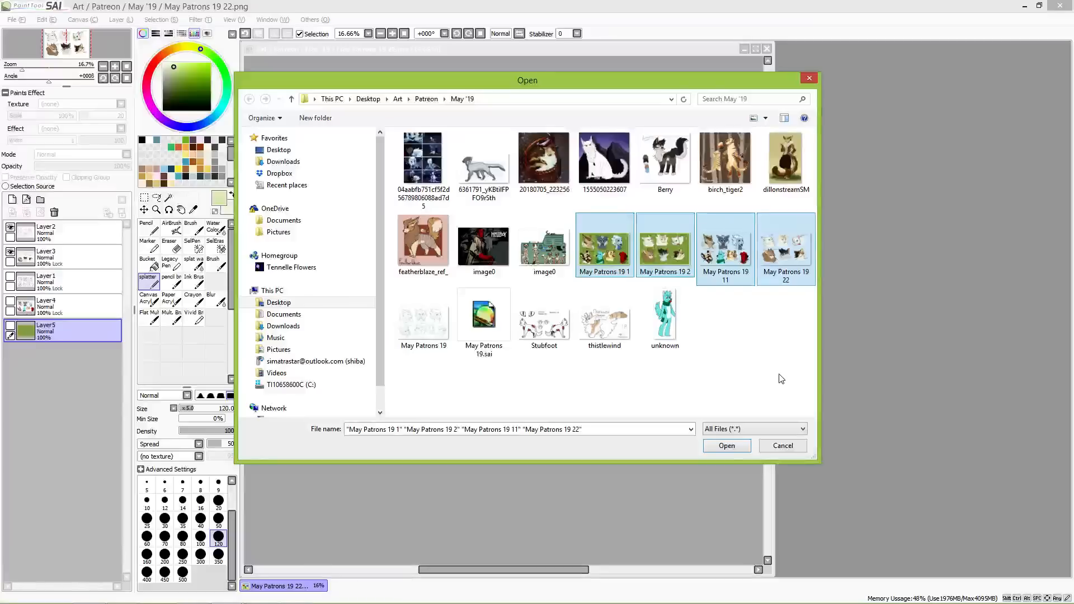
left_click(727, 445)
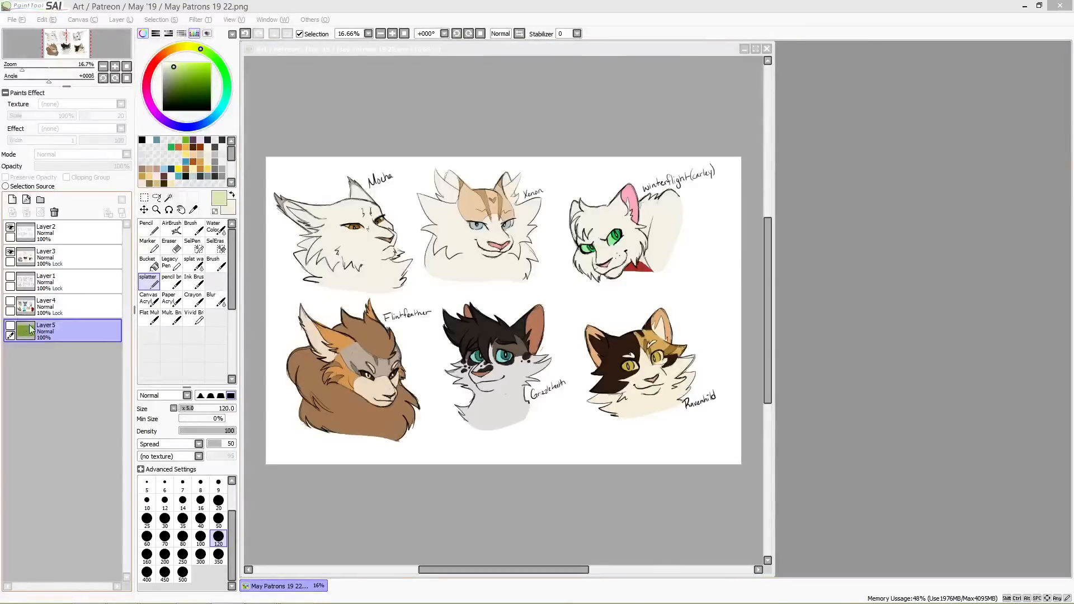
Step: Show the green background, hide Layer2 and Layer3, and show Layer1 and Layer4 with the seven-bust set
left_click(11, 326)
left_click(10, 327)
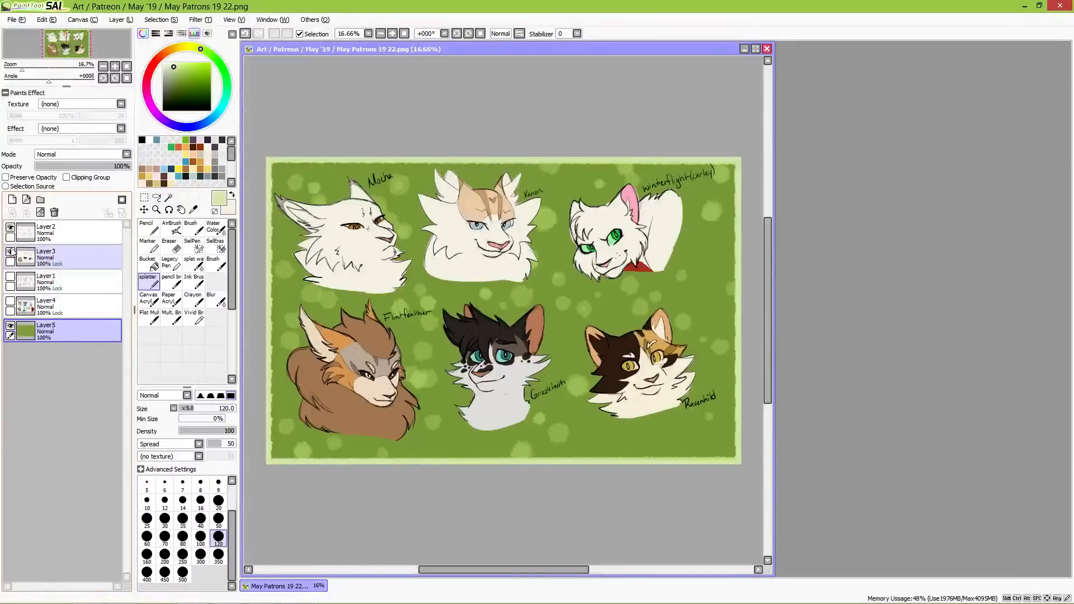
left_click_drag(11, 252, 11, 228)
left_click_drag(11, 278, 11, 301)
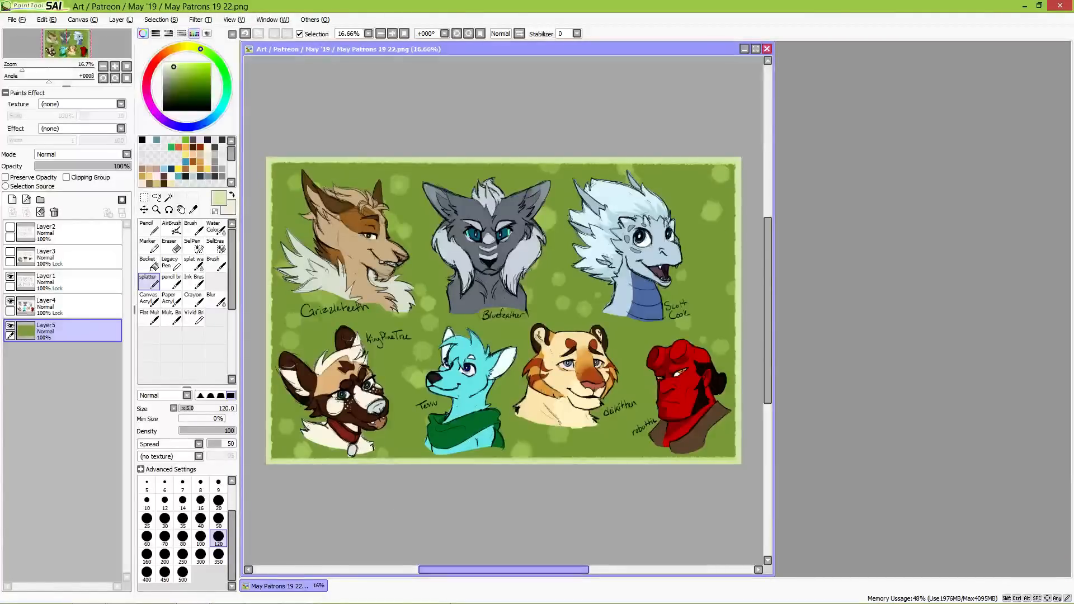
left_click(308, 596)
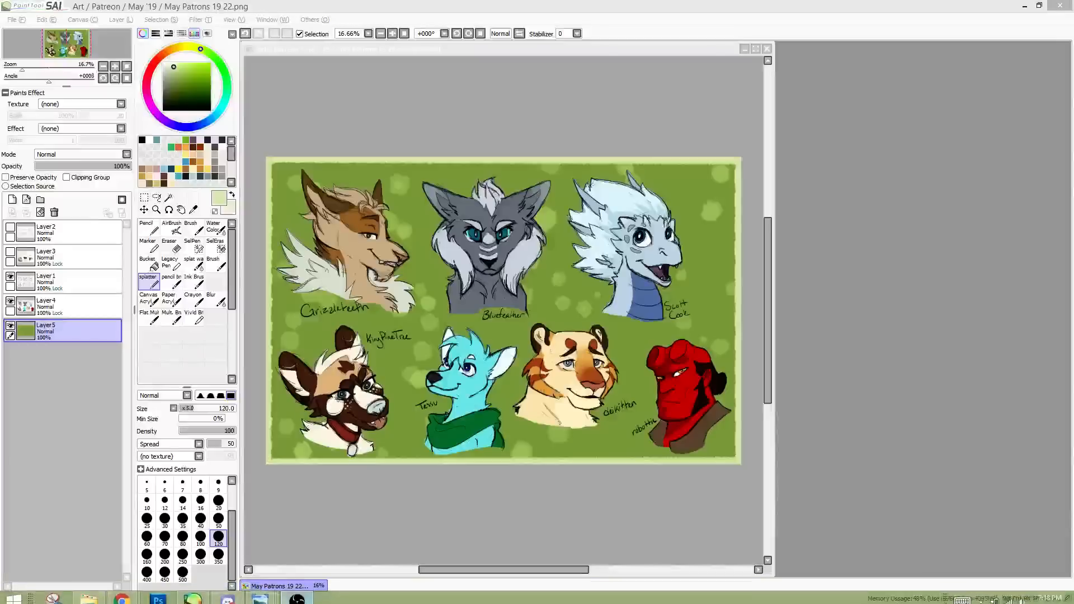